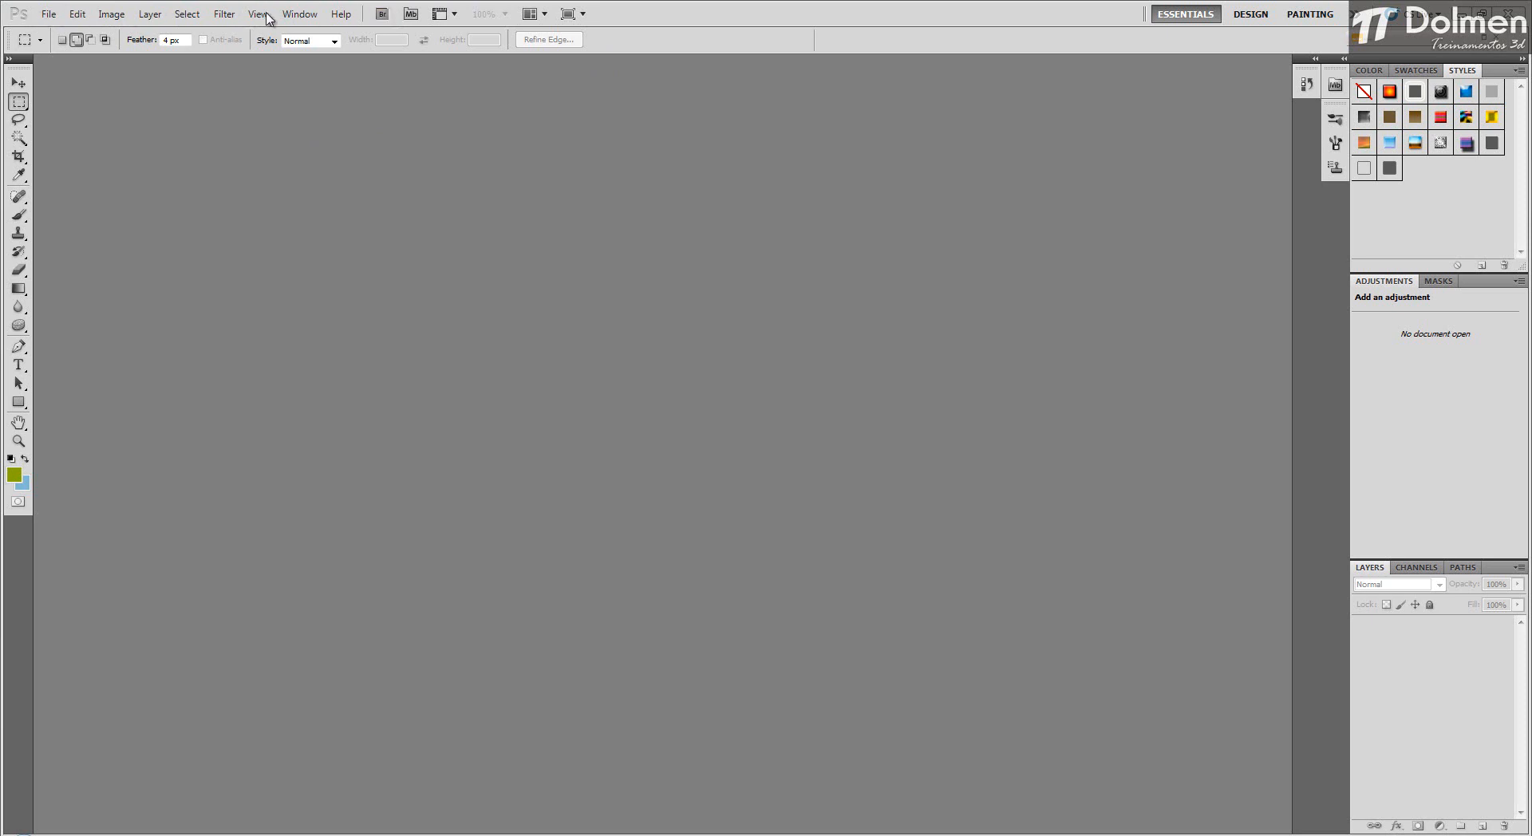
Compare the settings of the Move, Rectangular Marquee, Lasso and Magic Wand tools, ending with the Move tool active.
{"action": "left_click", "coordinate": [17, 83]}
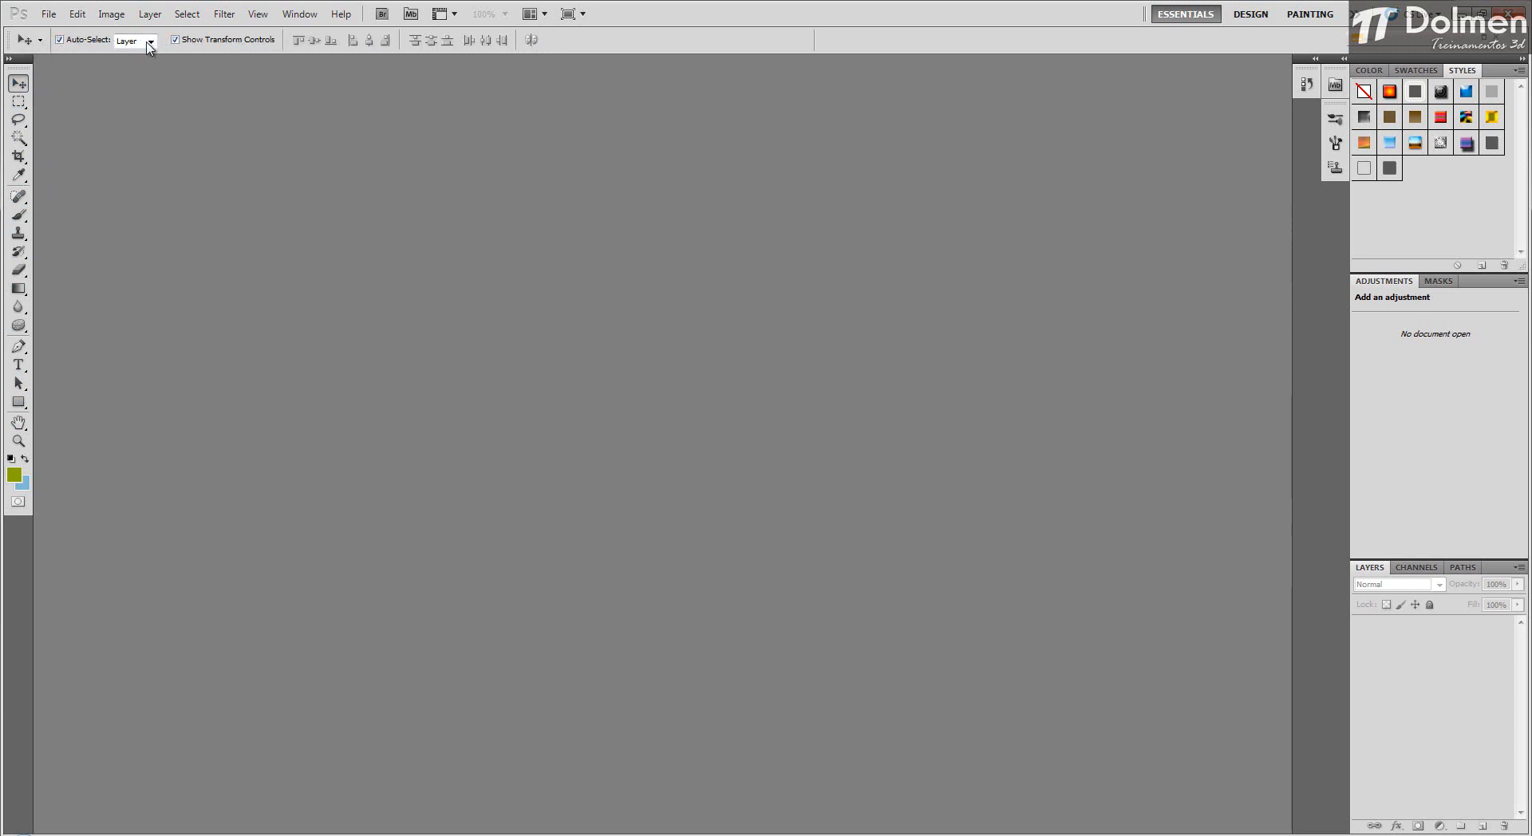
{"action": "left_click", "coordinate": [19, 101]}
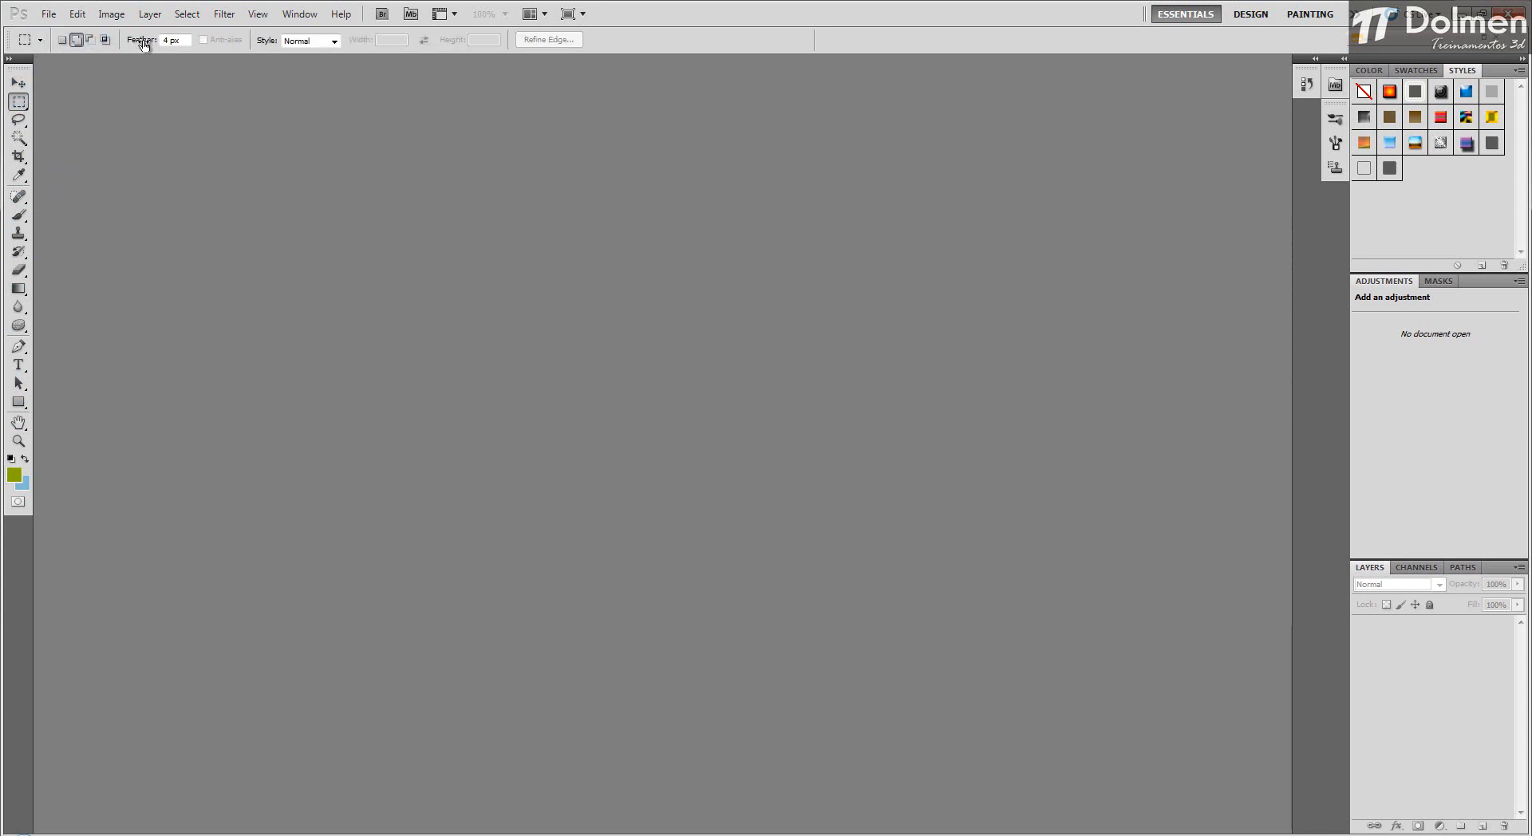
{"action": "left_click", "coordinate": [16, 122]}
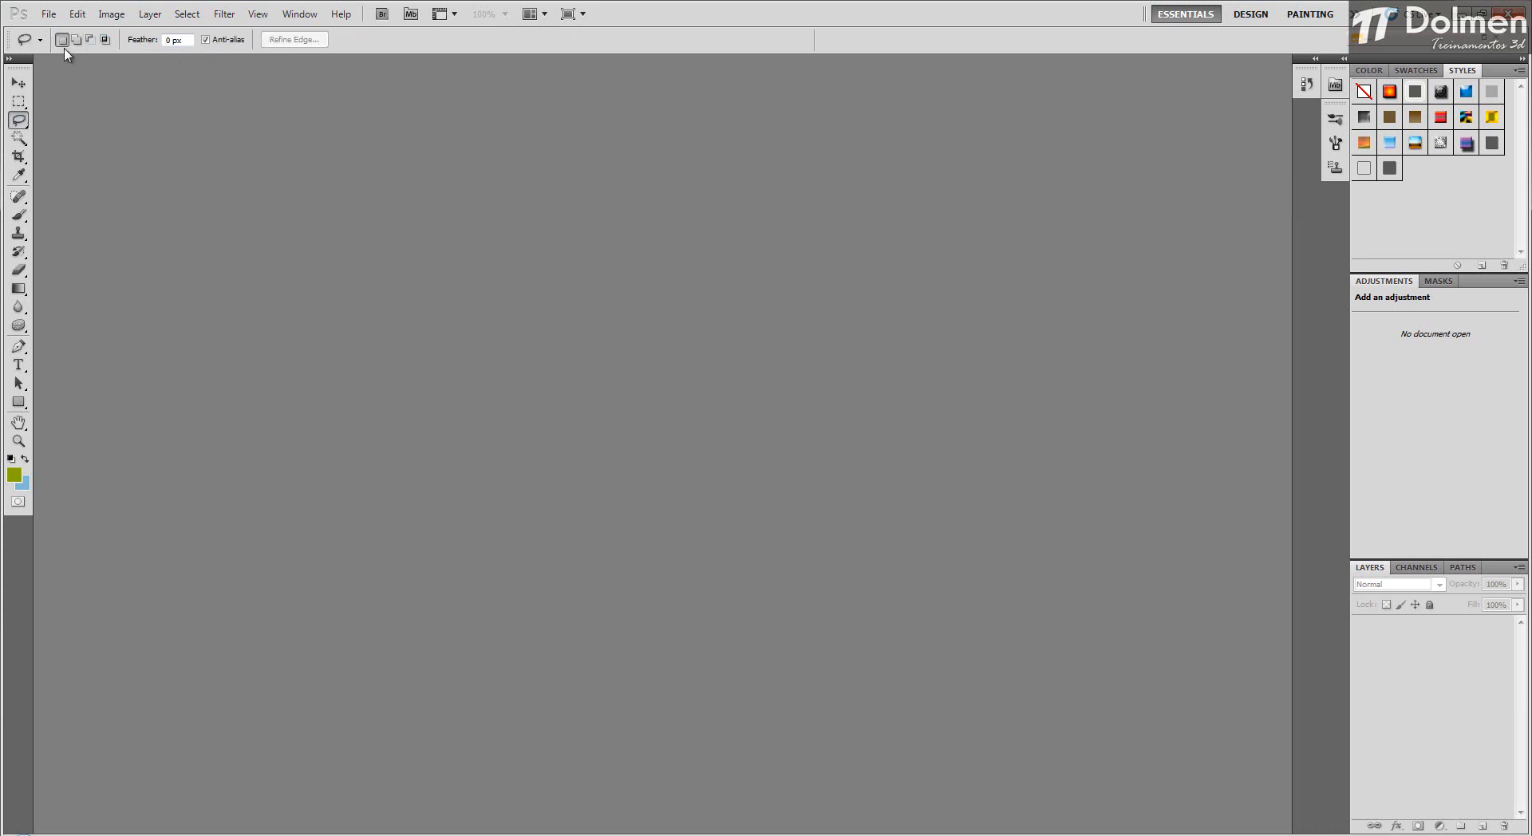
{"action": "left_click", "coordinate": [28, 136]}
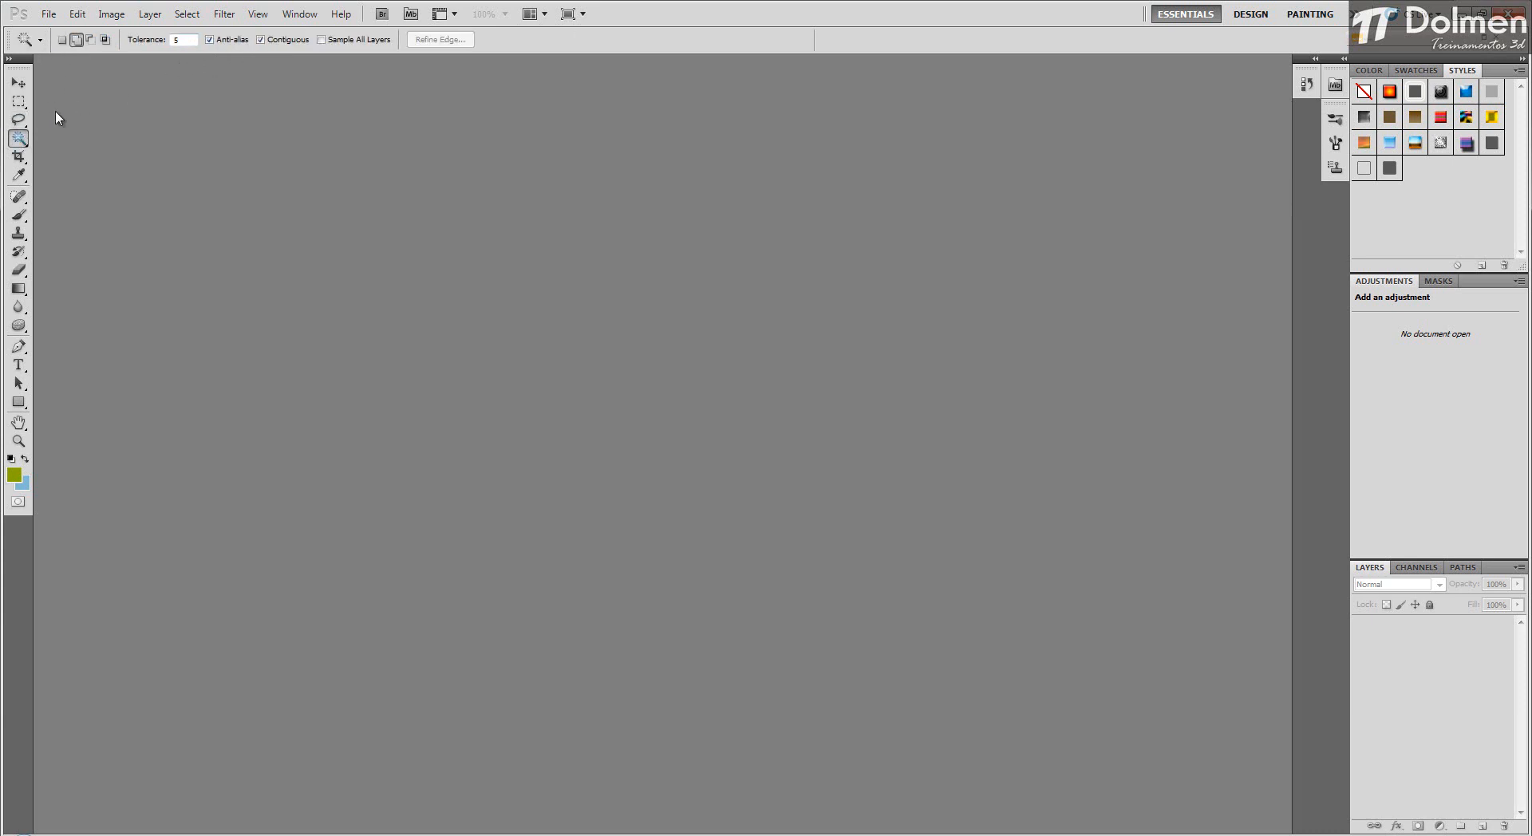
{"action": "left_click", "coordinate": [19, 86]}
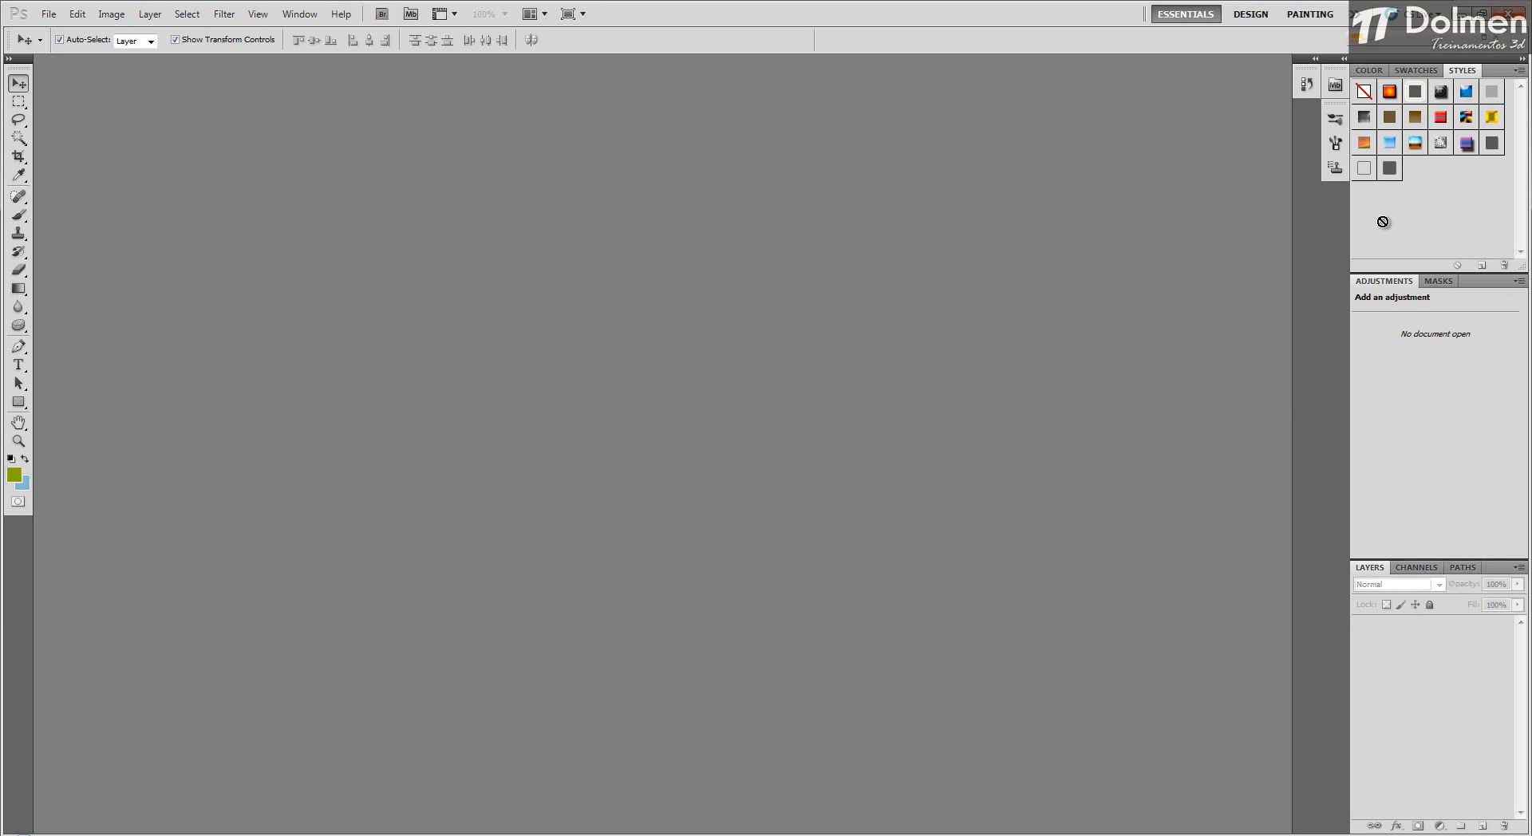
Review the list of panels that can be shown or hidden in the workspace.
{"action": "left_click", "coordinate": [300, 14]}
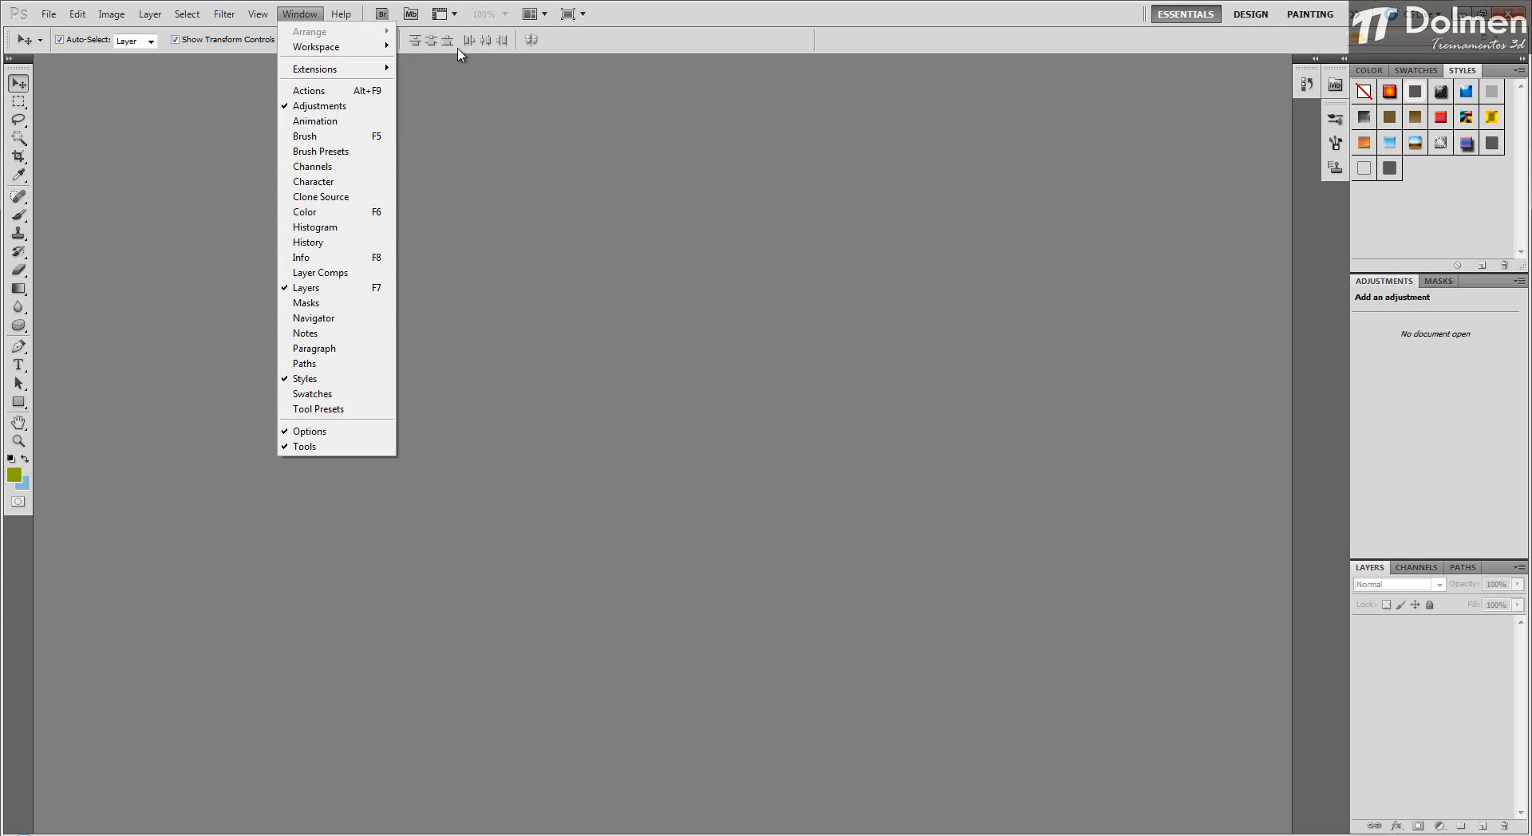
{"action": "mouse_move", "coordinate": [345, 14]}
{"action": "mouse_move", "coordinate": [295, 14]}
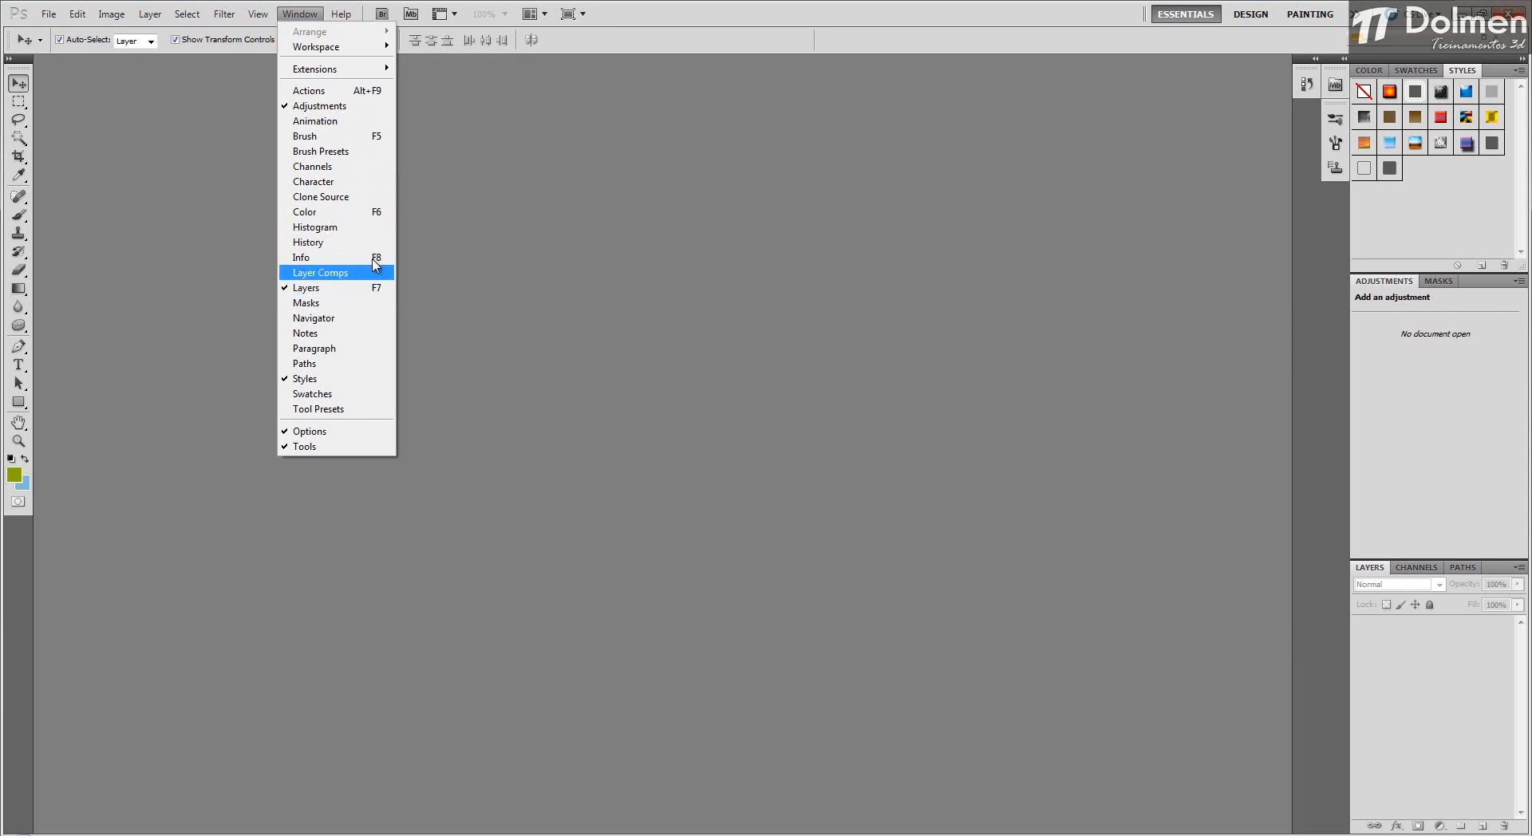
{"action": "left_click", "coordinate": [923, 298]}
Undock the Layers panel group, dock Channels and Paths beside Masks, and float Layers alone over the Styles panel.
{"action": "left_click_drag", "start_coordinate": [1488, 568], "coordinate": [1066, 409]}
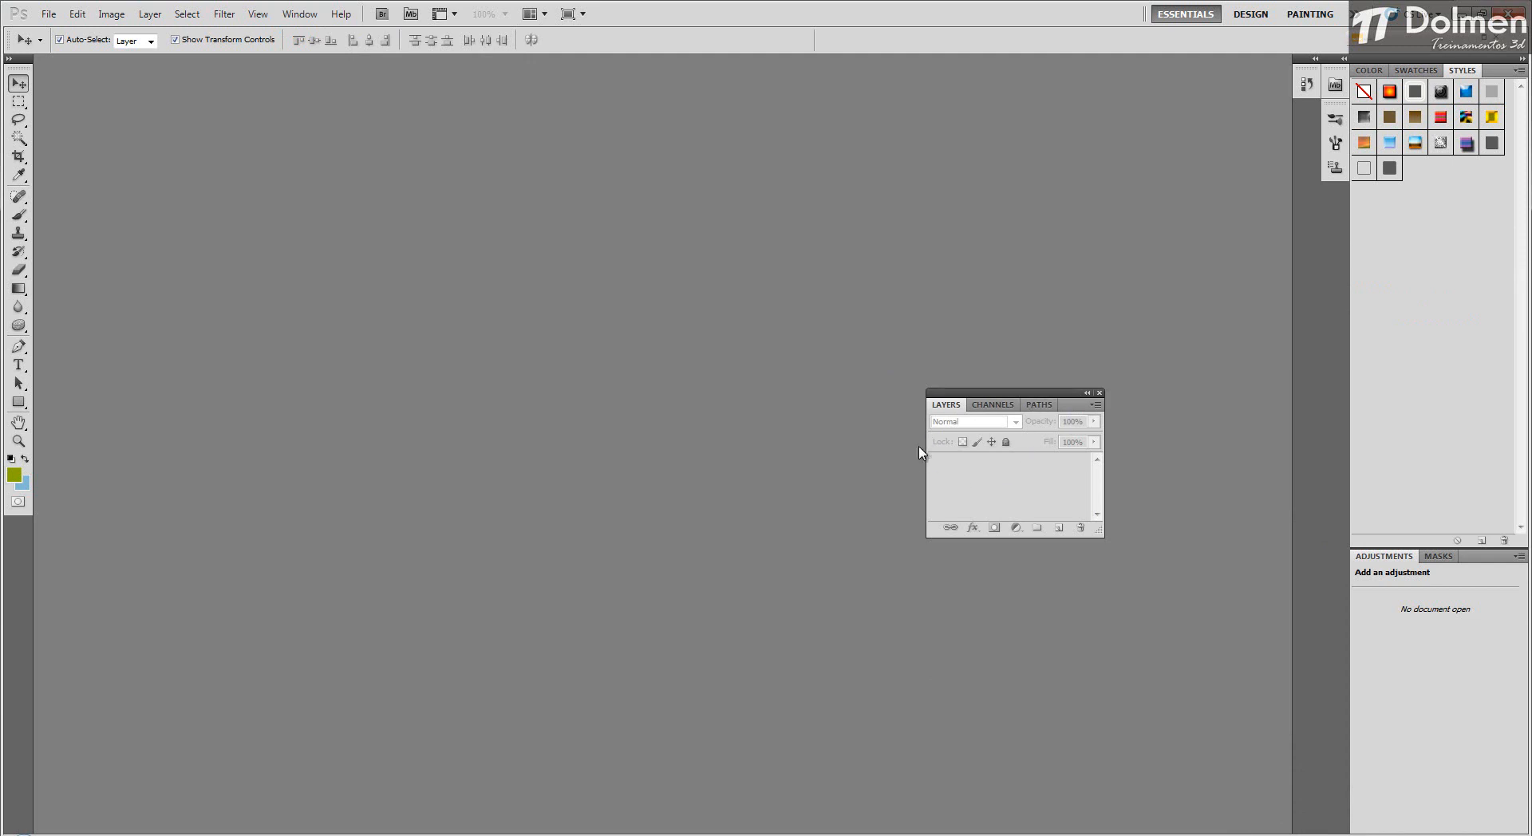
{"action": "left_click_drag", "start_coordinate": [1026, 396], "coordinate": [952, 345]}
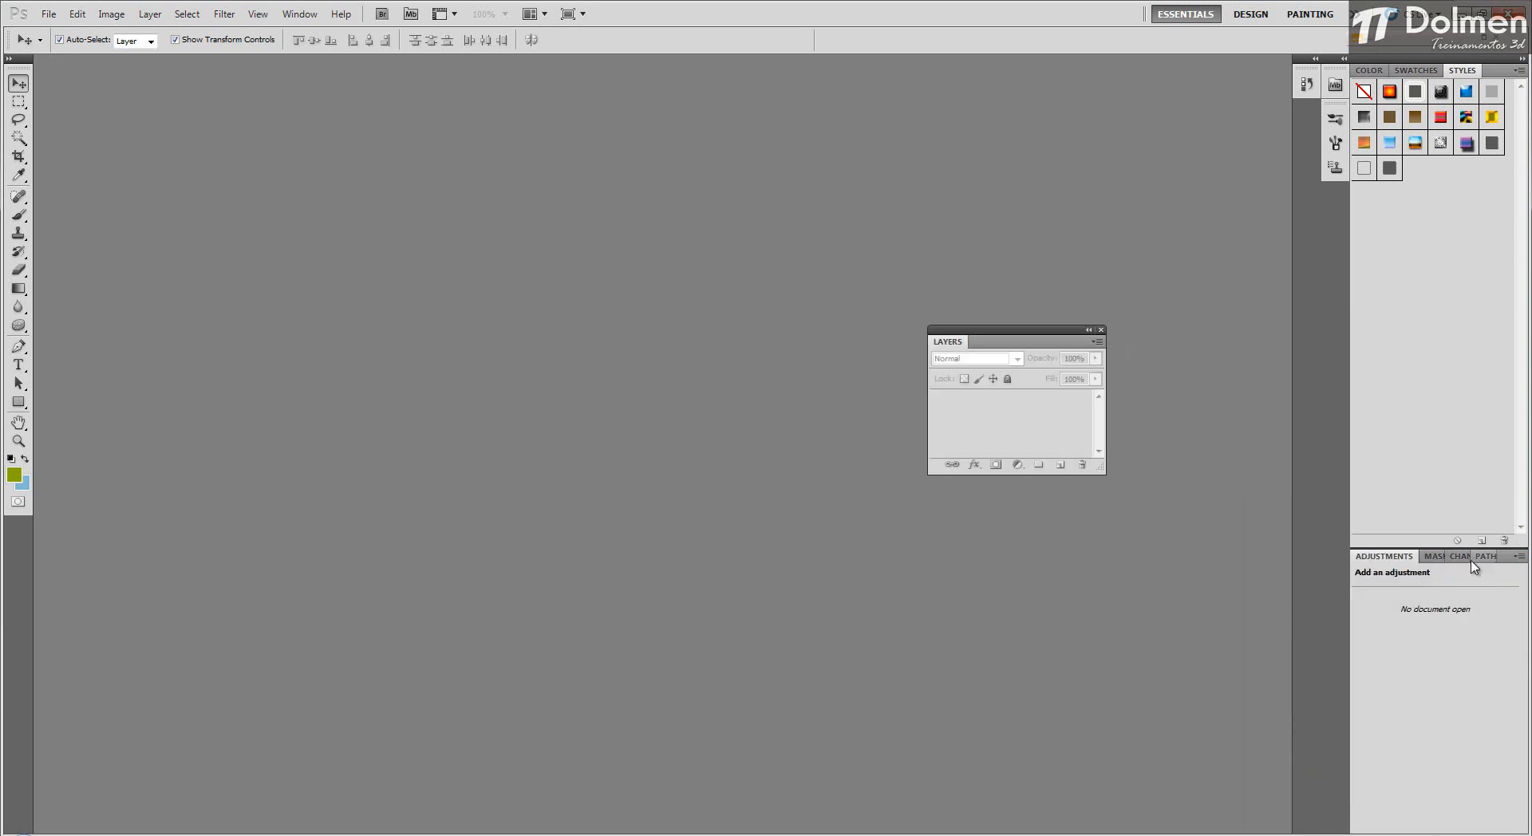
{"action": "left_click_drag", "start_coordinate": [1037, 335], "coordinate": [1407, 367]}
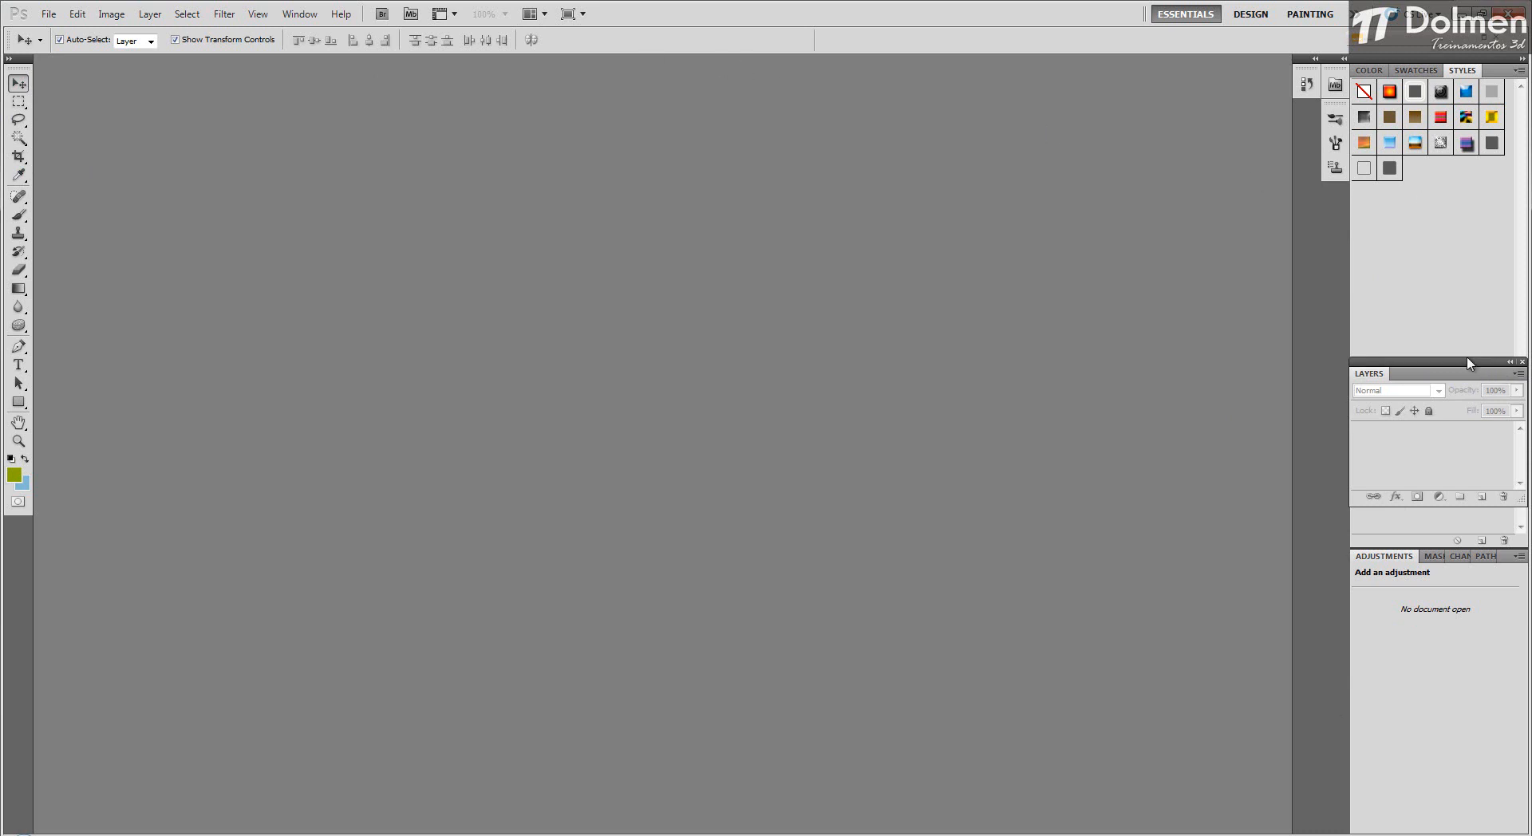
{"action": "left_click_drag", "start_coordinate": [1467, 366], "coordinate": [1467, 341]}
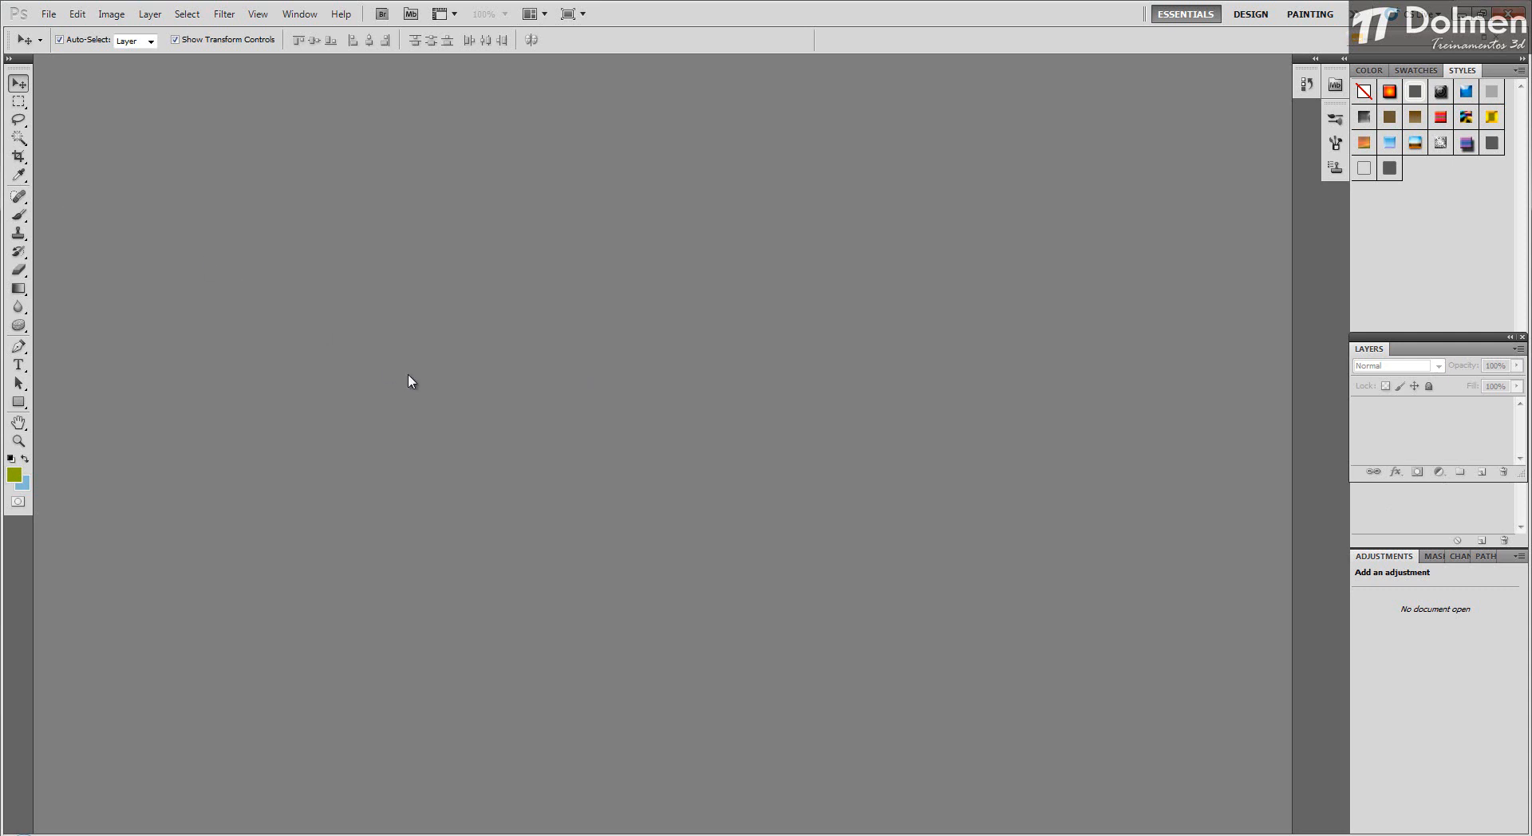
Open the image file Select.jpg.
{"action": "left_click", "coordinate": [48, 14]}
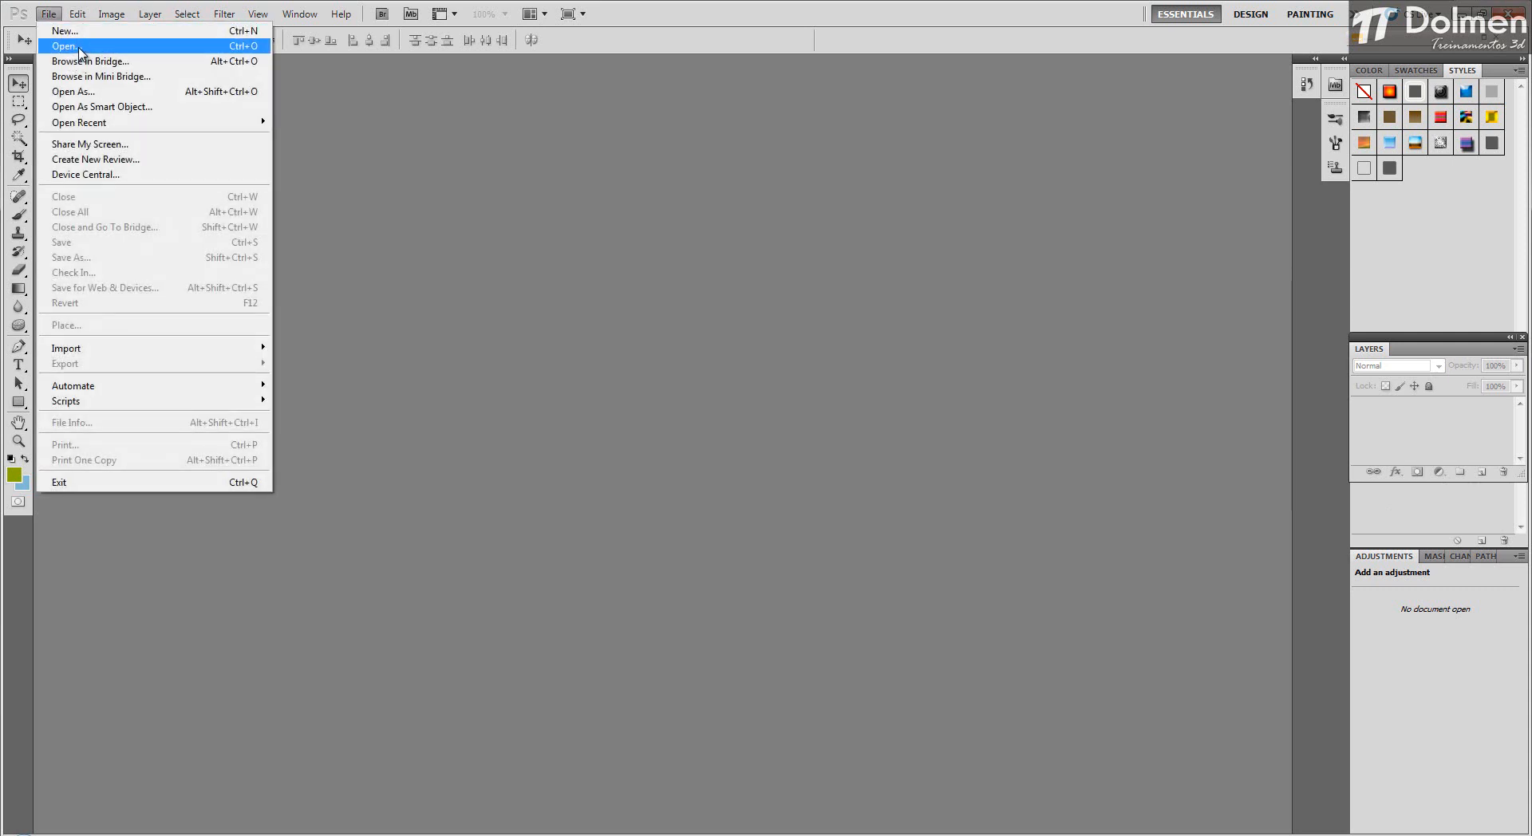
{"action": "left_click", "coordinate": [56, 46]}
{"action": "double_click", "coordinate": [682, 228]}
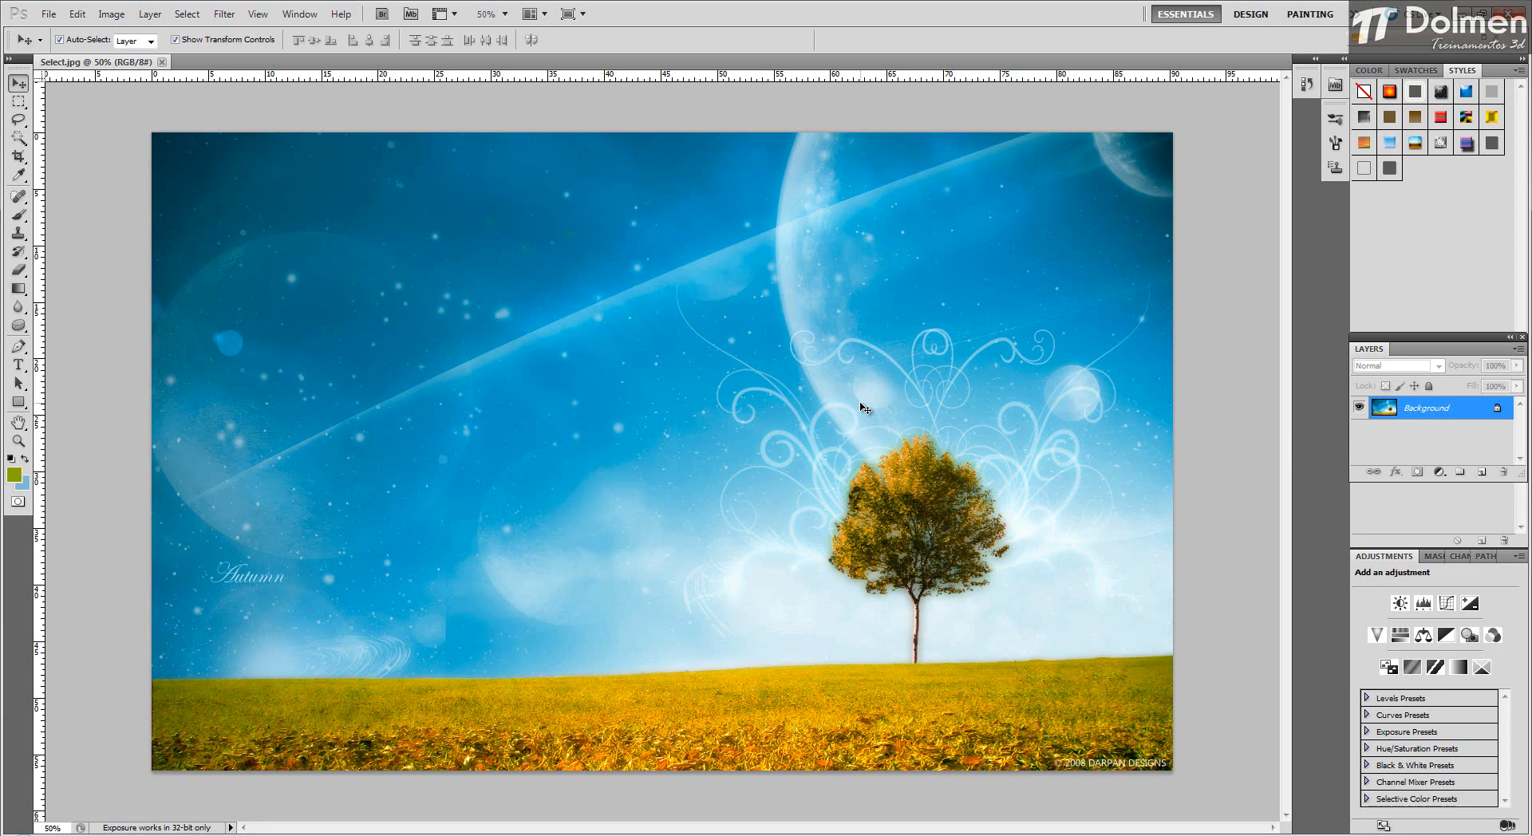
Inspect the whole autumn image and its central sky area at different magnifications.
{"action": "scroll", "coordinate": [845, 415], "scroll_direction": "down", "scroll_amount": 1}
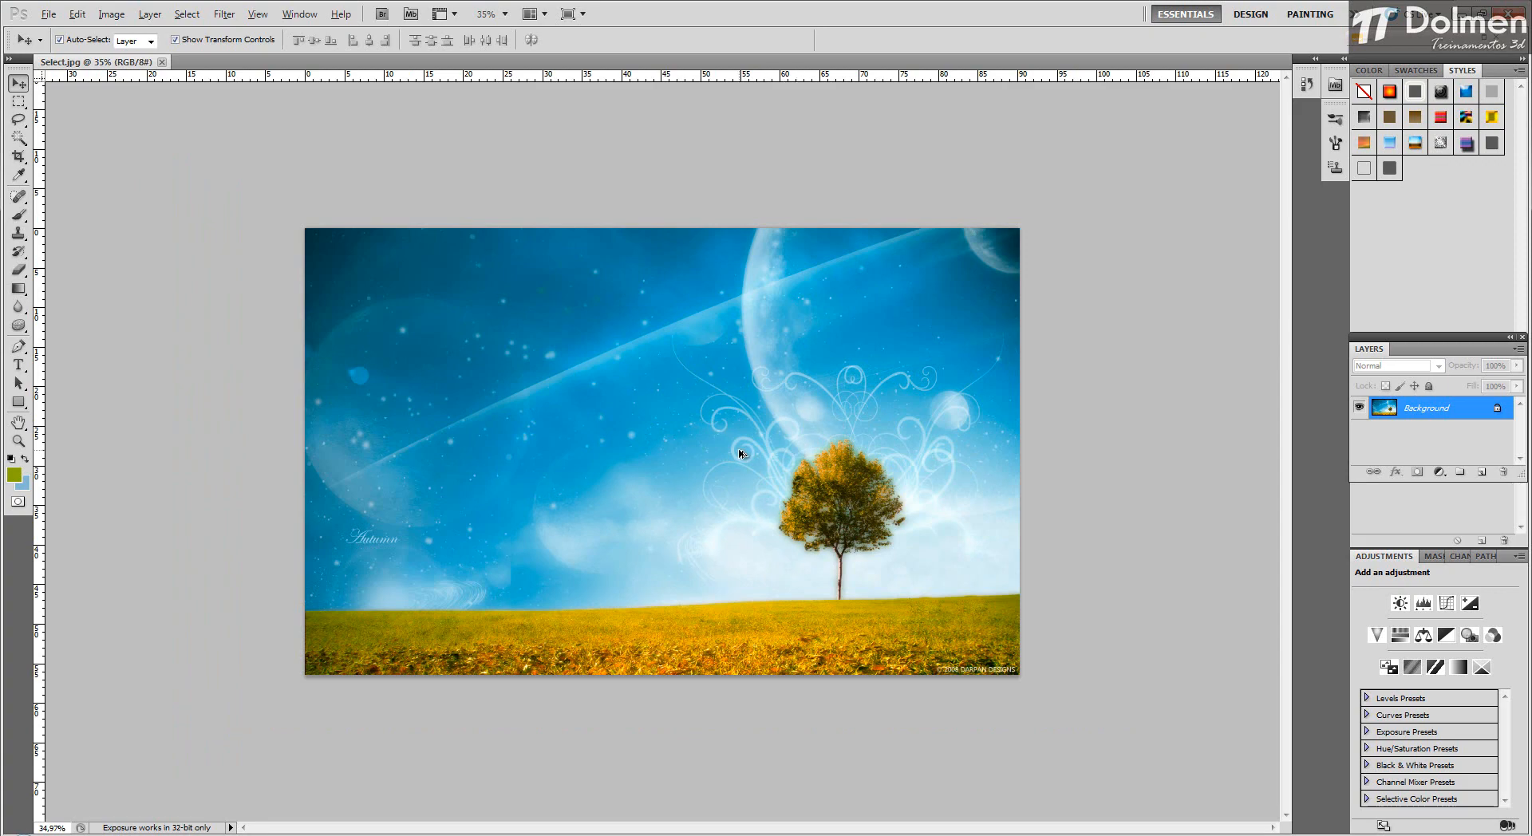
{"action": "scroll", "coordinate": [739, 453], "scroll_direction": "up", "scroll_amount": 5}
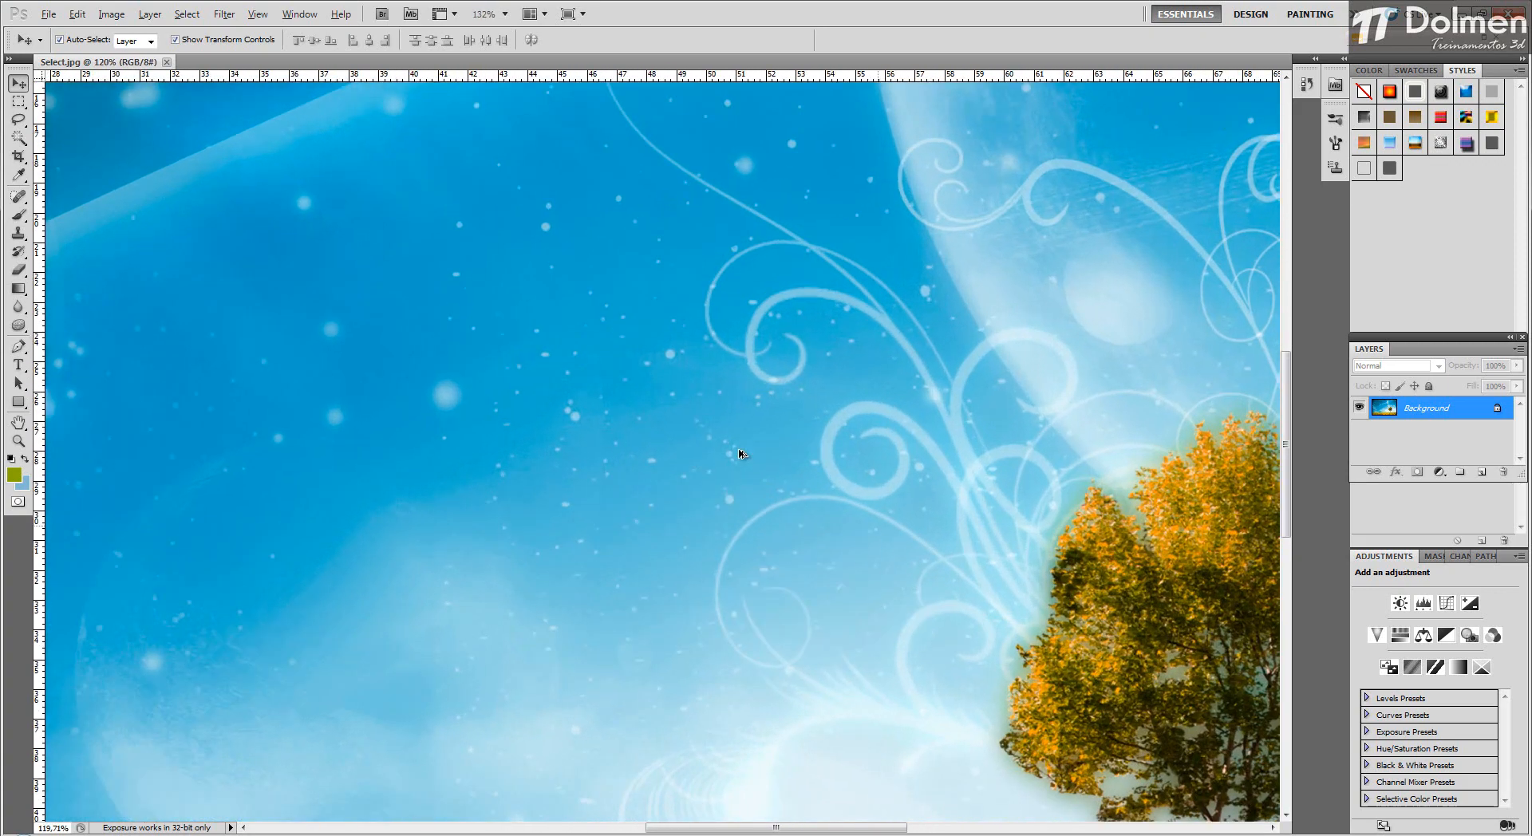
{"action": "scroll", "coordinate": [739, 453], "scroll_direction": "down", "scroll_amount": 5}
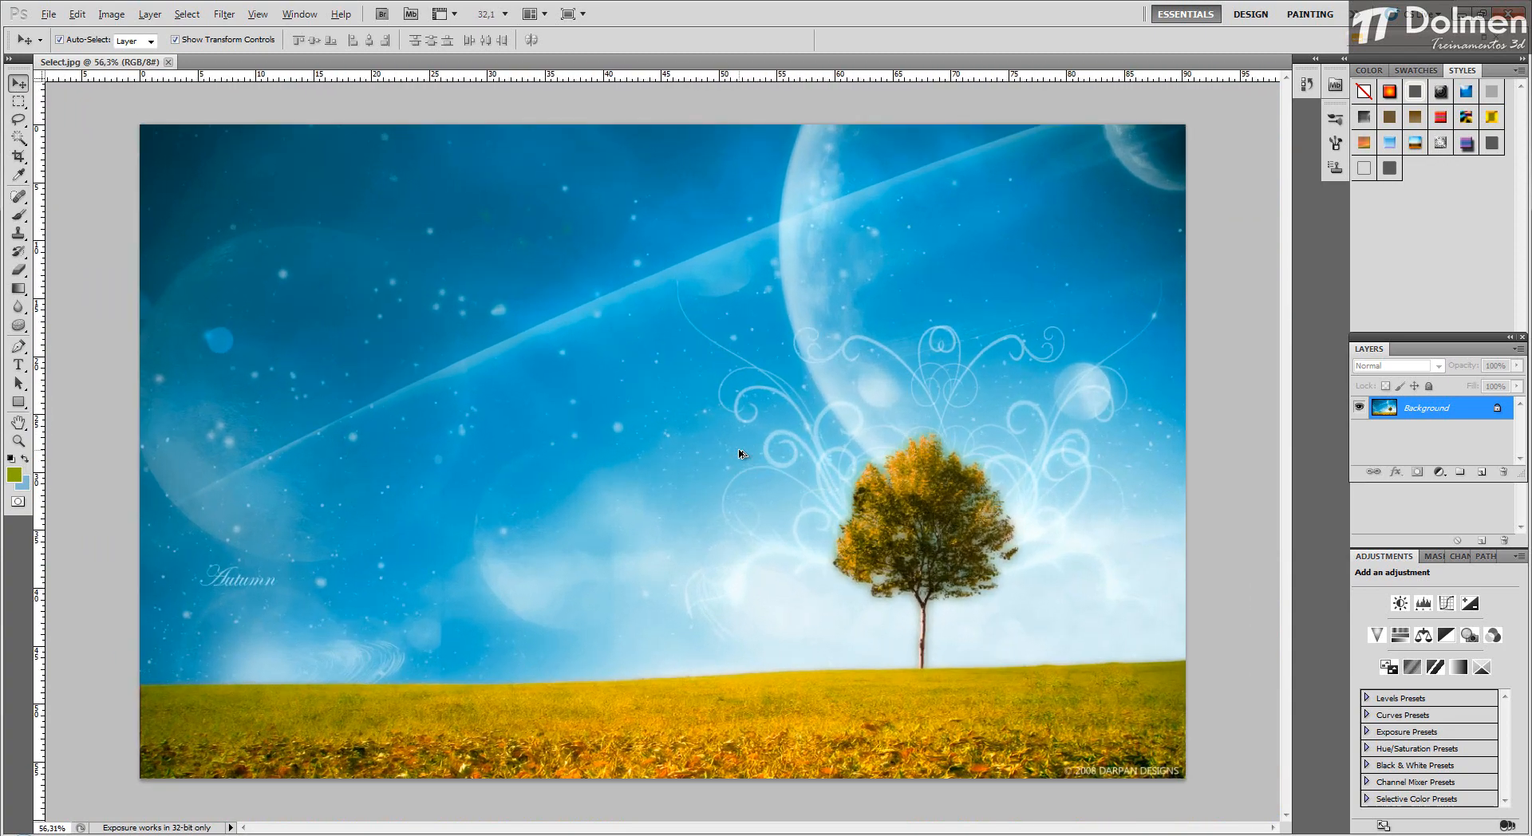
{"action": "scroll", "coordinate": [739, 453], "scroll_direction": "down", "scroll_amount": 1}
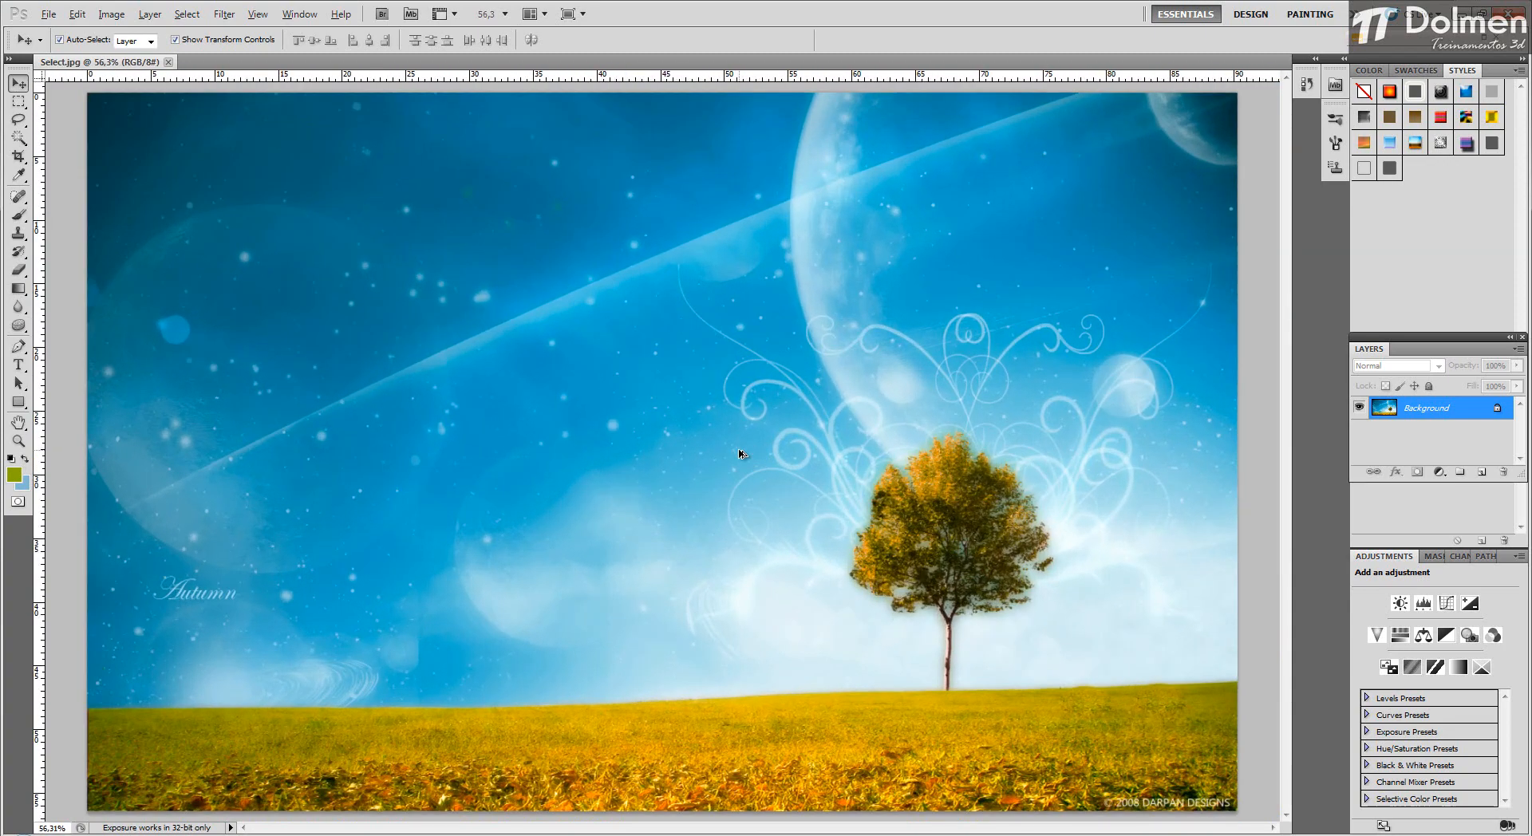
{"action": "scroll", "coordinate": [738, 454], "scroll_direction": "down", "scroll_amount": 1}
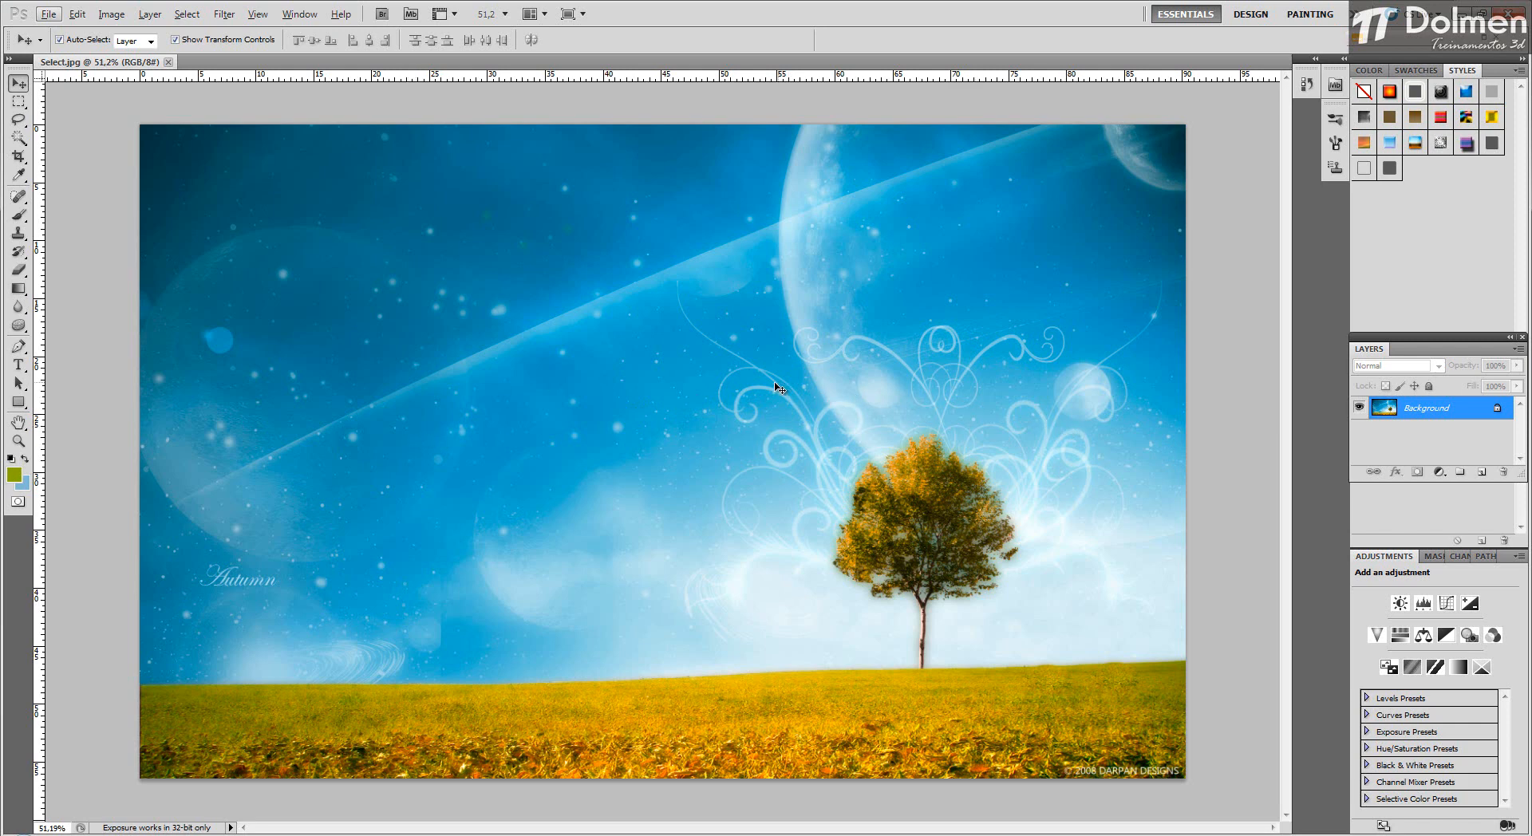
{"action": "key", "text": "Left"}
{"action": "key", "text": "Left"}
Lower the system speaker volume to 7 and return to the image.
{"action": "left_click", "coordinate": [1502, 835]}
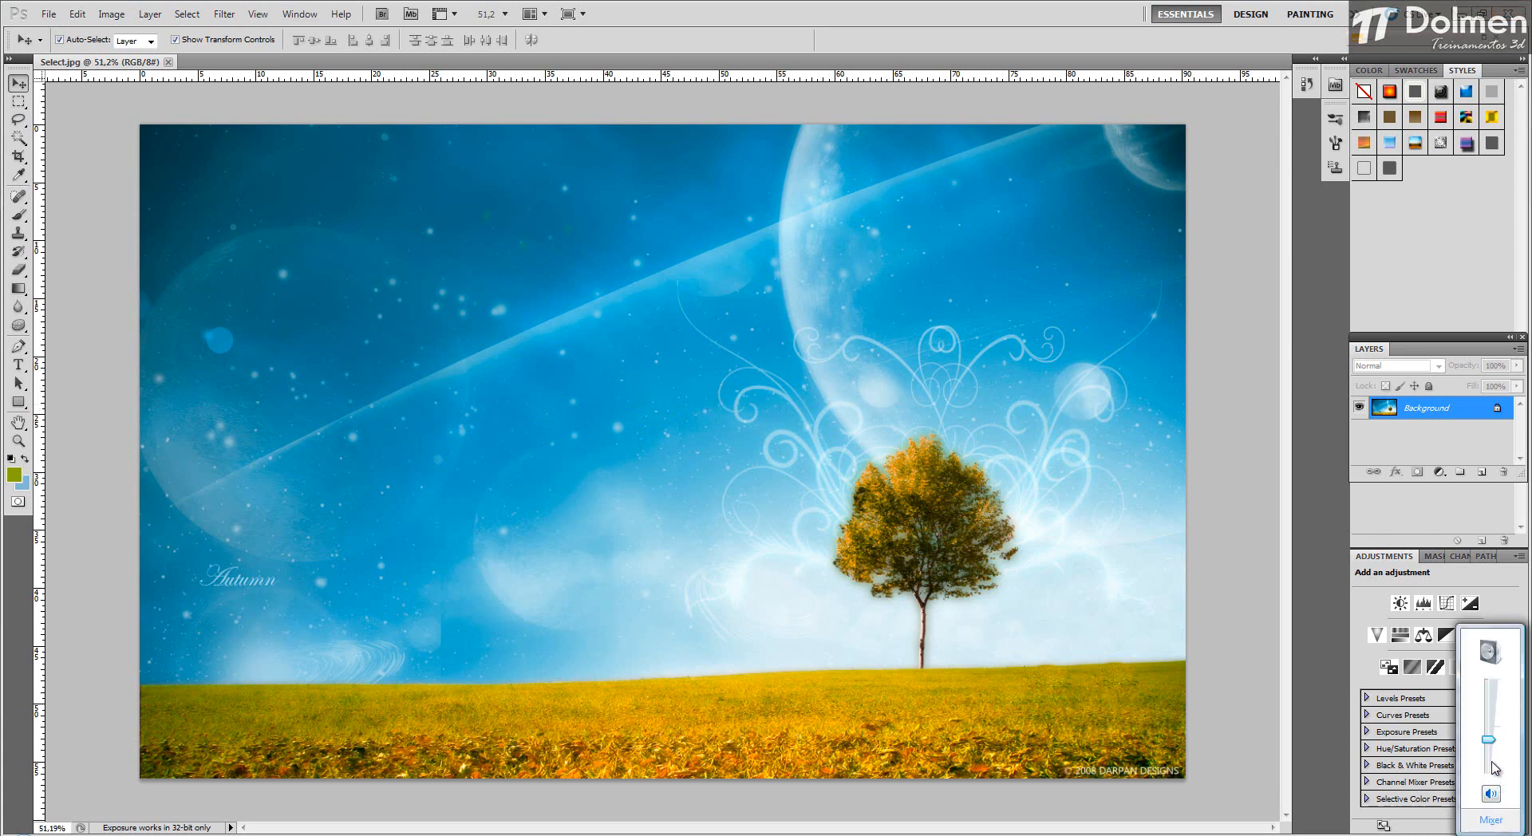
{"action": "left_click_drag", "start_coordinate": [1489, 742], "coordinate": [1495, 767]}
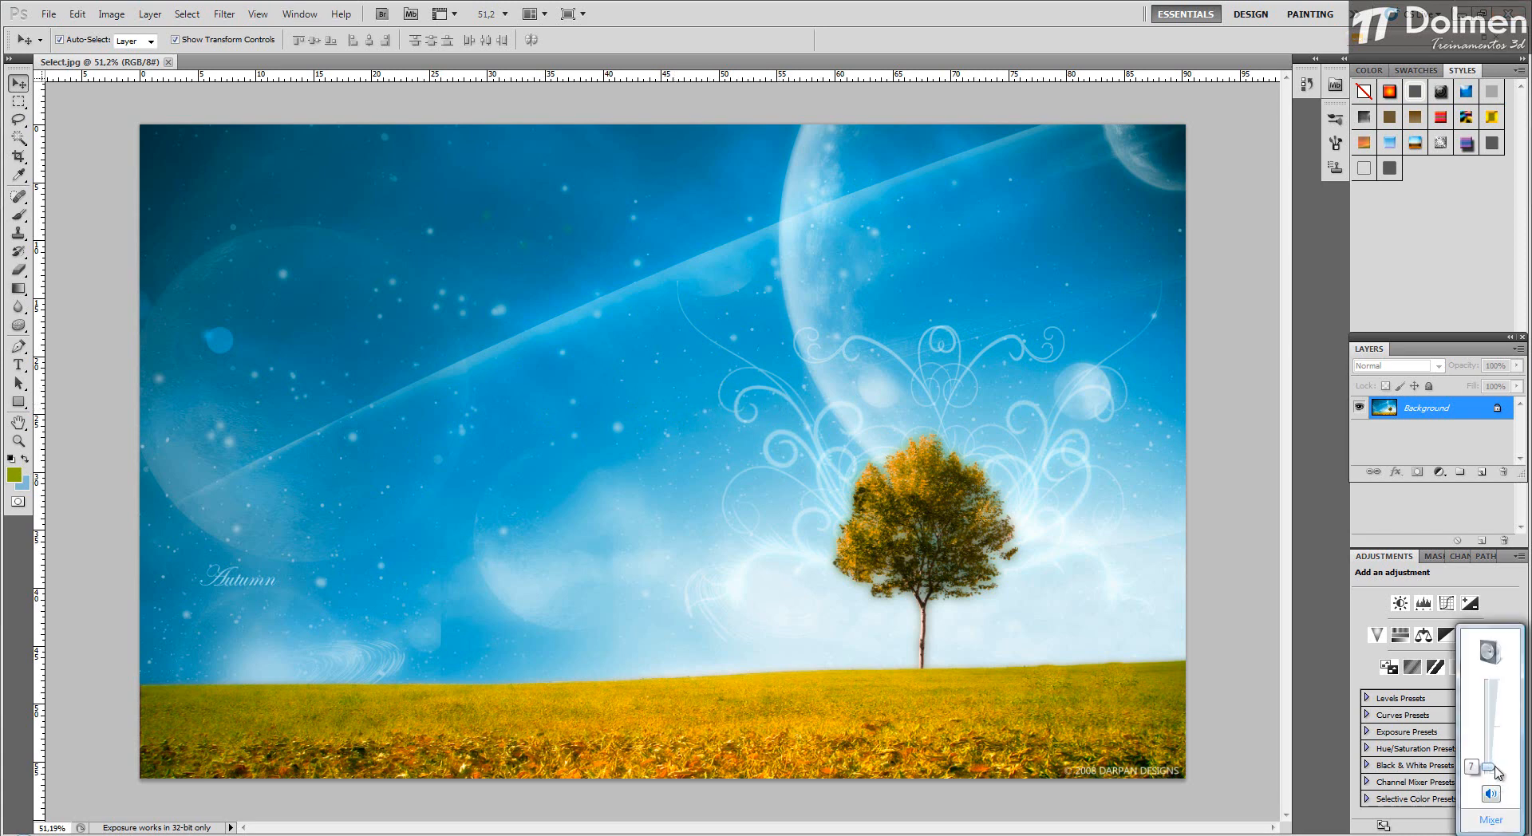
{"action": "left_click", "coordinate": [667, 396]}
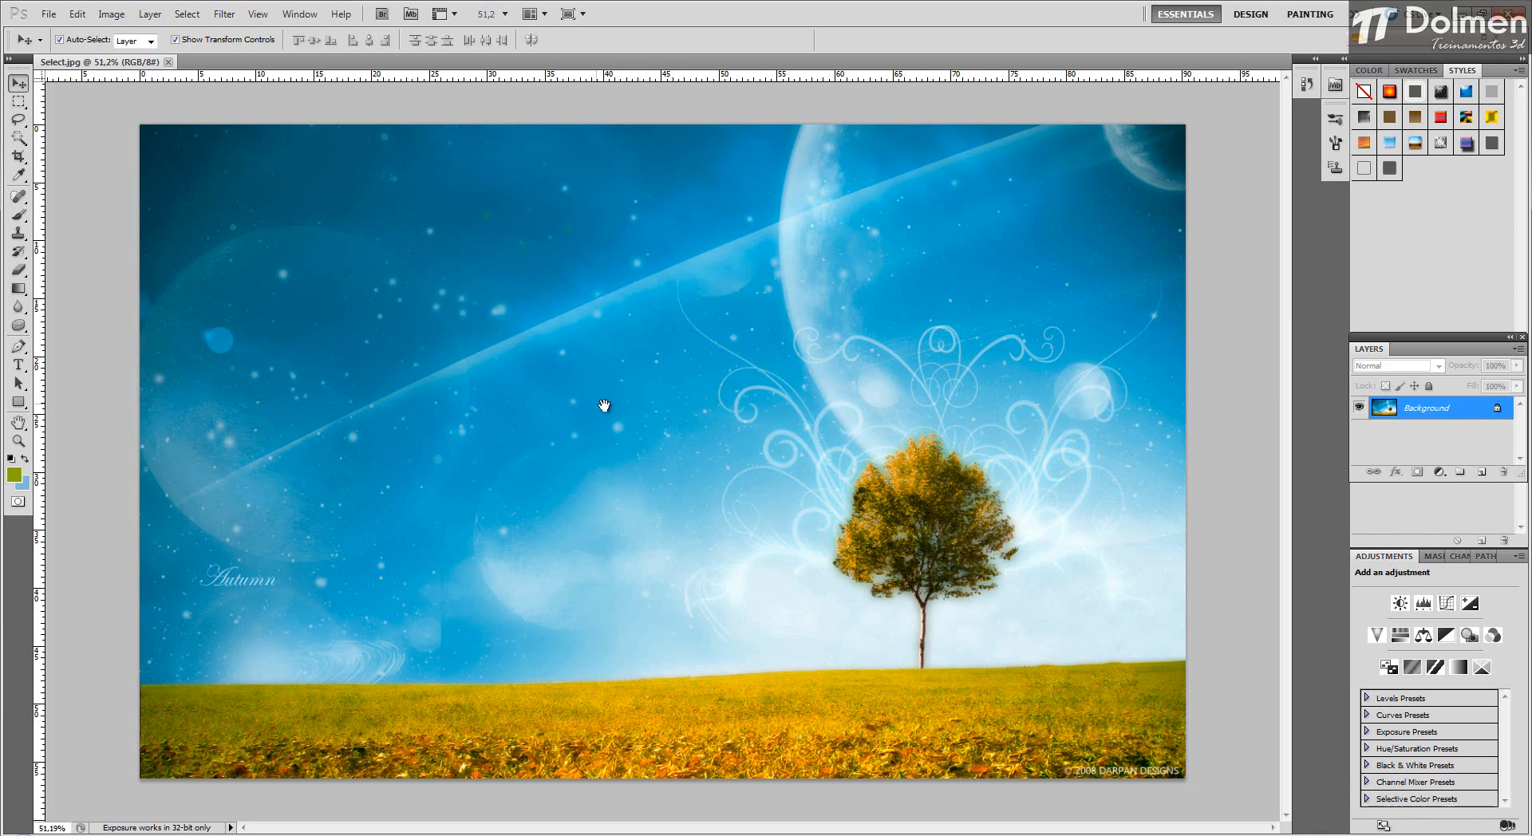
Examine the image at several zoom levels, panning from the tree across the sky to the picture's upper-left corner.
{"action": "scroll", "coordinate": [759, 435], "scroll_direction": "down", "scroll_amount": 3}
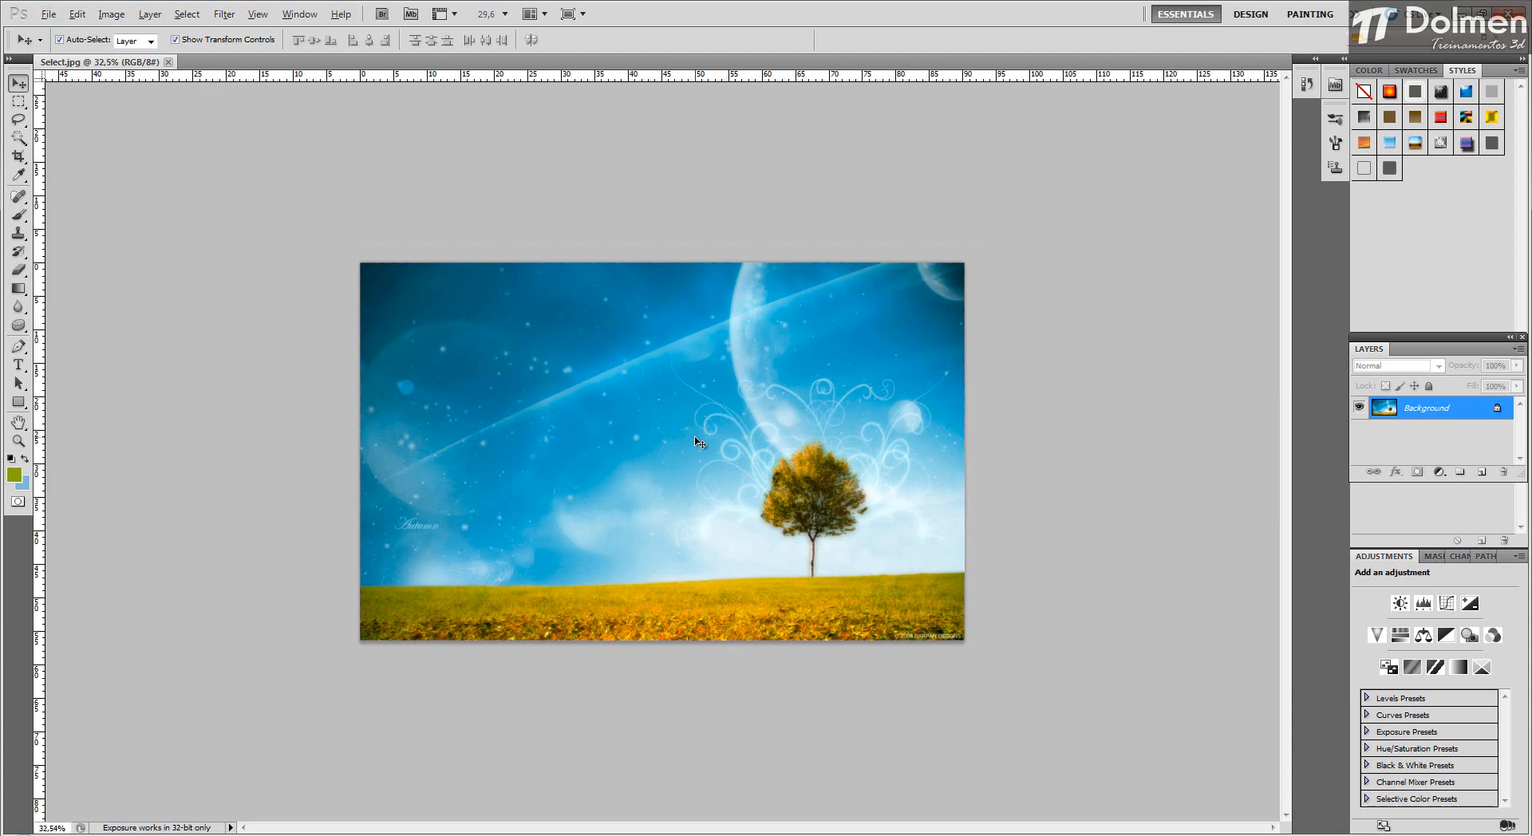
{"action": "scroll", "coordinate": [700, 437], "scroll_direction": "up", "scroll_amount": 2}
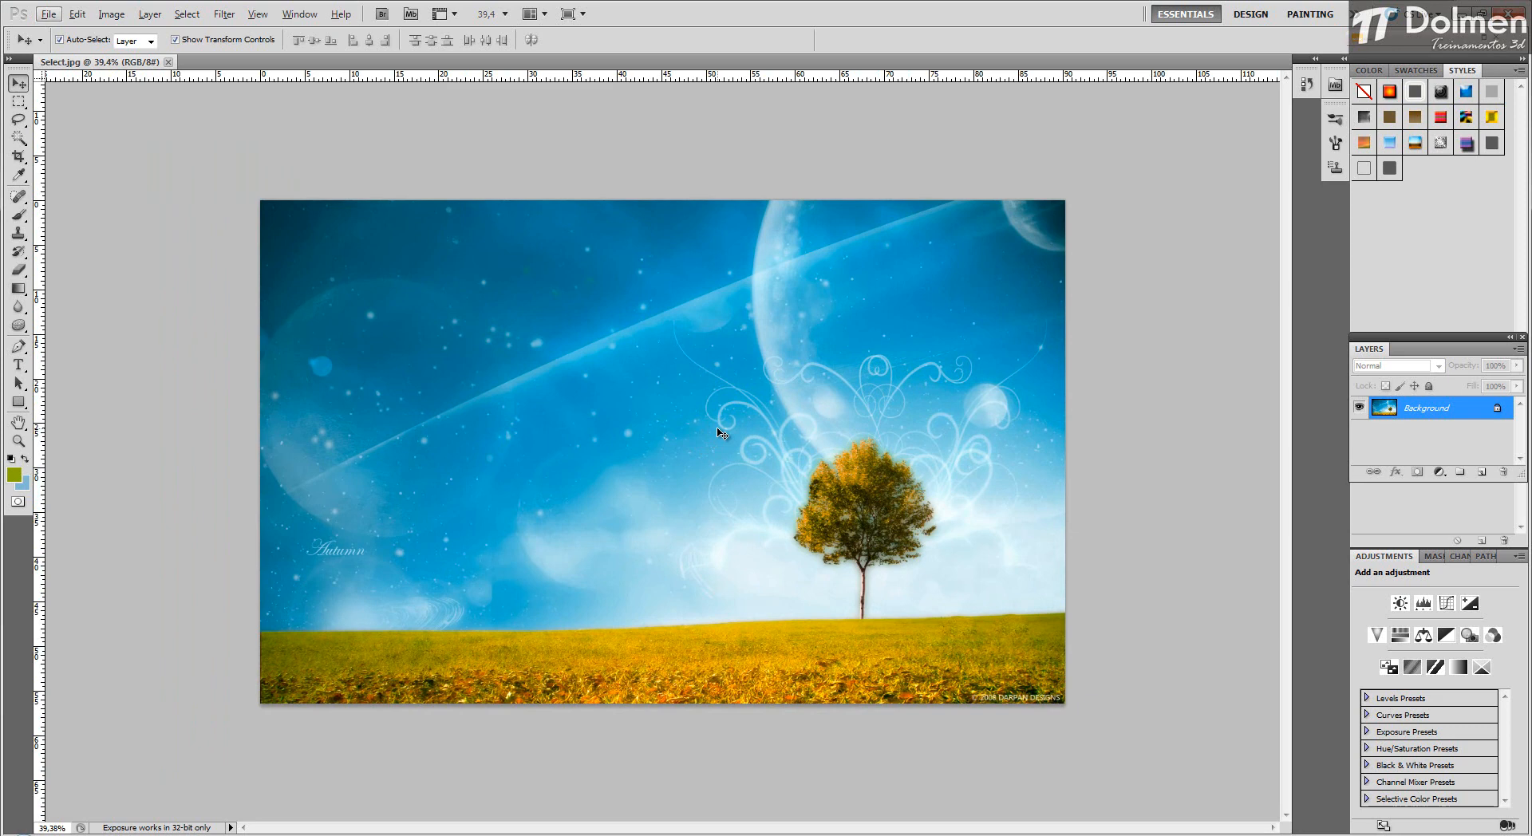
{"action": "scroll", "coordinate": [721, 433], "scroll_direction": "up", "scroll_amount": 5}
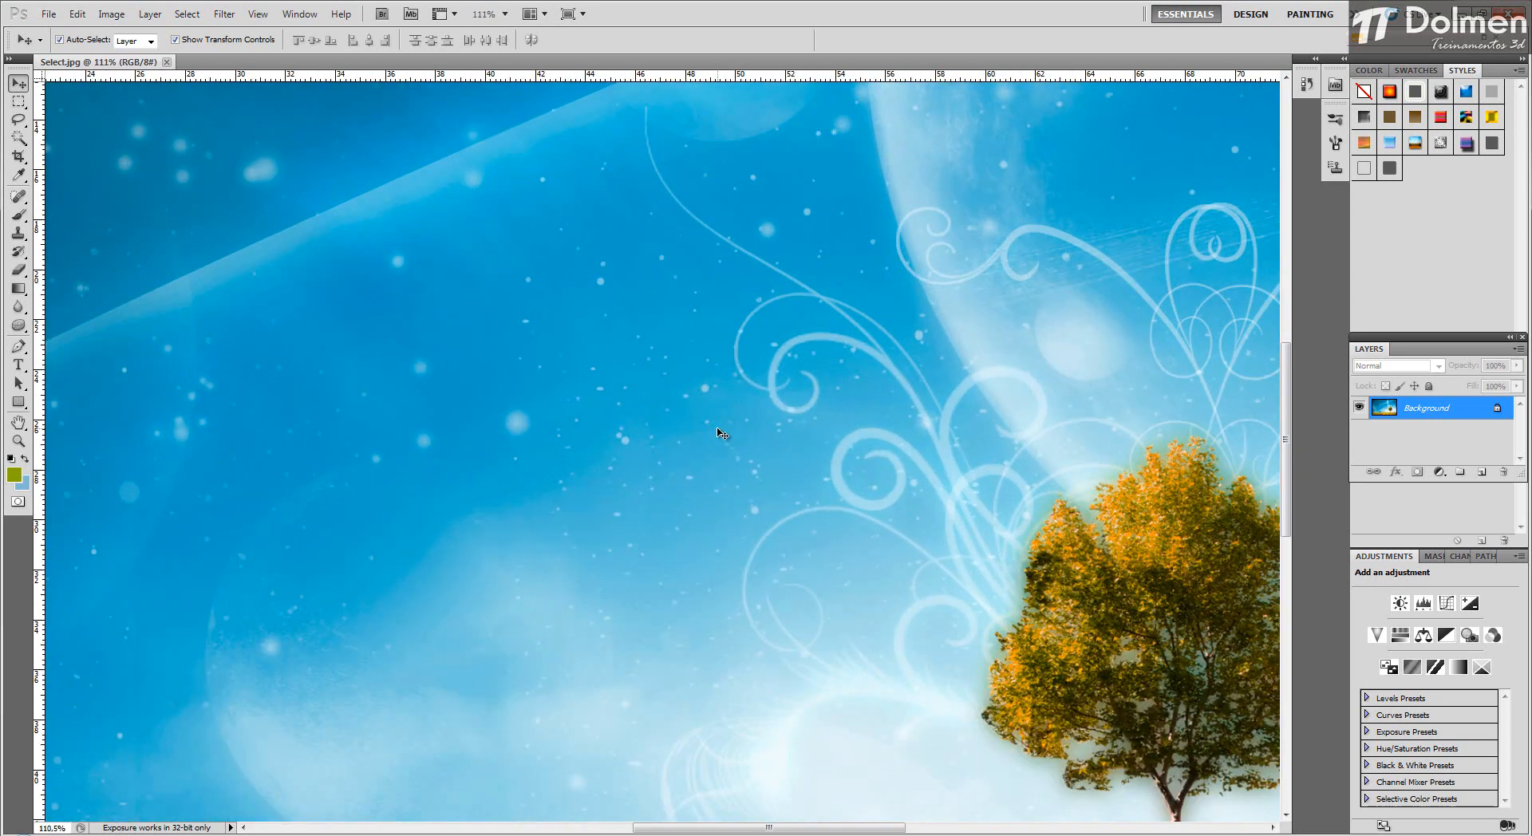
{"action": "scroll", "coordinate": [756, 437], "scroll_direction": "down", "scroll_amount": 4}
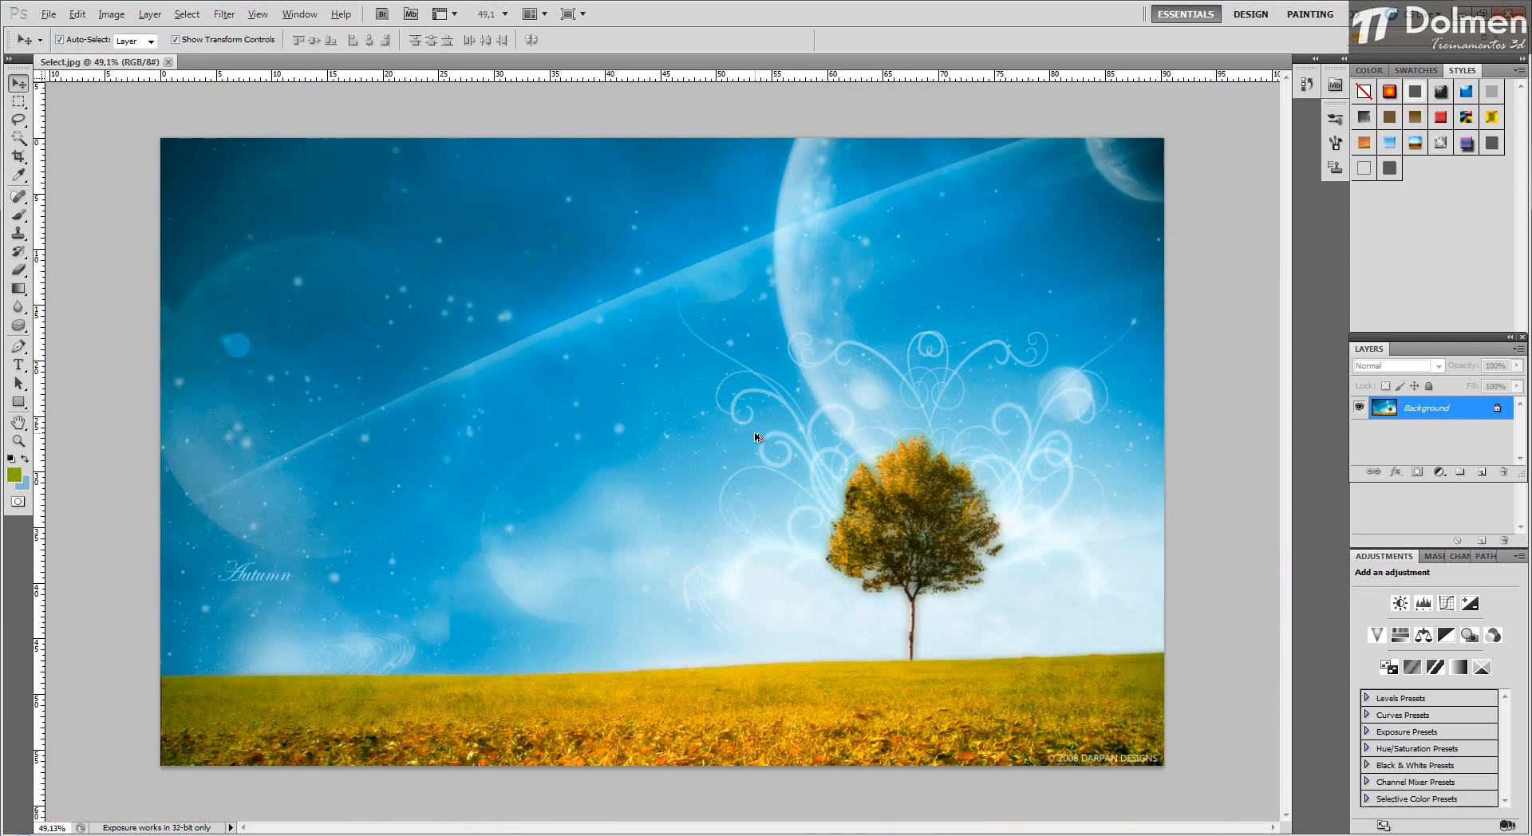
{"action": "scroll", "coordinate": [757, 437], "scroll_direction": "up", "scroll_amount": 2}
{"action": "scroll", "coordinate": [757, 437], "scroll_direction": "up", "scroll_amount": 1}
{"action": "left_click_drag", "start_coordinate": [753, 410], "coordinate": [582, 400]}
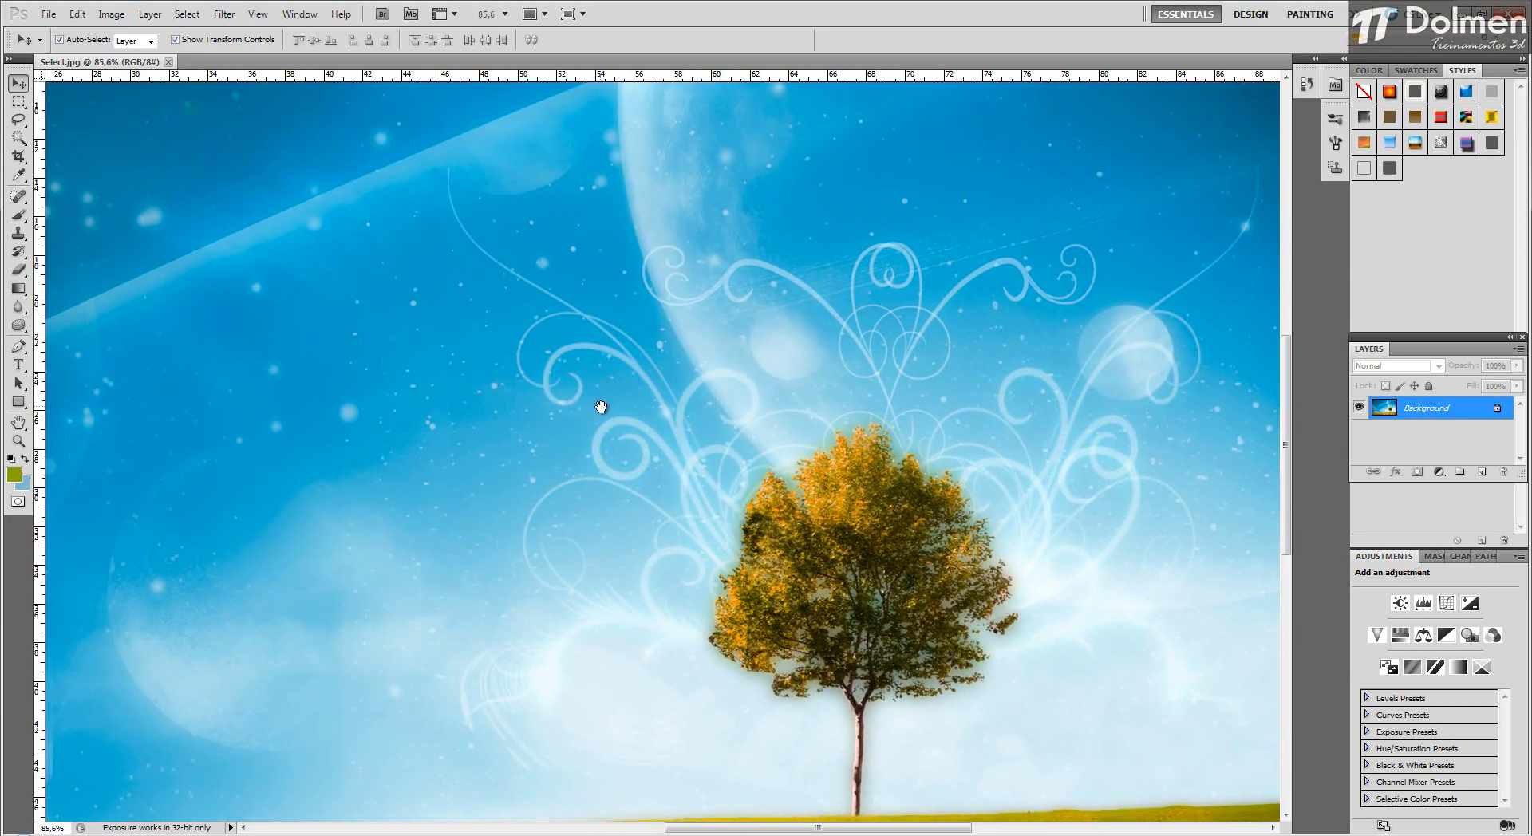
{"action": "left_click_drag", "start_coordinate": [636, 404], "coordinate": [1035, 439]}
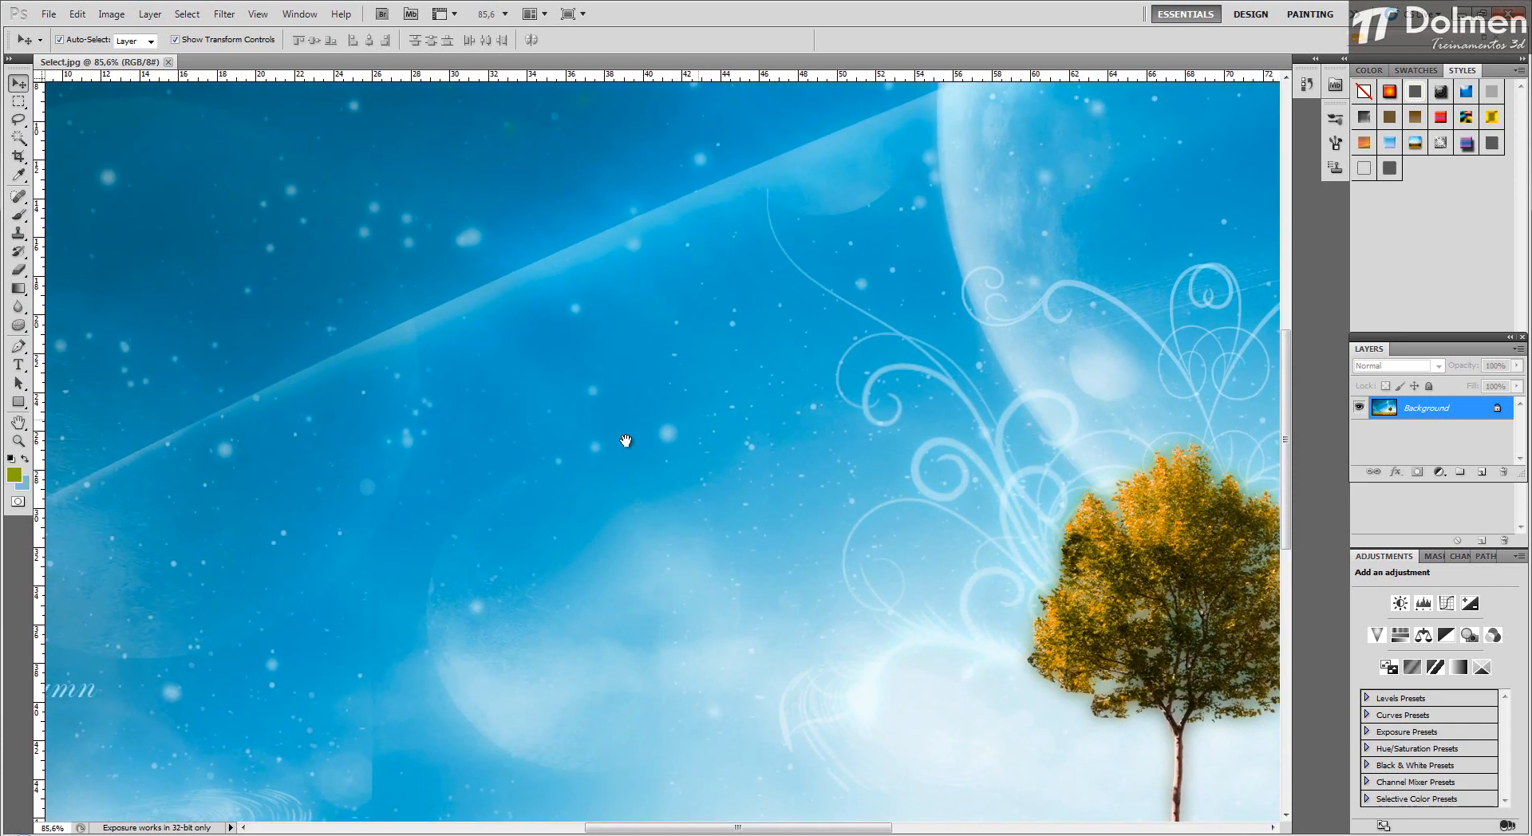
{"action": "left_click_drag", "start_coordinate": [334, 524], "coordinate": [755, 397]}
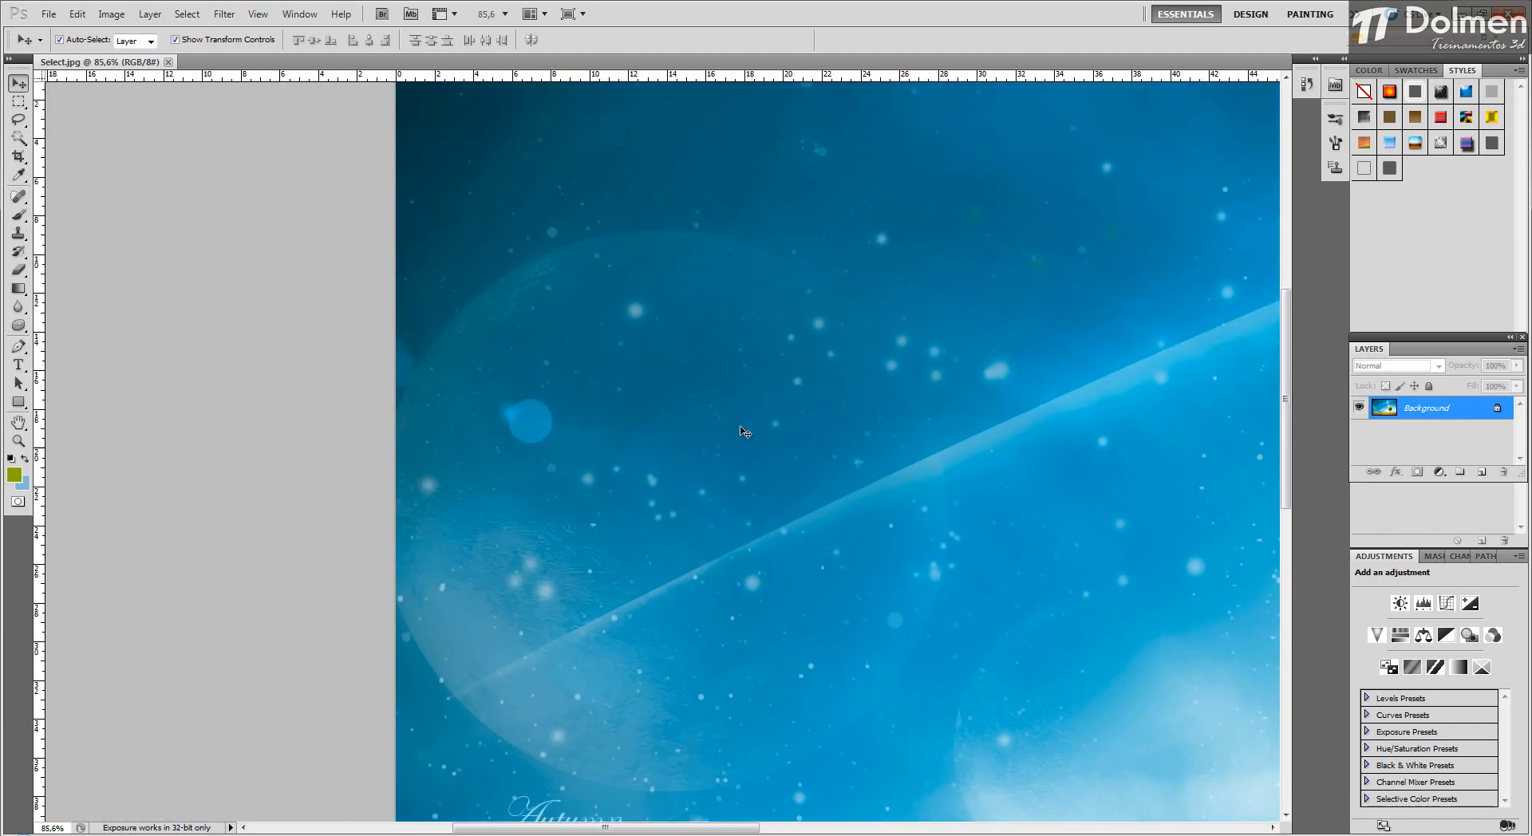
Examine the tree, the upper-right planet and the Autumn lettering up close, returning to the full image between them.
{"action": "scroll", "coordinate": [457, 240], "scroll_direction": "up", "scroll_amount": 2}
{"action": "scroll", "coordinate": [458, 240], "scroll_direction": "down", "scroll_amount": 5}
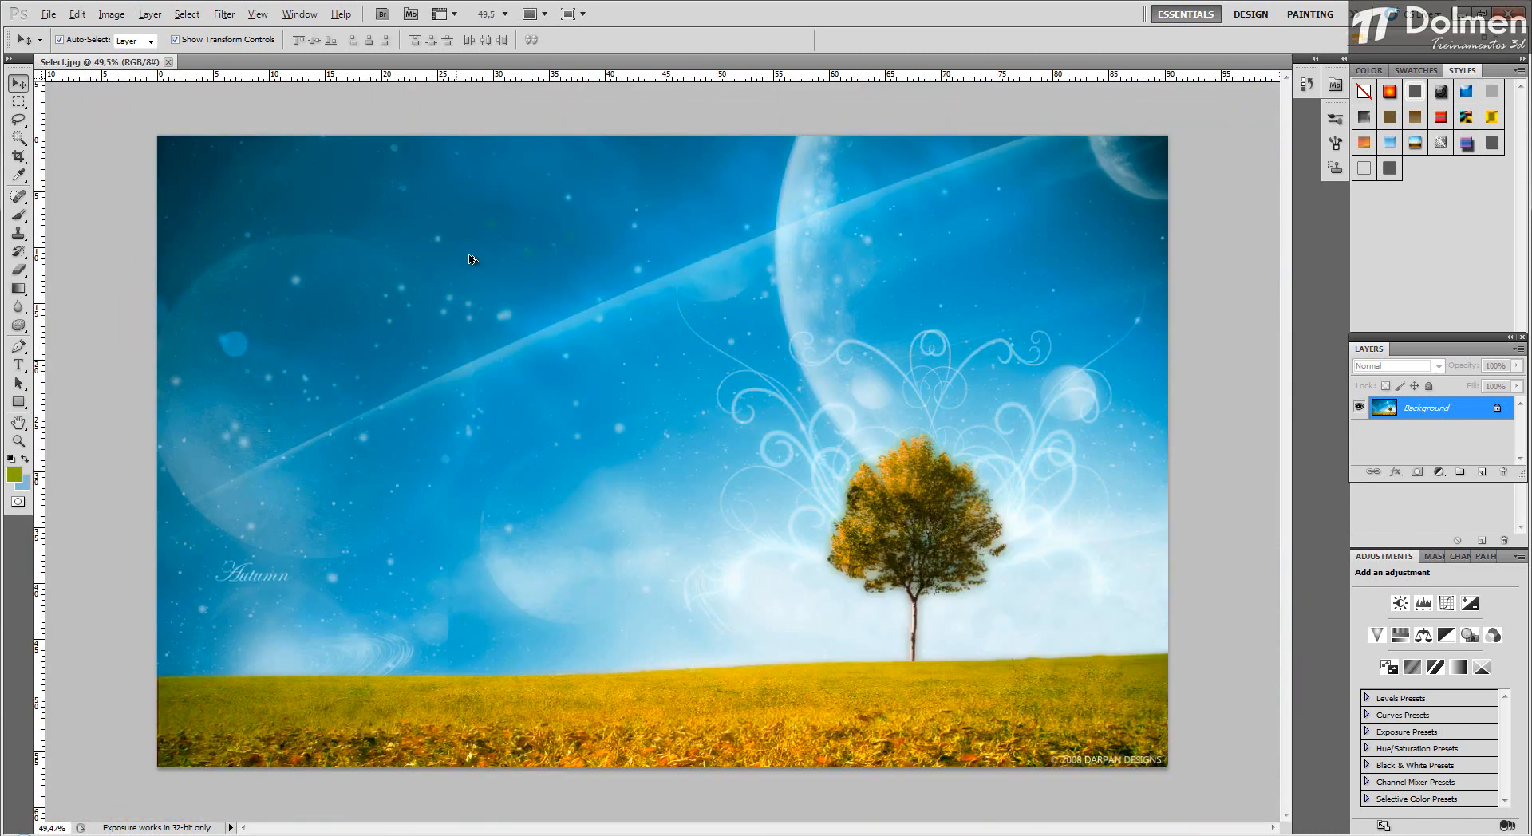
{"action": "scroll", "coordinate": [1026, 444], "scroll_direction": "up", "scroll_amount": 5}
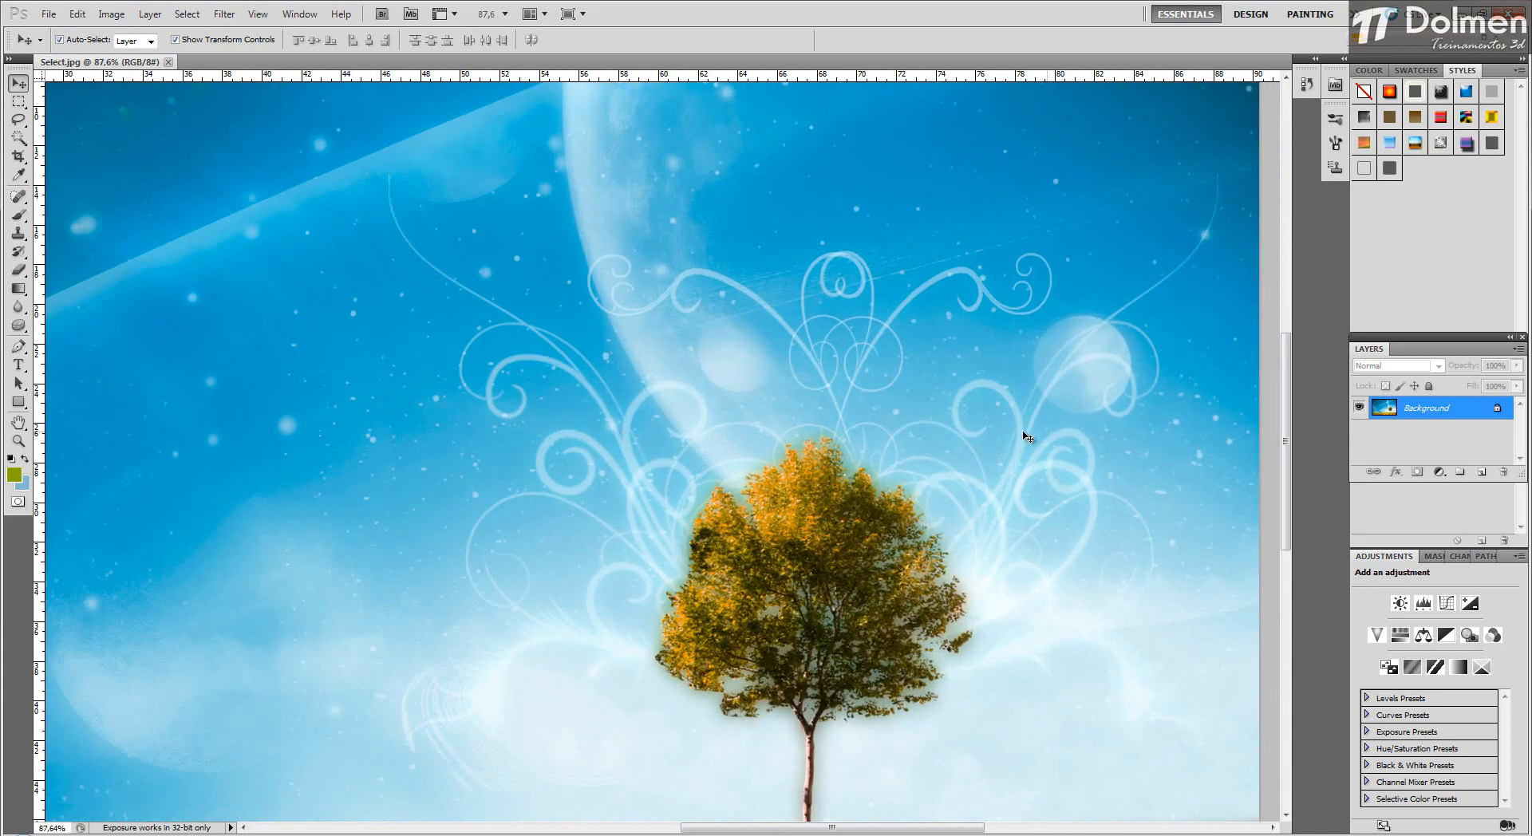
{"action": "scroll", "coordinate": [963, 438], "scroll_direction": "down", "scroll_amount": 5}
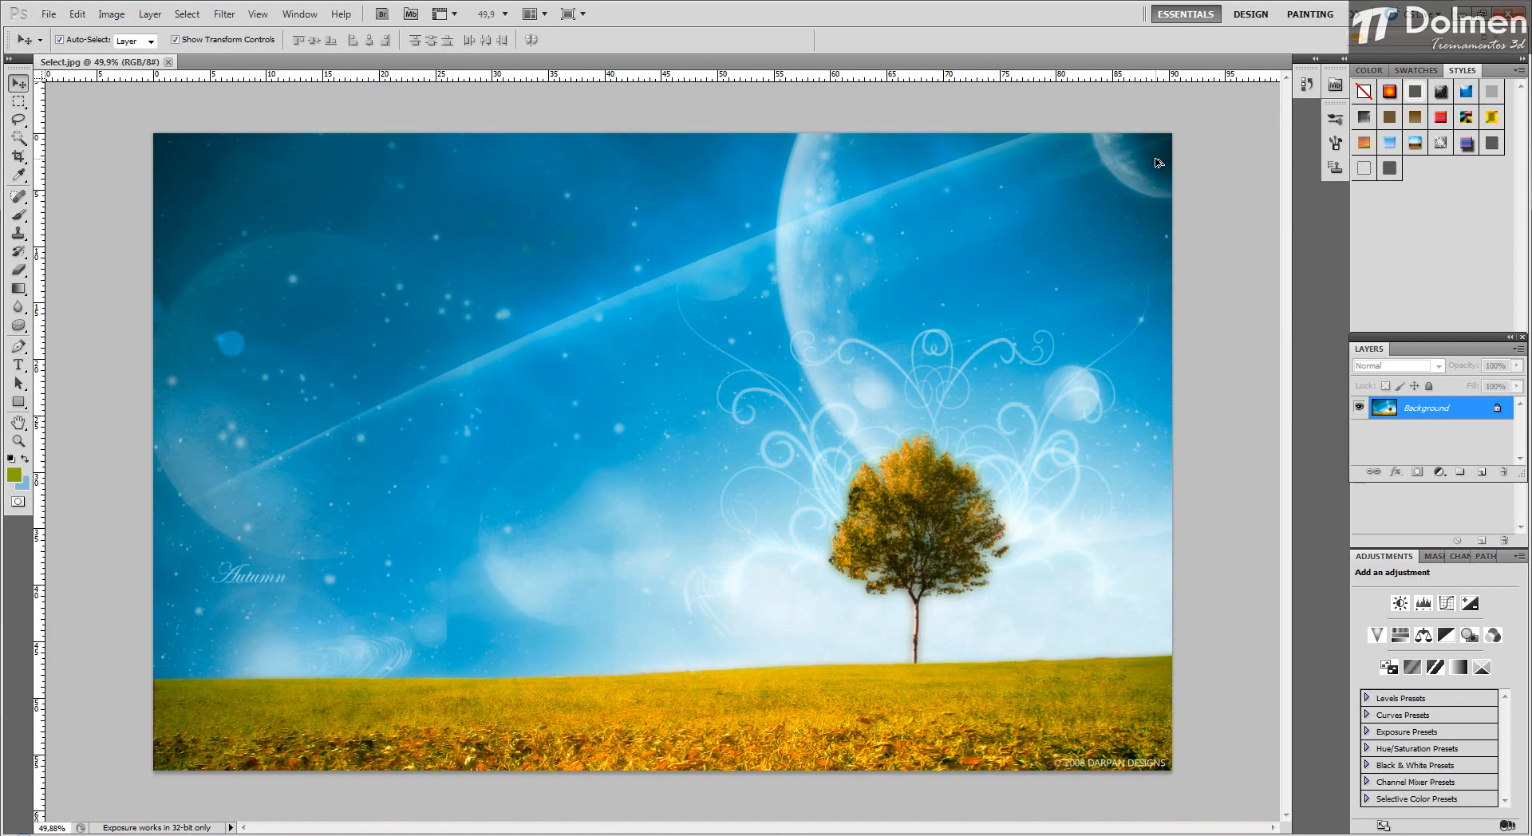
{"action": "scroll", "coordinate": [1159, 162], "scroll_direction": "up", "scroll_amount": 10}
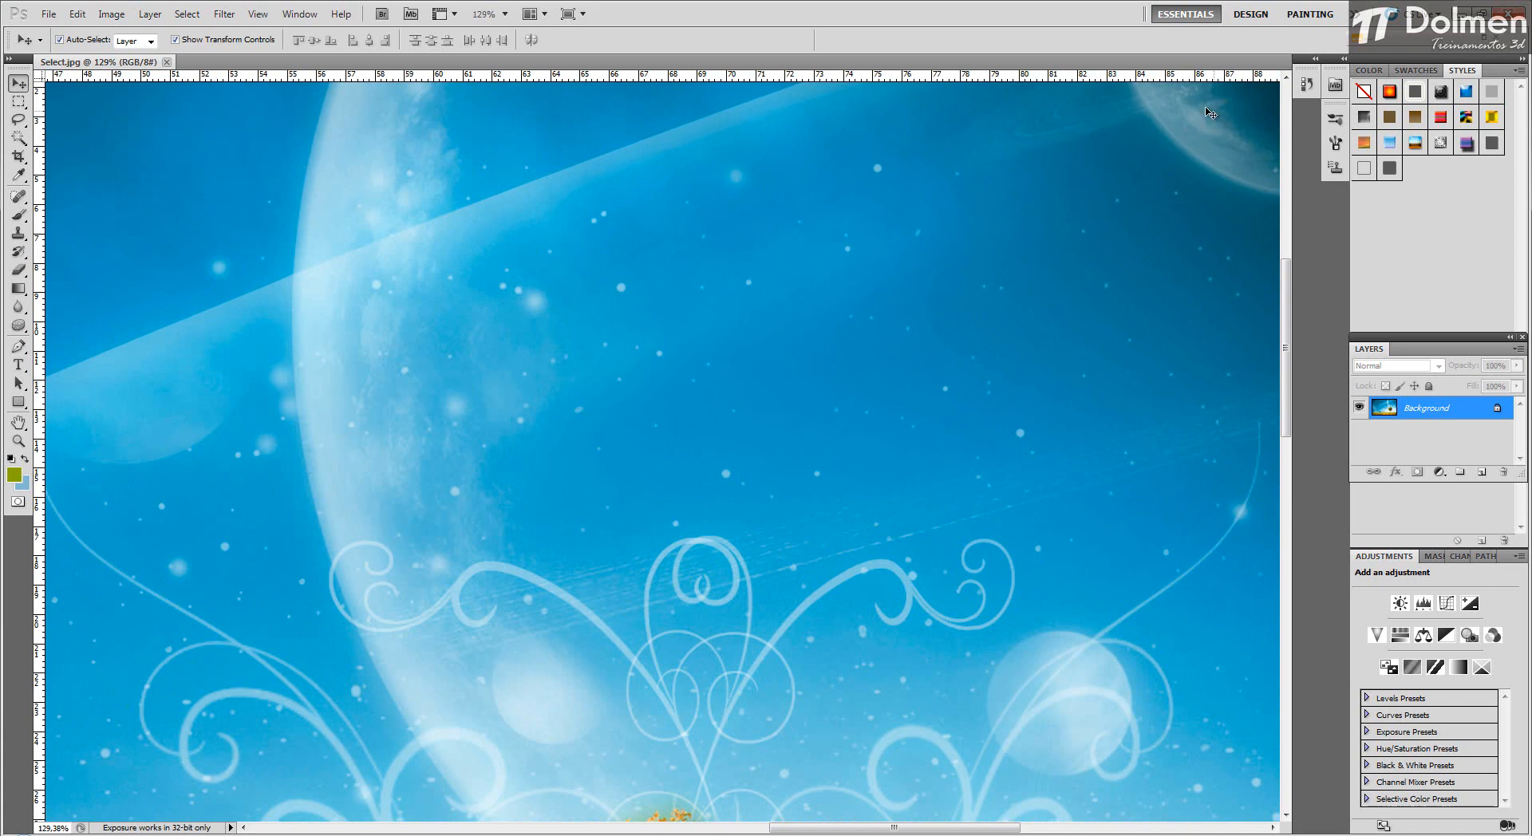
{"action": "scroll", "coordinate": [998, 273], "scroll_direction": "down", "scroll_amount": 10}
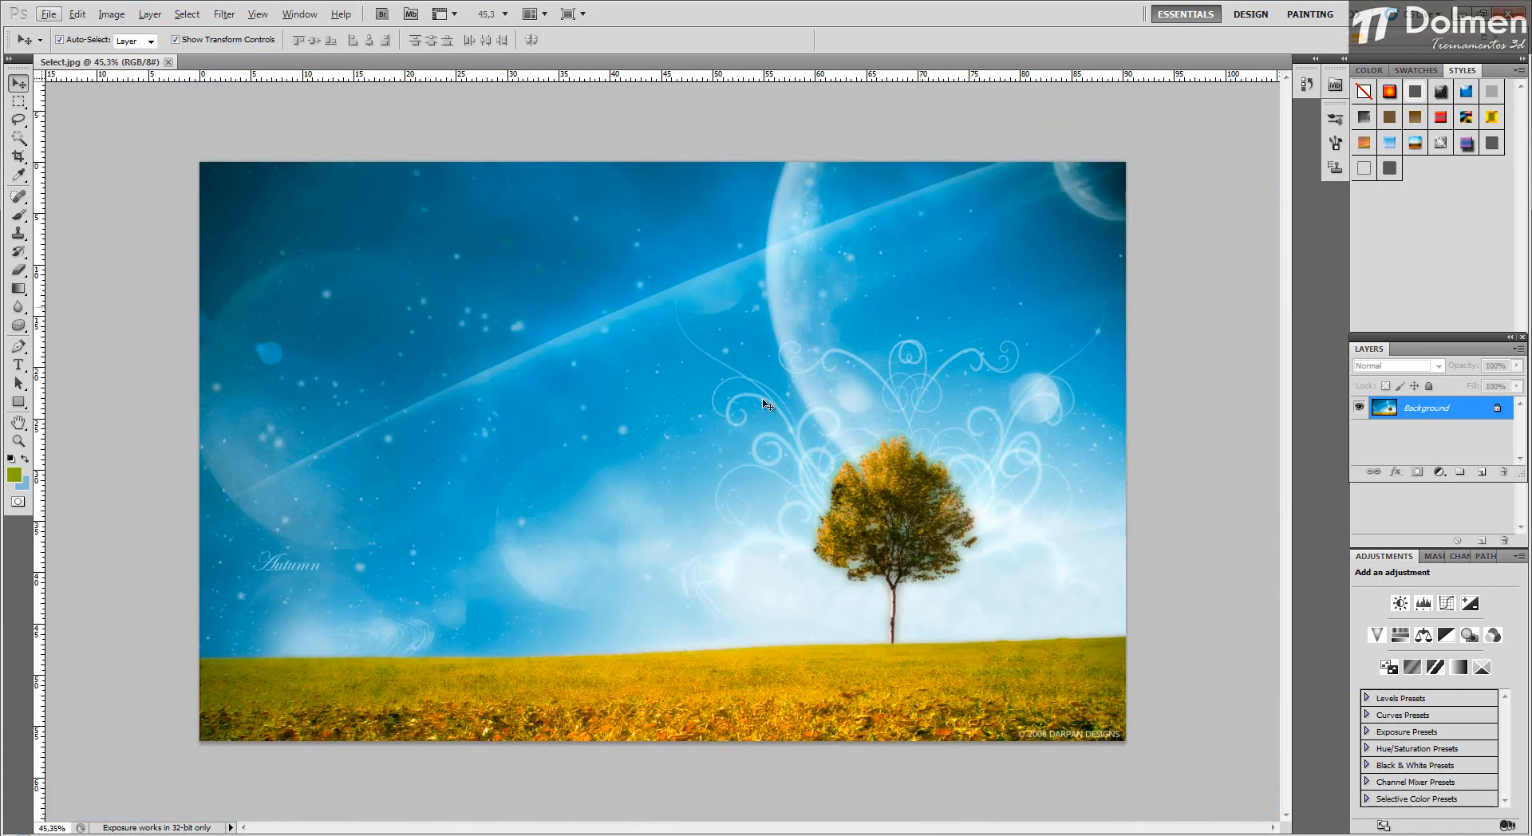
{"action": "scroll", "coordinate": [173, 768], "scroll_direction": "up", "scroll_amount": 3}
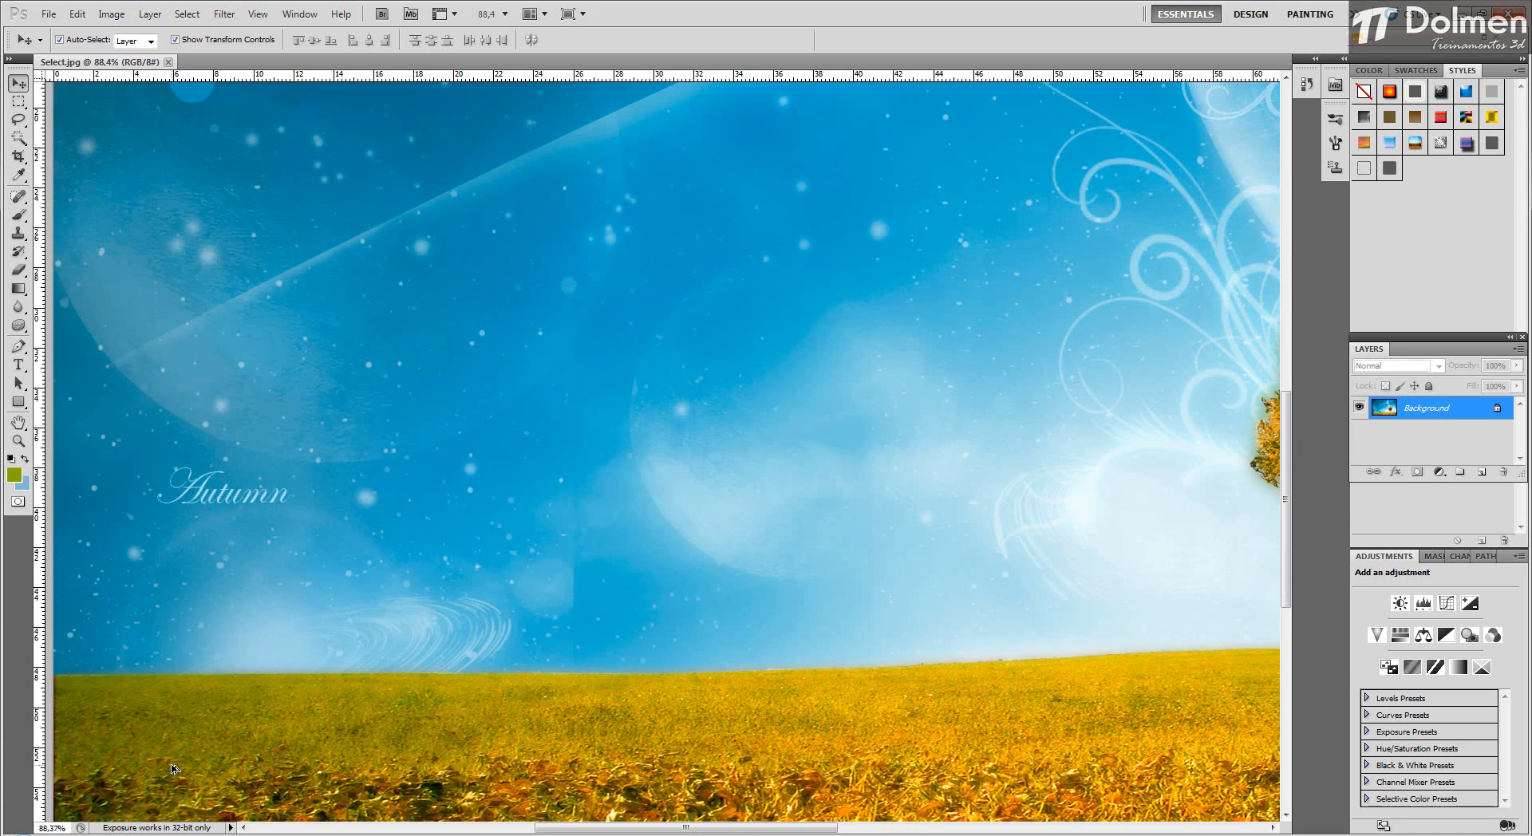
{"action": "scroll", "coordinate": [173, 769], "scroll_direction": "up", "scroll_amount": 1}
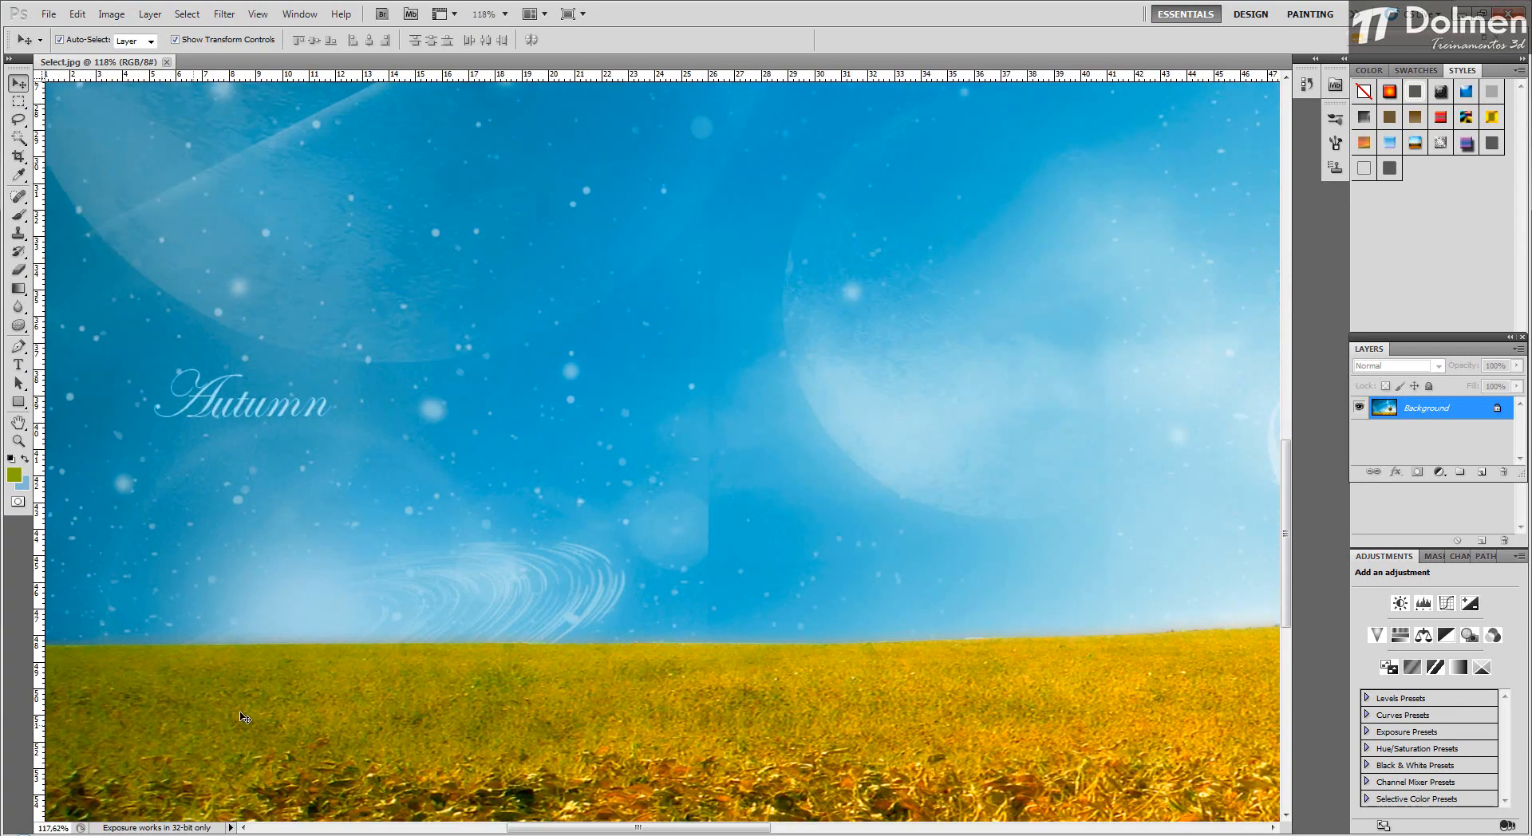
Examine the whole autumn image and the tree close up, returning to a full view at about 52% magnification.
{"action": "scroll", "coordinate": [728, 478], "scroll_direction": "down", "scroll_amount": 3}
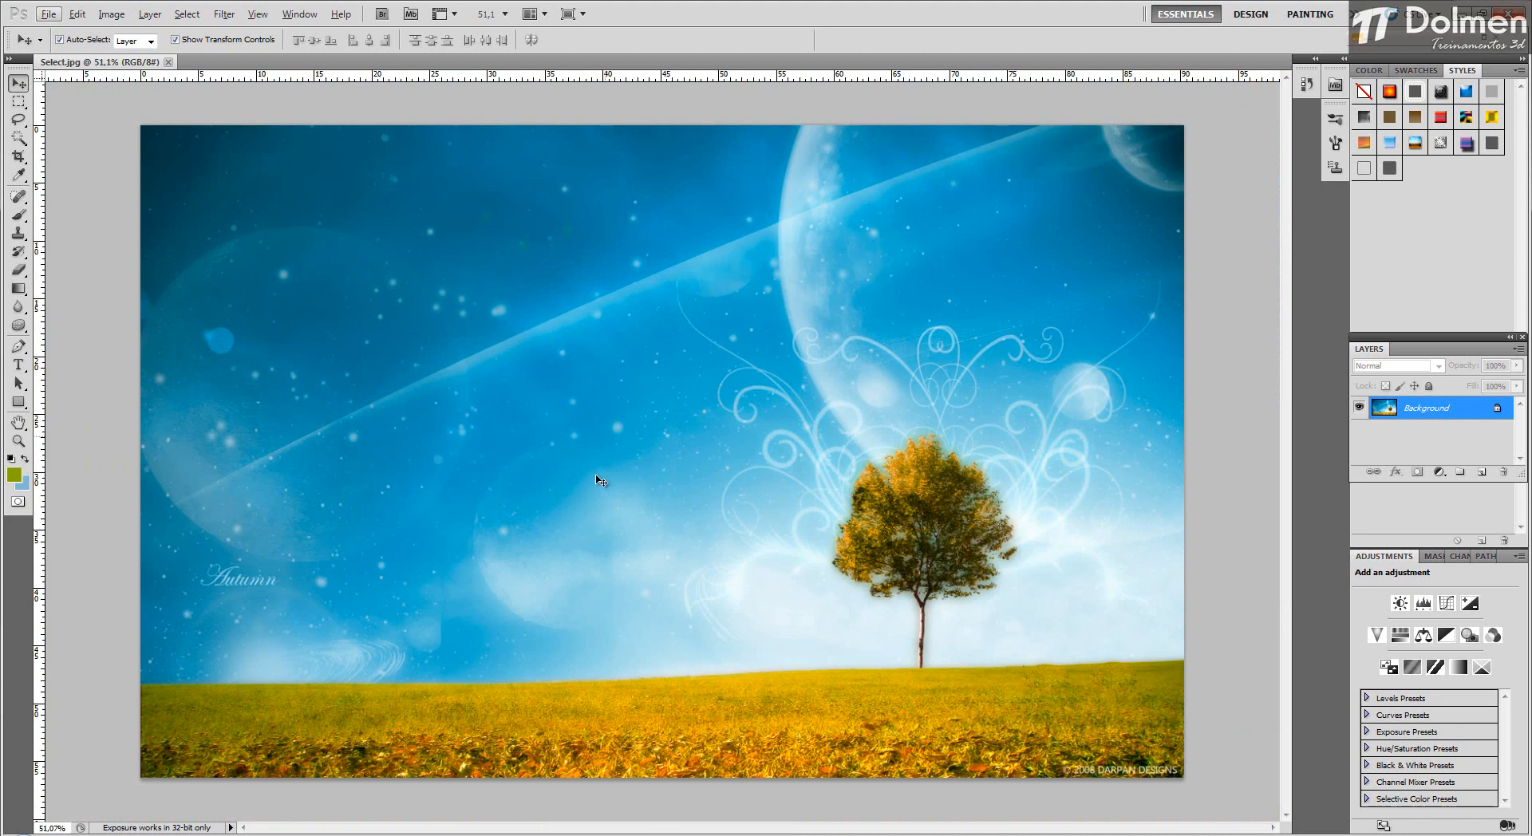
{"action": "key", "text": "alt"}
{"action": "scroll", "coordinate": [932, 534], "scroll_direction": "up", "scroll_amount": 2}
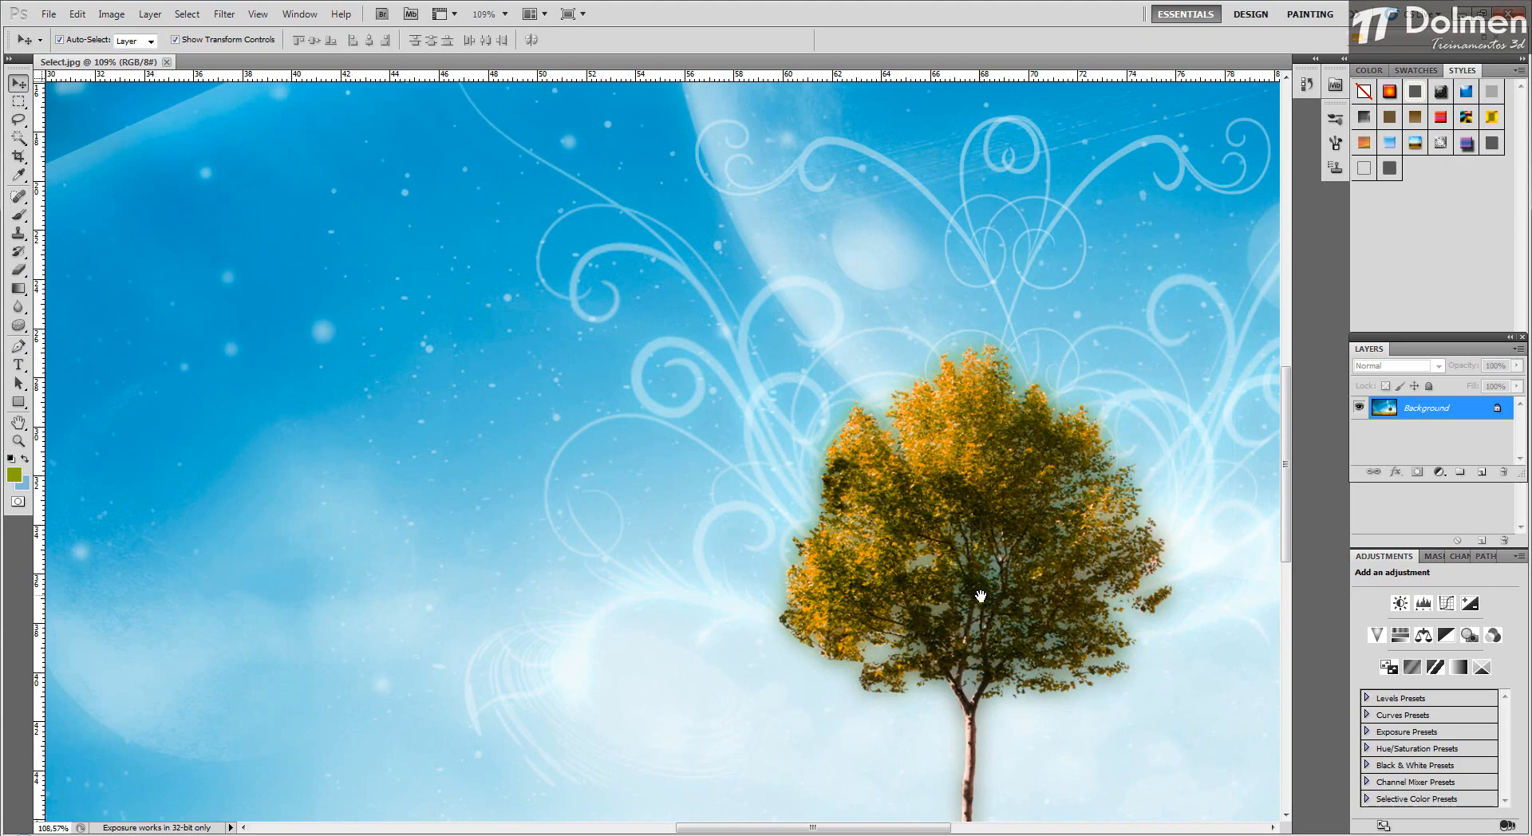
{"action": "left_click_drag", "start_coordinate": [980, 594], "coordinate": [744, 457]}
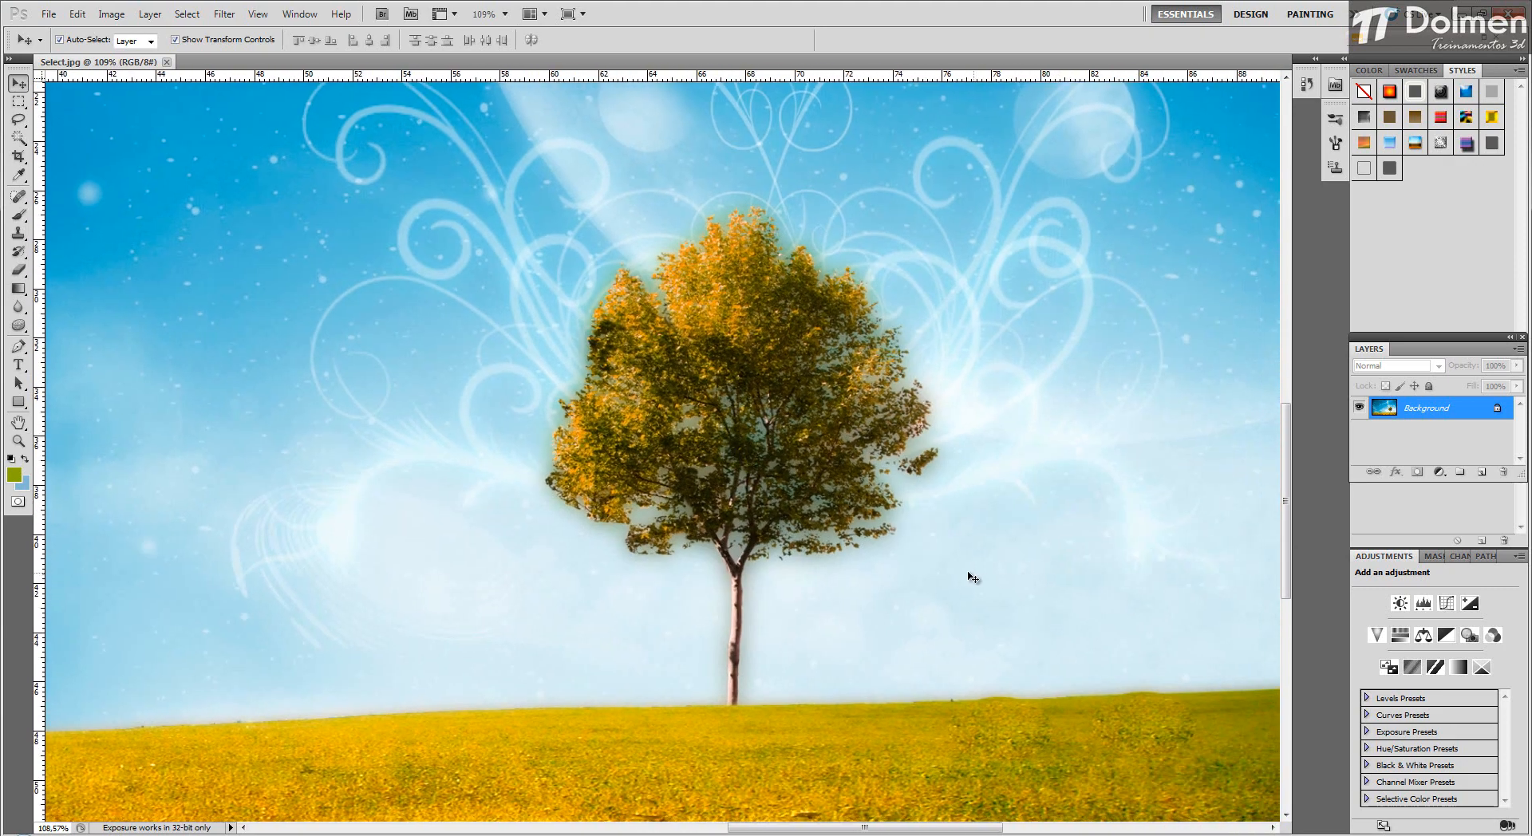
{"action": "key", "text": "ctrl+0"}
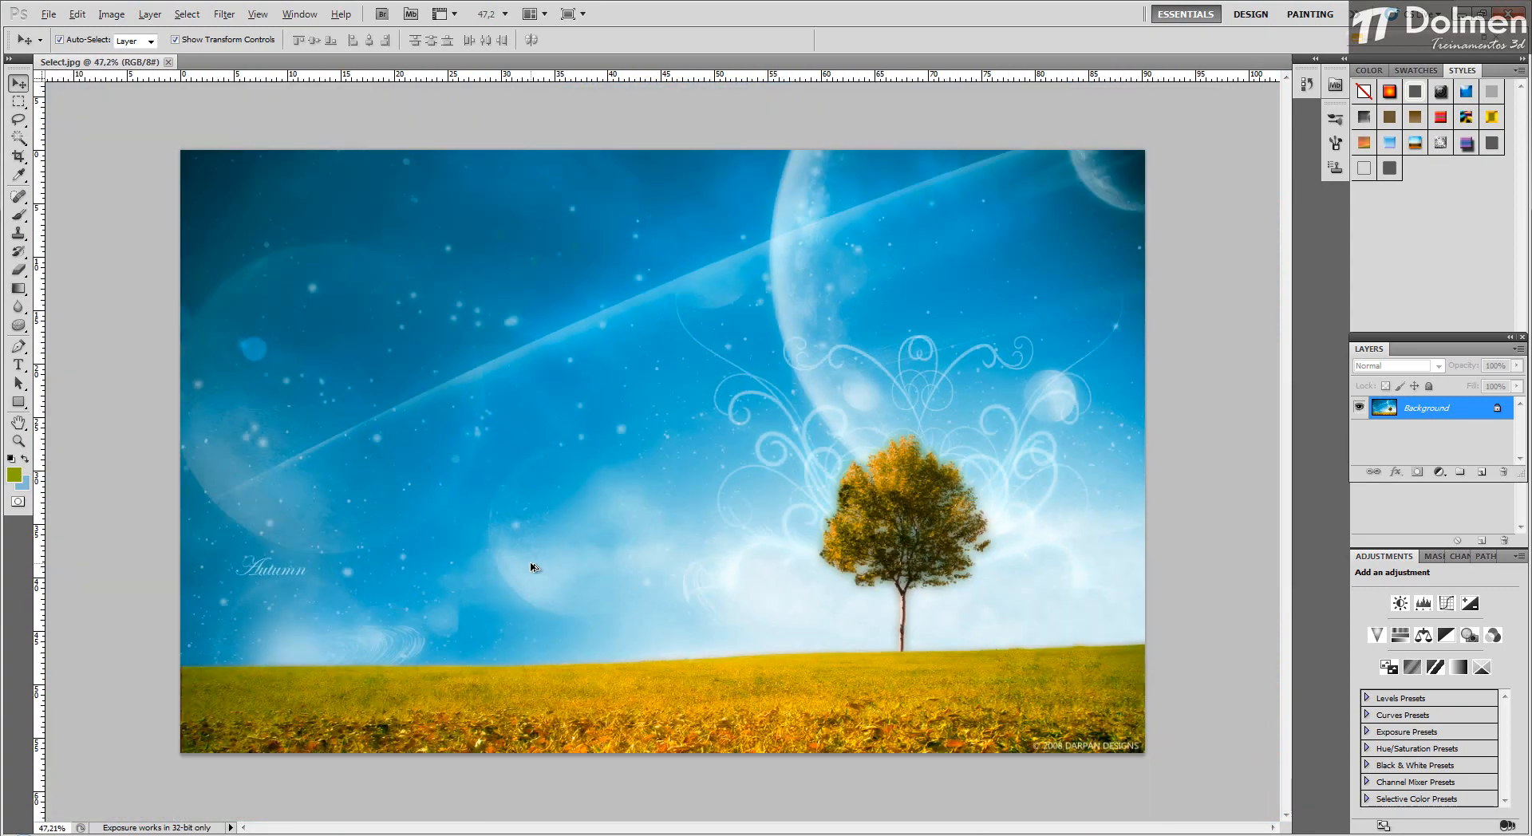
{"action": "scroll", "coordinate": [533, 567], "scroll_direction": "up", "scroll_amount": 1}
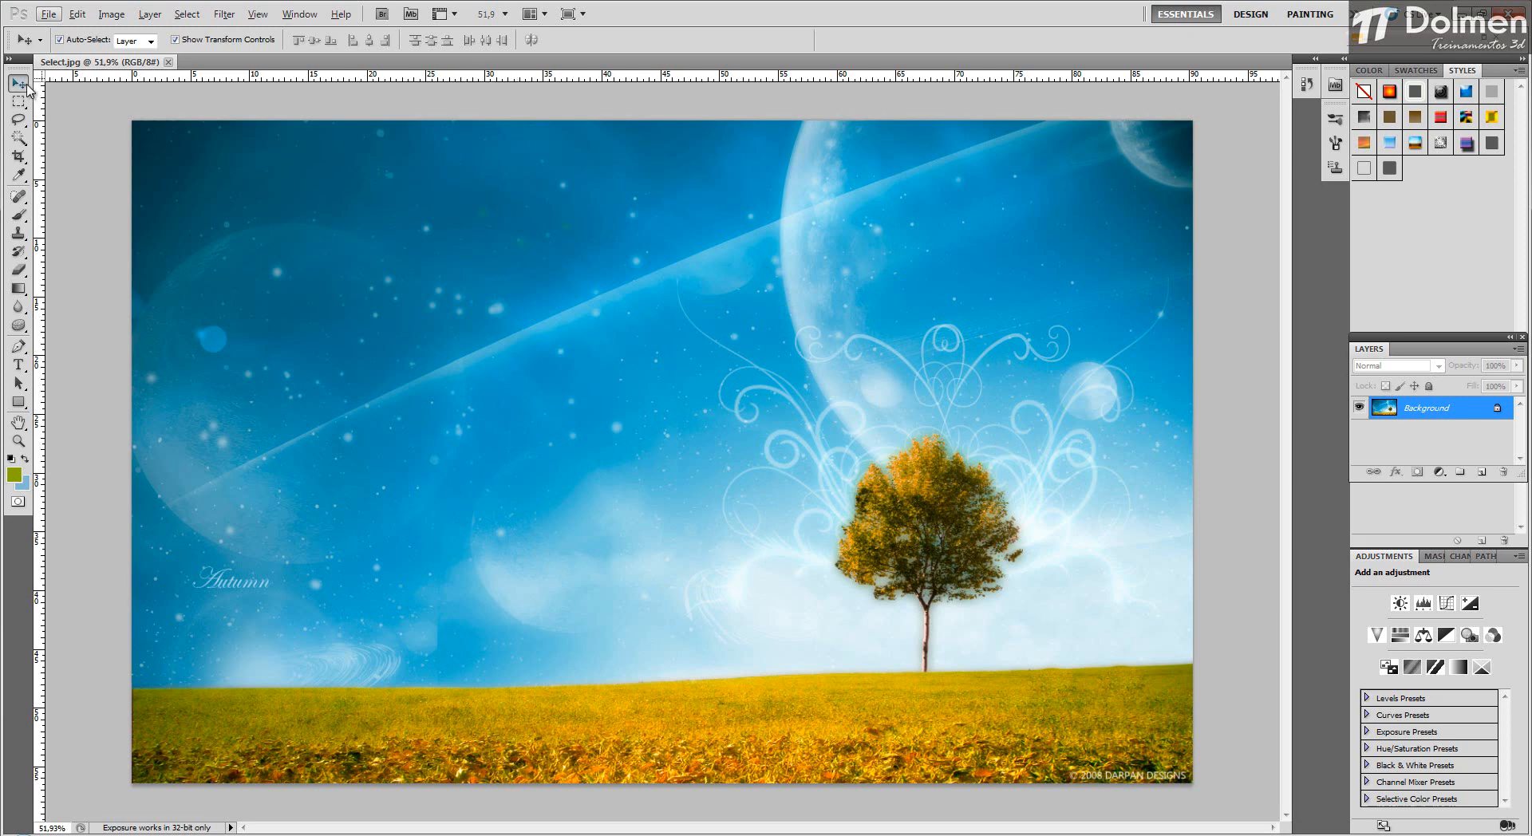
Reset the foreground and background colours to the defaults and frame the whole tree with a Rectangular Marquee selection.
{"action": "left_click", "coordinate": [12, 458]}
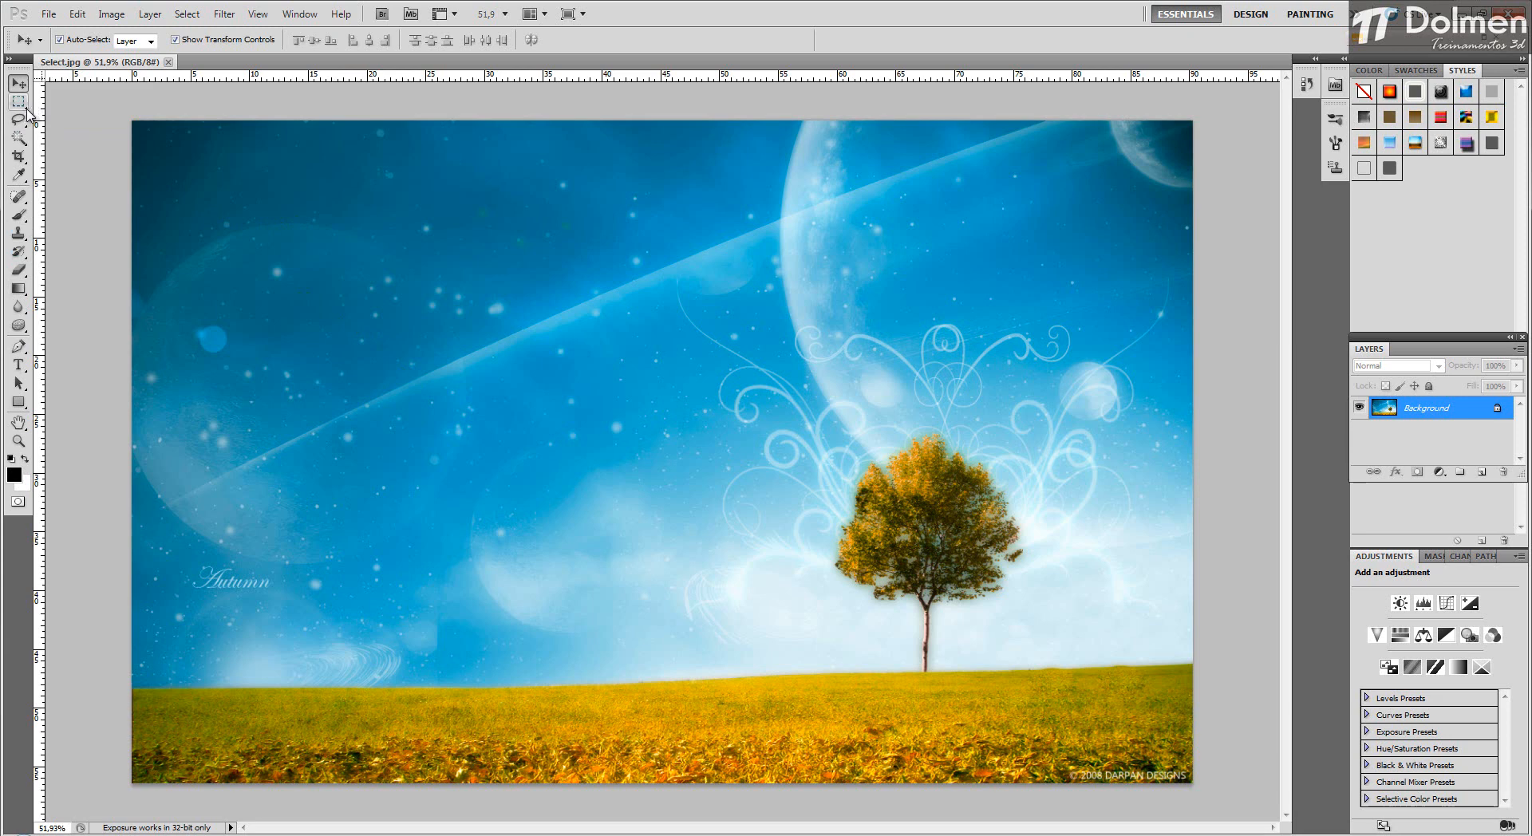
{"action": "left_click", "coordinate": [24, 107]}
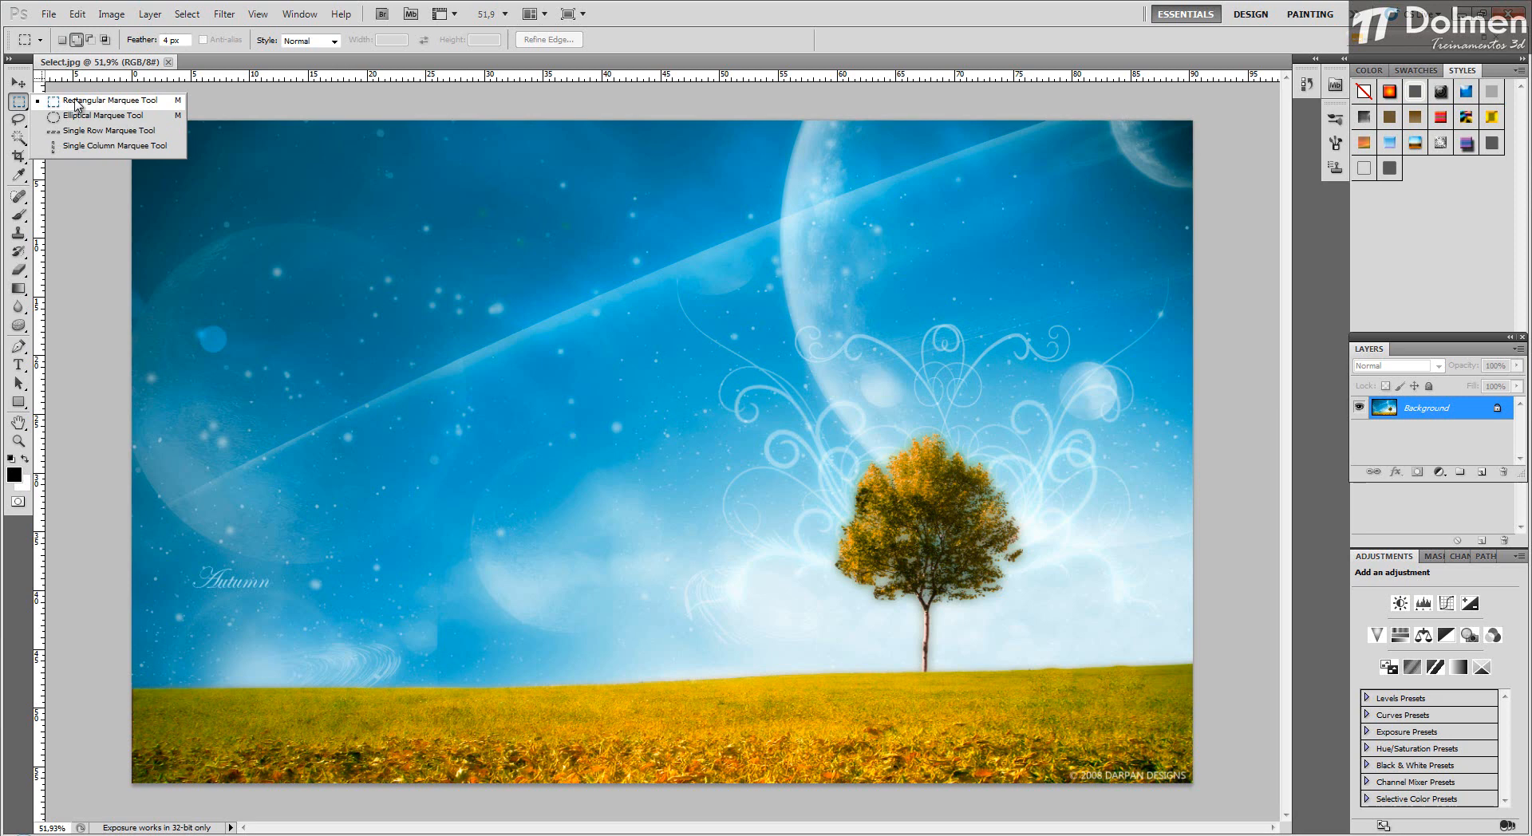
{"action": "left_click", "coordinate": [78, 104]}
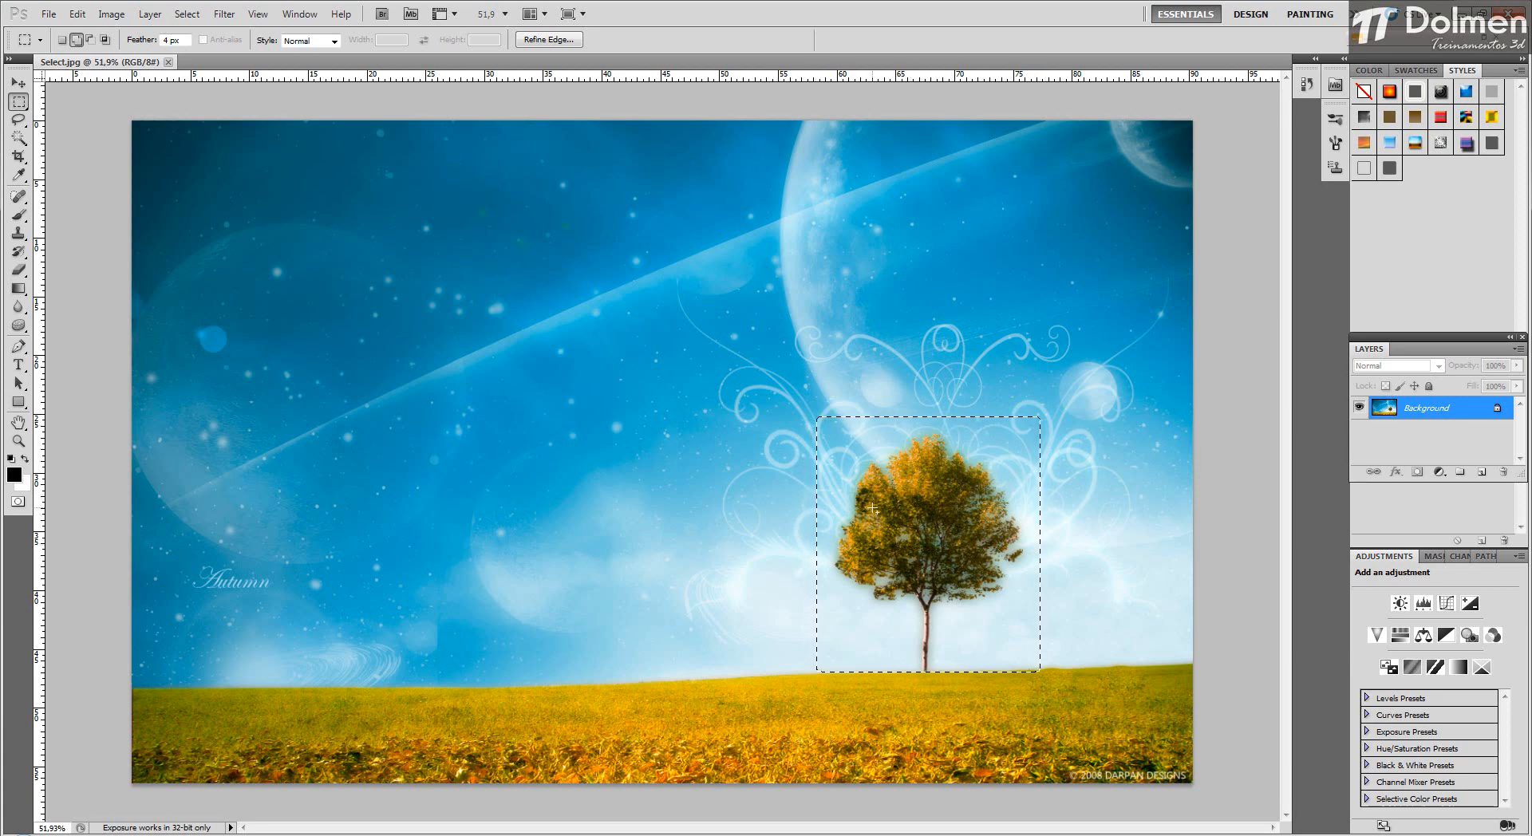
Scale the selected tree area with the Move tool's transform controls to about 94% width and 86% height.
{"action": "left_click", "coordinate": [17, 84]}
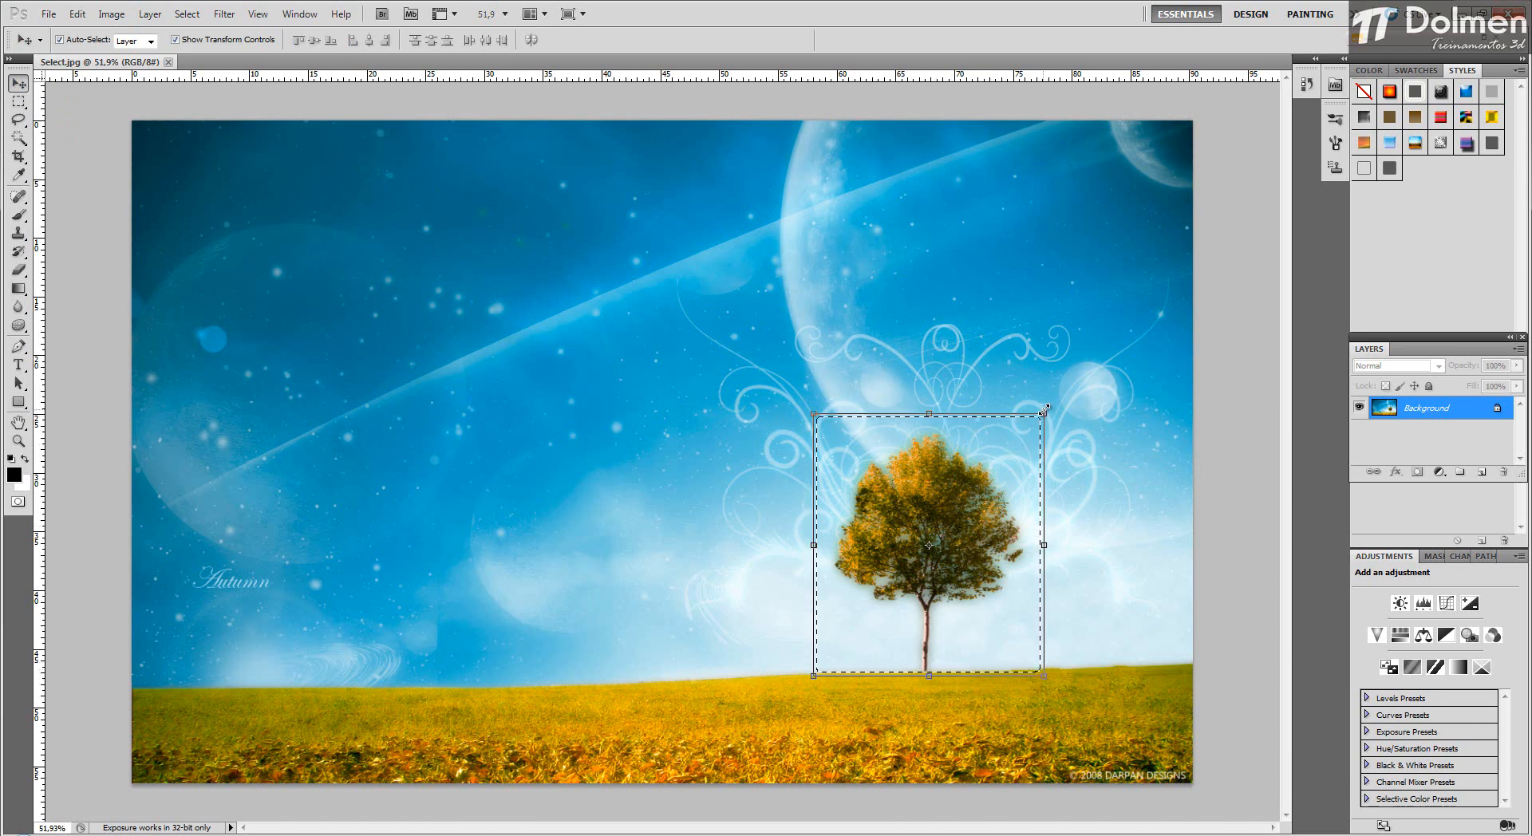
{"action": "left_click_drag", "start_coordinate": [1044, 411], "coordinate": [932, 553]}
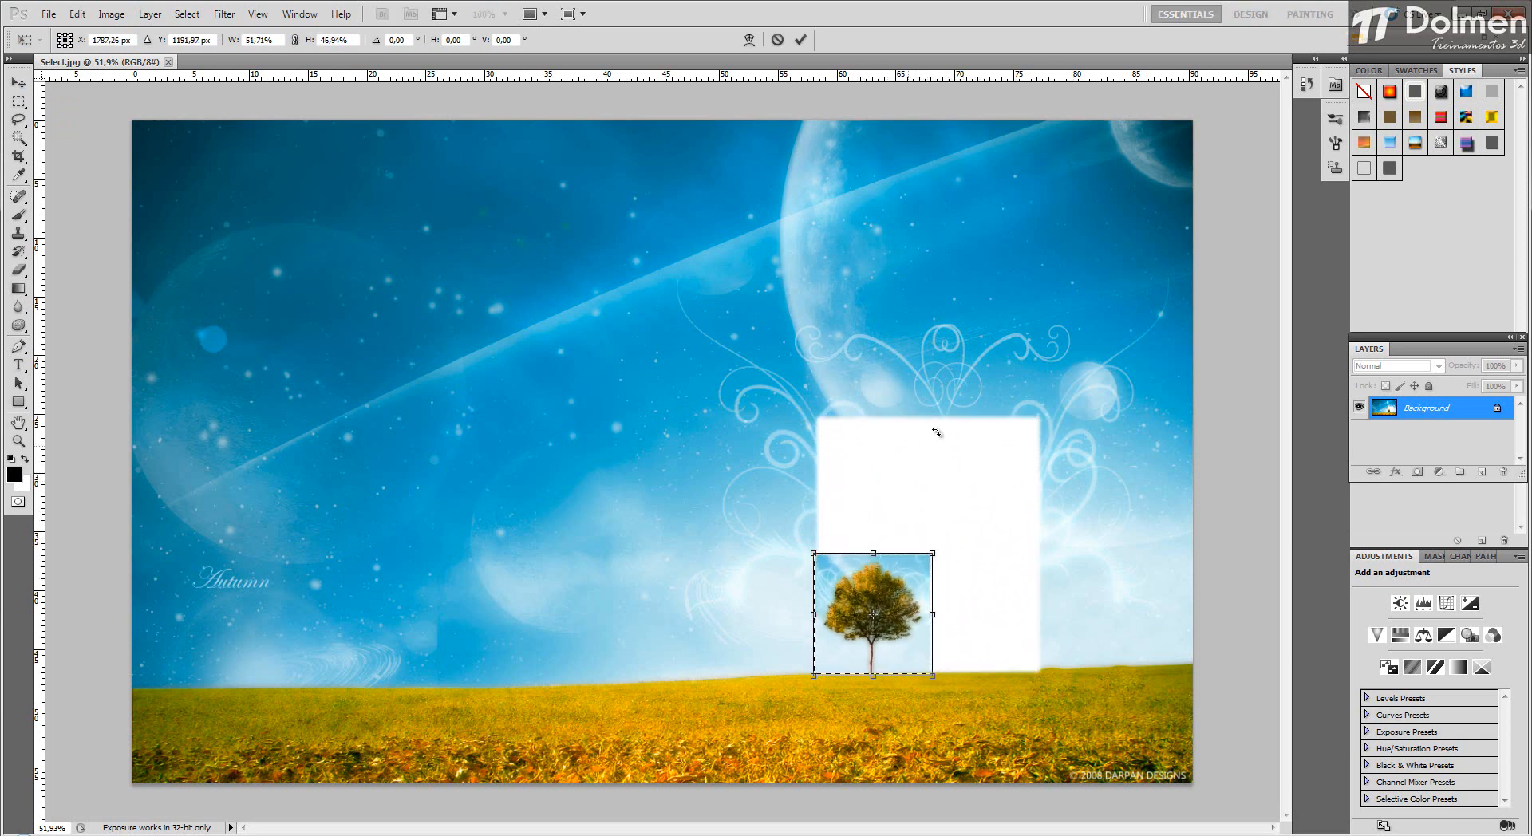
{"action": "left_click_drag", "start_coordinate": [935, 549], "coordinate": [1029, 449]}
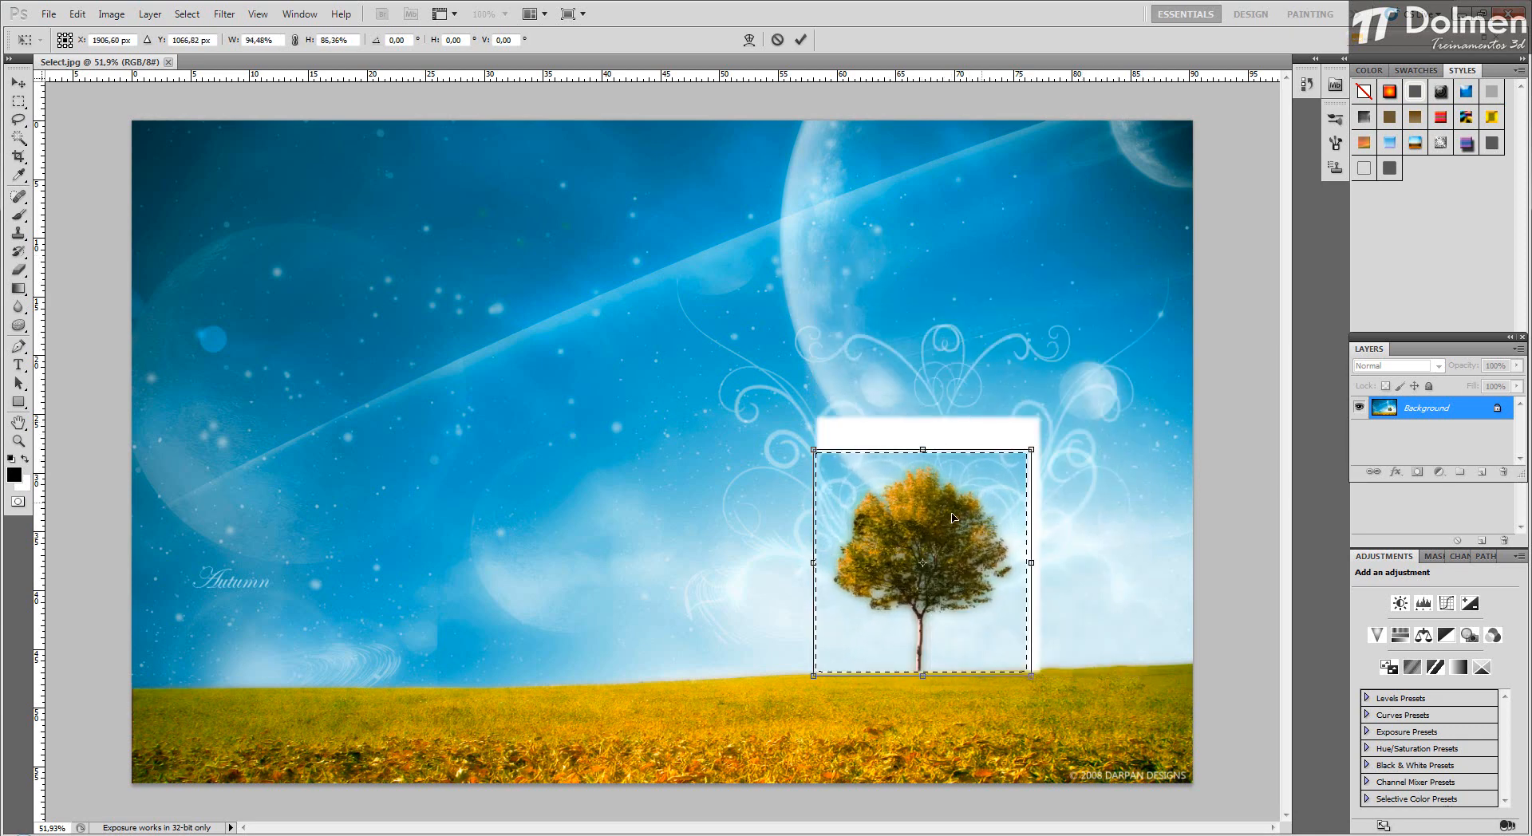
Move the scaled tree piece into the middle of the sky, left of the white gap, and apply the transformation.
{"action": "left_click_drag", "start_coordinate": [933, 520], "coordinate": [404, 287]}
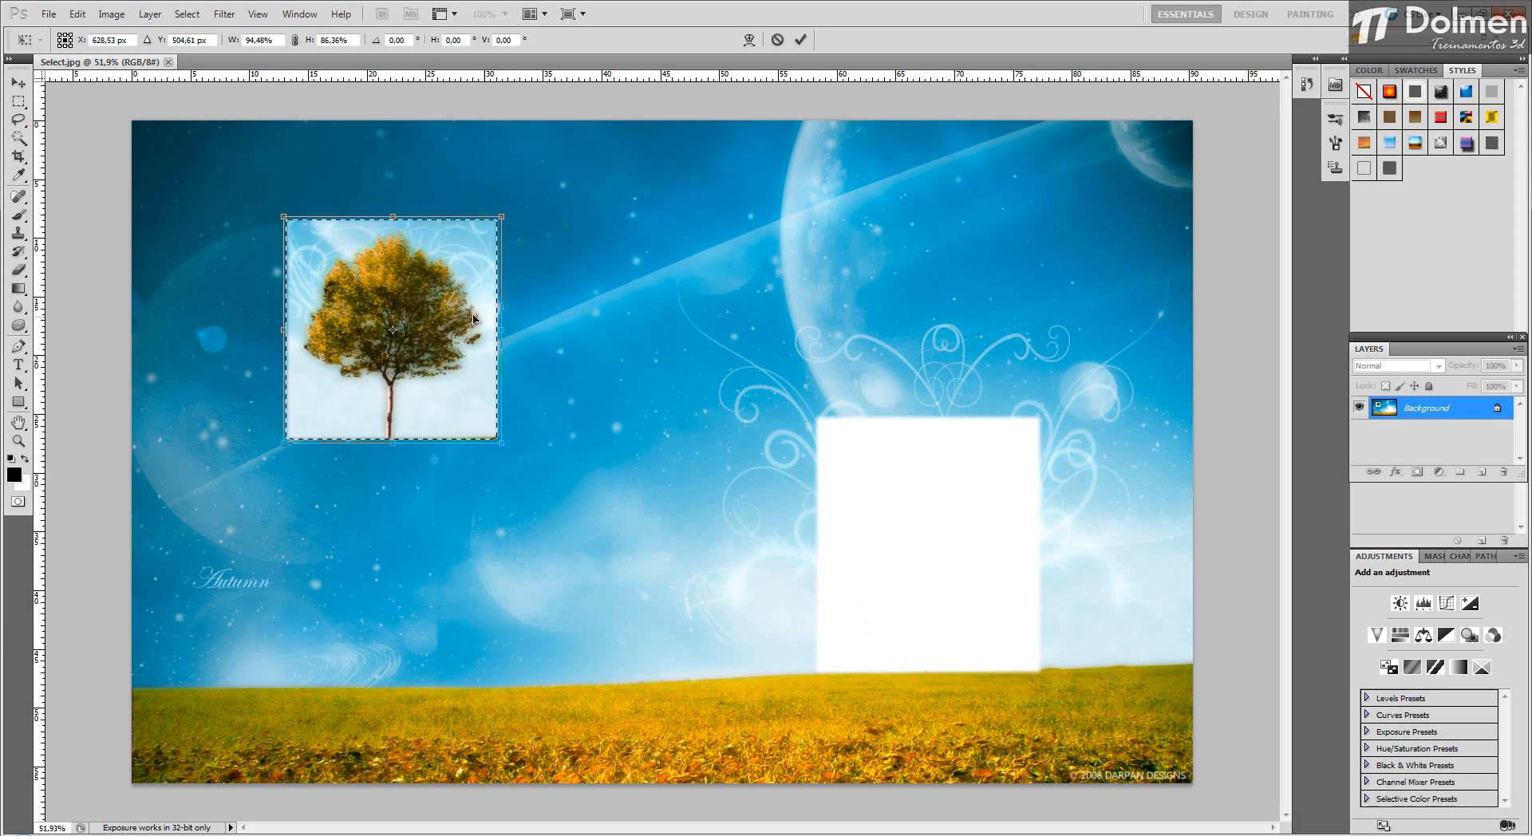
{"action": "left_click_drag", "start_coordinate": [417, 289], "coordinate": [712, 347]}
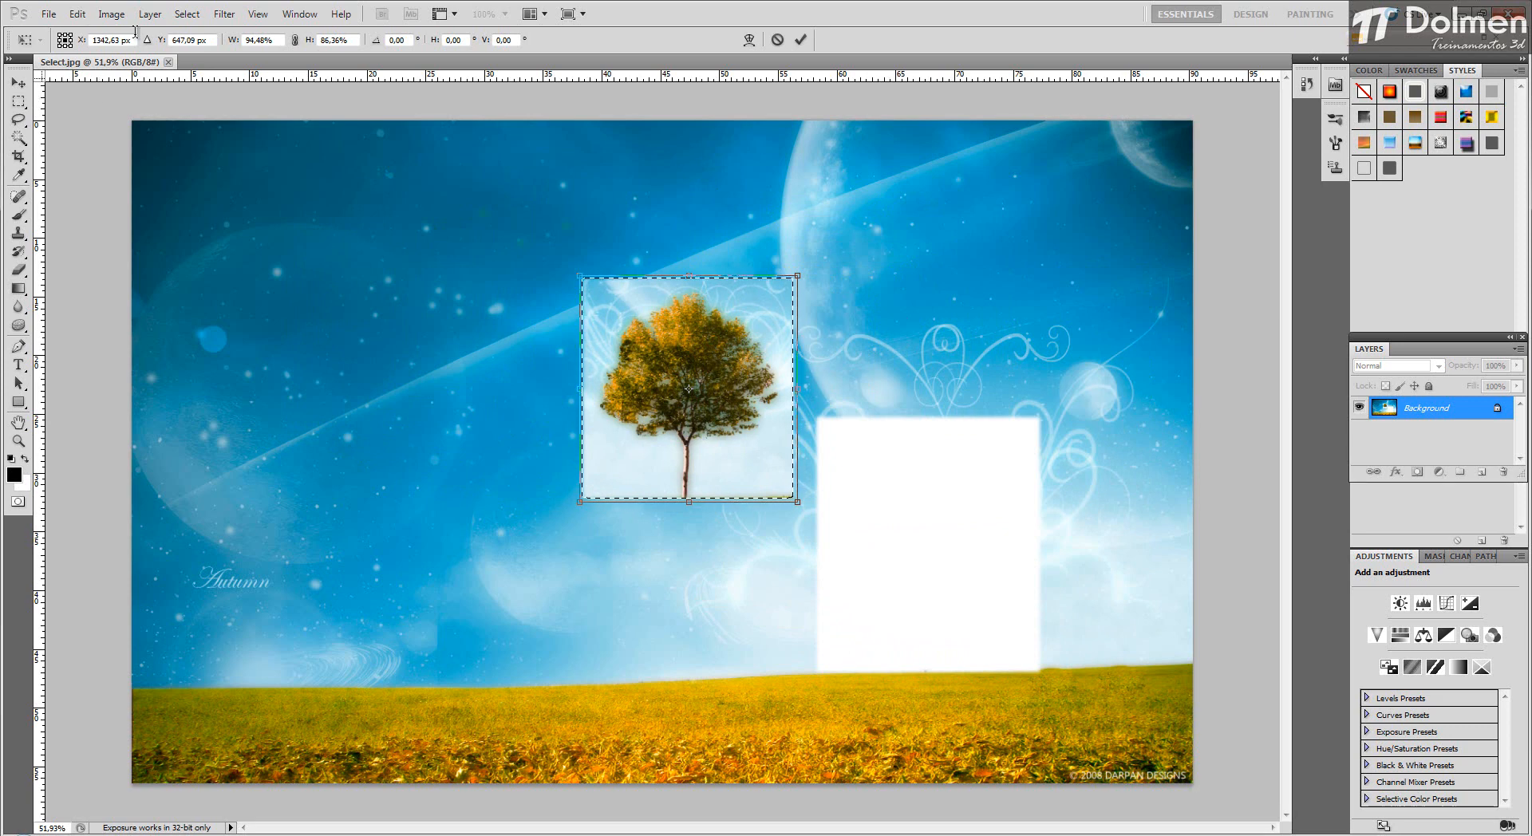
{"action": "left_click_drag", "start_coordinate": [658, 338], "coordinate": [585, 360]}
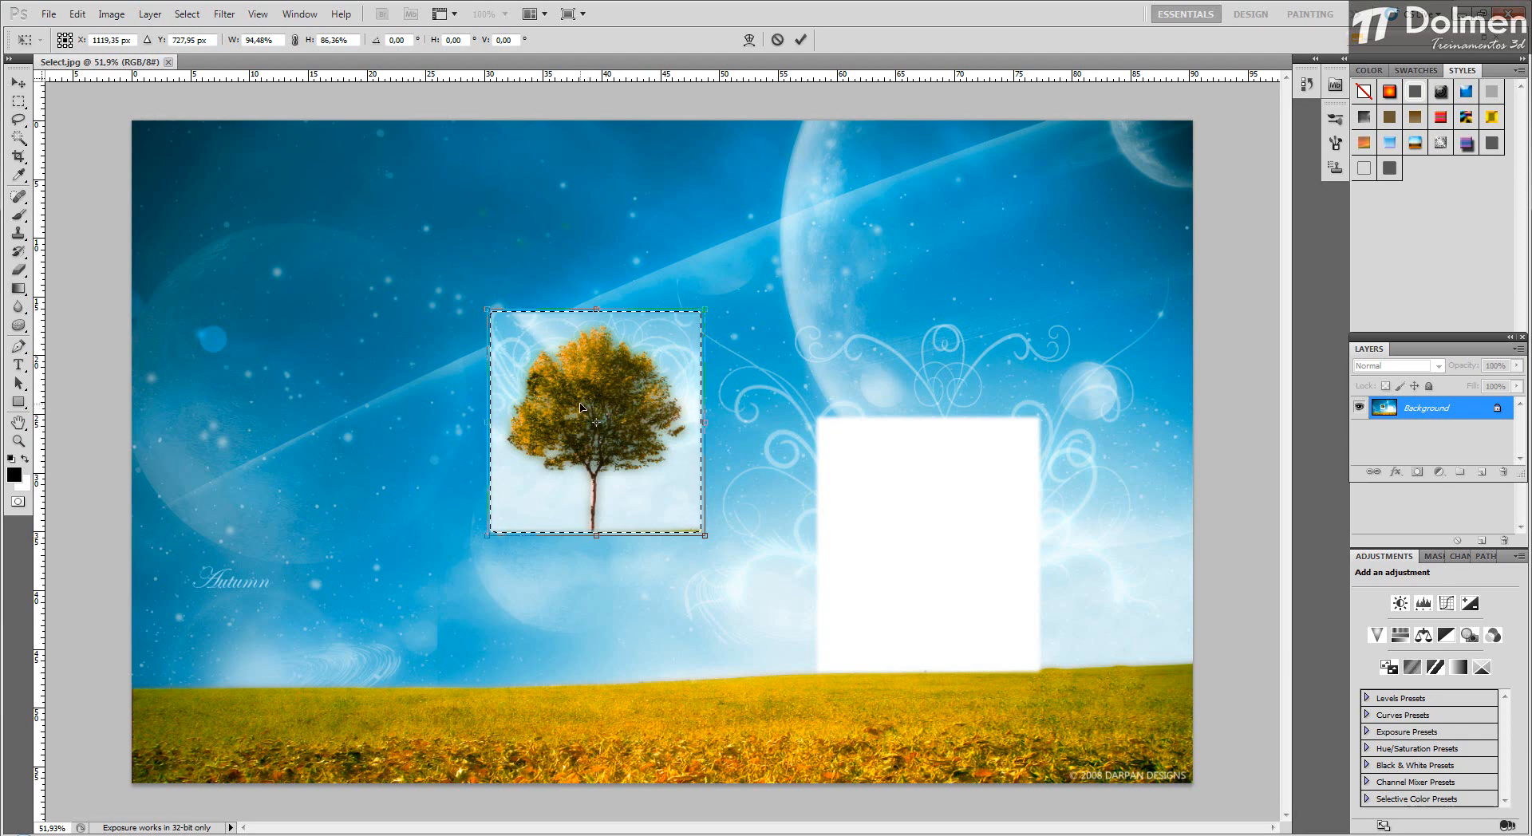
{"action": "key", "text": "Return"}
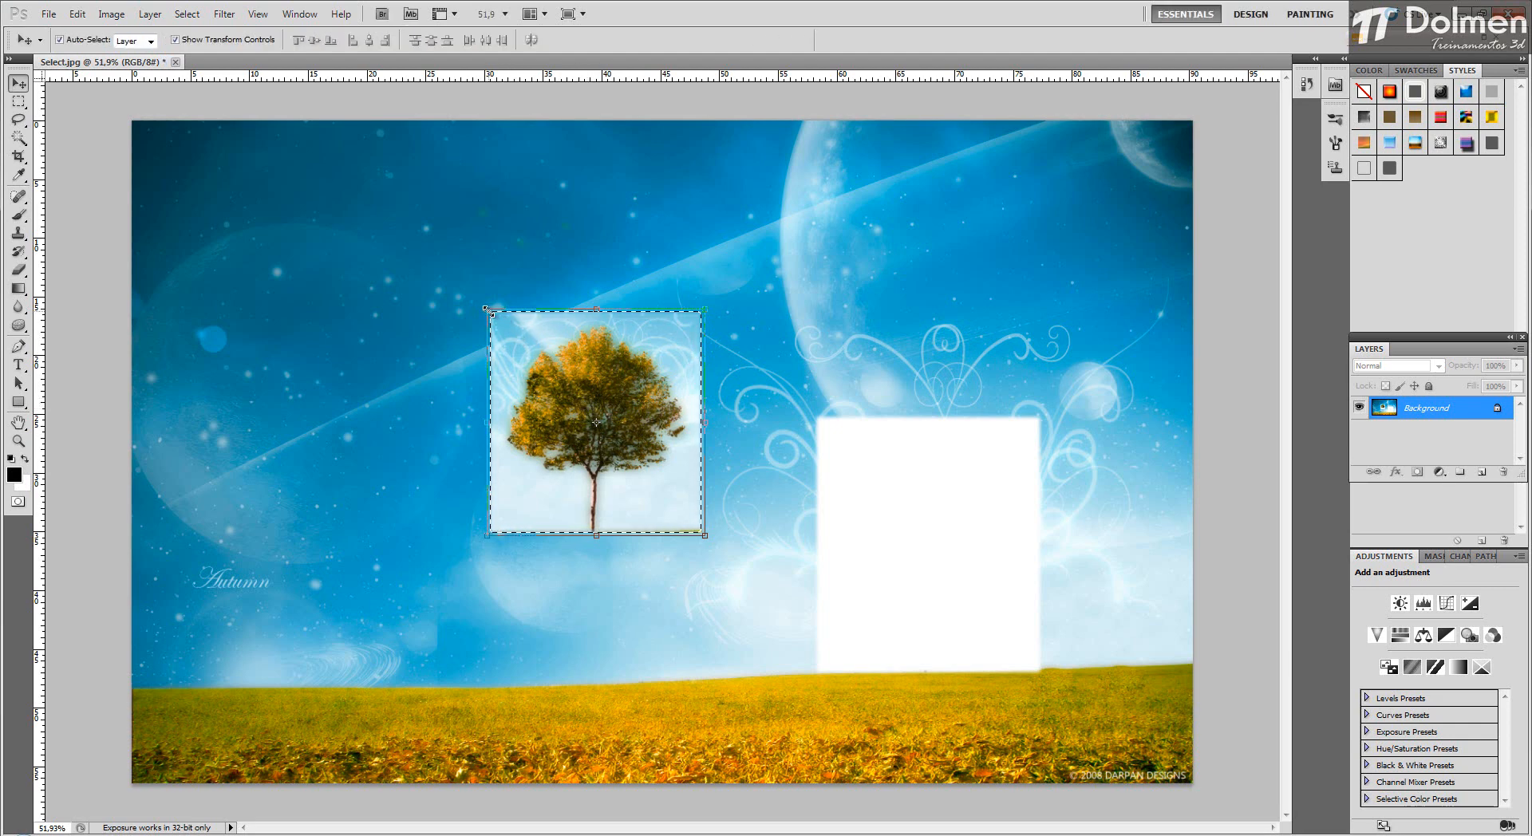
Move the tree piece over the white gap's upper-left corner and scale it proportionally to about 129%.
{"action": "left_click_drag", "start_coordinate": [585, 468], "coordinate": [771, 407]}
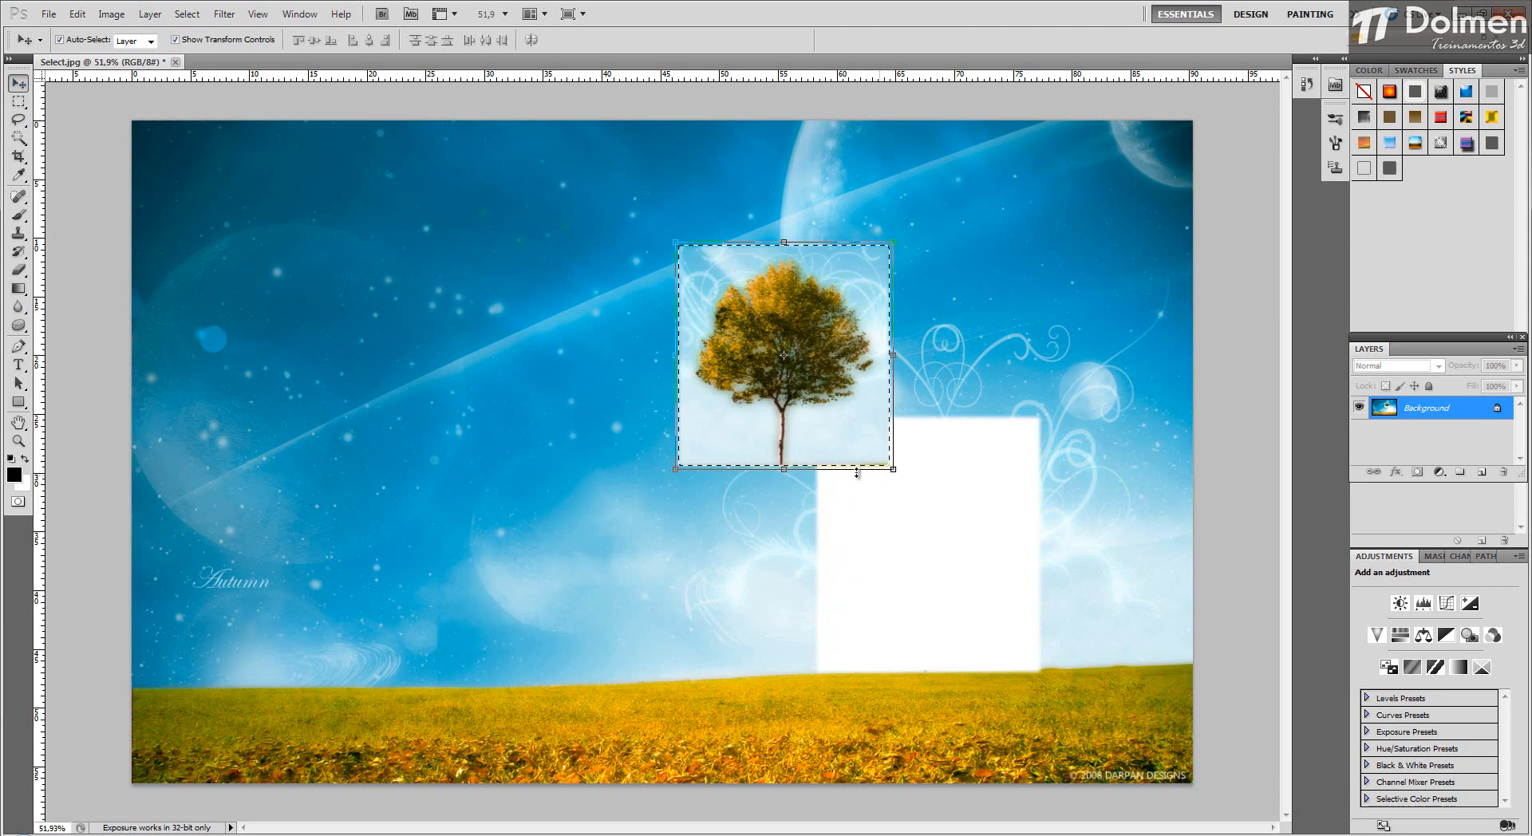
{"action": "left_click_drag", "start_coordinate": [678, 471], "coordinate": [746, 408]}
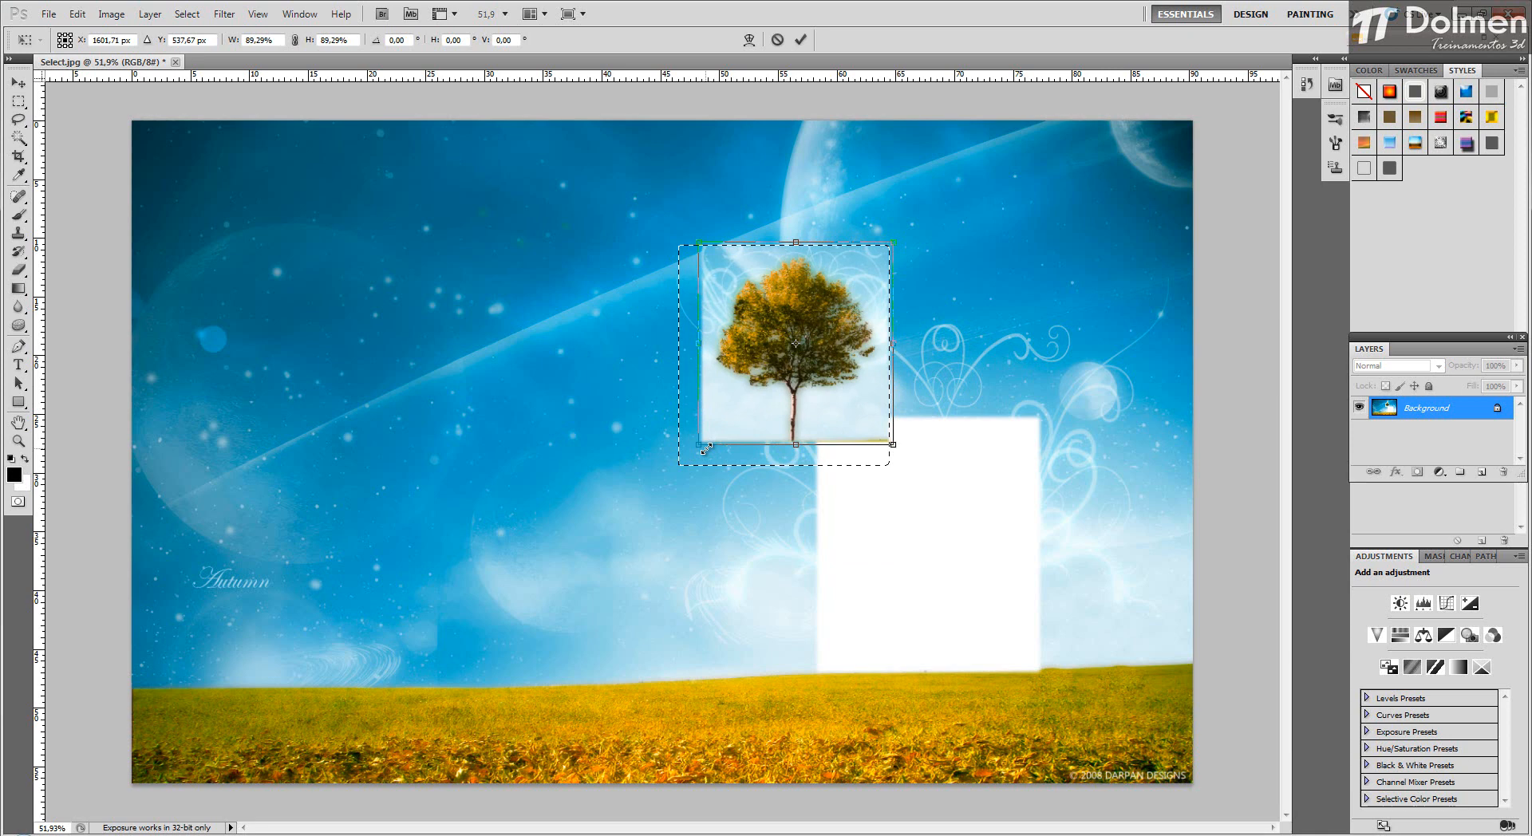
{"action": "left_click_drag", "start_coordinate": [641, 444], "coordinate": [597, 337]}
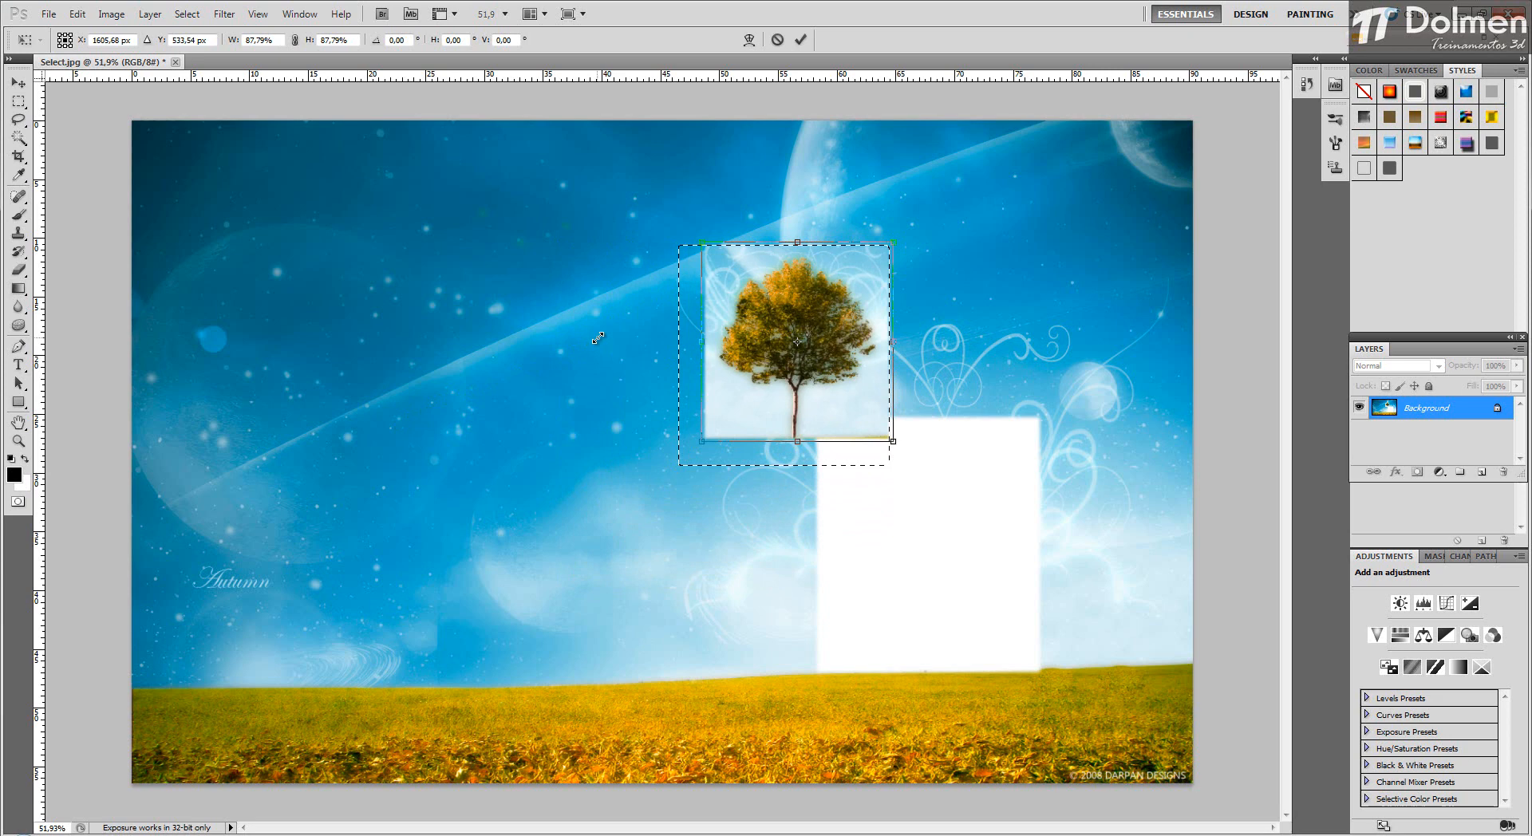
{"action": "left_click_drag", "start_coordinate": [598, 337], "coordinate": [484, 407]}
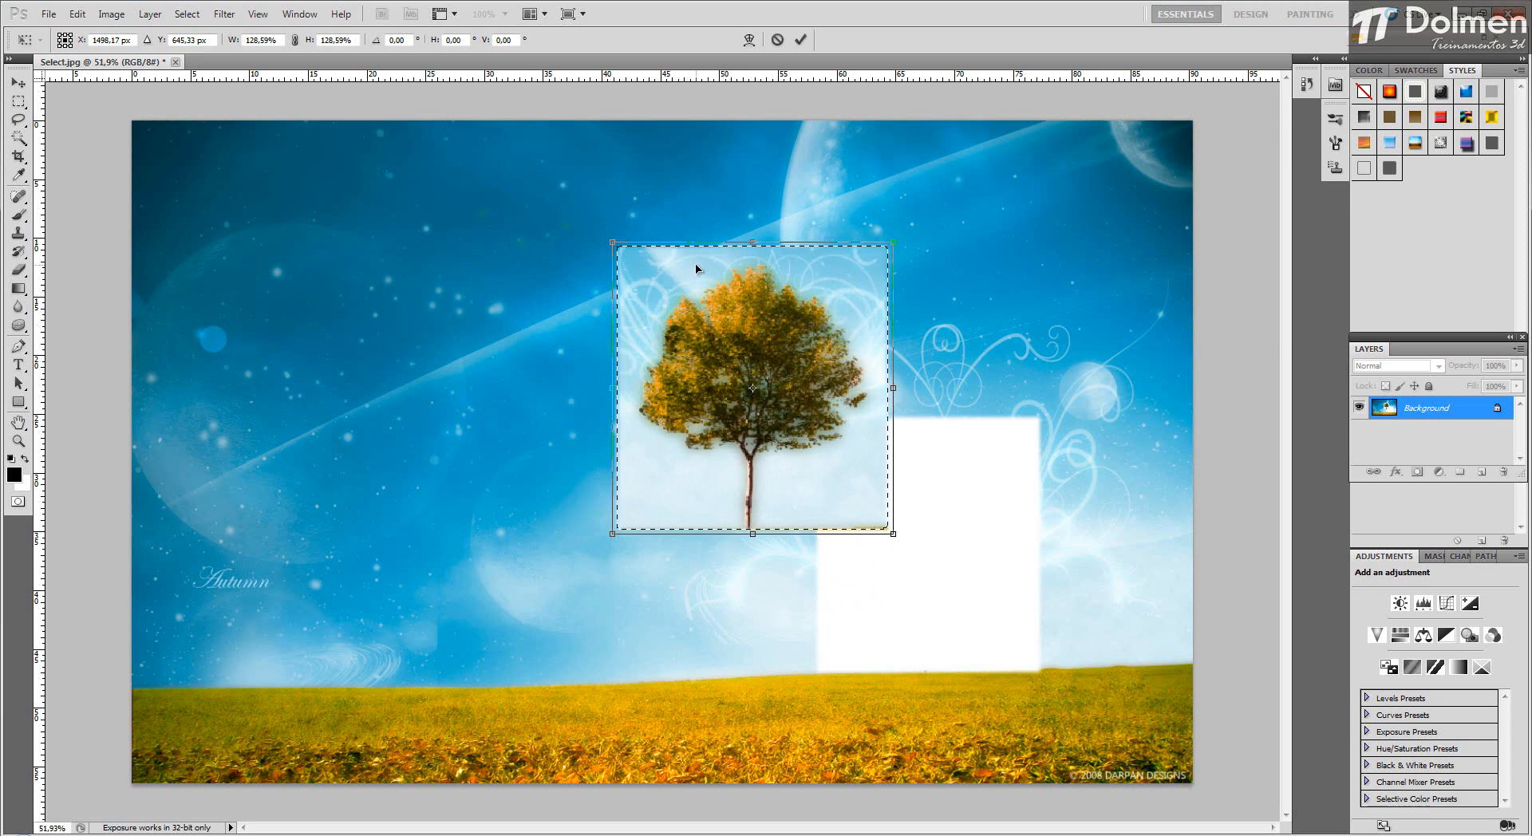
Move the enlarged tree piece left into the open sky and resize it to about 124% width and 127% height.
{"action": "left_click_drag", "start_coordinate": [675, 275], "coordinate": [506, 318]}
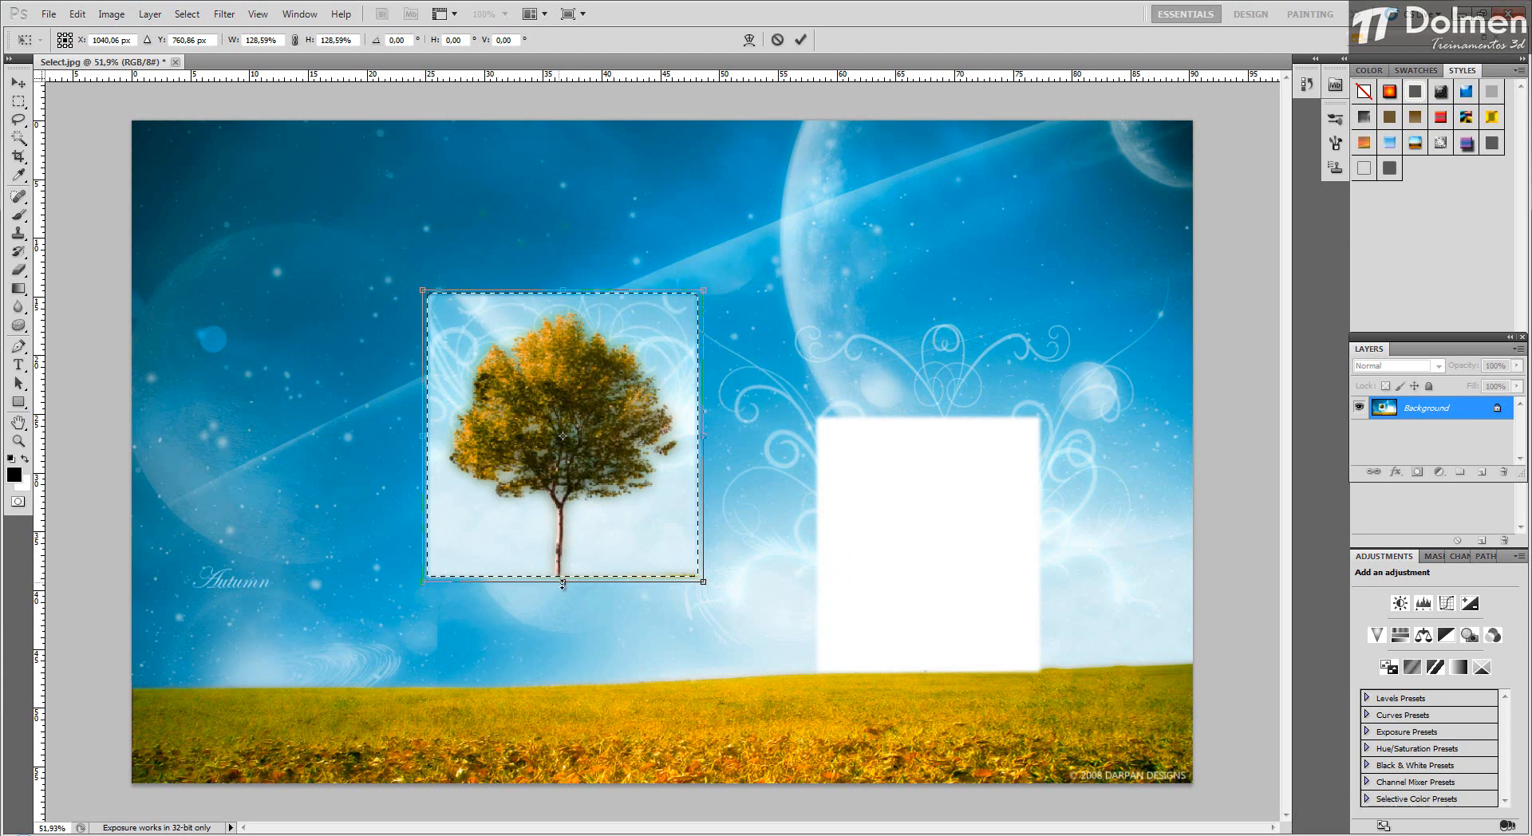
{"action": "left_click_drag", "start_coordinate": [556, 630], "coordinate": [569, 567]}
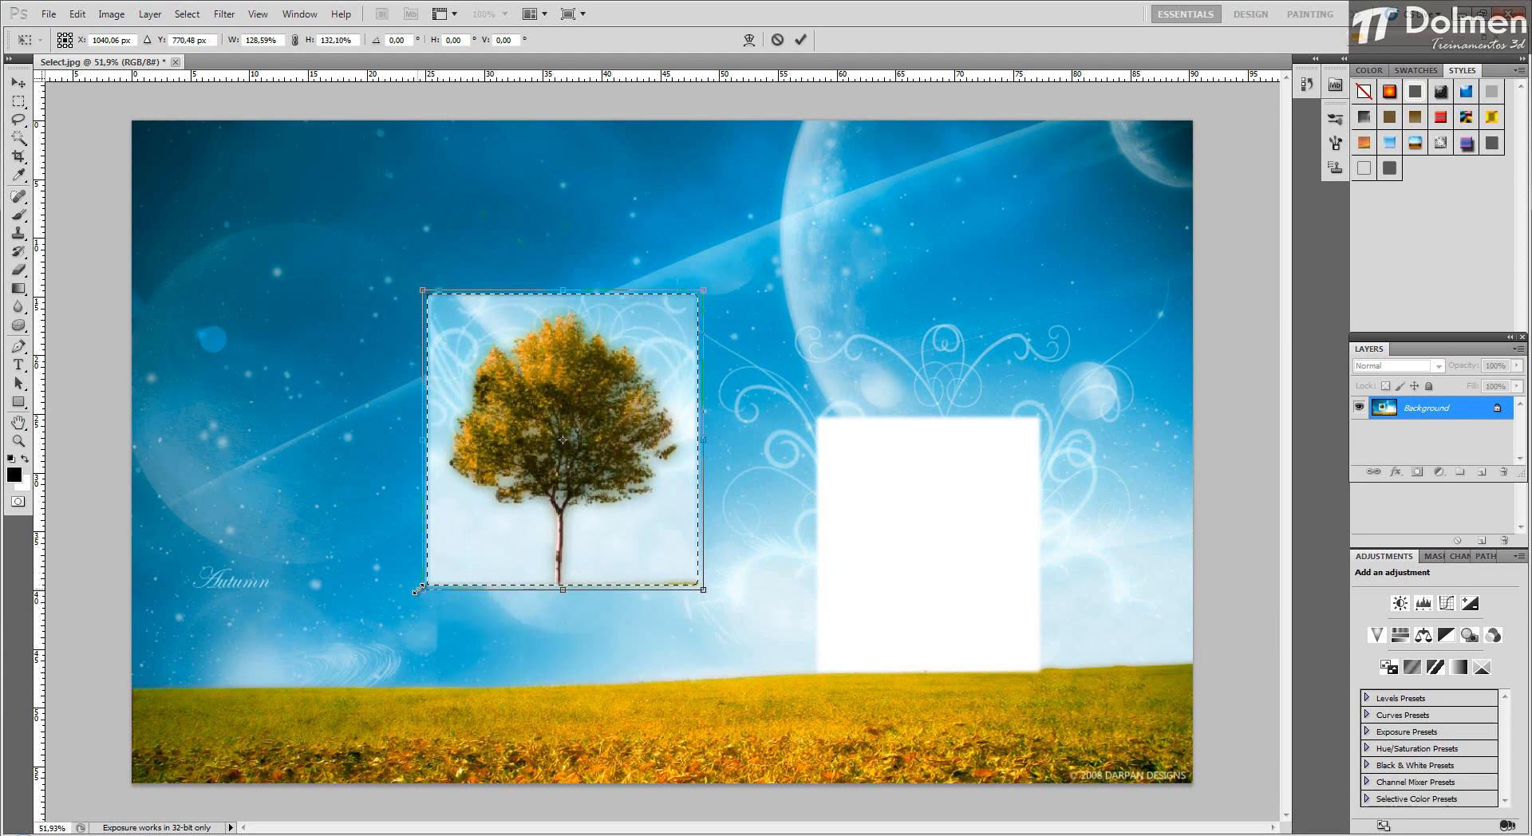
{"action": "left_click_drag", "start_coordinate": [705, 591], "coordinate": [673, 591]}
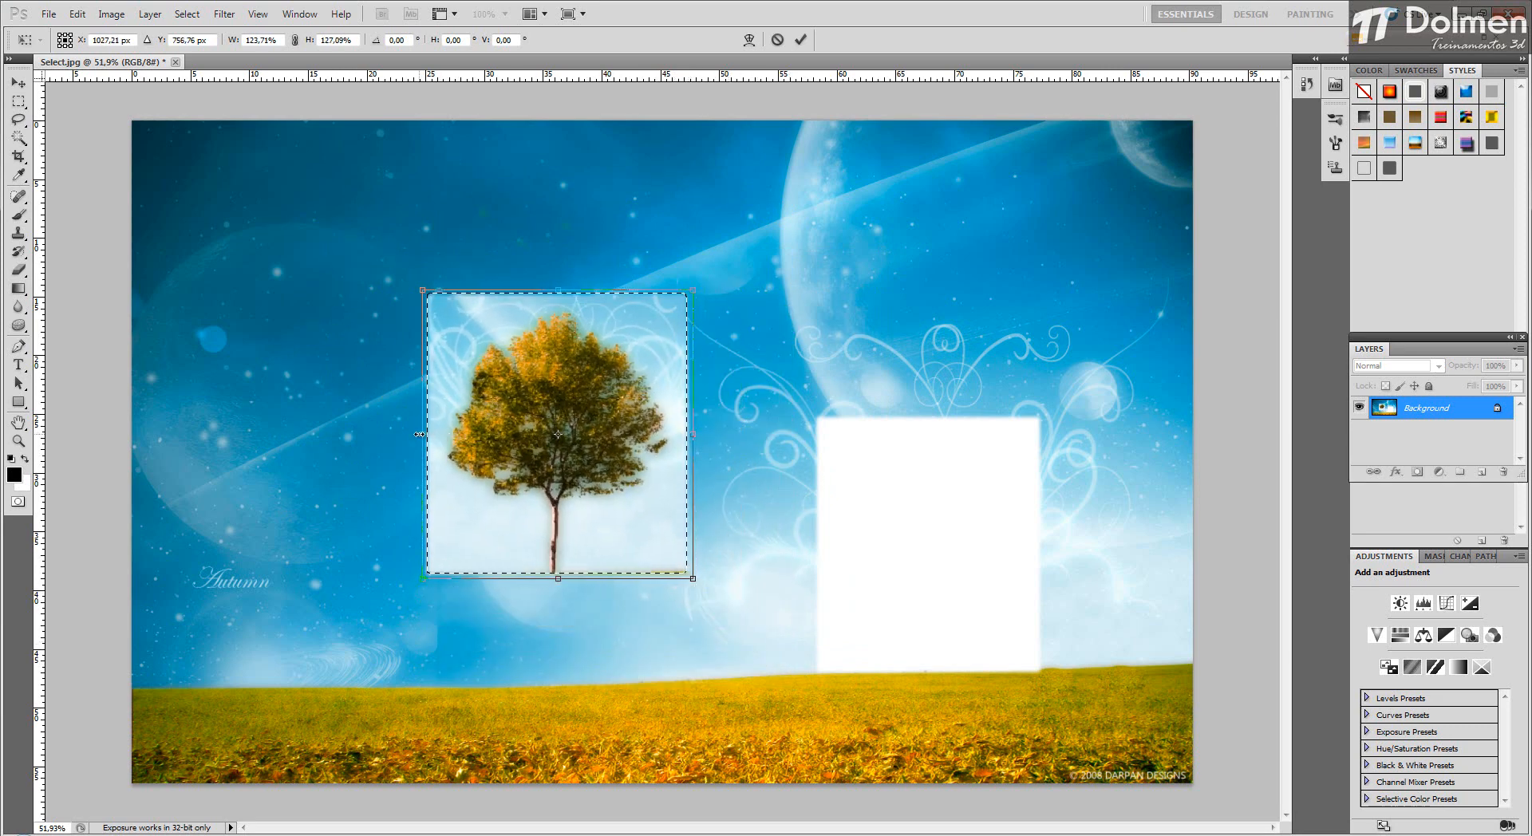
Adjust the left and top edges of the tree piece to reach about 132% width and 125% height.
{"action": "left_click_drag", "start_coordinate": [418, 434], "coordinate": [293, 434]}
{"action": "left_click_drag", "start_coordinate": [230, 432], "coordinate": [364, 443]}
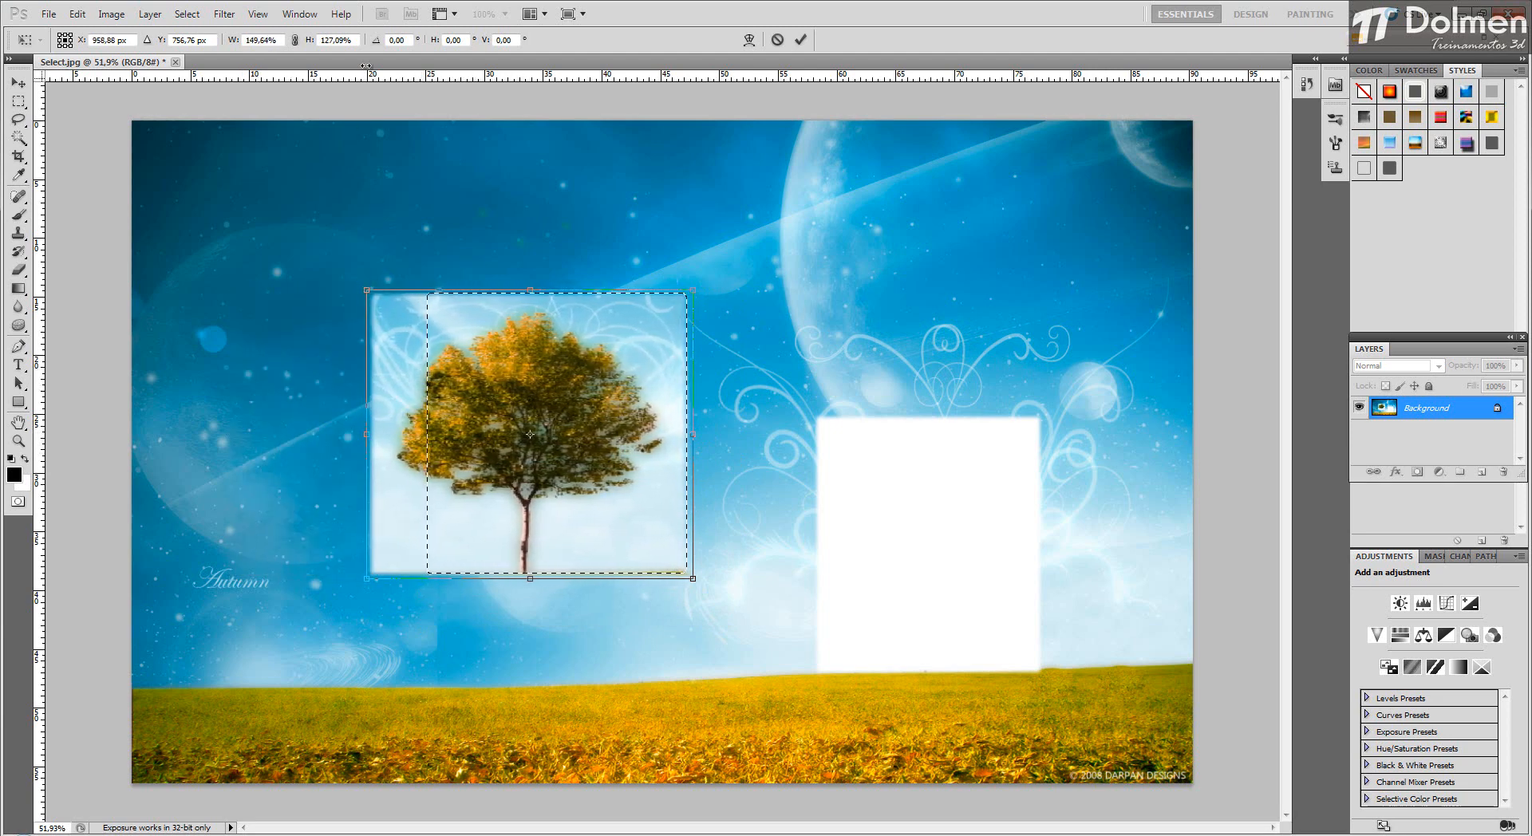
{"action": "left_click_drag", "start_coordinate": [358, 132], "coordinate": [359, 280]}
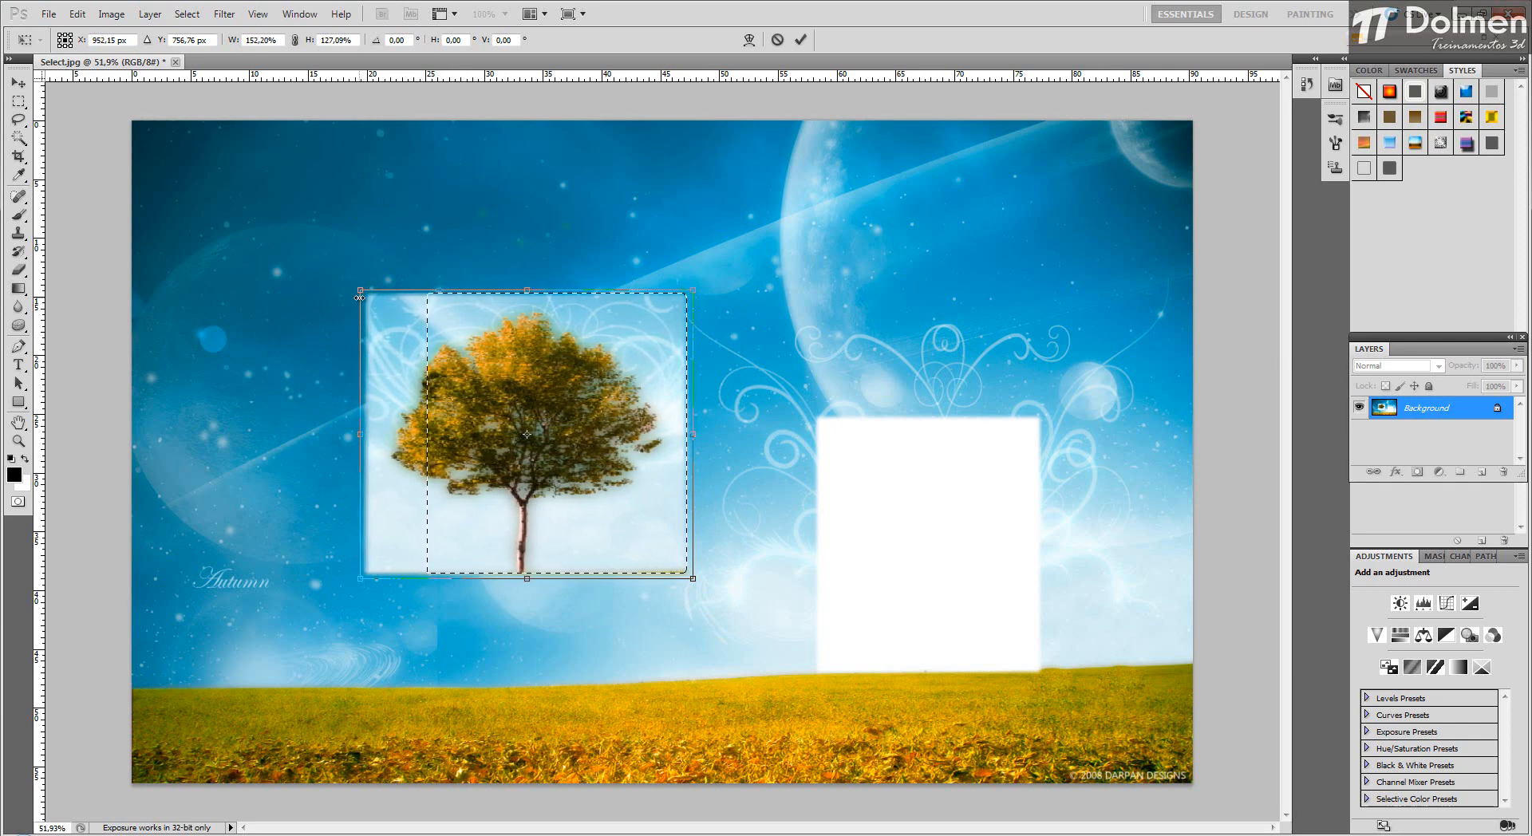
{"action": "left_click_drag", "start_coordinate": [372, 428], "coordinate": [417, 455]}
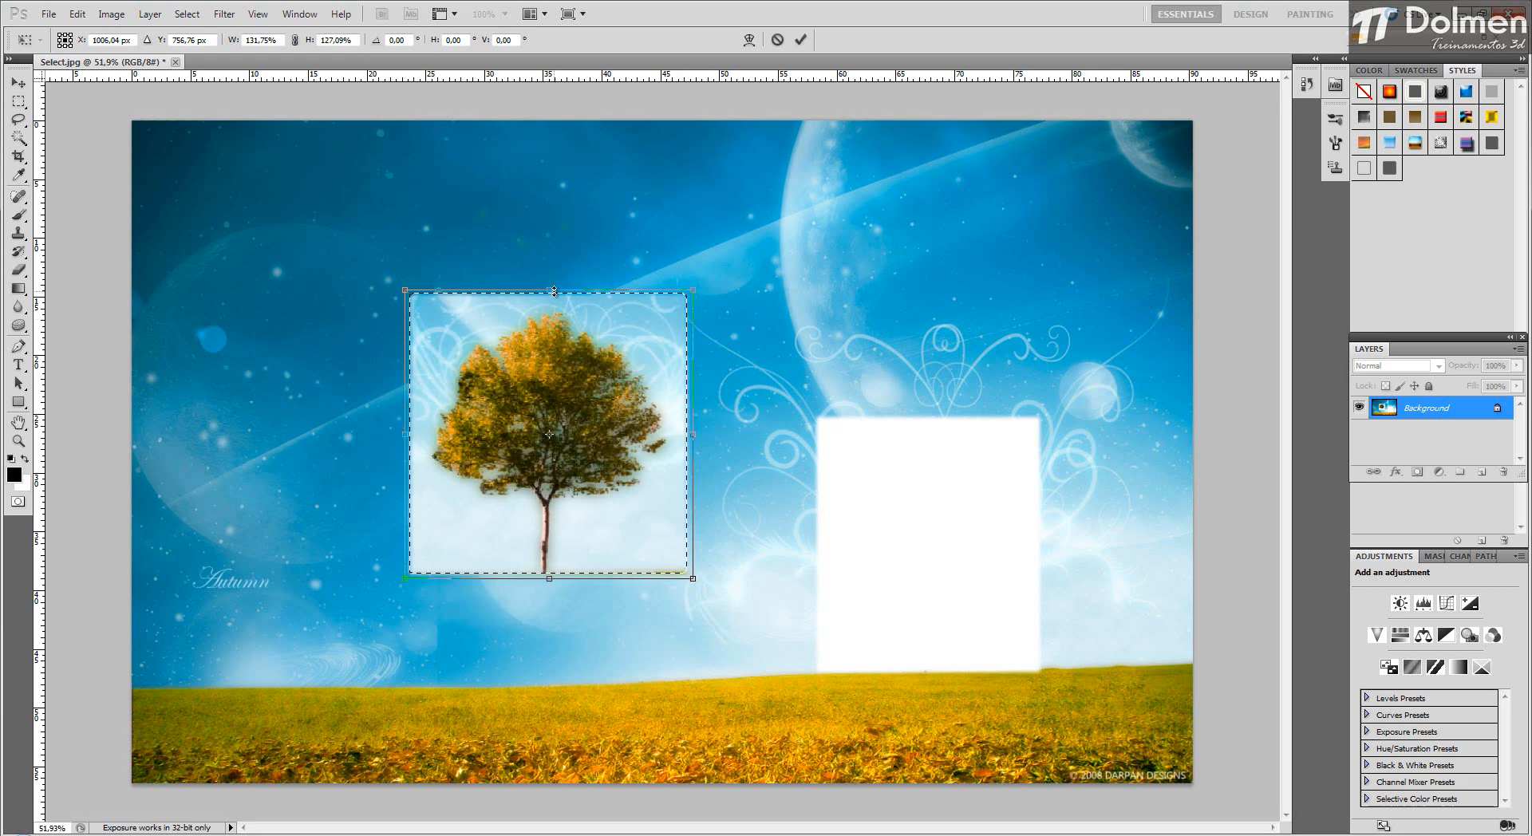
{"action": "left_click_drag", "start_coordinate": [554, 263], "coordinate": [615, 483]}
{"action": "left_click_drag", "start_coordinate": [614, 328], "coordinate": [609, 237]}
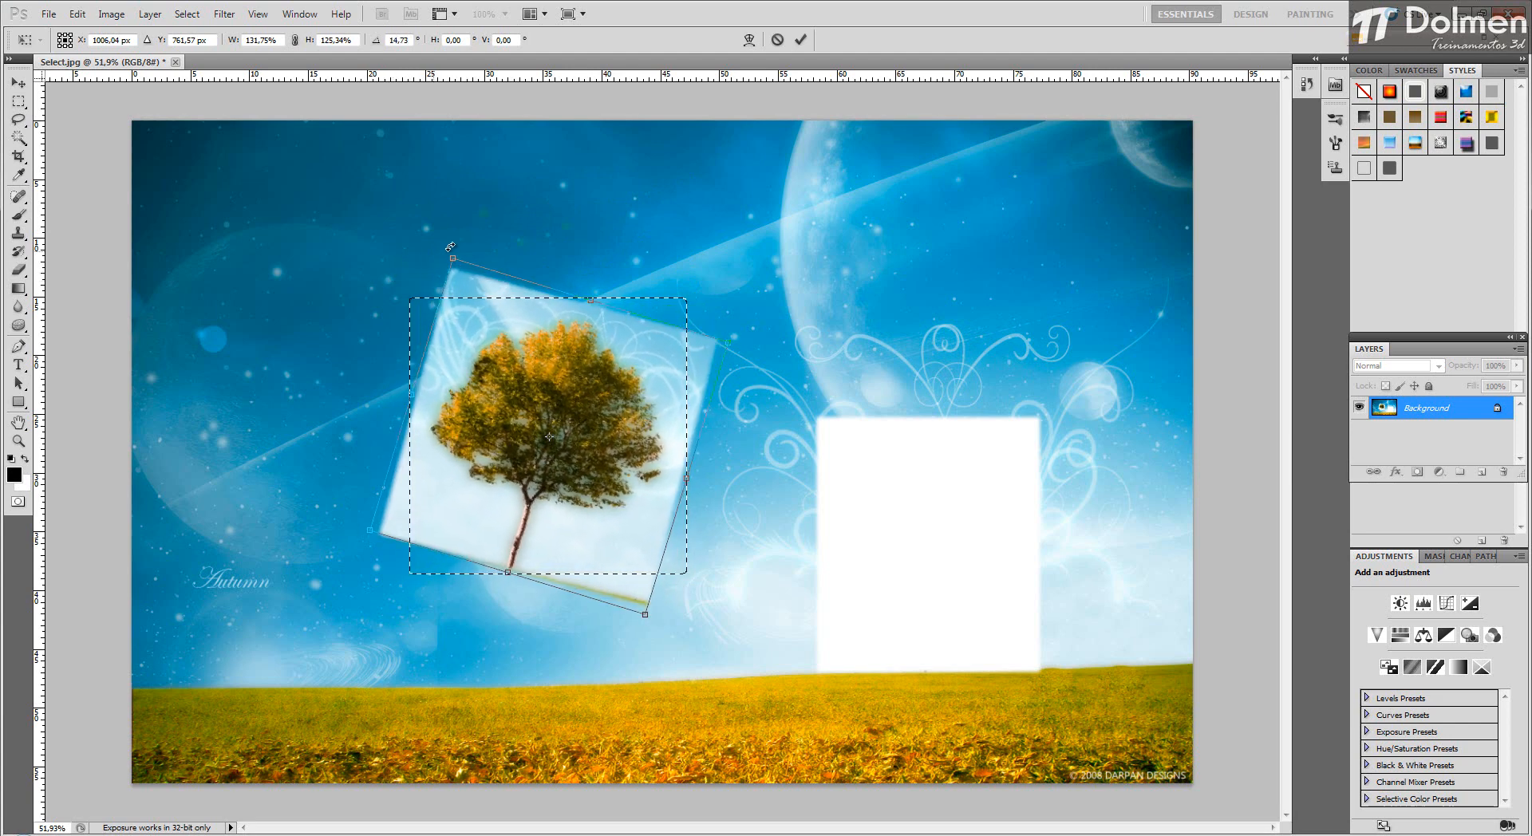
Rotate the tree piece freely clockwise to about 25° and back to about -4°.
{"action": "left_click_drag", "start_coordinate": [450, 247], "coordinate": [384, 37]}
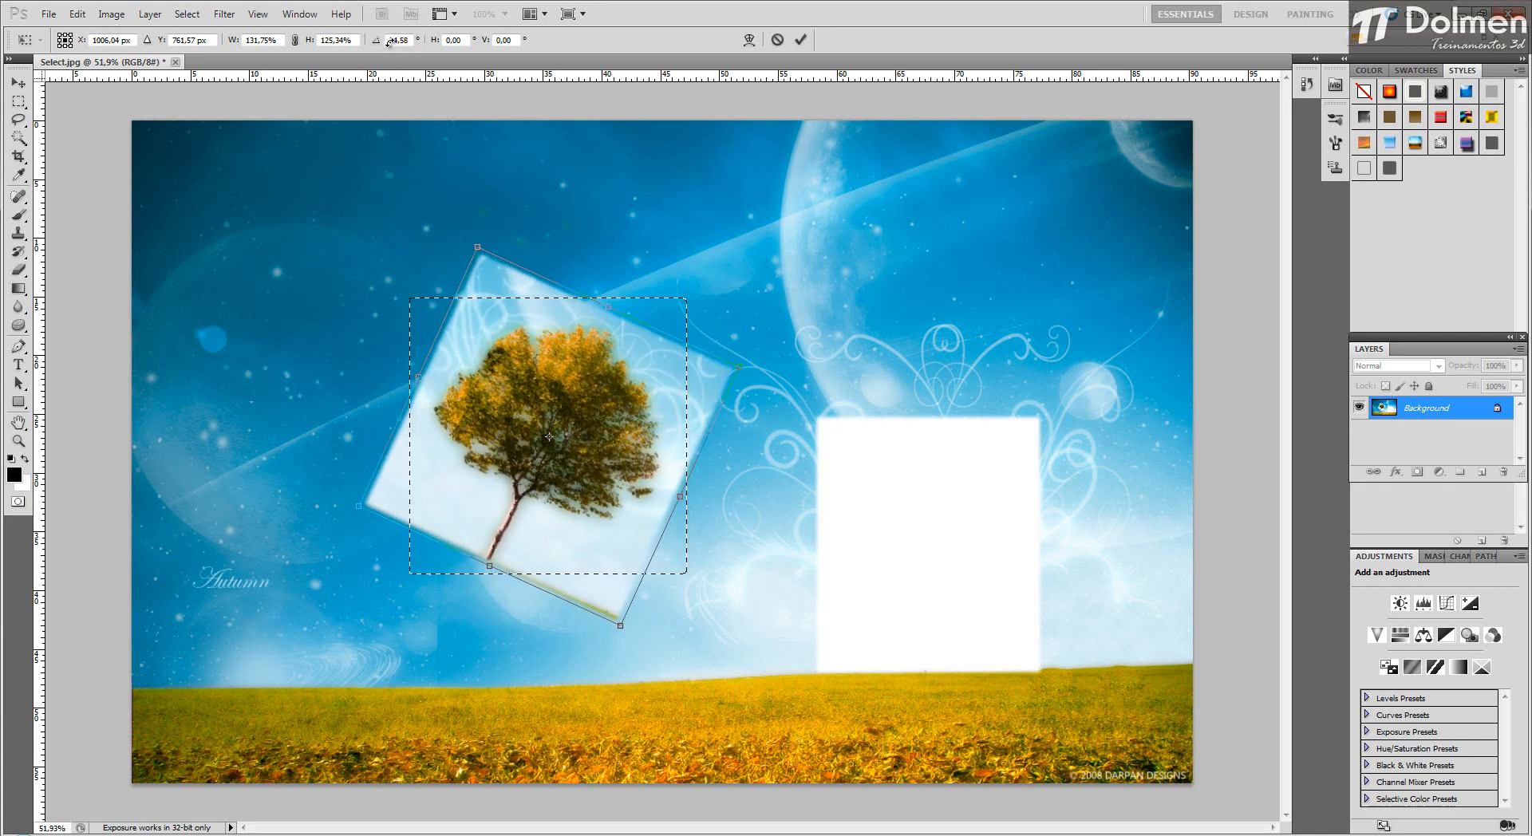
{"action": "left_click_drag", "start_coordinate": [396, 42], "coordinate": [392, 44]}
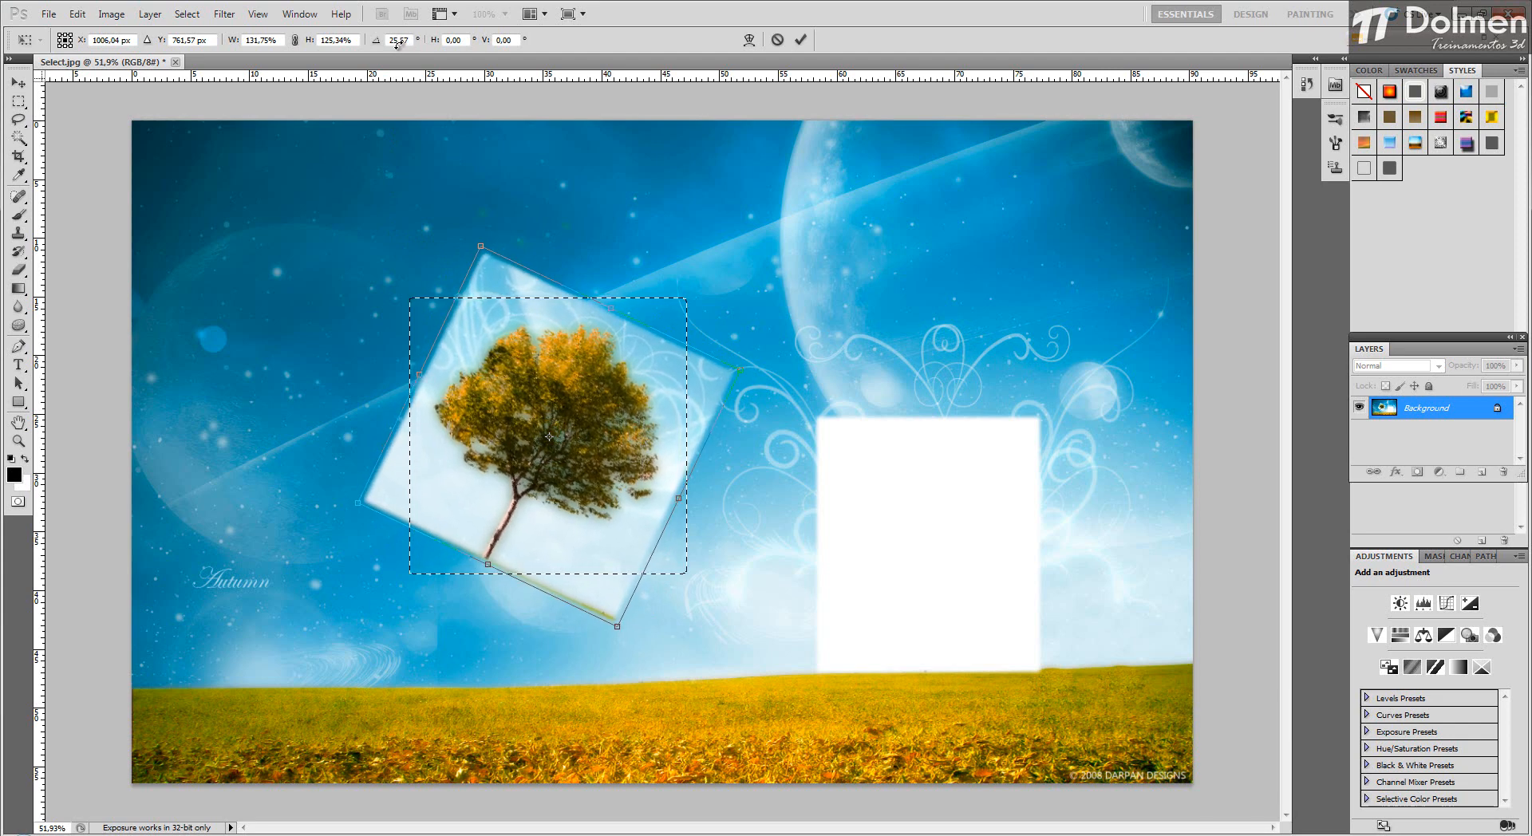
{"action": "left_click_drag", "start_coordinate": [339, 399], "coordinate": [321, 403]}
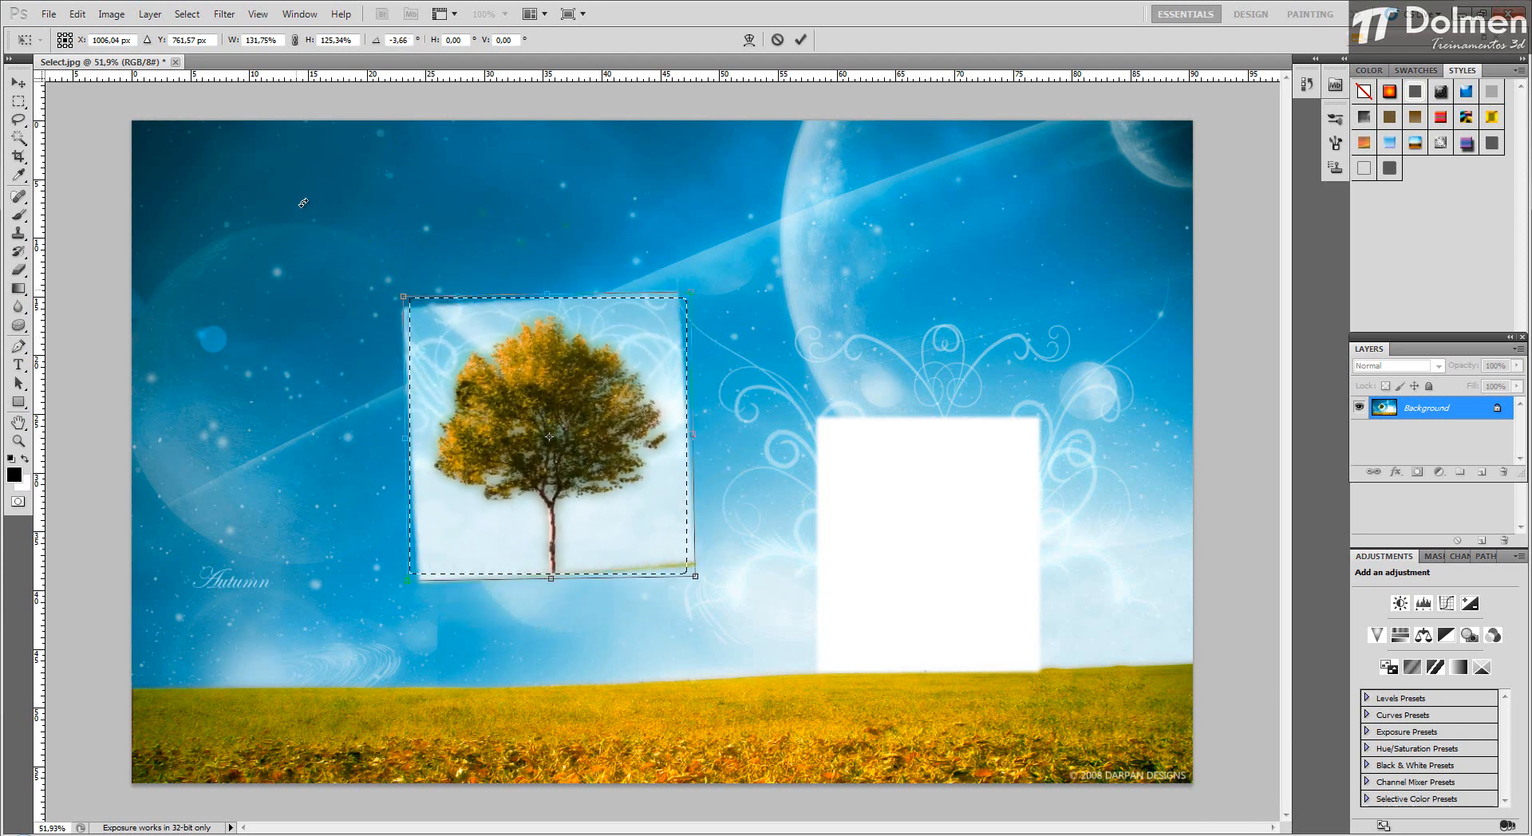
Rotate the tree piece in 15° increments through 15°, 120° and -75°, returning it to 0°.
{"action": "left_click_drag", "start_coordinate": [303, 203], "coordinate": [301, 361]}
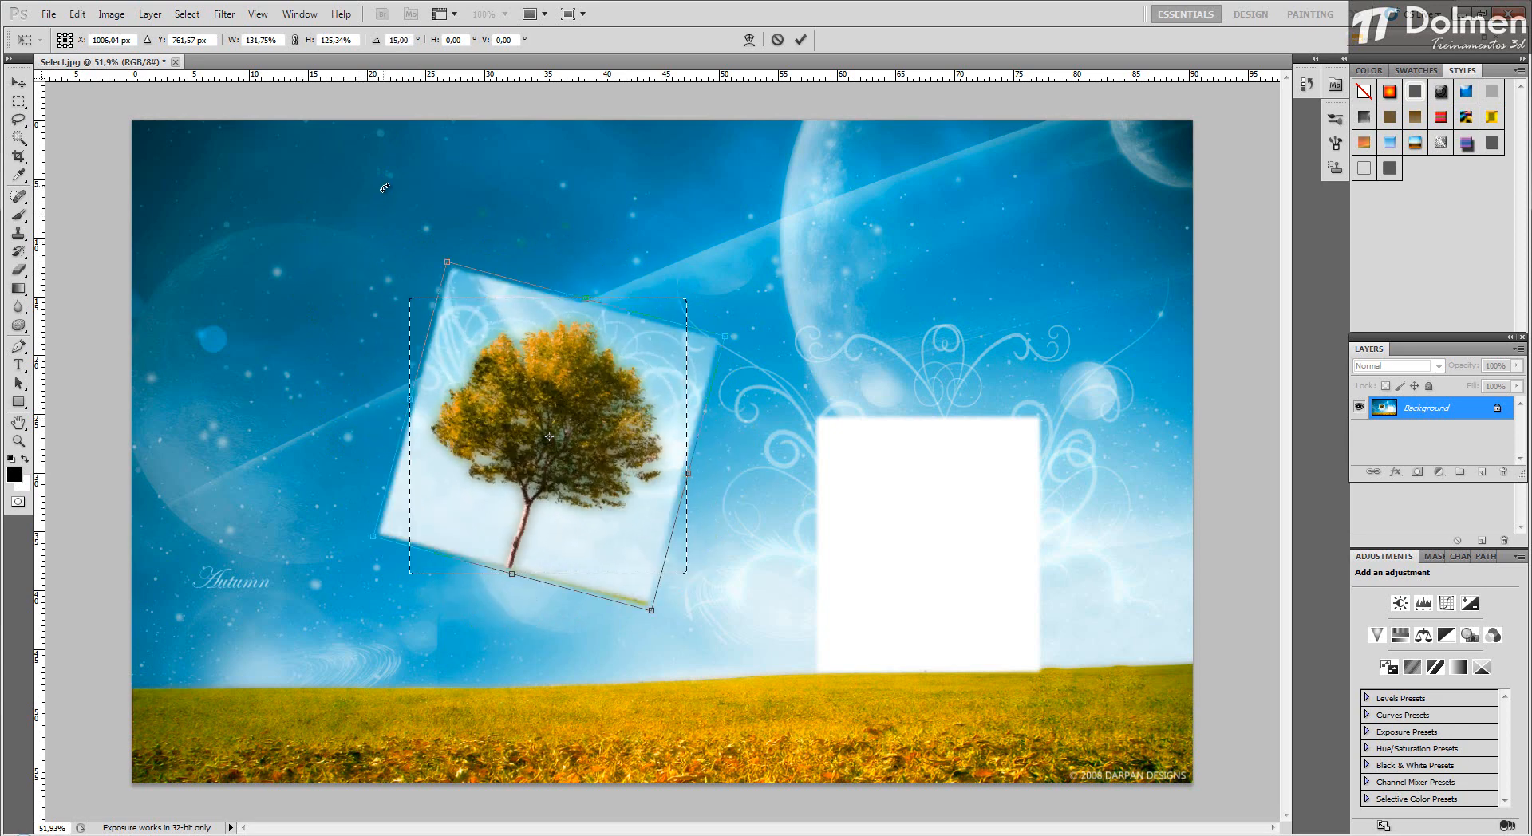
{"action": "left_click_drag", "start_coordinate": [418, 169], "coordinate": [318, 206]}
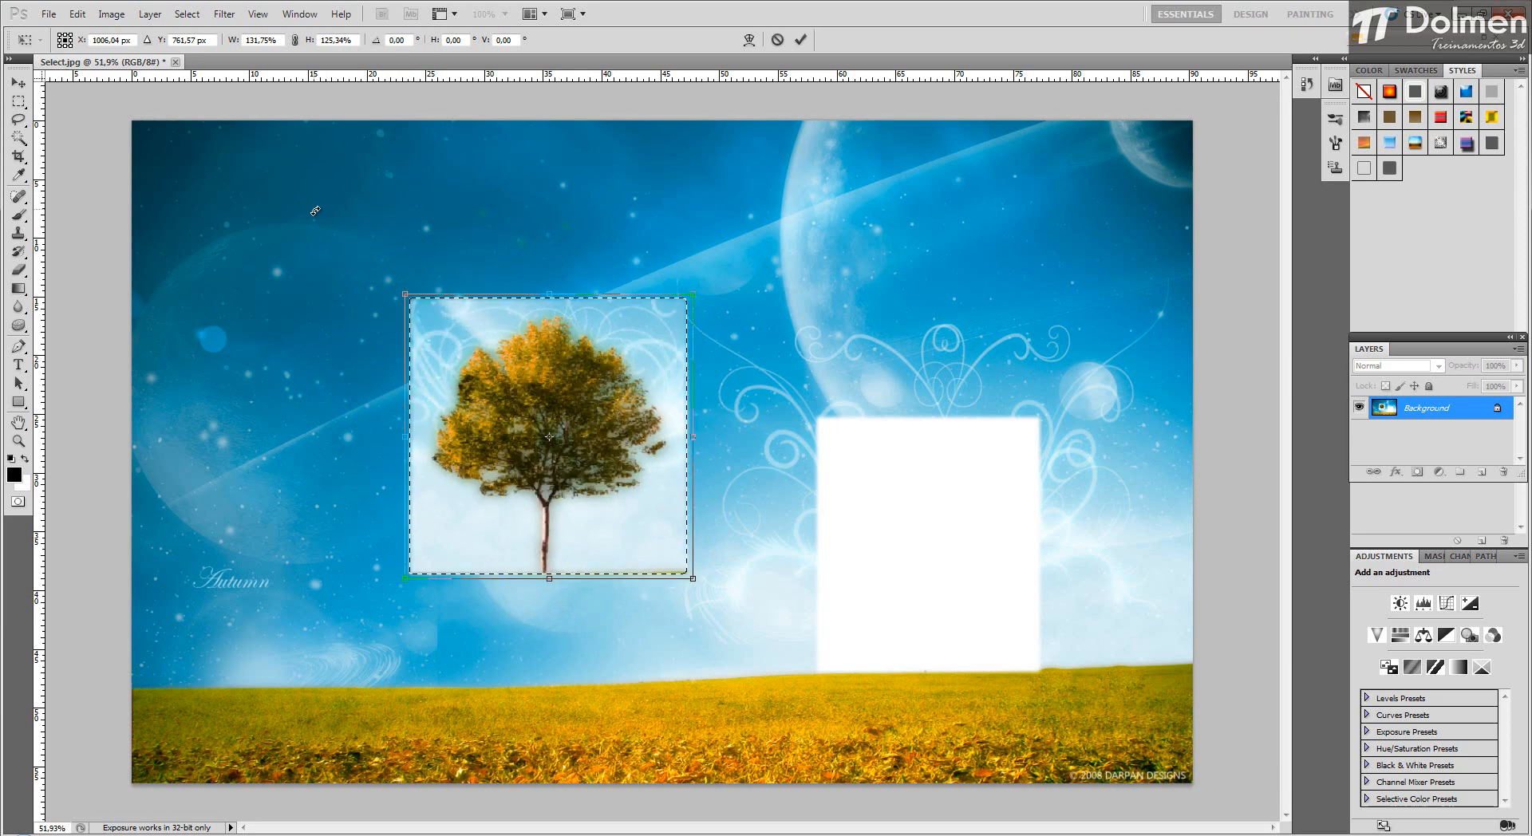
{"action": "left_click_drag", "start_coordinate": [376, 77], "coordinate": [684, 210]}
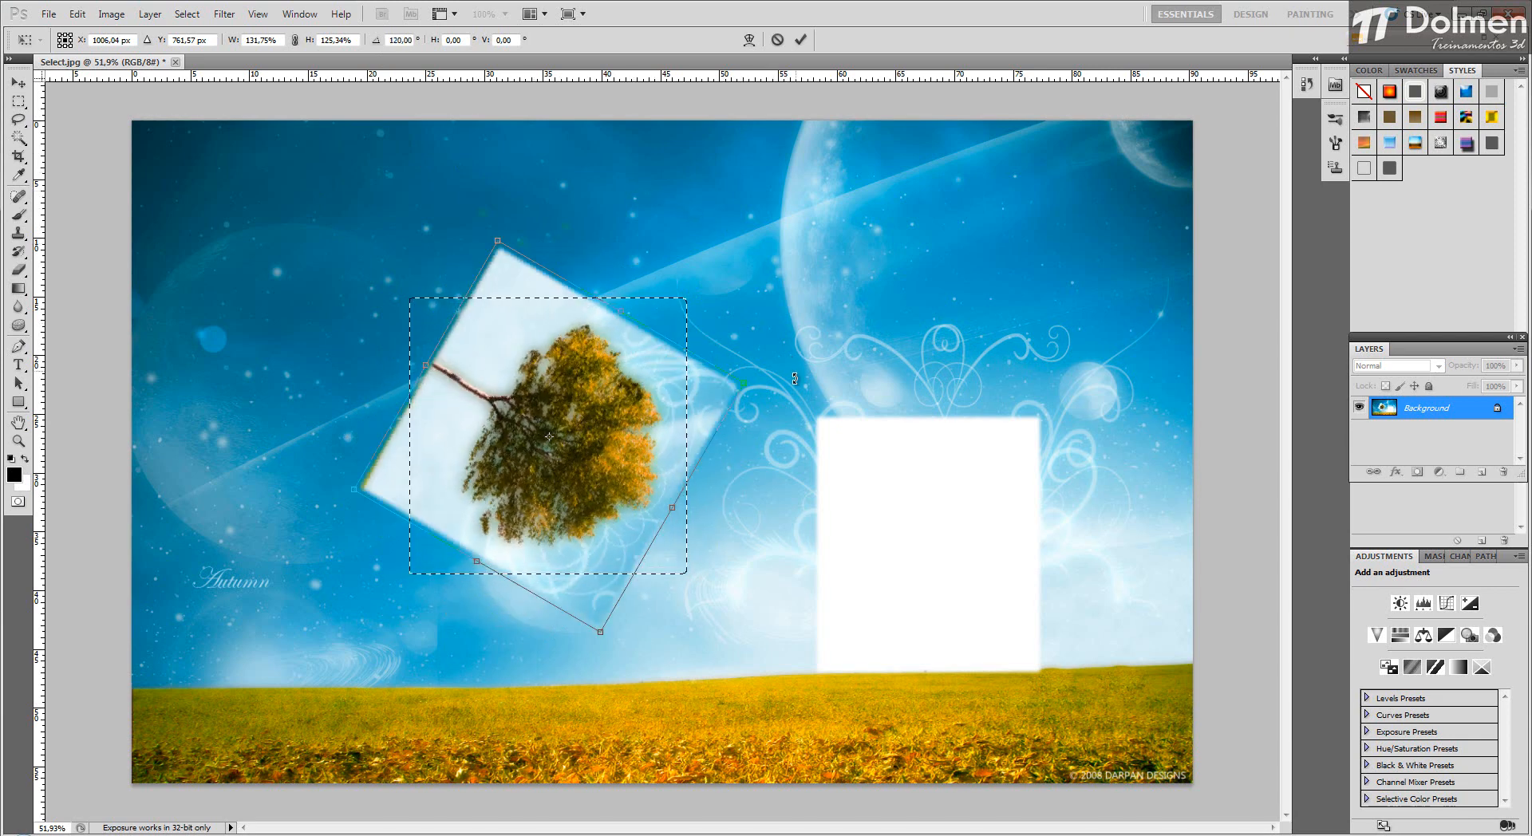
{"action": "left_click_drag", "start_coordinate": [796, 430], "coordinate": [370, 580]}
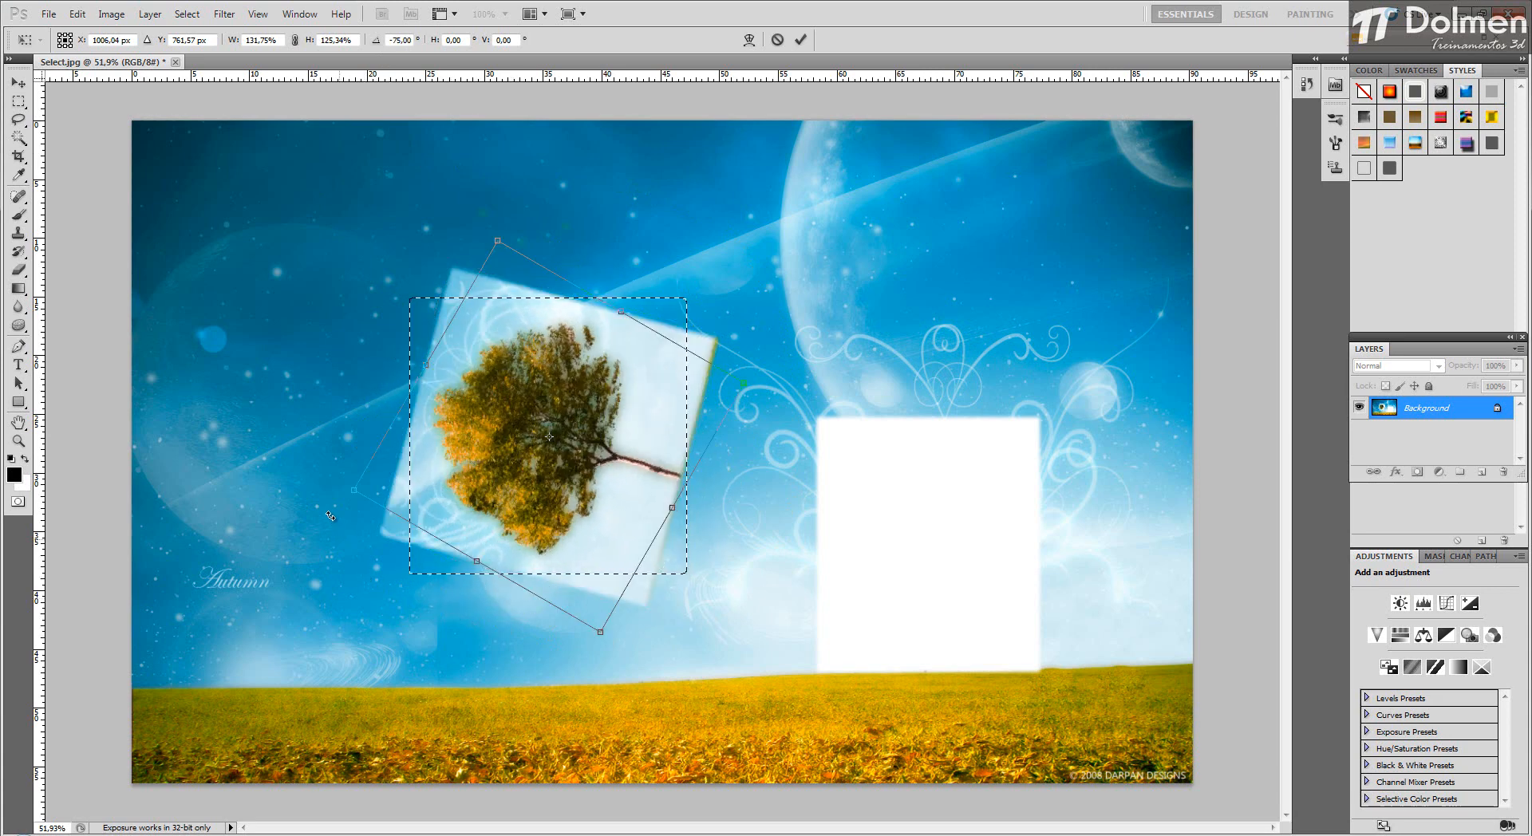
{"action": "left_click_drag", "start_coordinate": [330, 516], "coordinate": [301, 307]}
{"action": "left_click_drag", "start_coordinate": [302, 247], "coordinate": [305, 227]}
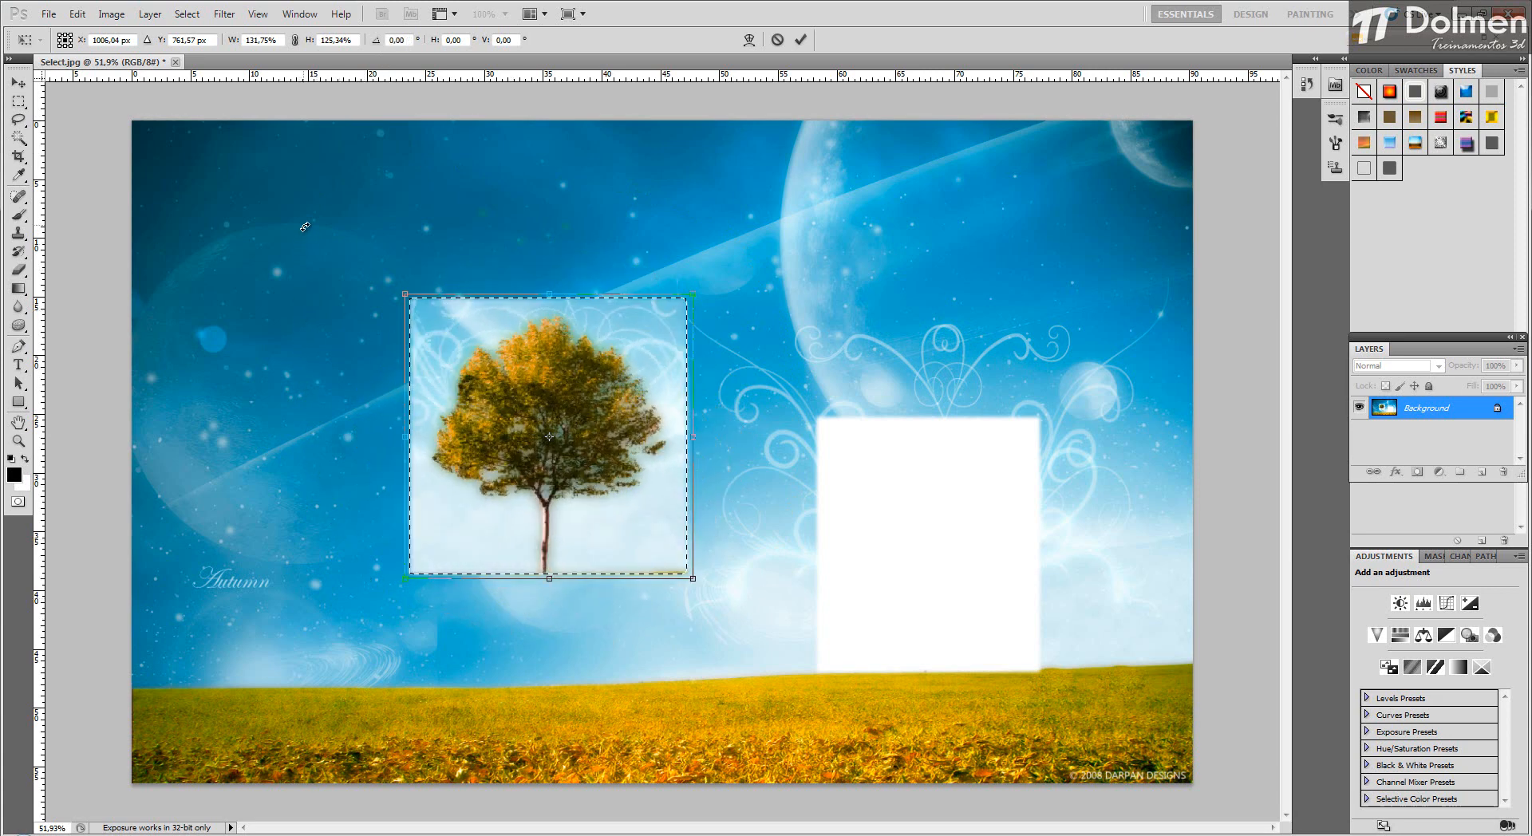
Set the tree piece's rotation angle to exactly 45°.
{"action": "left_click", "coordinate": [407, 39]}
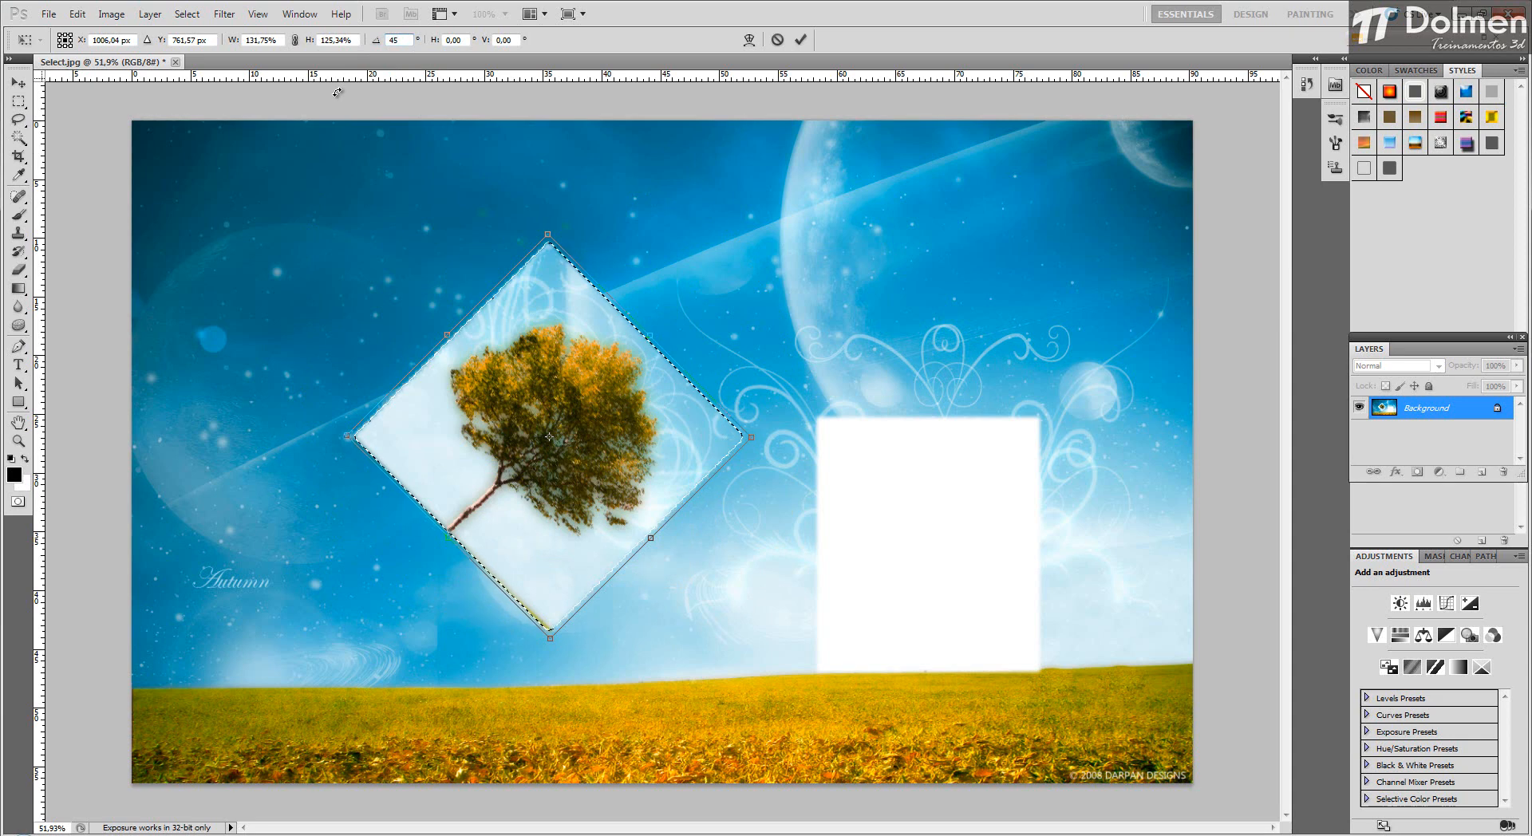
Set the tree piece's rotation angle to 50°.
{"action": "key", "text": "BackSpace"}
{"action": "key", "text": "BackSpace"}
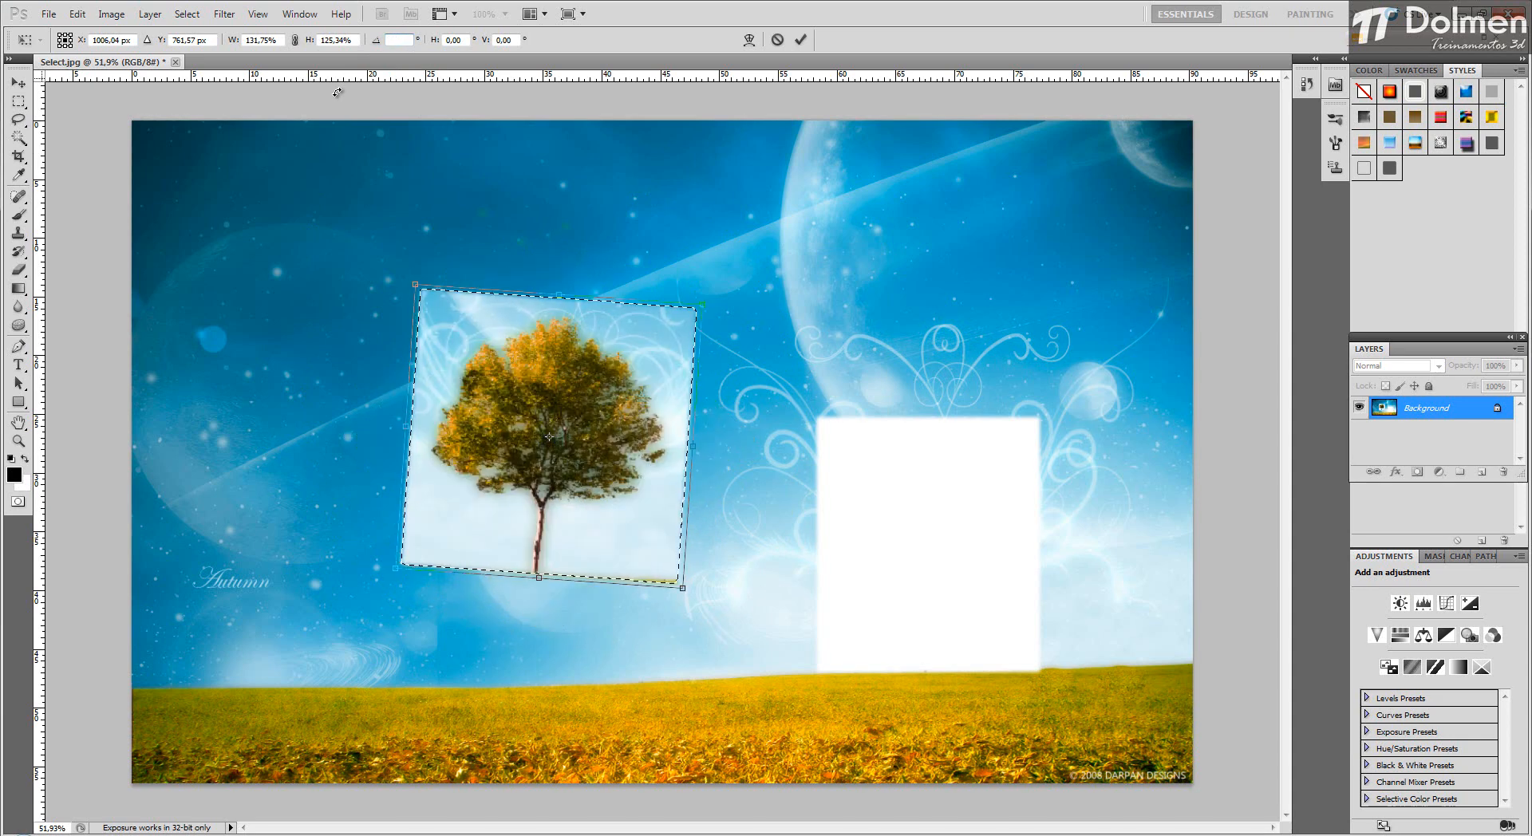
{"action": "type", "text": "50"}
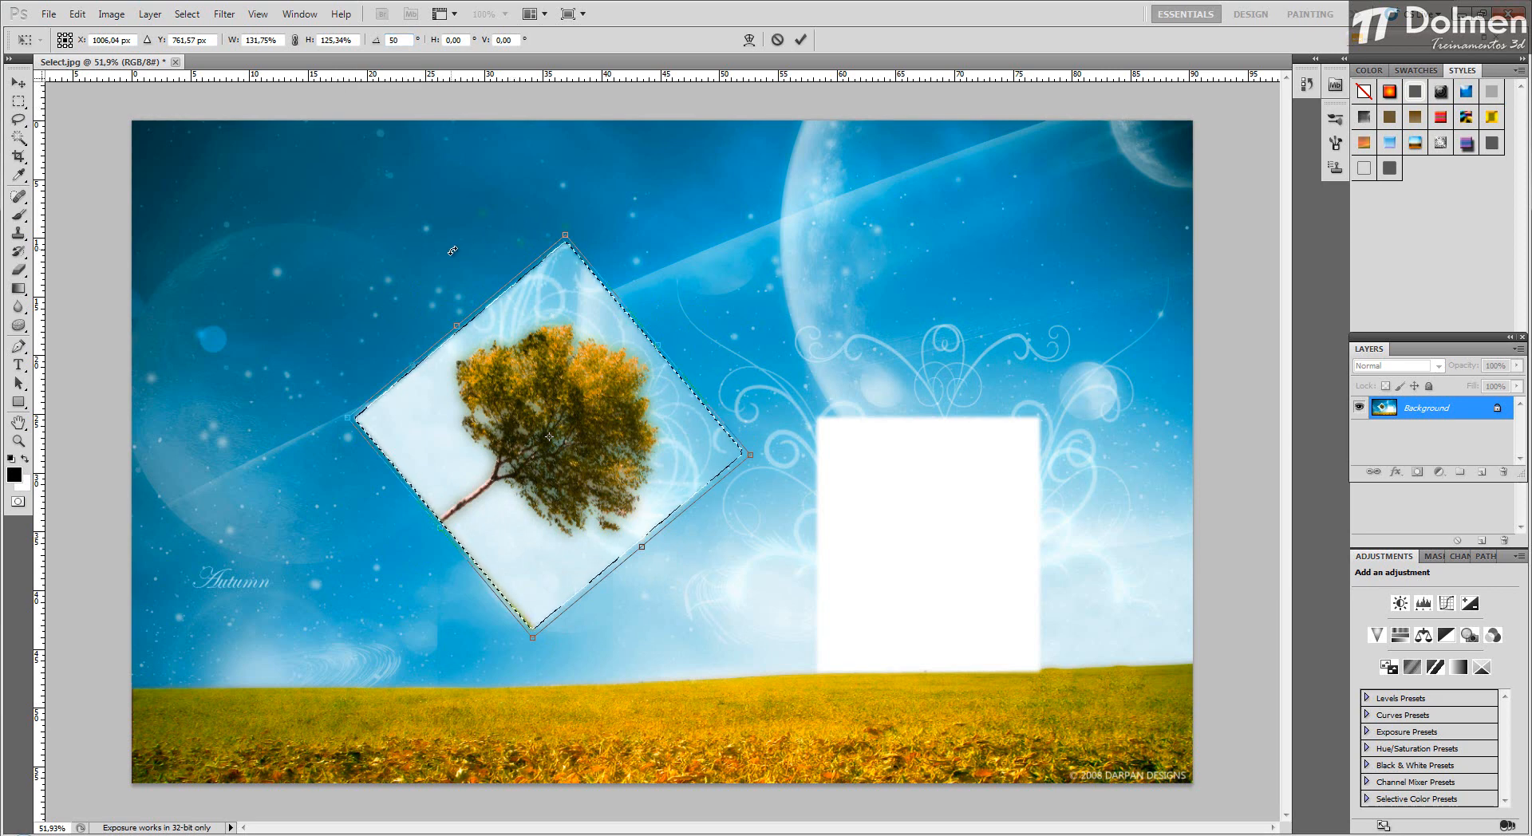
Leave the tree piece's transformation by switching to the Move tool, discarding it without applying.
{"action": "left_click", "coordinate": [18, 82]}
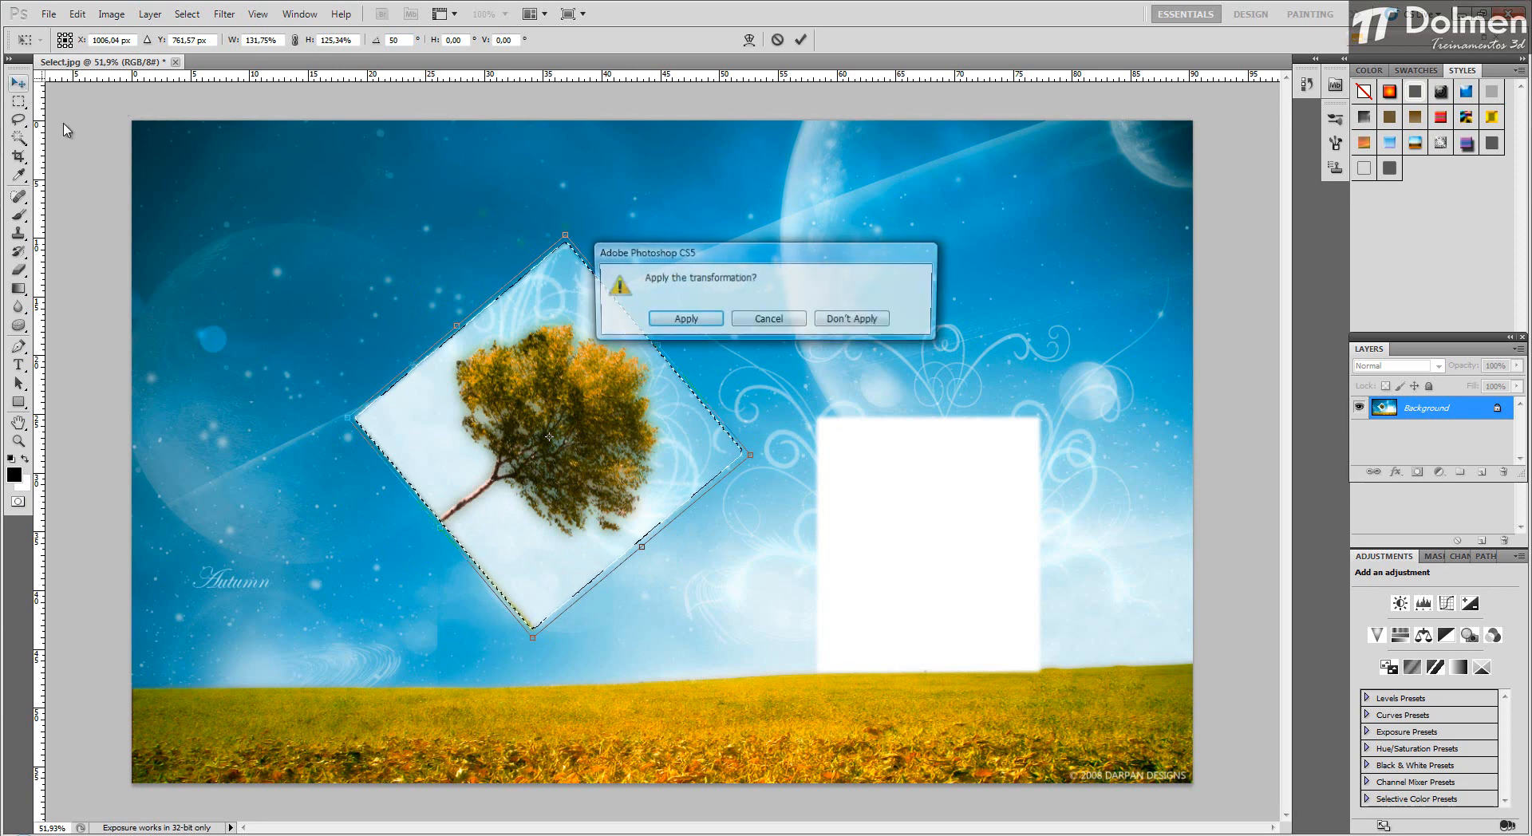
{"action": "left_click_drag", "start_coordinate": [736, 265], "coordinate": [900, 179]}
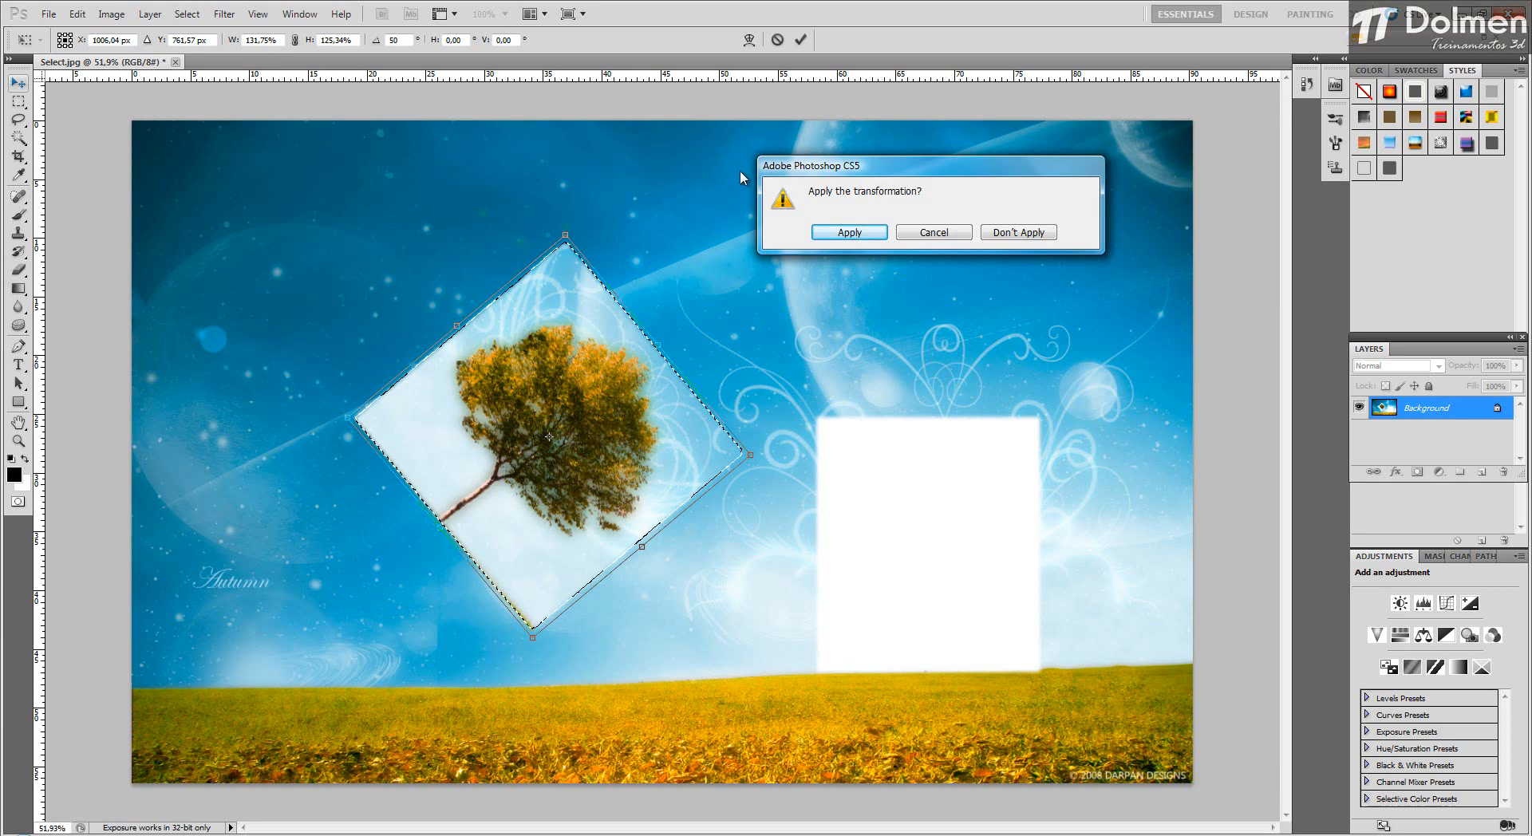
{"action": "left_click_drag", "start_coordinate": [880, 176], "coordinate": [911, 164]}
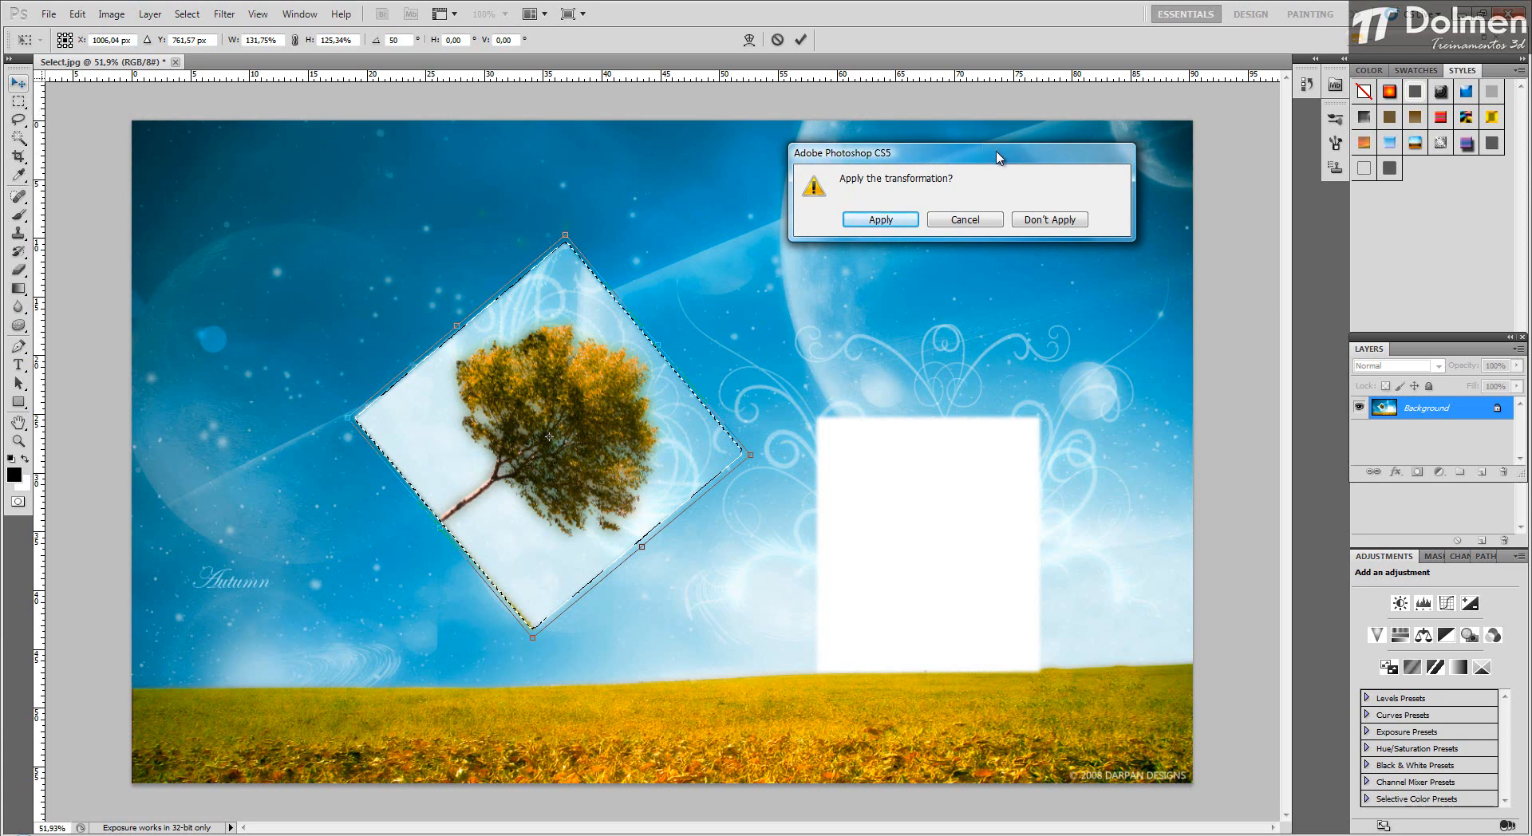
{"action": "left_click_drag", "start_coordinate": [993, 152], "coordinate": [1046, 166]}
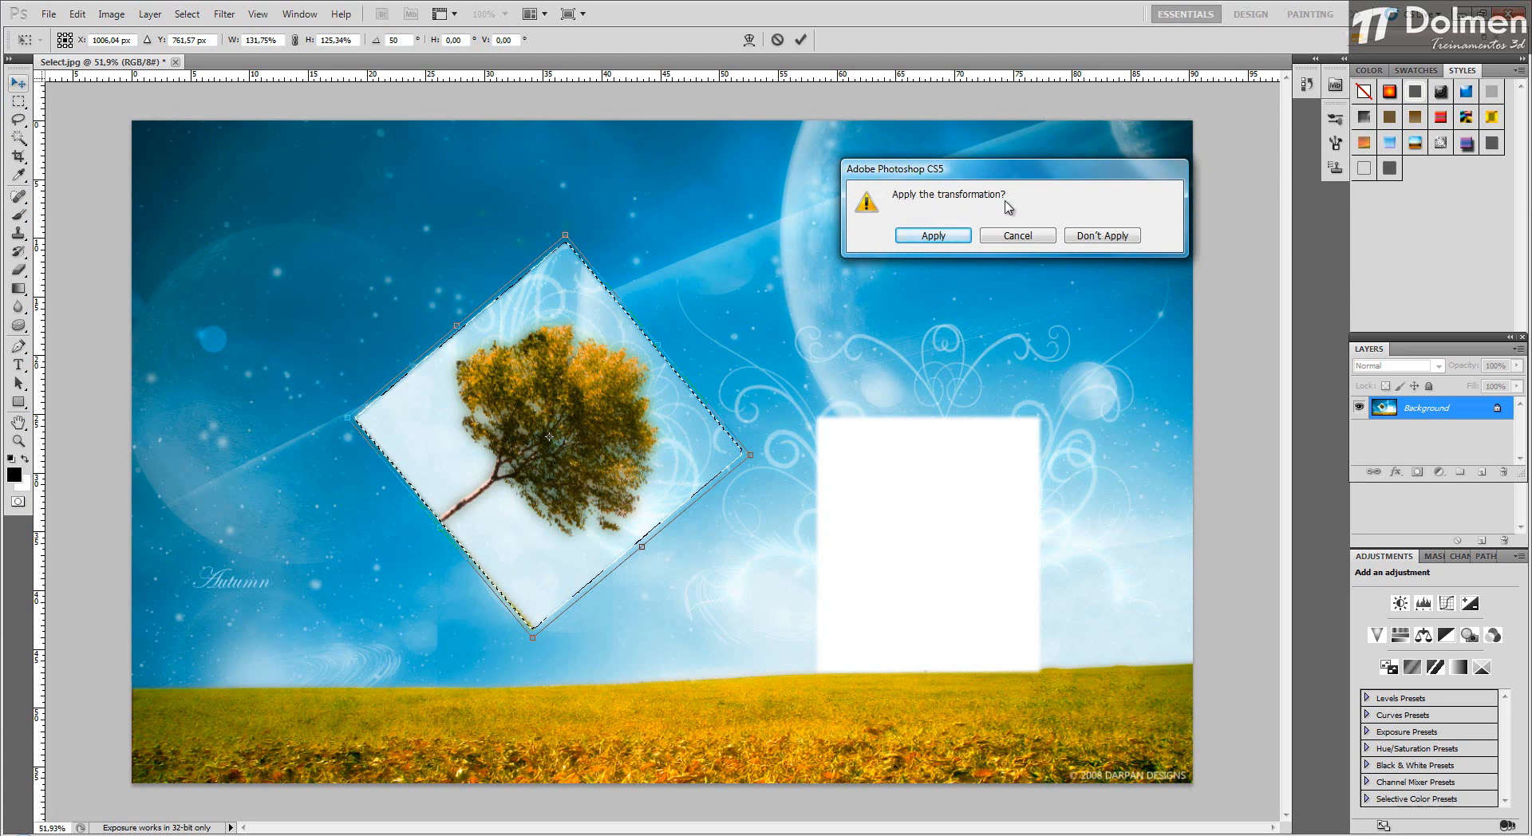
{"action": "left_click", "coordinate": [1101, 236]}
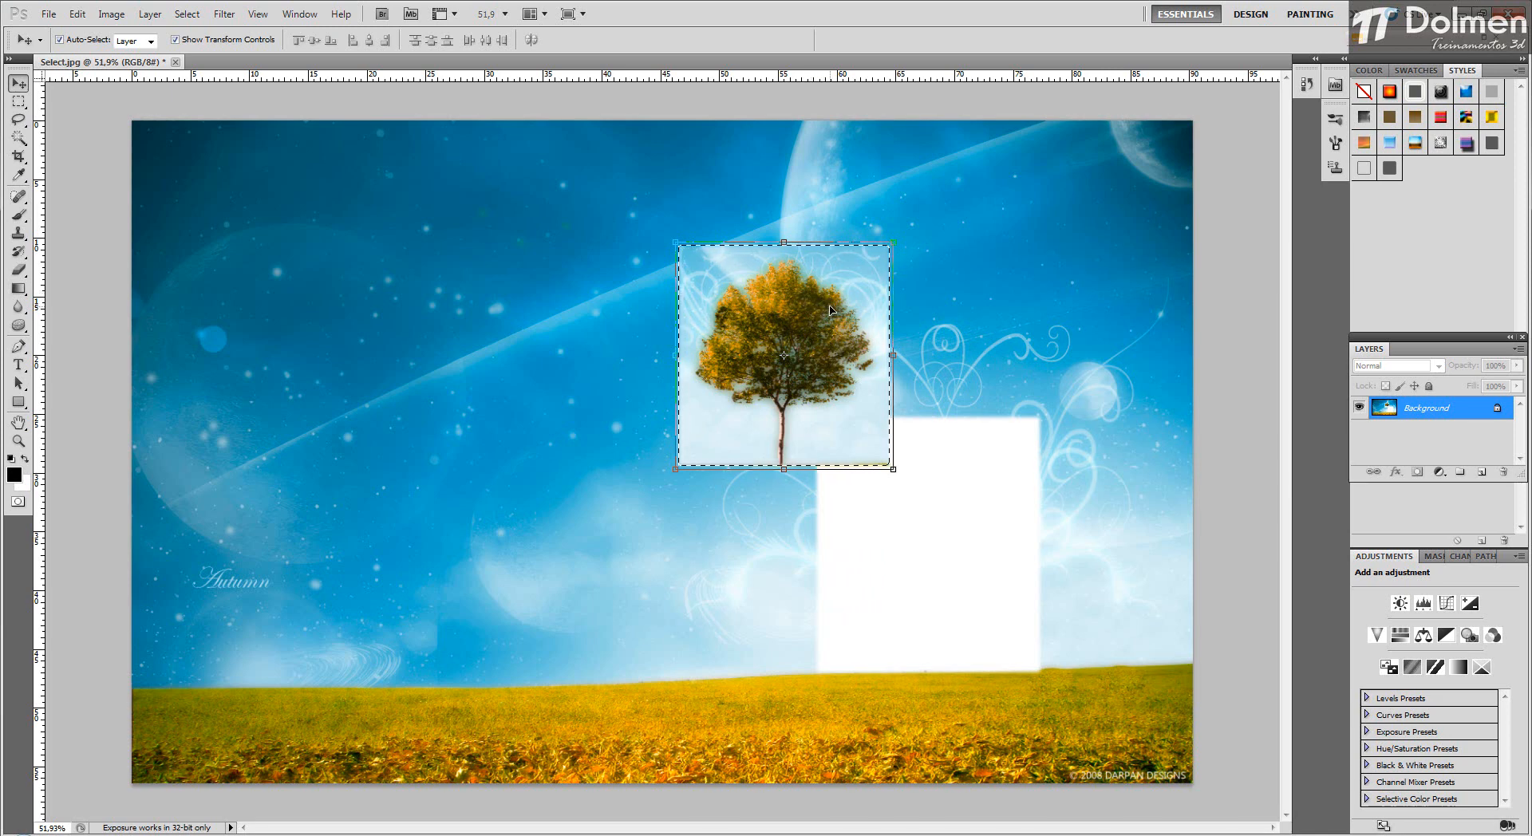
Move the tree piece into the left part of the sky, rotate it clockwise to about 51° and apply the rotation.
{"action": "left_click_drag", "start_coordinate": [826, 310], "coordinate": [445, 338]}
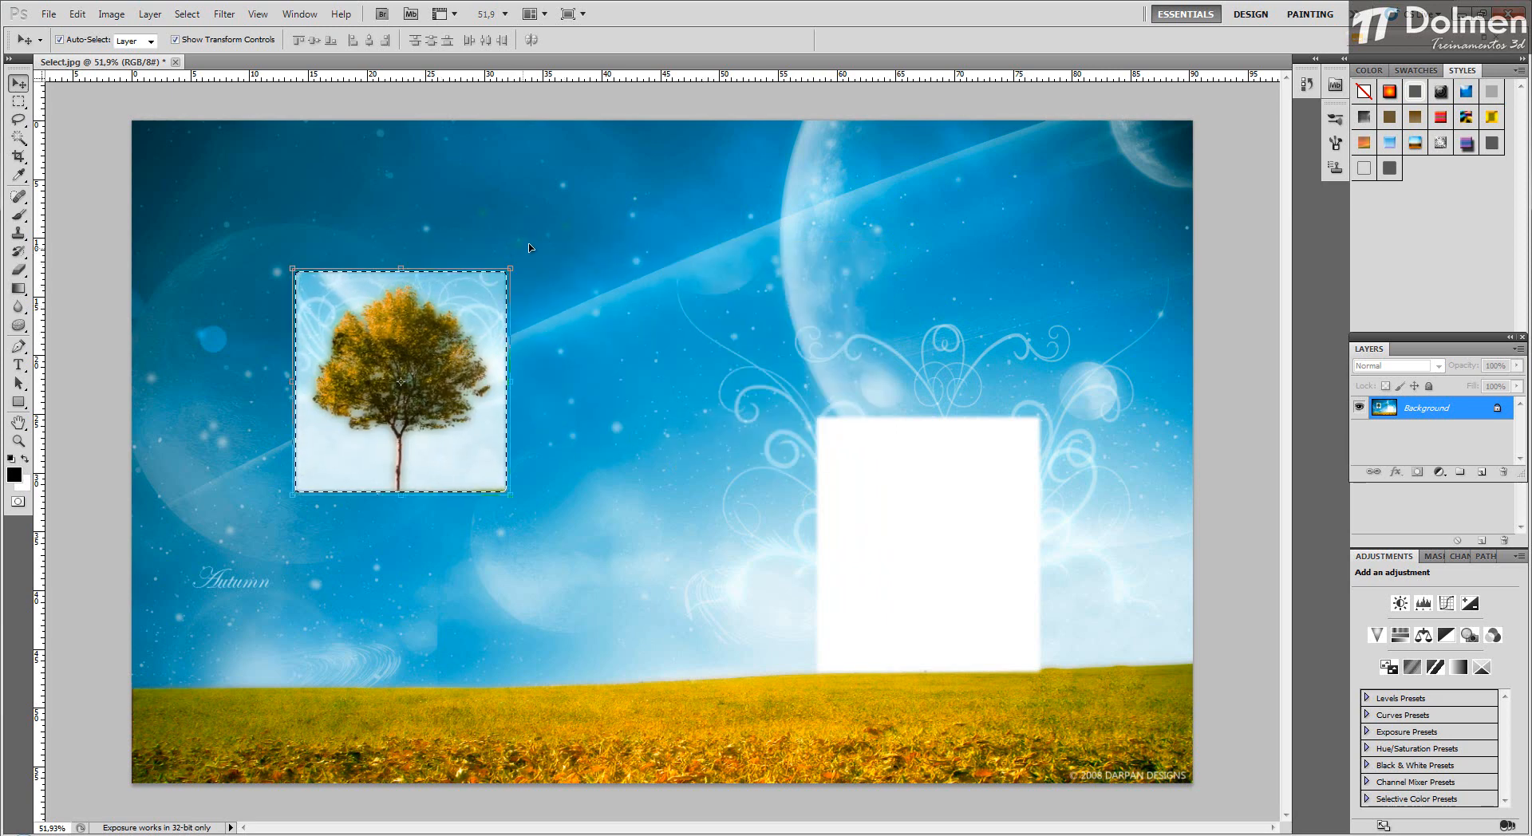
{"action": "key", "text": "ctrl+t"}
{"action": "left_click_drag", "start_coordinate": [523, 263], "coordinate": [566, 402]}
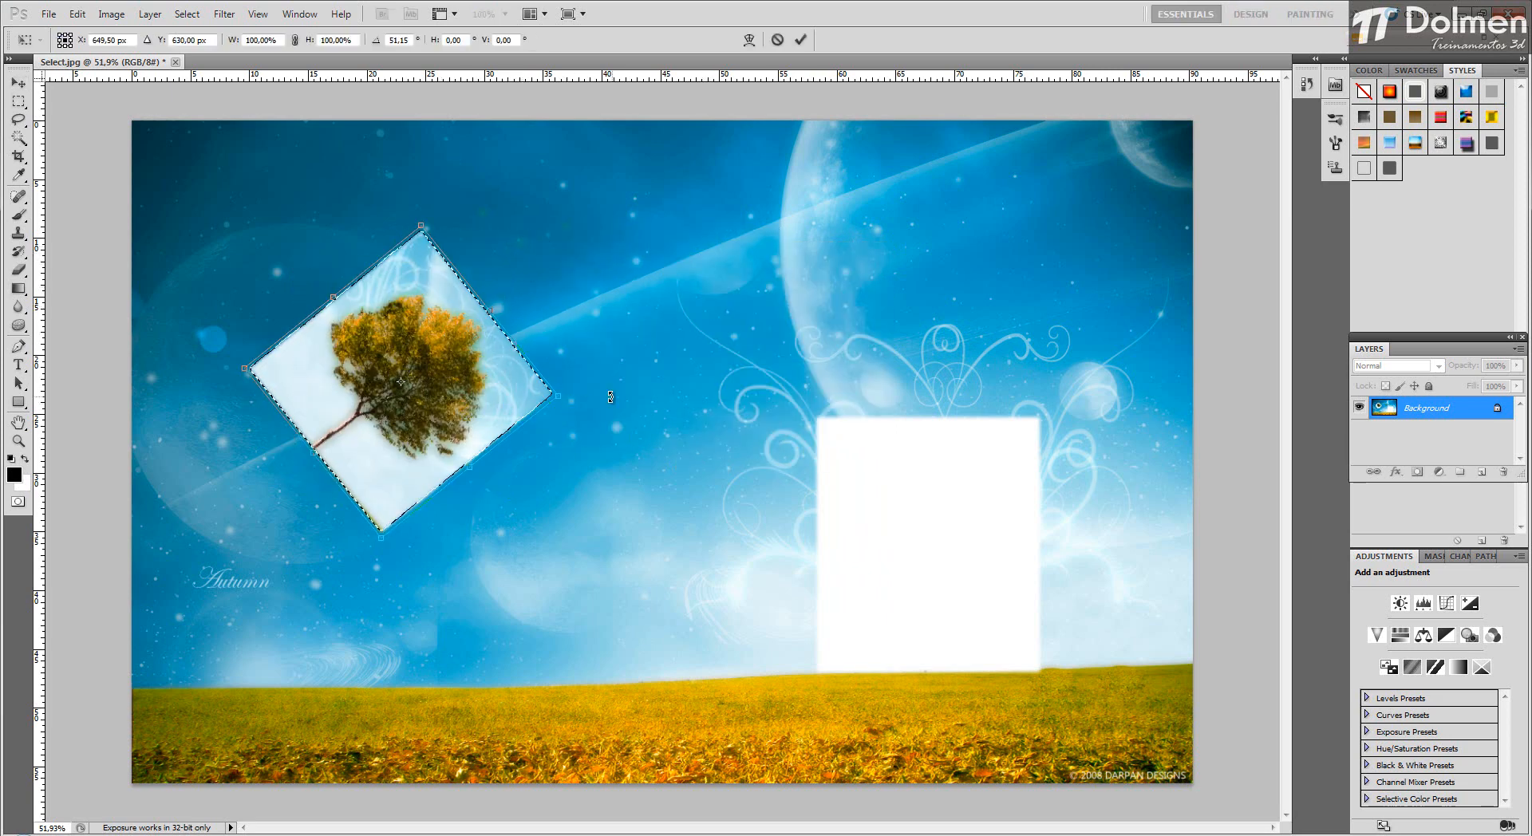
{"action": "key", "text": "Return"}
Move the rotated tree piece down toward the middle of the image, then enlarge it proportionally to about 133%.
{"action": "left_click_drag", "start_coordinate": [435, 353], "coordinate": [603, 489]}
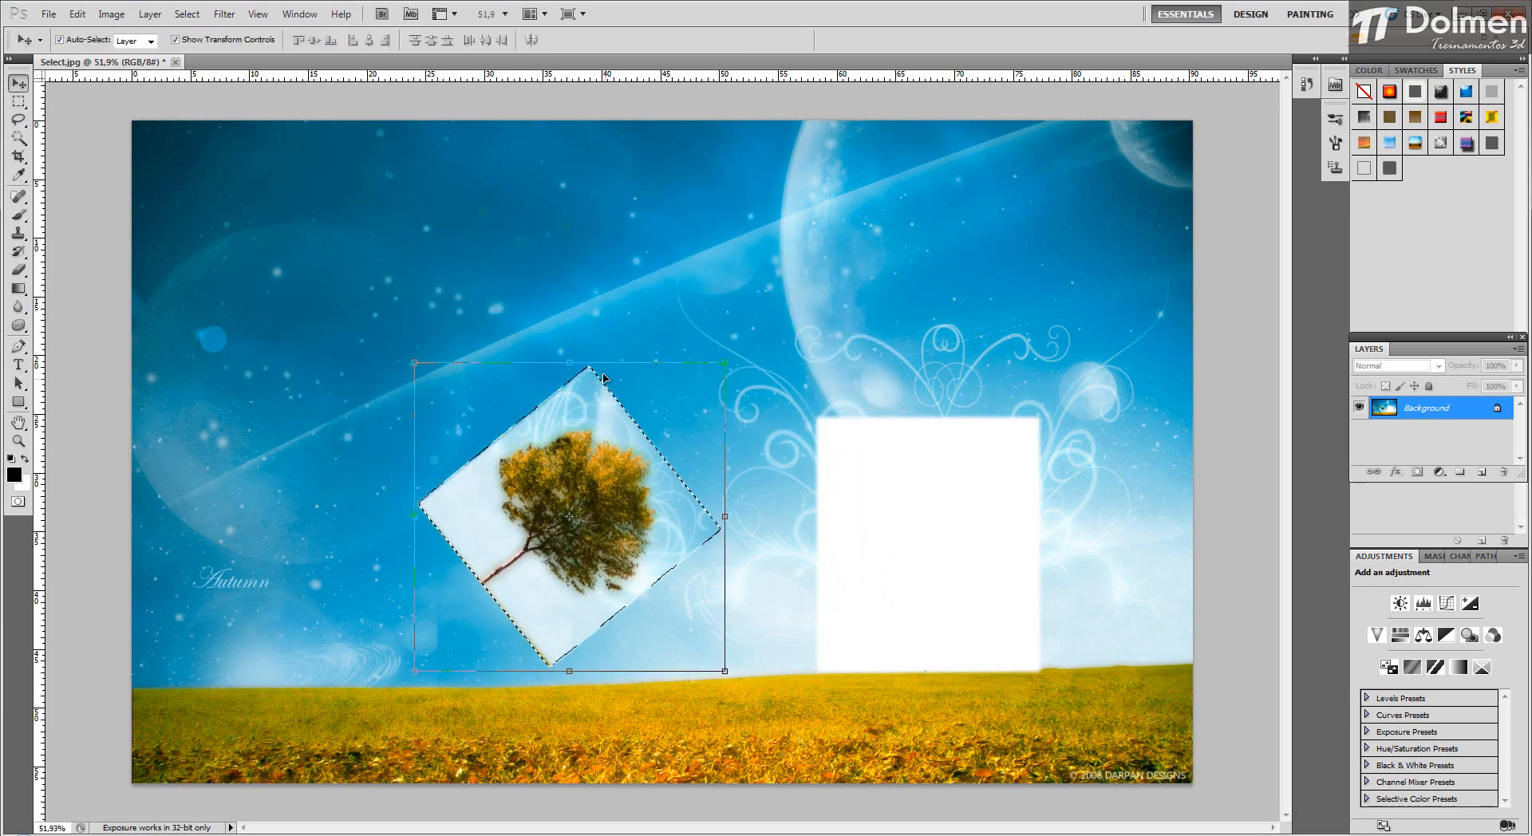
{"action": "left_click_drag", "start_coordinate": [416, 364], "coordinate": [310, 259]}
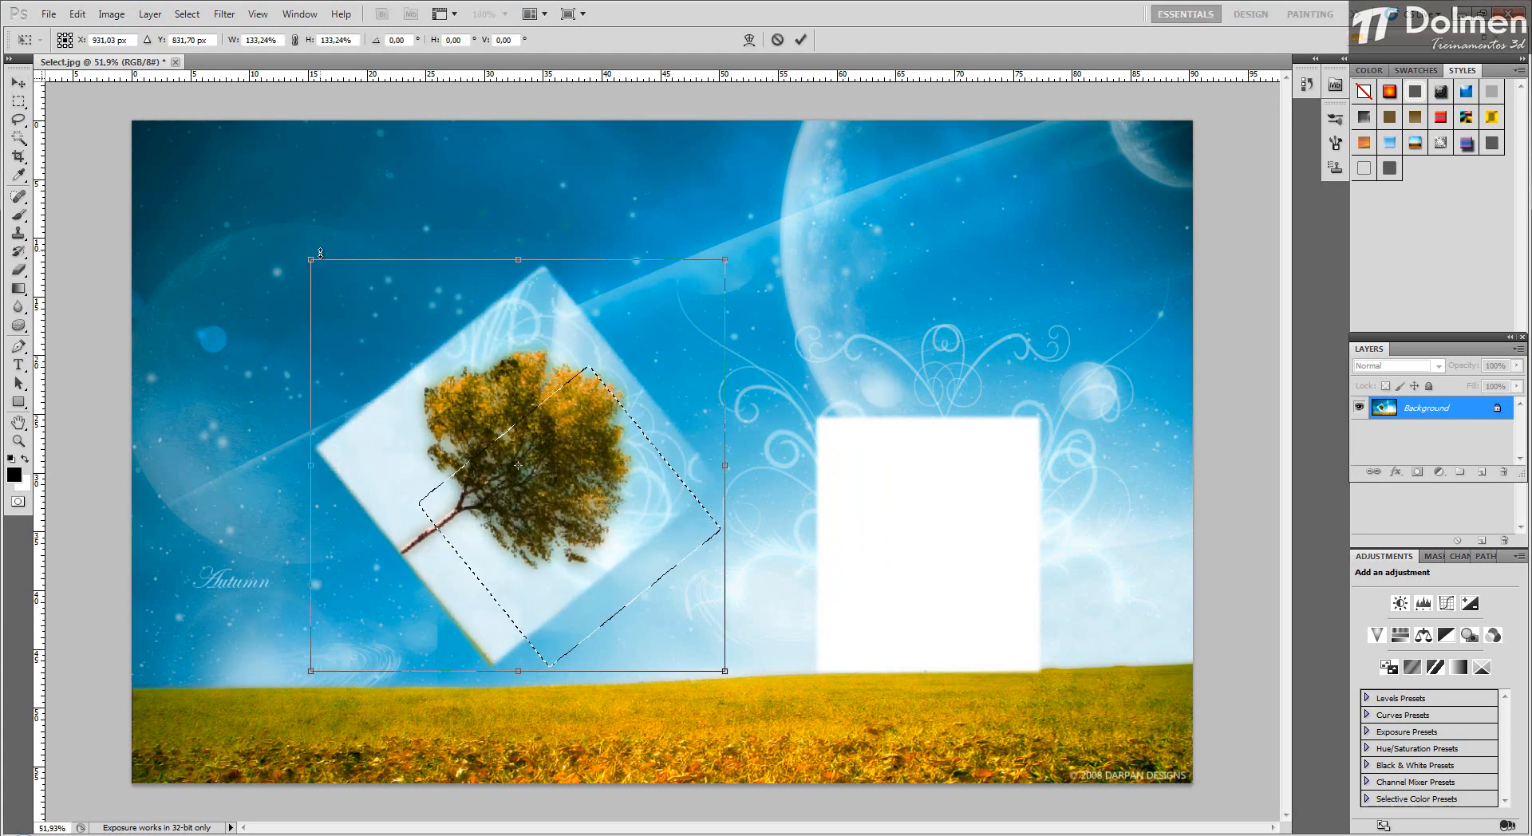
{"action": "key", "text": "Return"}
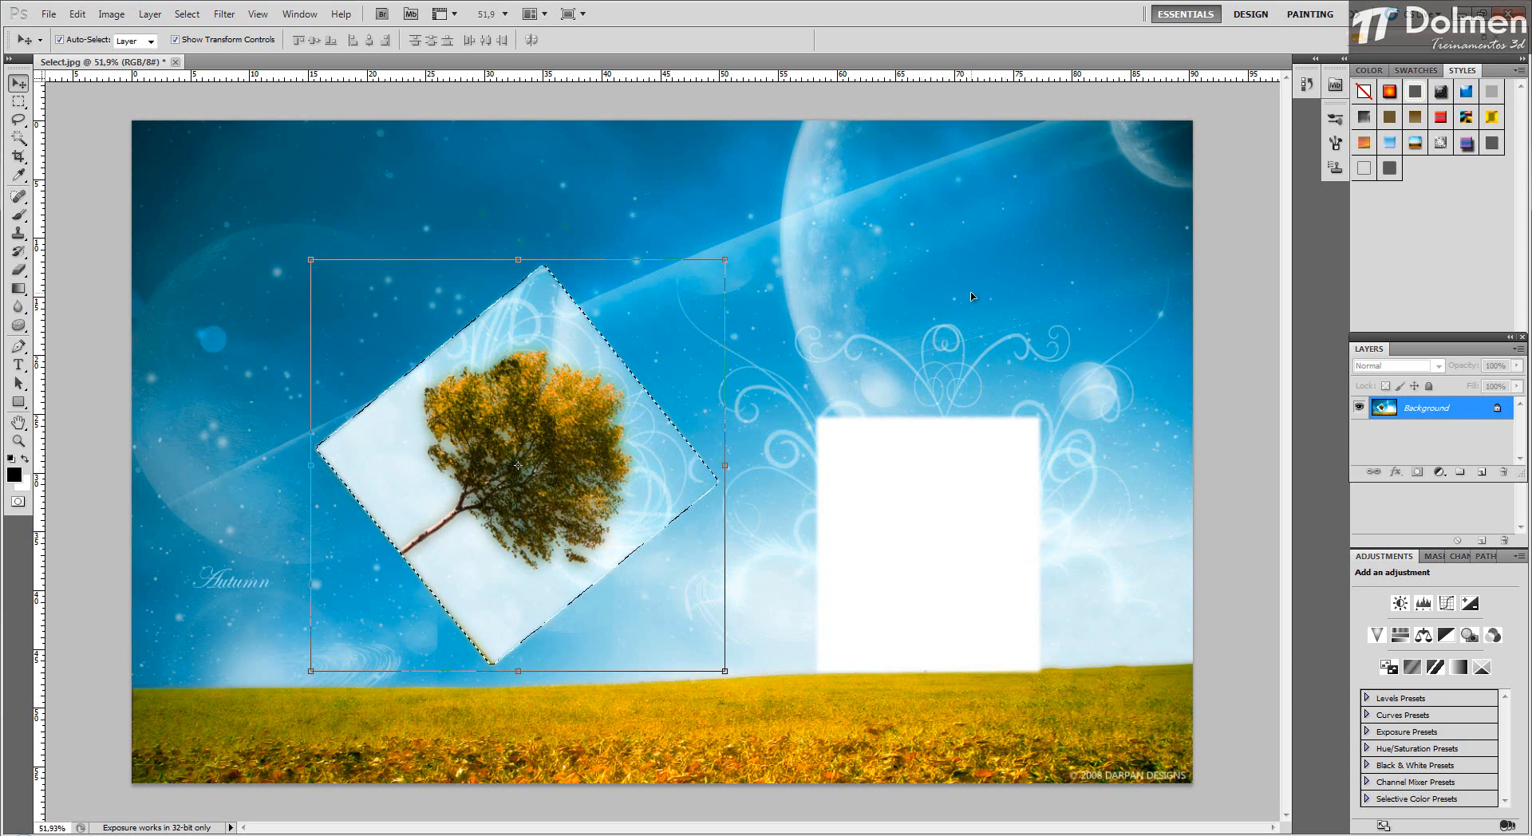
Alternate repeatedly between undoing and redoing the tree piece's enlargement.
{"action": "key", "text": "ctrl+z"}
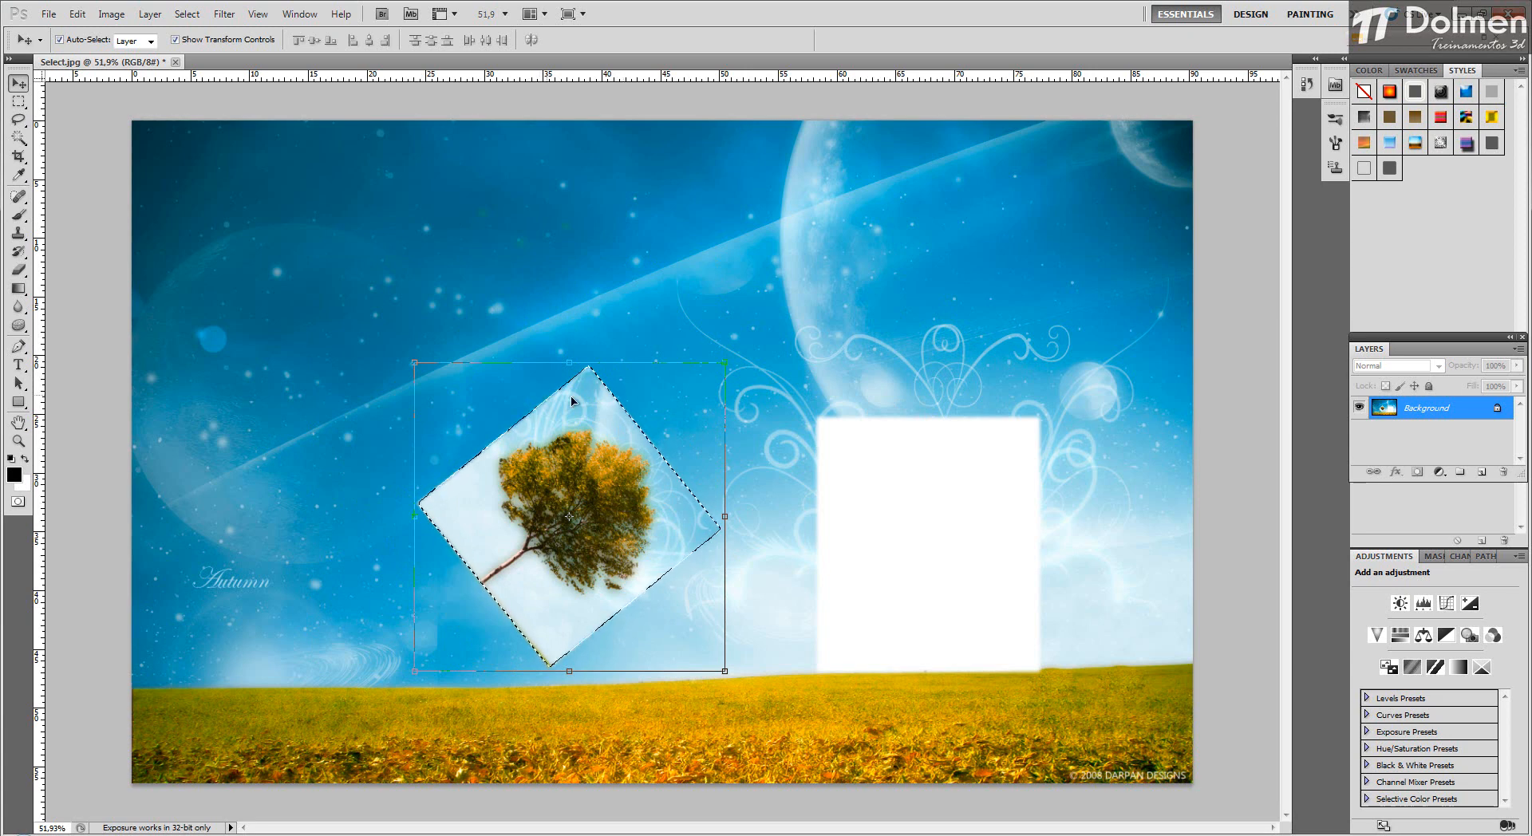
{"action": "key", "text": "ctrl+z"}
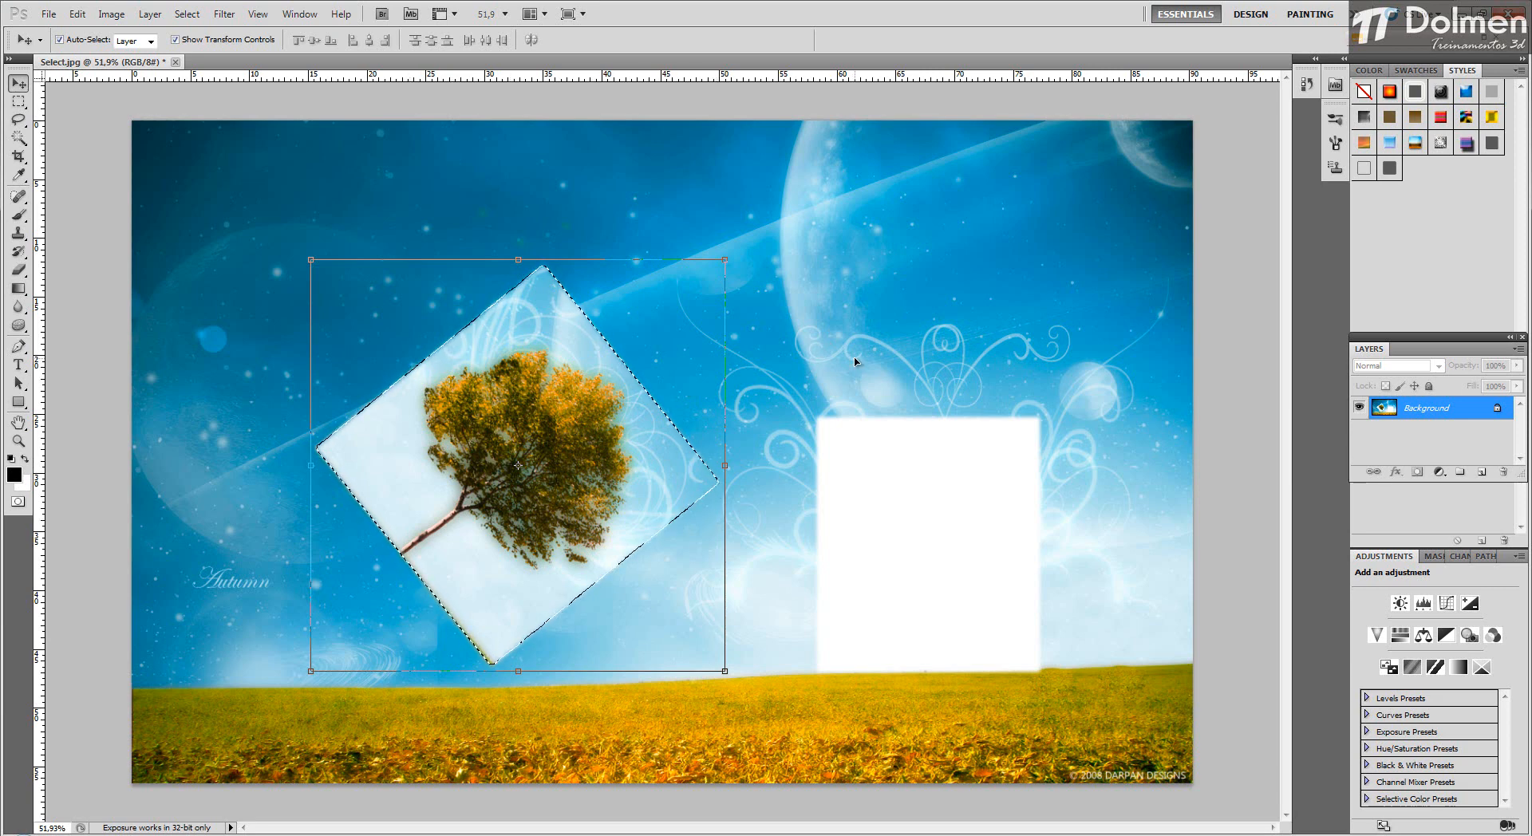
{"action": "key", "text": "ctrl+z"}
{"action": "key", "text": "ctrl+z"}
{"action": "key", "text": "ctrl+z"}
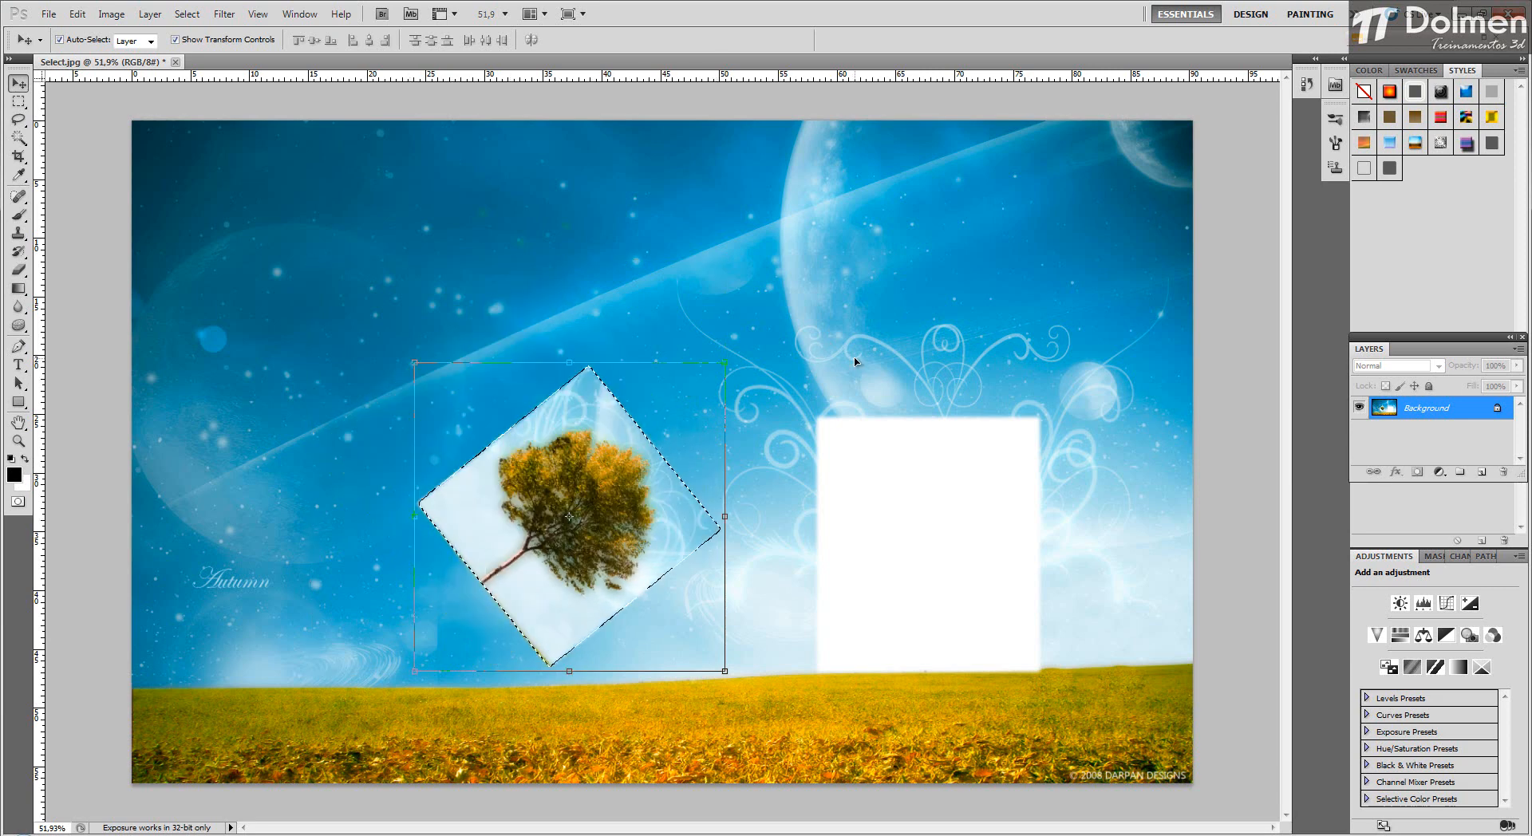
{"action": "key", "text": "ctrl+z"}
{"action": "key", "text": "ctrl+z"}
{"action": "key", "text": "ctrl+z"}
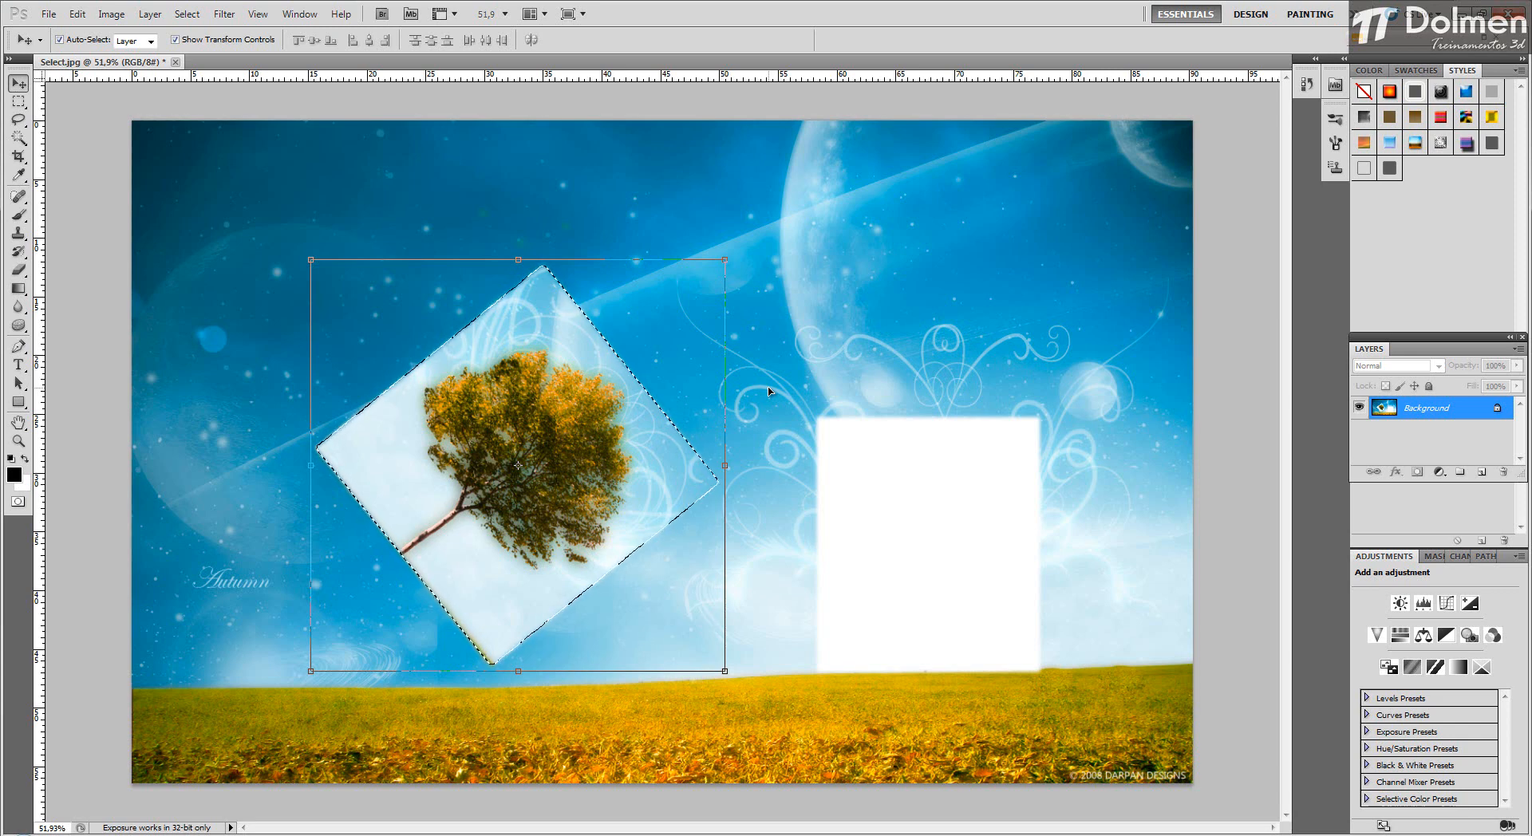
Step backward through the edit history until the tree is back in its original place with nothing selected.
{"action": "key", "text": "ctrl+alt+z"}
{"action": "key", "text": "ctrl+alt+z"}
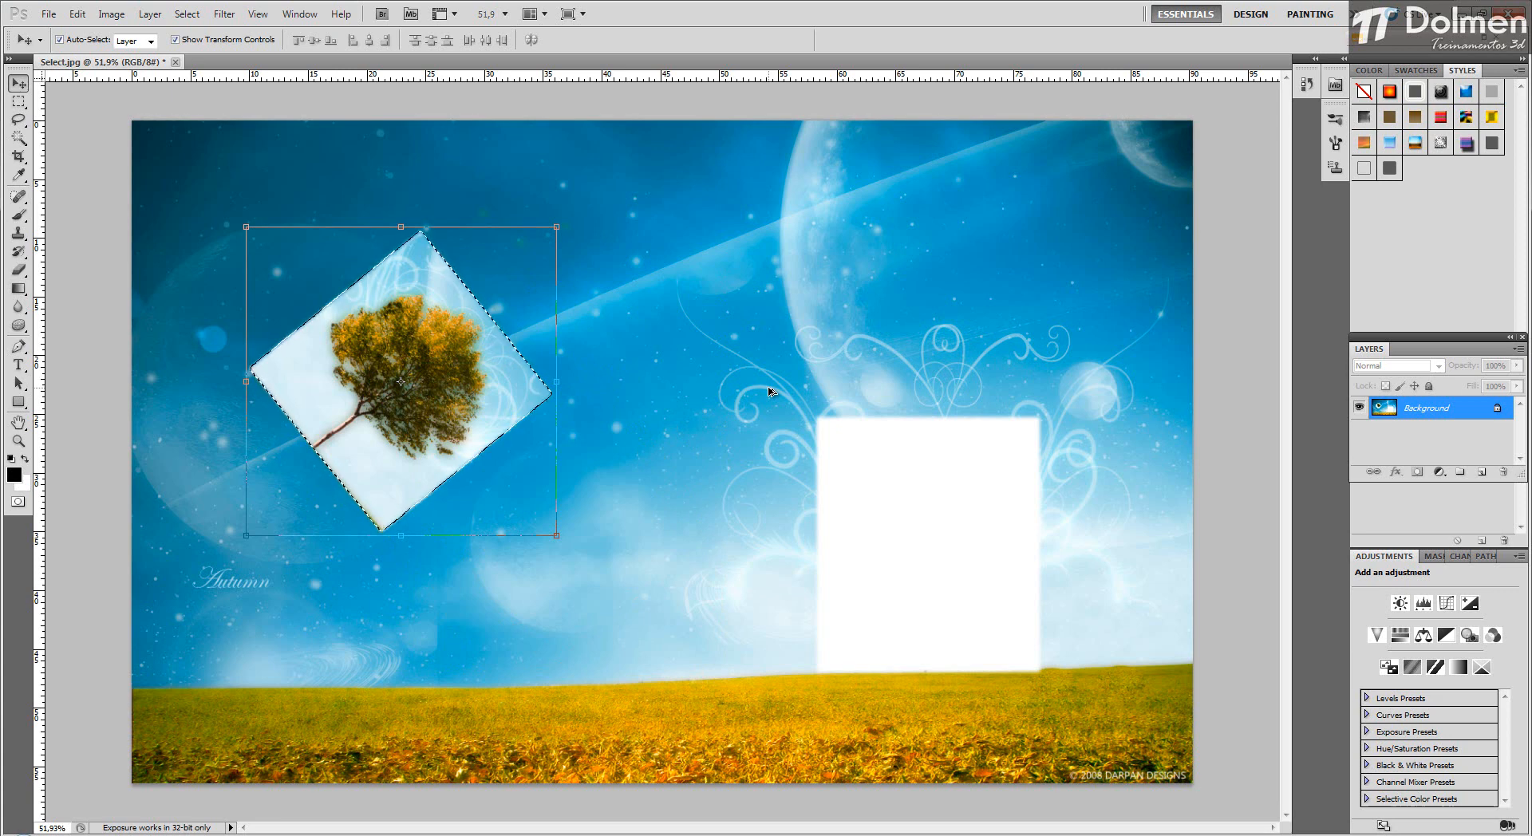
{"action": "key", "text": "ctrl+alt+z"}
{"action": "key", "text": "ctrl+alt+z"}
{"action": "key", "text": "ctrl+alt+z"}
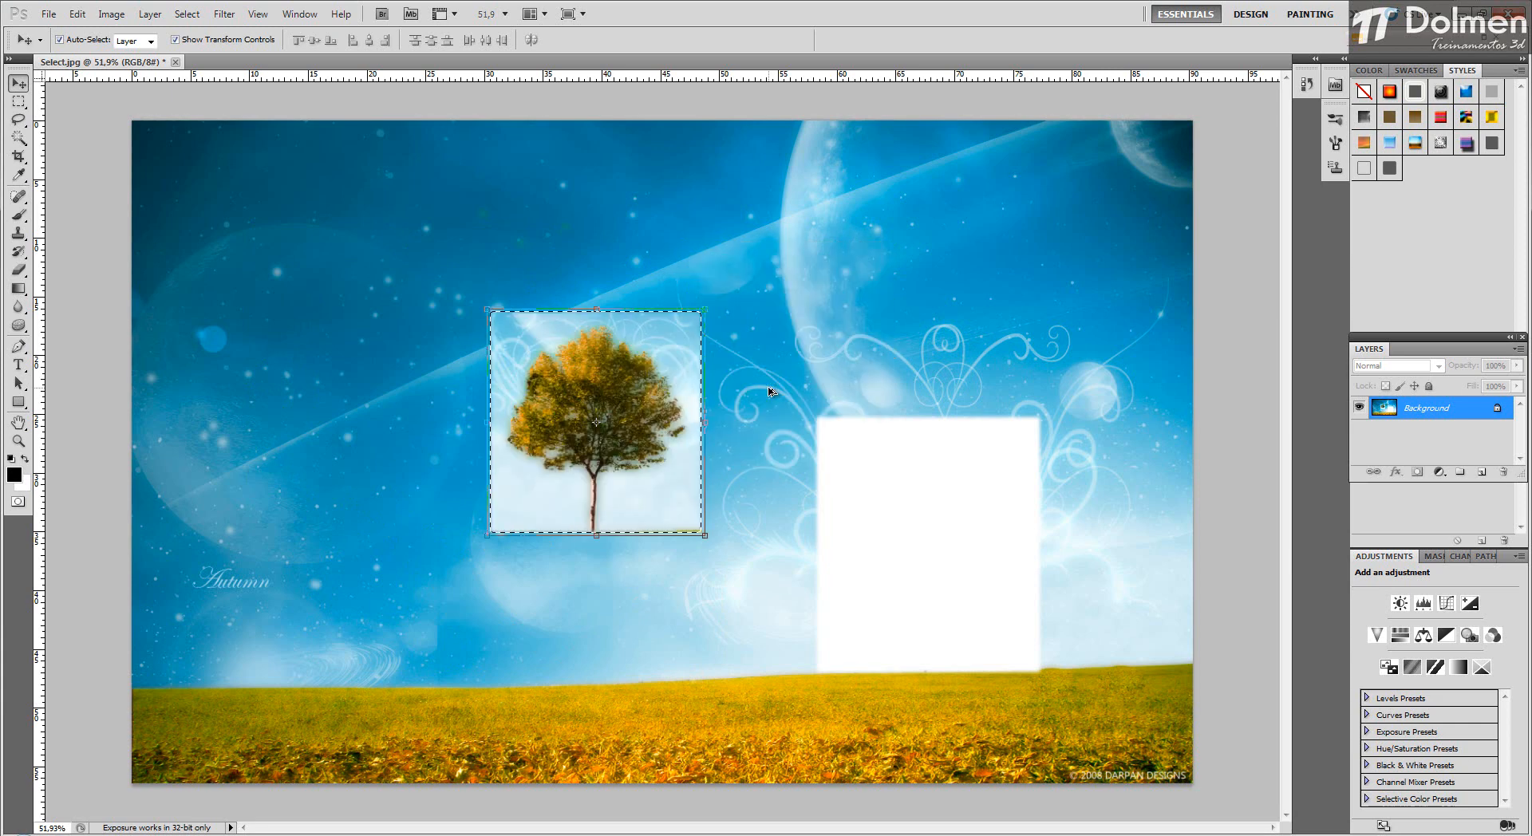
{"action": "key", "text": "ctrl+alt+z"}
{"action": "key", "text": "ctrl+alt+z"}
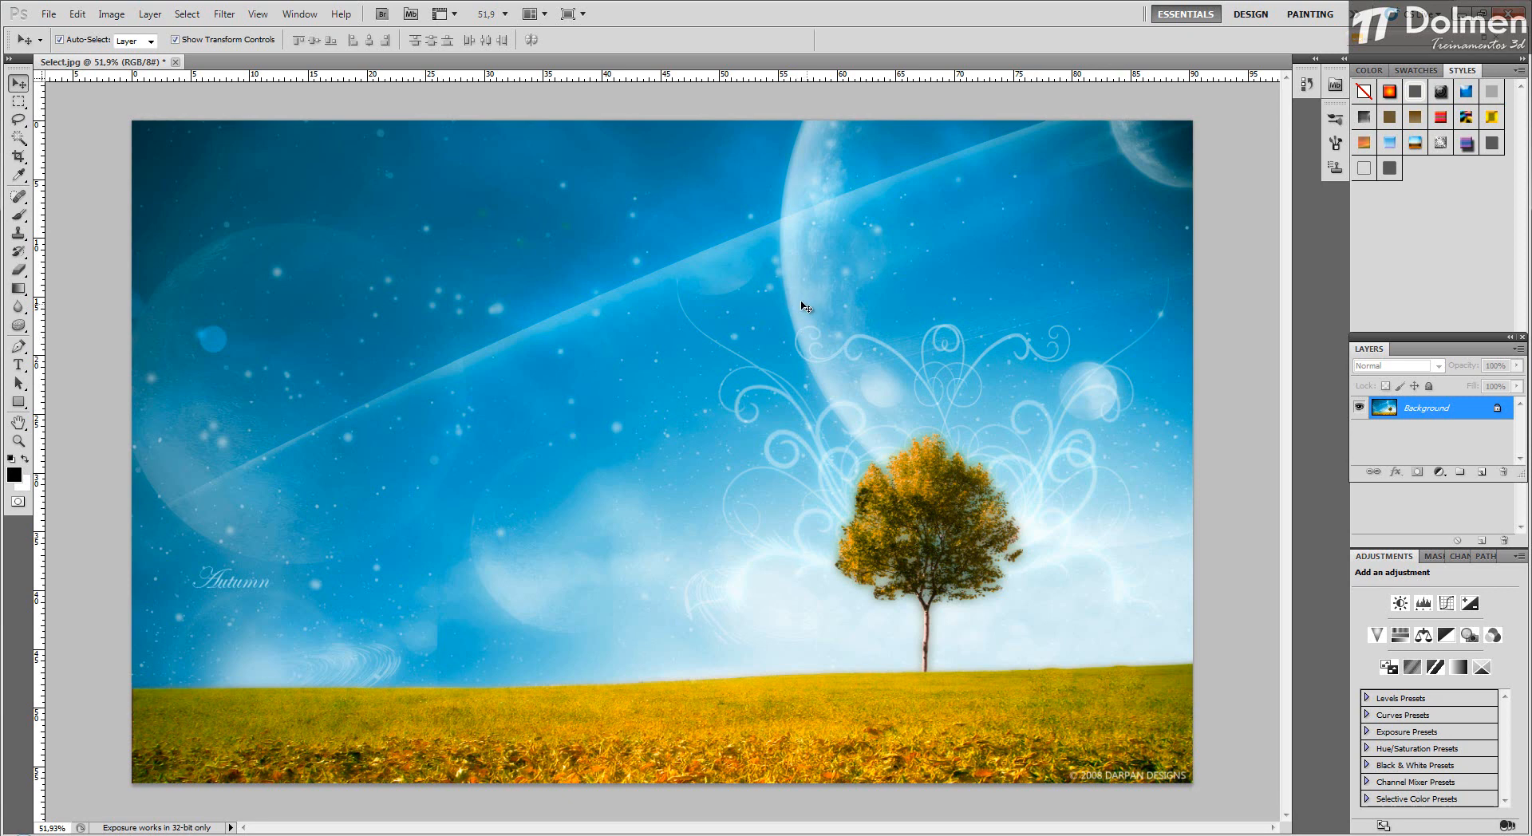
Draw a large circular selection in the left part of the sky with the Elliptical Marquee tool.
{"action": "left_click", "coordinate": [21, 105]}
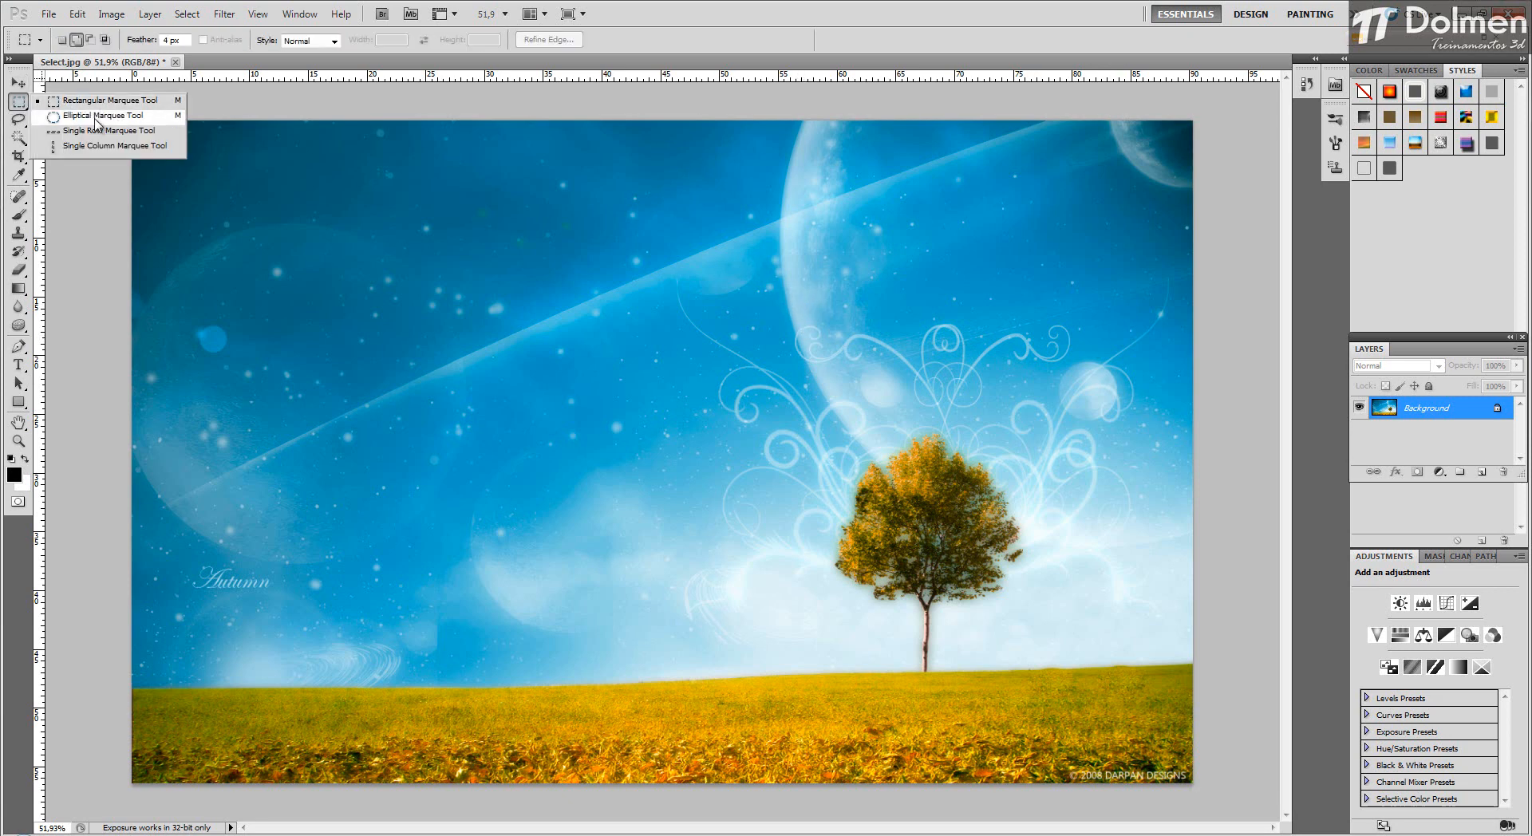
{"action": "left_click", "coordinate": [124, 119]}
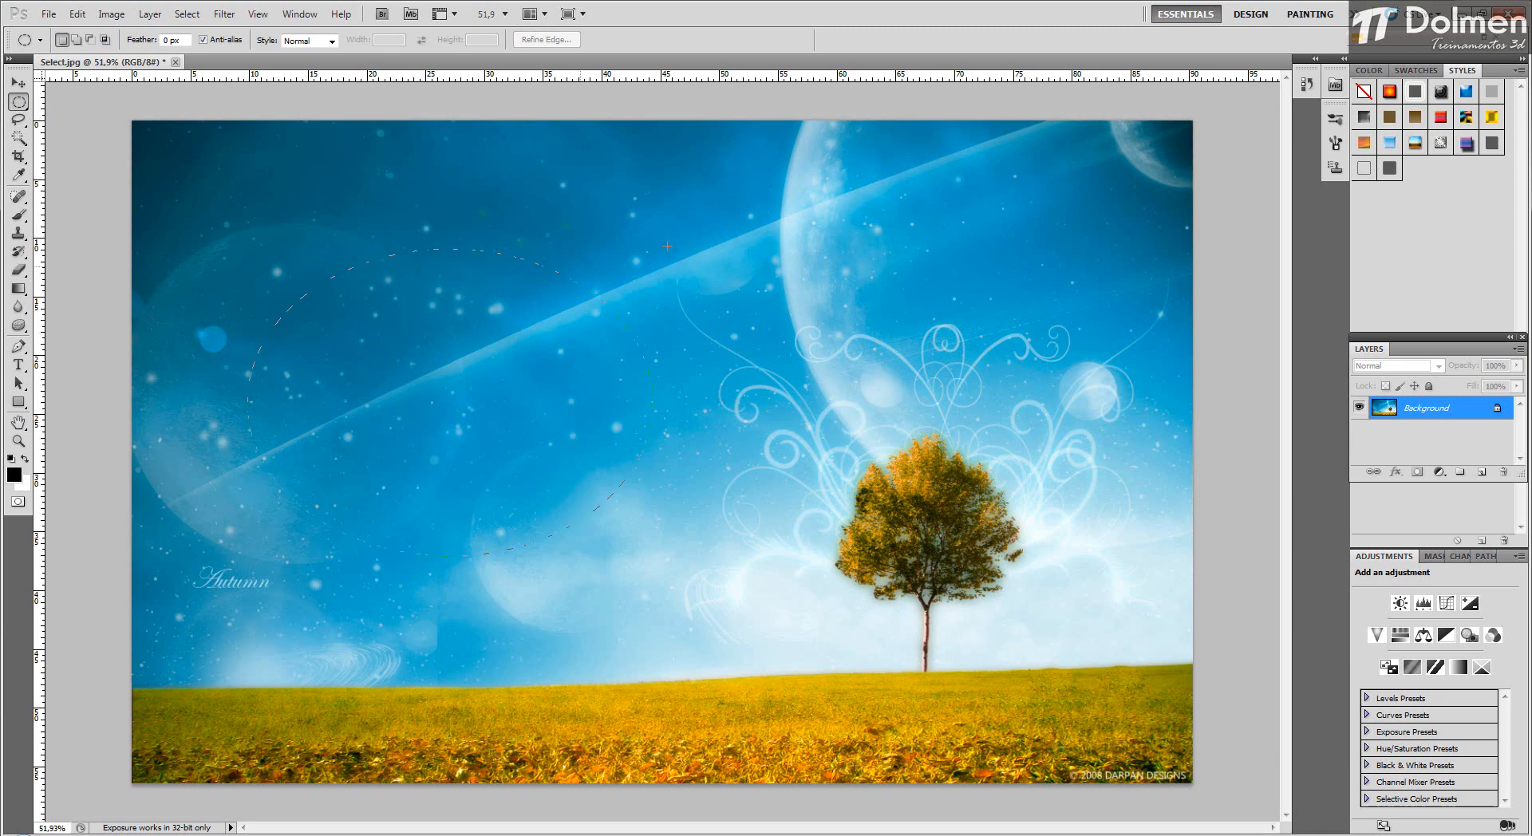
{"action": "left_click_drag", "start_coordinate": [623, 196], "coordinate": [248, 554]}
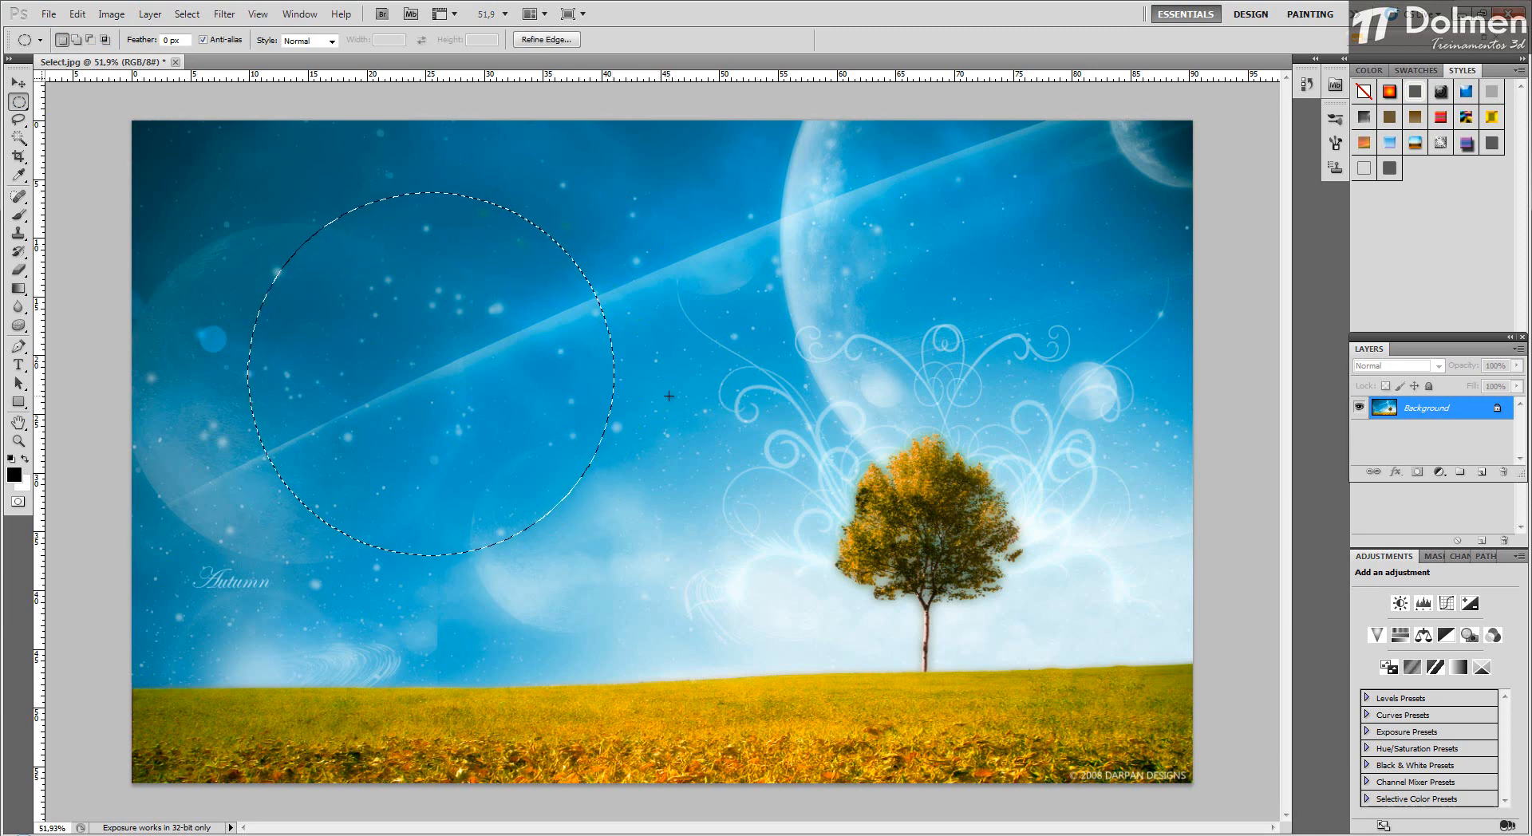
Move the circular selection outline over the tree, to the image's left edge, and back to the middle of the sky.
{"action": "left_click_drag", "start_coordinate": [596, 344], "coordinate": [683, 338]}
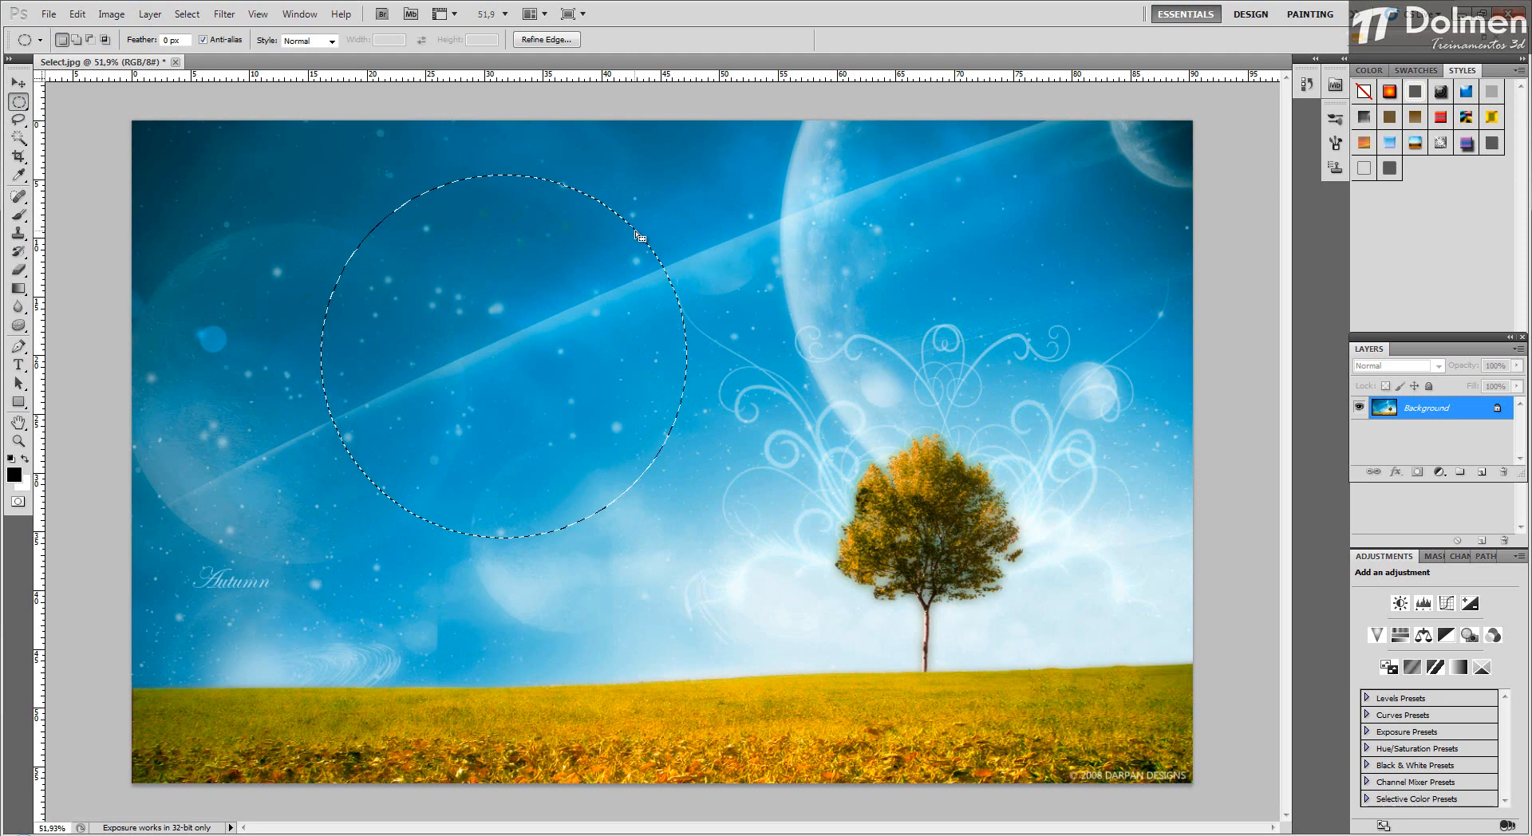
{"action": "left_click_drag", "start_coordinate": [636, 240], "coordinate": [1070, 407]}
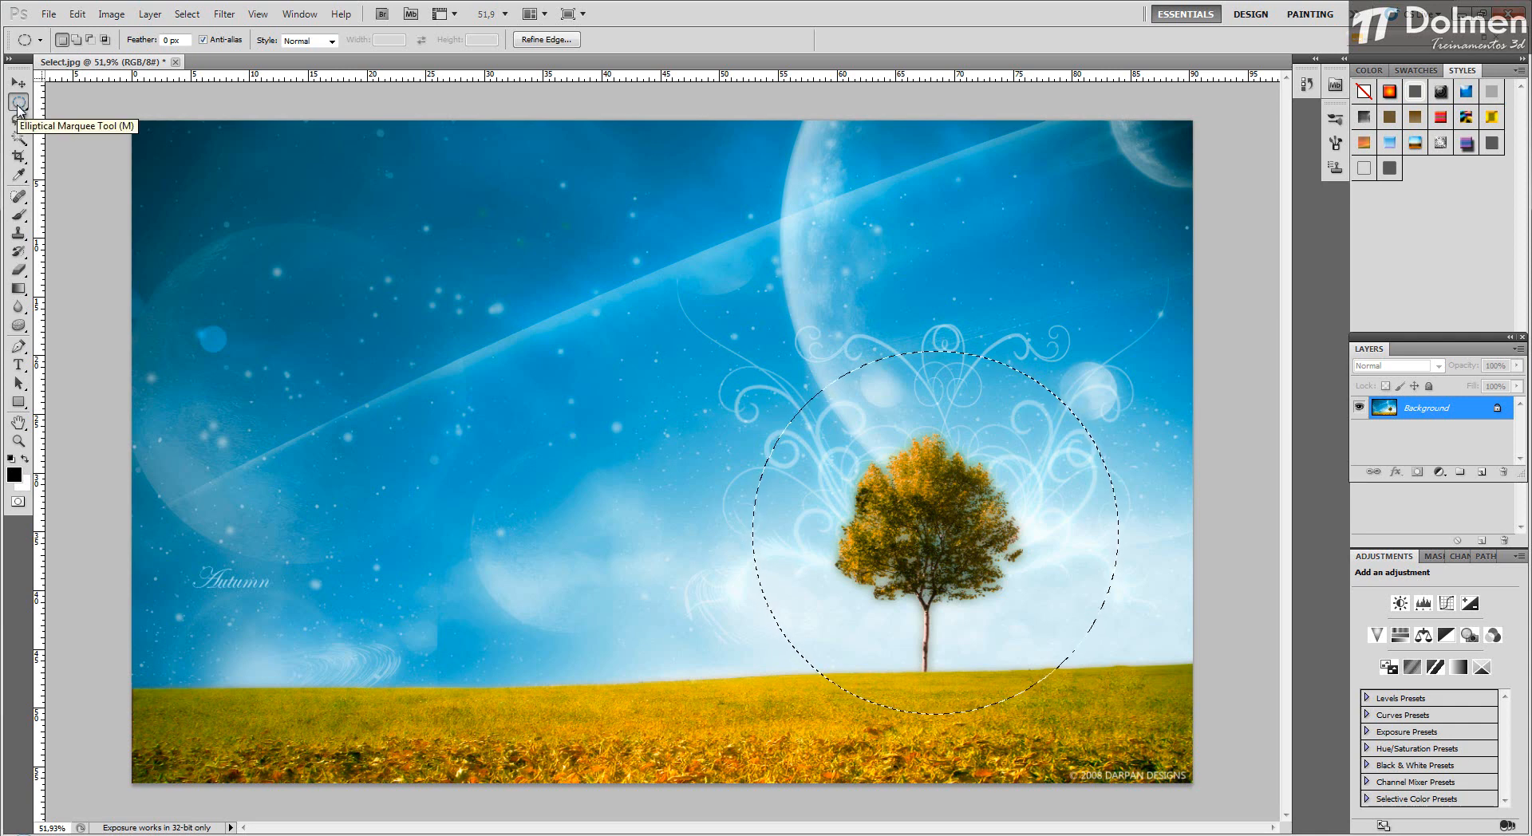
{"action": "left_click_drag", "start_coordinate": [1023, 380], "coordinate": [366, 256]}
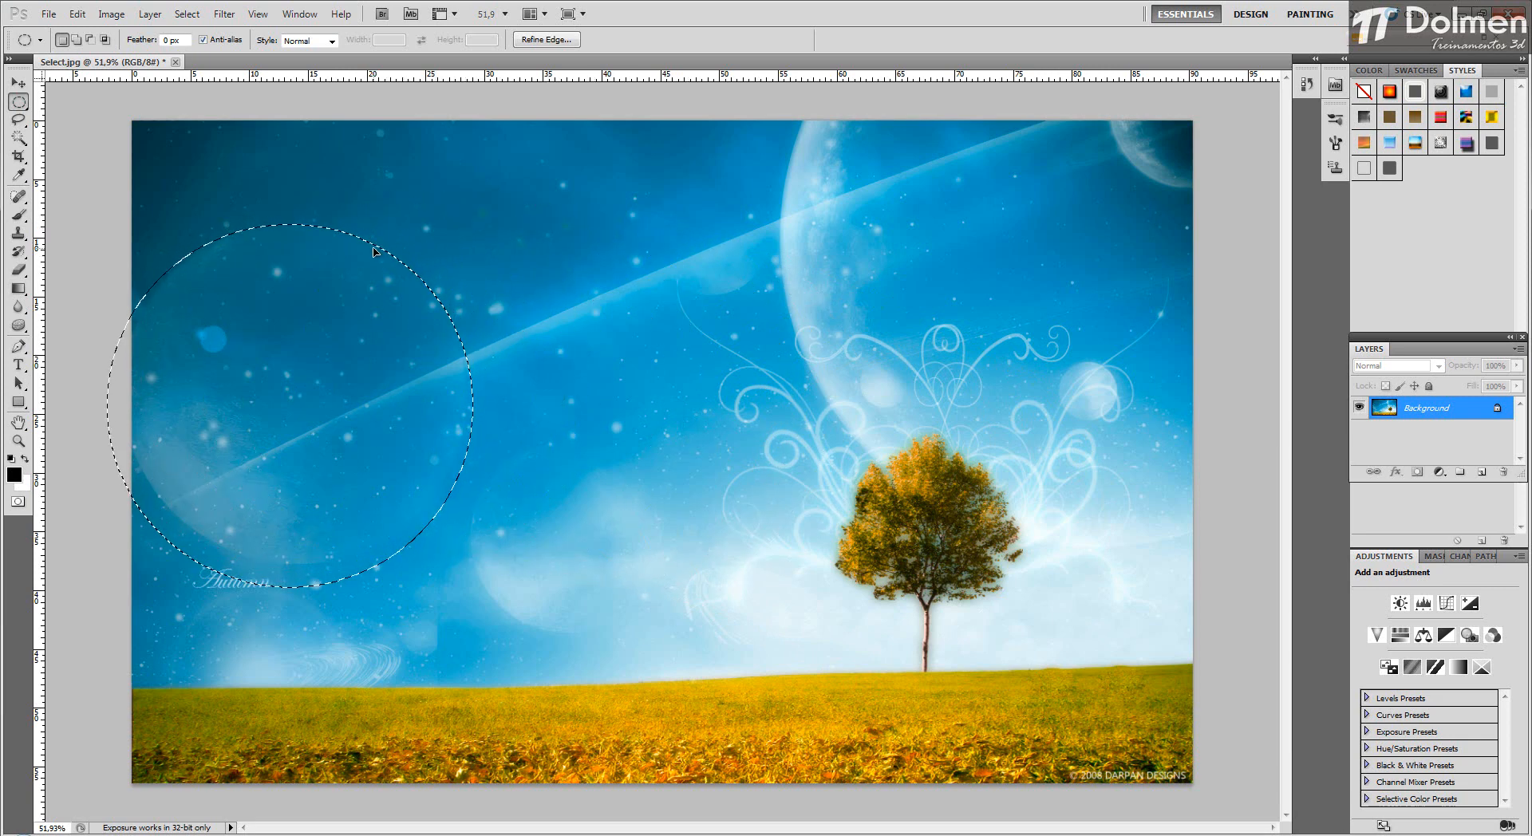
{"action": "left_click_drag", "start_coordinate": [472, 383], "coordinate": [737, 378]}
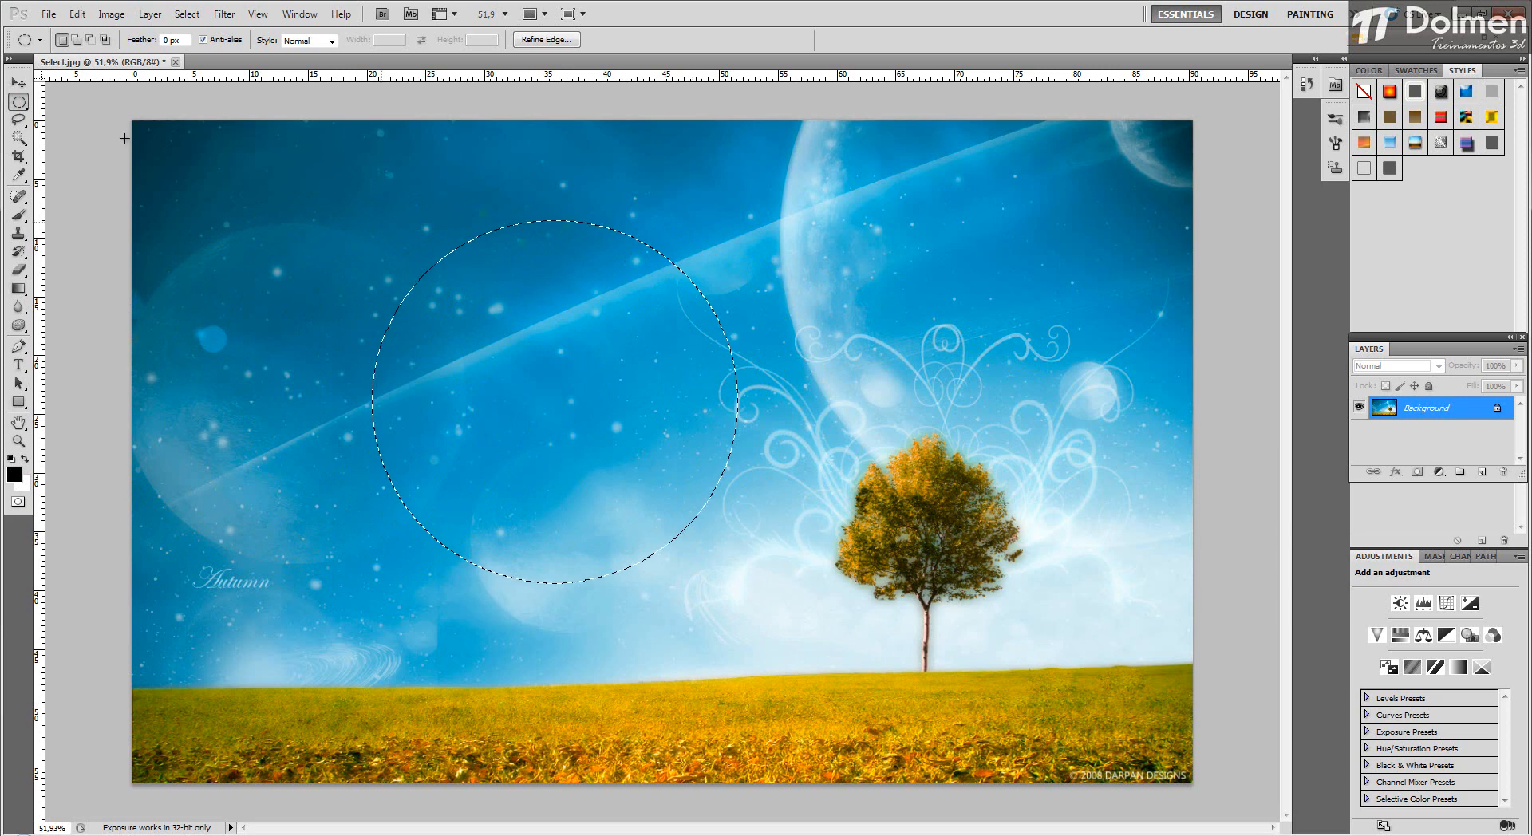
Move the circular piece of sky over the tree and then into the left part of the sky with the Move tool.
{"action": "left_click", "coordinate": [18, 84]}
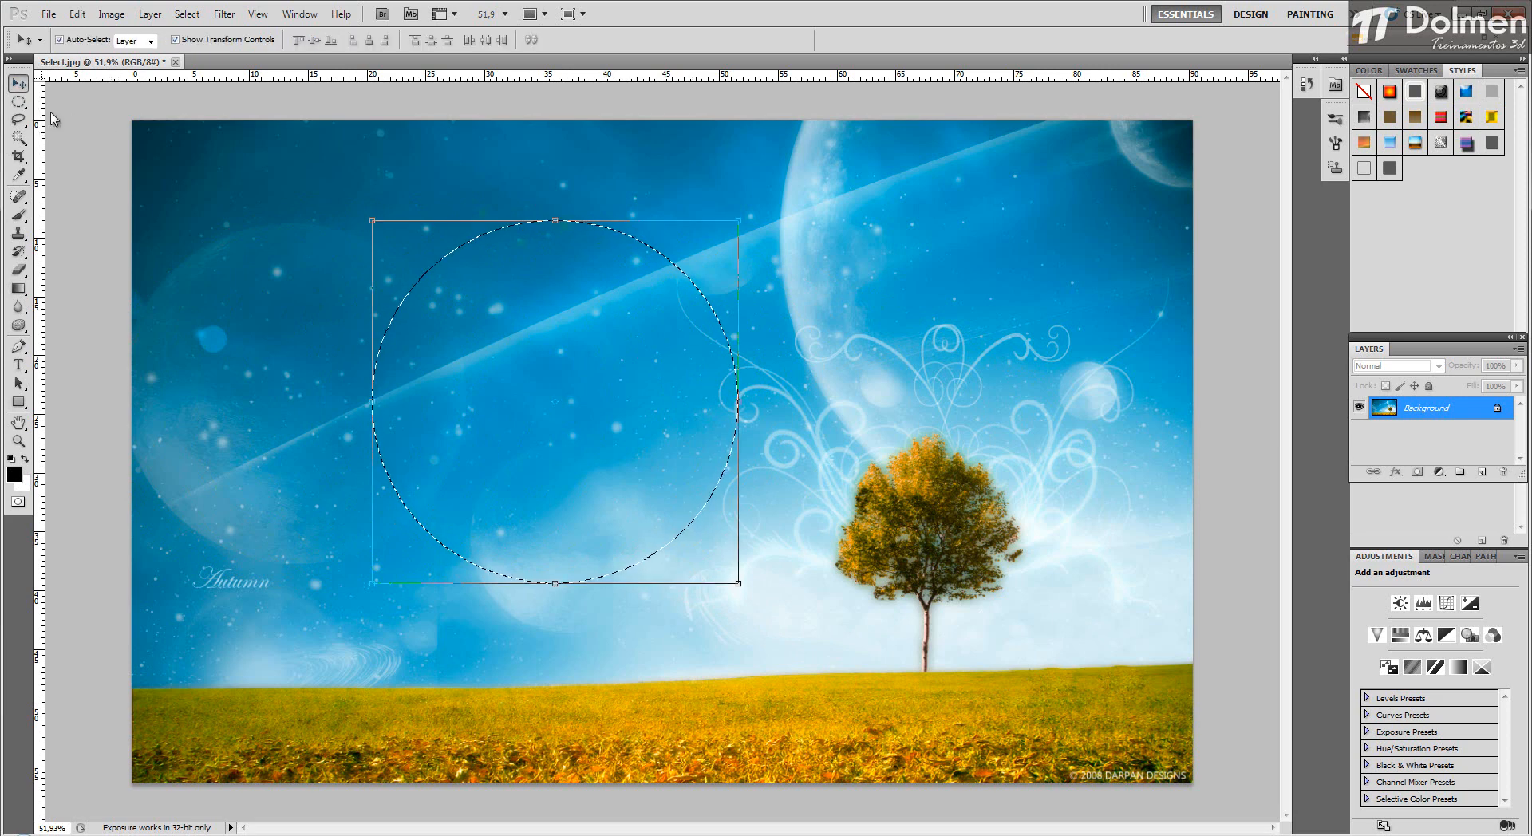
{"action": "left_click_drag", "start_coordinate": [577, 277], "coordinate": [923, 218]}
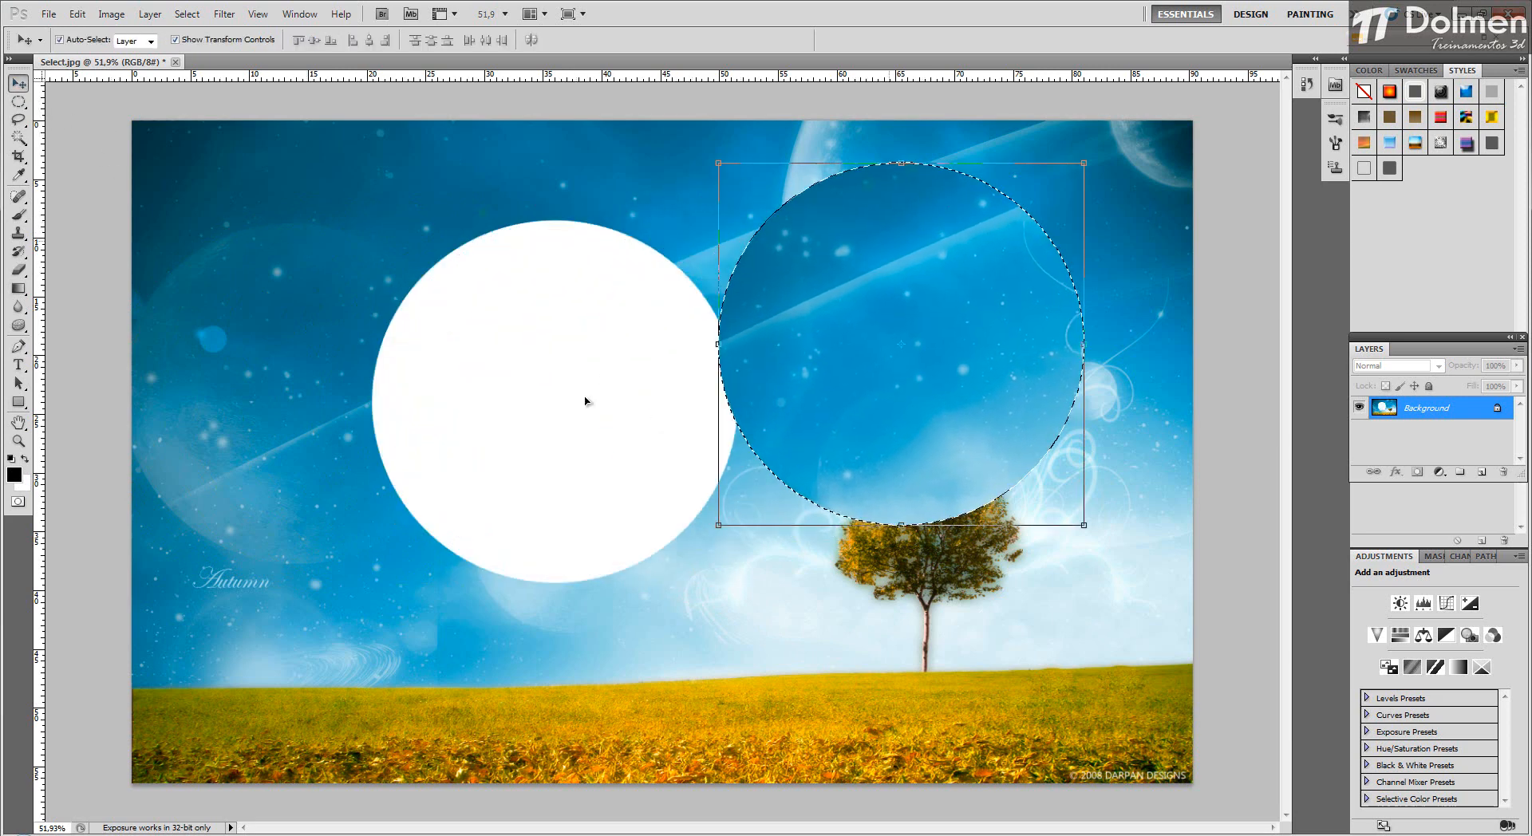
{"action": "left_click_drag", "start_coordinate": [748, 315], "coordinate": [256, 314]}
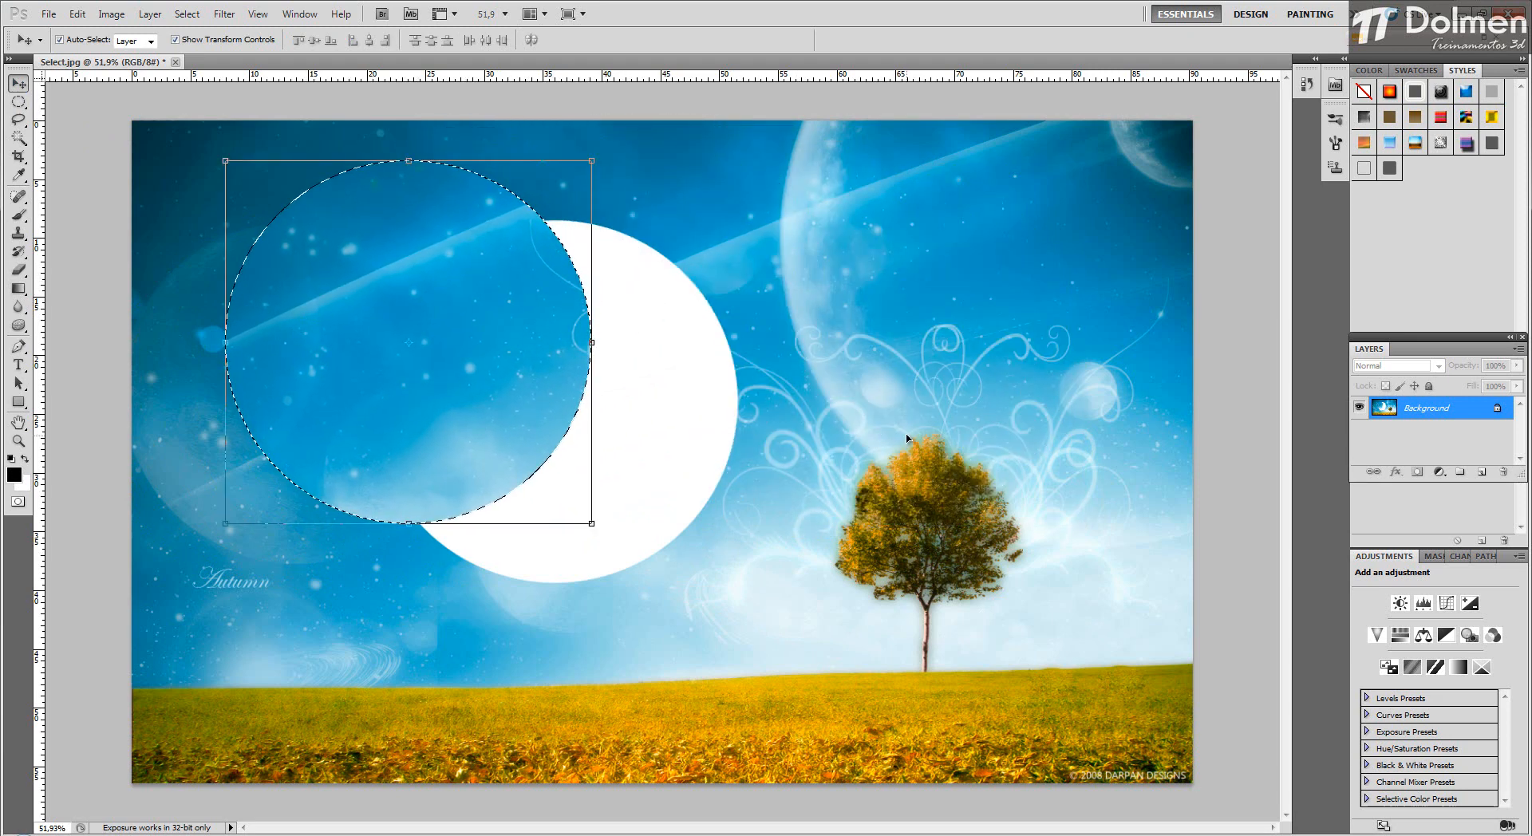
Undo the moves of the circular piece of sky and remove the circular selection.
{"action": "key", "text": "ctrl+alt+z"}
{"action": "key", "text": "ctrl+alt+z"}
{"action": "key", "text": "ctrl+alt+z"}
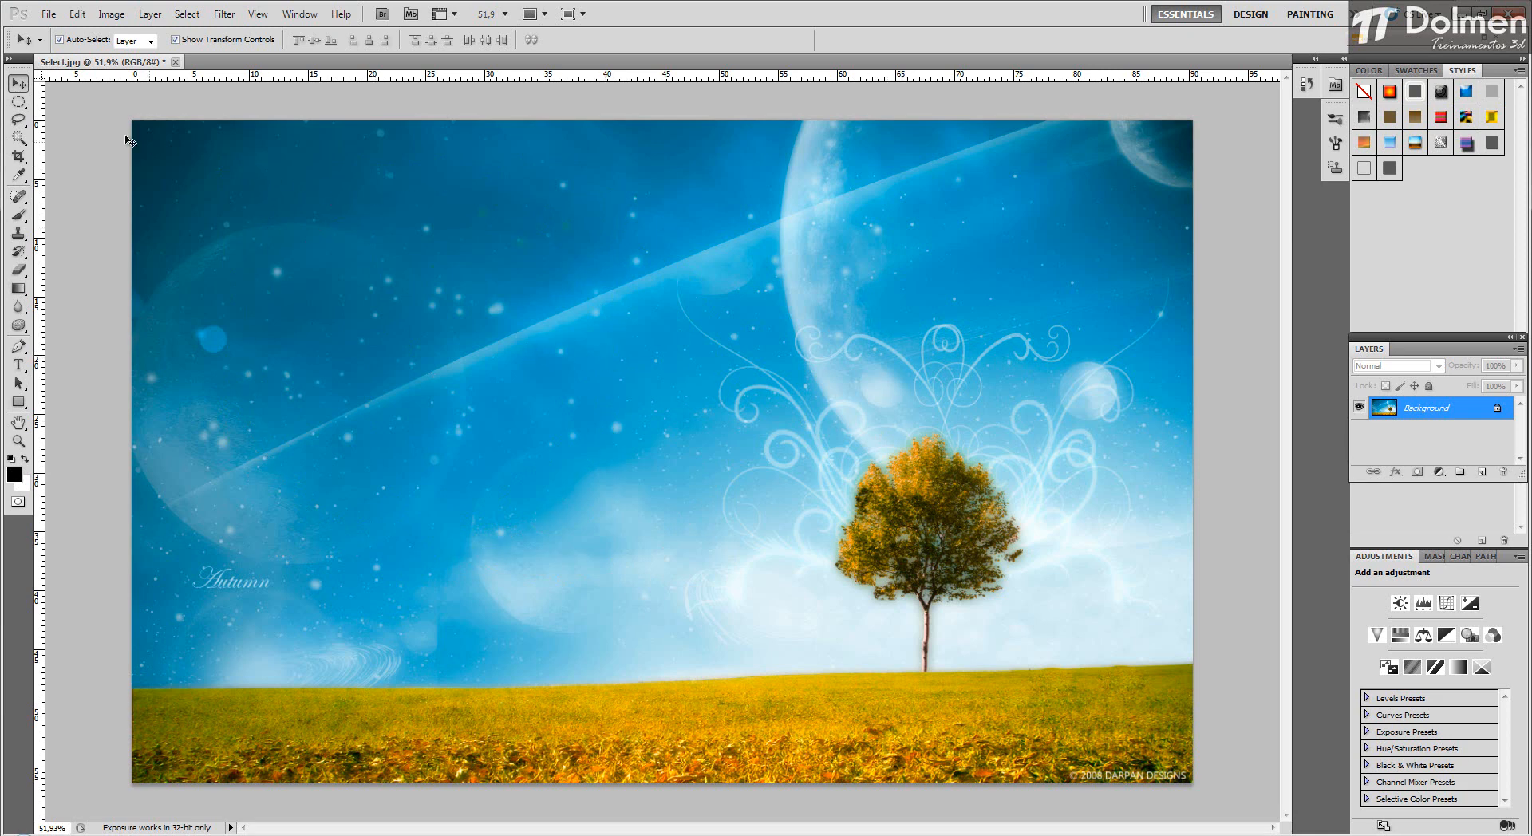
Select a single row of pixels across the sky above the tree with the Single Row Marquee tool.
{"action": "left_click", "coordinate": [19, 103]}
{"action": "left_click", "coordinate": [88, 100]}
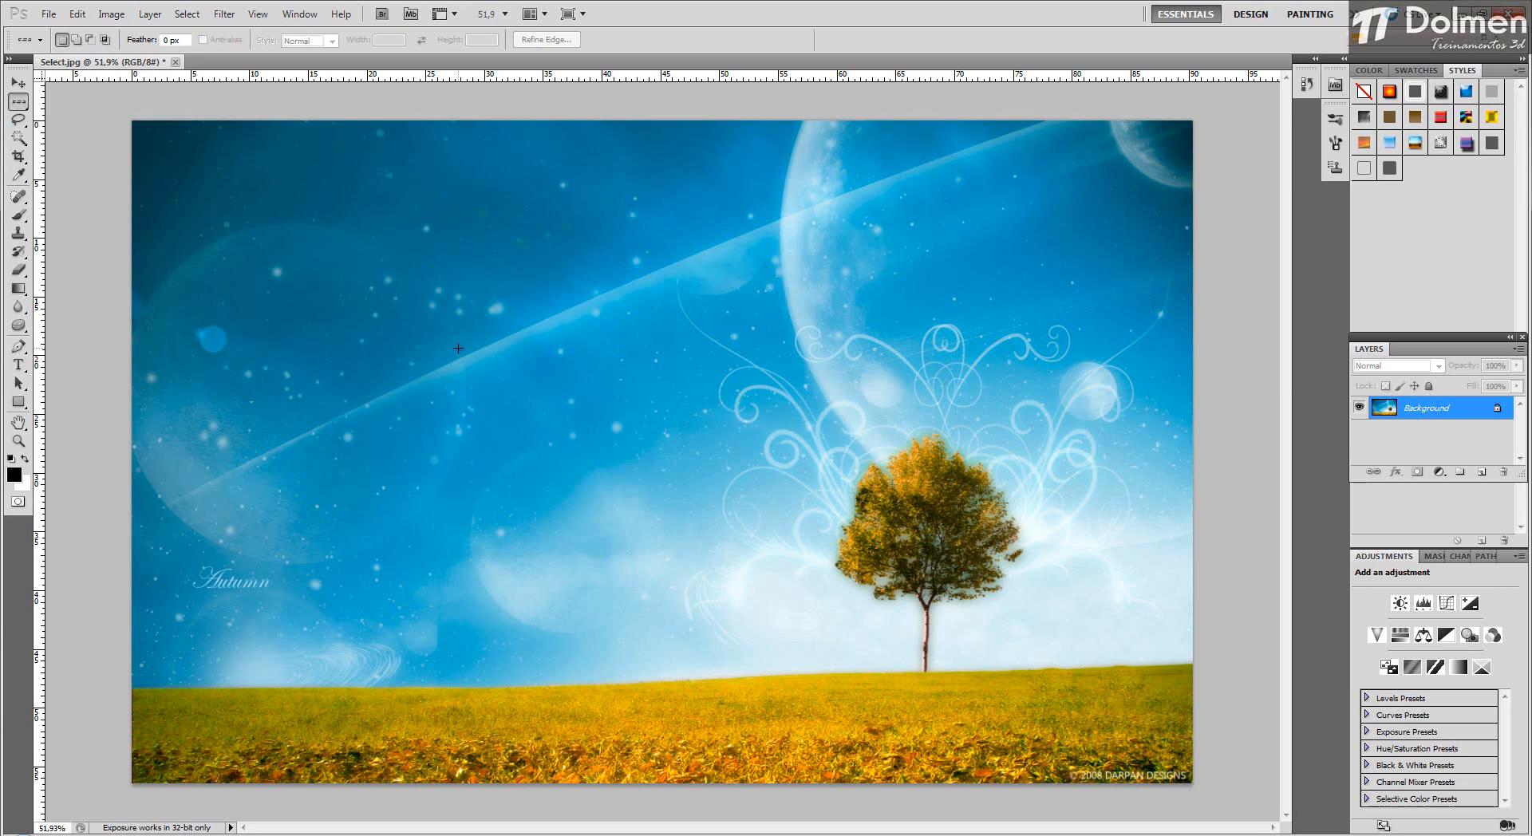
{"action": "left_click", "coordinate": [730, 398]}
{"action": "left_click_drag", "start_coordinate": [737, 269], "coordinate": [710, 339]}
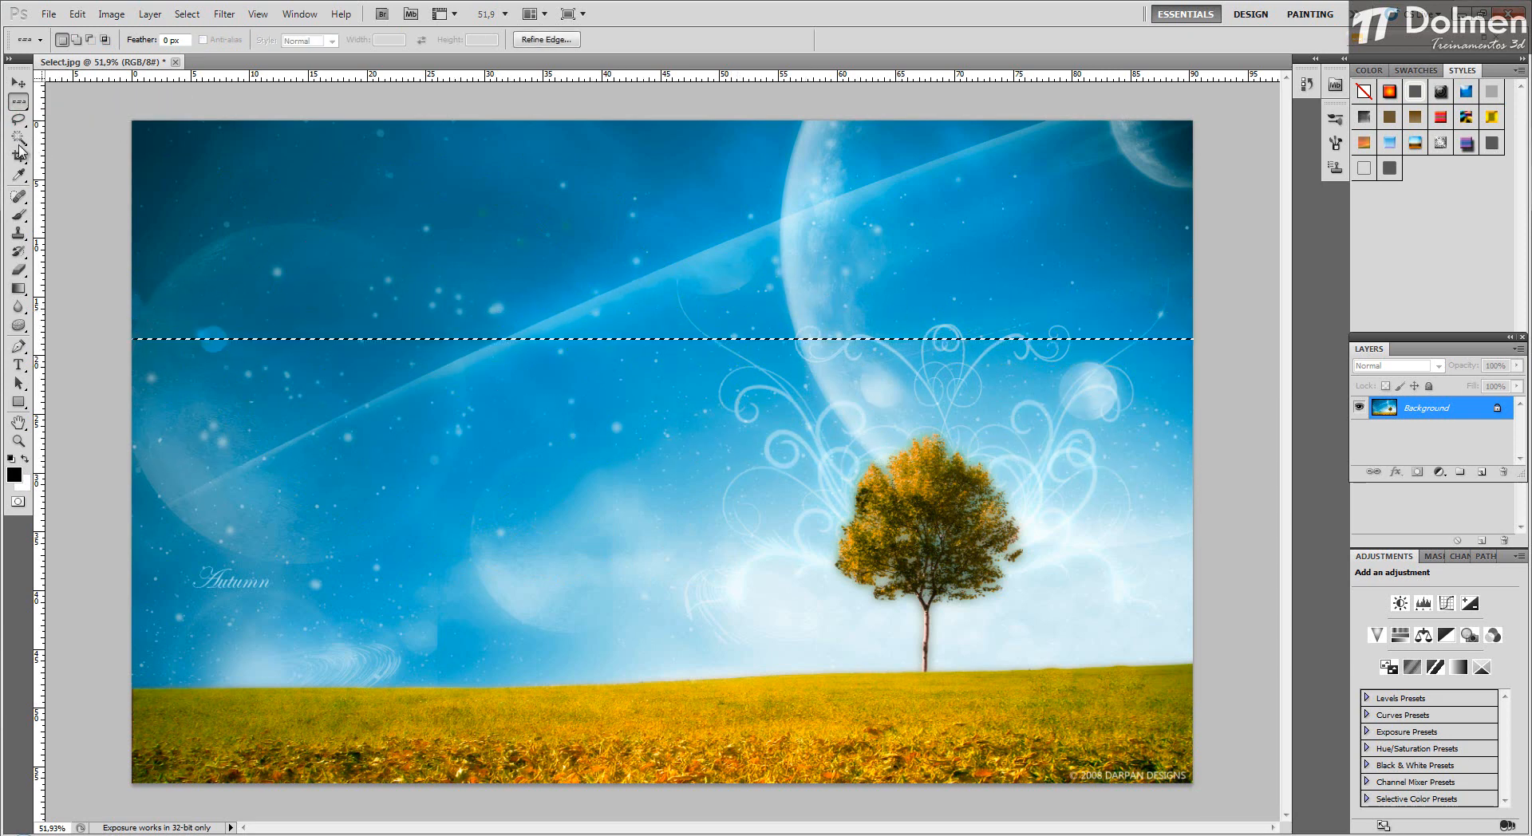
Select a single column of pixels left of the image's center with the Single Column Marquee tool, then activate the Move tool.
{"action": "left_click", "coordinate": [18, 103]}
{"action": "left_click", "coordinate": [107, 146]}
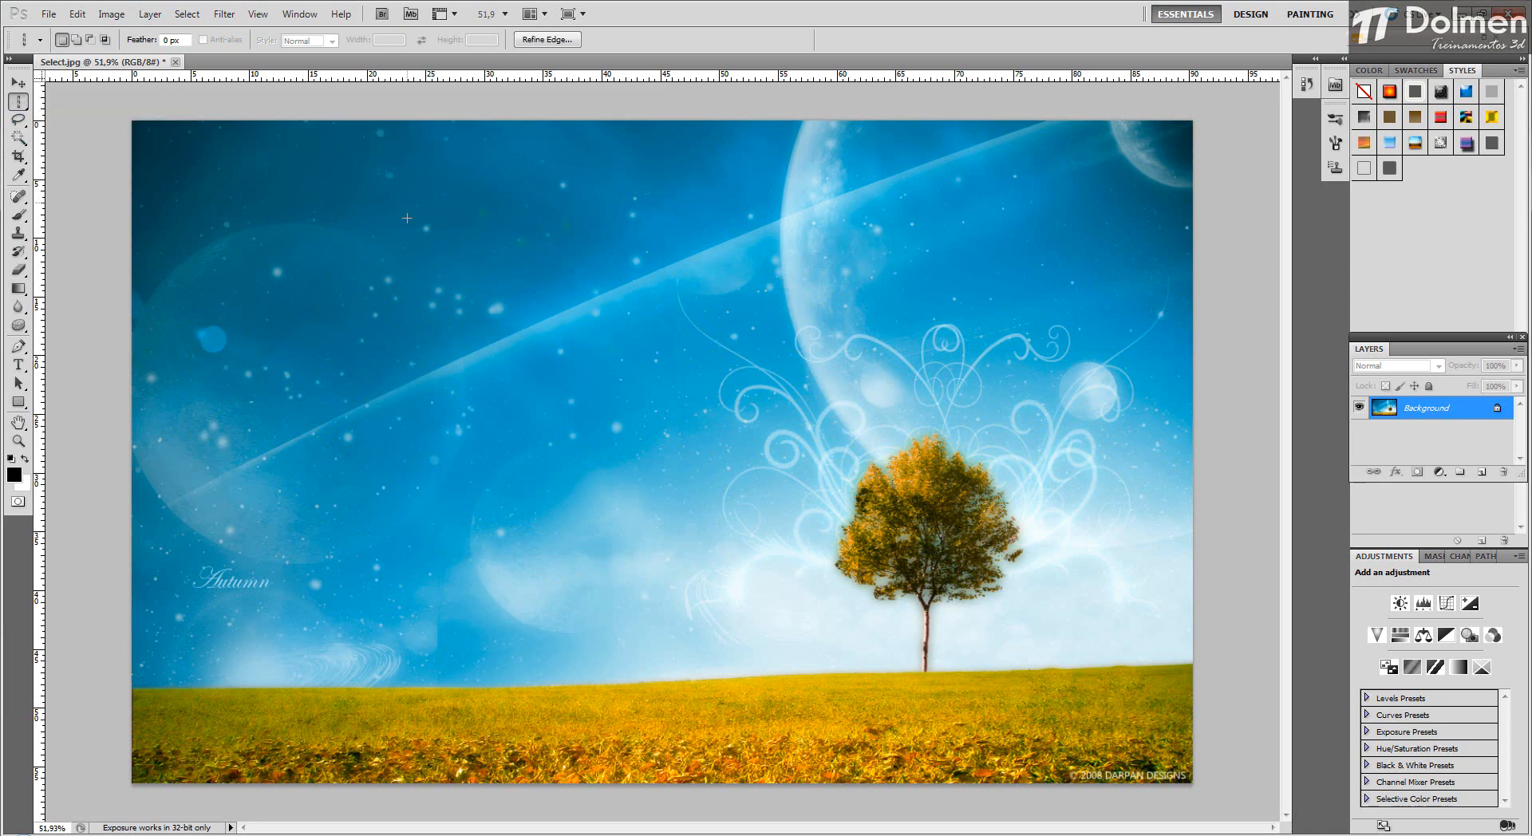
{"action": "left_click", "coordinate": [482, 487]}
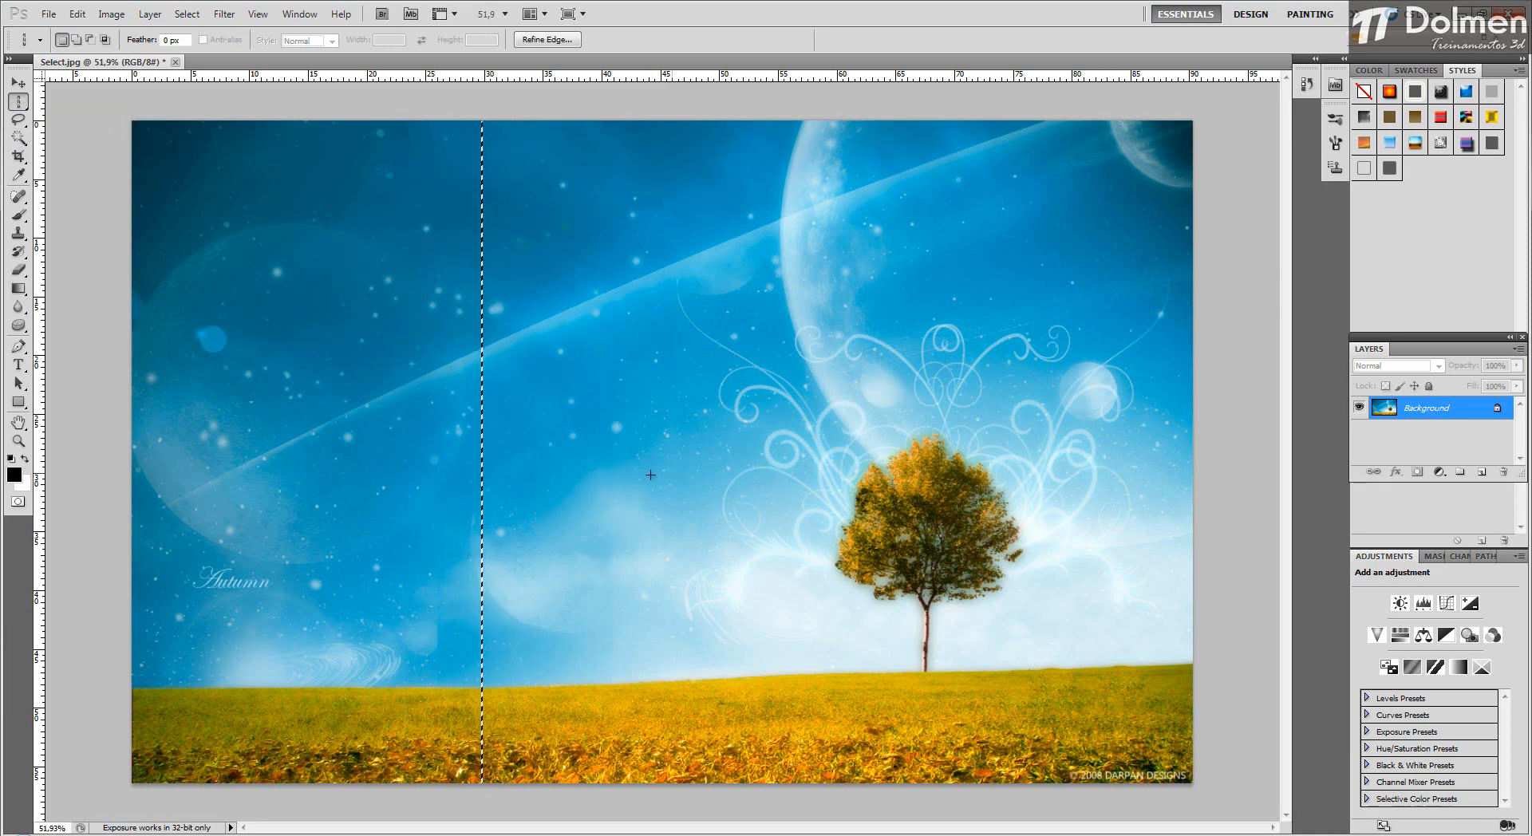
{"action": "left_click", "coordinate": [18, 83]}
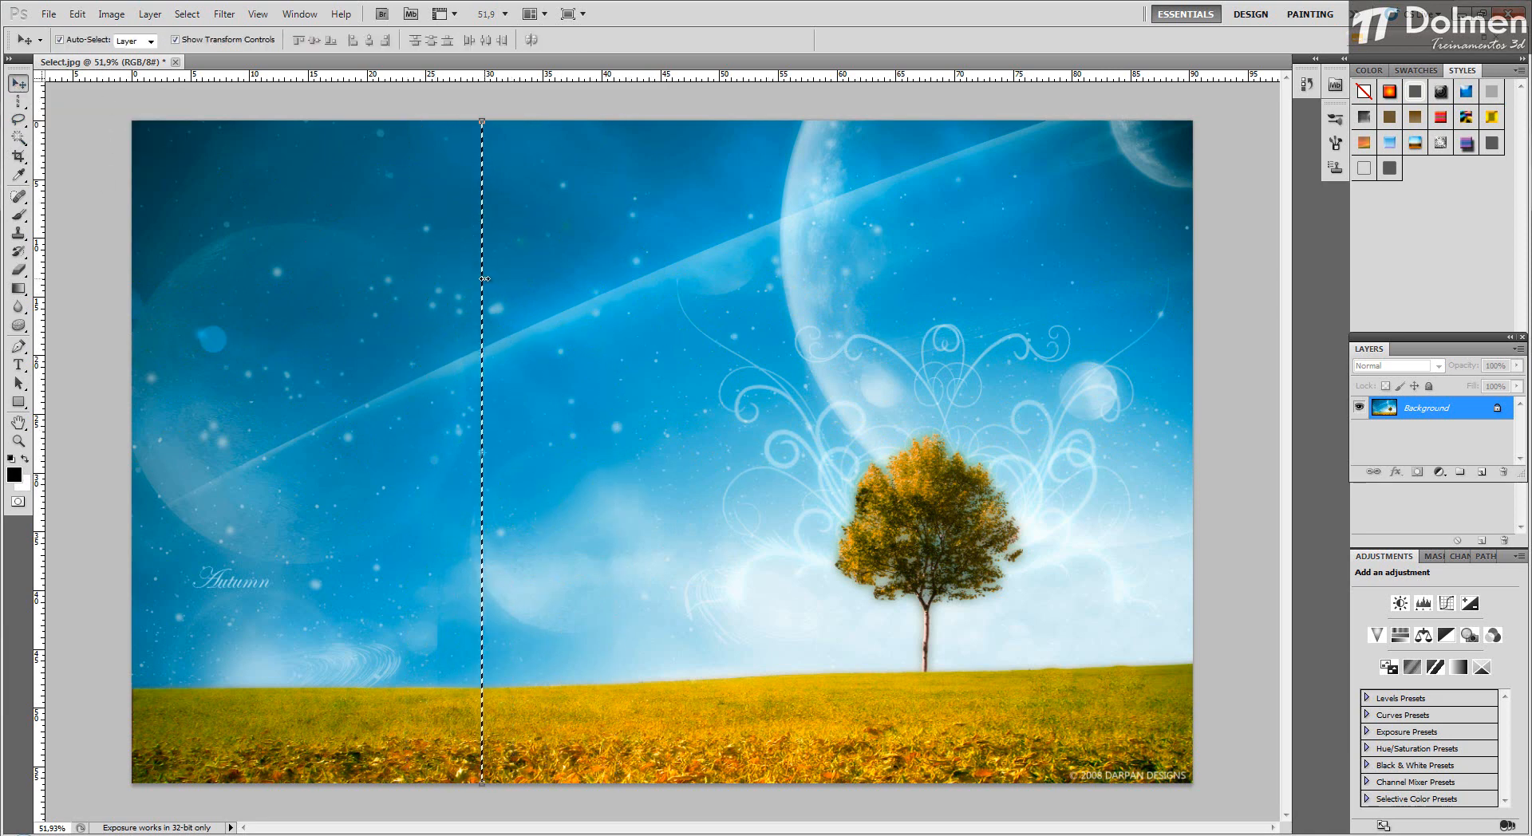
Try stretching the selected single pixel column sideways with Free Transform, over the tree and most of the remaining image.
{"action": "key", "text": "ctrl+t"}
{"action": "left_click_drag", "start_coordinate": [483, 287], "coordinate": [1120, 433]}
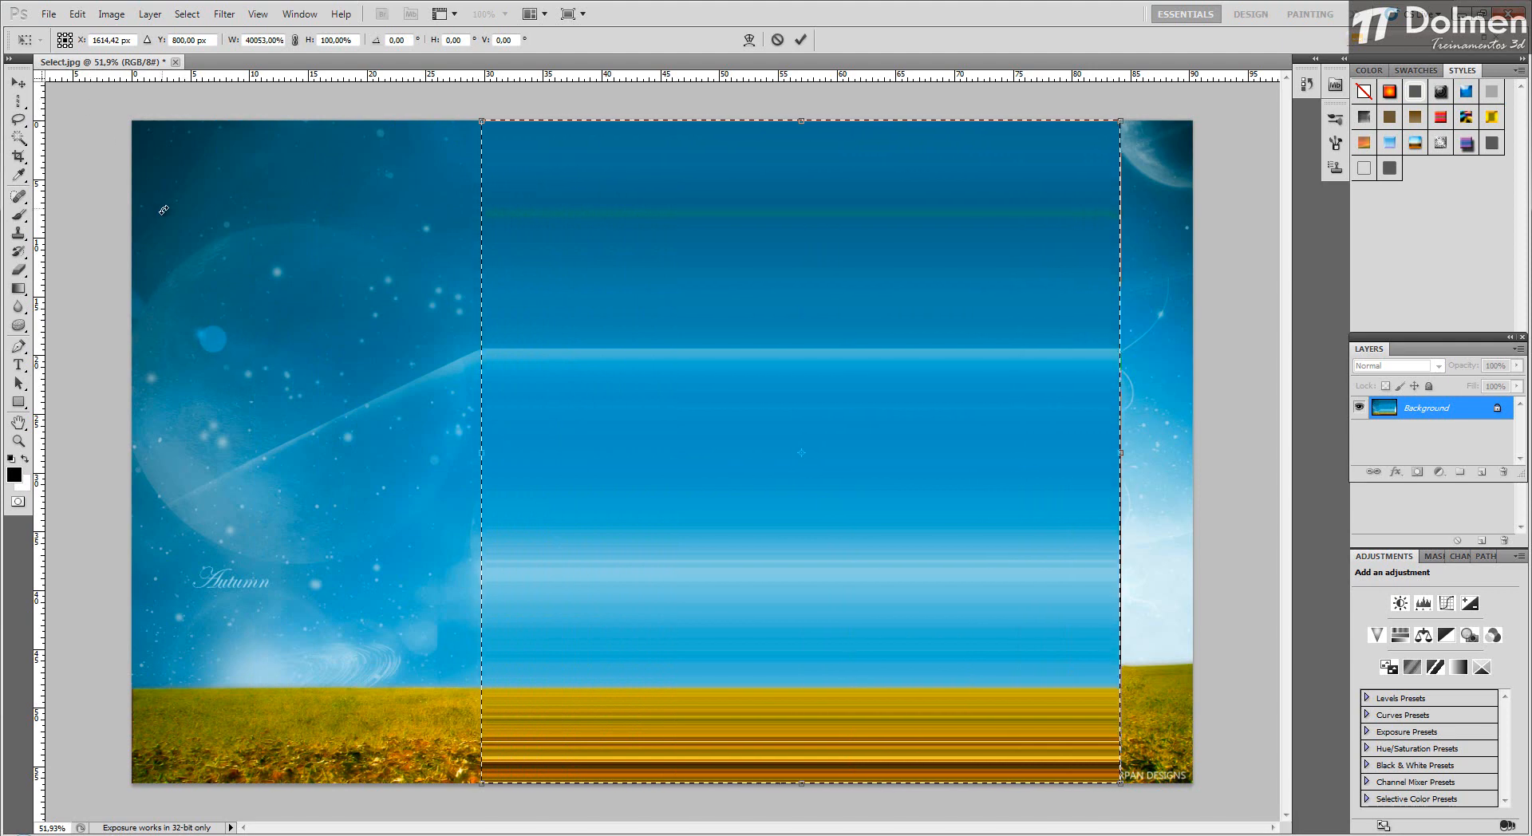
{"action": "key", "text": "Escape"}
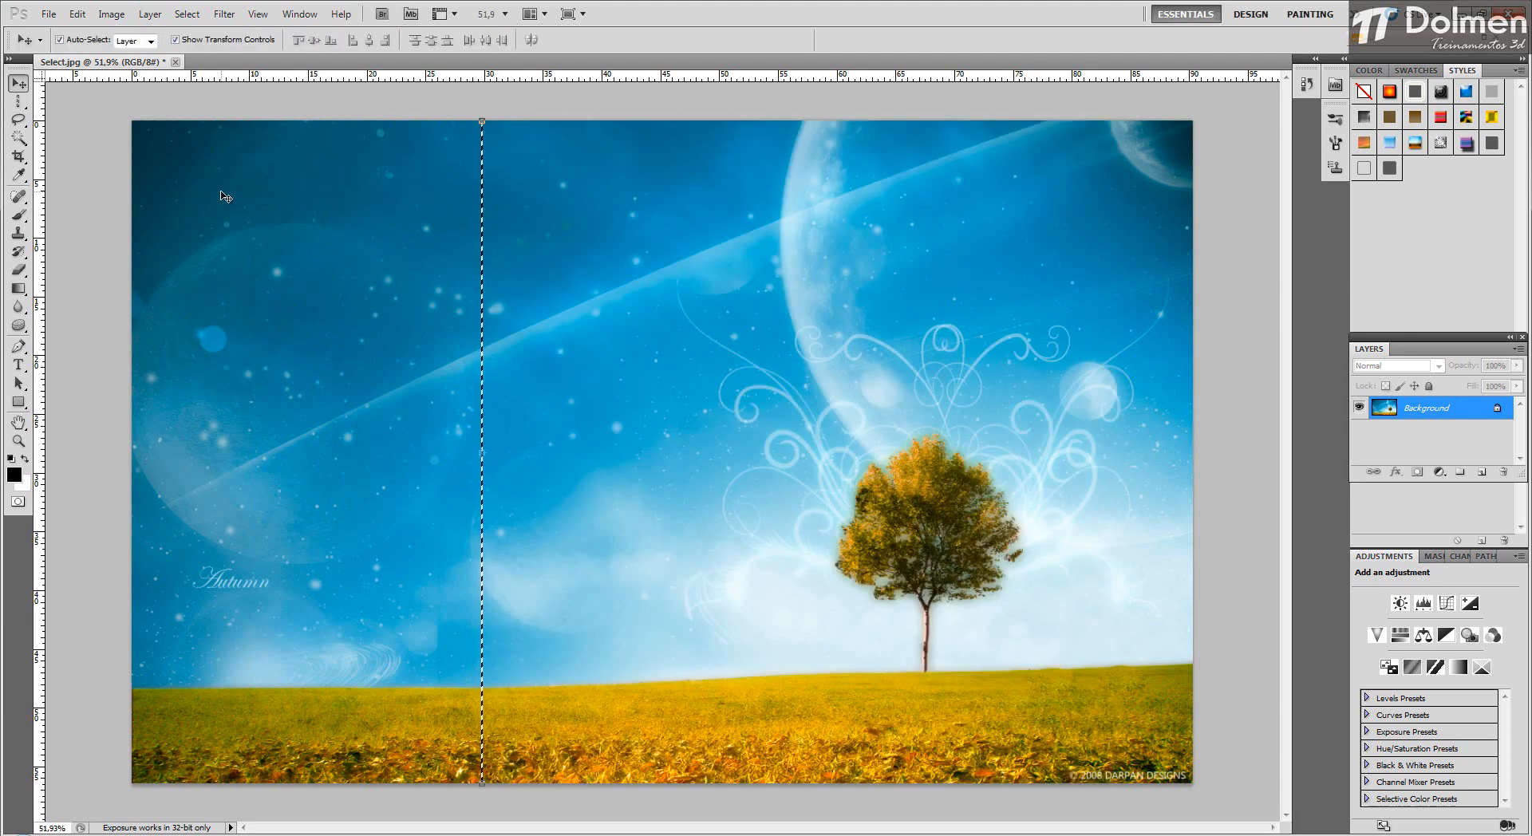
Remove the single column selection and switch to the Rectangular Marquee tool.
{"action": "key", "text": "ctrl+z"}
{"action": "key", "text": "ctrl+d"}
{"action": "left_click", "coordinate": [19, 102]}
{"action": "right_click", "coordinate": [19, 104]}
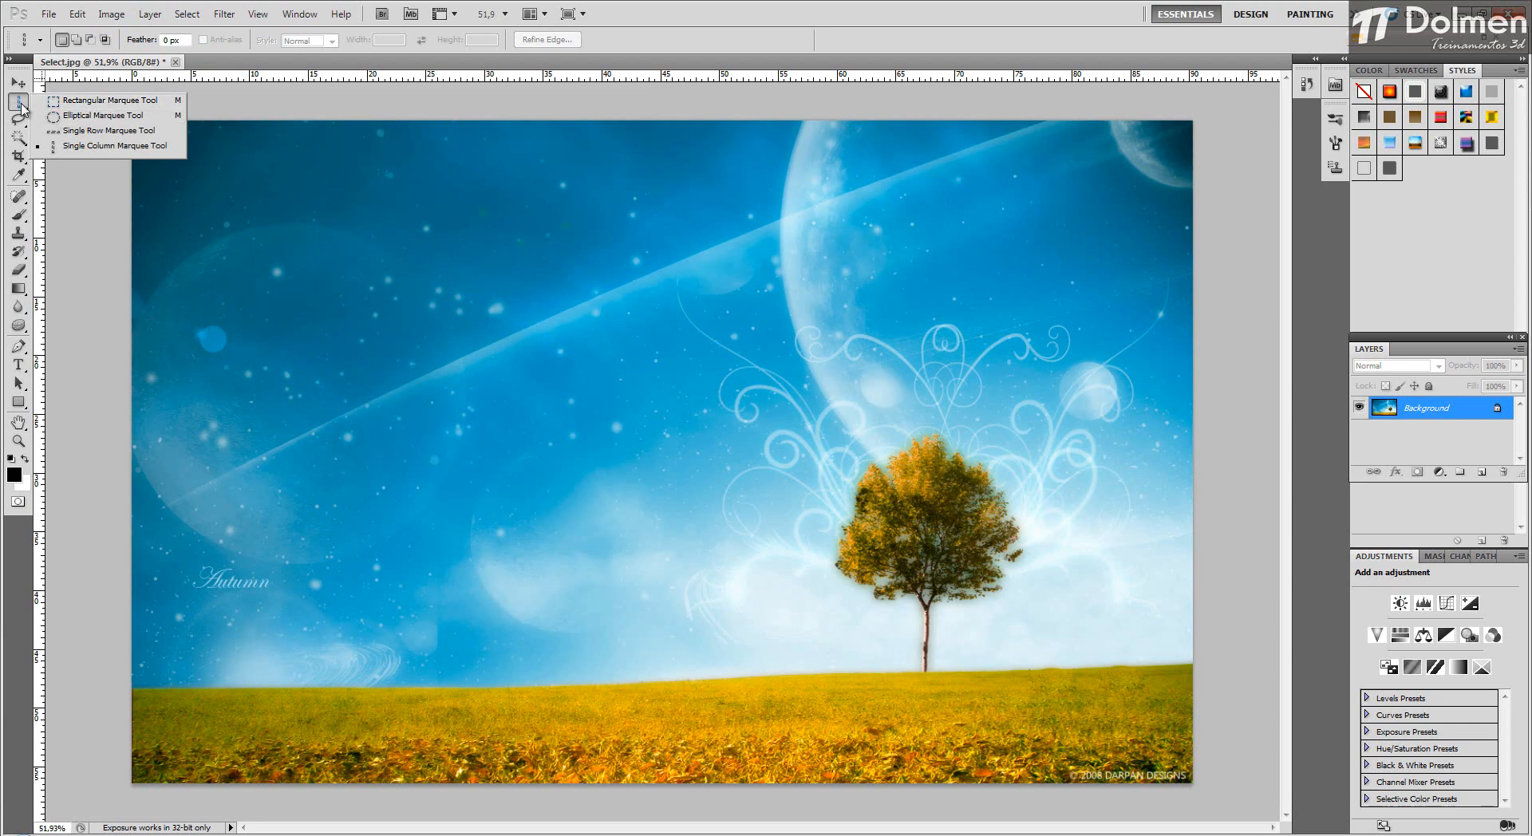
{"action": "left_click", "coordinate": [79, 101]}
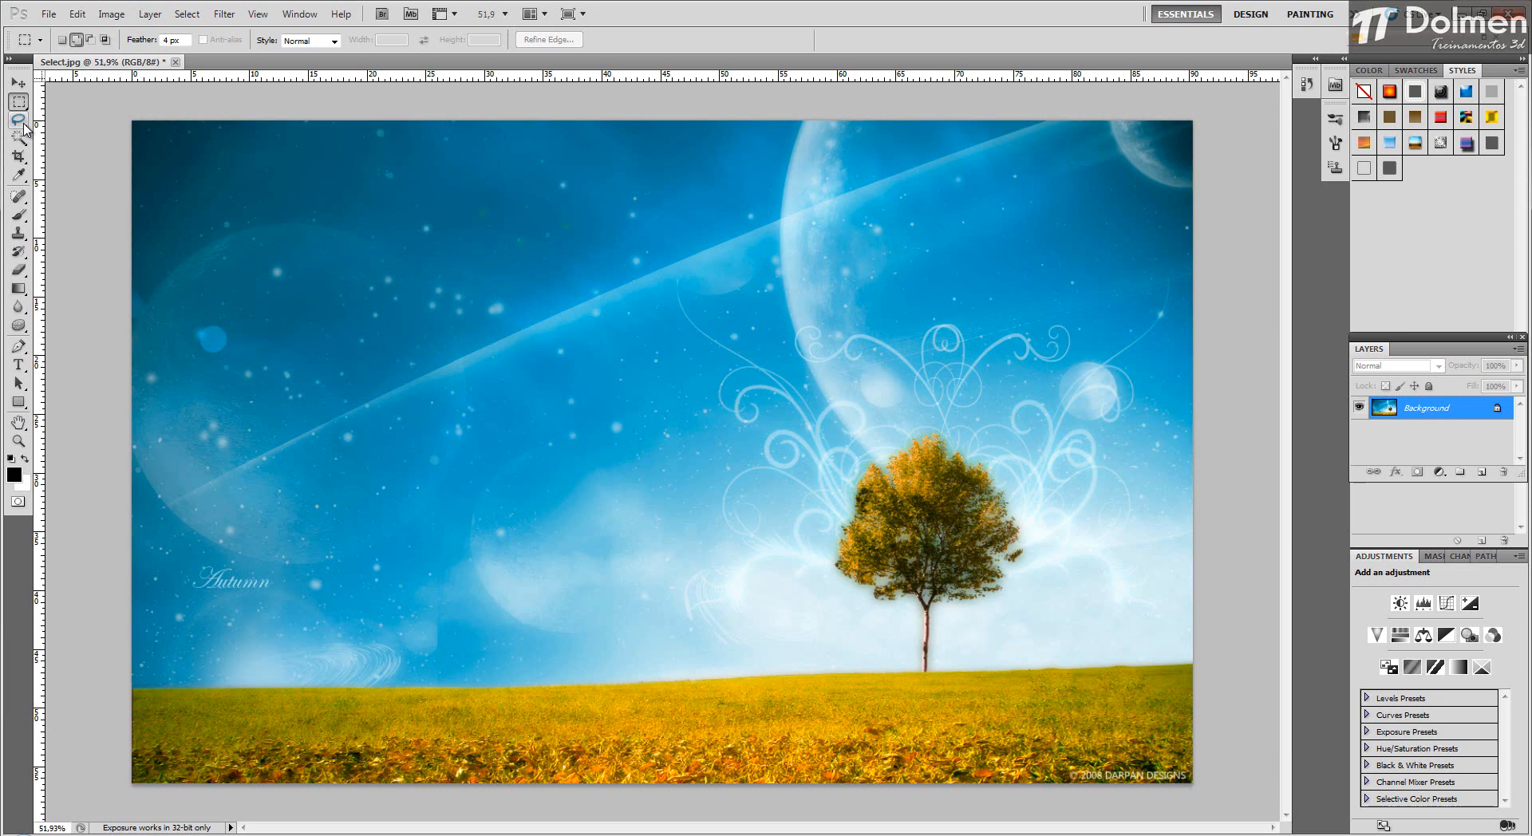
Trace a freehand selection around the large faint planet in the left part of the sky with the Lasso tool.
{"action": "left_click", "coordinate": [25, 125]}
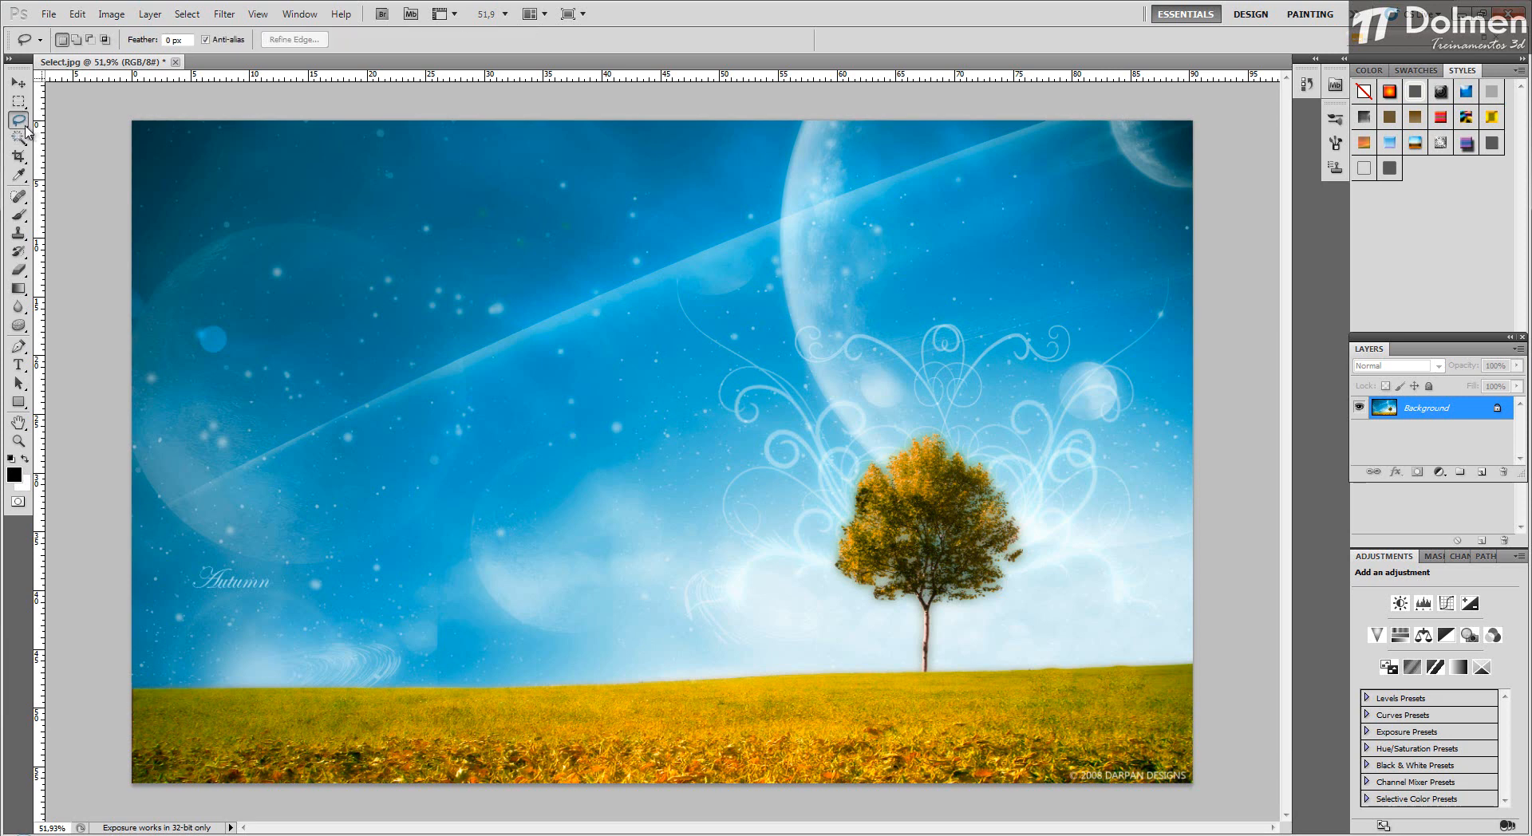
{"action": "right_click", "coordinate": [26, 126]}
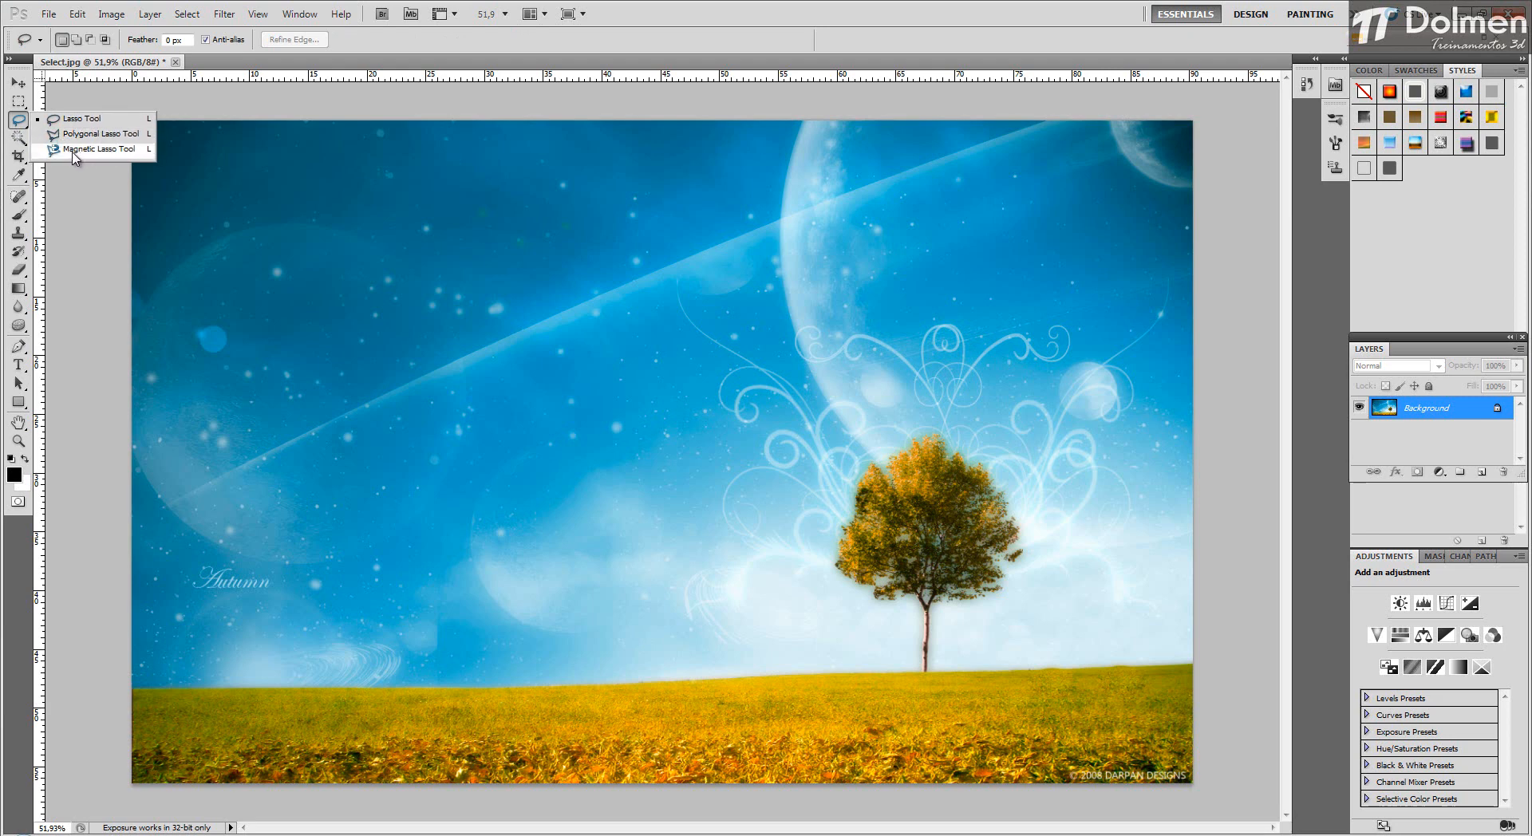
{"action": "left_click", "coordinate": [20, 124]}
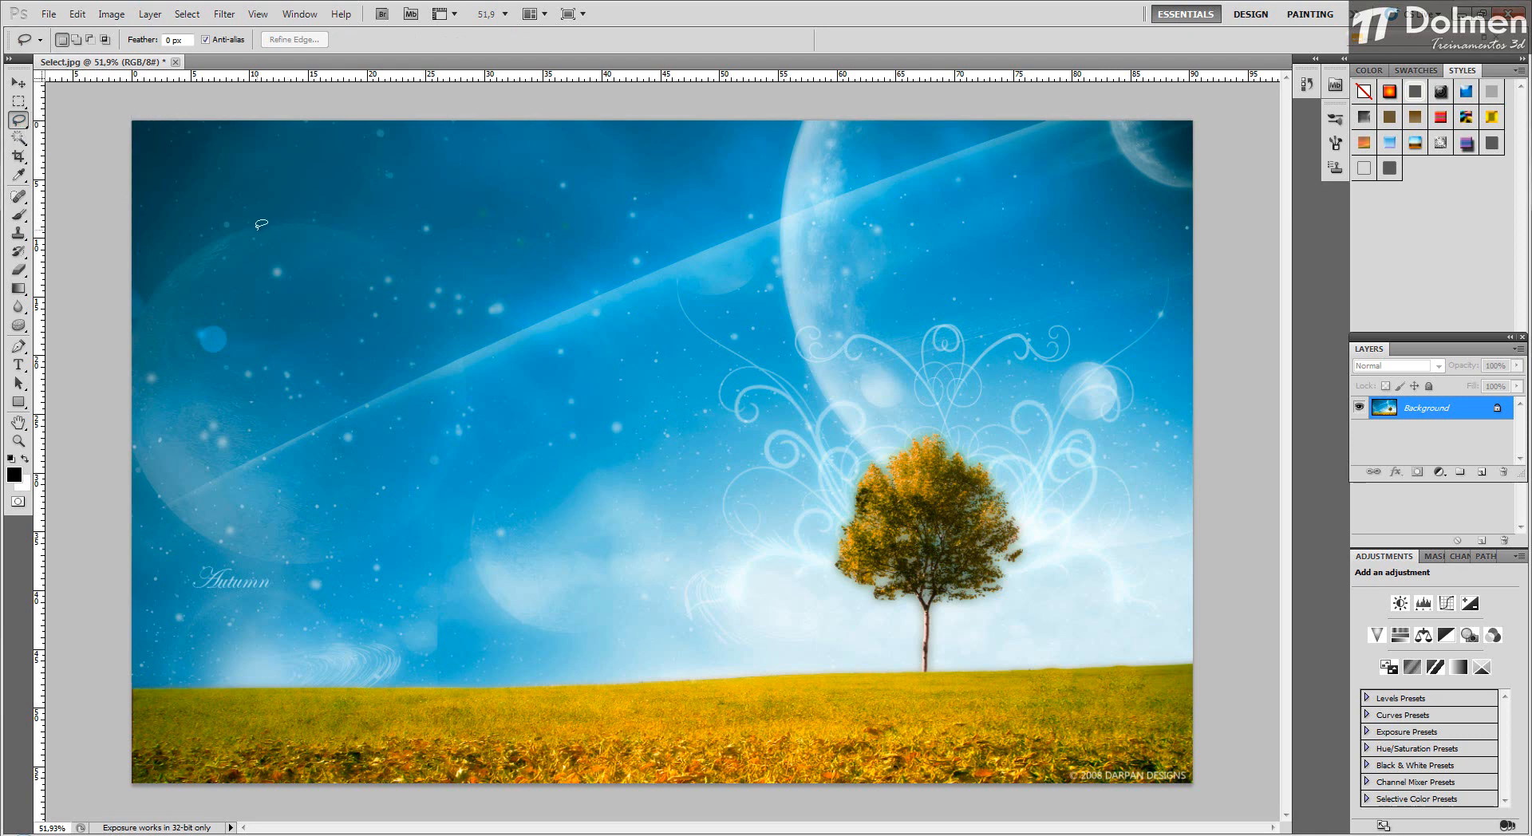
{"action": "scroll", "coordinate": [180, 270], "scroll_direction": "up", "scroll_amount": 3}
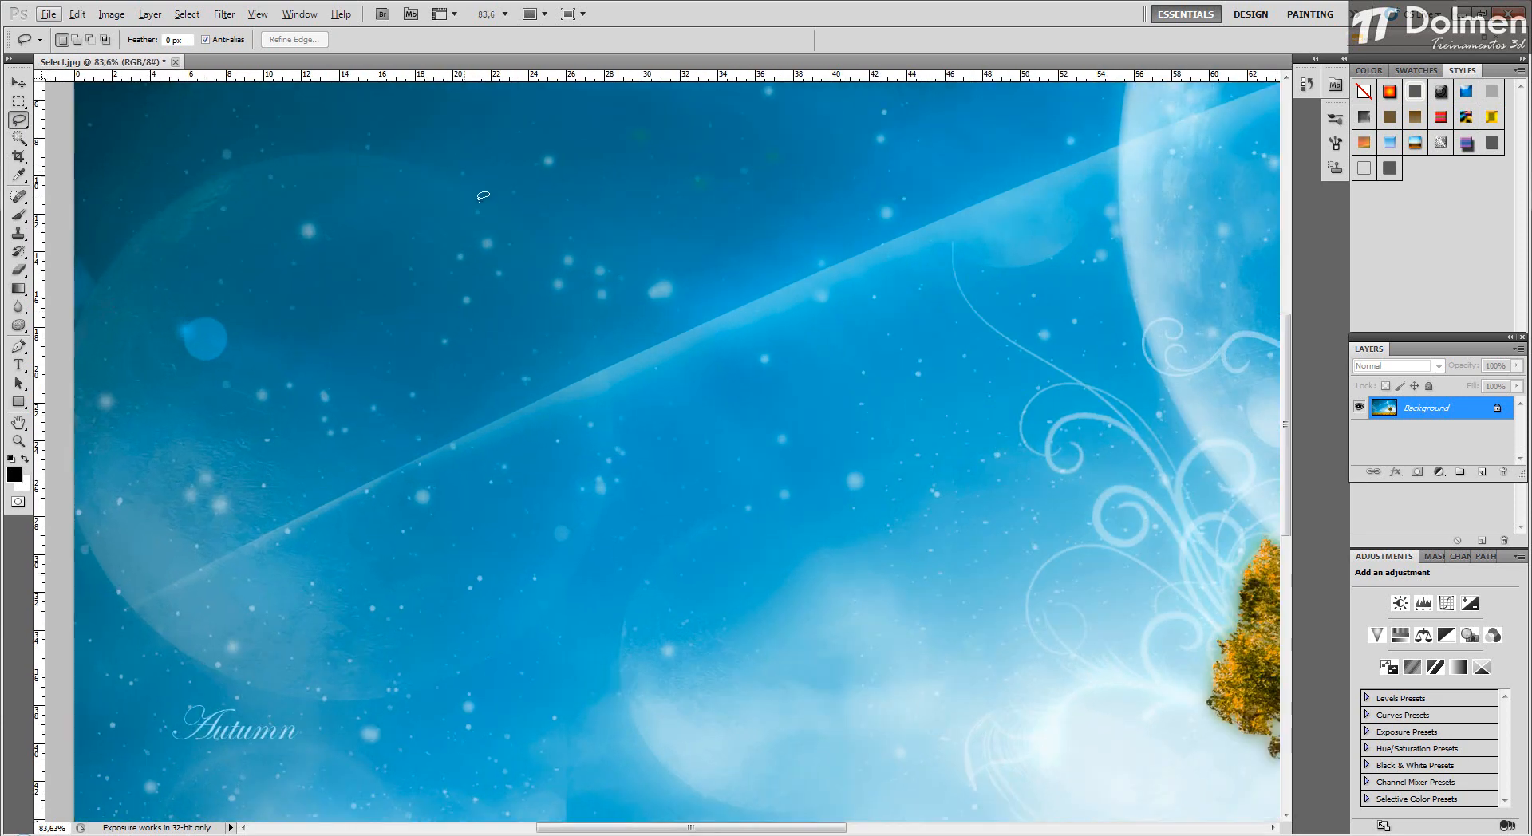
{"action": "left_click", "coordinate": [129, 238]}
{"action": "mouse_move", "coordinate": [150, 209]}
{"action": "left_mouse_down"}
{"action": "mouse_move", "coordinate": [169, 181]}
{"action": "mouse_move", "coordinate": [290, 157]}
{"action": "left_mouse_up"}
{"action": "left_click_drag", "start_coordinate": [444, 174], "coordinate": [493, 198]}
{"action": "left_click_drag", "start_coordinate": [105, 388], "coordinate": [134, 231]}
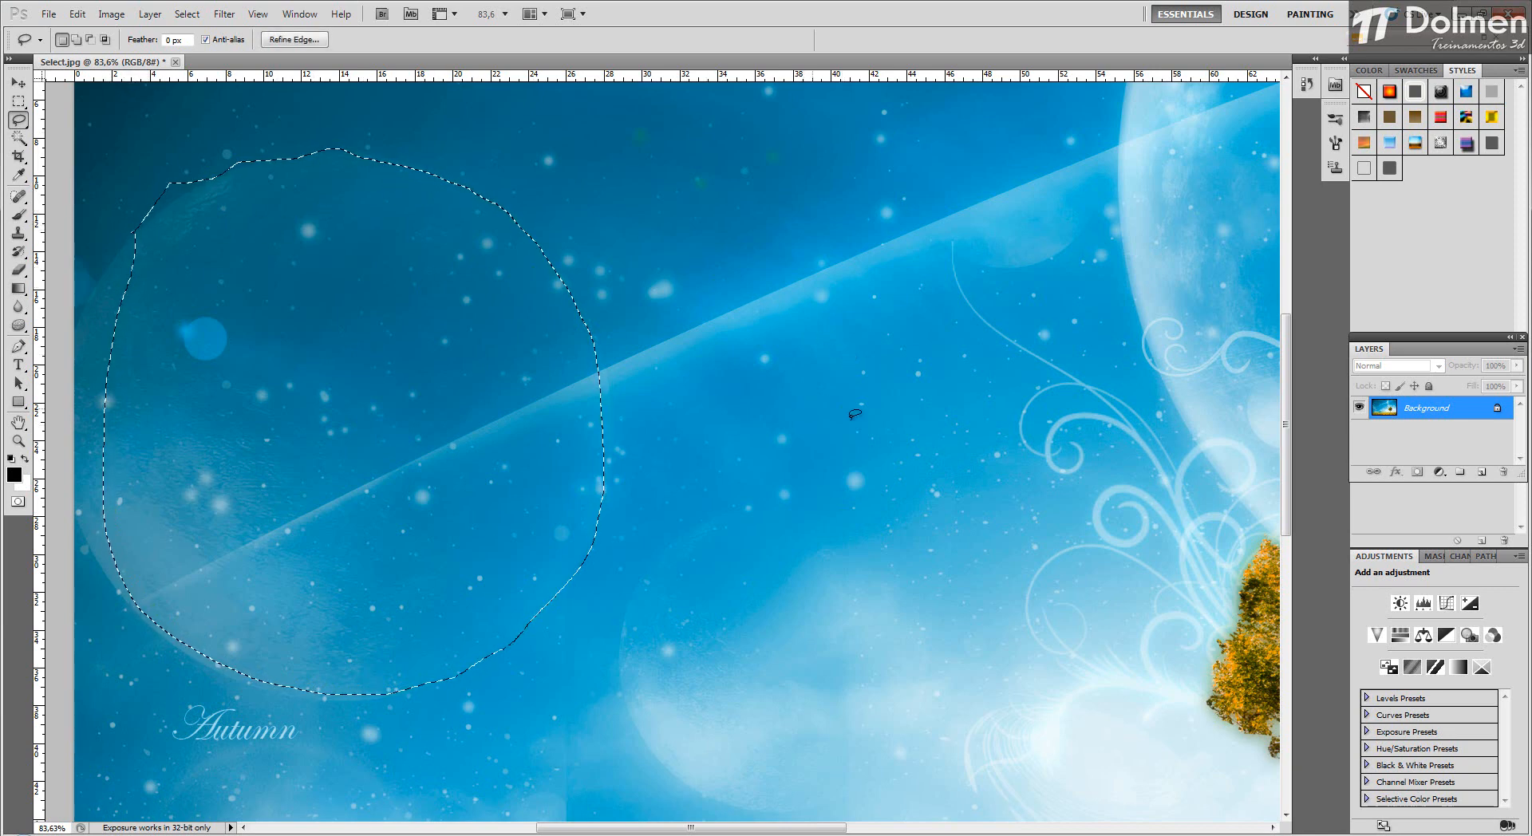
Replace the selection with an irregular freehand area in the sky beside the large moon.
{"action": "mouse_move", "coordinate": [855, 417]}
{"action": "left_mouse_down"}
{"action": "mouse_move", "coordinate": [770, 391]}
{"action": "mouse_move", "coordinate": [737, 311]}
{"action": "left_mouse_up"}
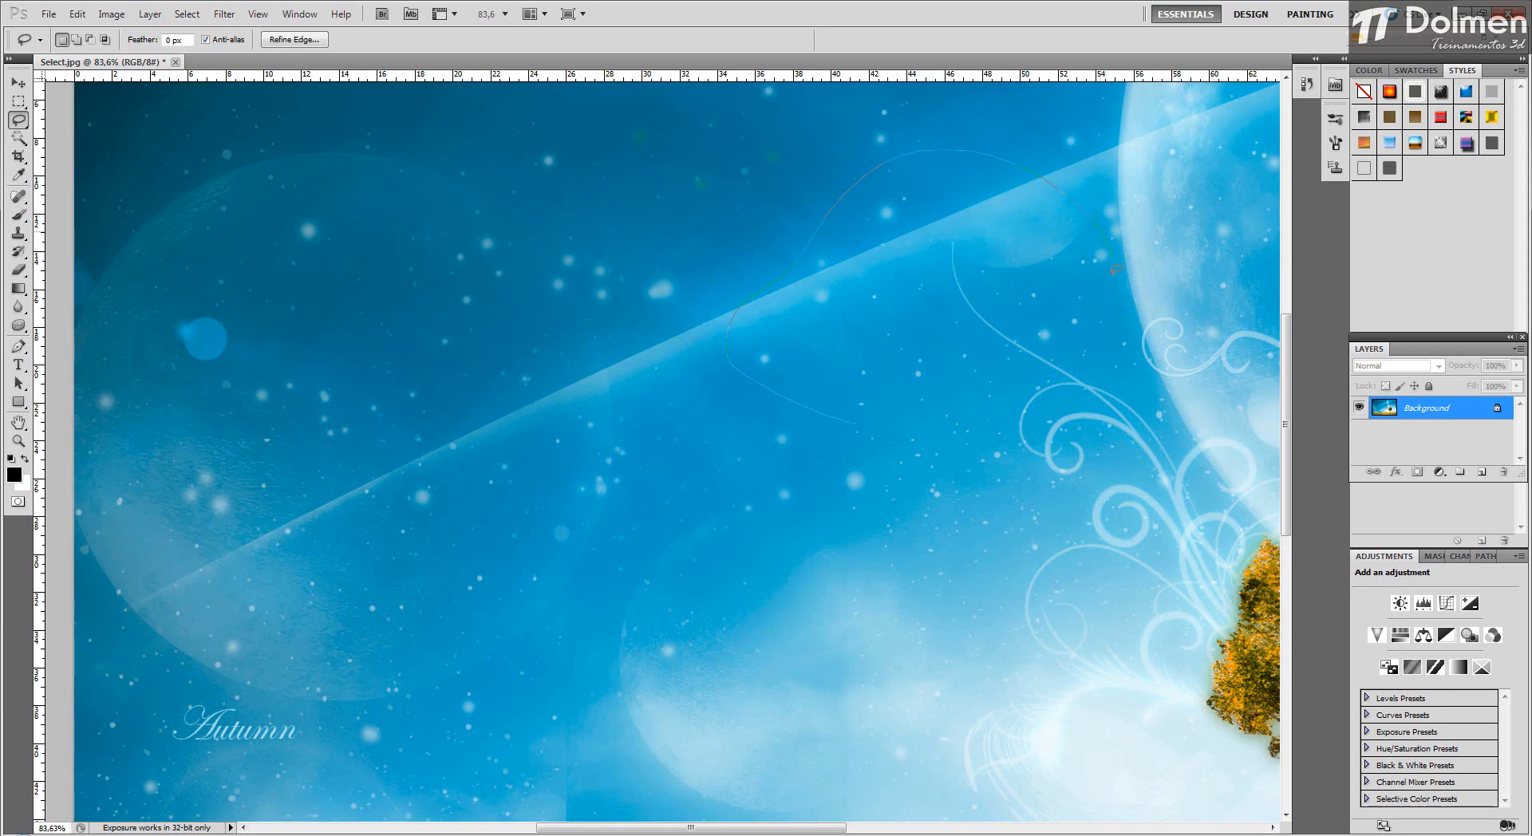
{"action": "mouse_move", "coordinate": [1116, 486]}
{"action": "left_mouse_down"}
{"action": "mouse_move", "coordinate": [1067, 541]}
{"action": "mouse_move", "coordinate": [1039, 465]}
{"action": "left_mouse_up"}
{"action": "left_click_drag", "start_coordinate": [856, 419], "coordinate": [854, 421]}
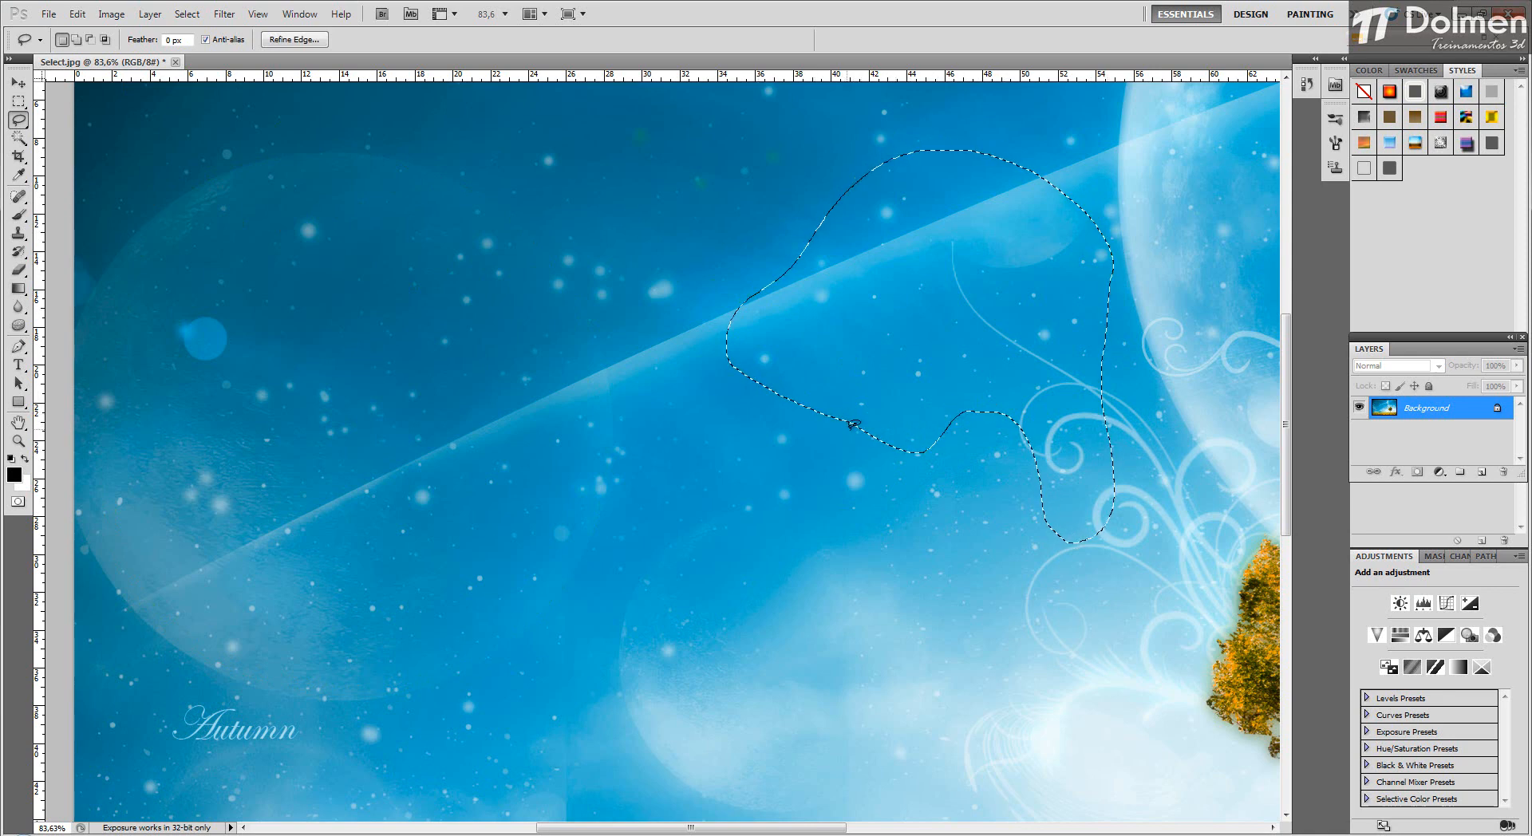
Outline a new freehand area above and right of the Autumn text, then add two more sky areas to the selection.
{"action": "left_click", "coordinate": [416, 489]}
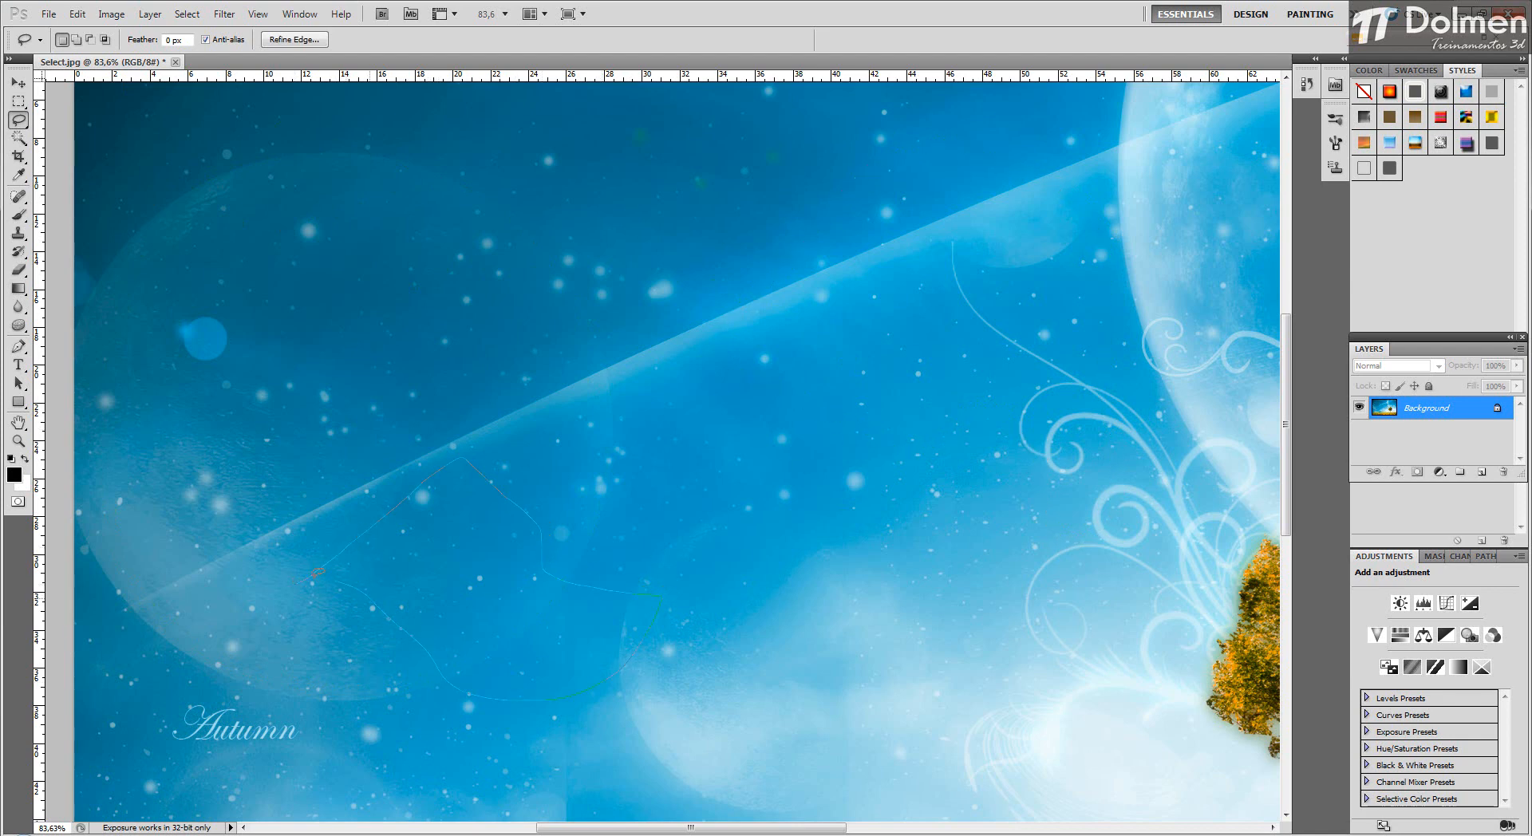
{"action": "left_click_drag", "start_coordinate": [297, 579], "coordinate": [295, 580]}
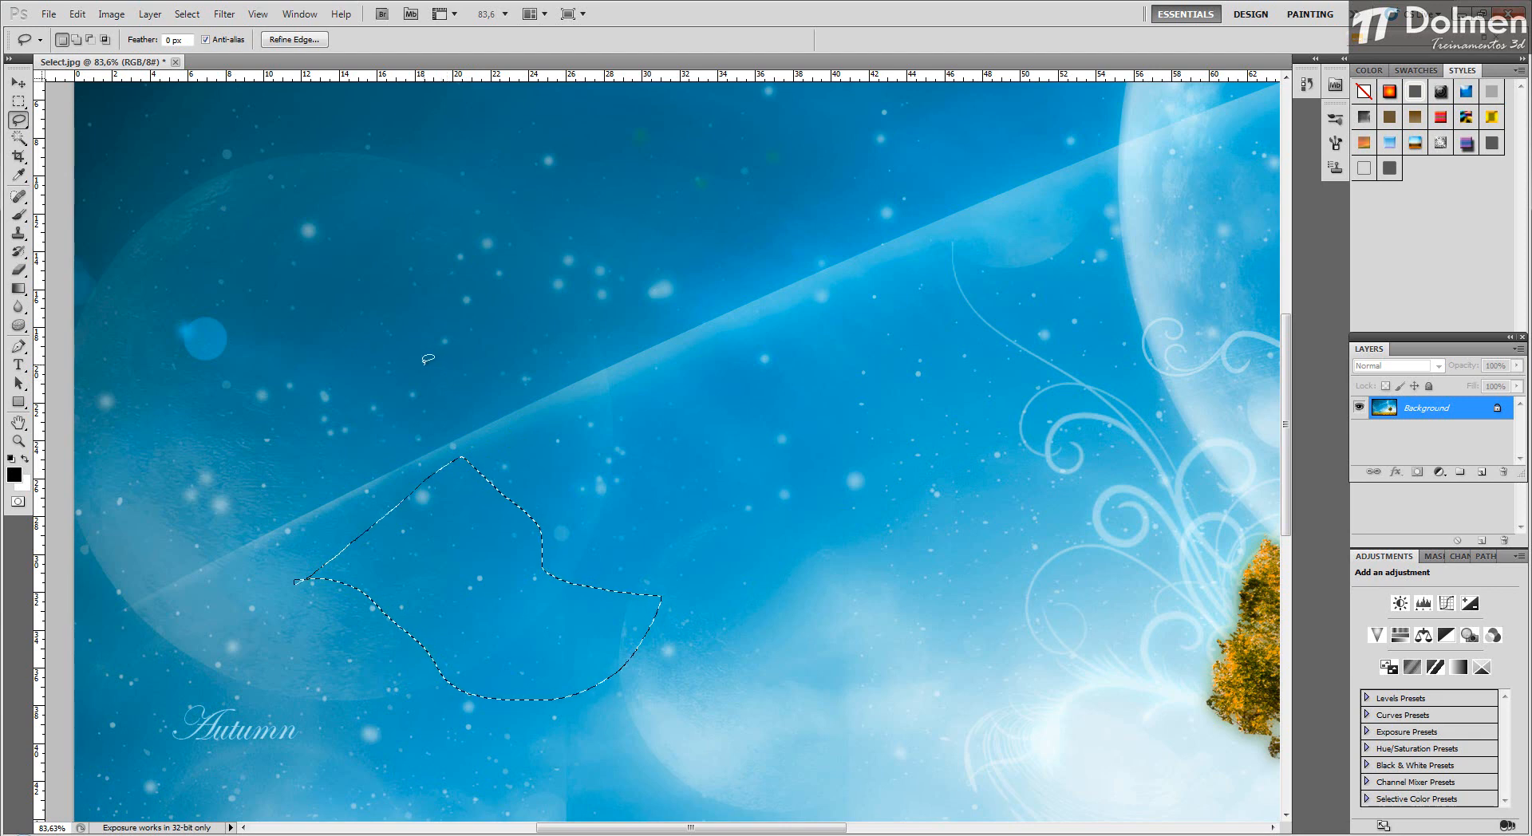
{"action": "left_click", "coordinate": [77, 40]}
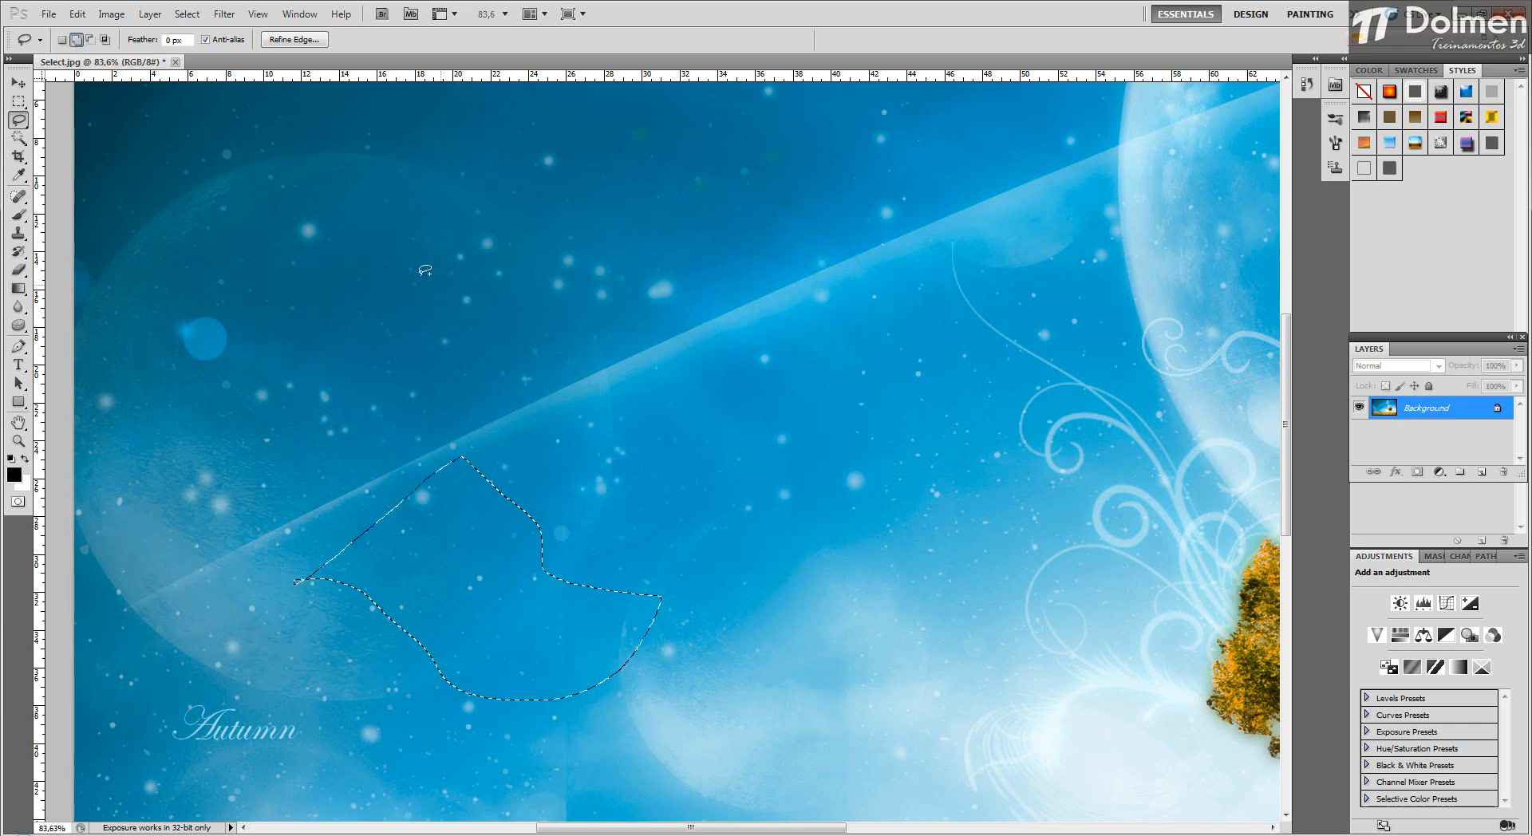
{"action": "mouse_move", "coordinate": [461, 349]}
{"action": "left_mouse_down"}
{"action": "mouse_move", "coordinate": [419, 341]}
{"action": "mouse_move", "coordinate": [371, 269]}
{"action": "mouse_move", "coordinate": [414, 196]}
{"action": "mouse_move", "coordinate": [519, 236]}
{"action": "mouse_move", "coordinate": [541, 325]}
{"action": "mouse_move", "coordinate": [467, 348]}
{"action": "left_mouse_up"}
{"action": "mouse_move", "coordinate": [759, 438]}
{"action": "left_mouse_down"}
{"action": "mouse_move", "coordinate": [680, 336]}
{"action": "mouse_move", "coordinate": [868, 258]}
{"action": "mouse_move", "coordinate": [1052, 385]}
{"action": "left_mouse_up"}
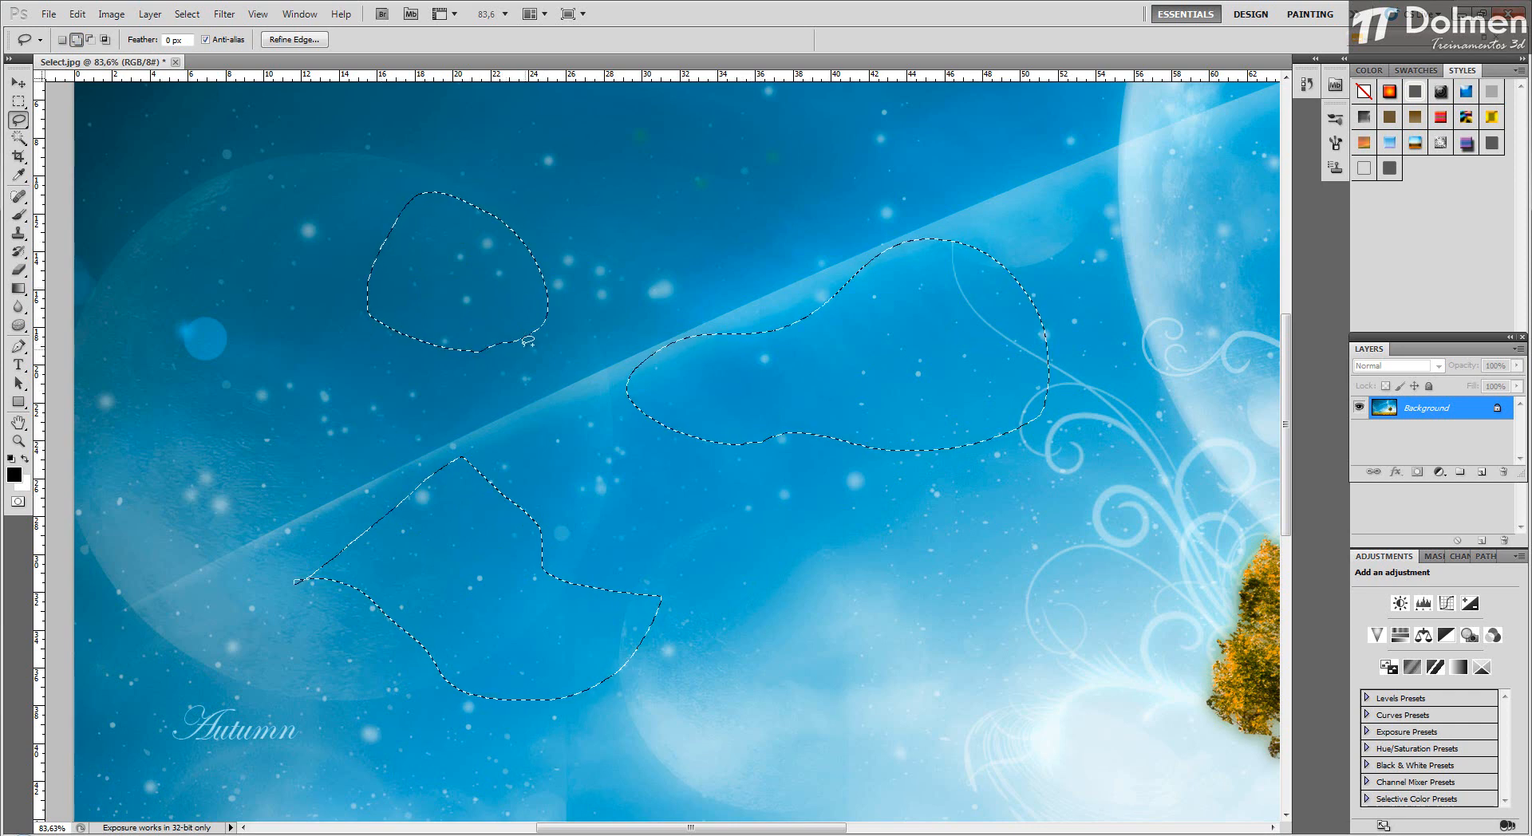
Subtract the left end of the area near the moon and the right end of the lower area from the selection.
{"action": "left_click", "coordinate": [90, 40]}
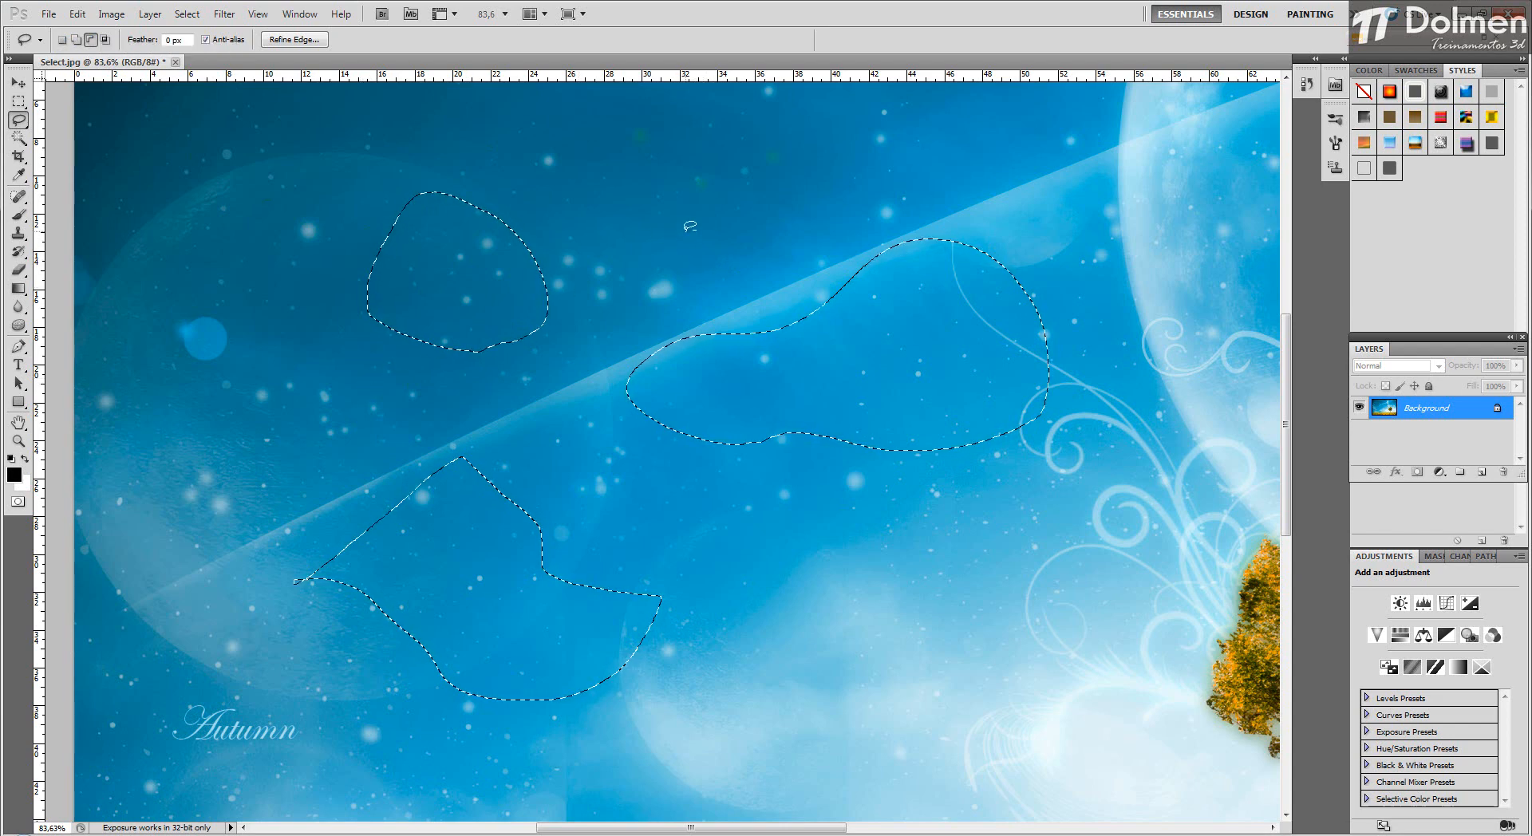
{"action": "mouse_move", "coordinate": [694, 236]}
{"action": "left_mouse_down"}
{"action": "mouse_move", "coordinate": [742, 294]}
{"action": "mouse_move", "coordinate": [754, 444]}
{"action": "left_mouse_up"}
{"action": "left_click_drag", "start_coordinate": [628, 317], "coordinate": [693, 236]}
{"action": "mouse_move", "coordinate": [613, 740]}
{"action": "left_mouse_down"}
{"action": "mouse_move", "coordinate": [773, 675]}
{"action": "mouse_move", "coordinate": [692, 487]}
{"action": "mouse_move", "coordinate": [625, 477]}
{"action": "mouse_move", "coordinate": [599, 492]}
{"action": "mouse_move", "coordinate": [643, 483]}
{"action": "left_mouse_up"}
Return the Lasso to new-selection mode and try its temporary subtract and add modes.
{"action": "left_click", "coordinate": [62, 39]}
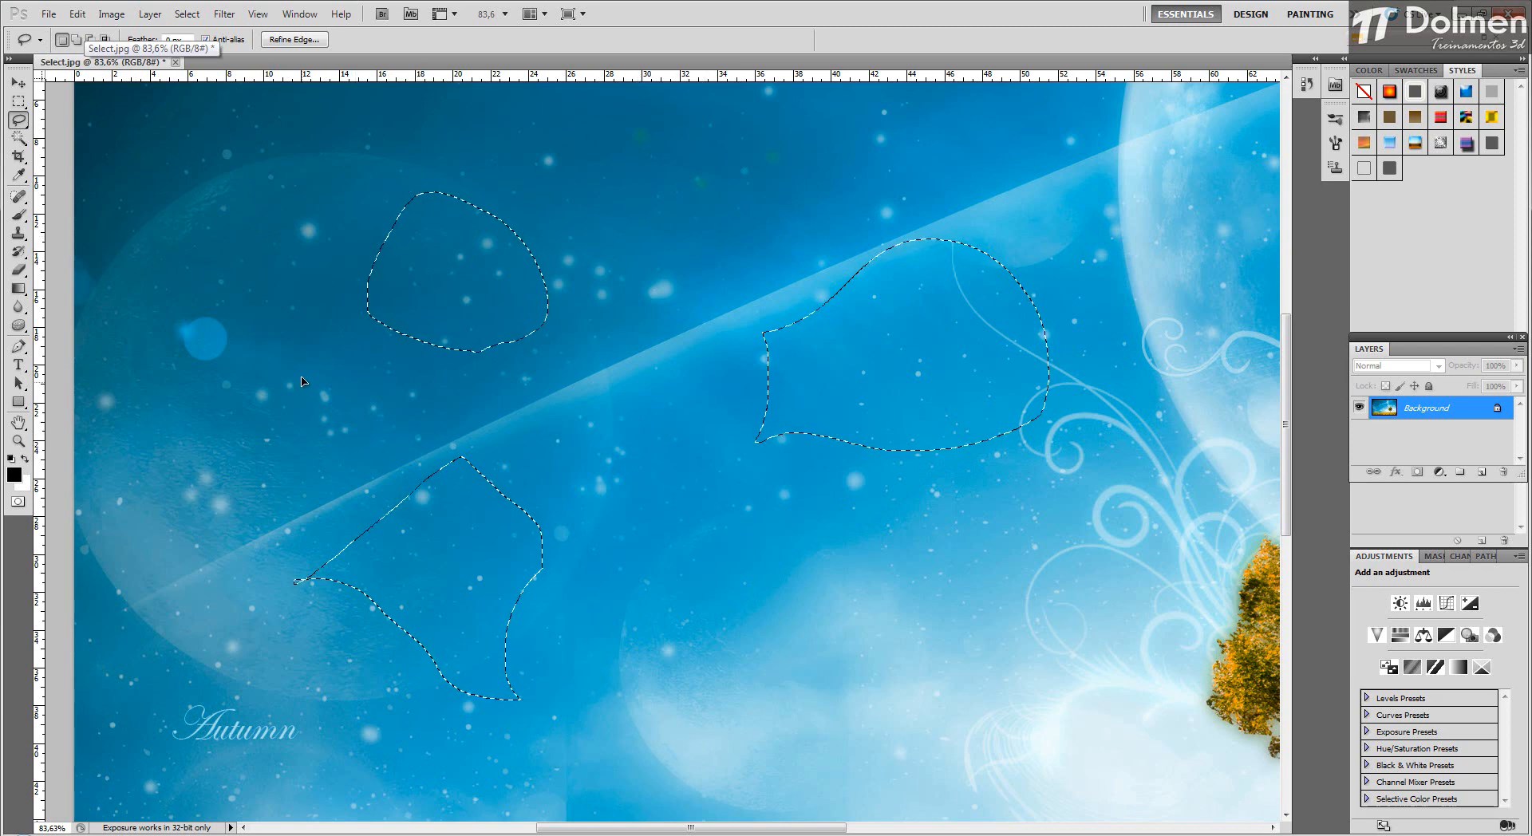
{"action": "left_click", "coordinate": [375, 333], "text": "ctrl"}
{"action": "left_click", "coordinate": [966, 237]}
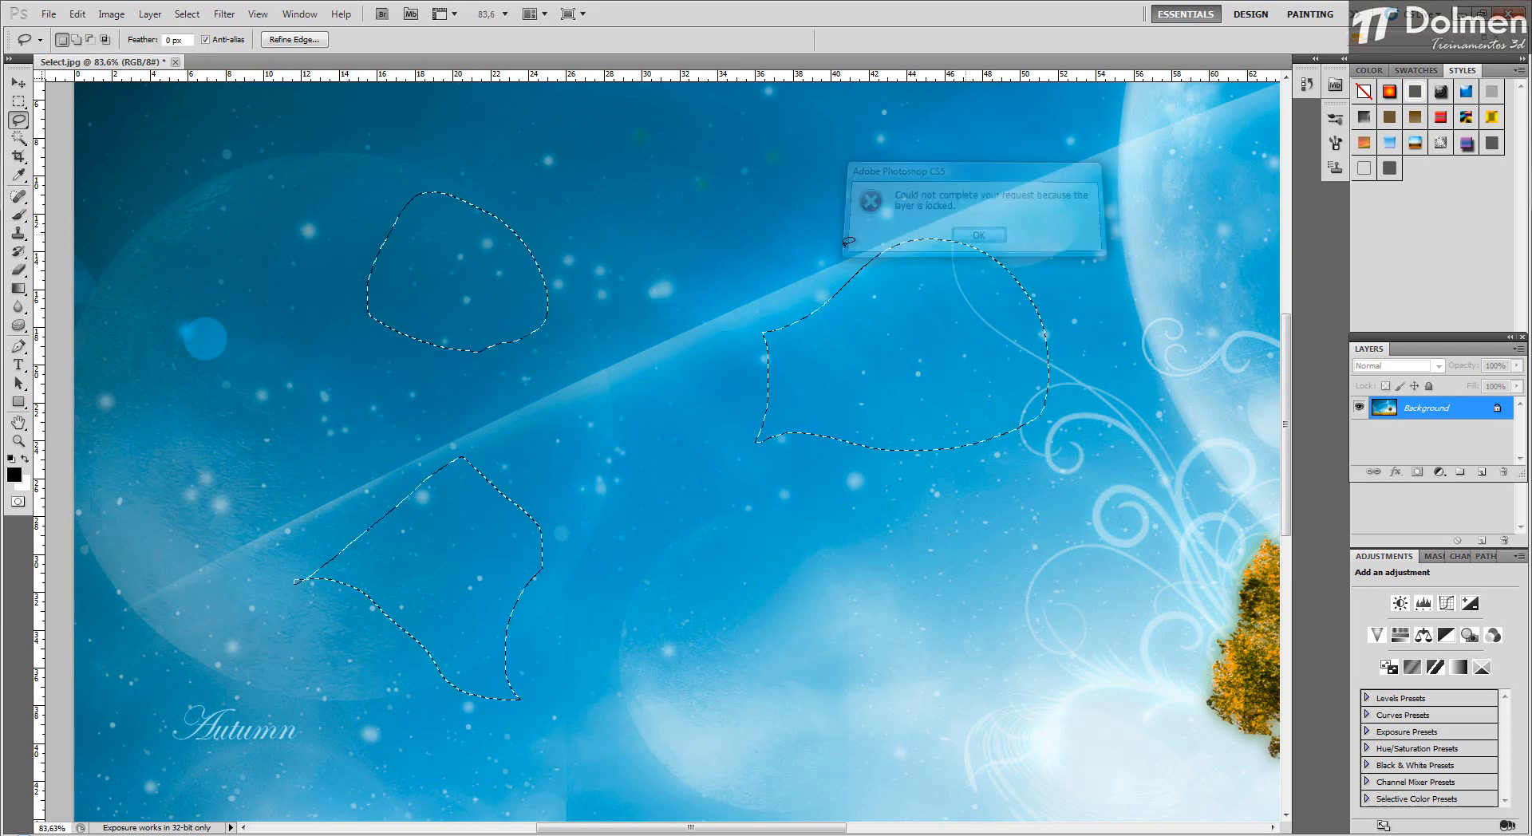
{"action": "key", "text": "alt"}
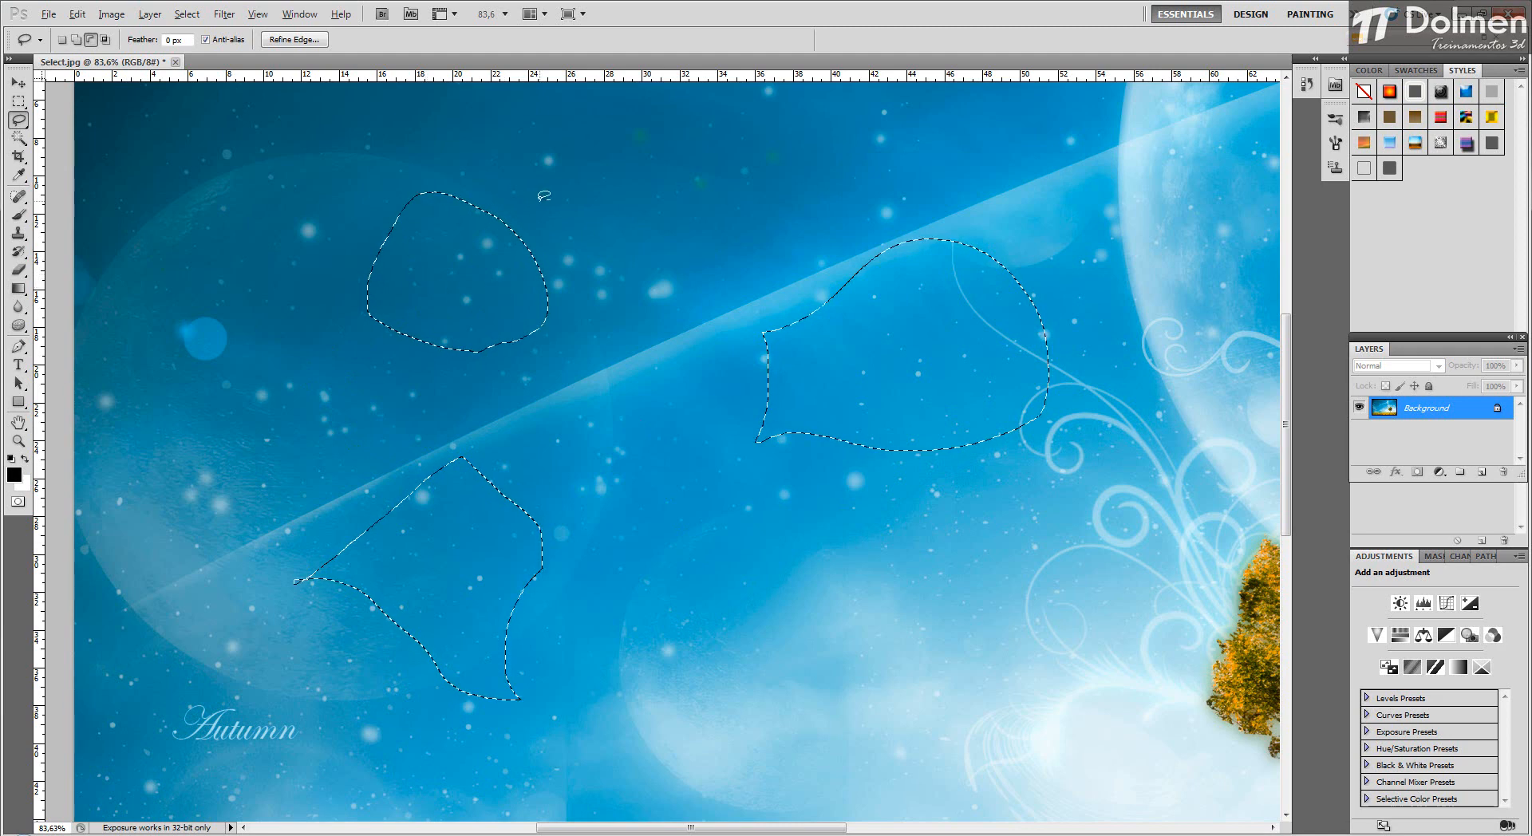
{"action": "key", "text": "shift"}
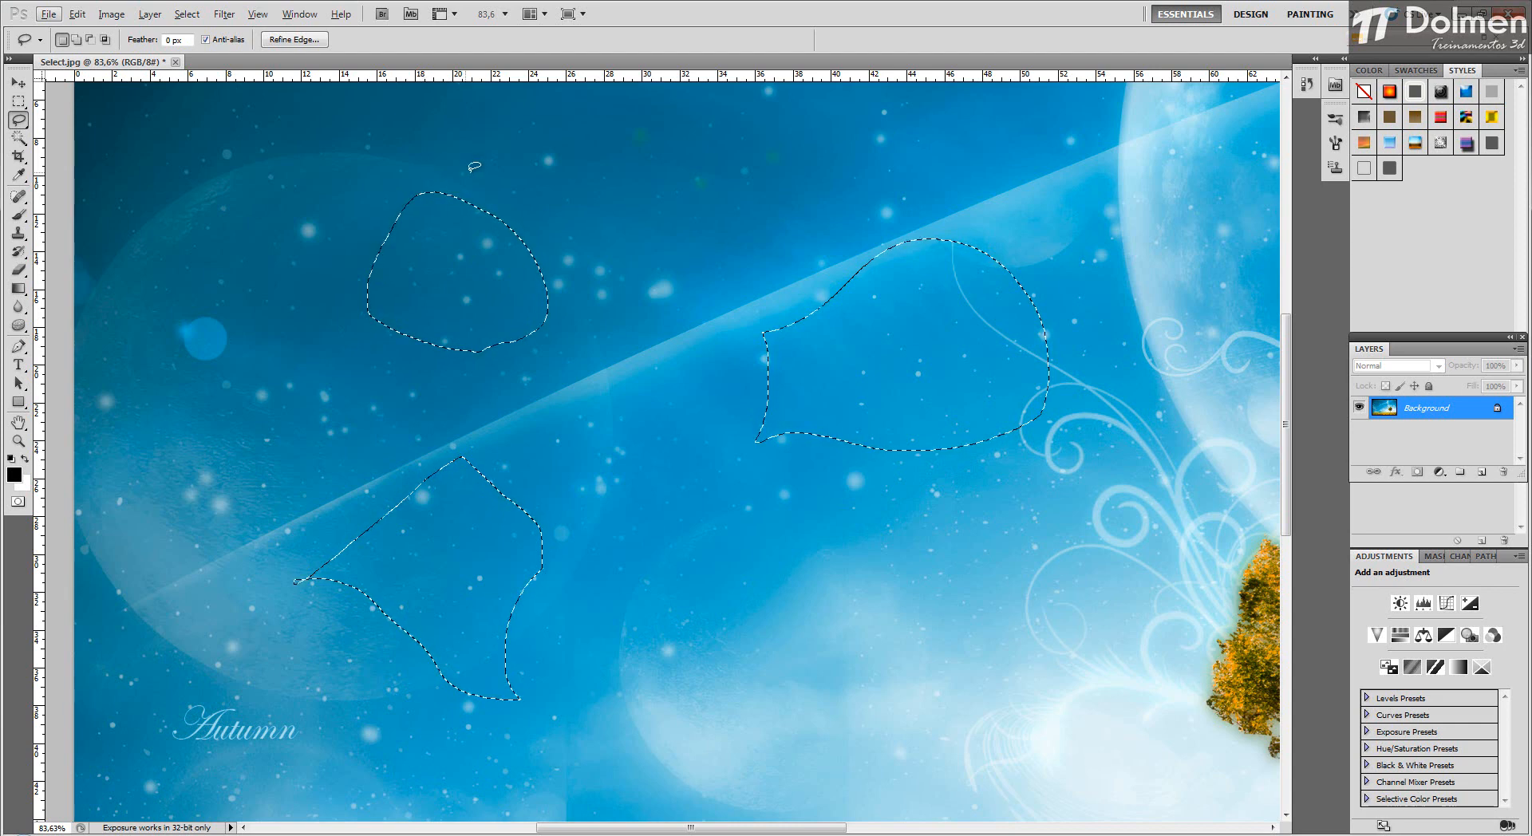
{"action": "key", "text": "shift"}
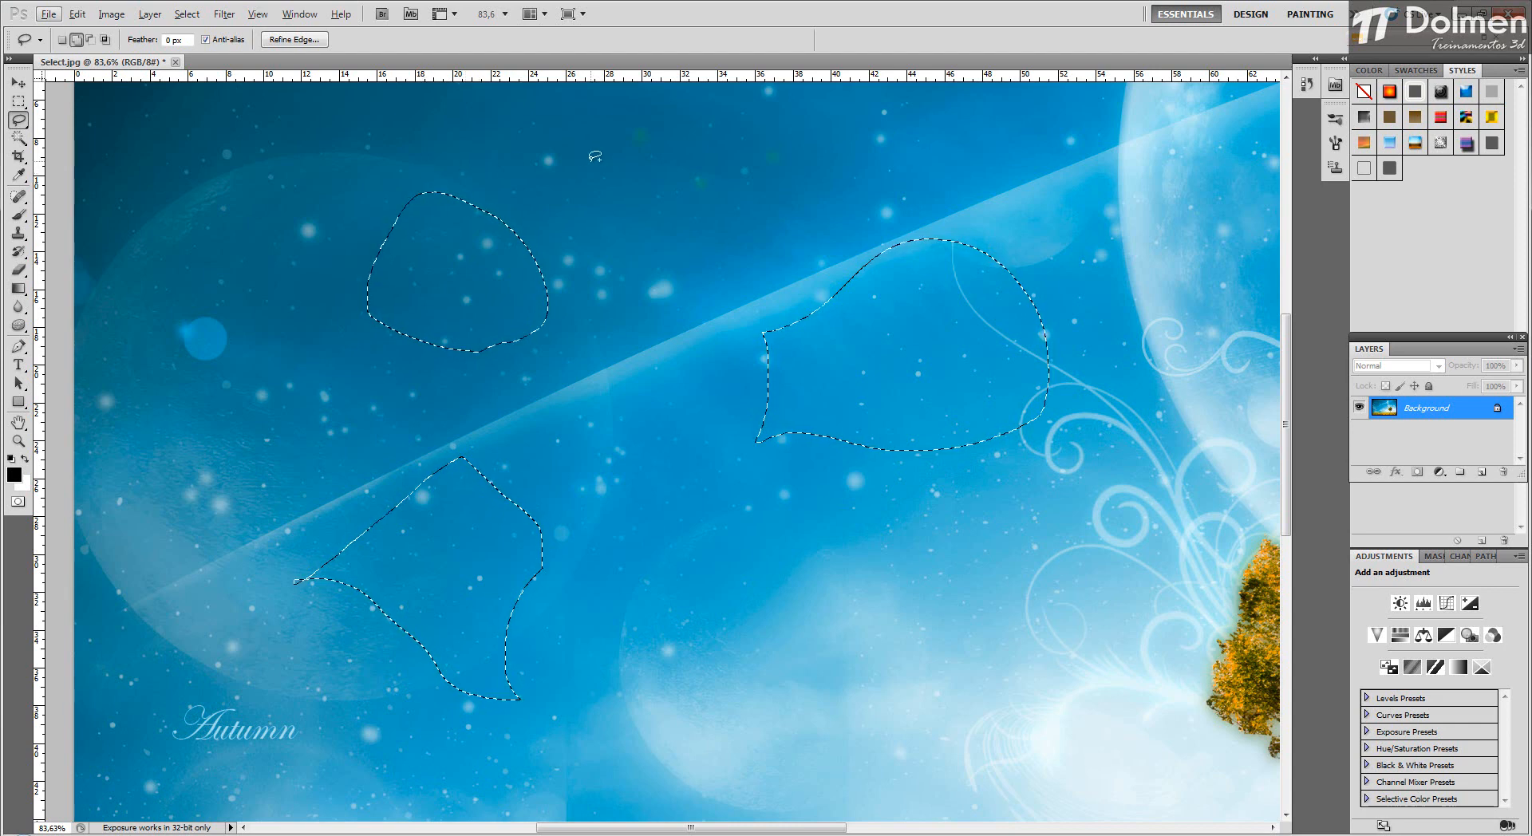
{"action": "left_click", "coordinate": [62, 40]}
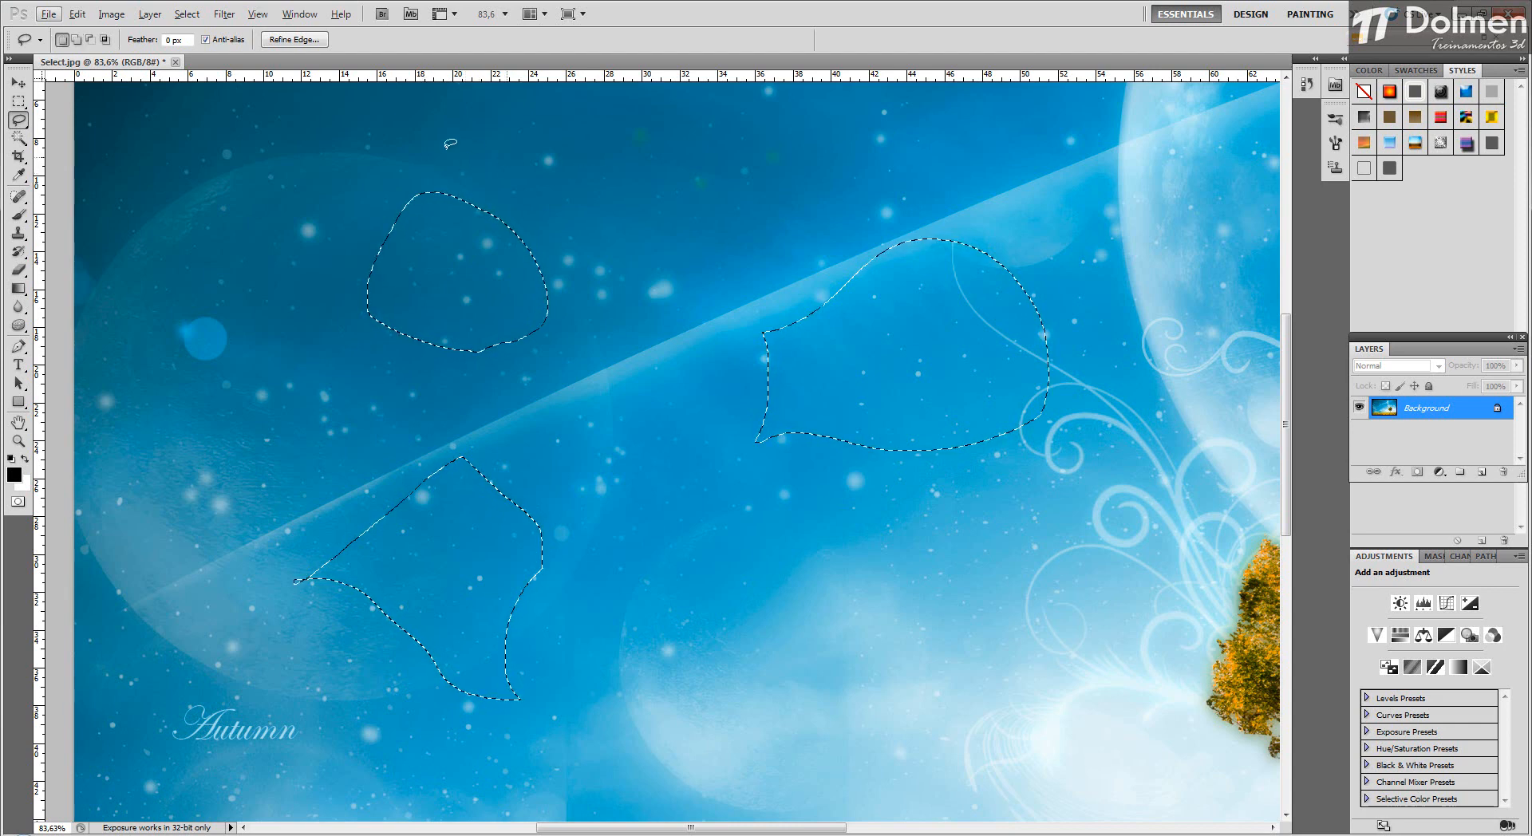
{"action": "left_click", "coordinate": [77, 40]}
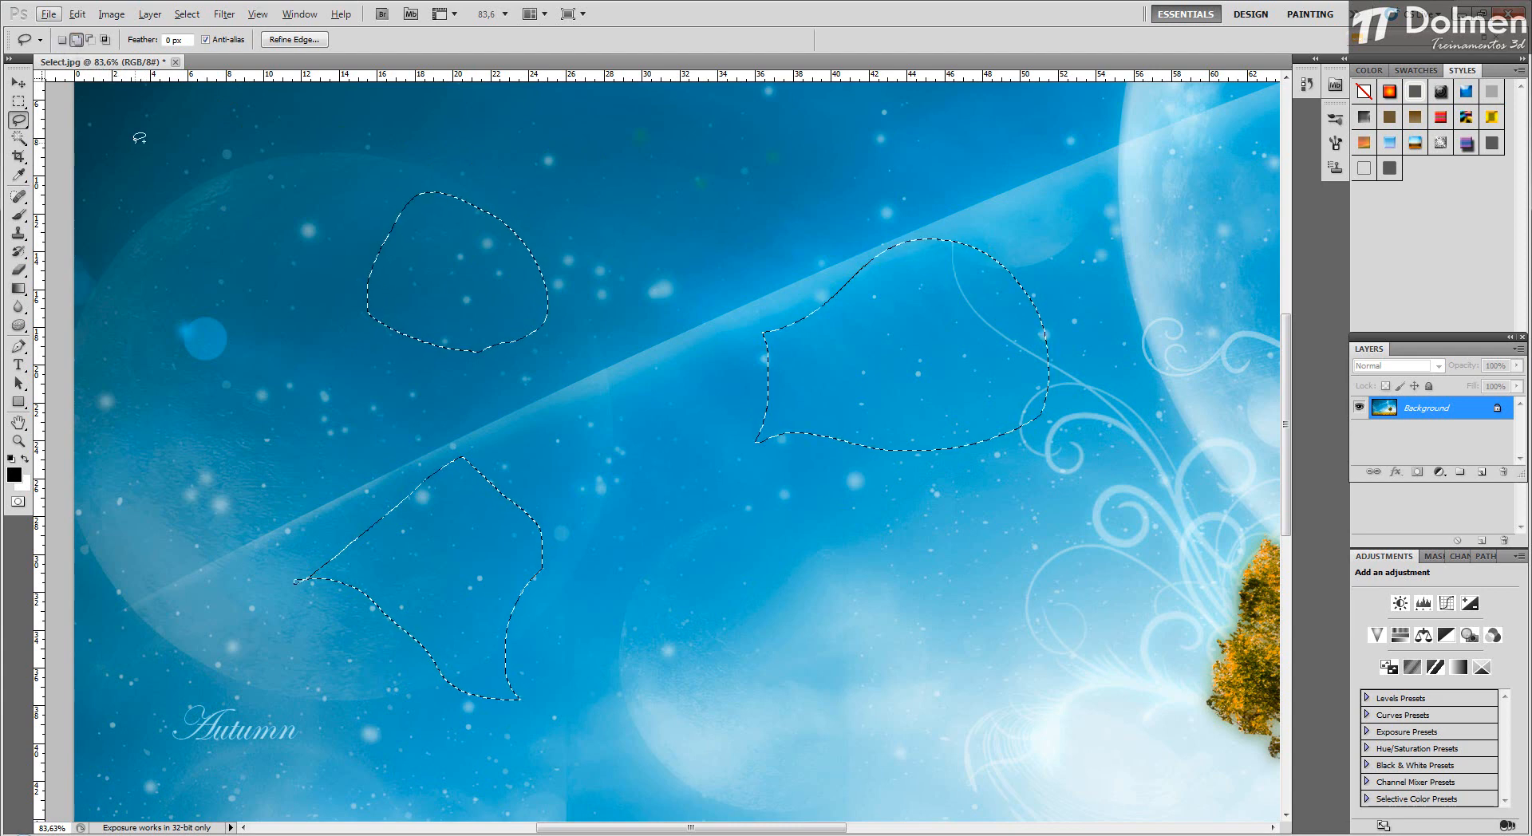
From new-selection mode, temporarily switch the Lasso to adding and add a rounded area between the two upper selected areas.
{"action": "left_click", "coordinate": [62, 40]}
{"action": "left_click_drag", "start_coordinate": [637, 289], "coordinate": [822, 219]}
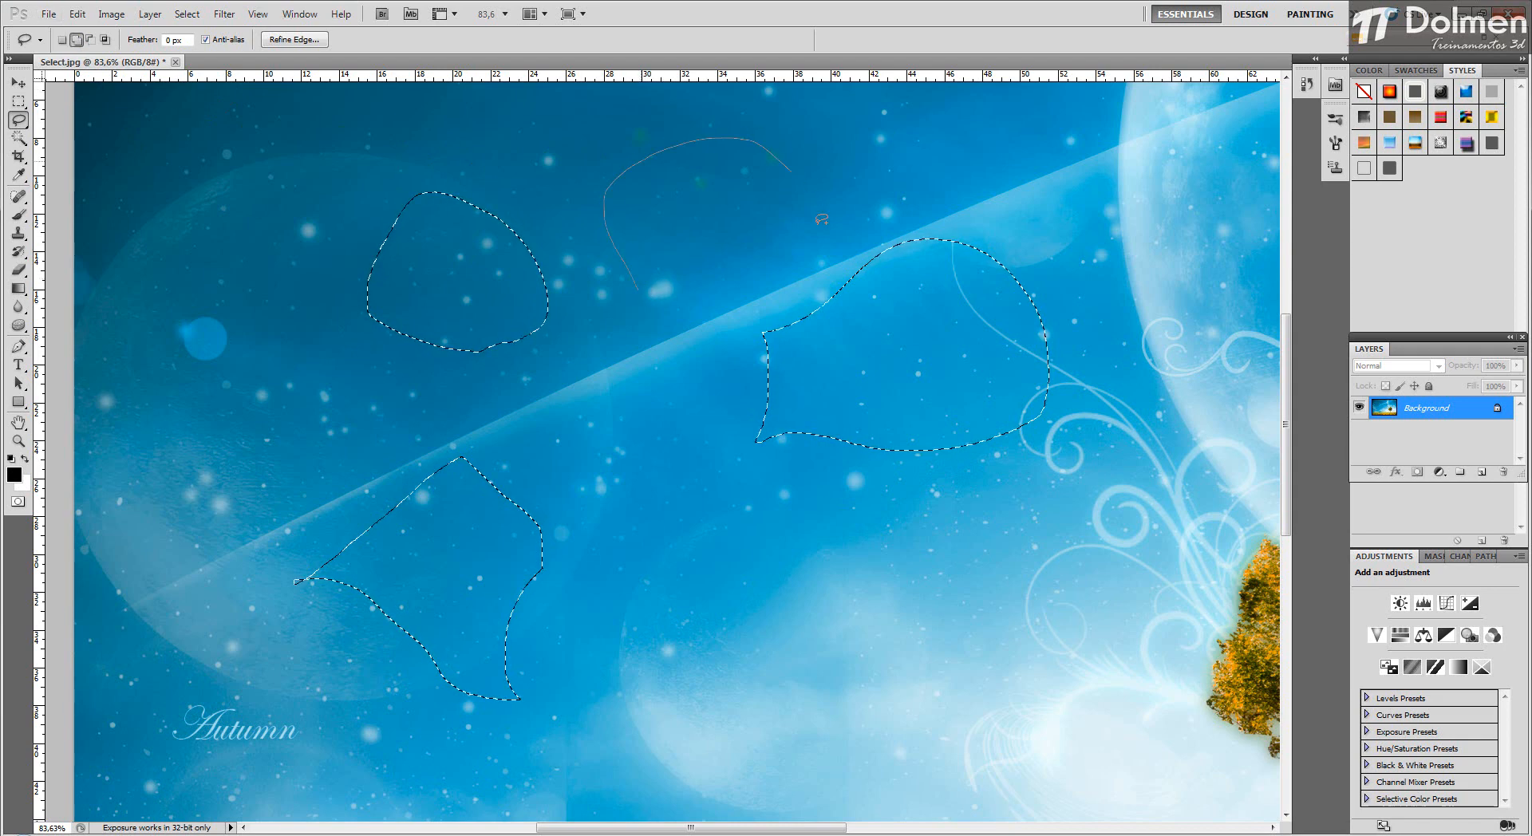
{"action": "left_click_drag", "start_coordinate": [639, 285], "coordinate": [639, 286]}
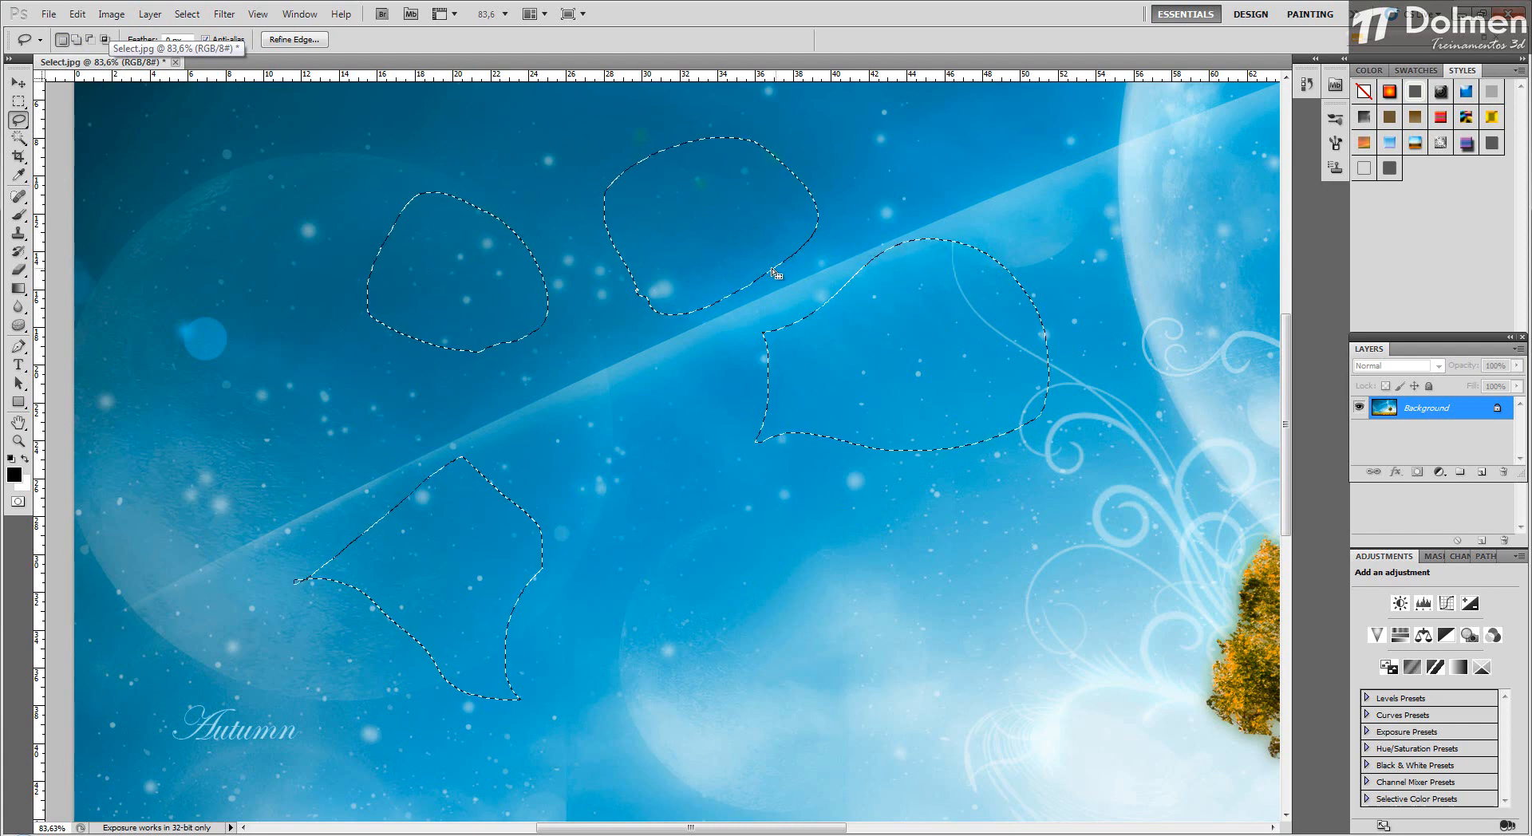
Temporarily switch the Lasso to subtracting and cut pieces out of the lower area and the area near the moon.
{"action": "key", "text": "alt"}
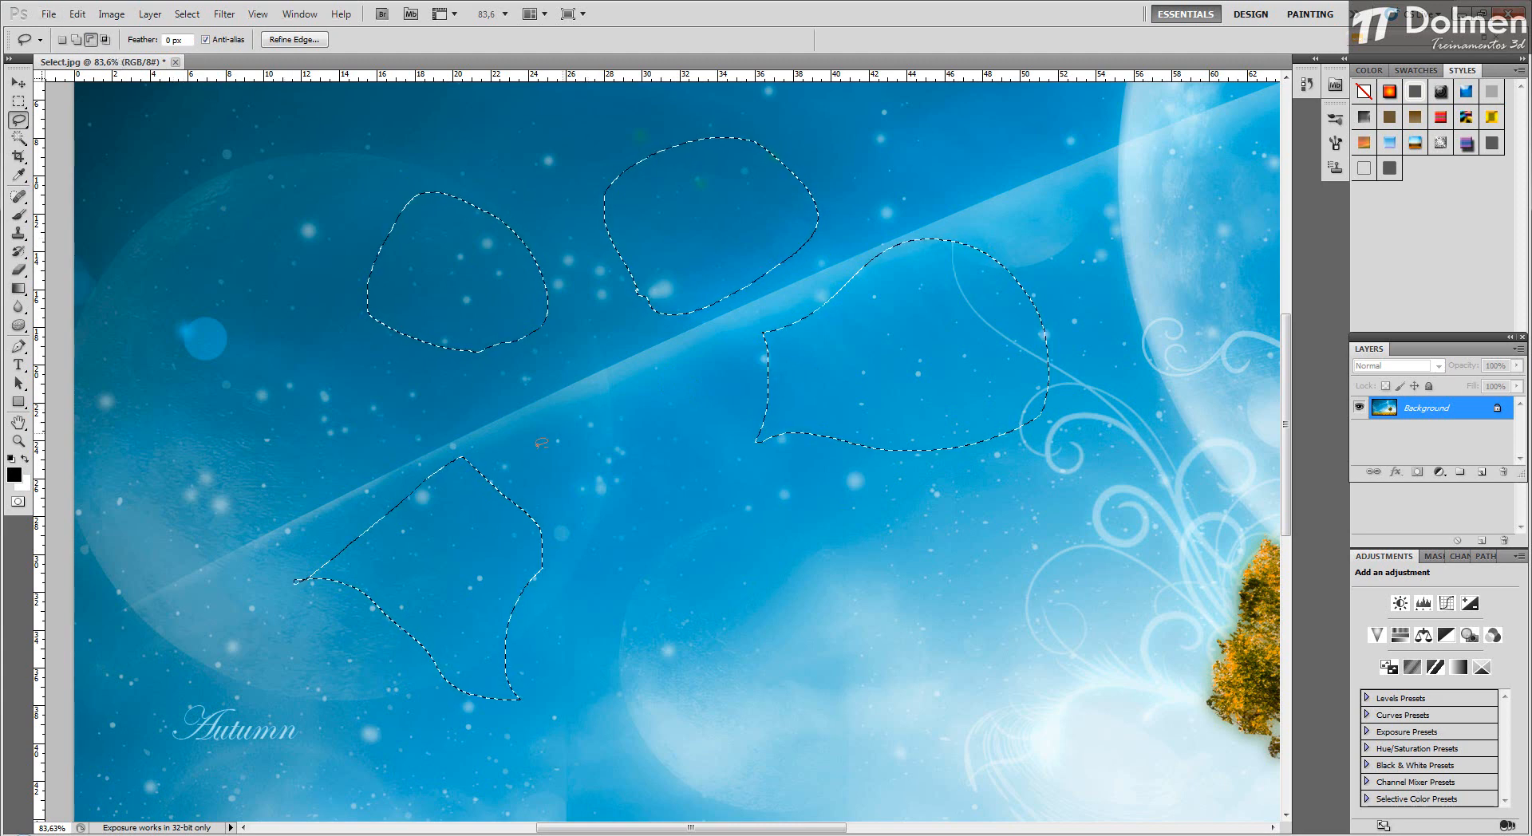
{"action": "left_click_drag", "start_coordinate": [562, 429], "coordinate": [563, 431]}
{"action": "left_click_drag", "start_coordinate": [889, 386], "coordinate": [790, 550]}
{"action": "left_click_drag", "start_coordinate": [898, 367], "coordinate": [892, 368]}
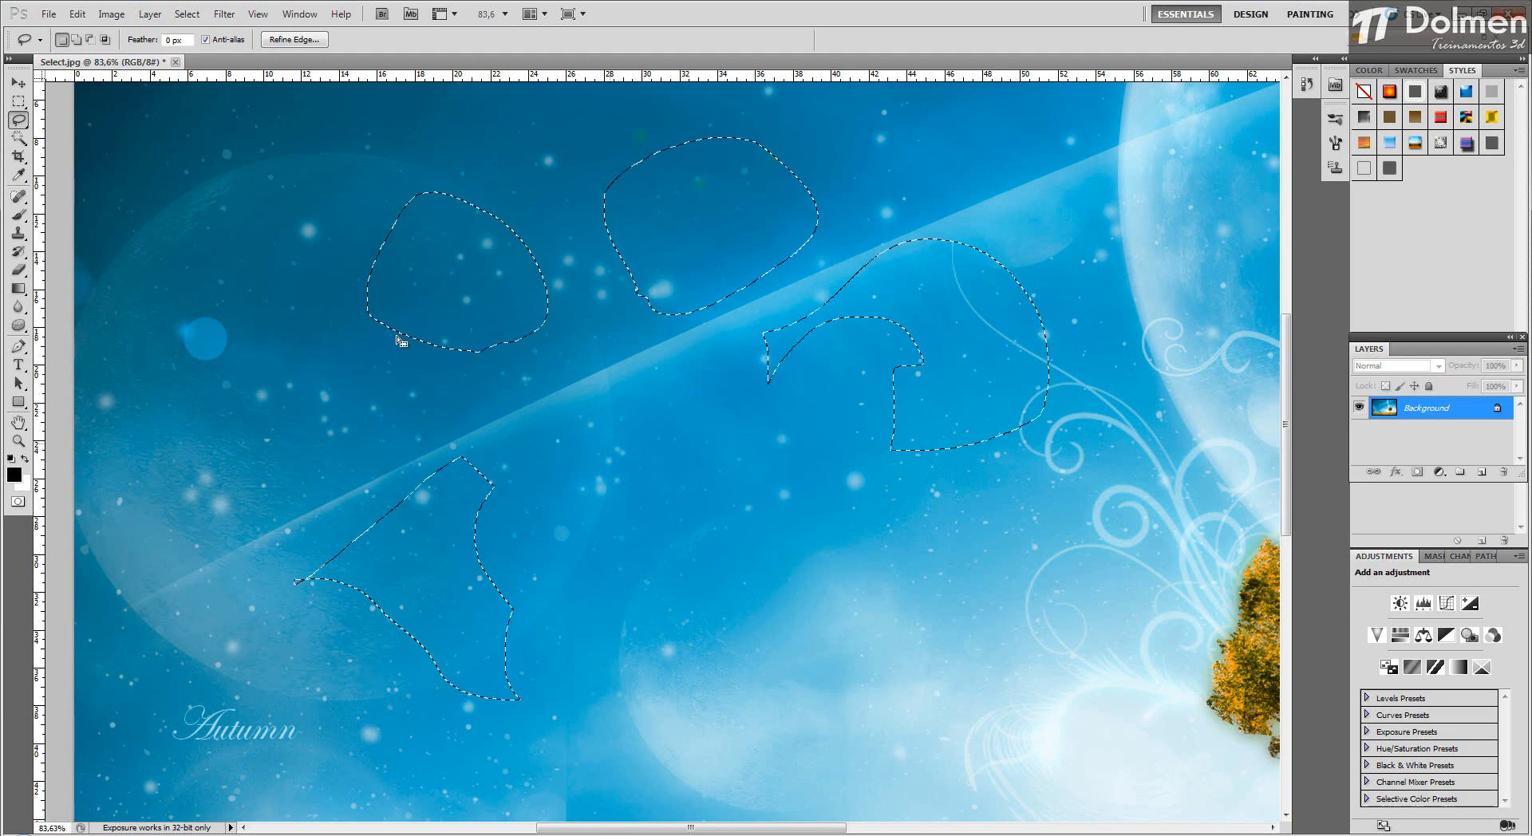
Activate the Move tool and remove all the freehand selected areas.
{"action": "left_click", "coordinate": [17, 121]}
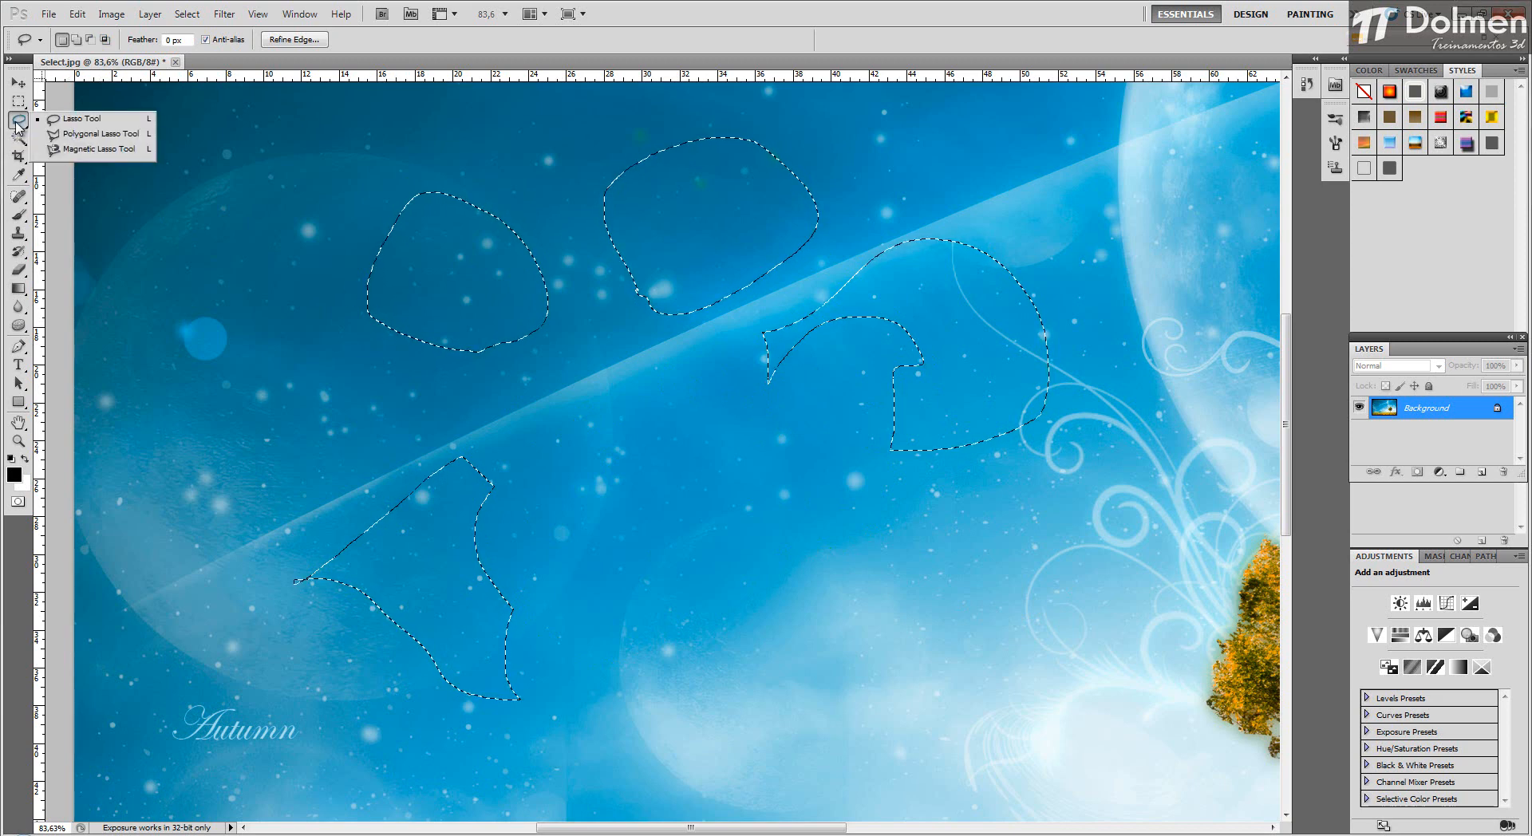
{"action": "left_click", "coordinate": [80, 122]}
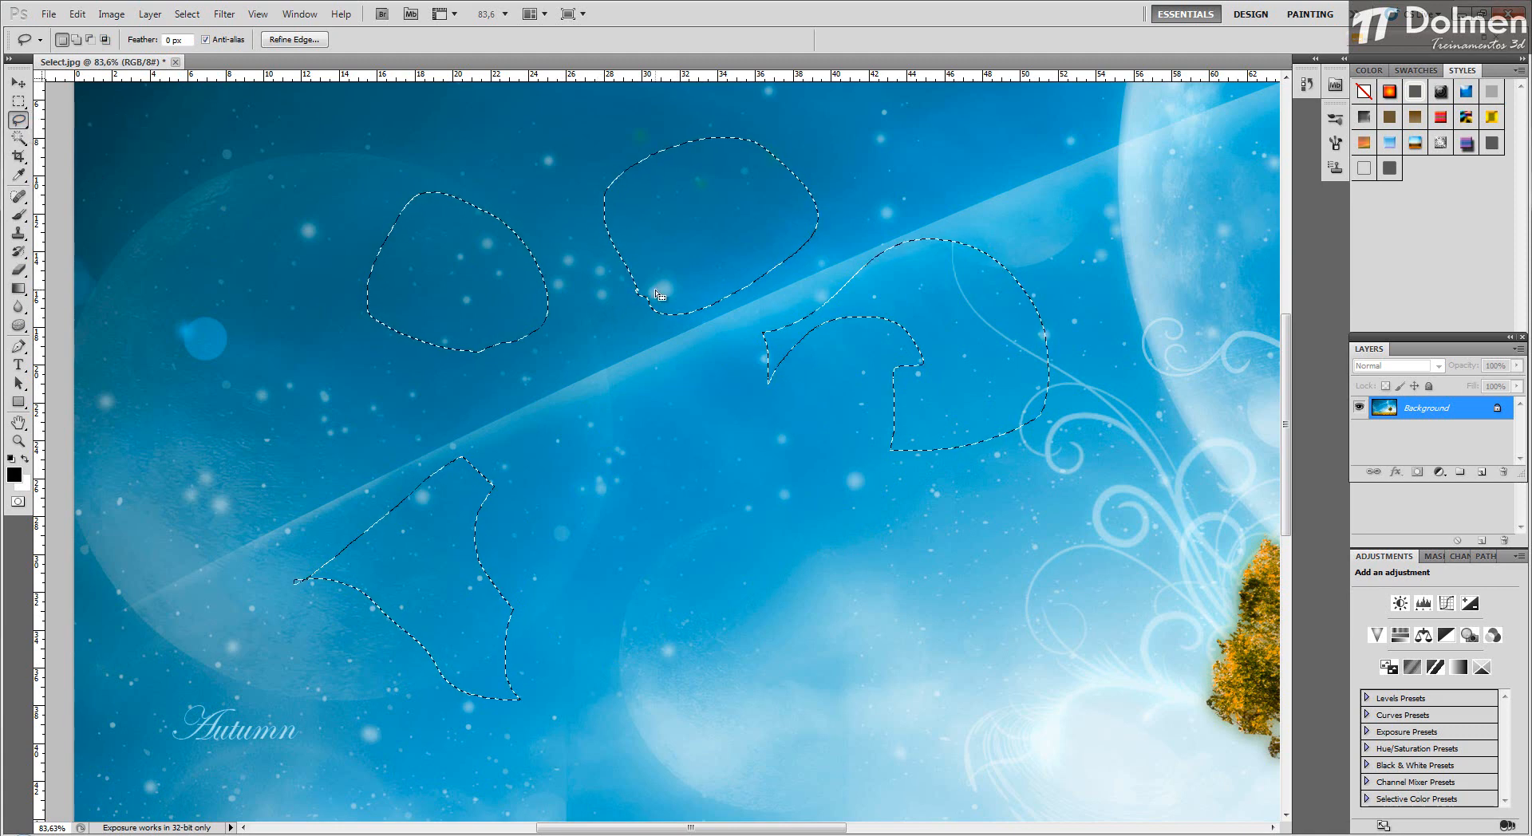
{"action": "scroll", "coordinate": [654, 333], "scroll_direction": "down", "scroll_amount": 1}
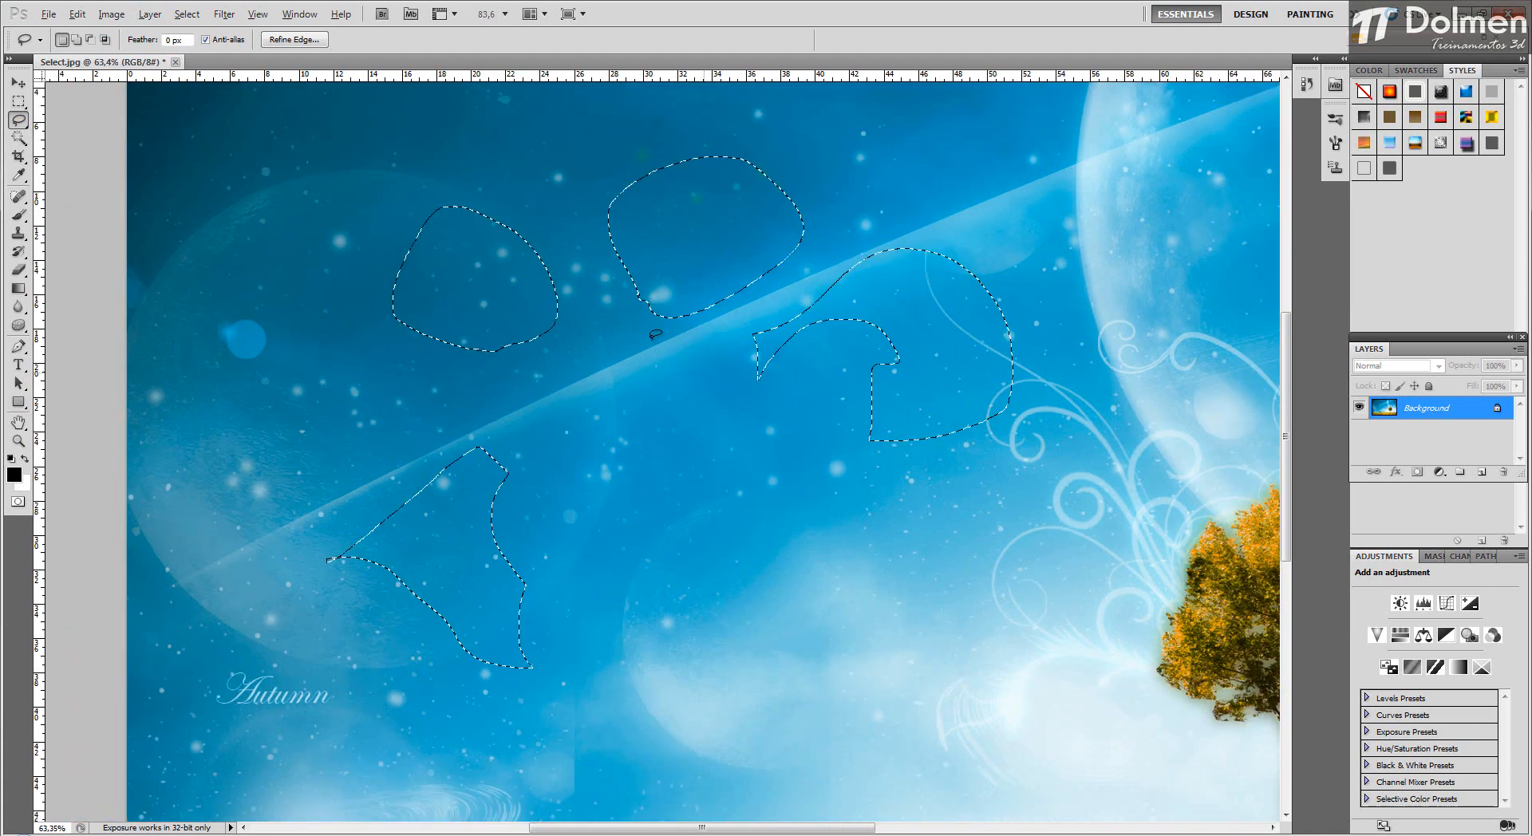
{"action": "scroll", "coordinate": [655, 333], "scroll_direction": "down", "scroll_amount": 1}
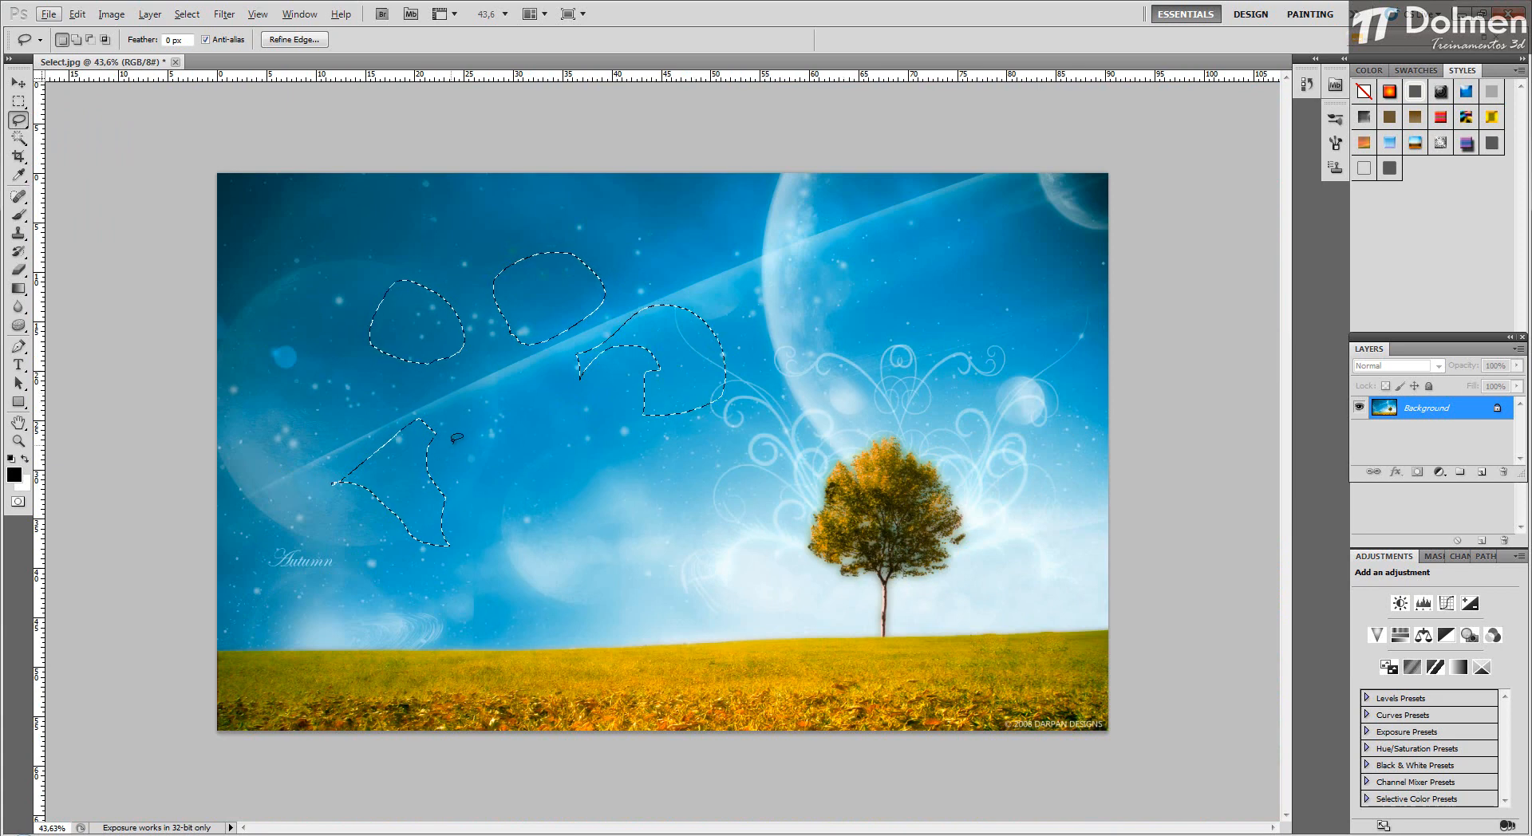
{"action": "scroll", "coordinate": [662, 387], "scroll_direction": "up", "scroll_amount": 1}
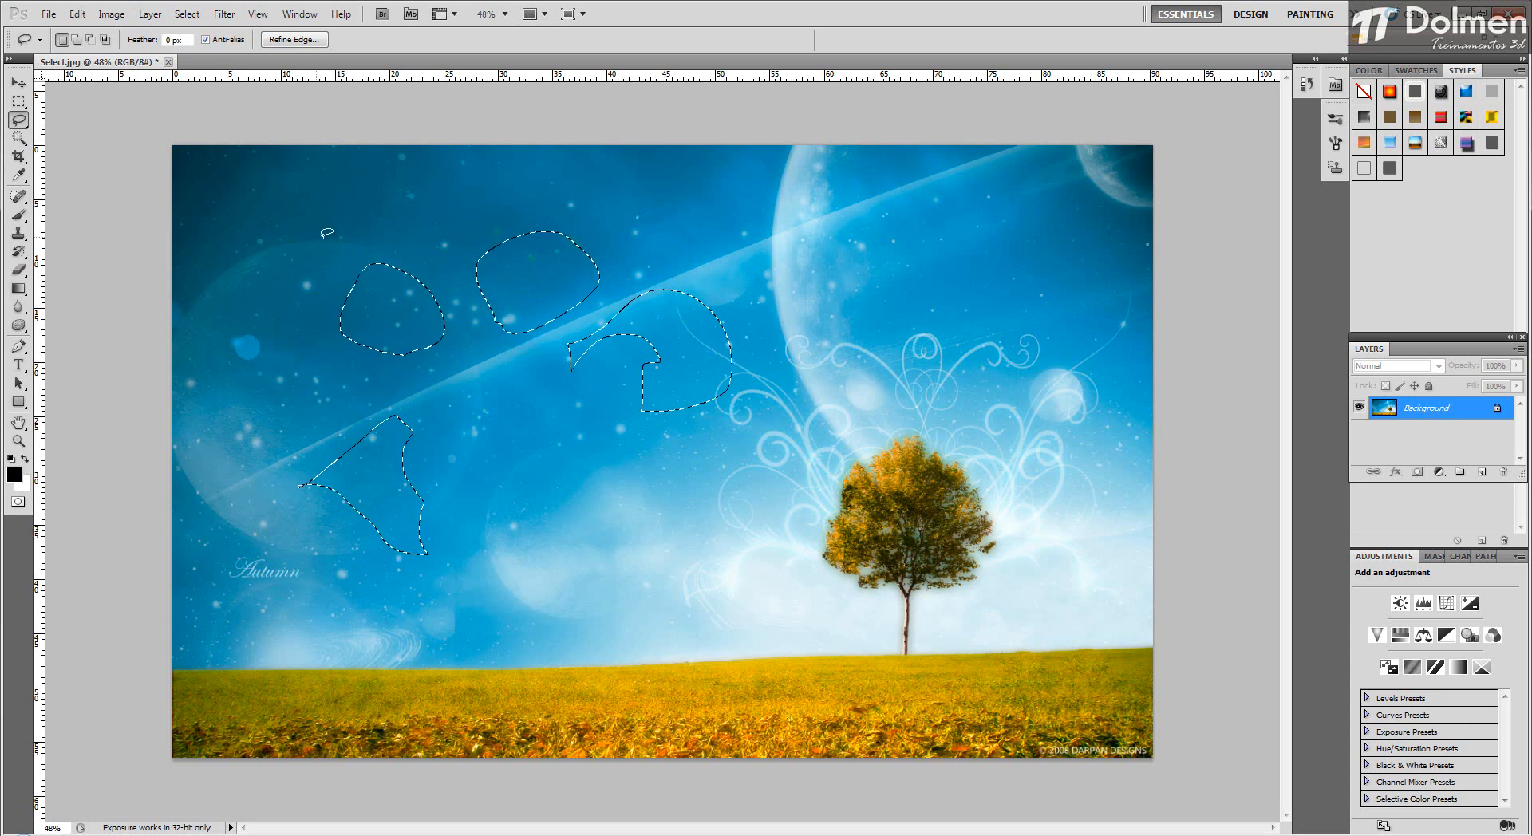
{"action": "key", "text": "alt"}
{"action": "left_click", "coordinate": [18, 82]}
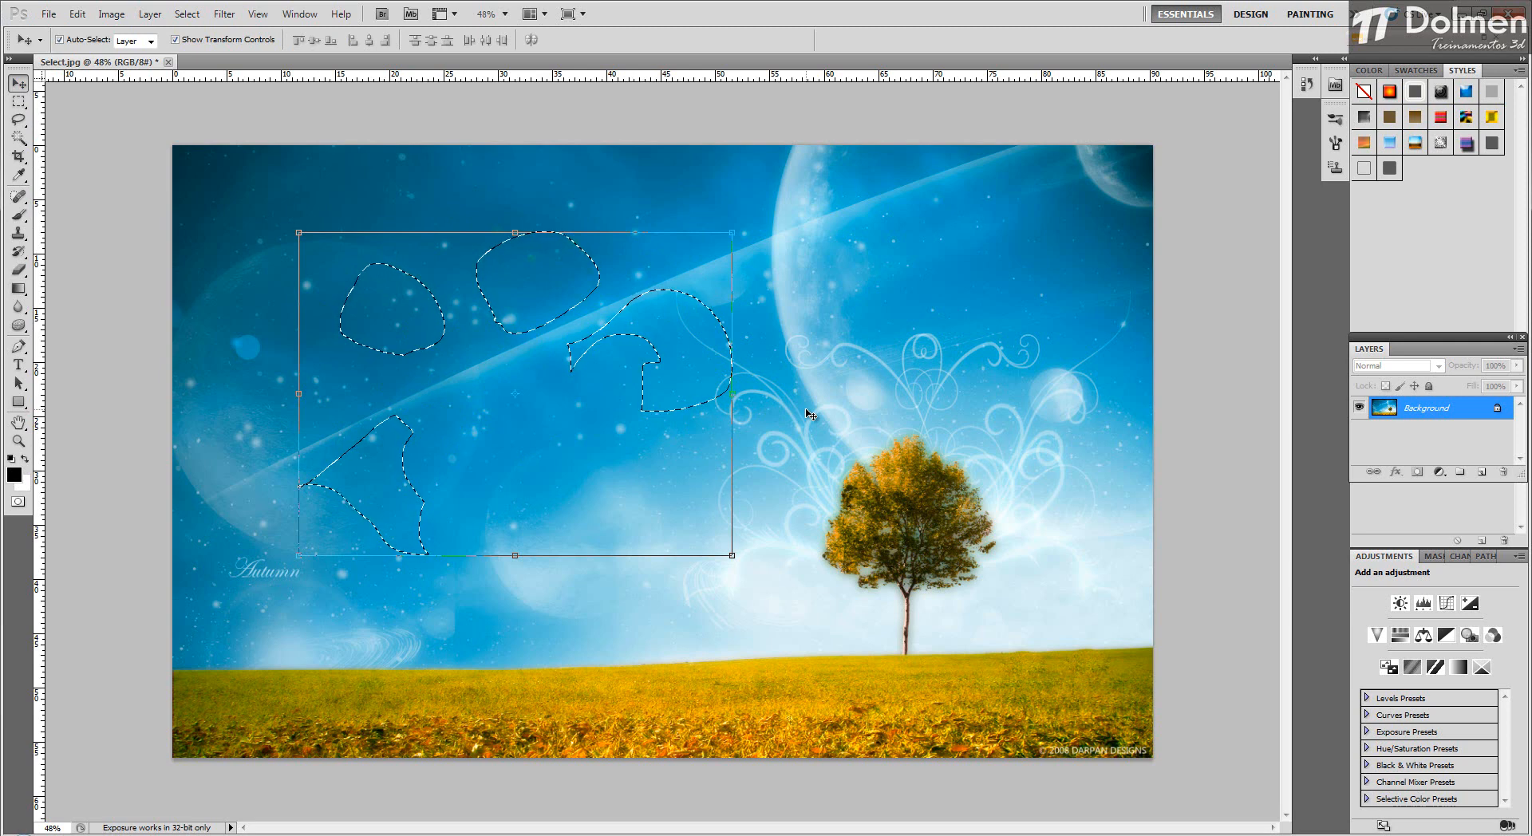
{"action": "key", "text": "ctrl+d"}
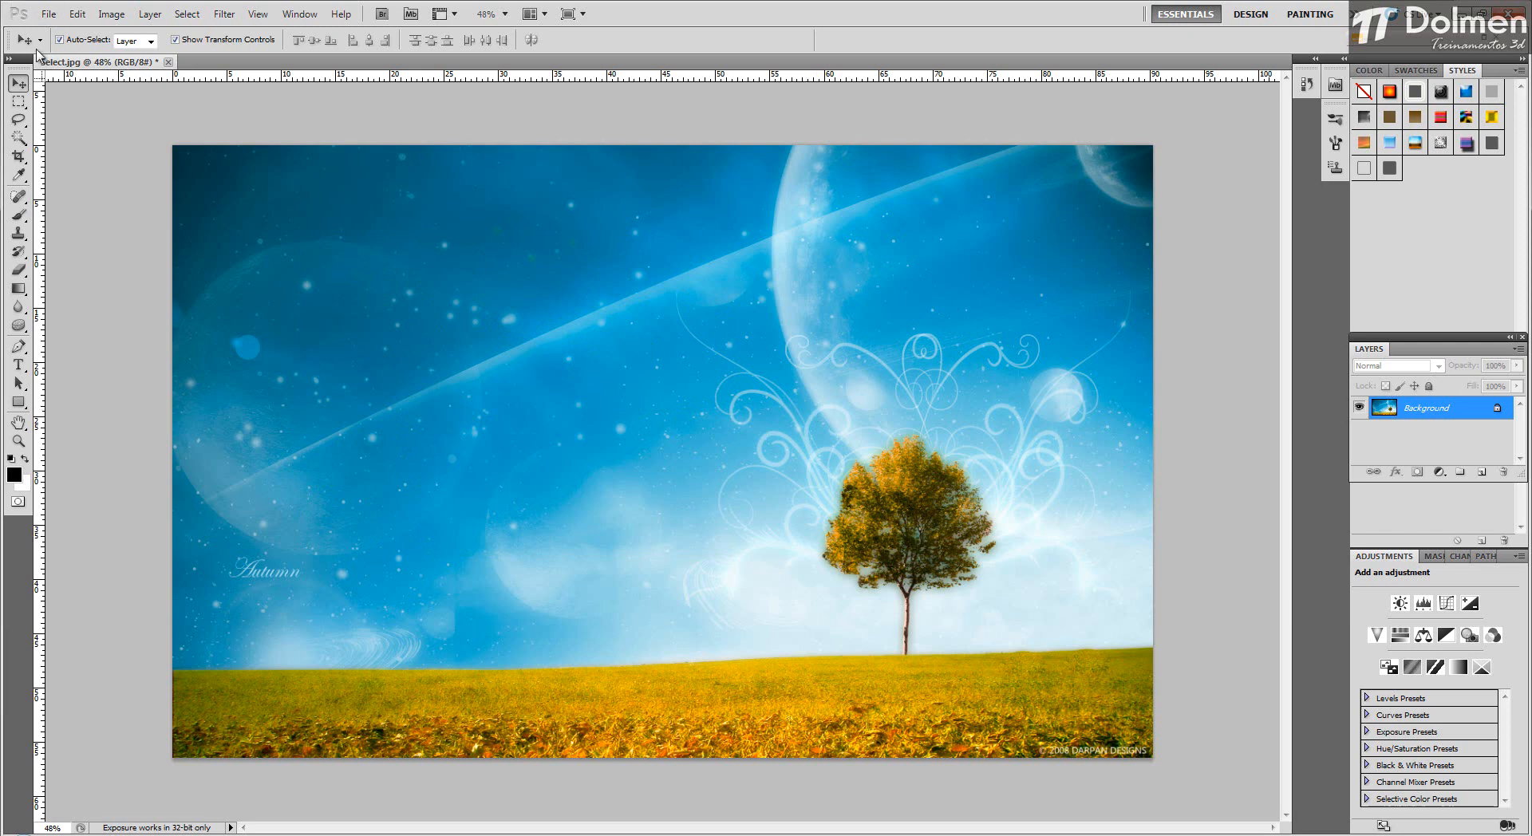
Outline the large faint circular planet at the image's left with the Polygonal Lasso and close the selection at its starting point.
{"action": "left_click", "coordinate": [18, 119]}
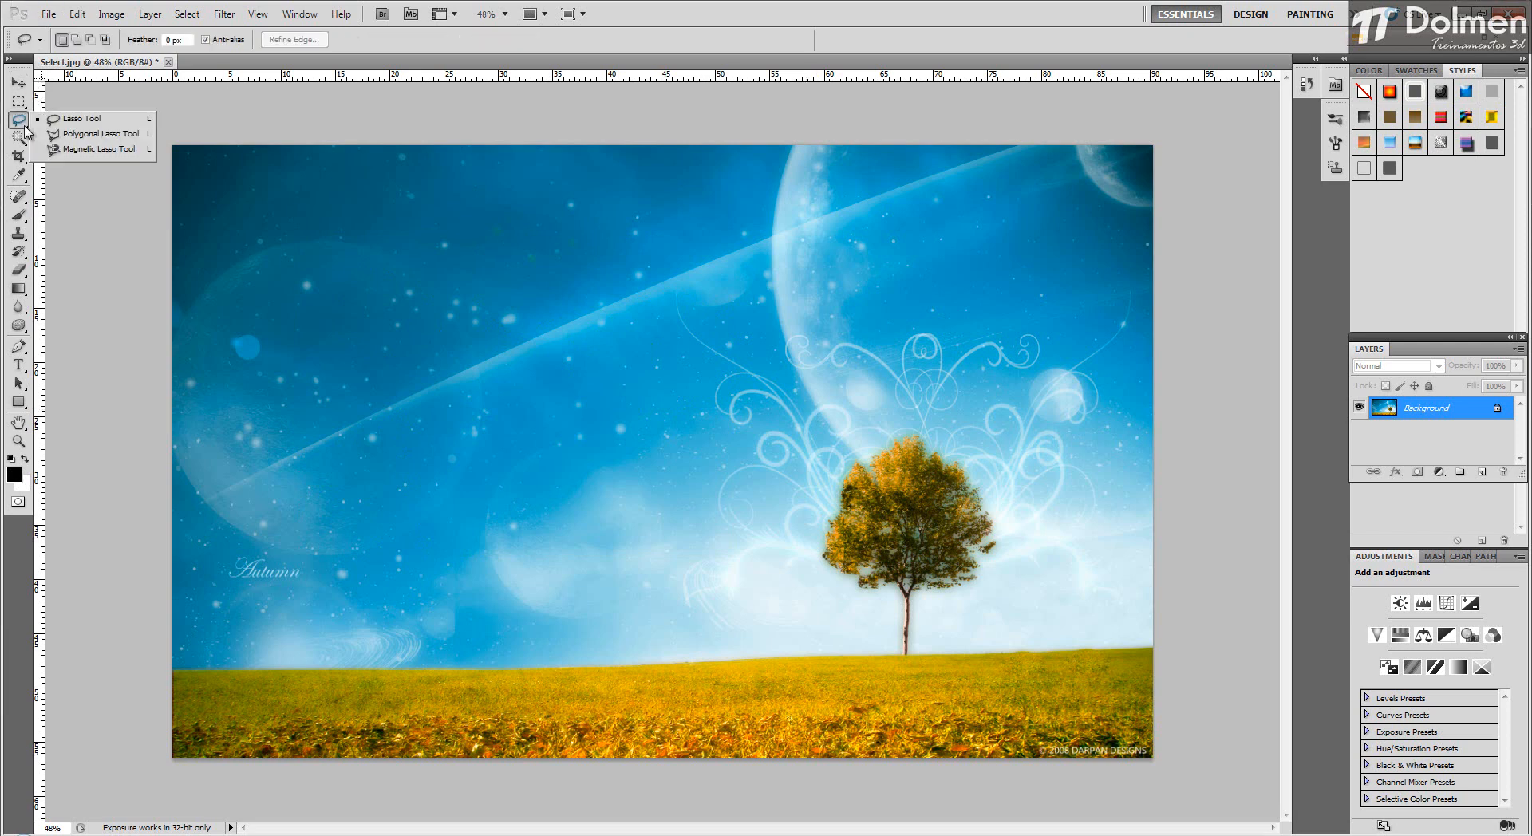
{"action": "left_click", "coordinate": [83, 132]}
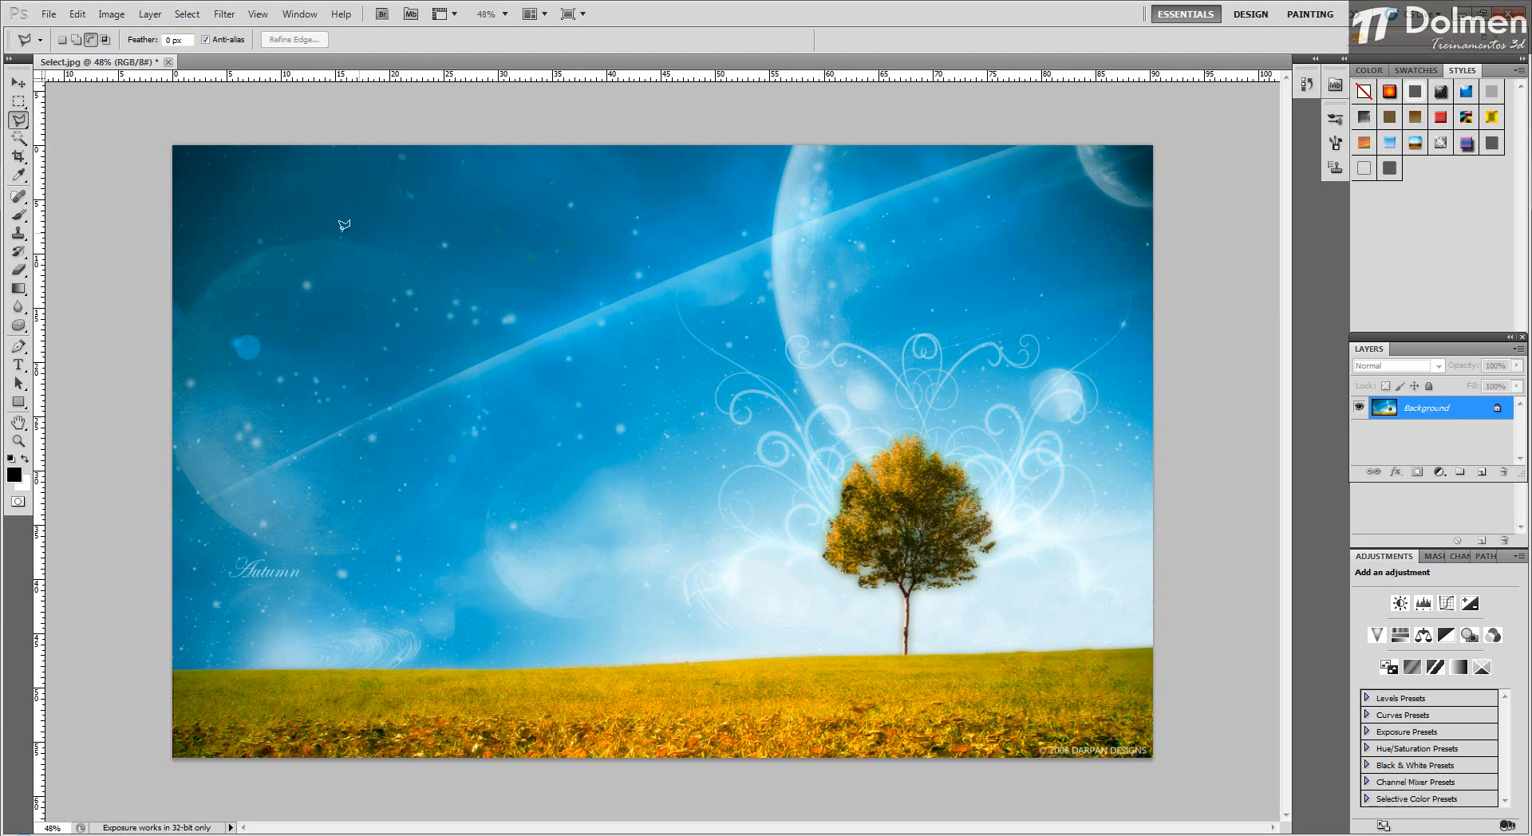
{"action": "scroll", "coordinate": [184, 267], "scroll_direction": "up", "scroll_amount": 3}
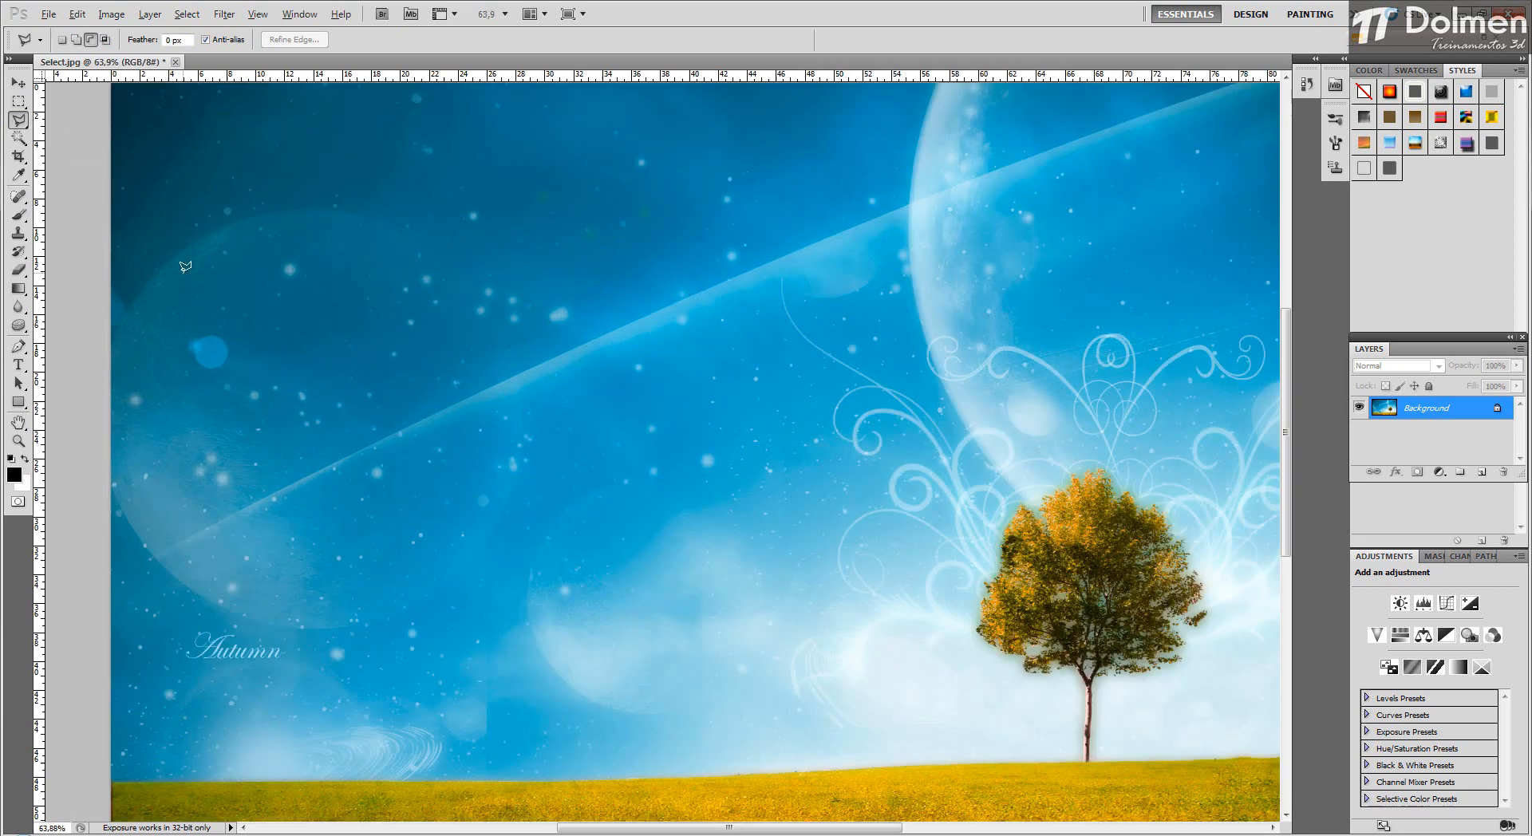
{"action": "left_click", "coordinate": [310, 209]}
{"action": "left_click", "coordinate": [358, 215]}
{"action": "left_click", "coordinate": [406, 232]}
{"action": "left_click", "coordinate": [447, 260]}
{"action": "left_click", "coordinate": [475, 288]}
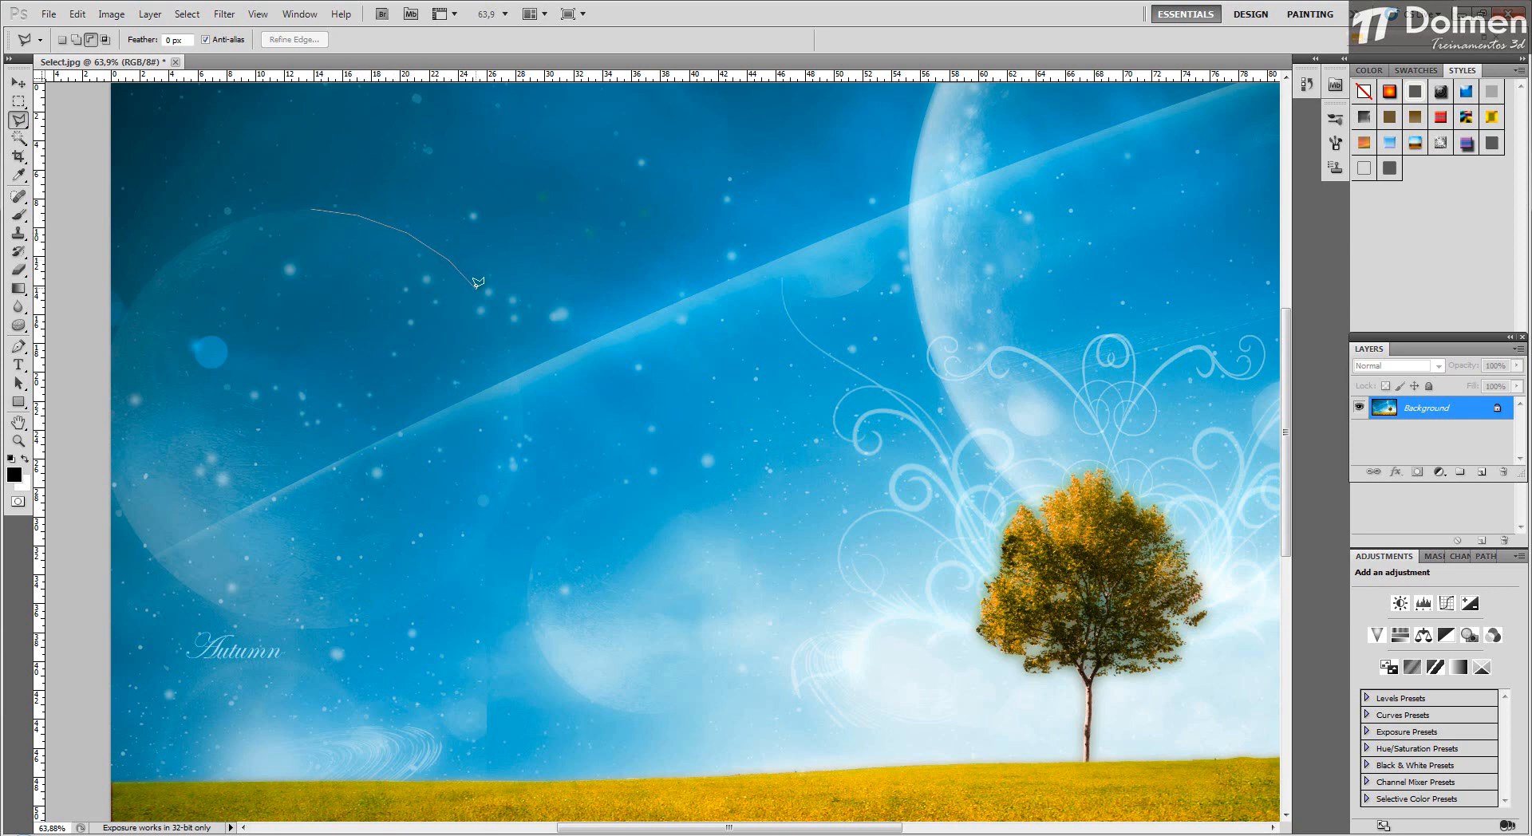
{"action": "left_click", "coordinate": [508, 342]}
{"action": "left_click", "coordinate": [518, 381]}
{"action": "left_click", "coordinate": [521, 442]}
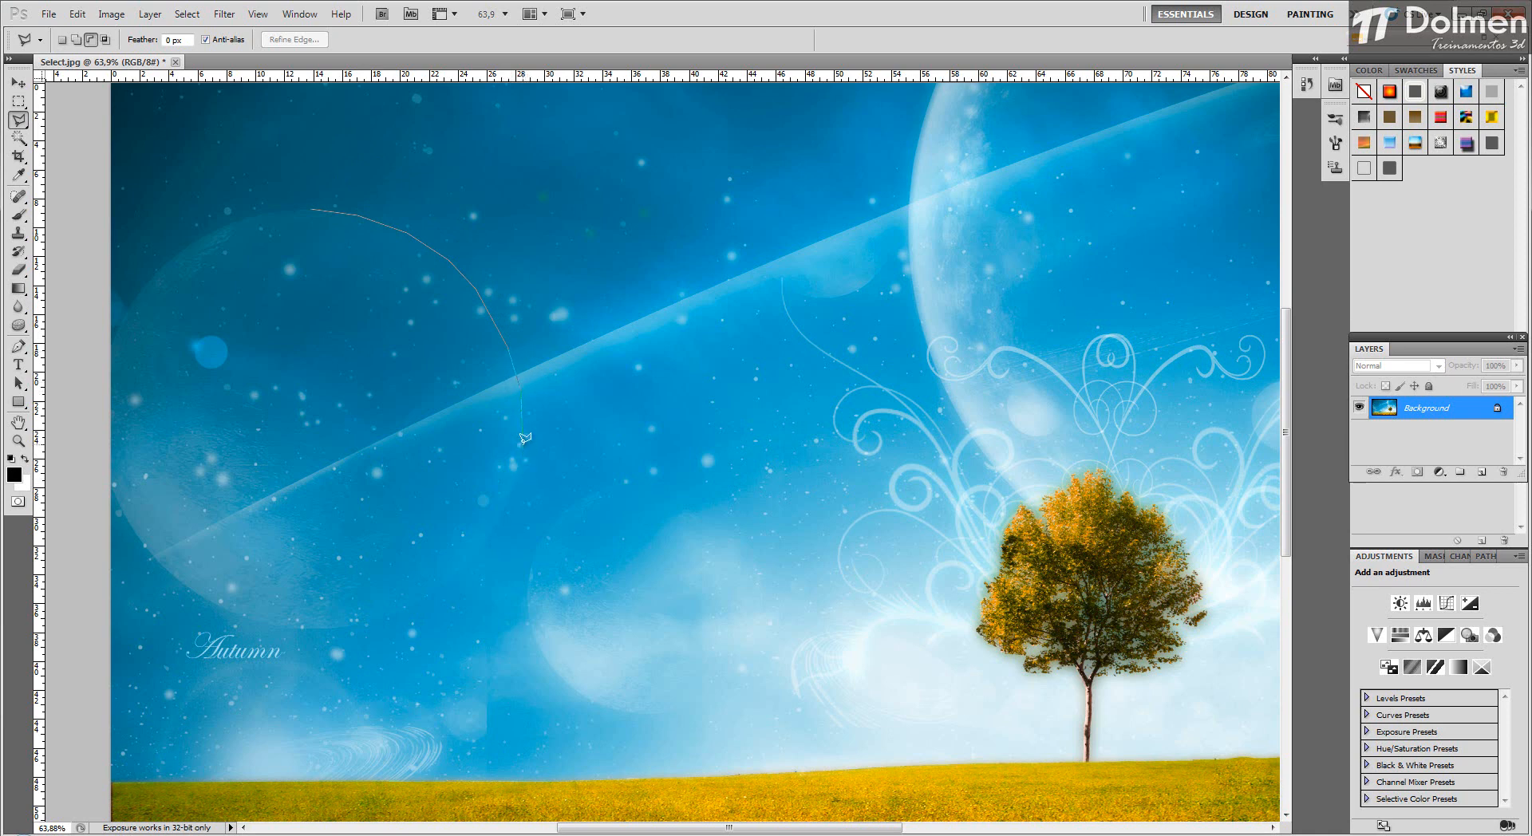
{"action": "left_click", "coordinate": [482, 543]}
{"action": "left_click", "coordinate": [437, 592]}
{"action": "left_click", "coordinate": [391, 615]}
{"action": "left_click", "coordinate": [323, 629]}
{"action": "left_click", "coordinate": [254, 623]}
{"action": "left_click", "coordinate": [188, 591]}
{"action": "left_click", "coordinate": [146, 547]}
{"action": "left_click", "coordinate": [110, 482]}
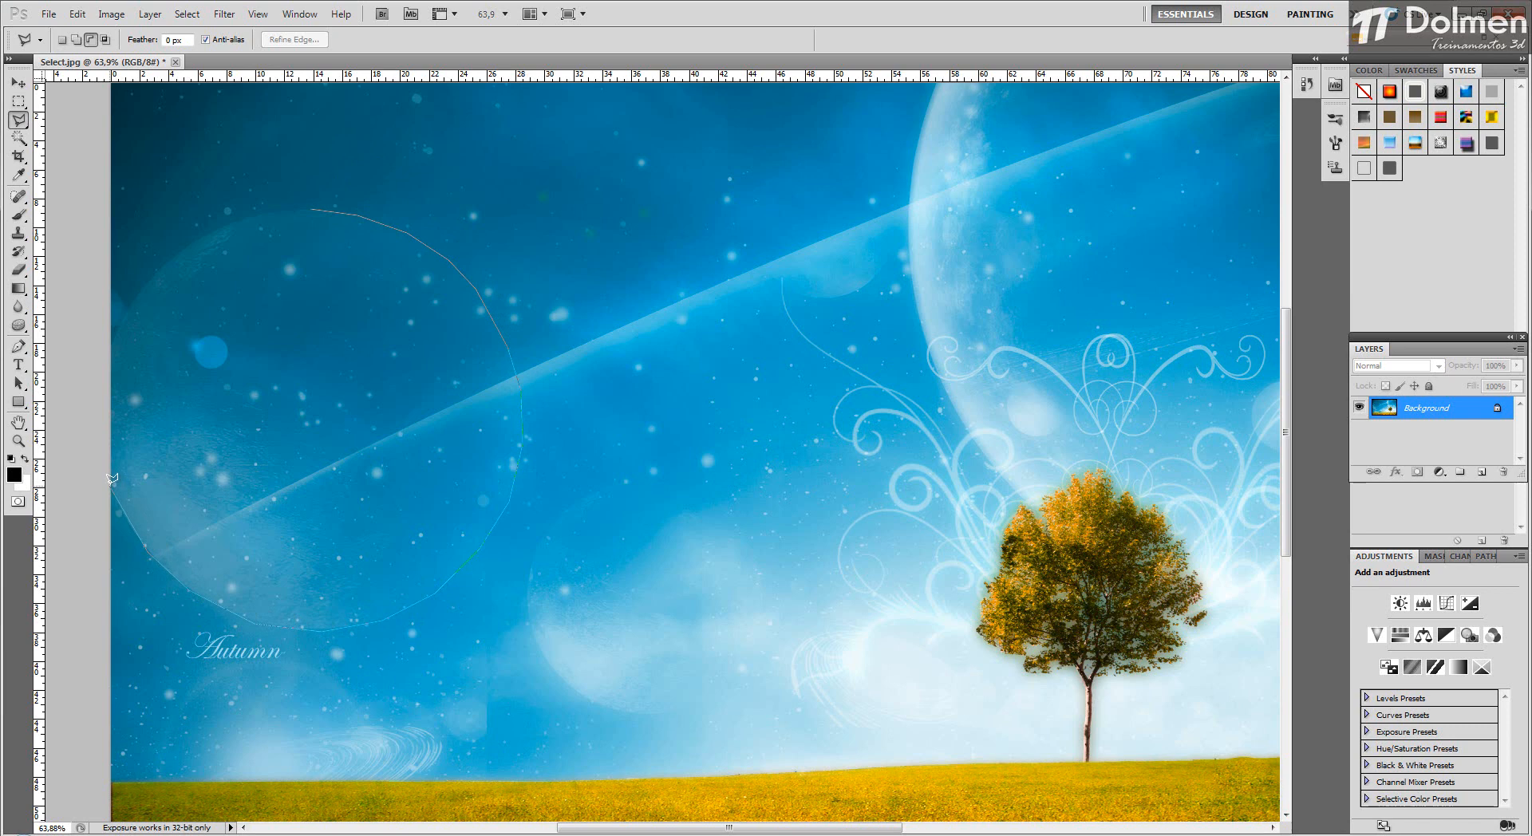
{"action": "left_click", "coordinate": [112, 343]}
{"action": "left_click", "coordinate": [138, 292]}
{"action": "left_click", "coordinate": [177, 252]}
{"action": "left_click", "coordinate": [237, 218]}
{"action": "left_click", "coordinate": [313, 202]}
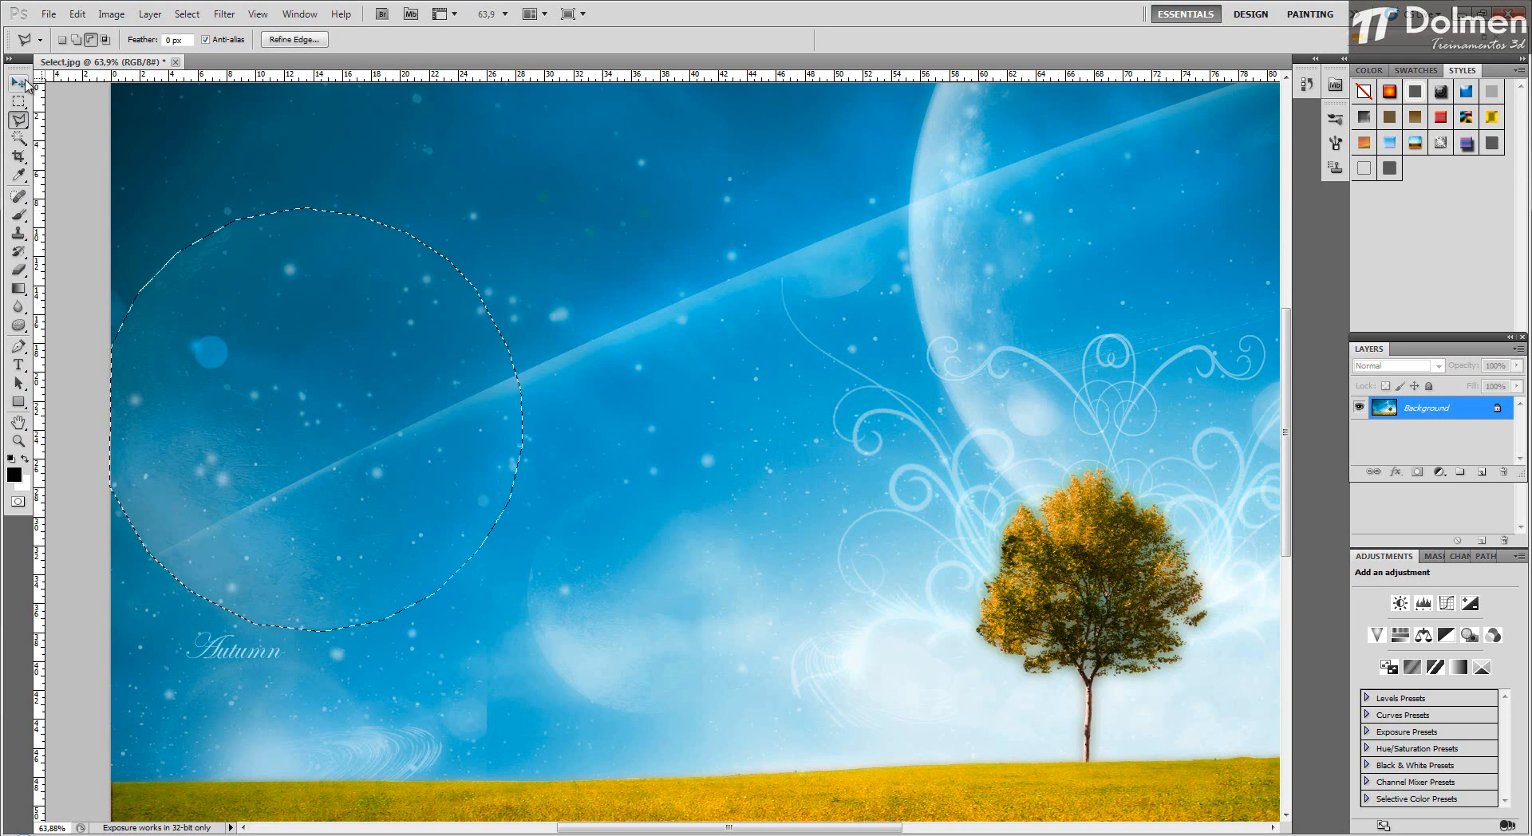
Try moving the selected circle of sky to the right, and discard both the move and the selection.
{"action": "key", "text": "v"}
{"action": "left_click_drag", "start_coordinate": [402, 378], "coordinate": [852, 296]}
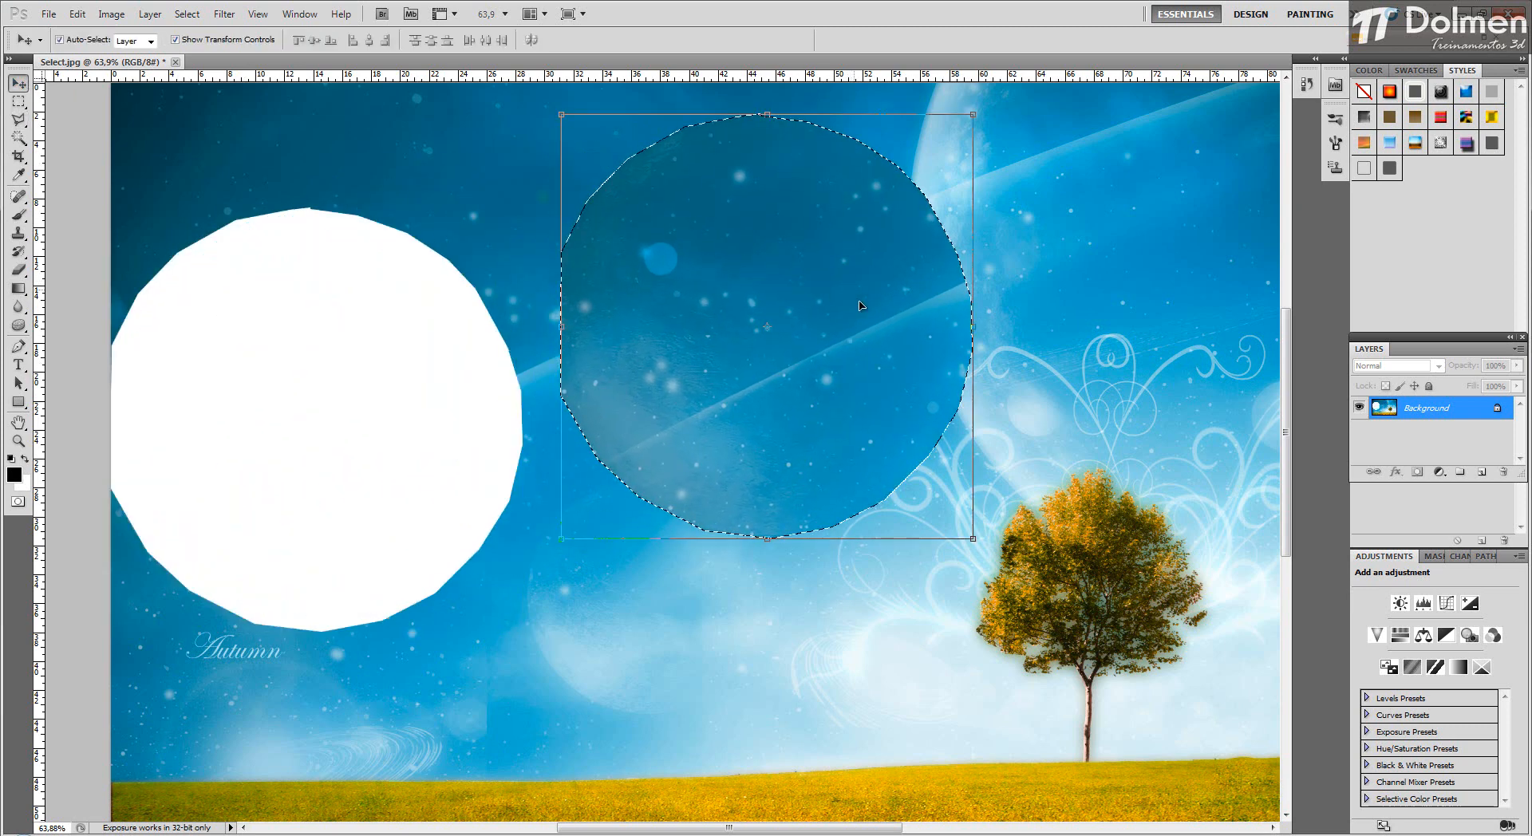
{"action": "left_click_drag", "start_coordinate": [752, 352], "coordinate": [727, 433]}
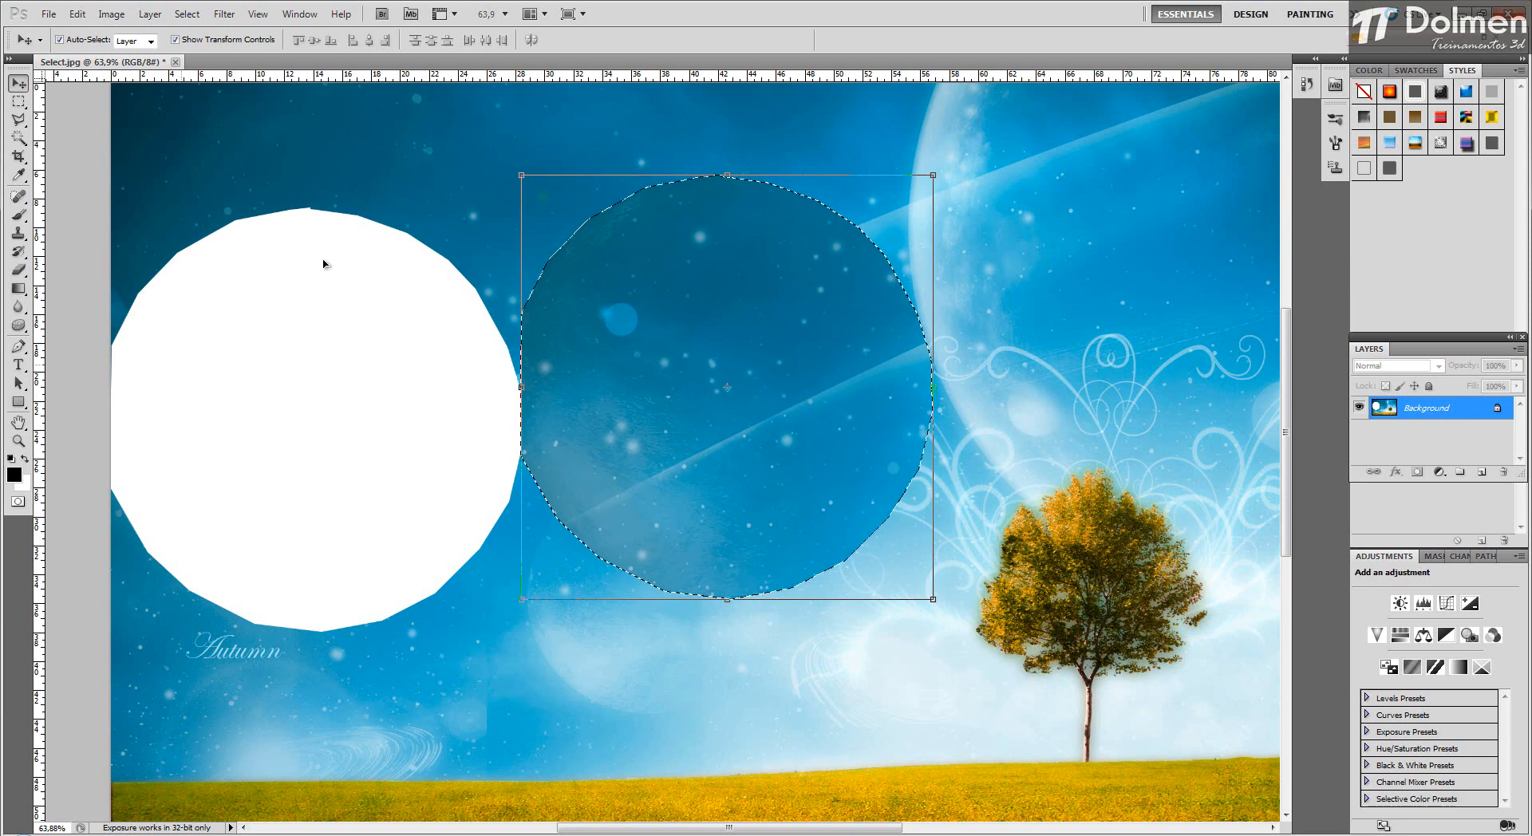
{"action": "left_click", "coordinate": [397, 252]}
{"action": "key", "text": "ctrl+z"}
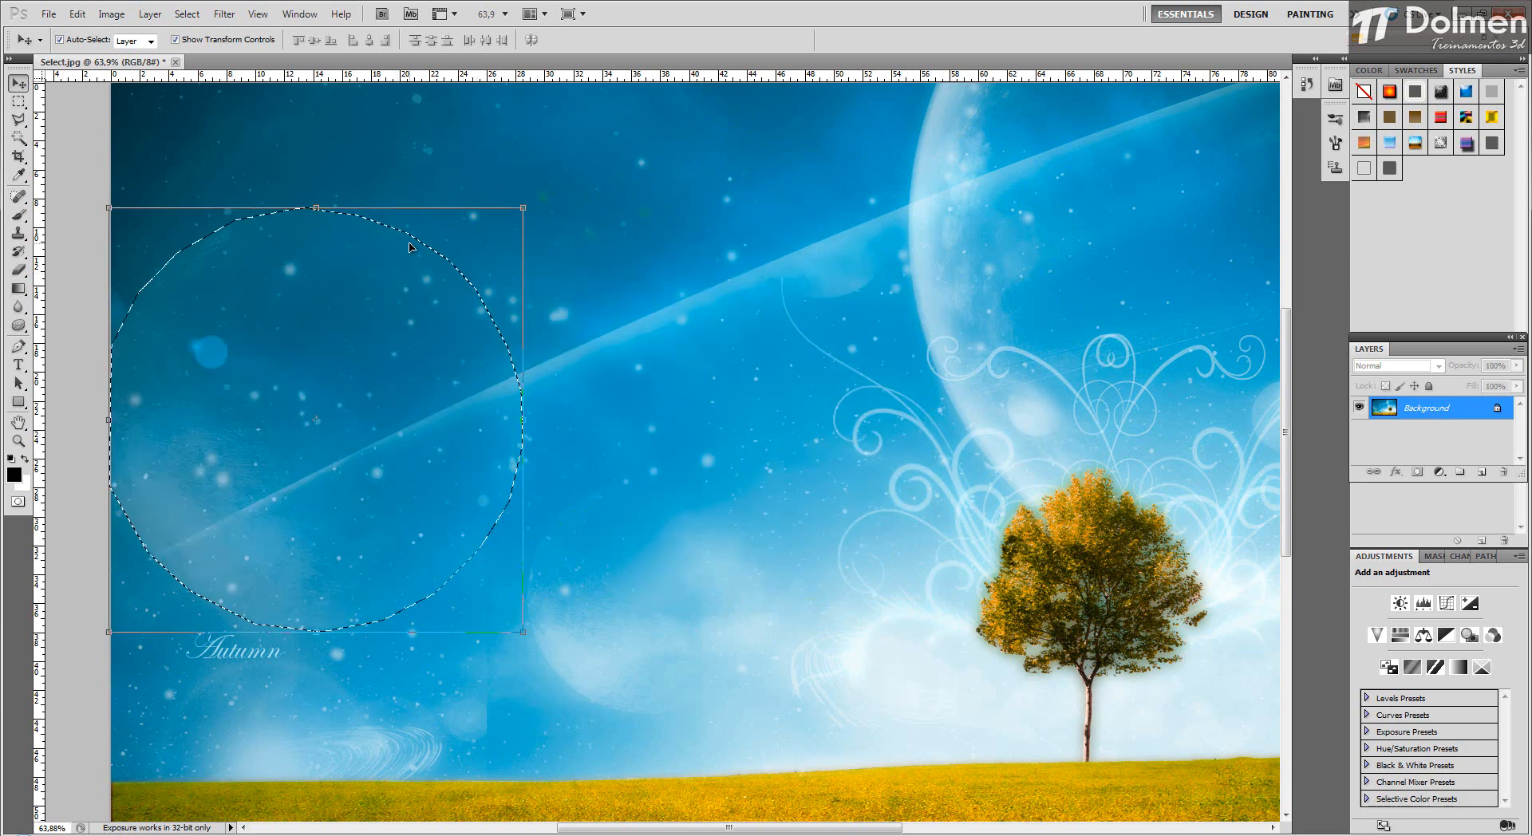
{"action": "key", "text": "ctrl+d"}
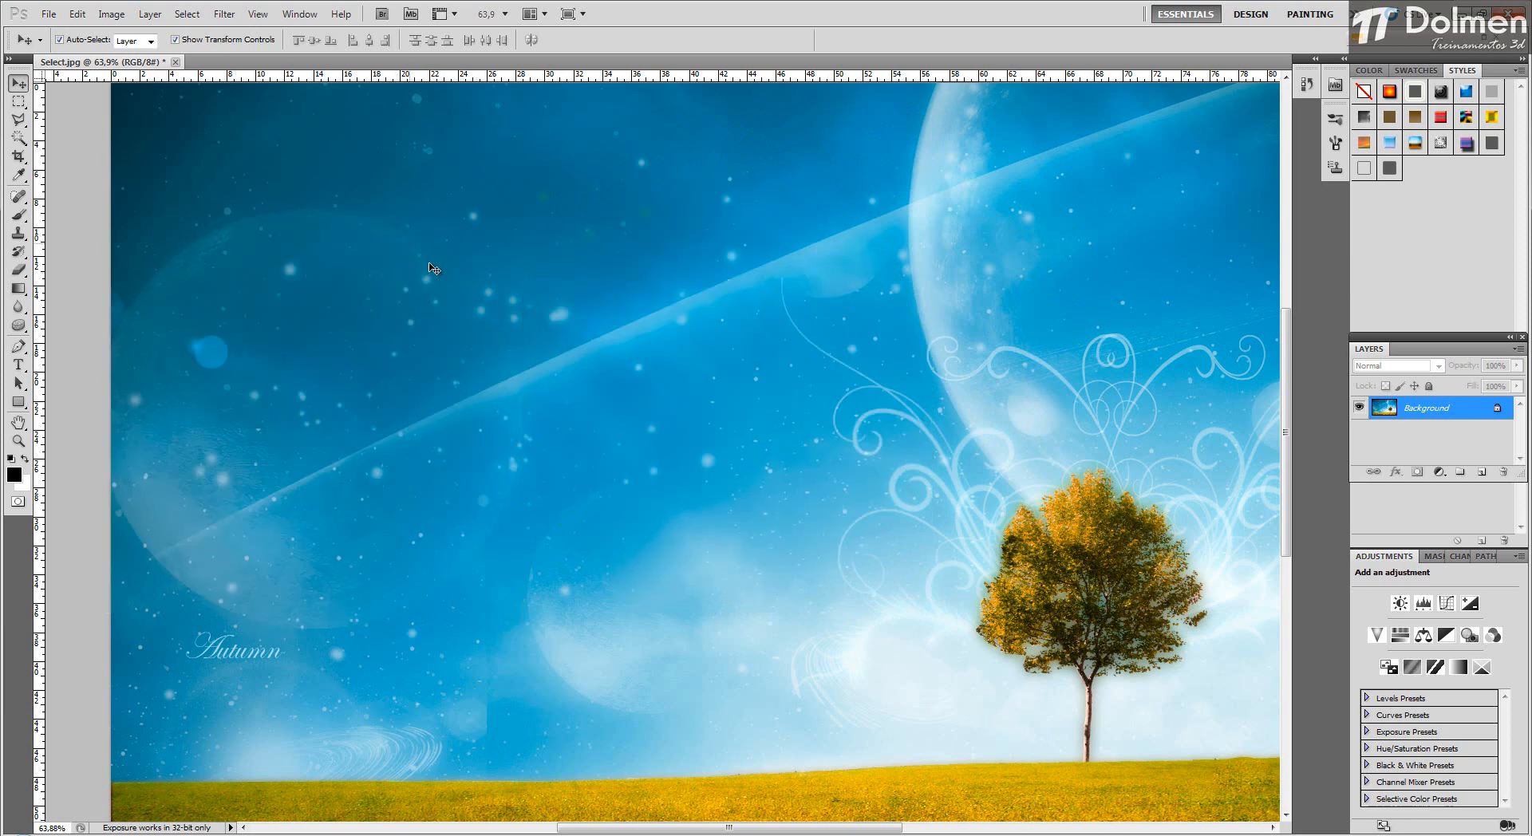
Select the whole grass field with the Polygonal Lasso, following the horizon and running outside the canvas around the image's lower corners.
{"action": "left_click", "coordinate": [18, 121]}
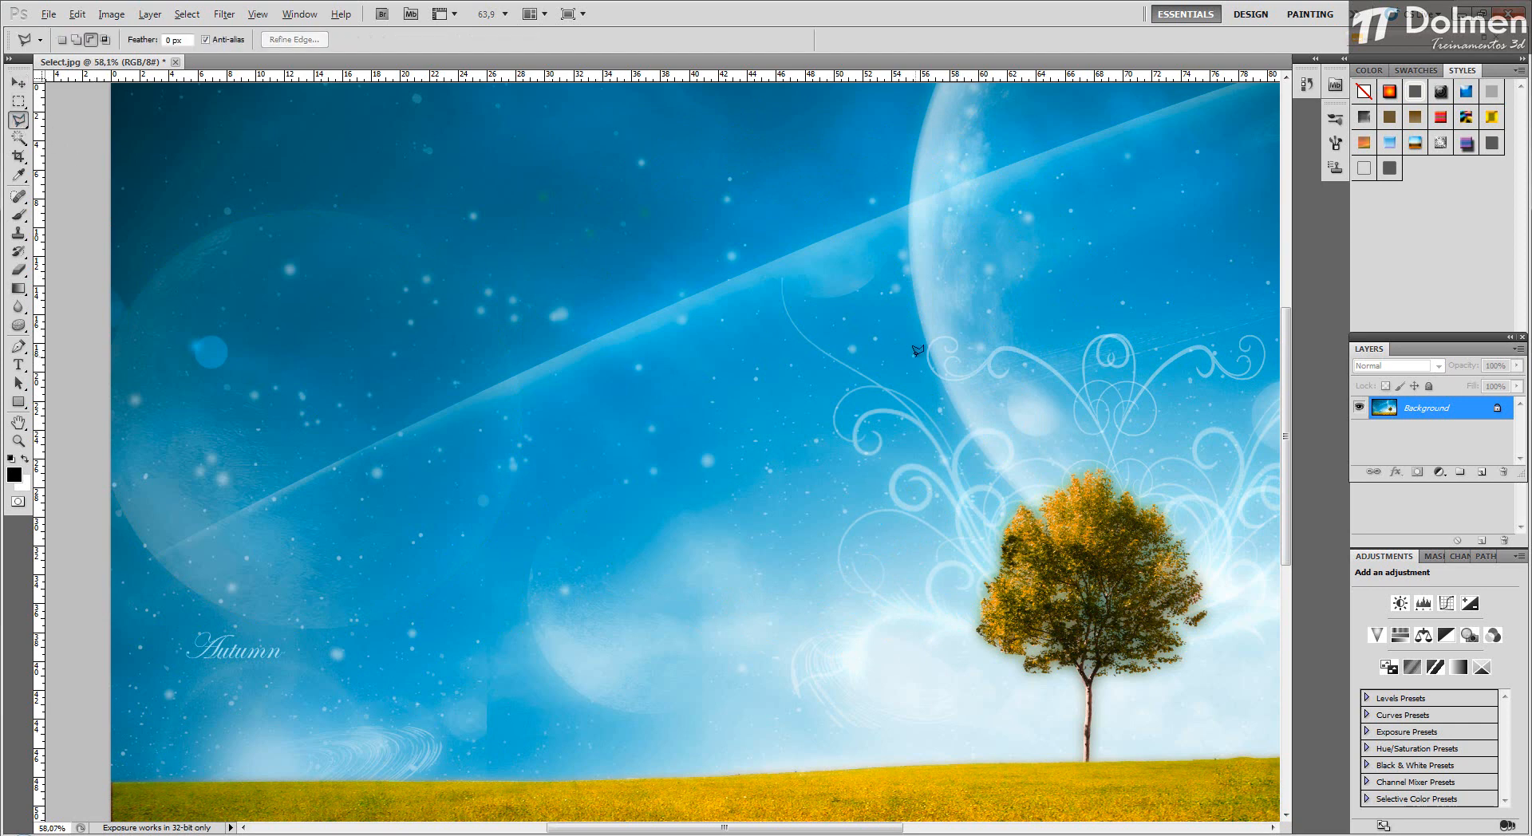
{"action": "key", "text": "ctrl+minus"}
{"action": "scroll", "coordinate": [630, 777], "scroll_direction": "up", "scroll_amount": 3}
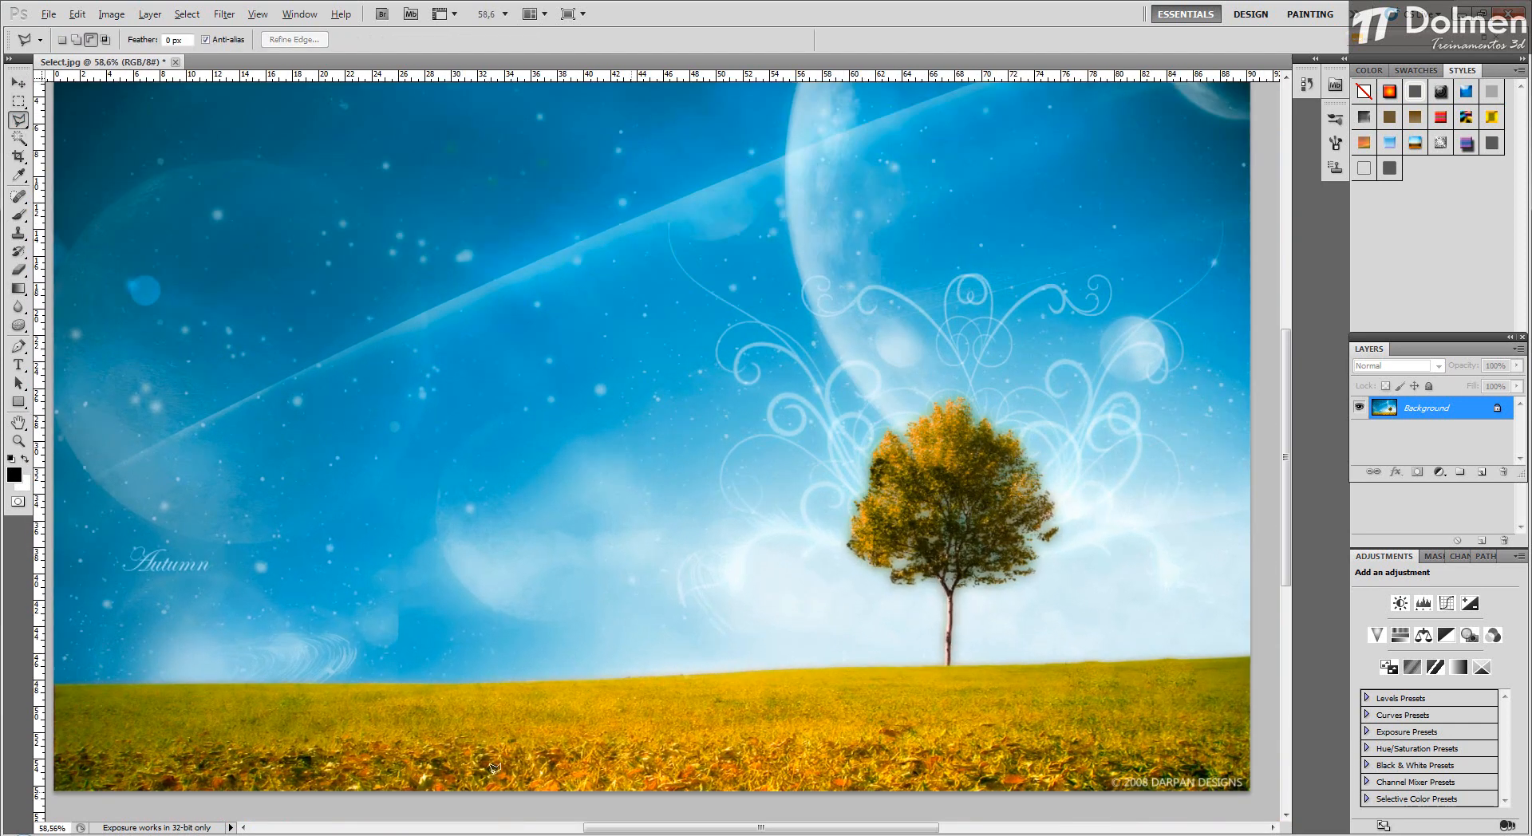
{"action": "scroll", "coordinate": [294, 730], "scroll_direction": "up", "scroll_amount": 4}
{"action": "left_click_drag", "start_coordinate": [332, 633], "coordinate": [540, 444]}
{"action": "left_click", "coordinate": [153, 479]}
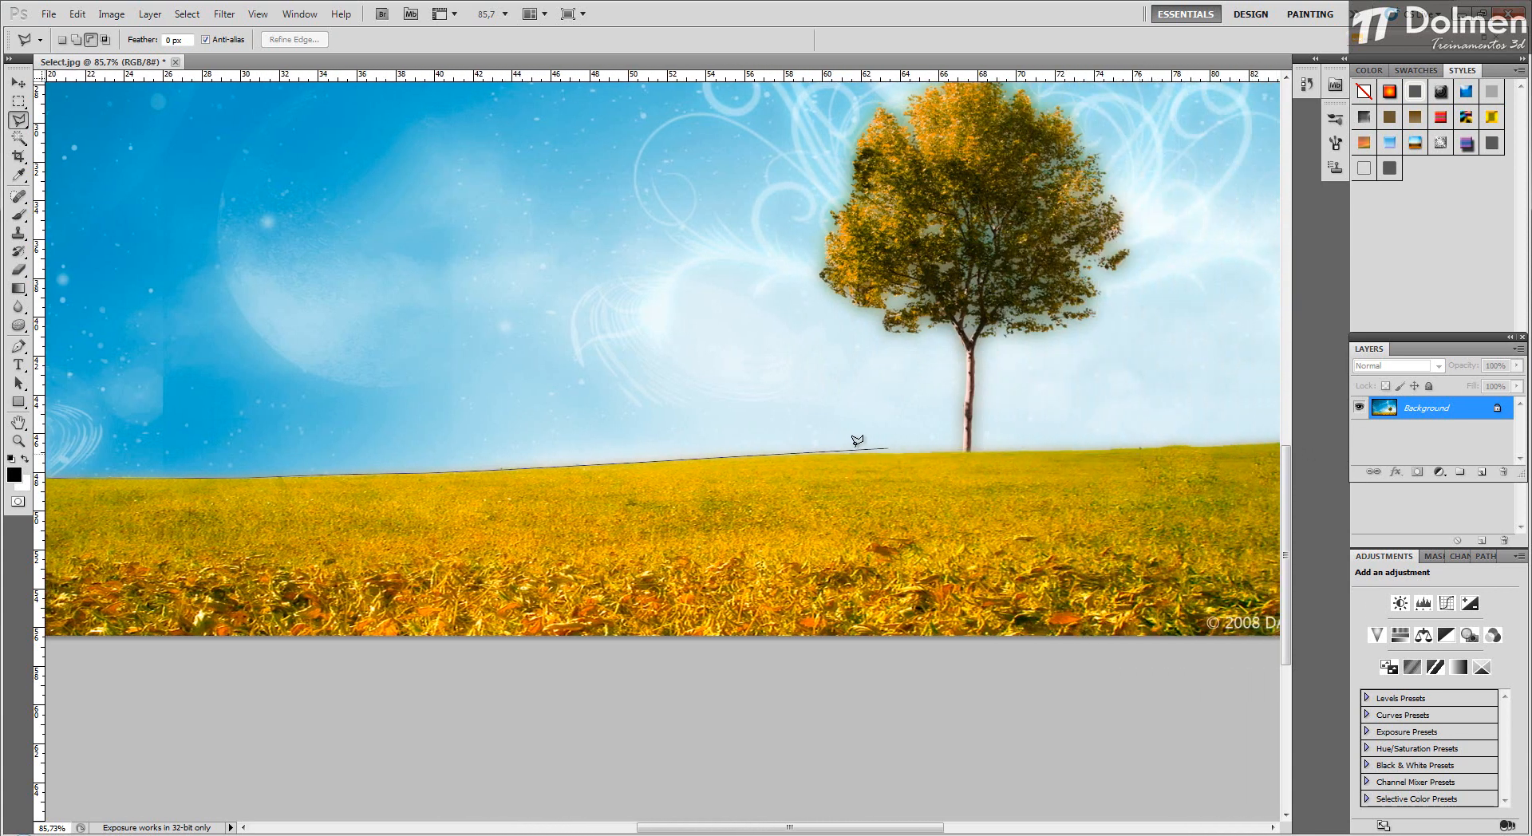
{"action": "left_click", "coordinate": [855, 453]}
{"action": "left_click", "coordinate": [1026, 452]}
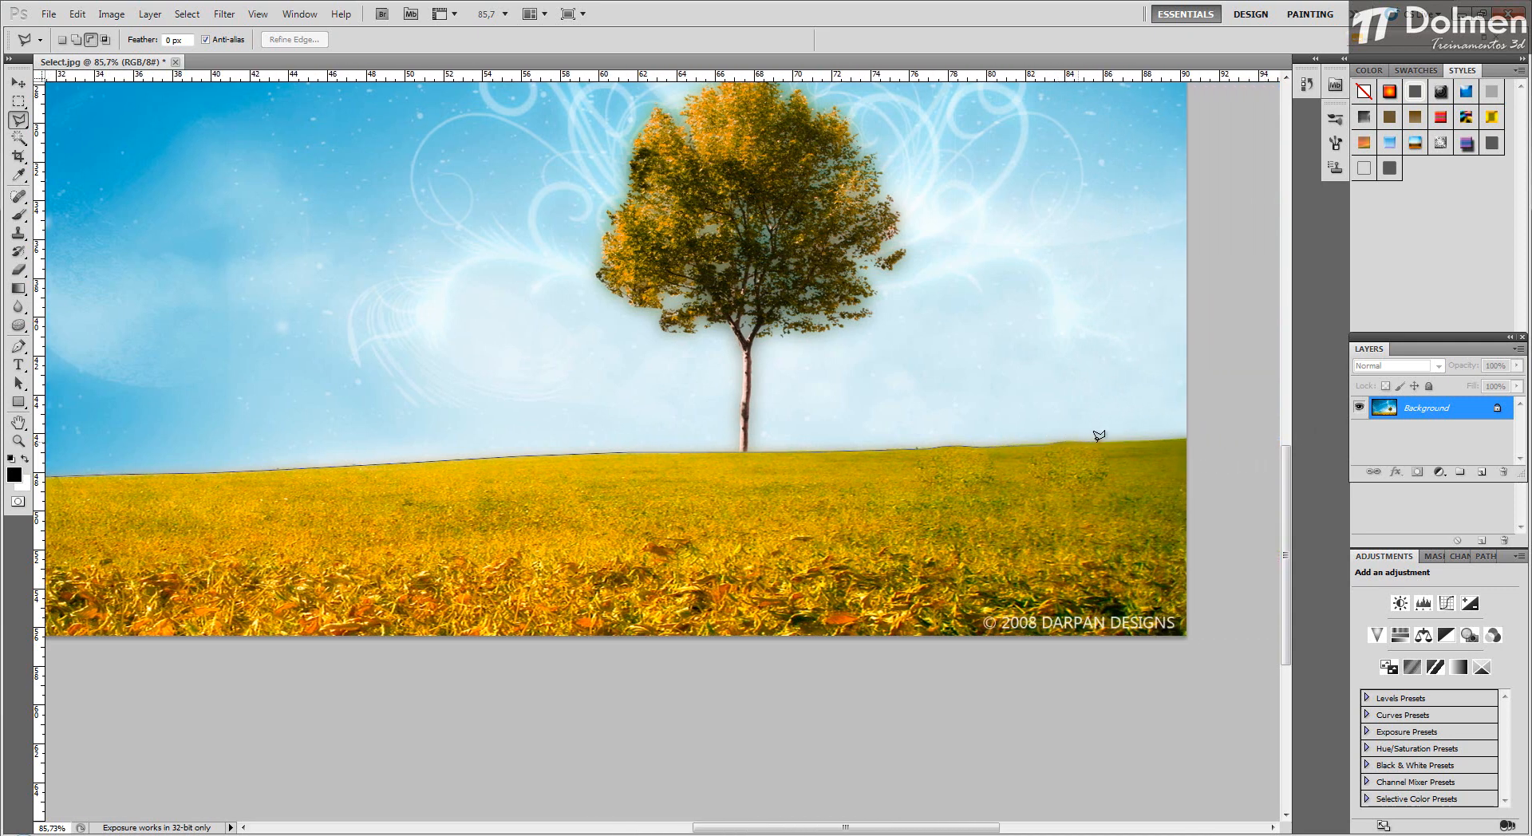
{"action": "left_click", "coordinate": [1200, 437]}
{"action": "left_click", "coordinate": [1206, 698]}
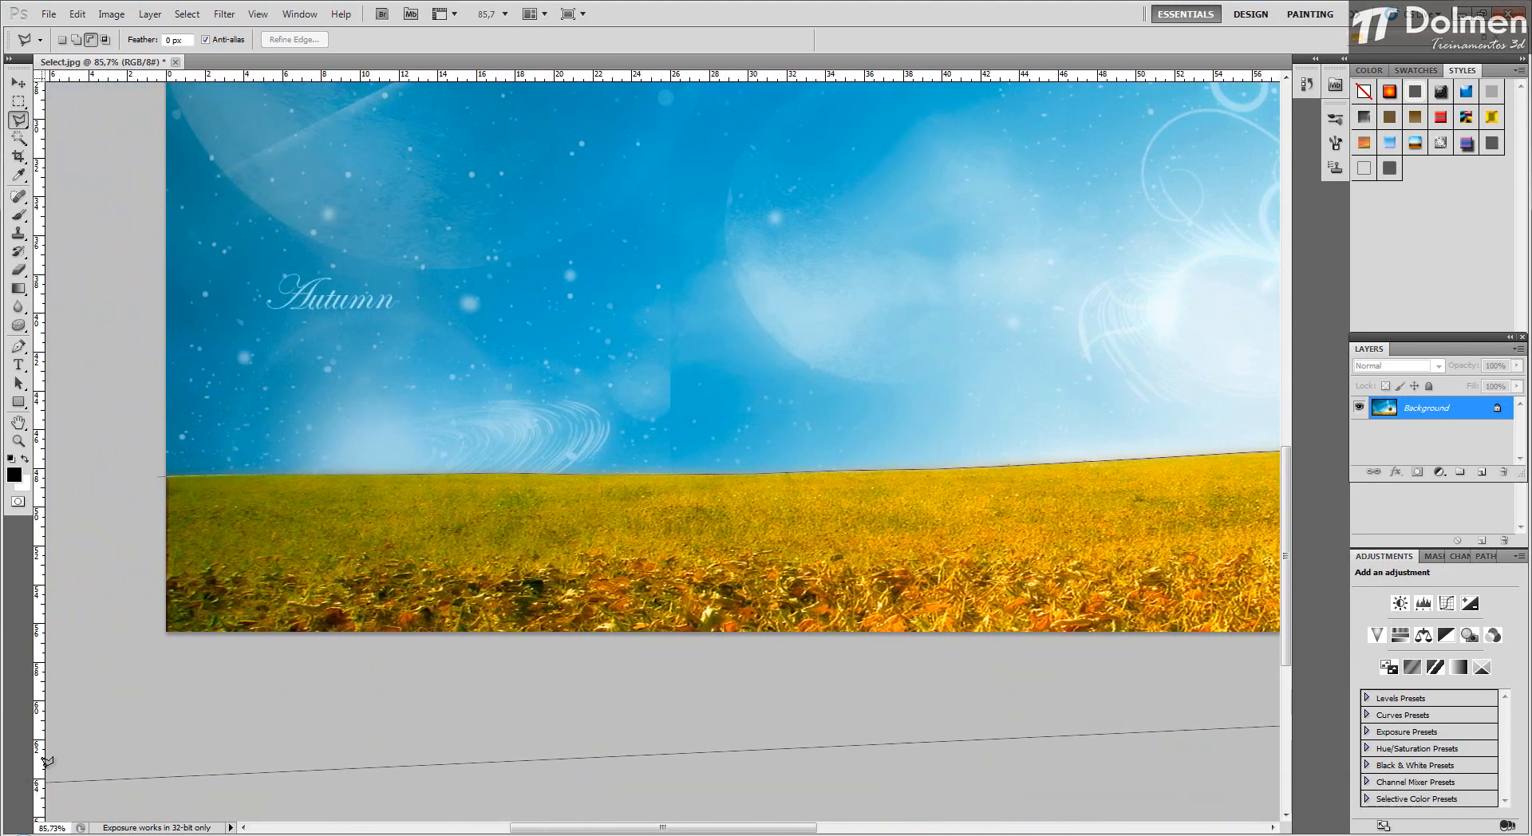
{"action": "left_click", "coordinate": [125, 650]}
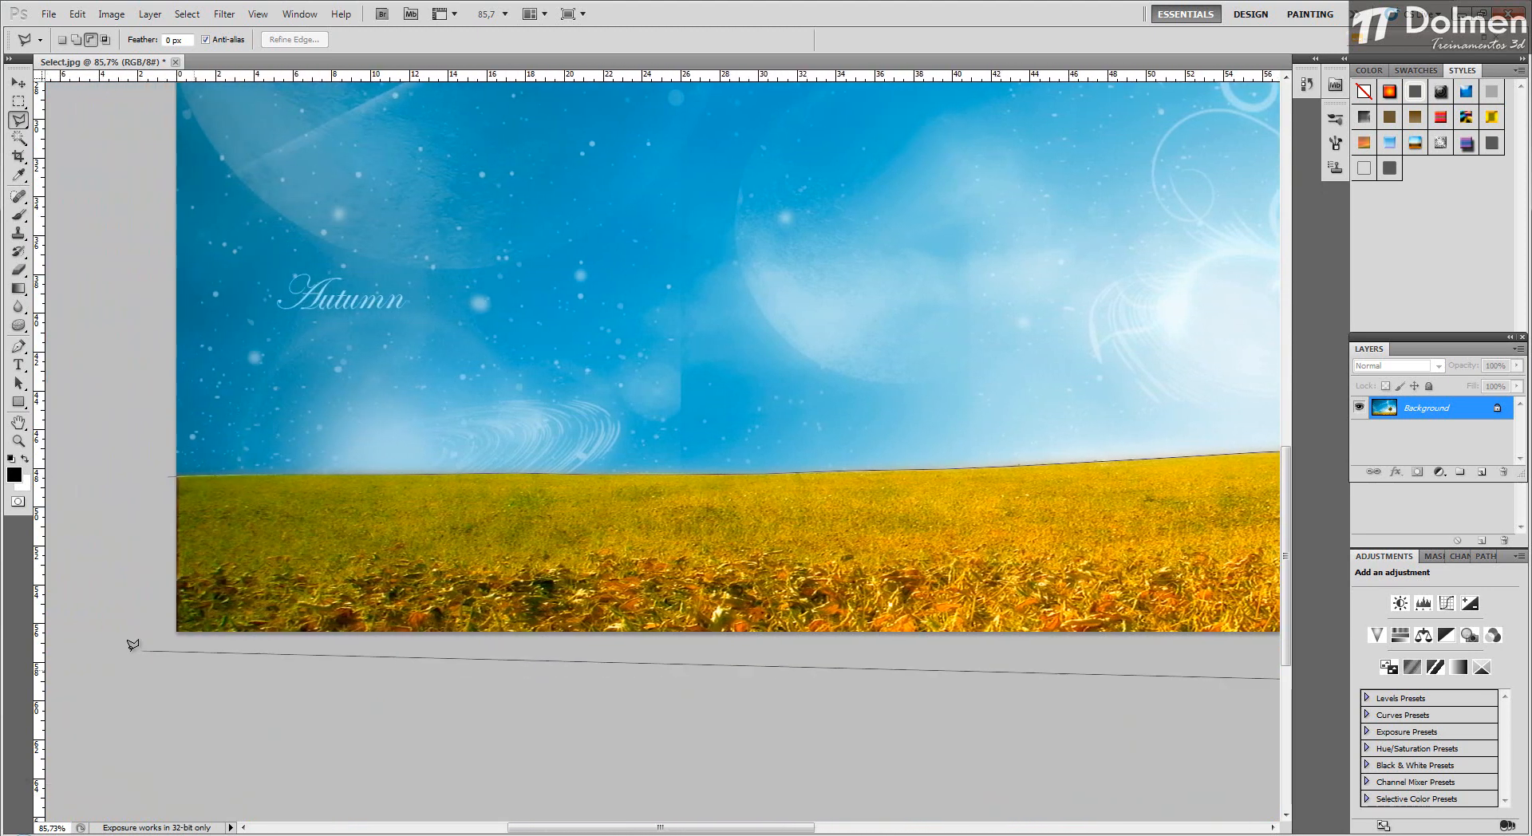
{"action": "double_click", "coordinate": [165, 477]}
{"action": "scroll", "coordinate": [349, 452], "scroll_direction": "down", "scroll_amount": 7}
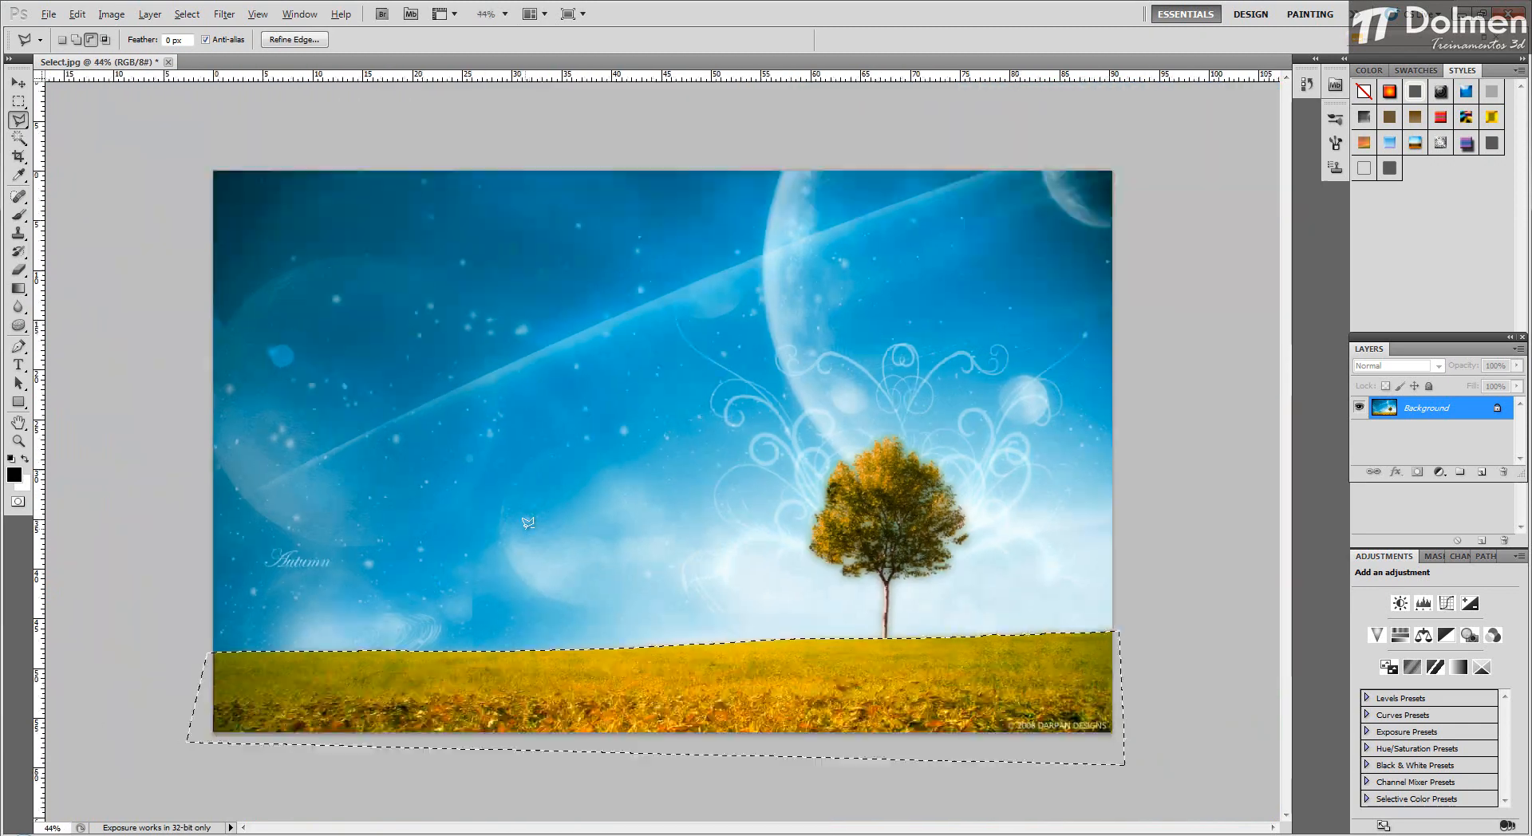
Try moving the selected grass strip up over the sky, and discard both the move and the selection.
{"action": "left_click", "coordinate": [18, 83]}
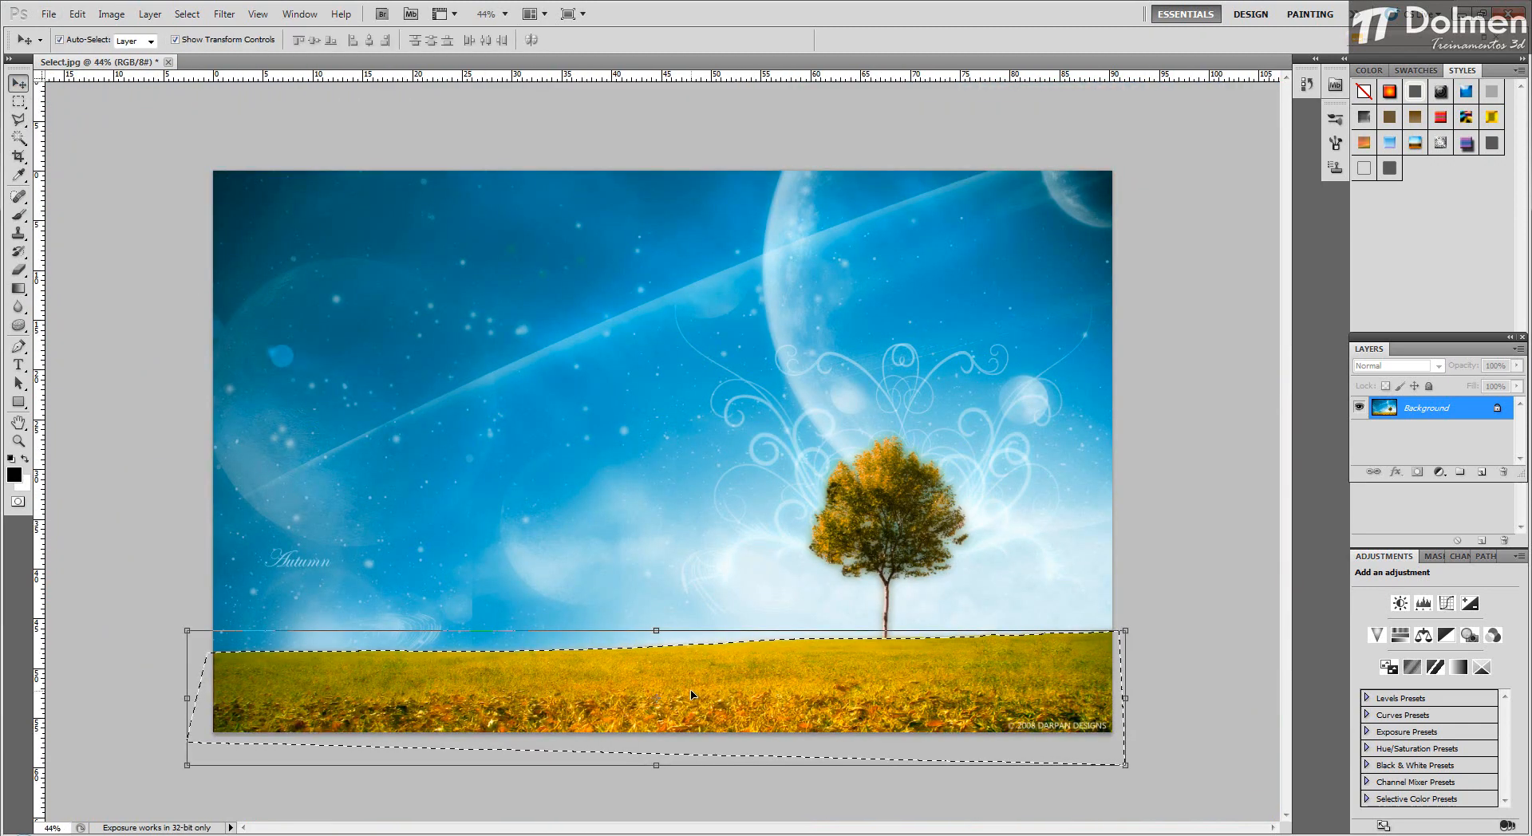
{"action": "left_click_drag", "start_coordinate": [723, 631], "coordinate": [727, 379]}
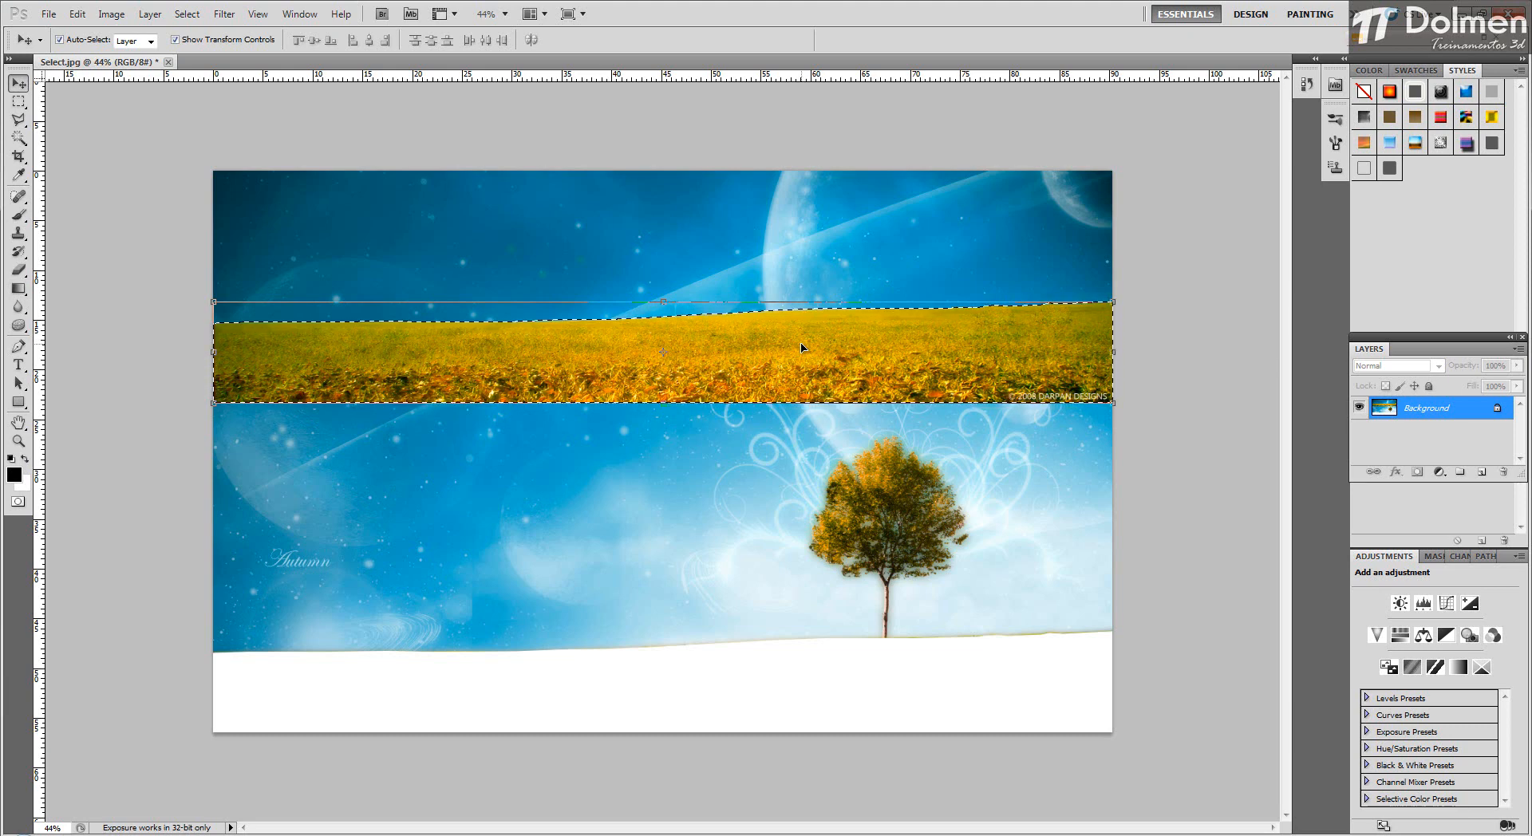
{"action": "key", "text": "ctrl+z"}
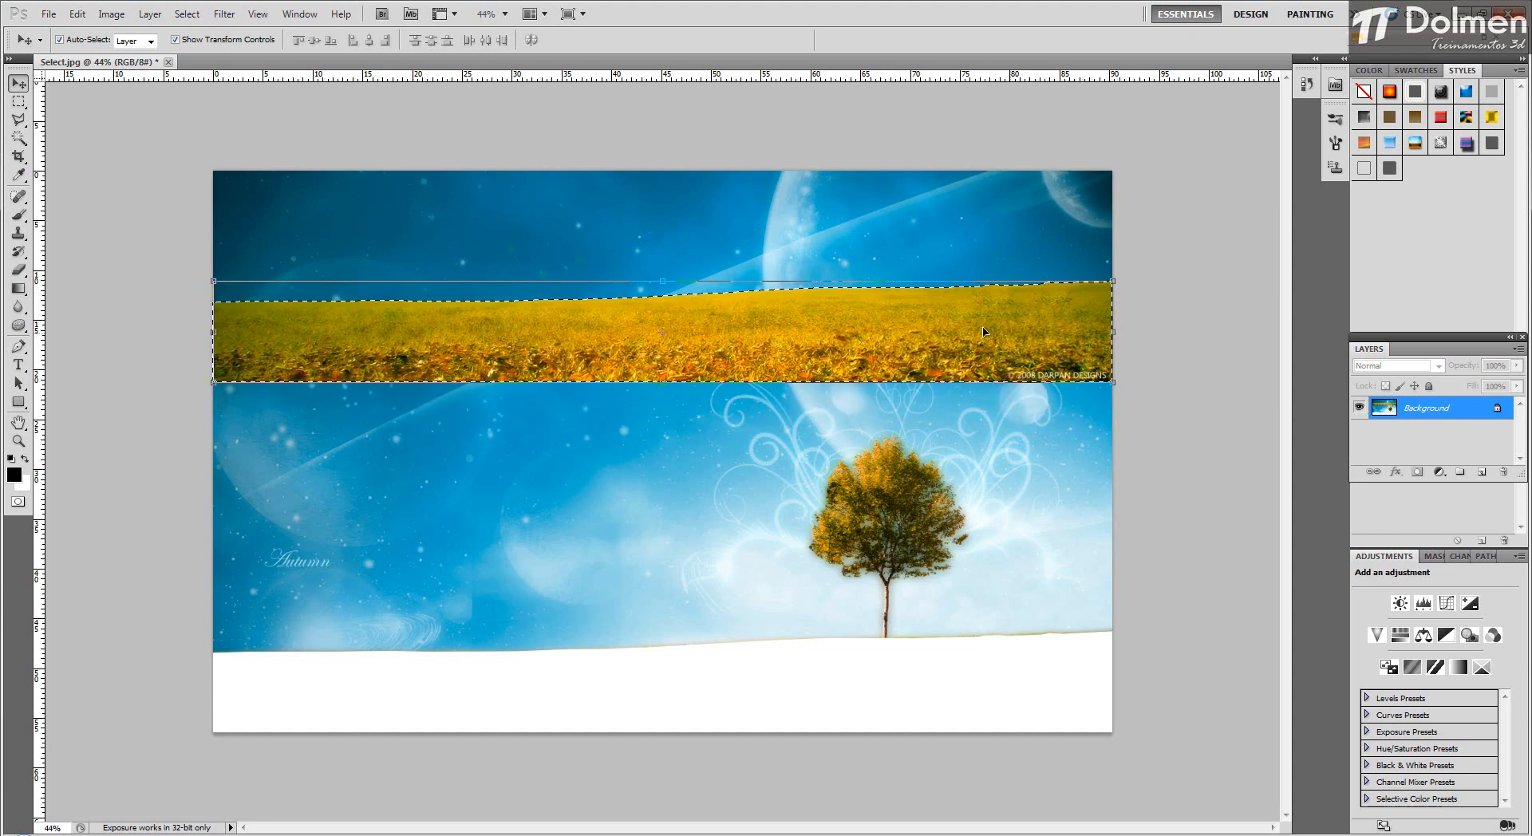
{"action": "left_click_drag", "start_coordinate": [733, 344], "coordinate": [722, 500]}
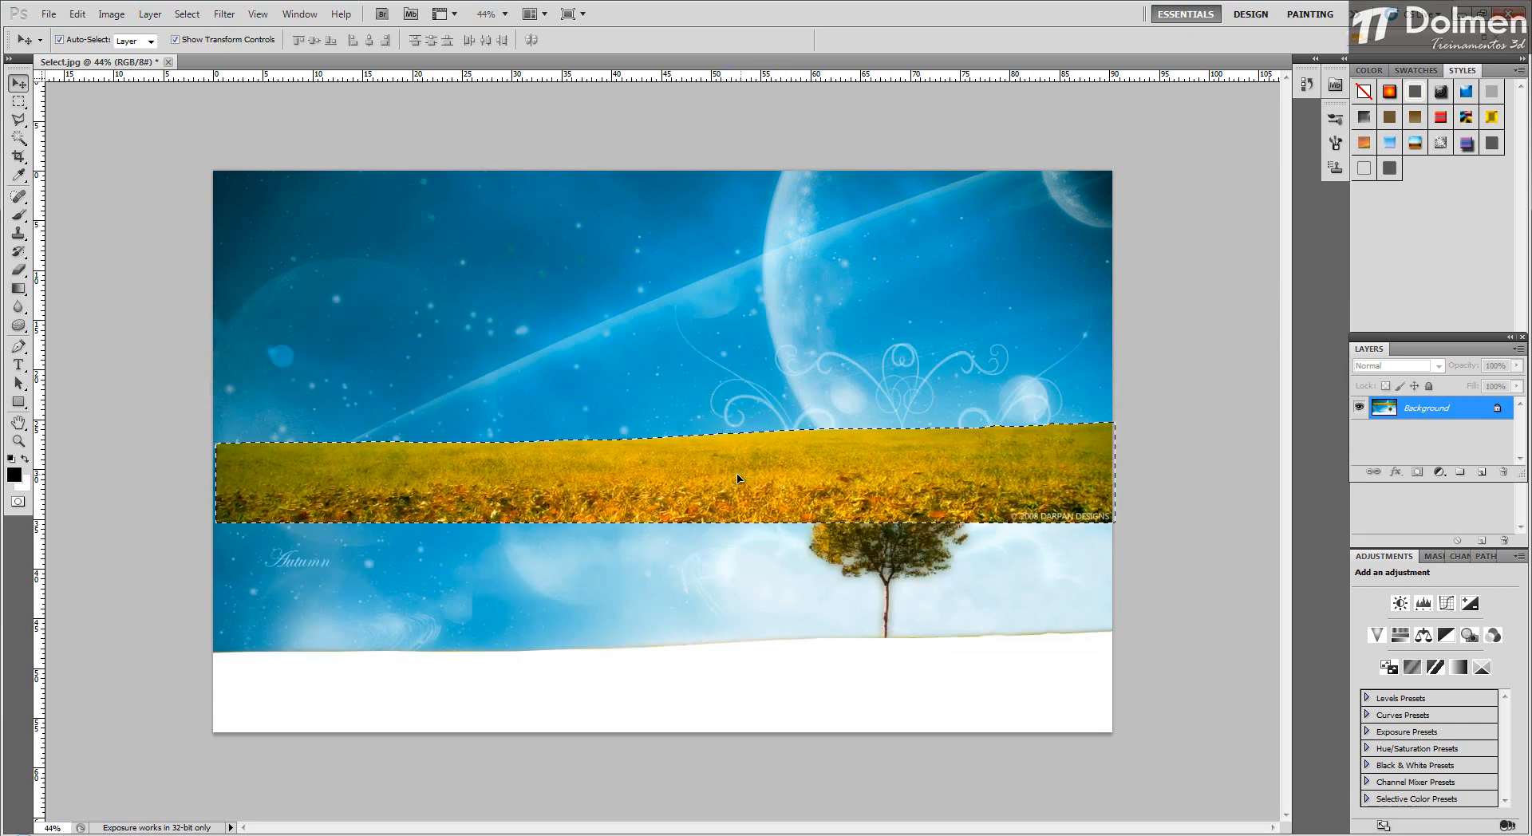
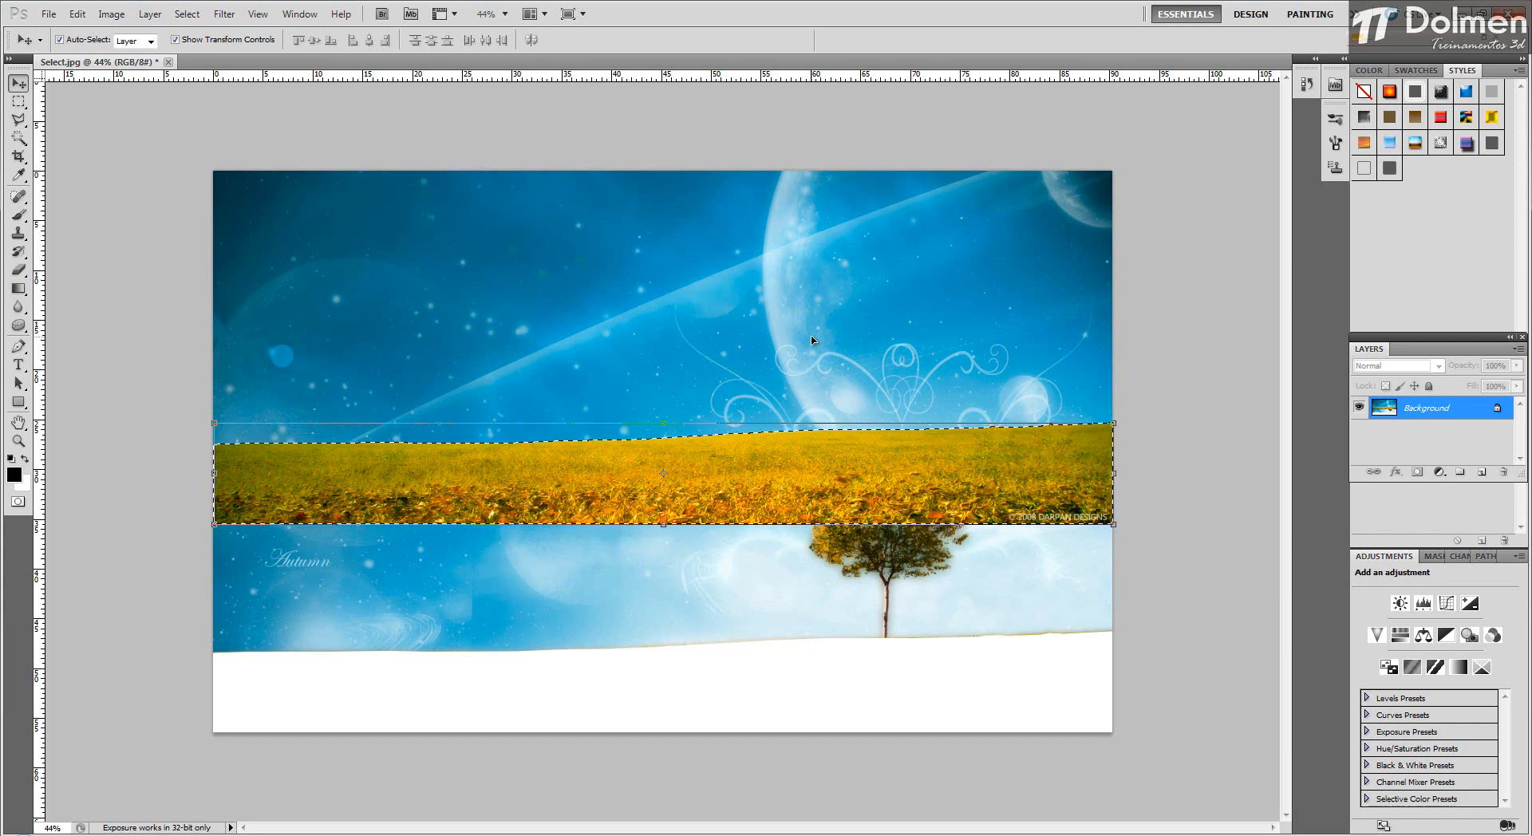
{"action": "key", "text": "ctrl+z"}
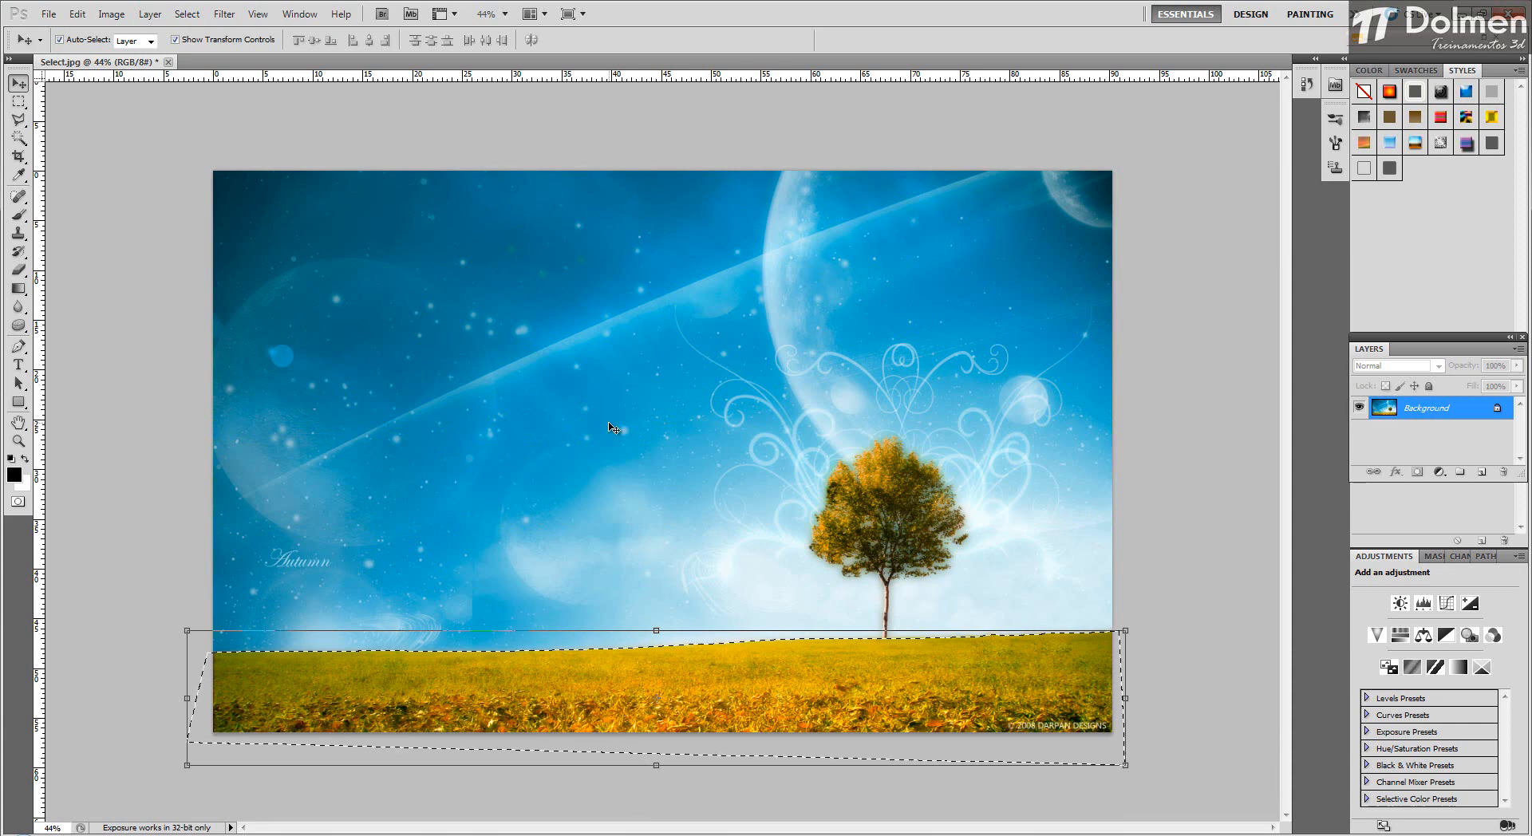
{"action": "key", "text": "ctrl+d"}
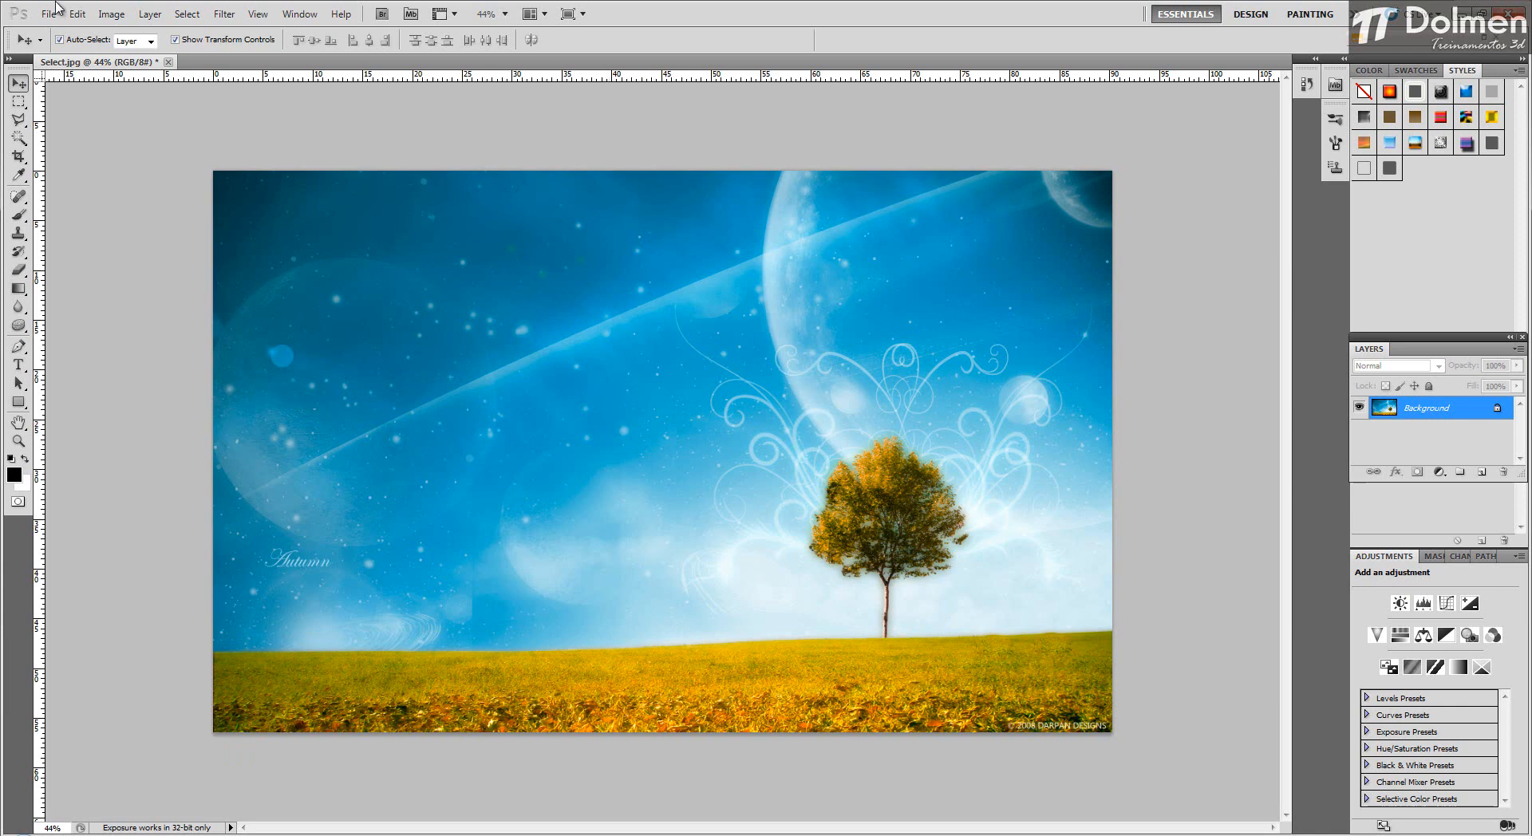
Start a Magnetic Lasso outline at the image's left edge and trace the horizon towards the tree.
{"action": "left_click", "coordinate": [19, 122]}
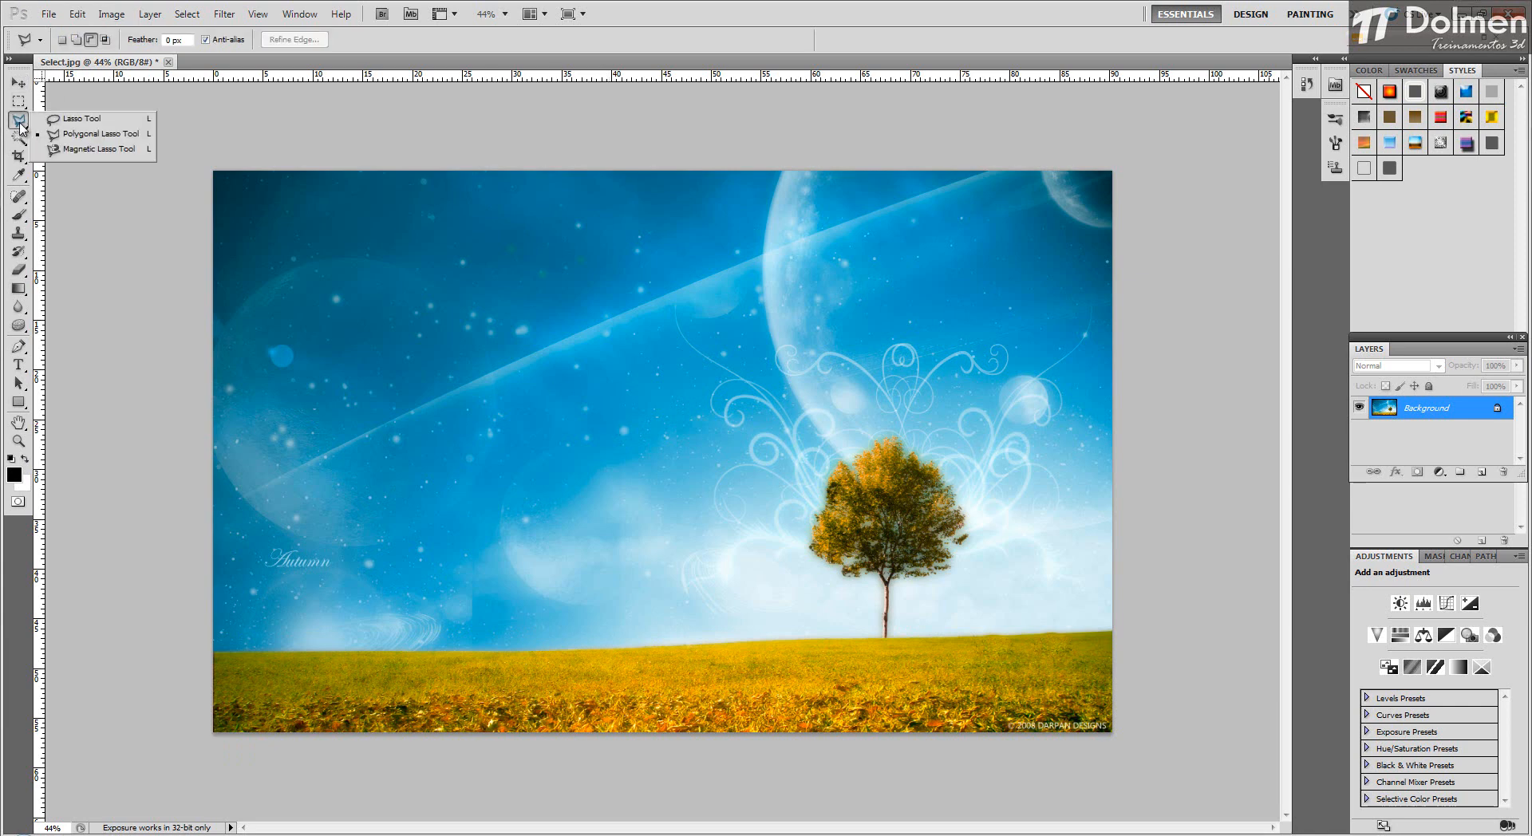
{"action": "left_click", "coordinate": [85, 150]}
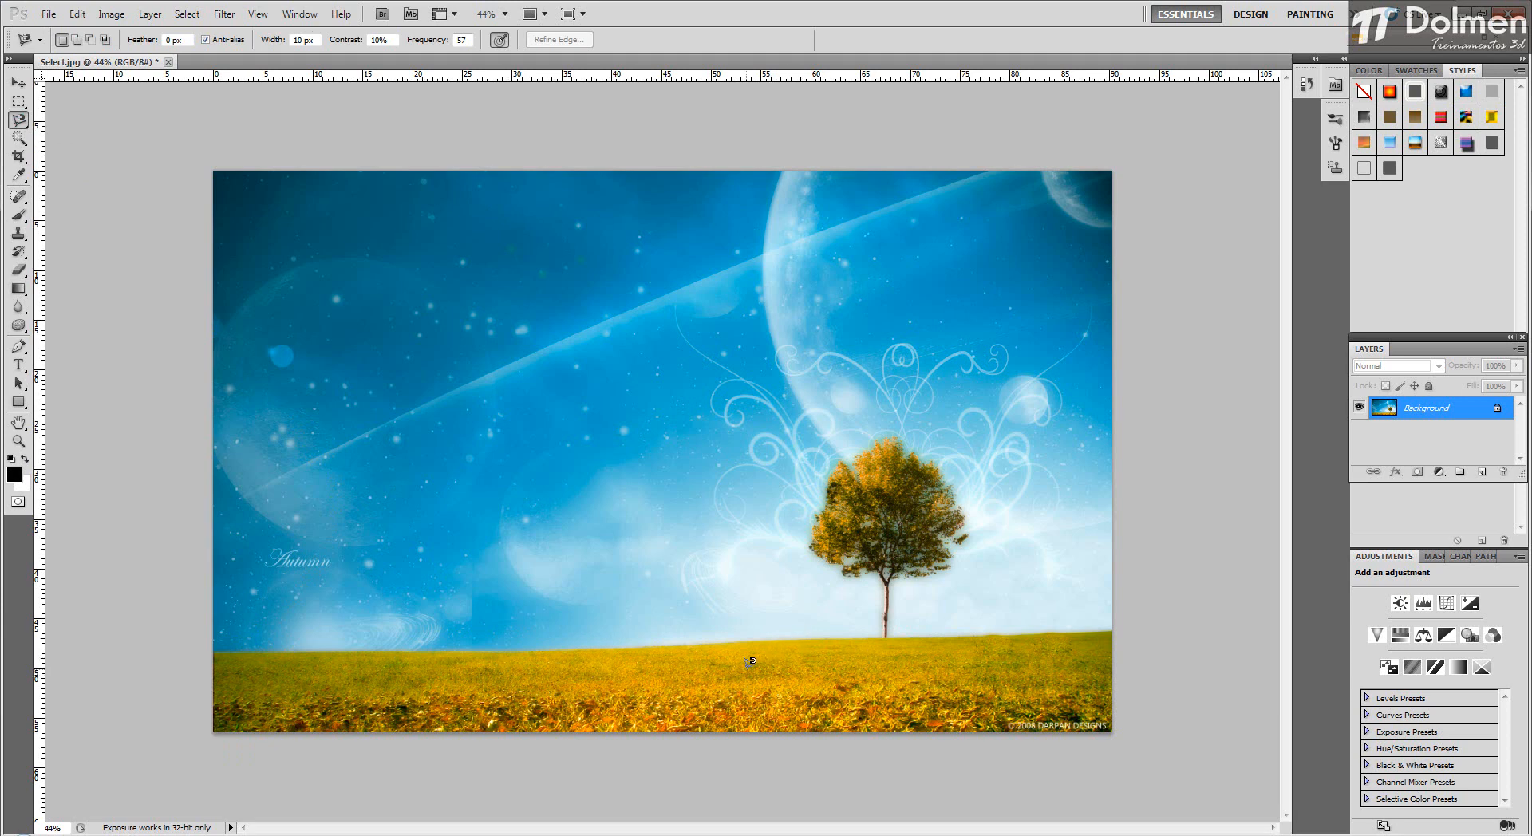
{"action": "left_click", "coordinate": [213, 653]}
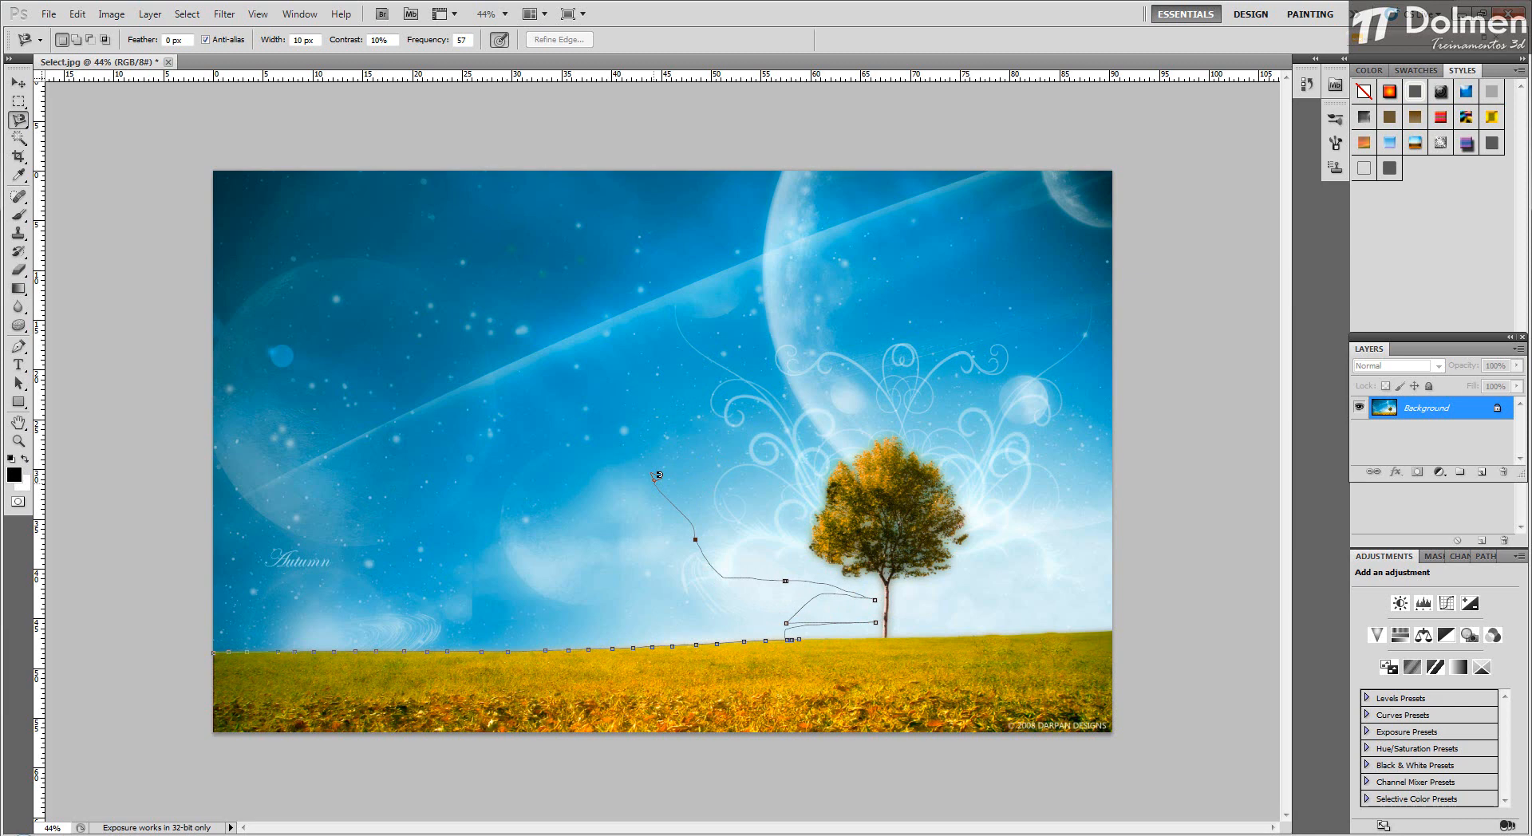
Remove the stray Magnetic Lasso anchor points in the sky beside the tree and trace the horizon to the image's right edge.
{"action": "key", "text": "BackSpace"}
{"action": "key", "text": "BackSpace"}
{"action": "key", "text": "BackSpace"}
{"action": "key", "text": "BackSpace"}
{"action": "key", "text": "BackSpace"}
{"action": "key", "text": "BackSpace"}
{"action": "key", "text": "BackSpace"}
{"action": "key", "text": "BackSpace"}
{"action": "key", "text": "BackSpace"}
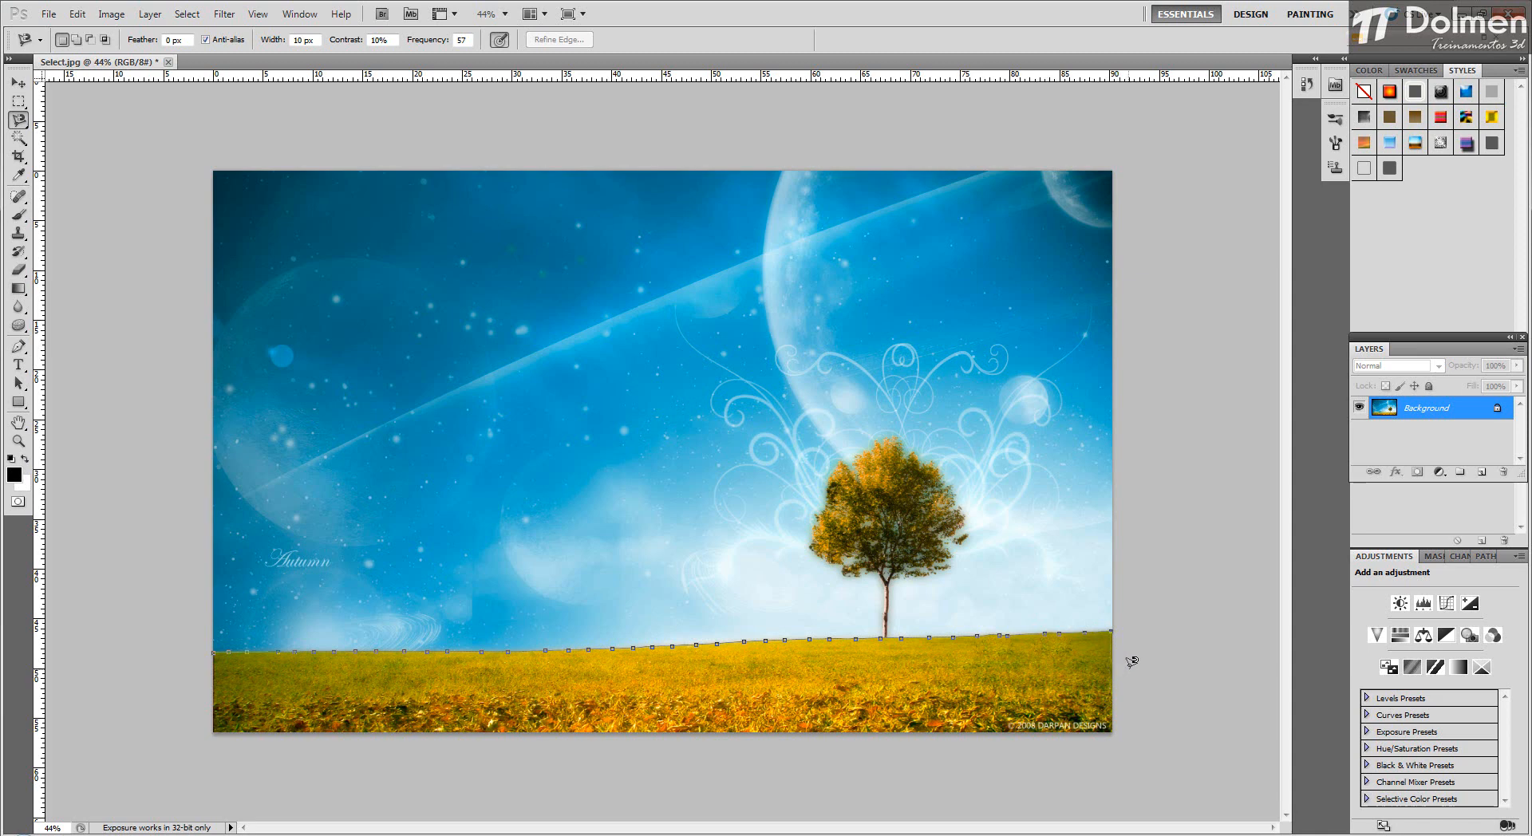
Delete the misplaced anchor points, trace around the grass's lower edge and close the magnetic outline at the horizon's left end.
{"action": "key", "text": "Delete"}
{"action": "key", "text": "Delete"}
{"action": "left_click", "coordinate": [213, 652]}
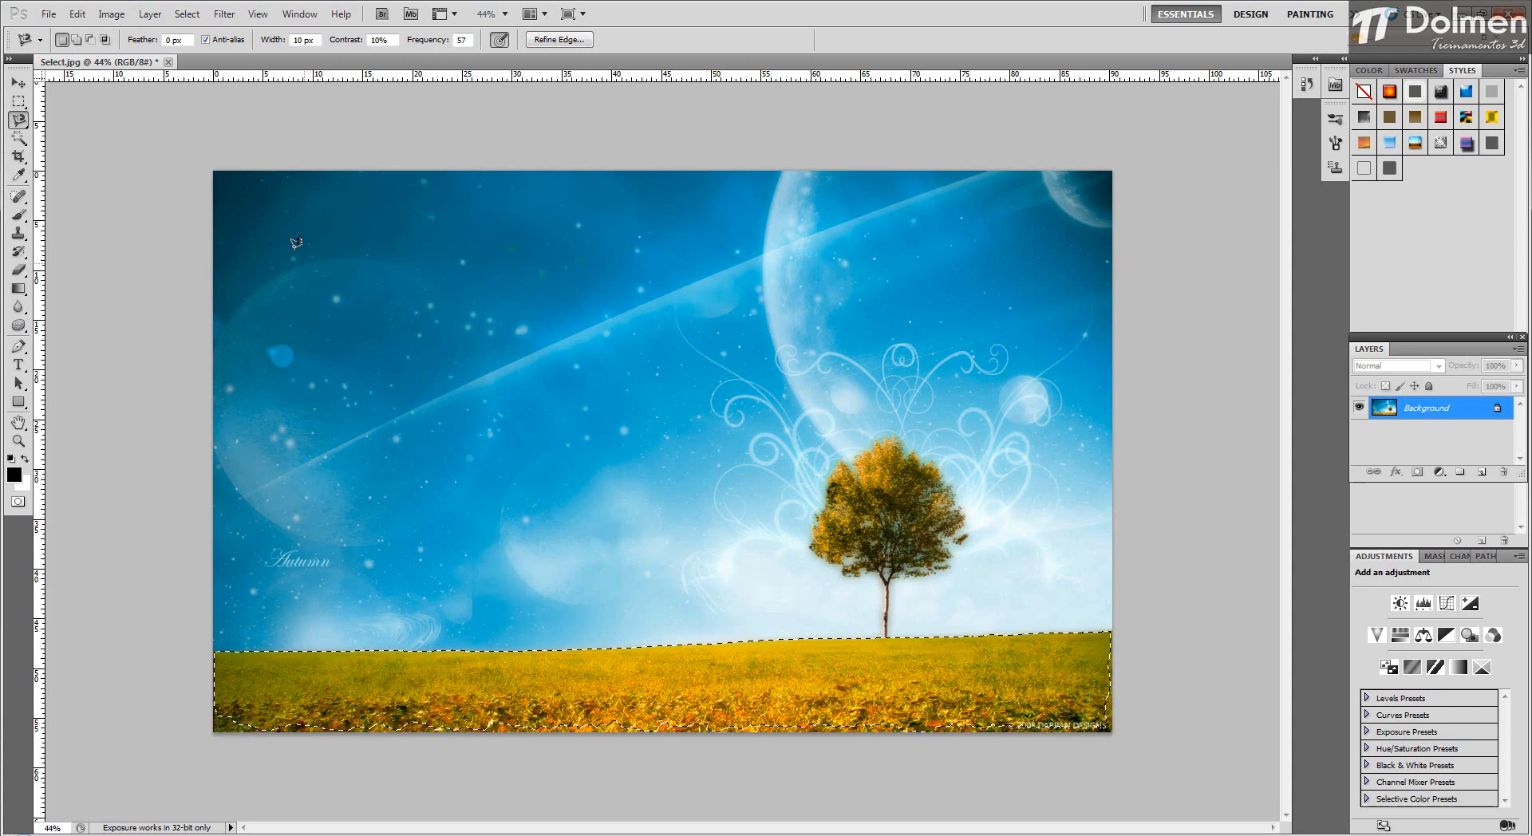
Add the missed margins along the image's lower edge to the grass selection with the Rectangular Marquee in add mode.
{"action": "left_click", "coordinate": [18, 102]}
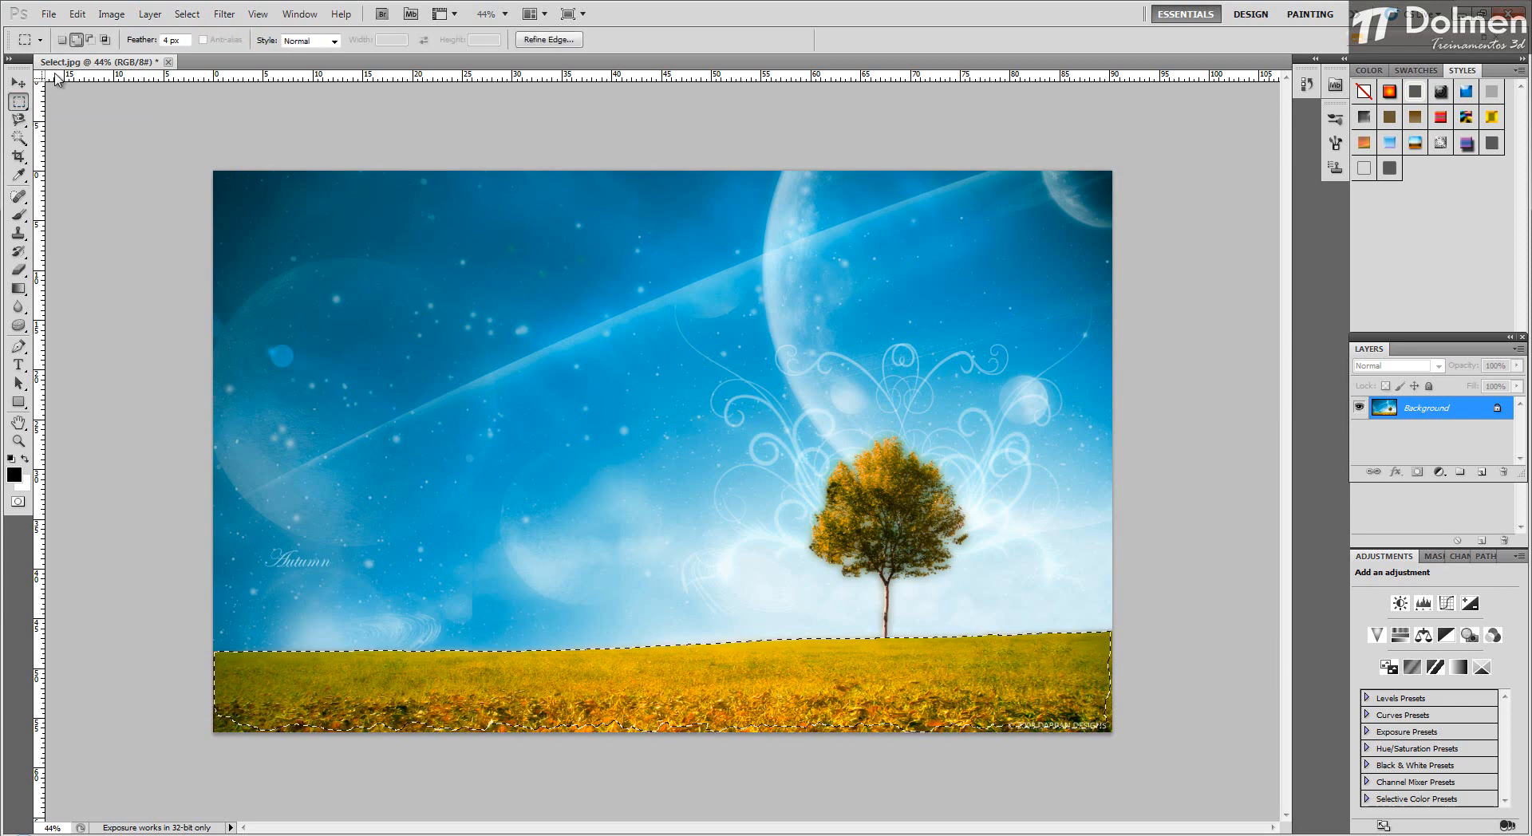
{"action": "left_click", "coordinate": [76, 40]}
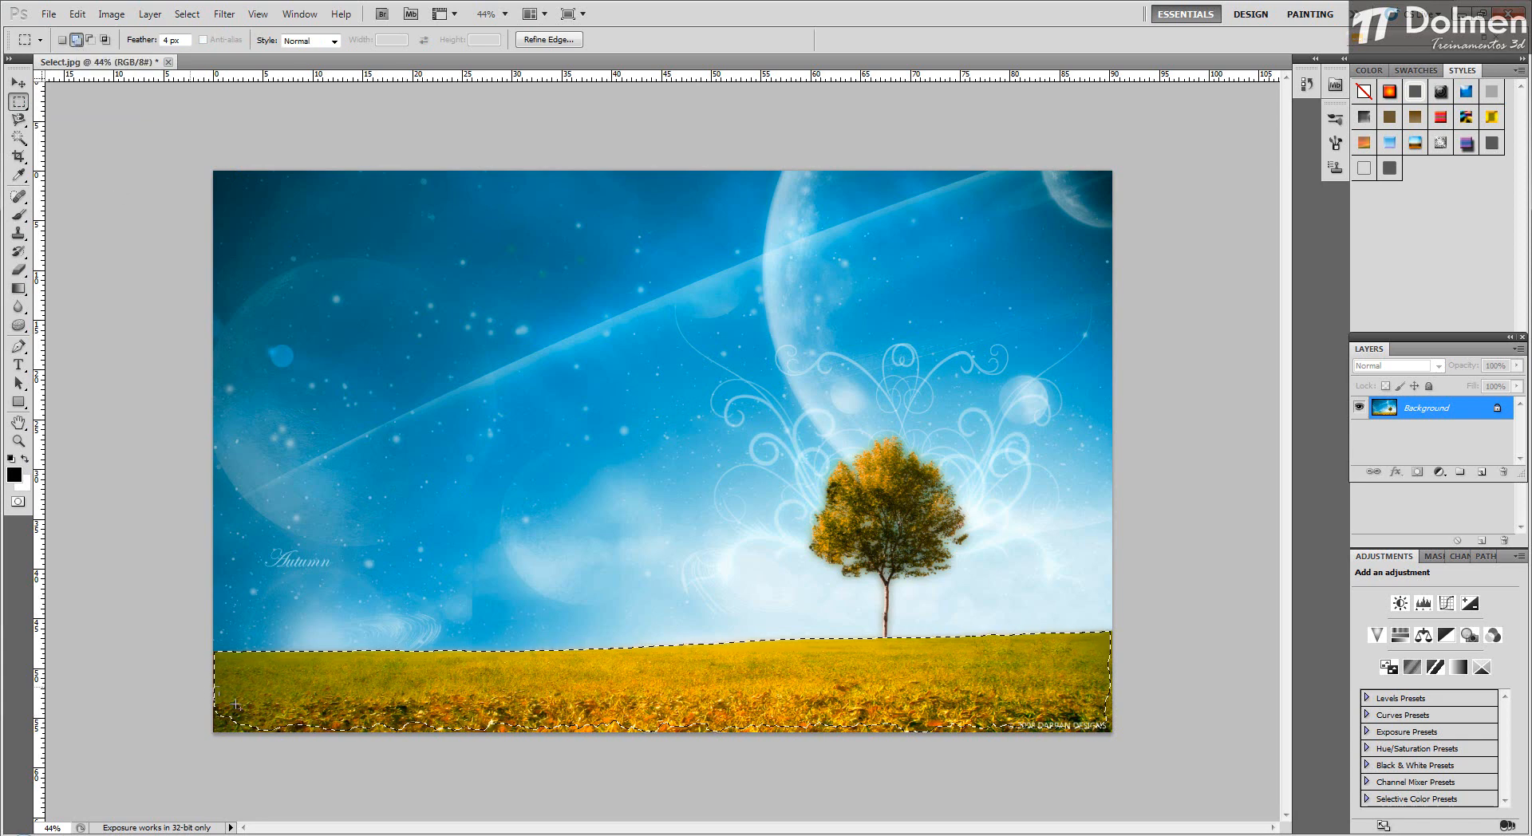
{"action": "left_click_drag", "start_coordinate": [422, 738], "coordinate": [1181, 805]}
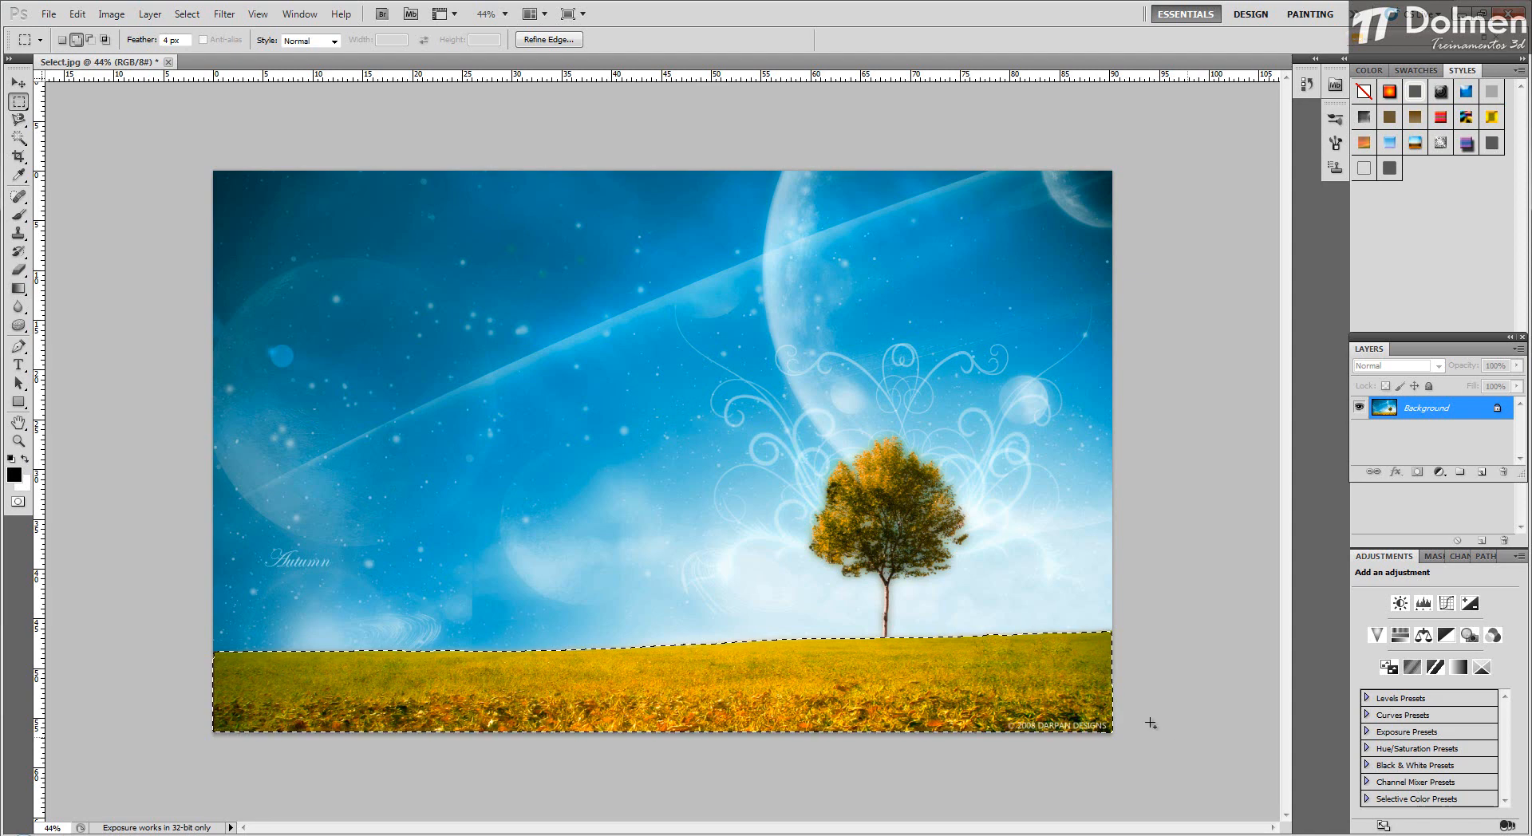
Move the selected grass strip up across the middle of the image so it overlaps the treetop.
{"action": "left_click", "coordinate": [19, 83]}
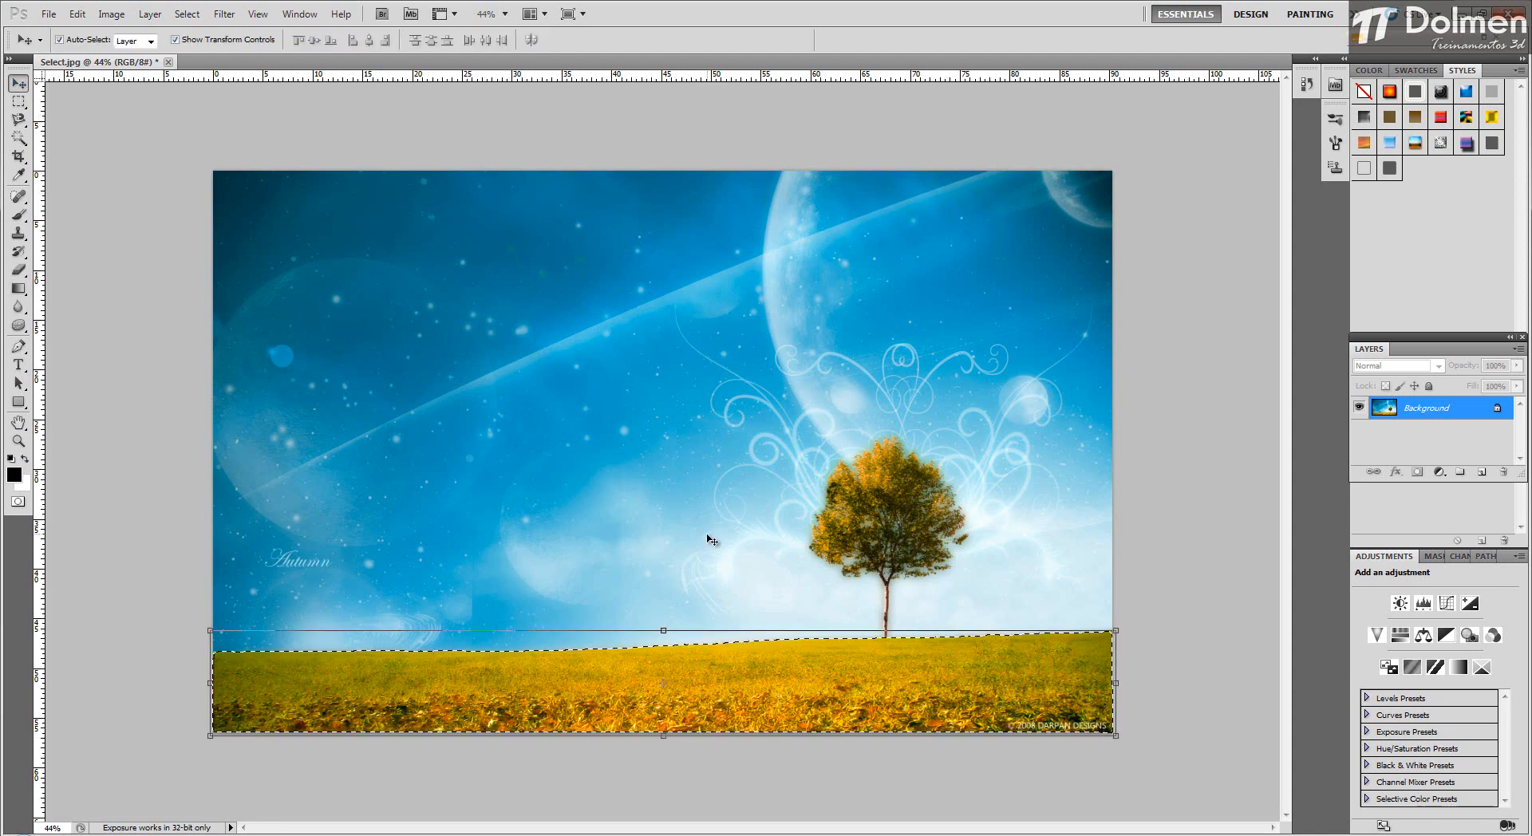
{"action": "left_click_drag", "start_coordinate": [701, 684], "coordinate": [692, 438]}
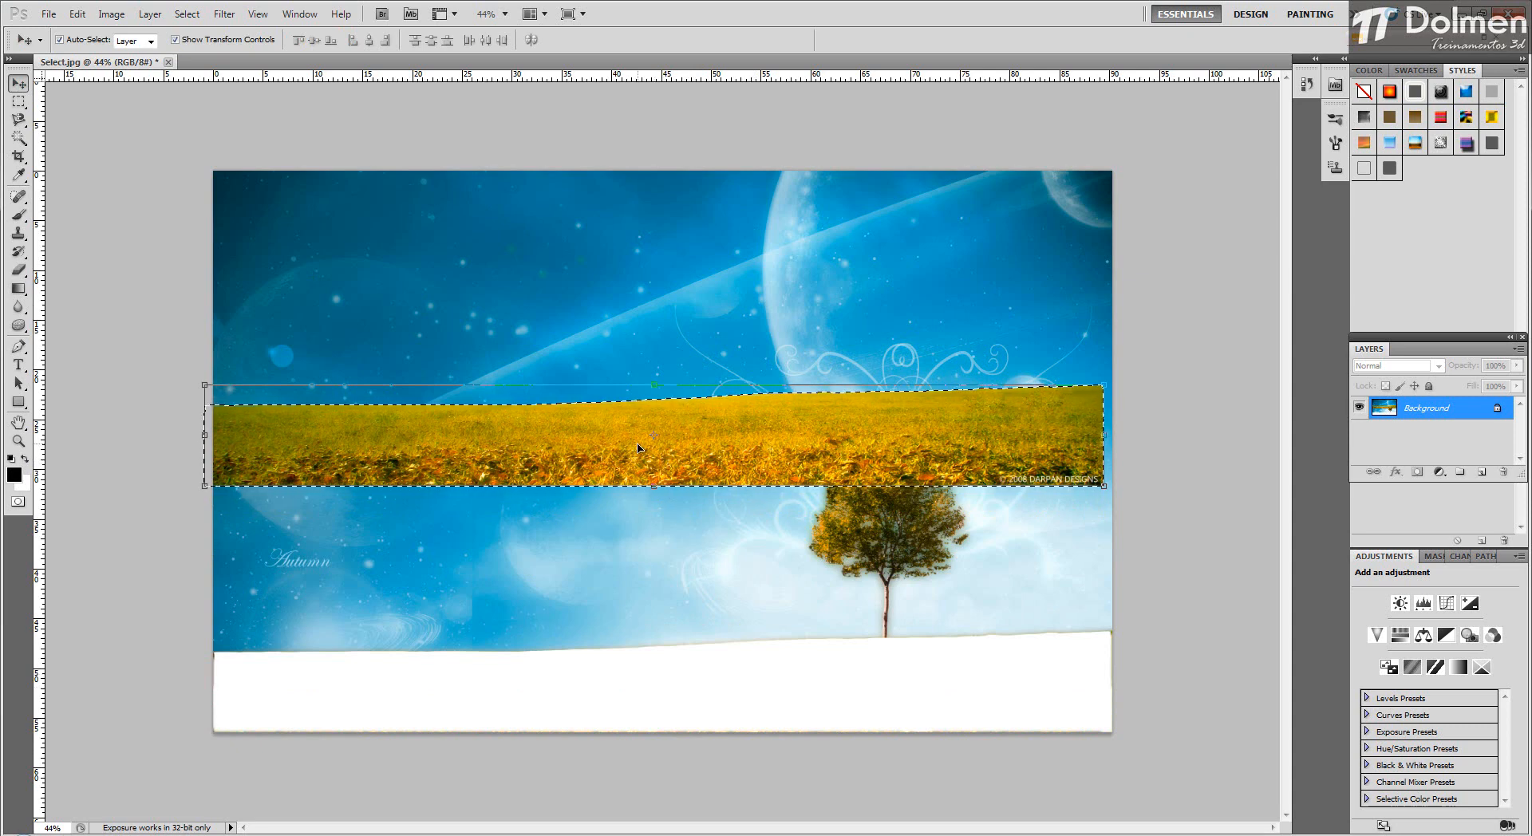
Try scaling the moved grass strip down to 72.49% width and 65.52% height and shifting it up over the sky.
{"action": "left_click_drag", "start_coordinate": [205, 385], "coordinate": [450, 419]}
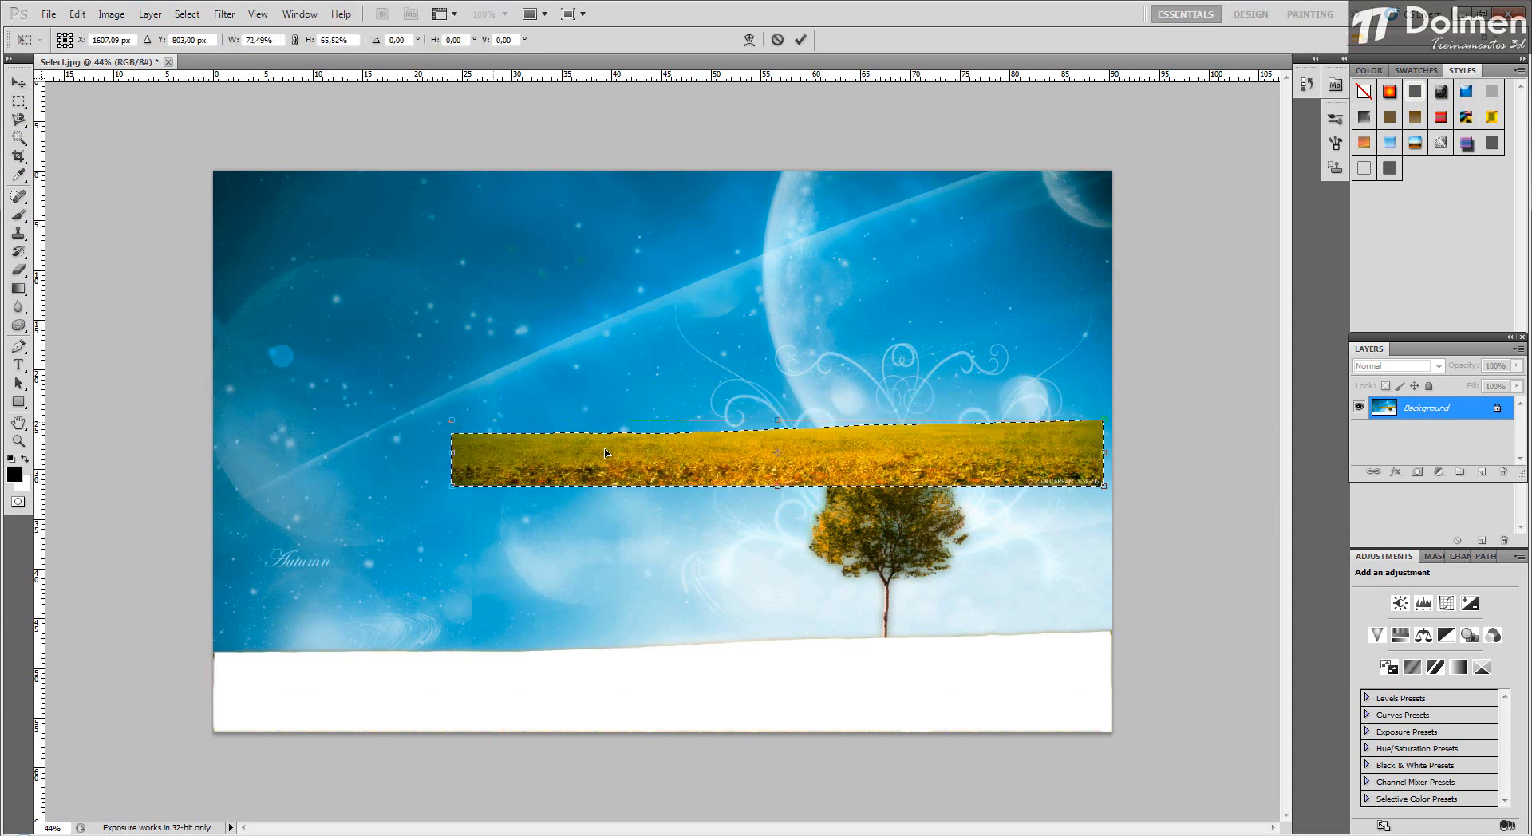
{"action": "left_click_drag", "start_coordinate": [629, 457], "coordinate": [498, 382]}
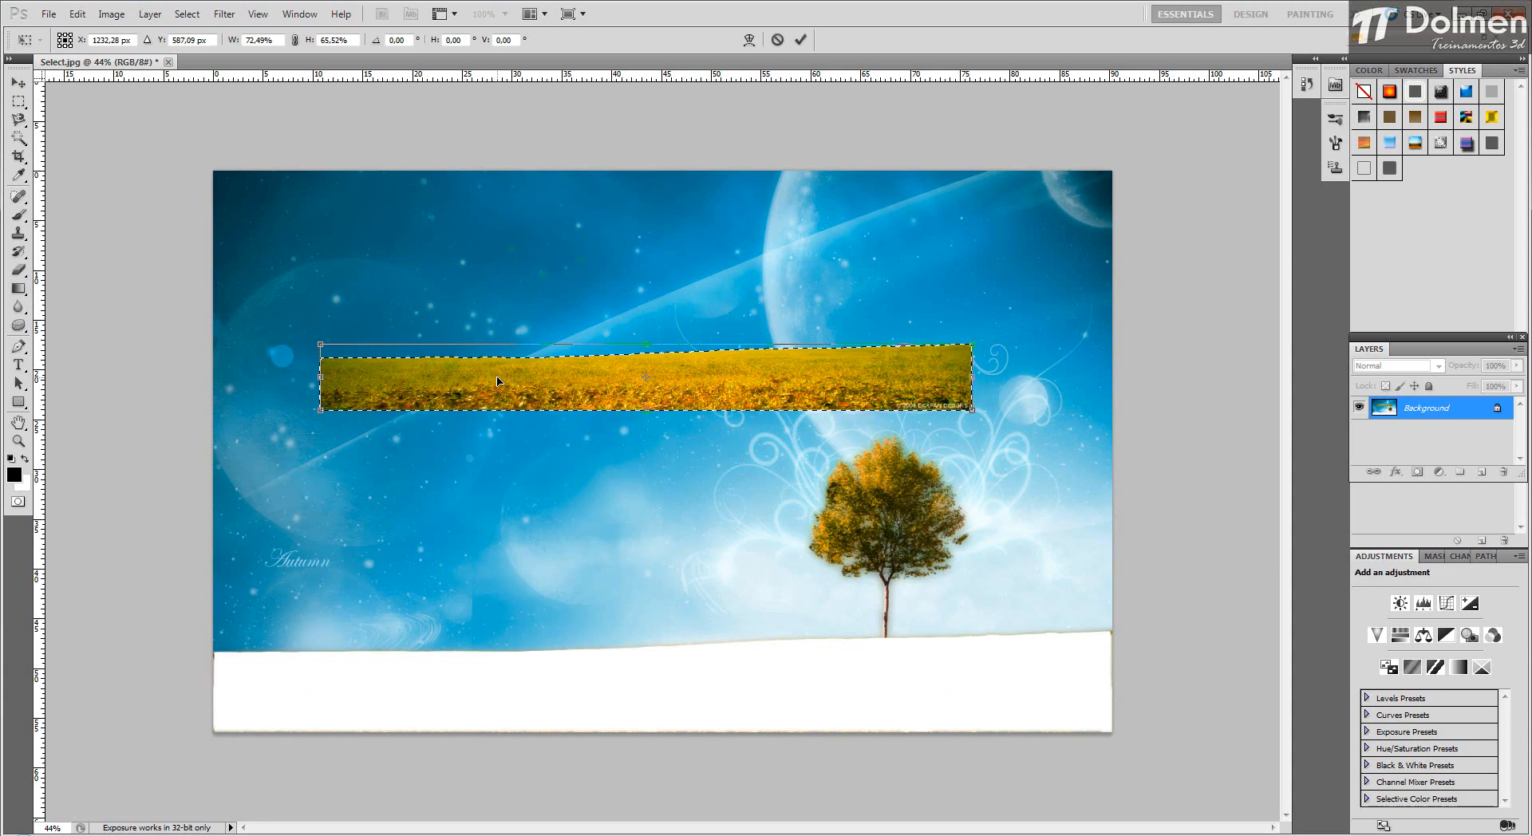
{"action": "key", "text": "Escape"}
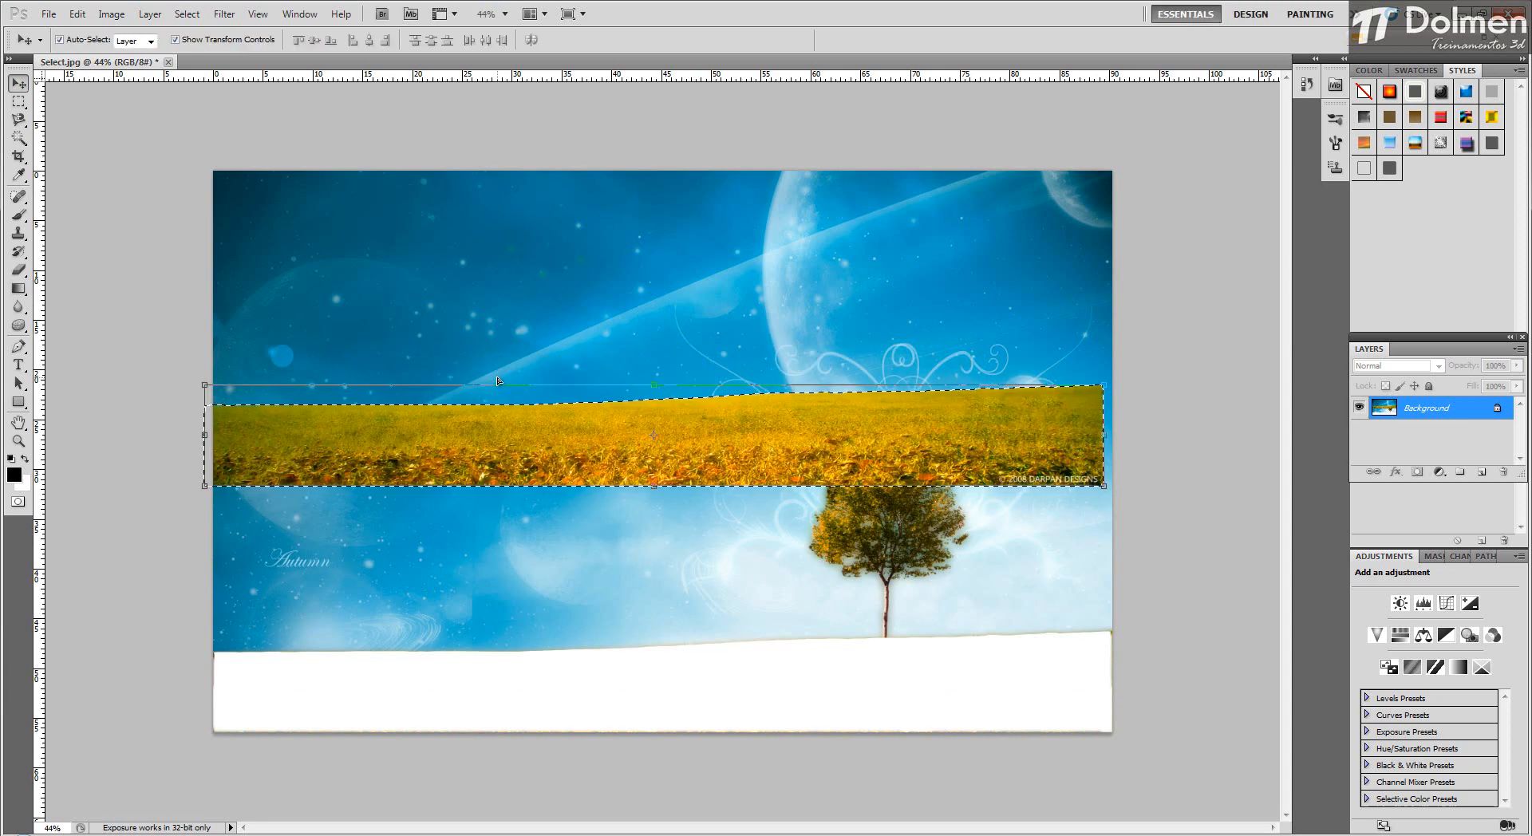
Undo the grass strip's move and clear its selection.
{"action": "key", "text": "ctrl+z"}
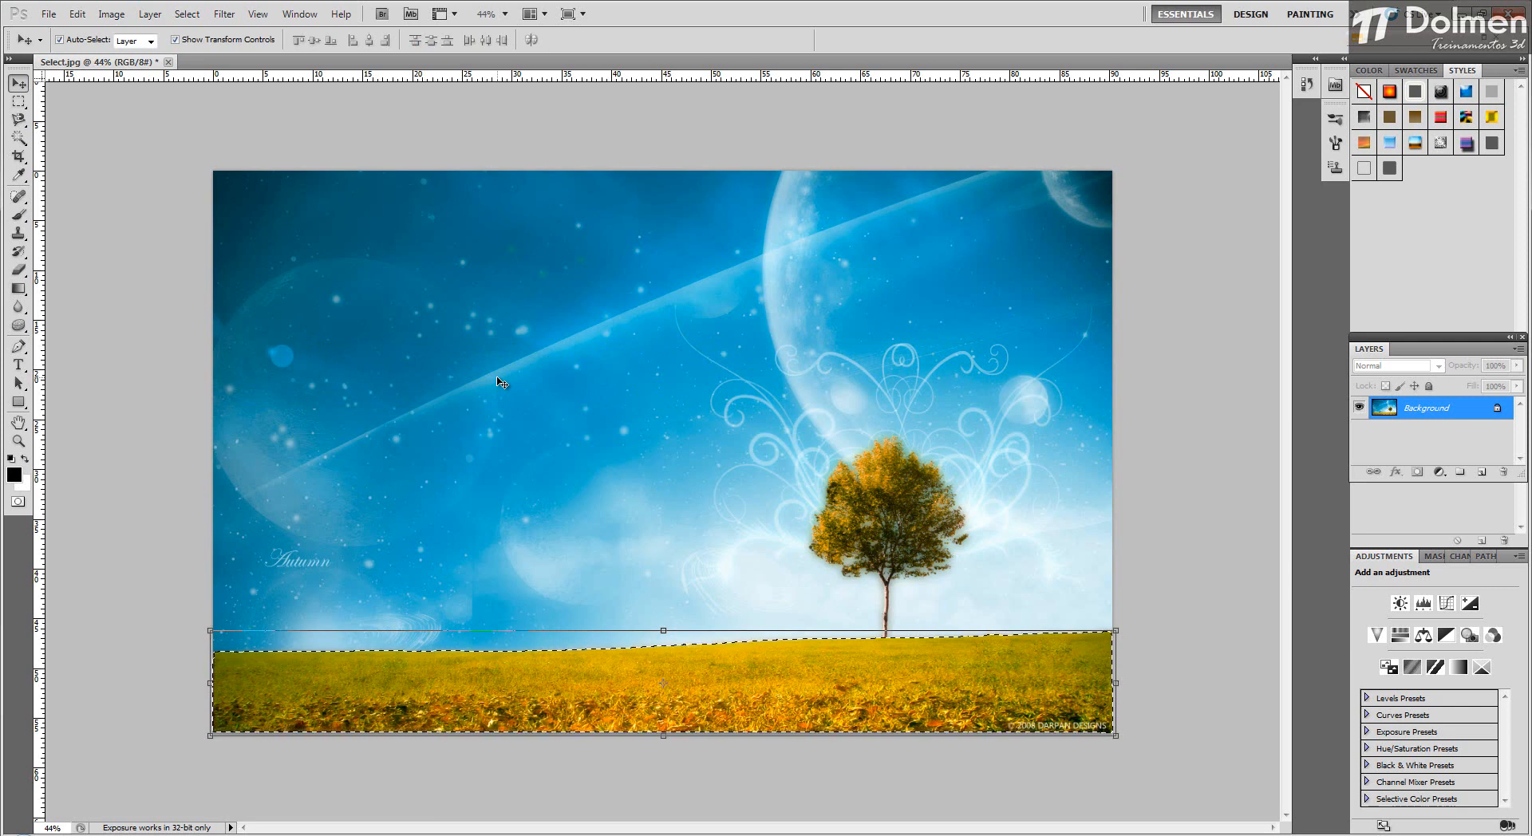
{"action": "key", "text": "ctrl+d"}
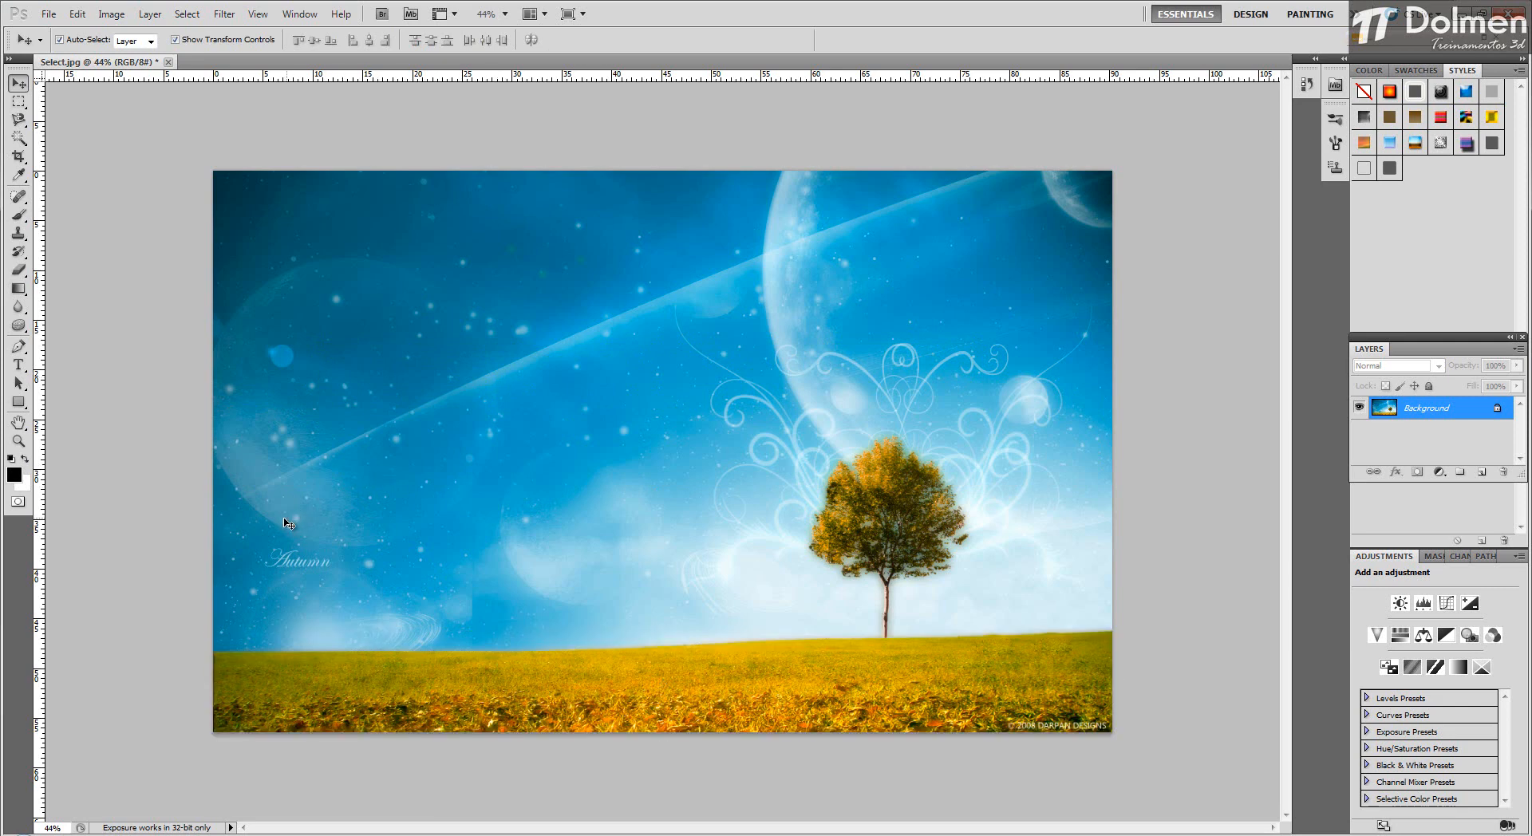
Restore the freehand Lasso as the active lasso tool and select a patch of upper sky with the Magic Wand.
{"action": "left_click", "coordinate": [19, 119]}
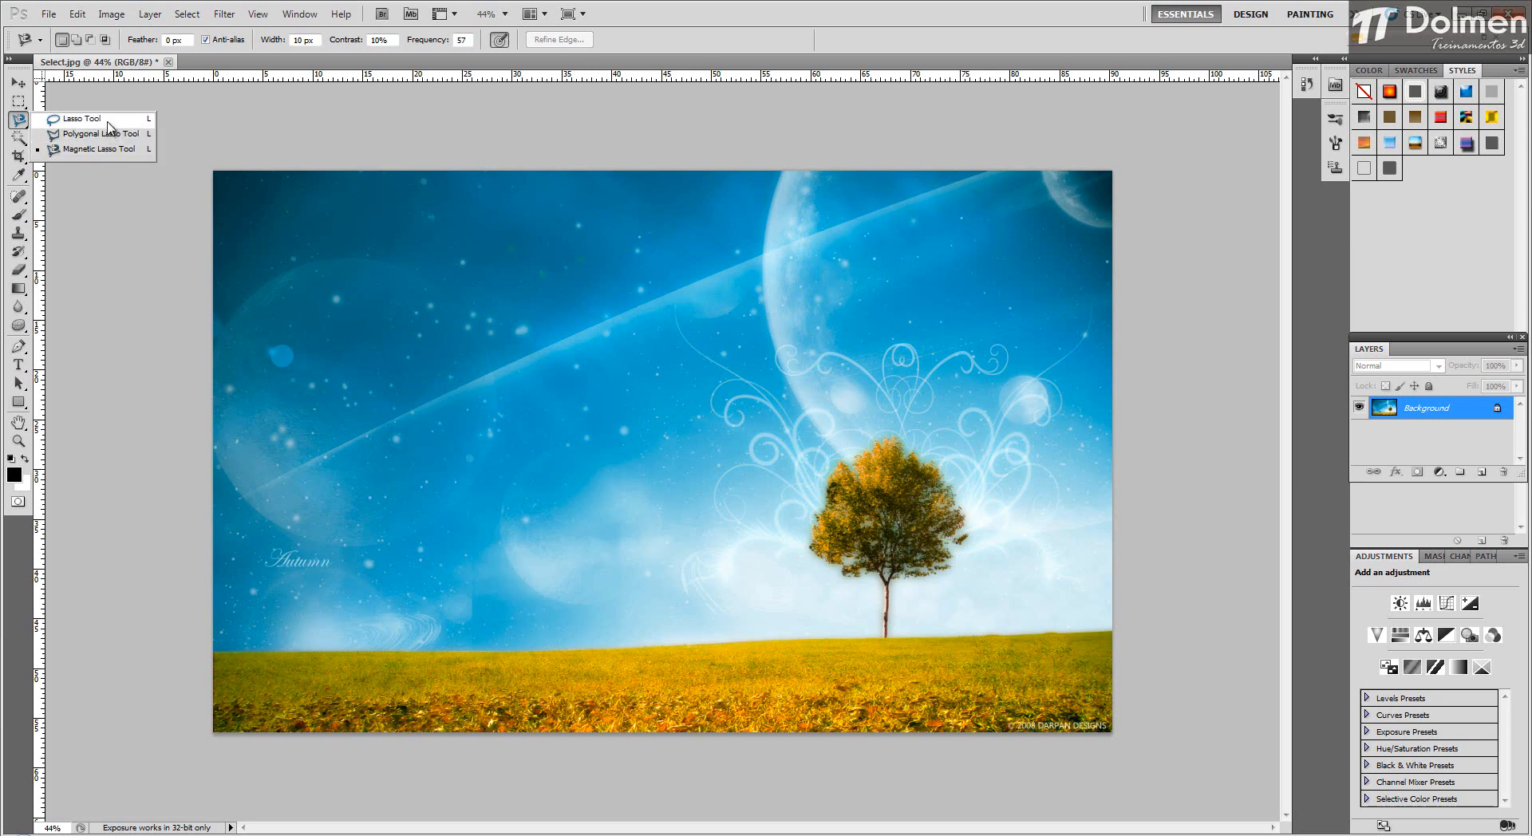
{"action": "left_click", "coordinate": [82, 118]}
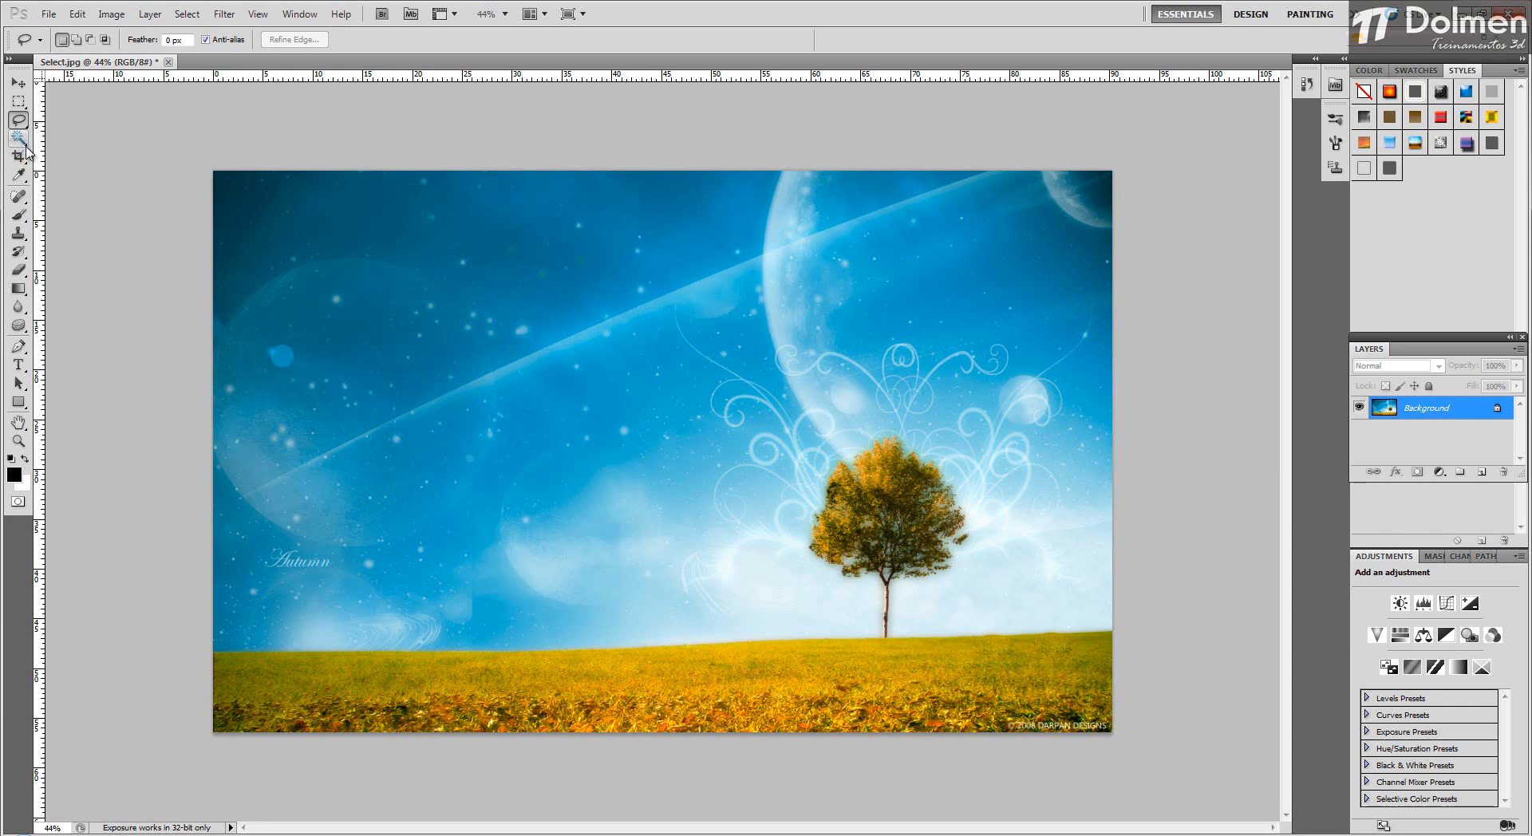
{"action": "left_click", "coordinate": [21, 144]}
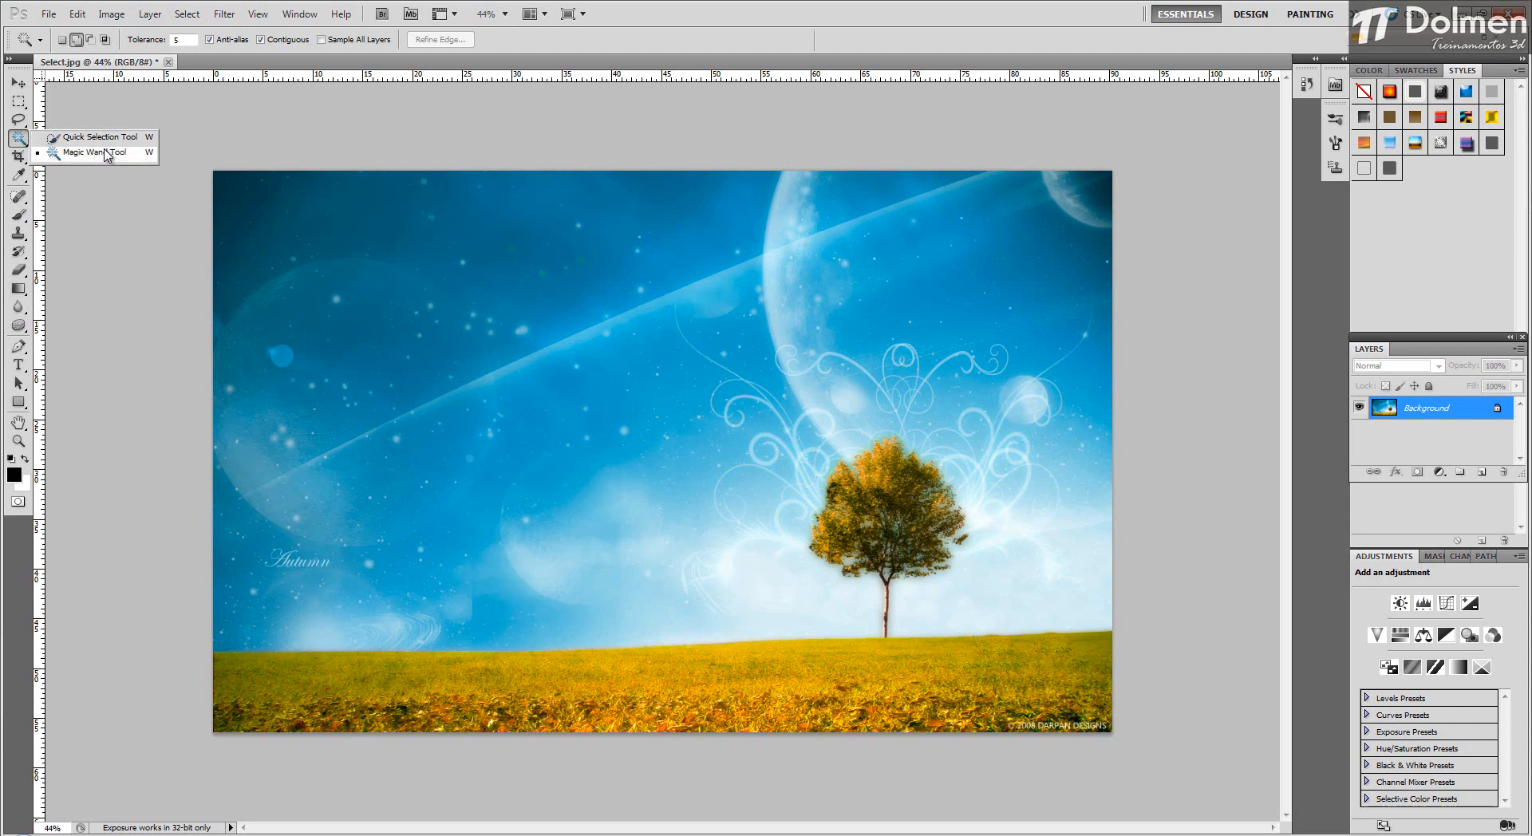
{"action": "left_click", "coordinate": [21, 141]}
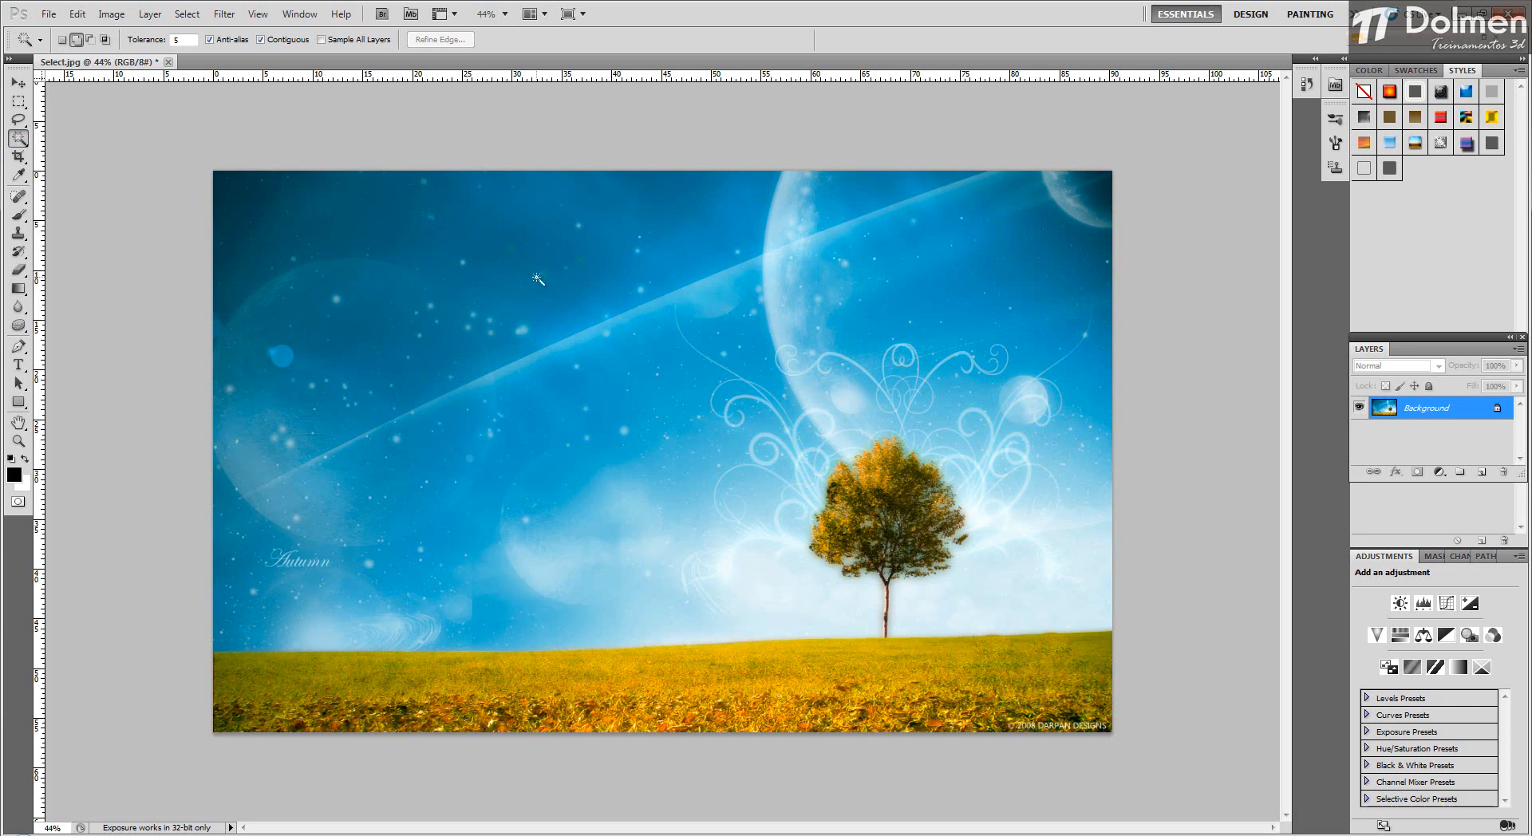
{"action": "left_click", "coordinate": [568, 285]}
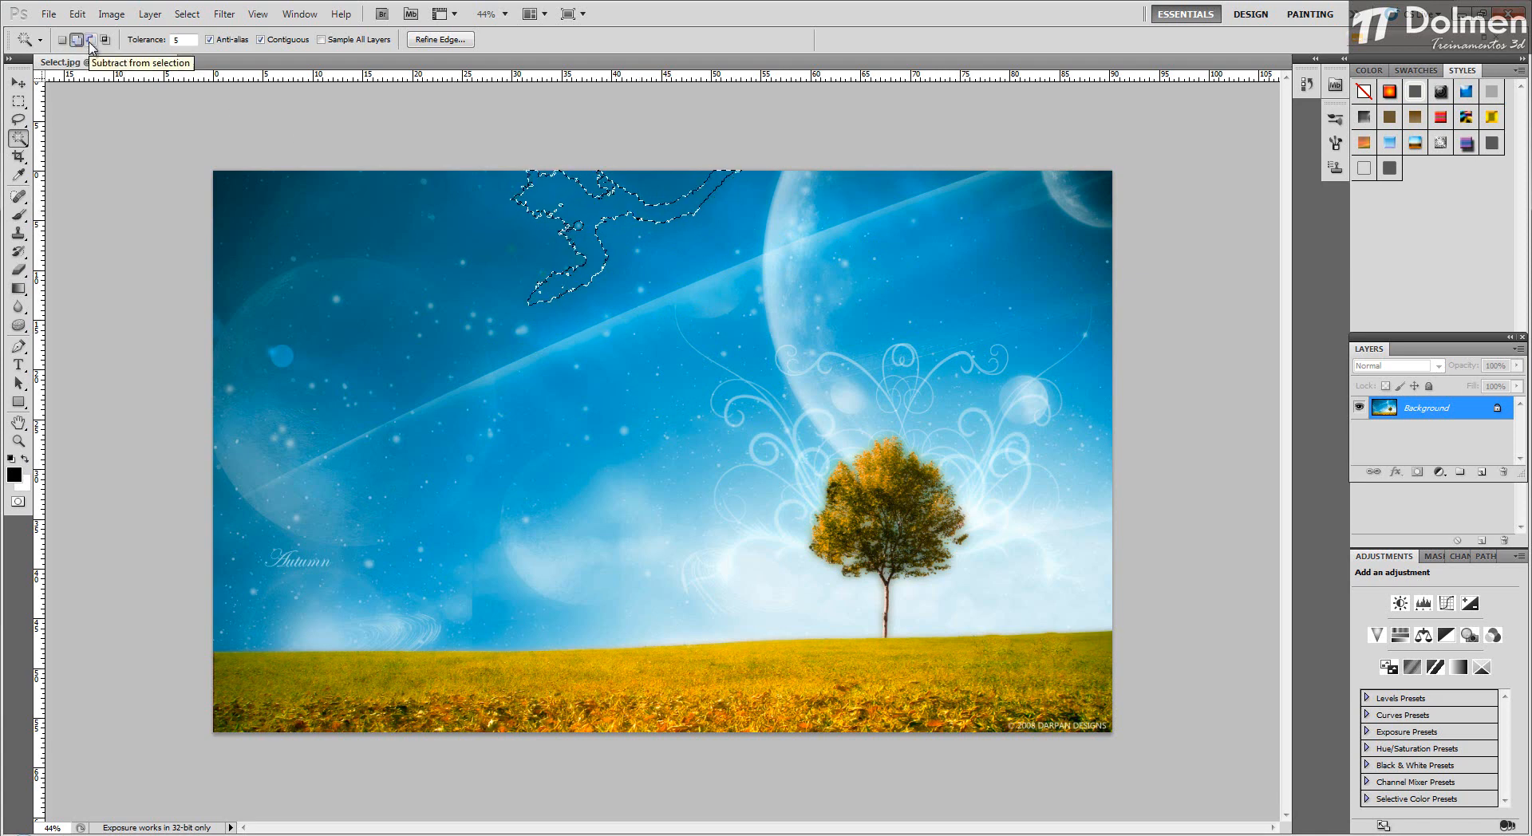
Set the Magic Wand tolerance to 15, build a selection of blue sky areas in add mode, and clear it.
{"action": "left_click", "coordinate": [164, 42]}
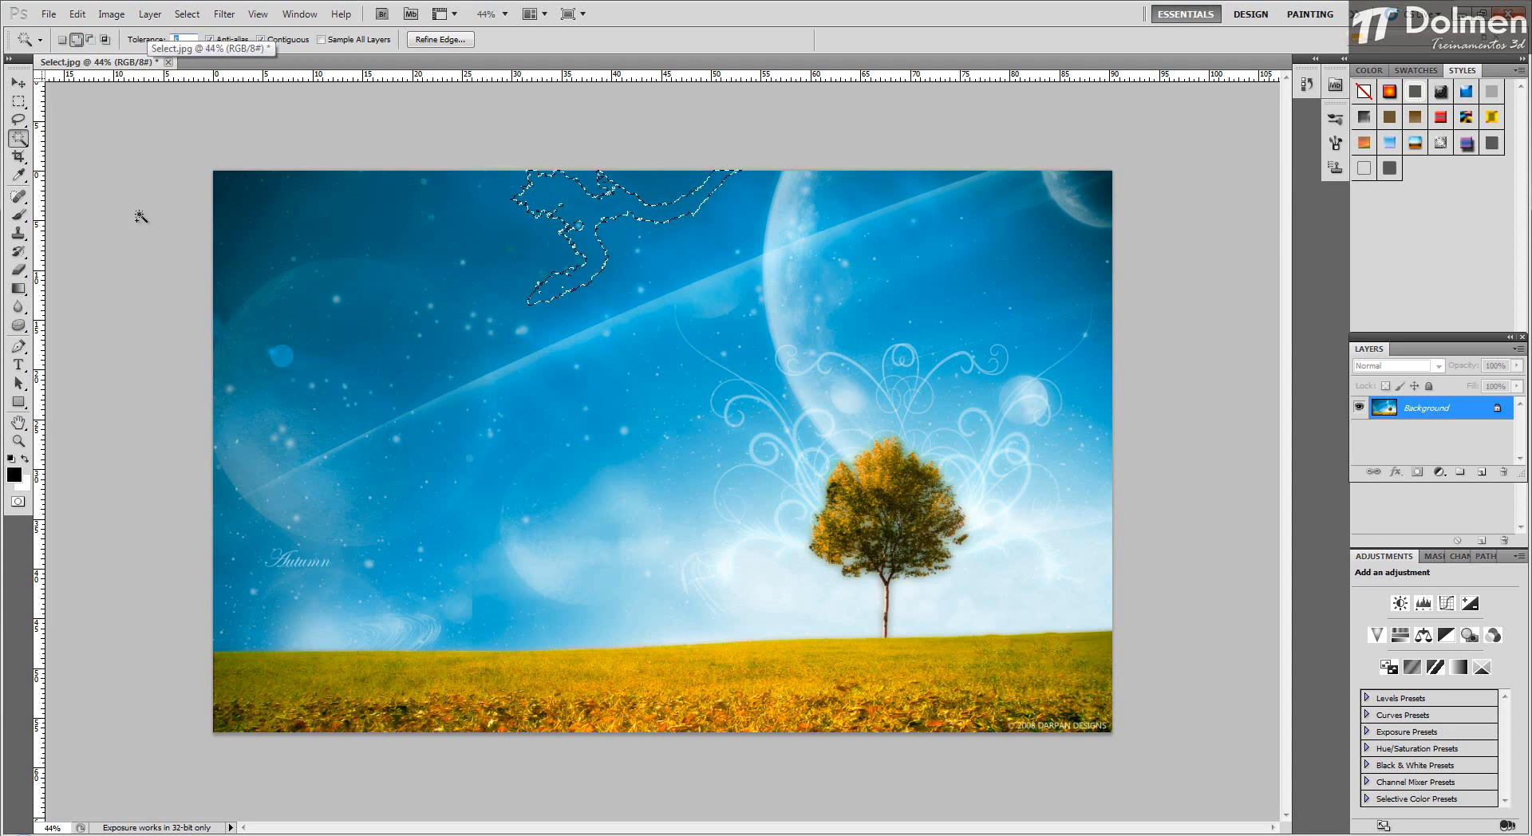
{"action": "left_click", "coordinate": [432, 162]}
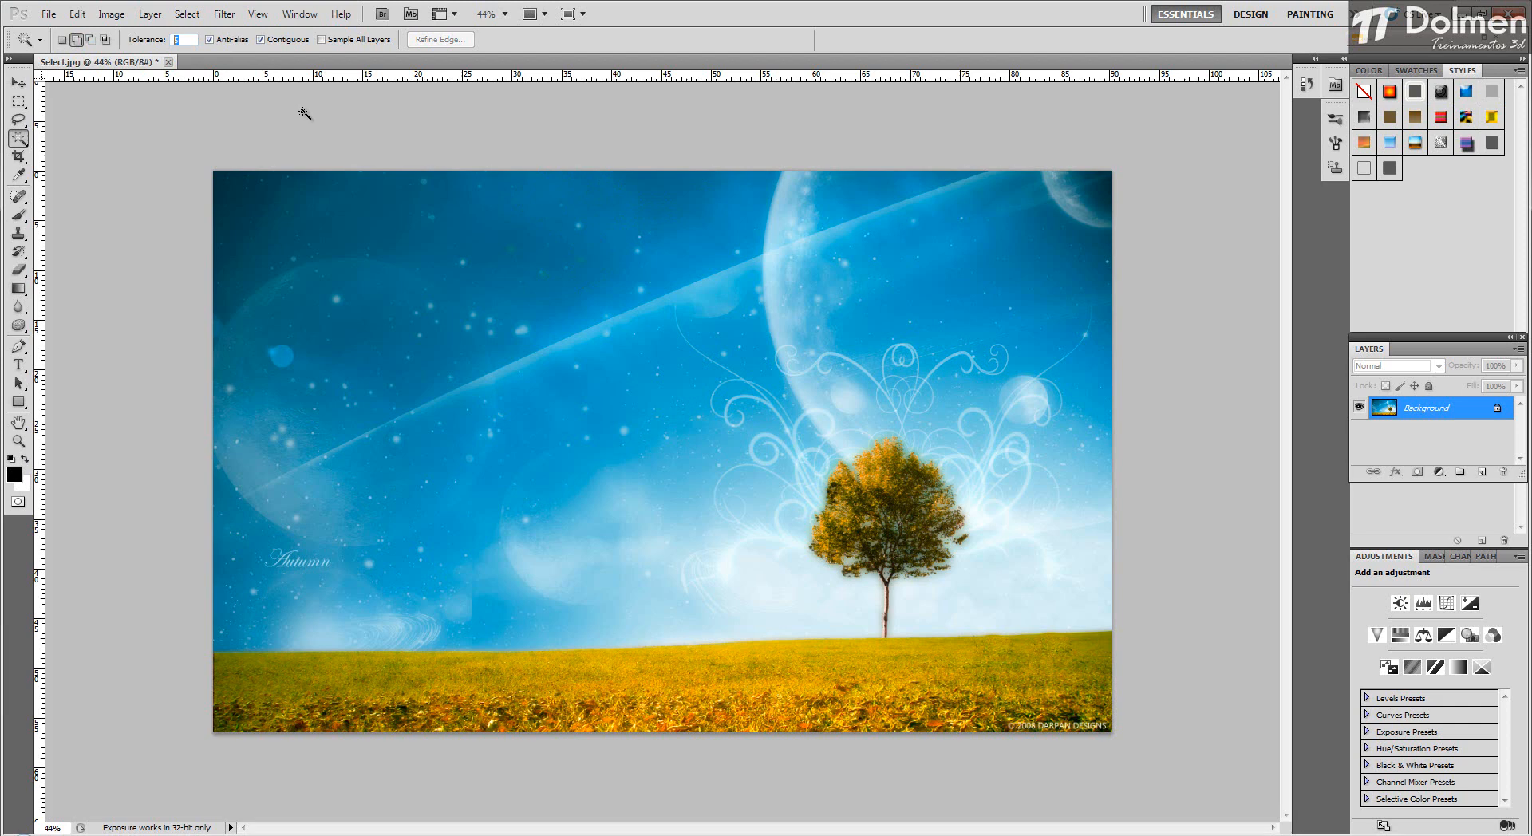
{"action": "left_click", "coordinate": [192, 38]}
{"action": "left_click", "coordinate": [608, 249]}
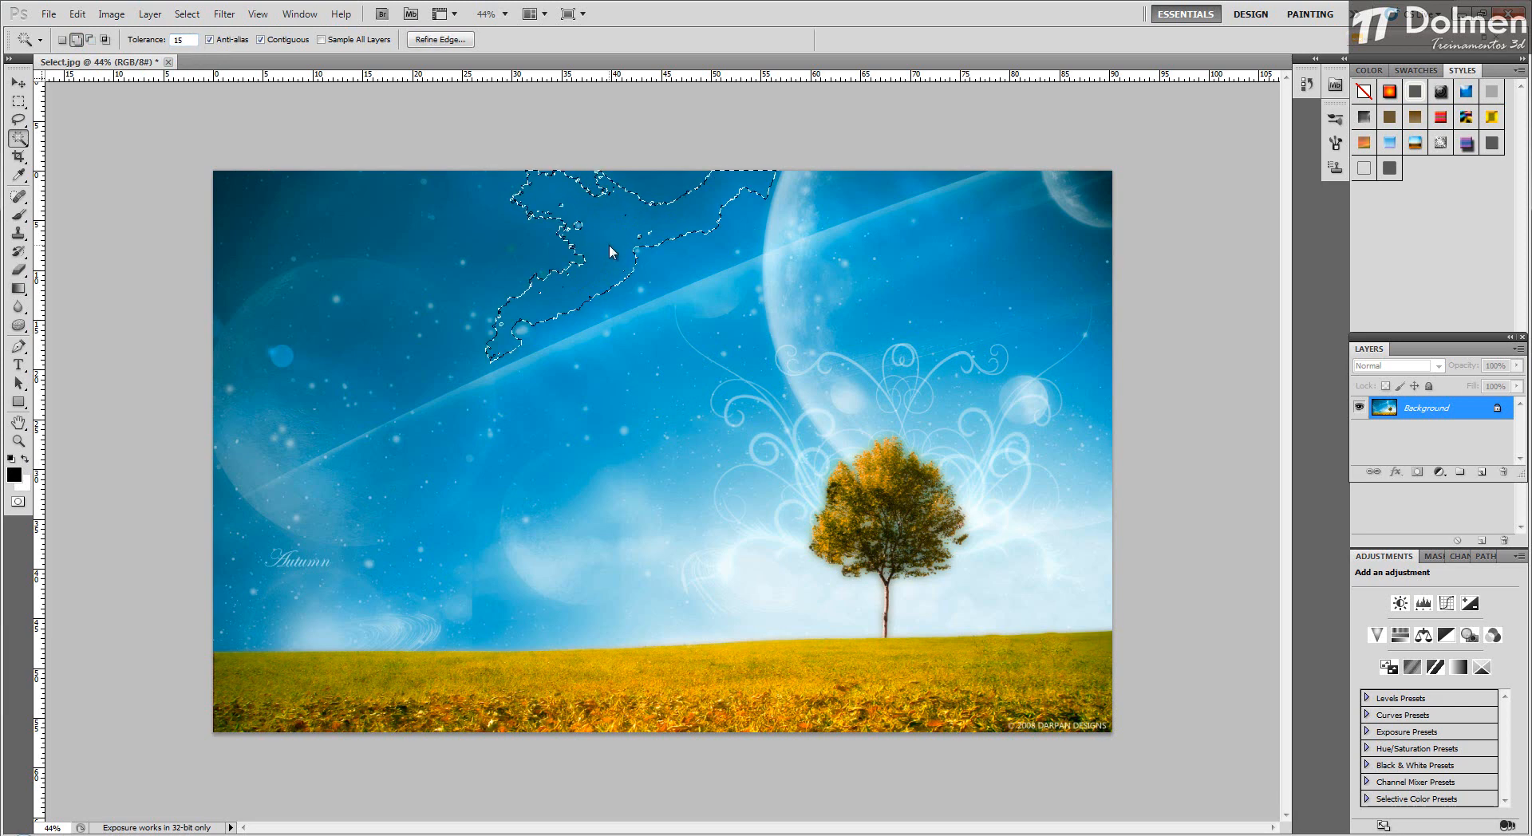
{"action": "left_click", "coordinate": [385, 232]}
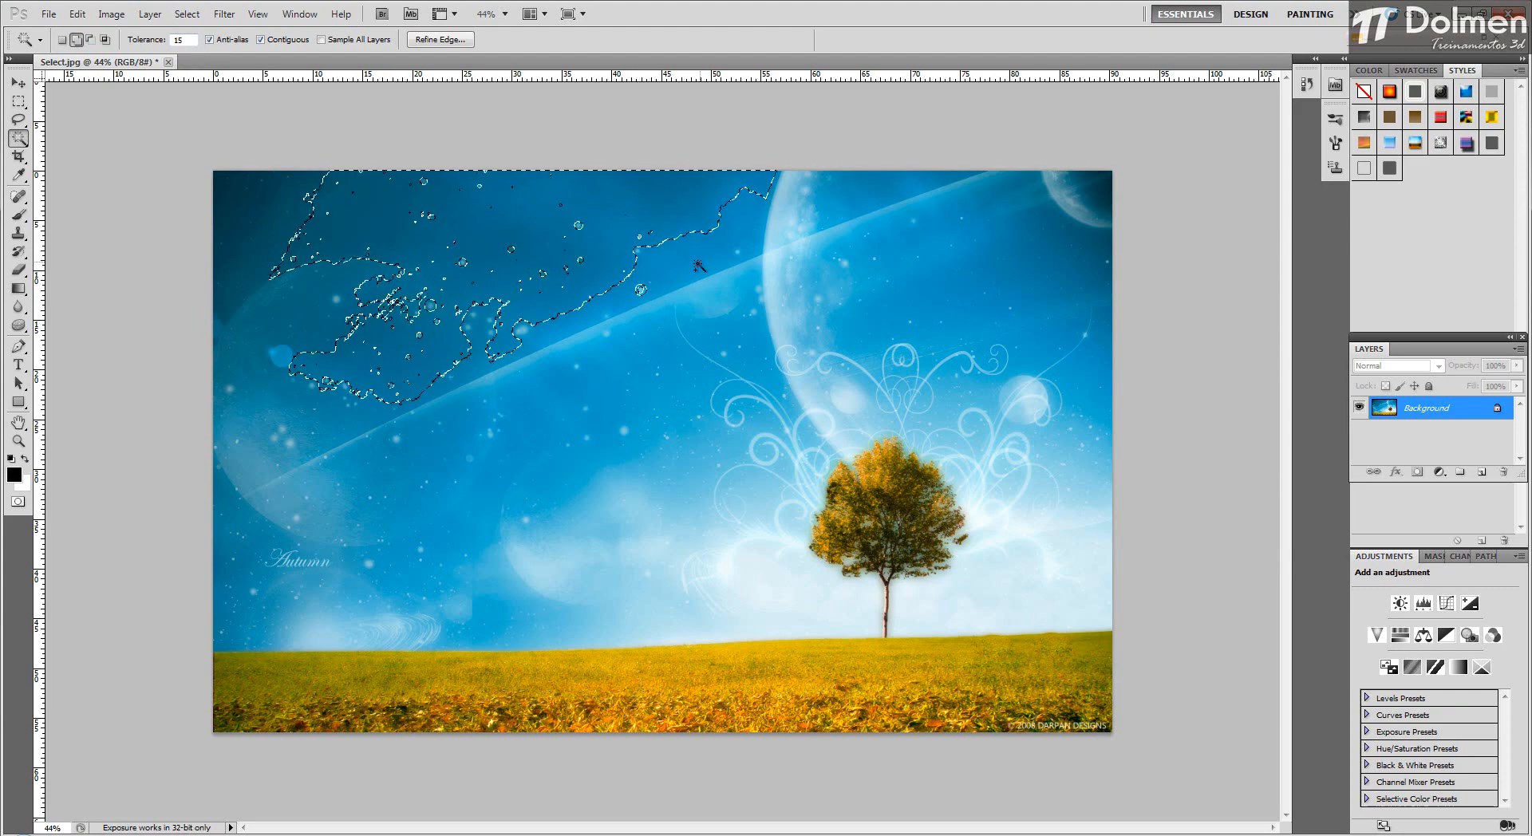
{"action": "left_click", "coordinate": [659, 342]}
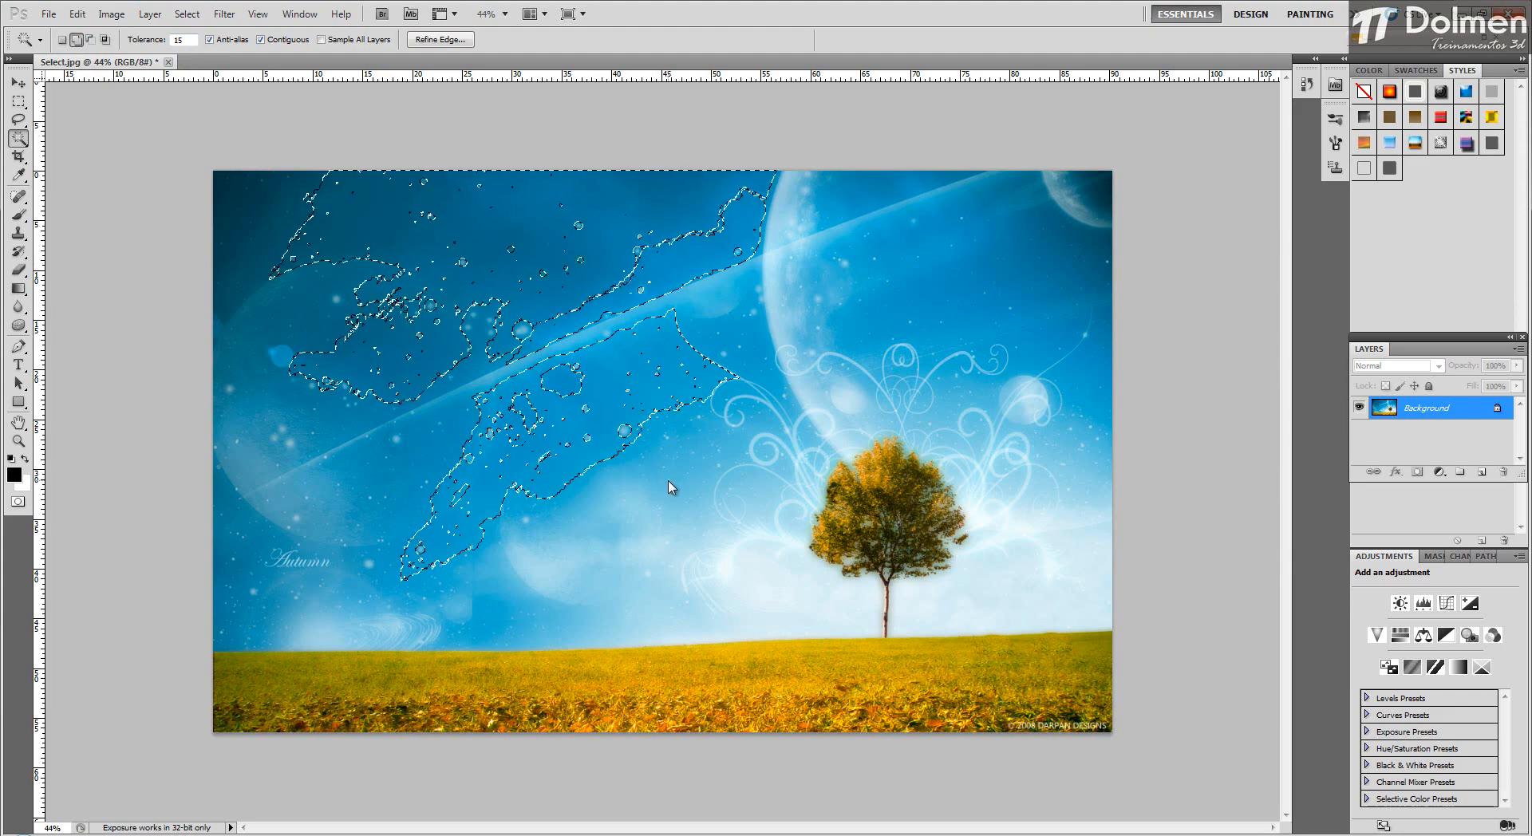
{"action": "left_click", "coordinate": [668, 443]}
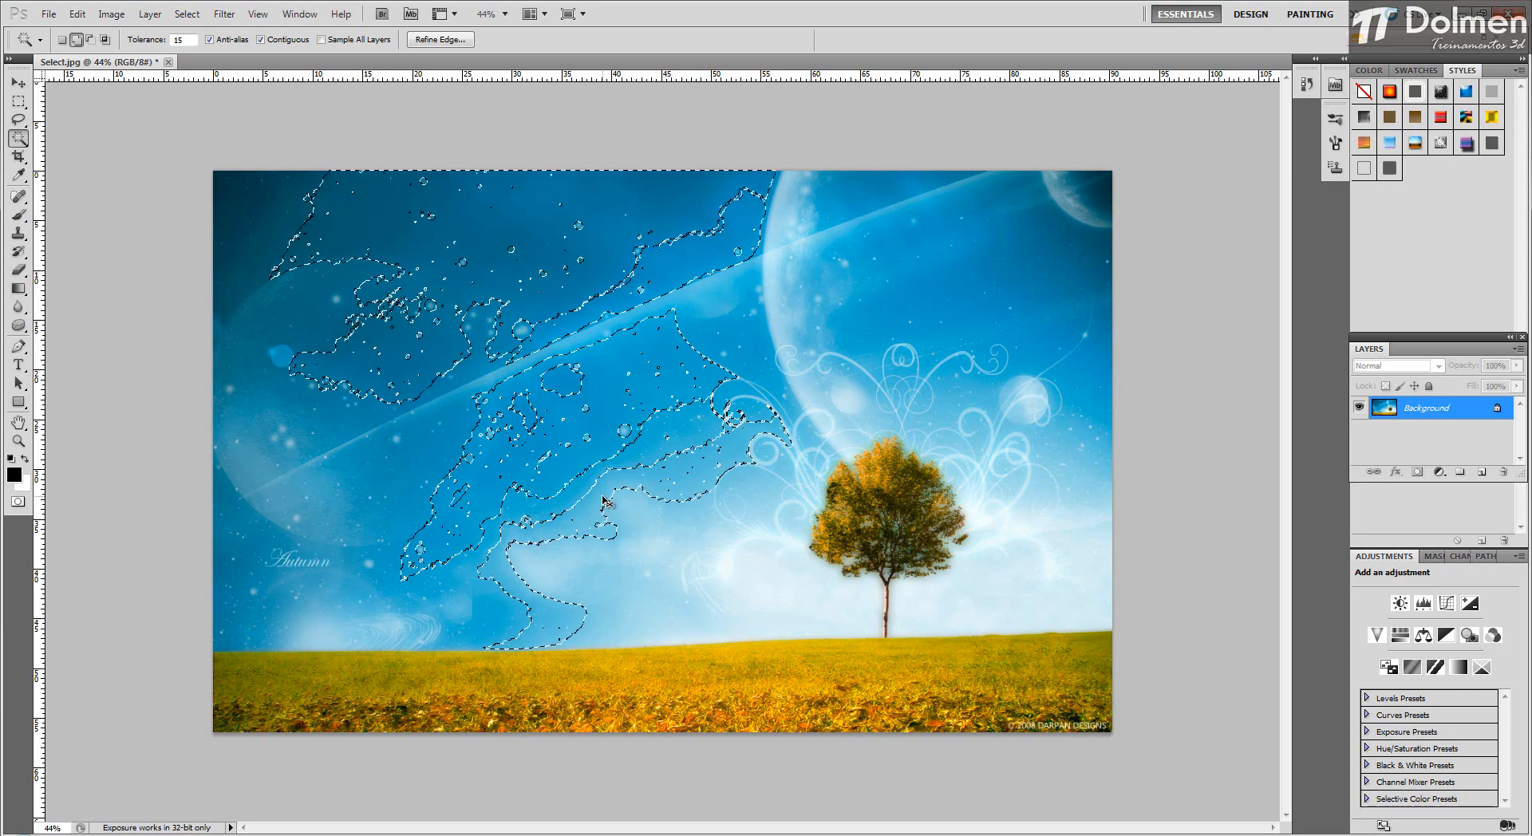
{"action": "key", "text": "ctrl+d"}
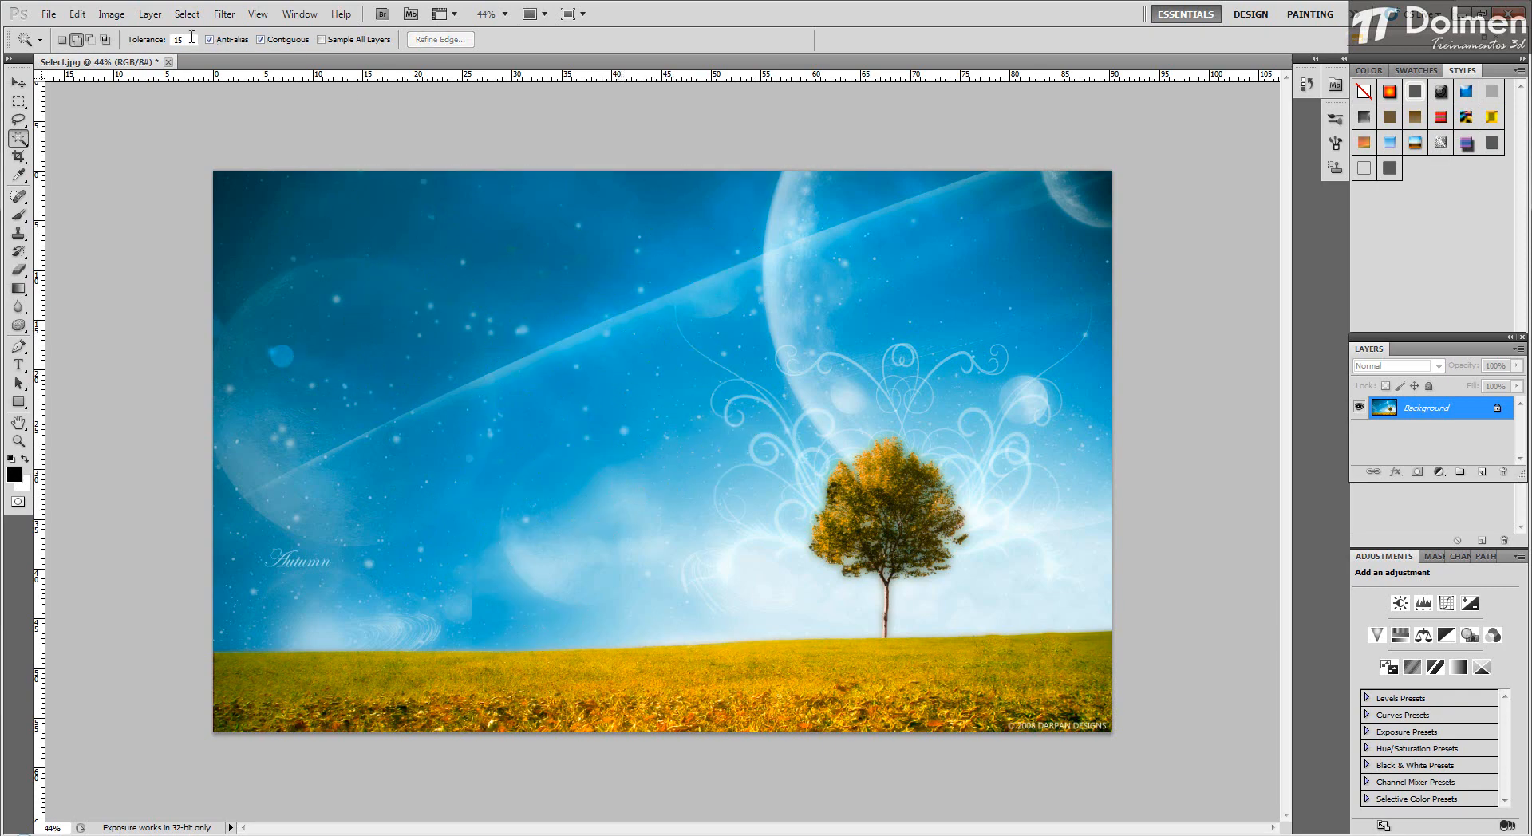
Set the Magic Wand tolerance to 2, select a thin band of the upper sky, and deselect it.
{"action": "type", "text": "2"}
{"action": "left_click", "coordinate": [610, 227]}
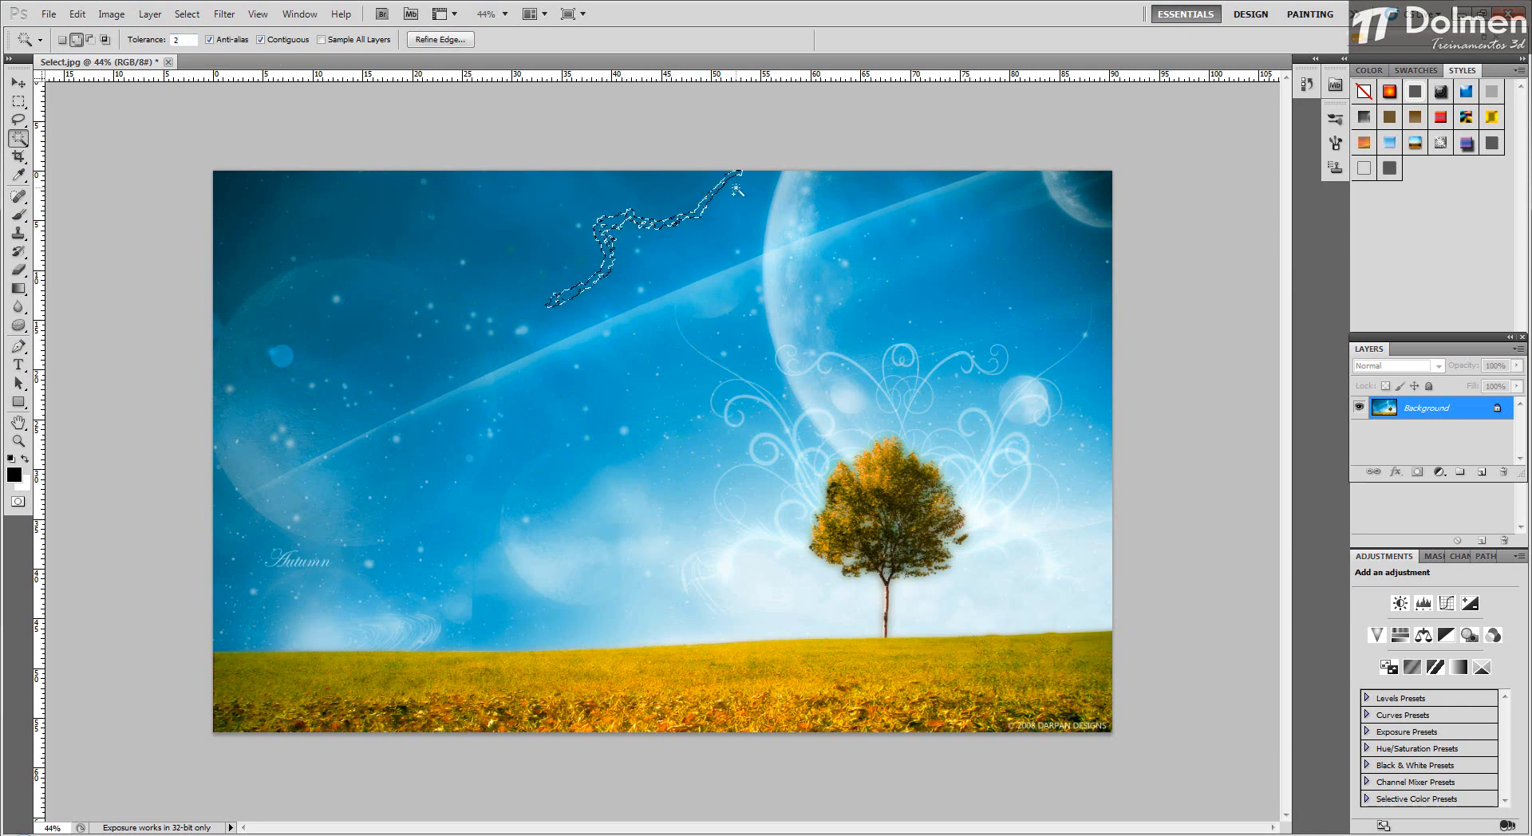
{"action": "key", "text": "ctrl+d"}
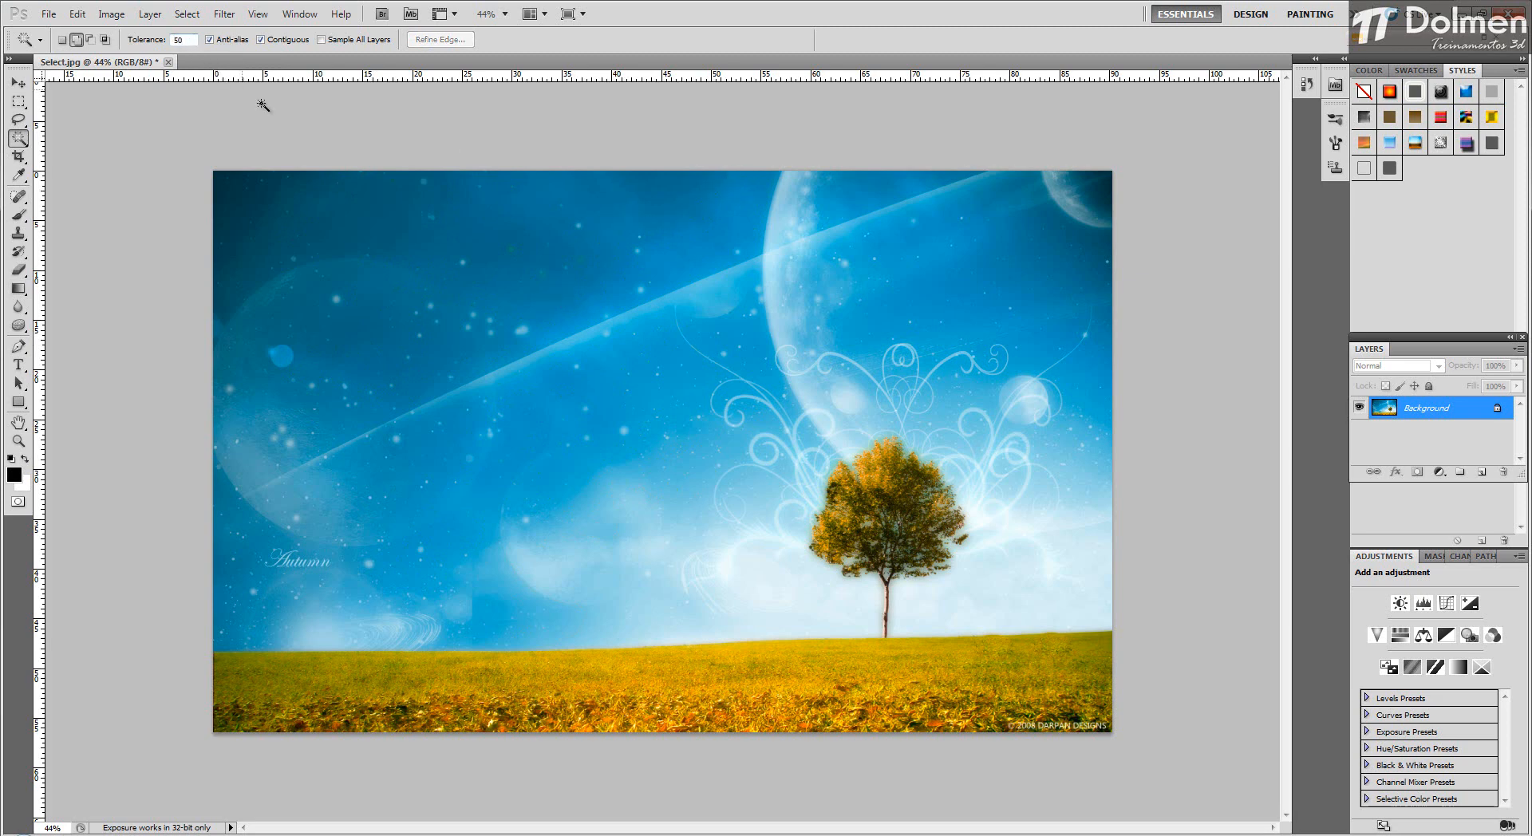
Set the Magic Wand tolerance to 50, add sky and cloud areas to a selection, inspect its edges, and clear it.
{"action": "left_click", "coordinate": [339, 404]}
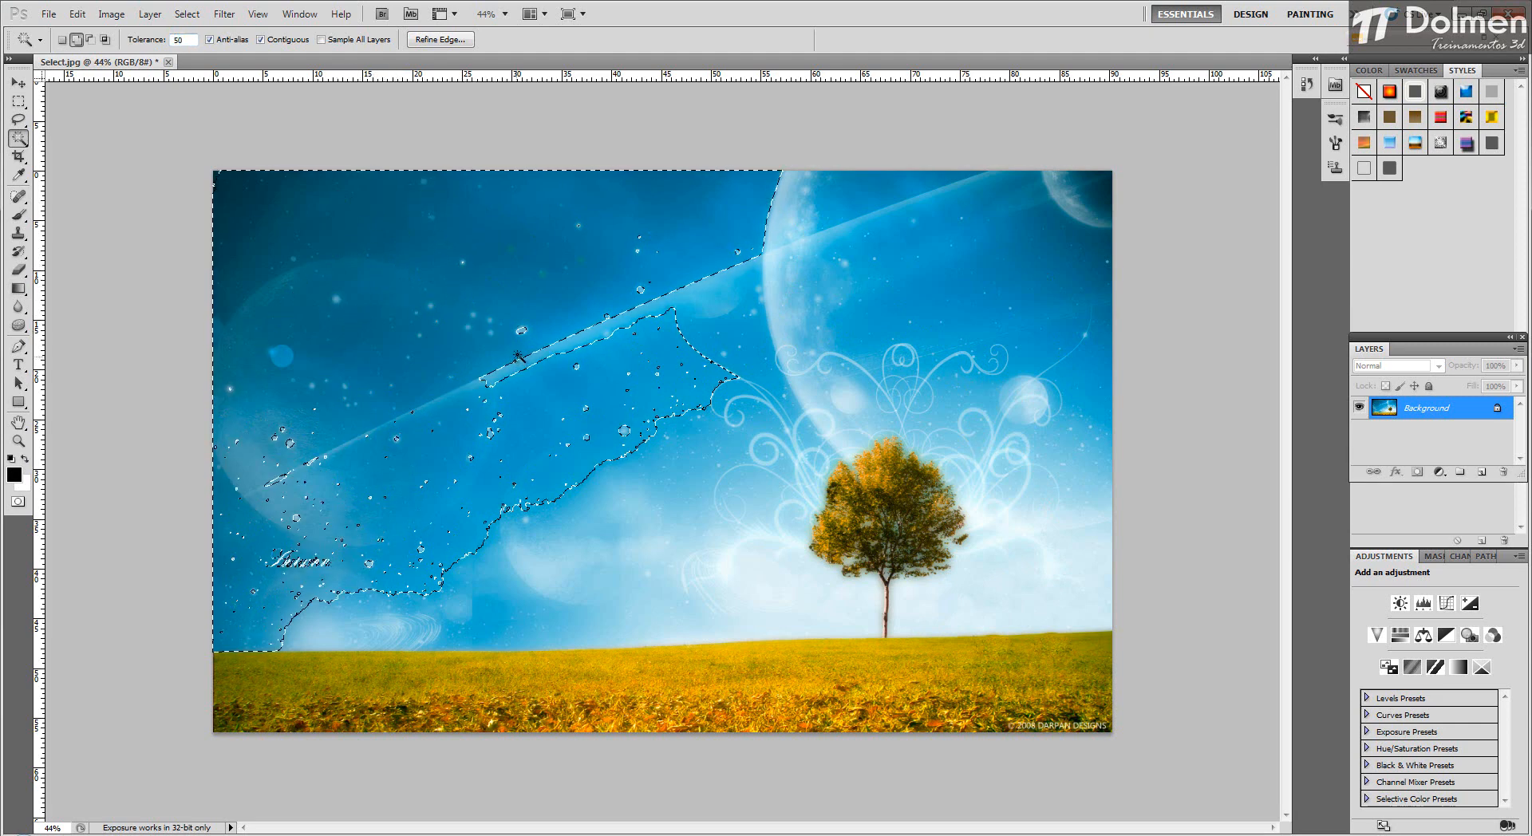
{"action": "left_click", "coordinate": [463, 268]}
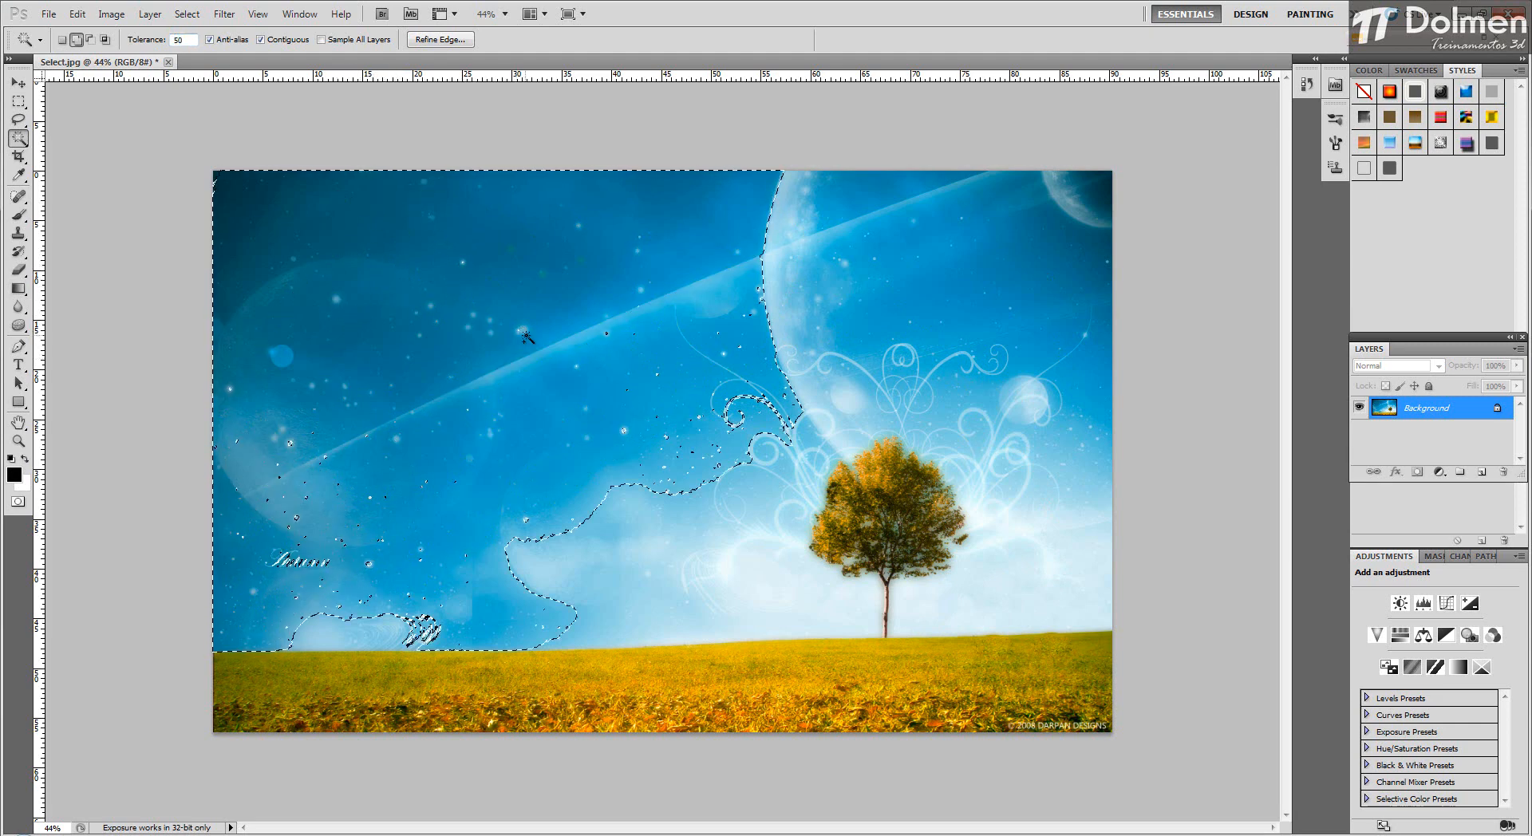
{"action": "left_click", "coordinate": [618, 538]}
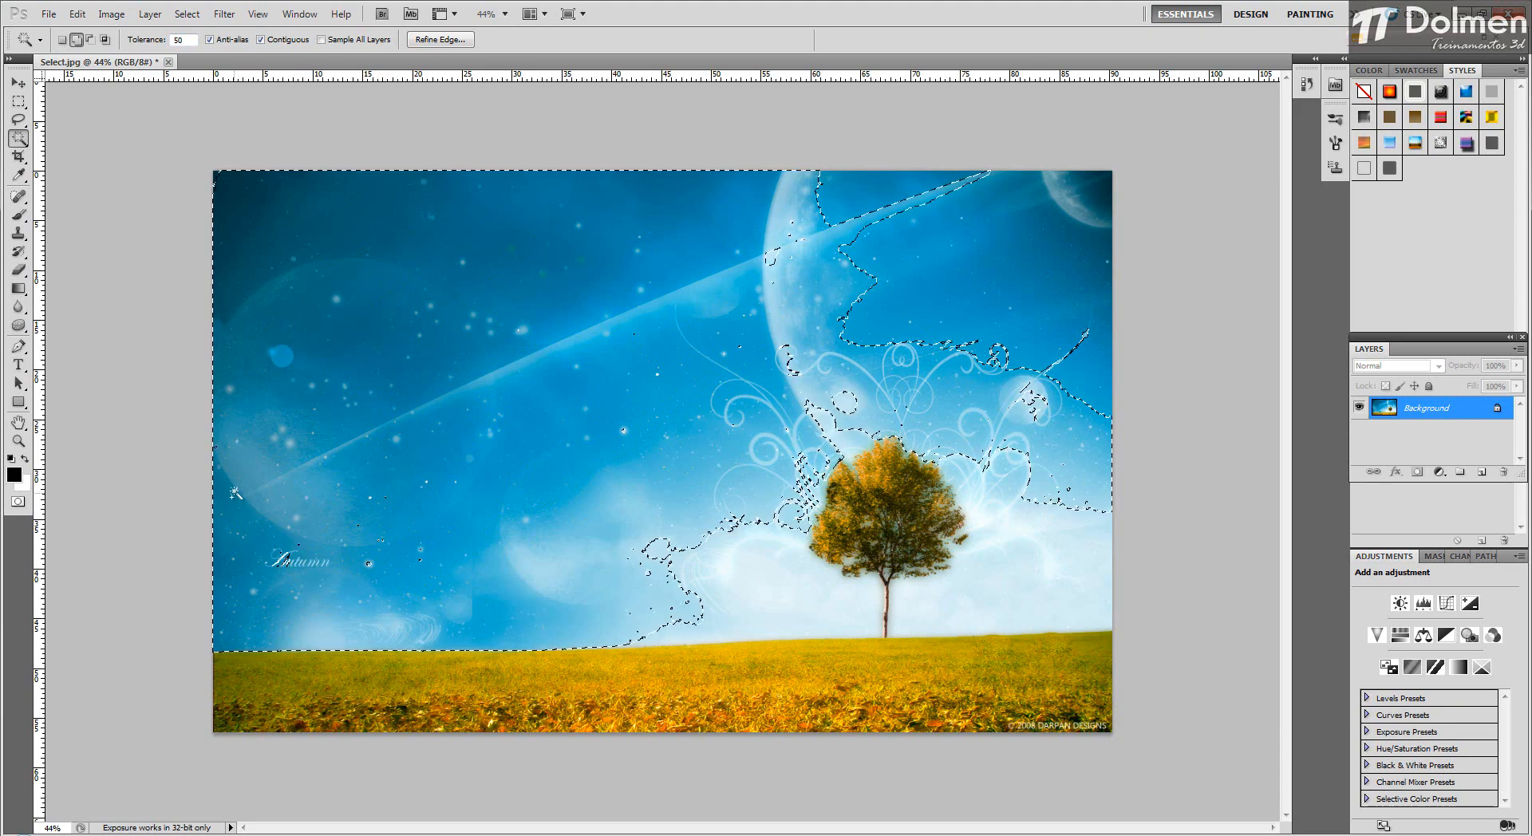
{"action": "scroll", "coordinate": [200, 497], "scroll_direction": "up", "scroll_amount": 4}
{"action": "scroll", "coordinate": [201, 496], "scroll_direction": "up", "scroll_amount": 2}
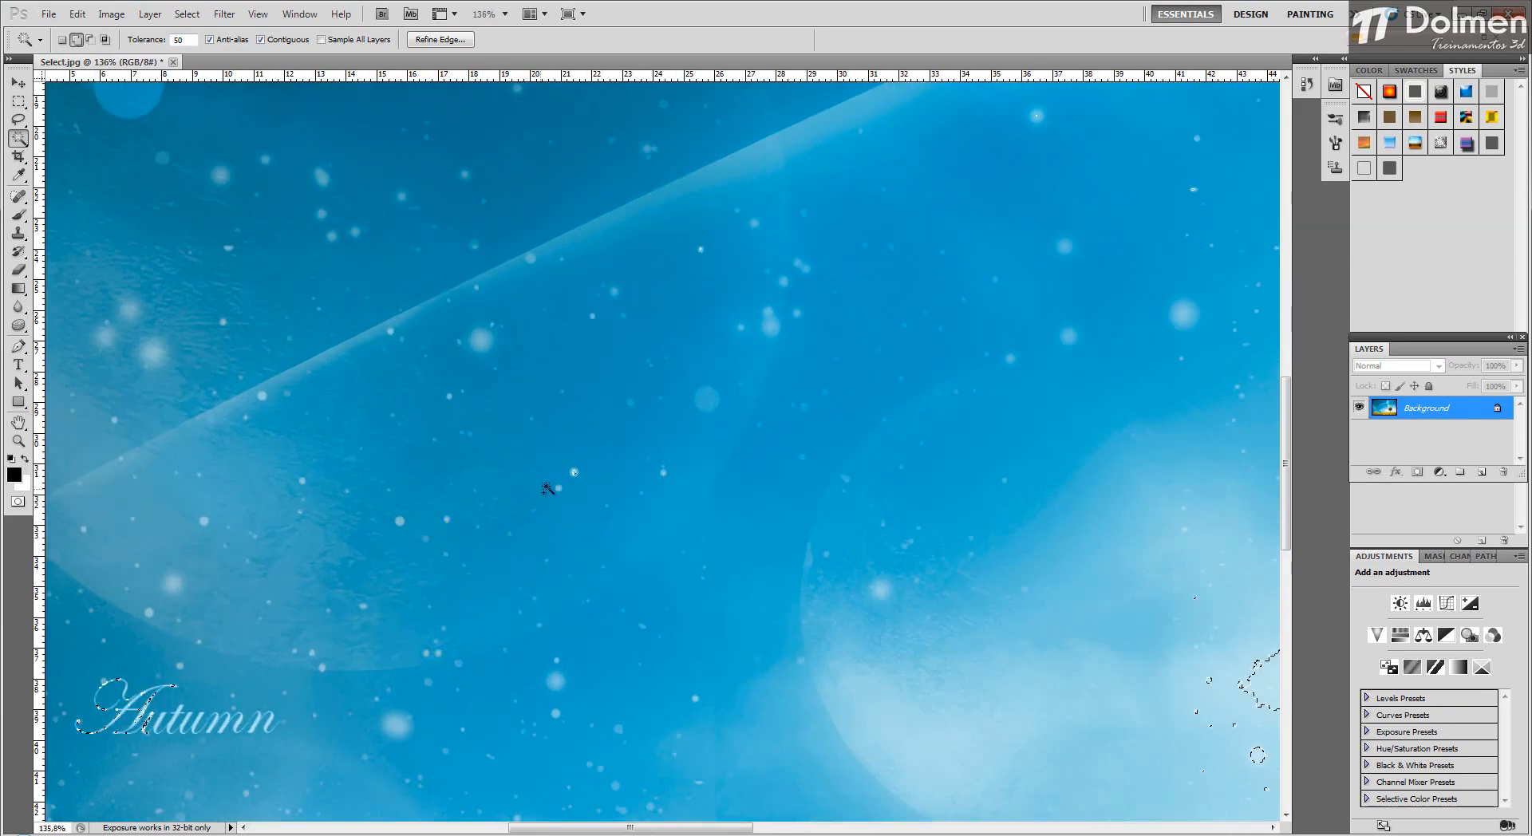
{"action": "scroll", "coordinate": [542, 508], "scroll_direction": "down", "scroll_amount": 1}
{"action": "scroll", "coordinate": [539, 463], "scroll_direction": "down", "scroll_amount": 3}
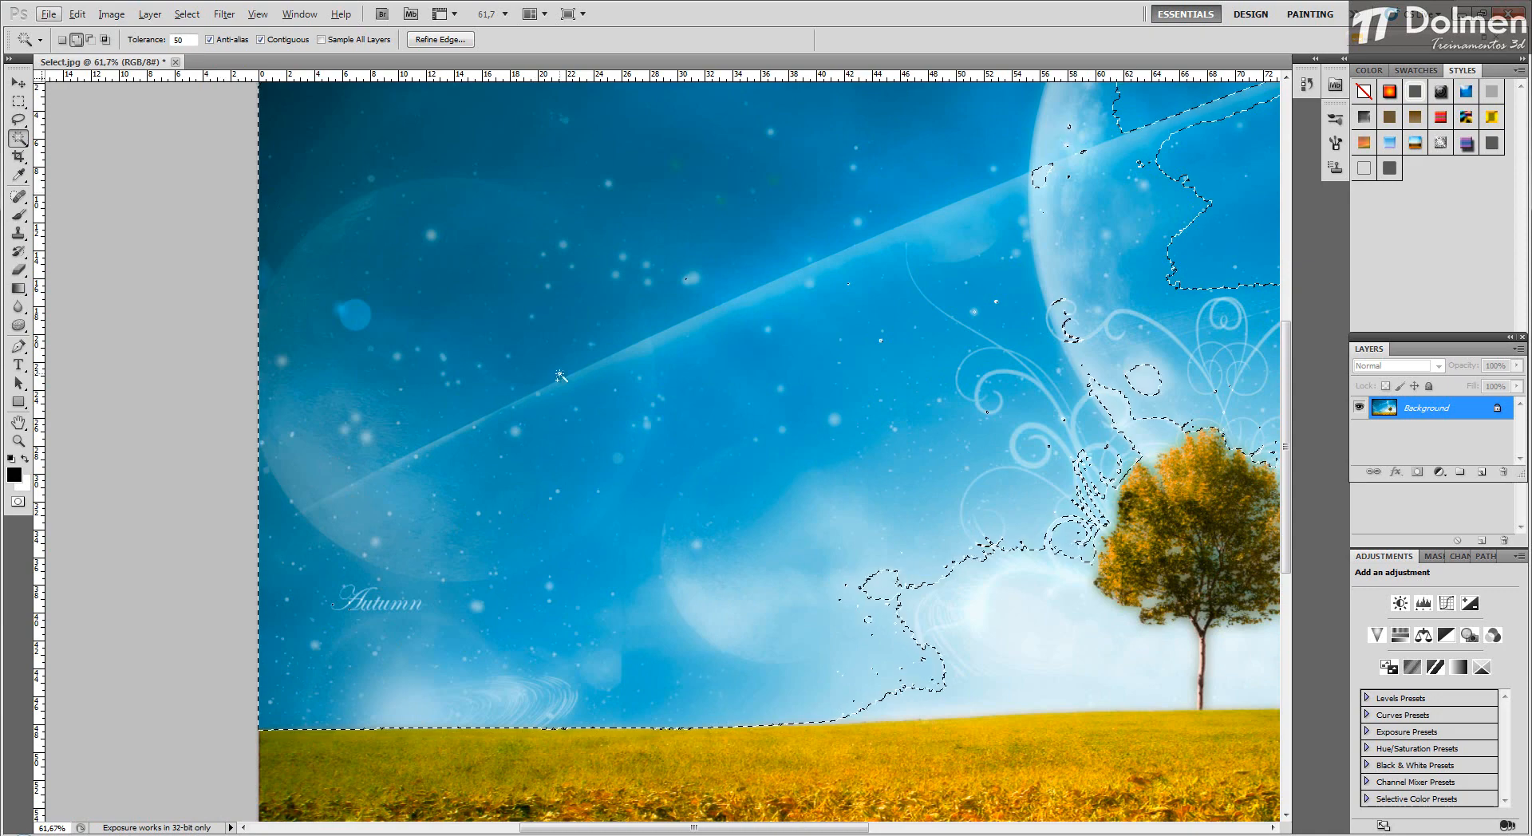
{"action": "scroll", "coordinate": [286, 201], "scroll_direction": "down", "scroll_amount": 2}
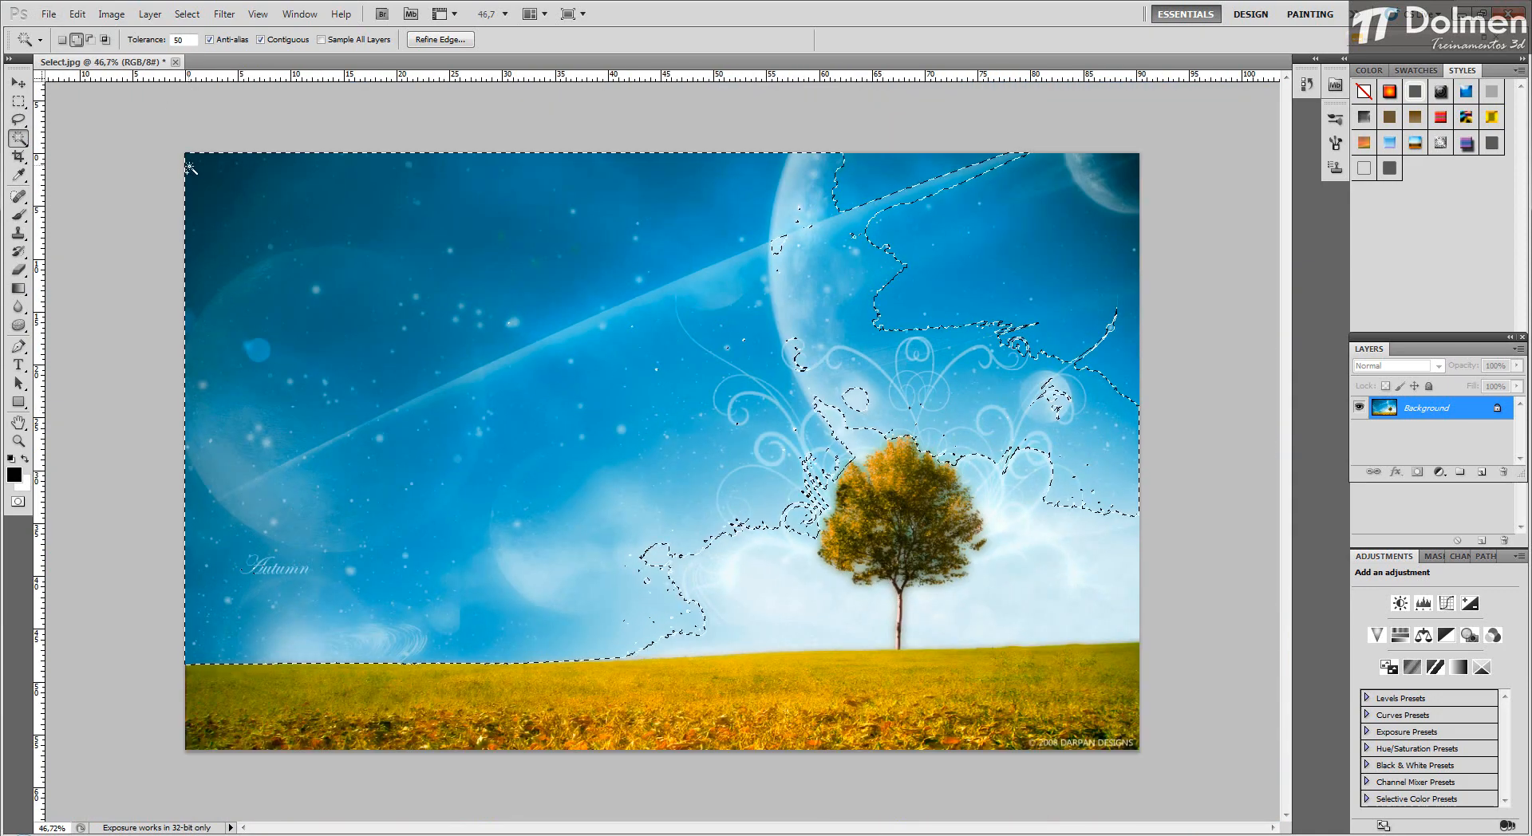
{"action": "key", "text": "ctrl+d"}
Select the whole sky around the tree with the Magic Wand in add mode, covering missed specks with the Rectangular Marquee.
{"action": "left_click", "coordinate": [280, 233]}
{"action": "left_click", "coordinate": [857, 400]}
{"action": "left_click", "coordinate": [970, 265]}
{"action": "left_click", "coordinate": [1086, 194]}
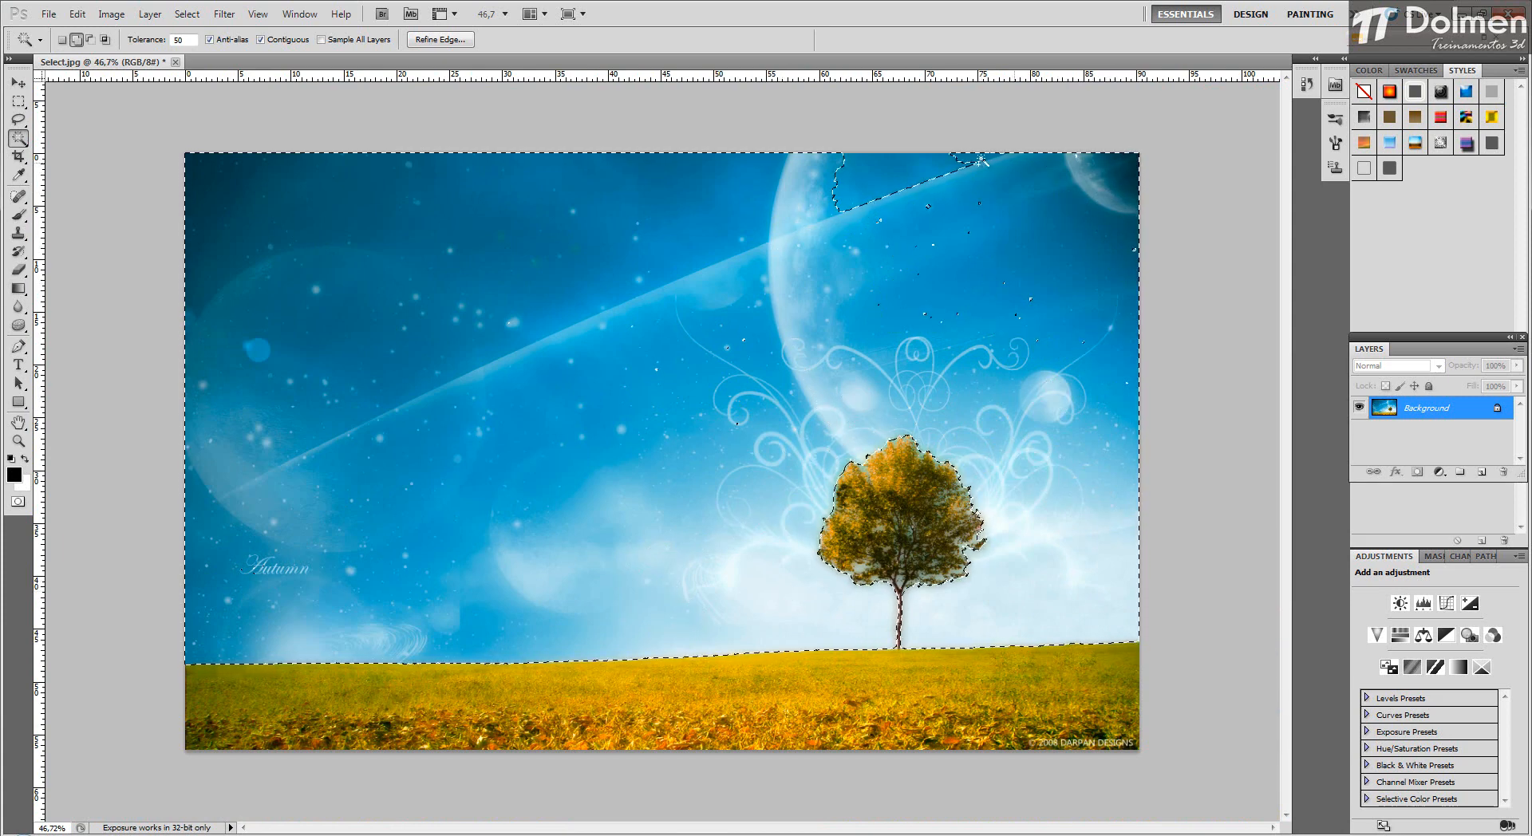
{"action": "left_click", "coordinate": [883, 206]}
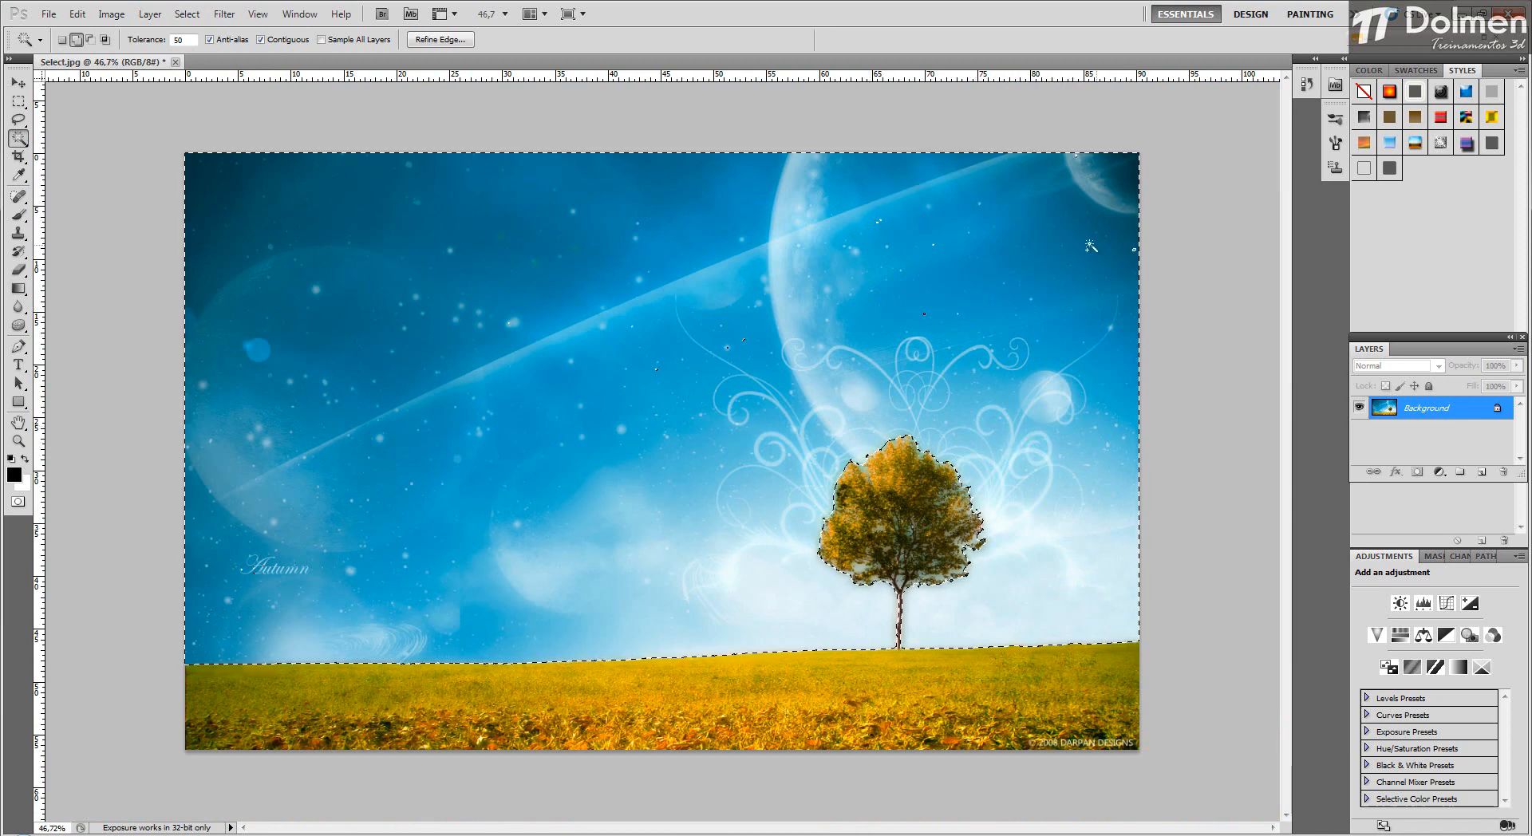
{"action": "left_click", "coordinate": [19, 102]}
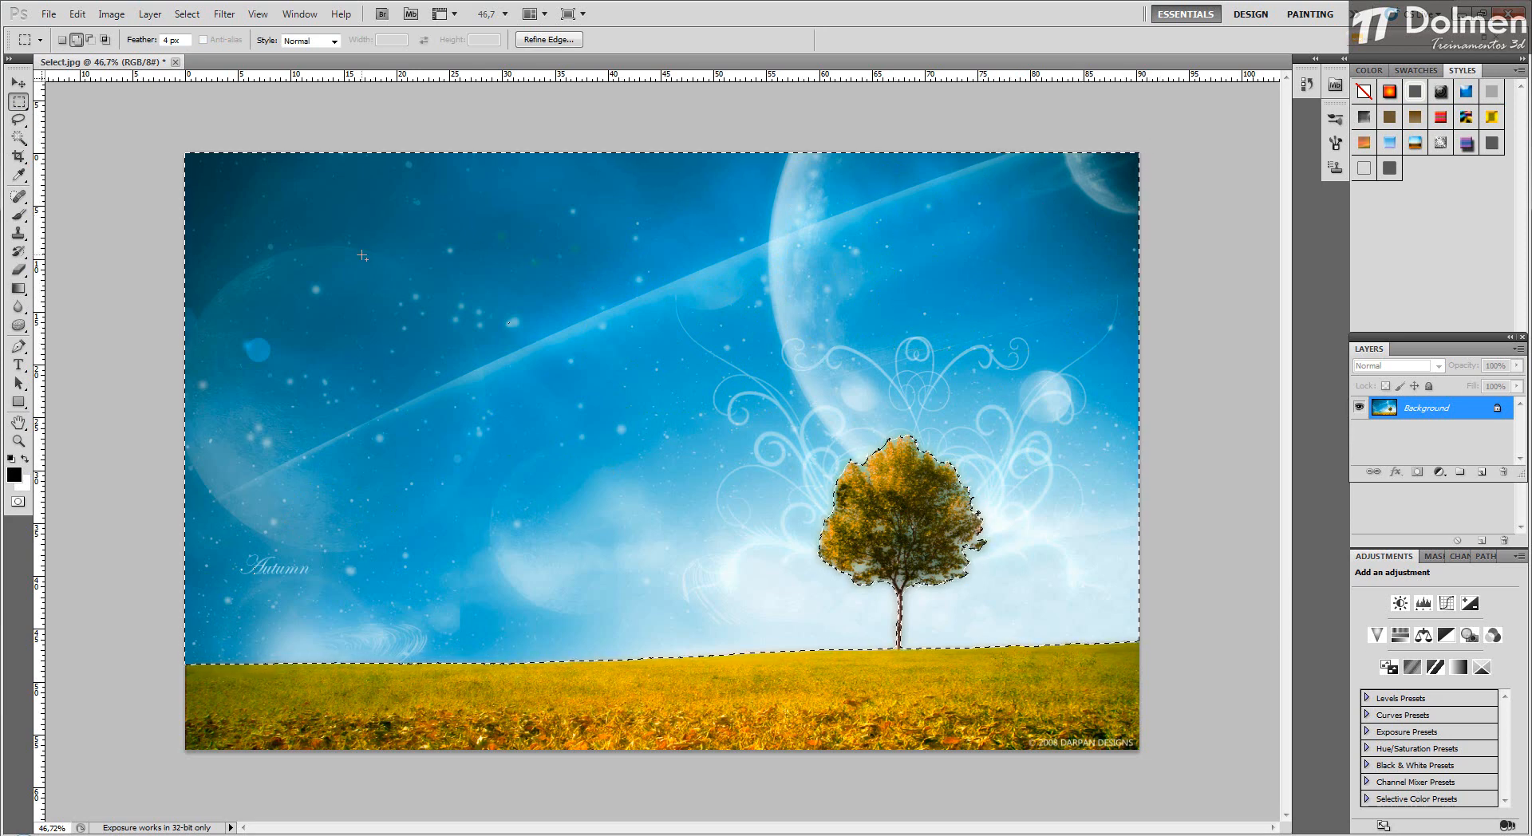
{"action": "left_click_drag", "start_coordinate": [362, 255], "coordinate": [162, 118]}
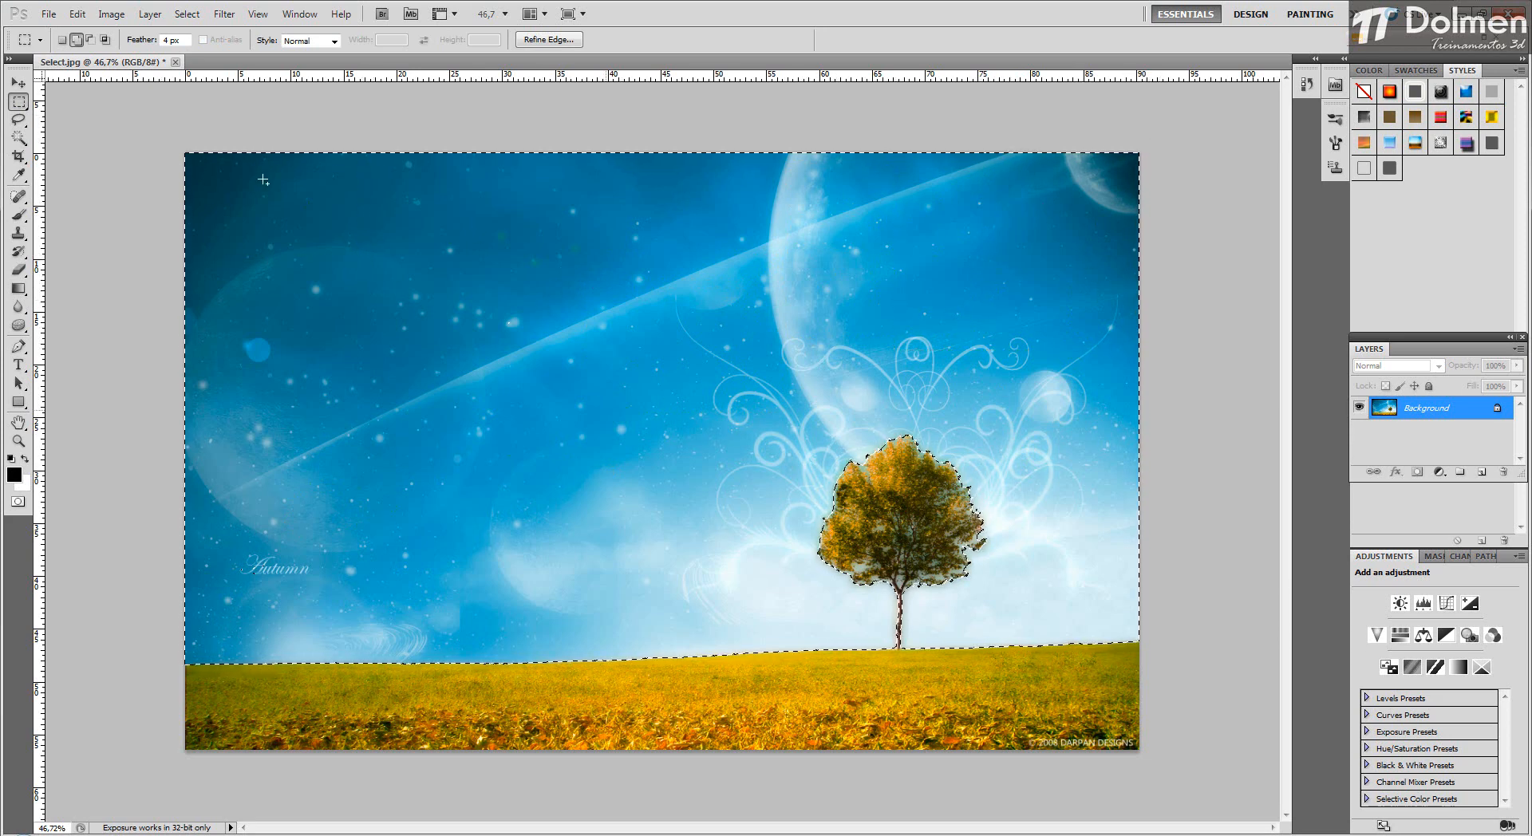
Try nudging the selected sky with the Move tool and clear the selection.
{"action": "left_click", "coordinate": [24, 83]}
{"action": "mouse_move", "coordinate": [568, 387]}
{"action": "left_mouse_down"}
{"action": "mouse_move", "coordinate": [430, 294]}
{"action": "mouse_move", "coordinate": [318, 352]}
{"action": "mouse_move", "coordinate": [534, 377]}
{"action": "mouse_move", "coordinate": [666, 332]}
{"action": "mouse_move", "coordinate": [728, 471]}
{"action": "mouse_move", "coordinate": [588, 438]}
{"action": "mouse_move", "coordinate": [559, 399]}
{"action": "mouse_move", "coordinate": [582, 394]}
{"action": "left_mouse_up"}
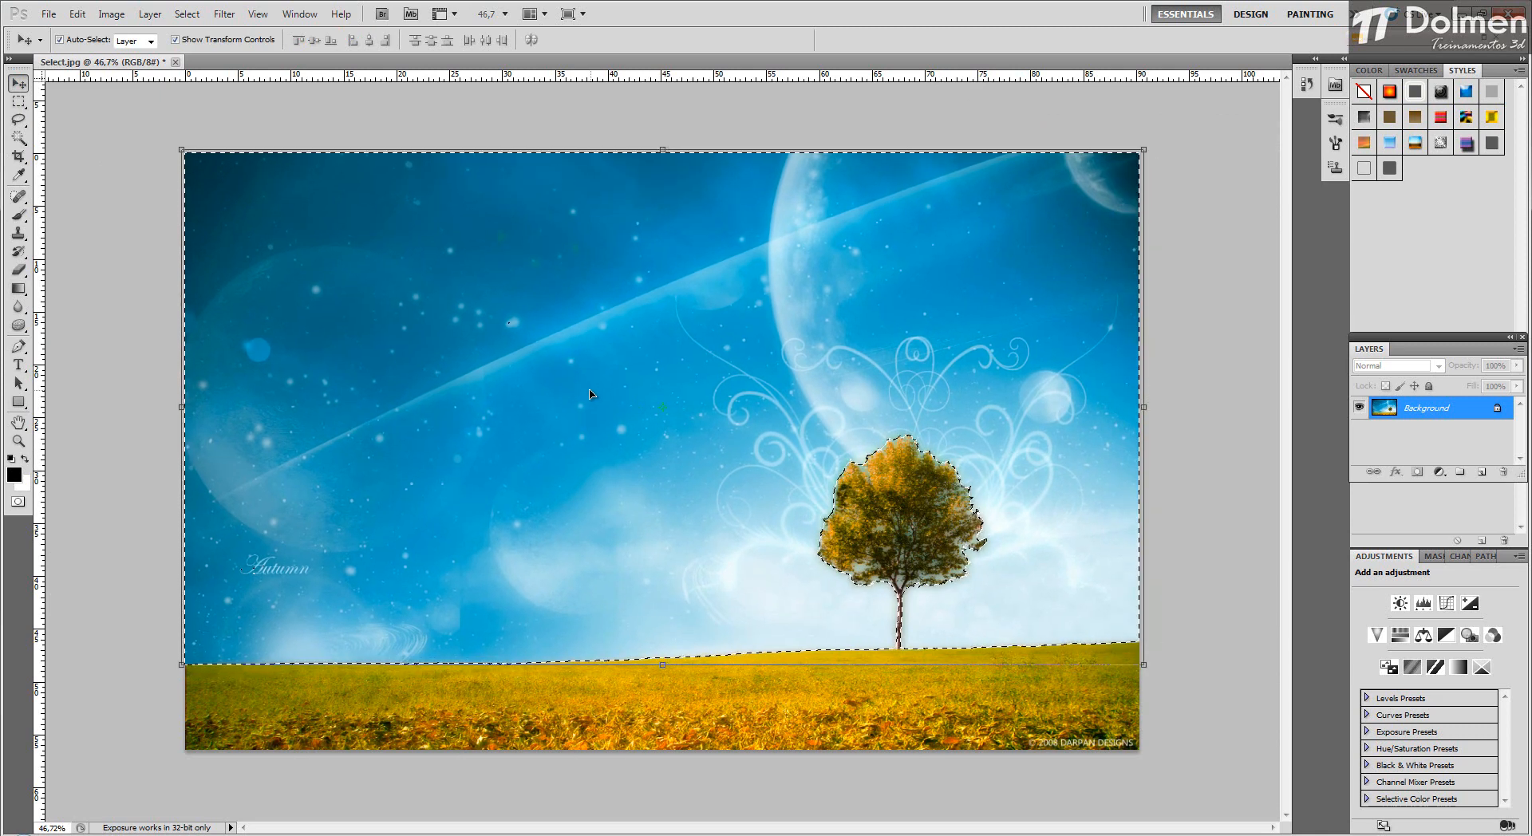
{"action": "key", "text": "ctrl+d"}
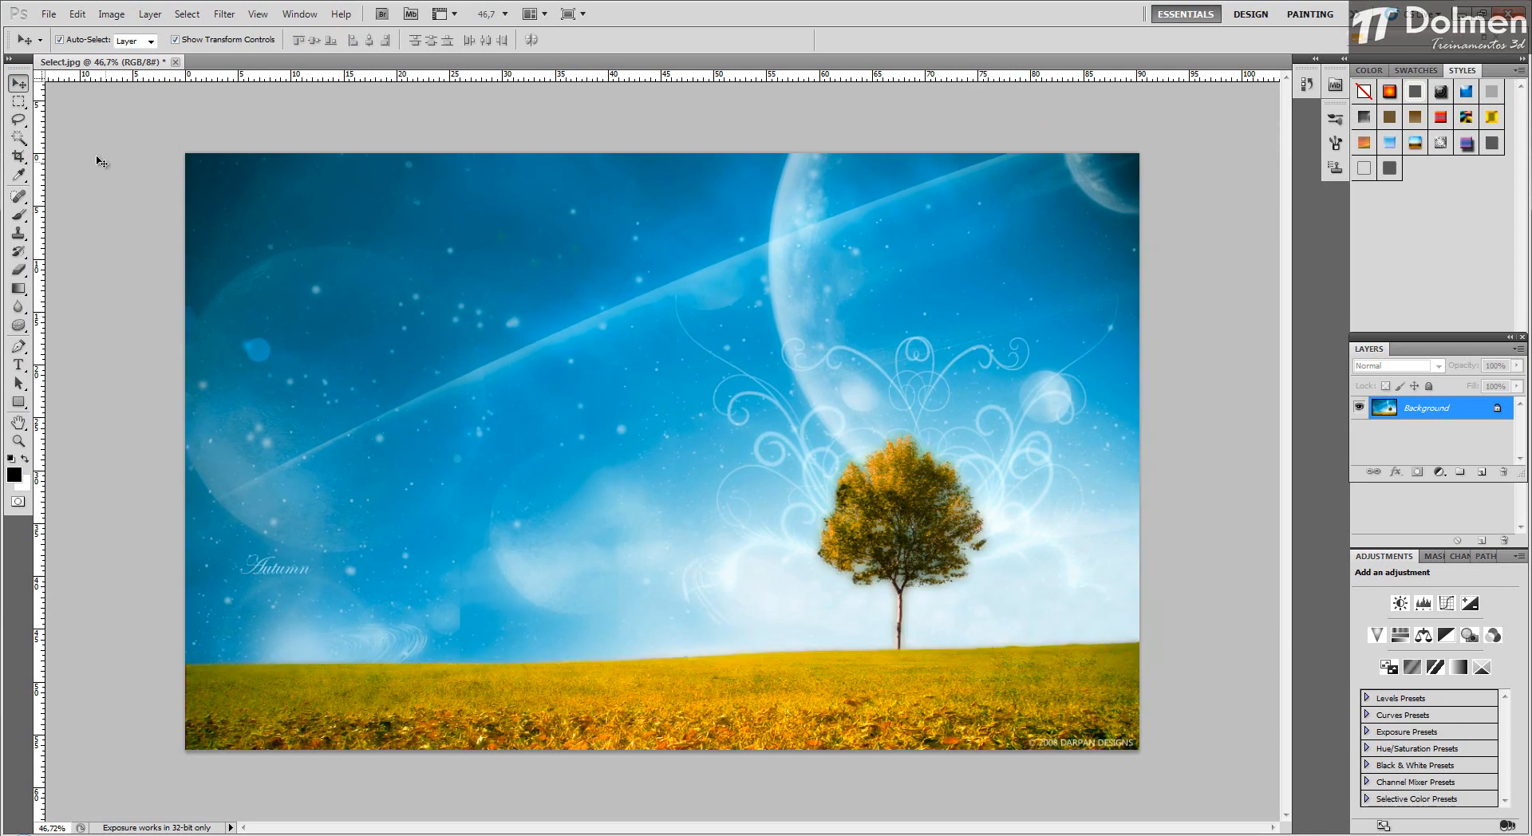
Select the grass field with the Magic Wand and fill its speckled gaps using the Rectangular Marquee in add mode.
{"action": "left_click", "coordinate": [20, 141]}
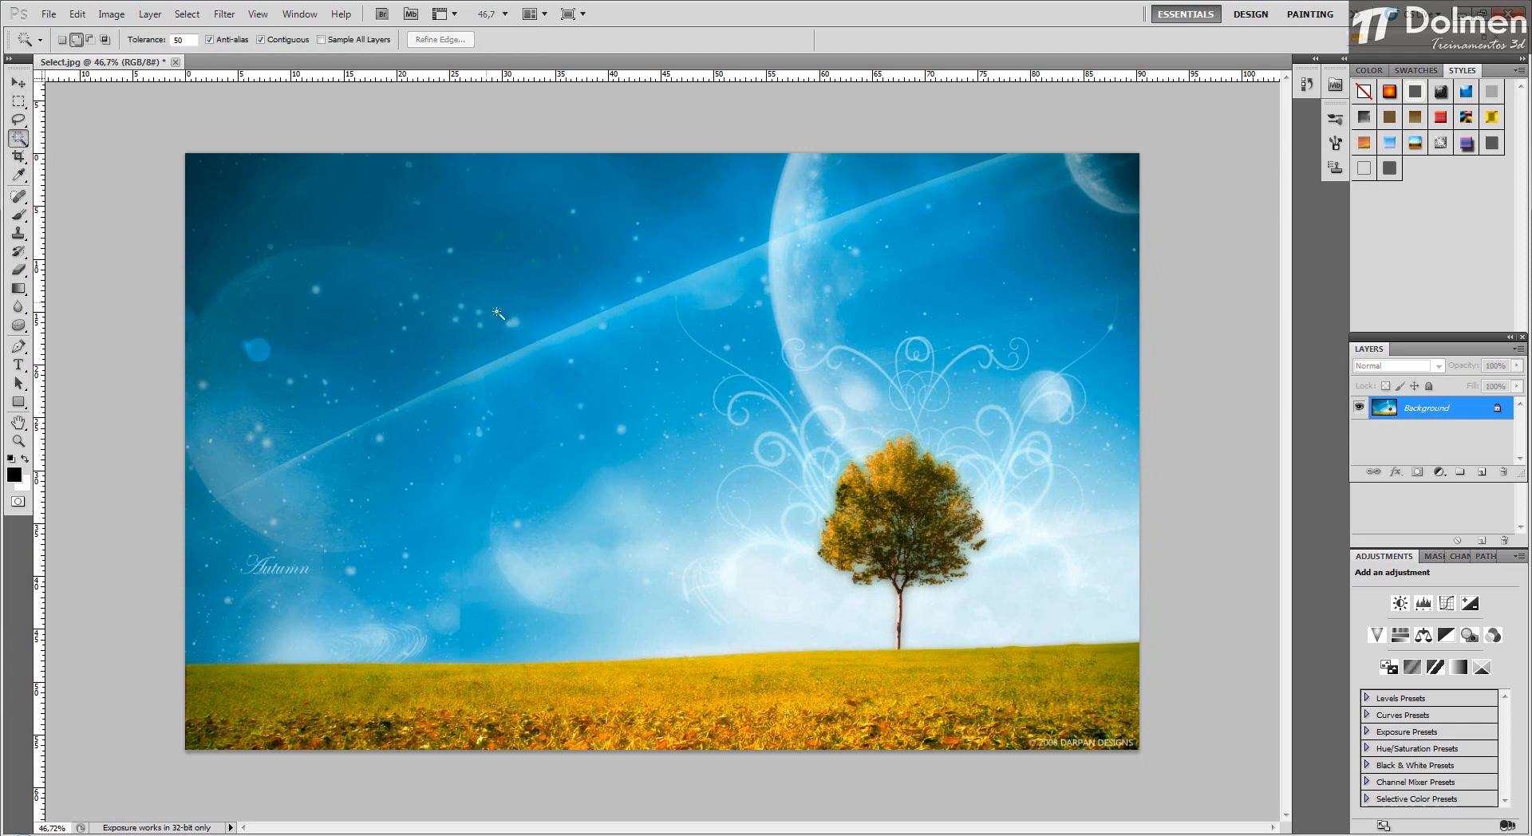
{"action": "left_click", "coordinate": [688, 696]}
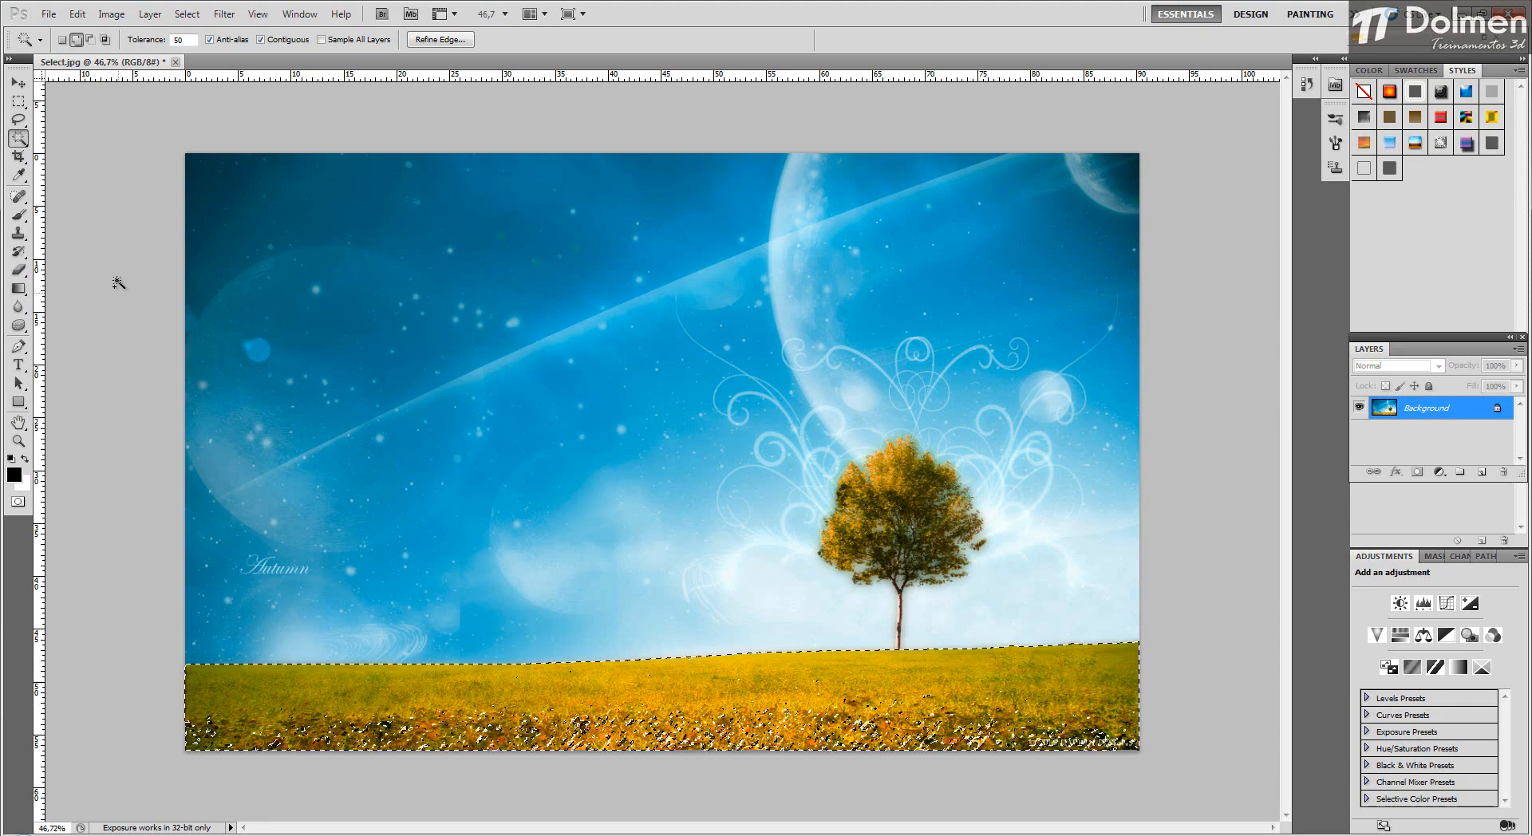
{"action": "left_click", "coordinate": [19, 101]}
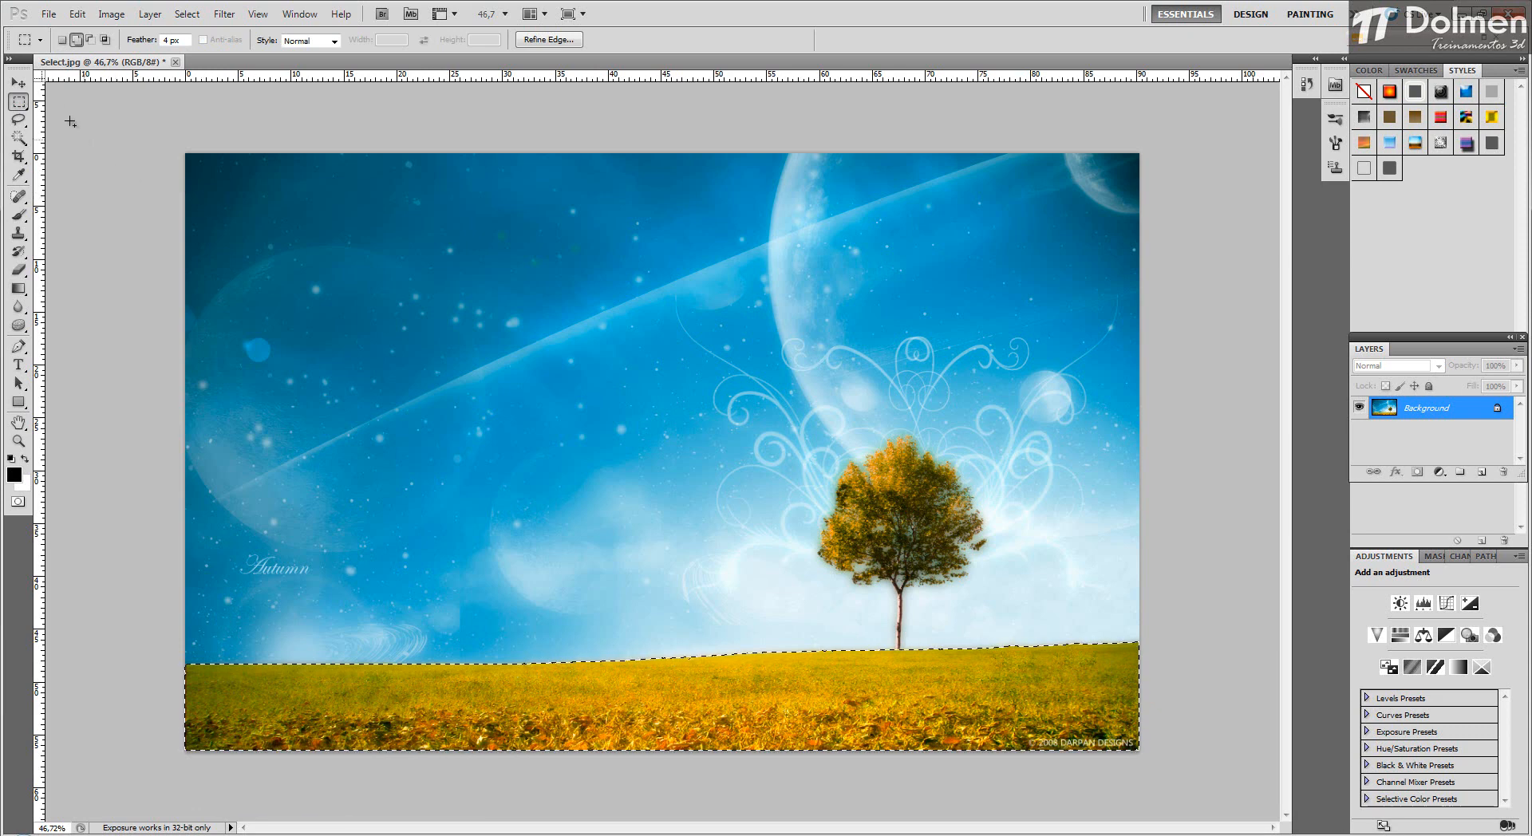
Move the wand-selected grass field up across the middle of the image, over the treetop.
{"action": "left_click", "coordinate": [18, 82]}
{"action": "left_click_drag", "start_coordinate": [600, 722], "coordinate": [597, 456]}
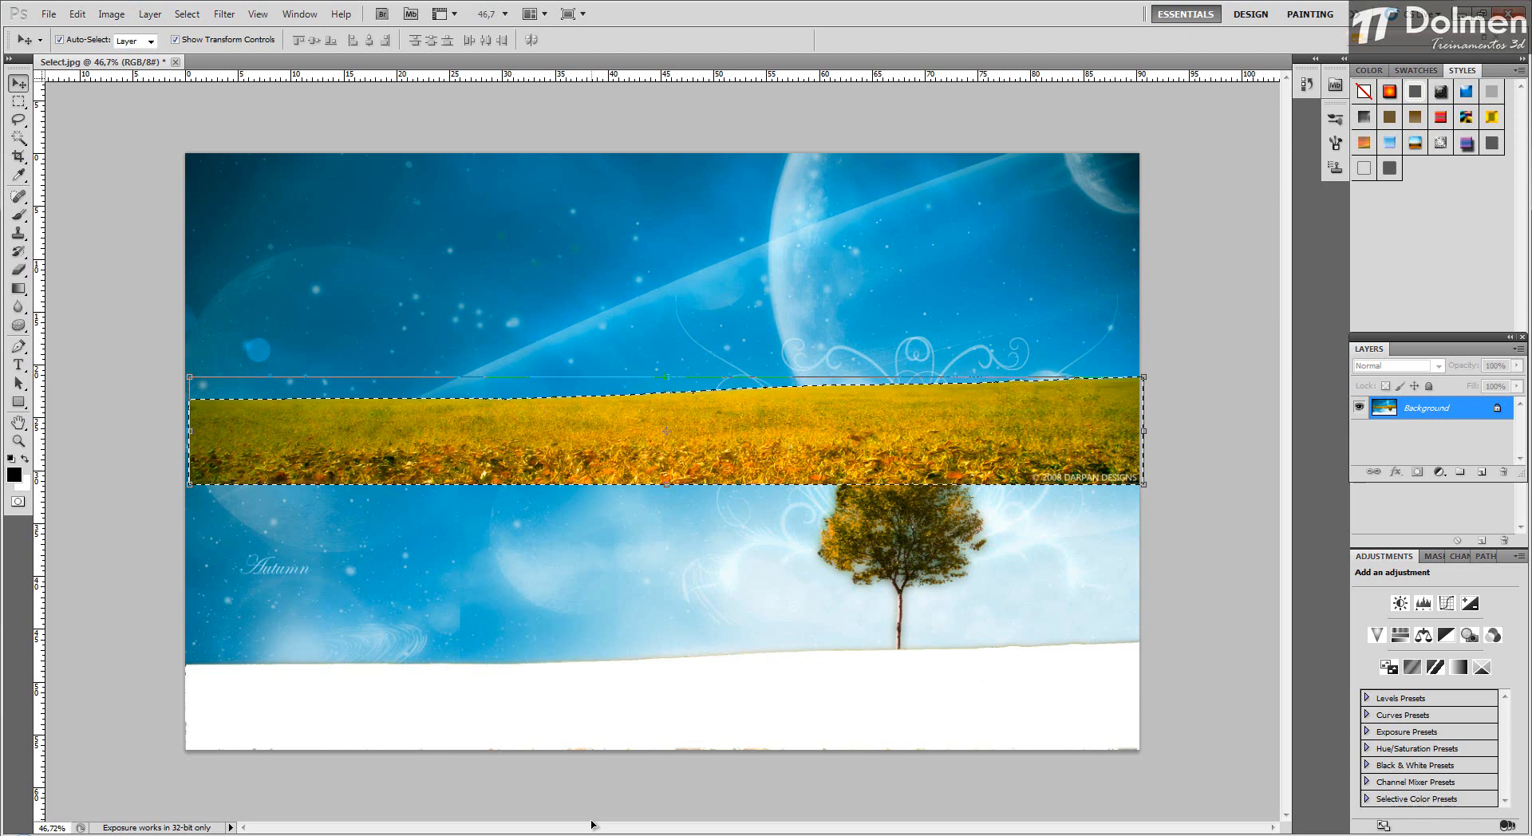
Undo the grass field's move and select the whole sky around the tree with the Quick Selection tool.
{"action": "key", "text": "ctrl+z"}
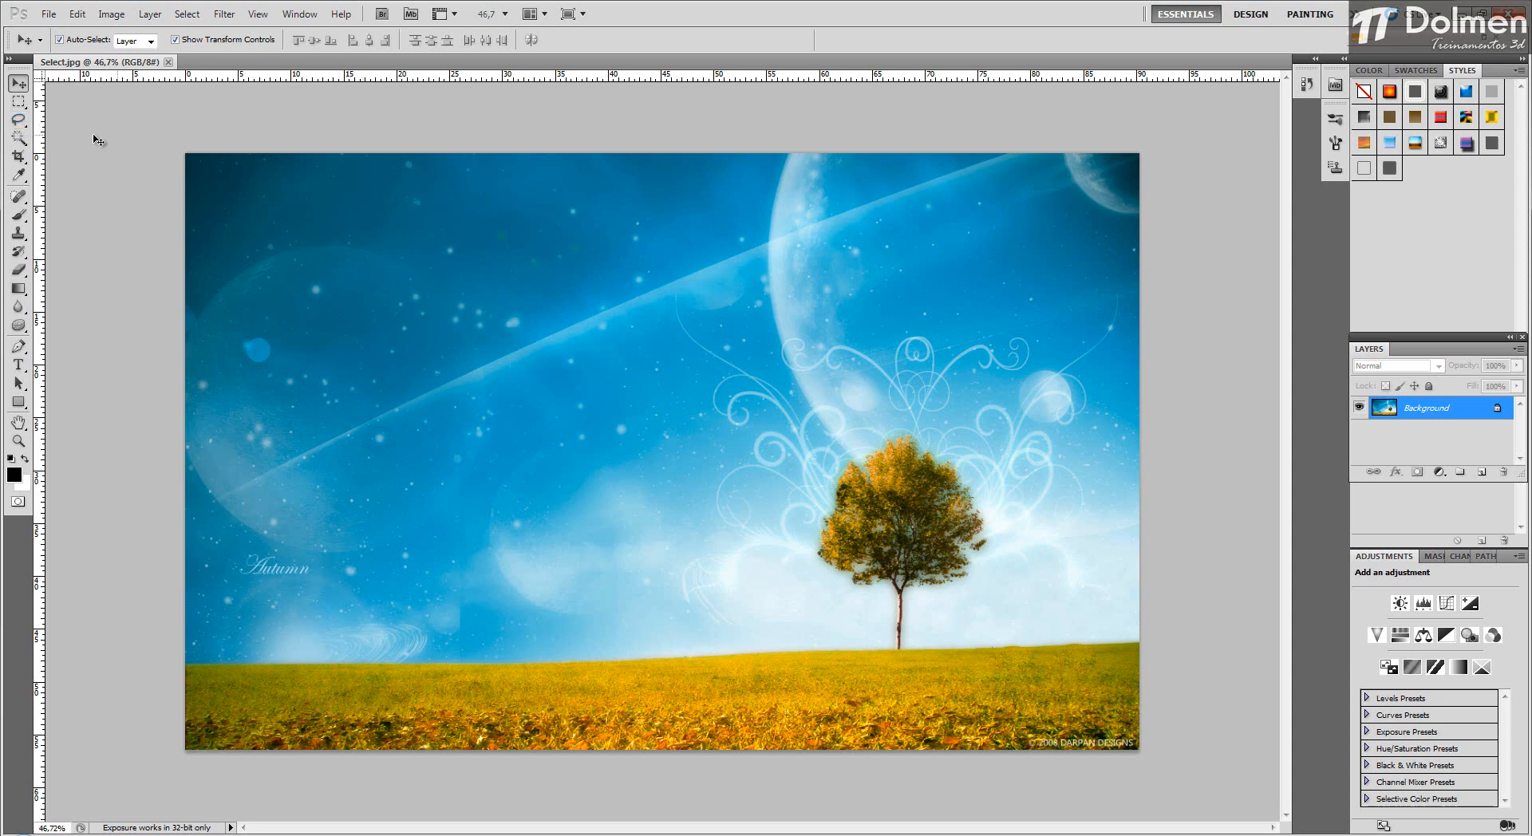
{"action": "left_click", "coordinate": [20, 144]}
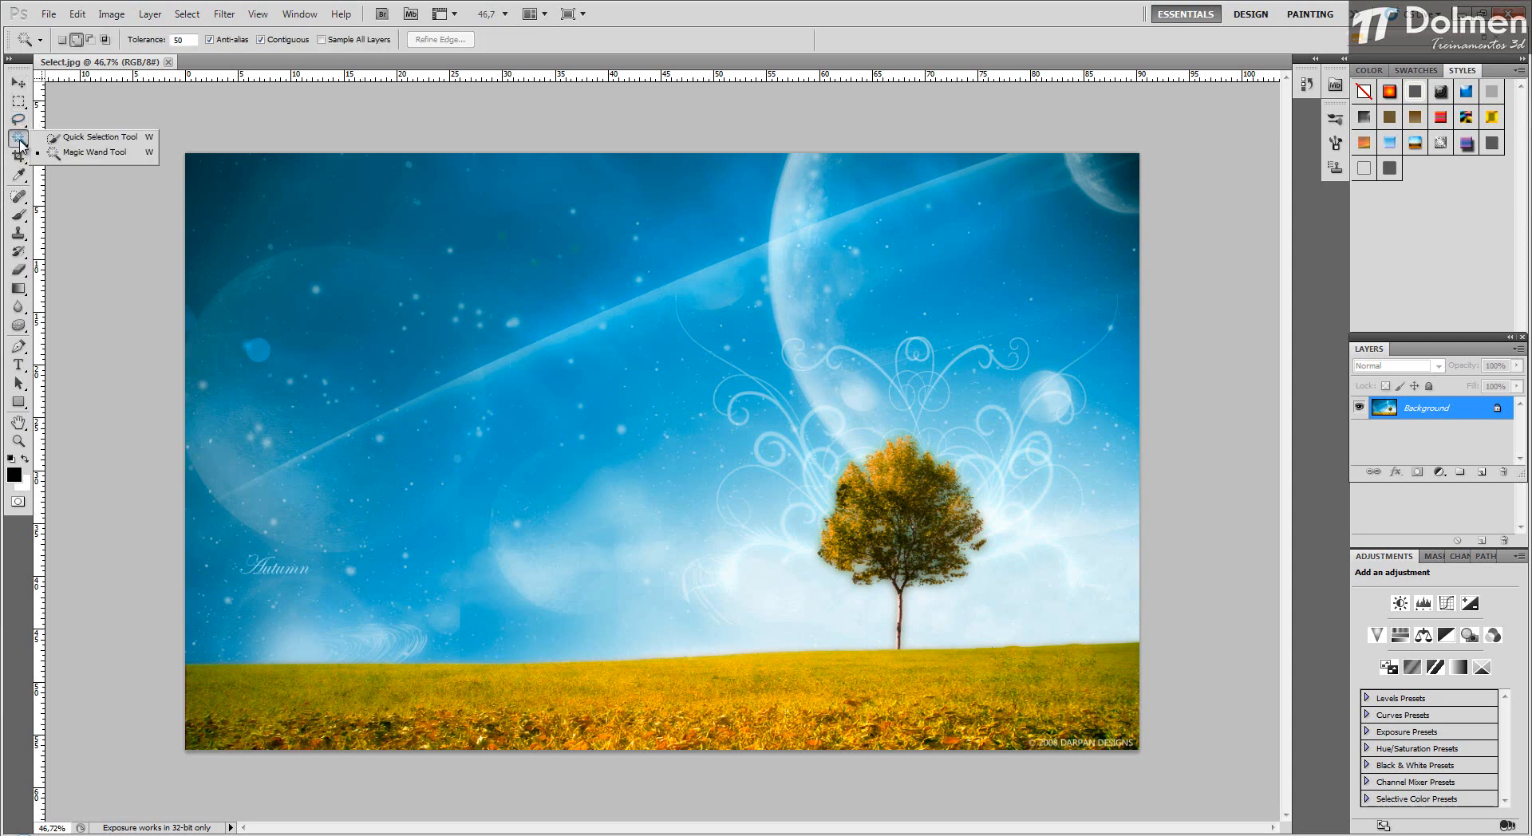
{"action": "left_click", "coordinate": [78, 137]}
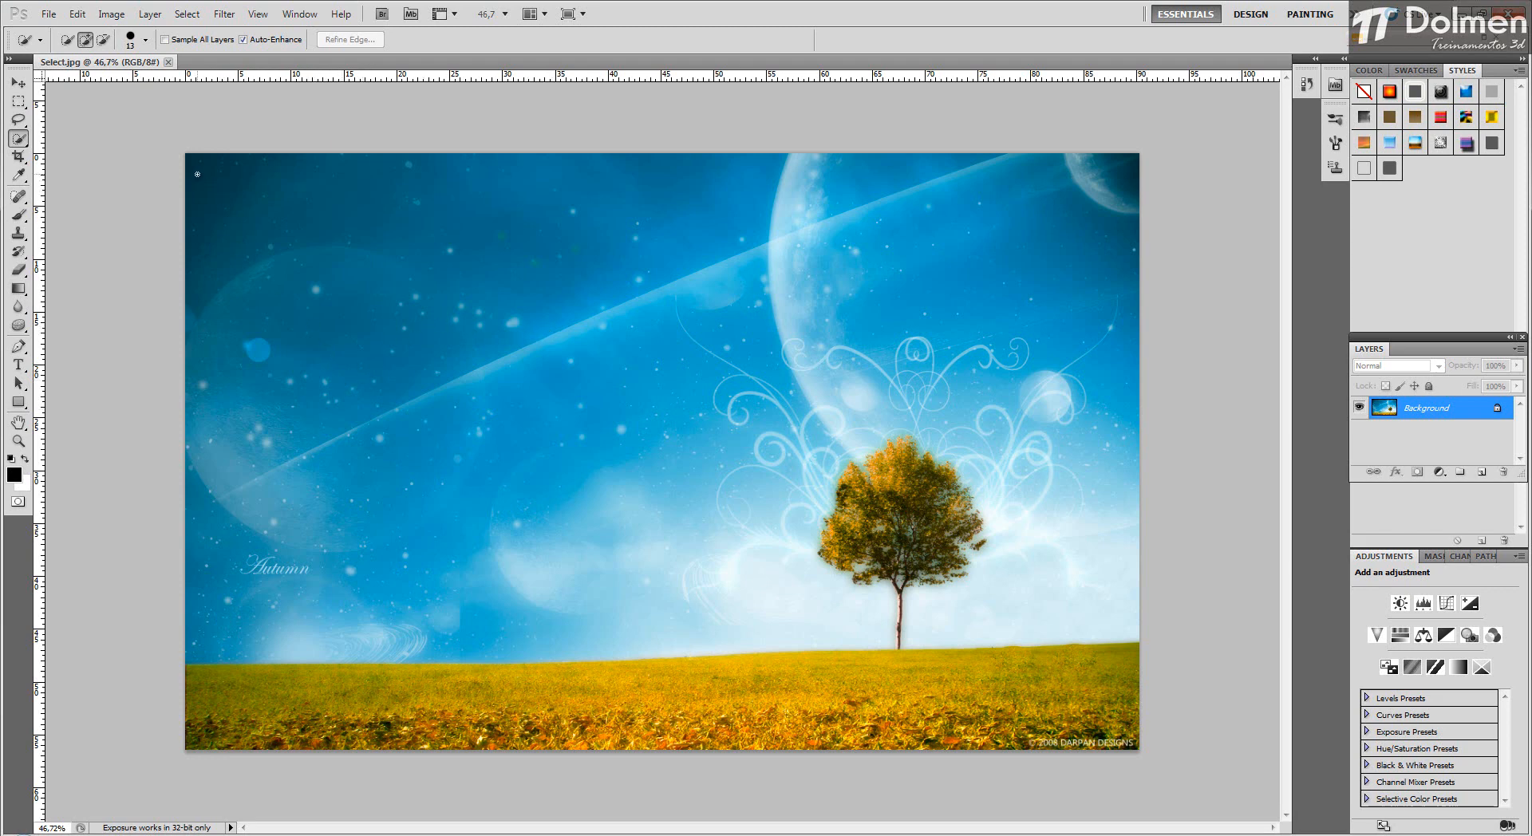
{"action": "mouse_move", "coordinate": [197, 174]}
{"action": "left_mouse_down"}
{"action": "mouse_move", "coordinate": [406, 280]}
{"action": "mouse_move", "coordinate": [423, 311]}
{"action": "mouse_move", "coordinate": [336, 435]}
{"action": "mouse_move", "coordinate": [426, 344]}
{"action": "left_mouse_up"}
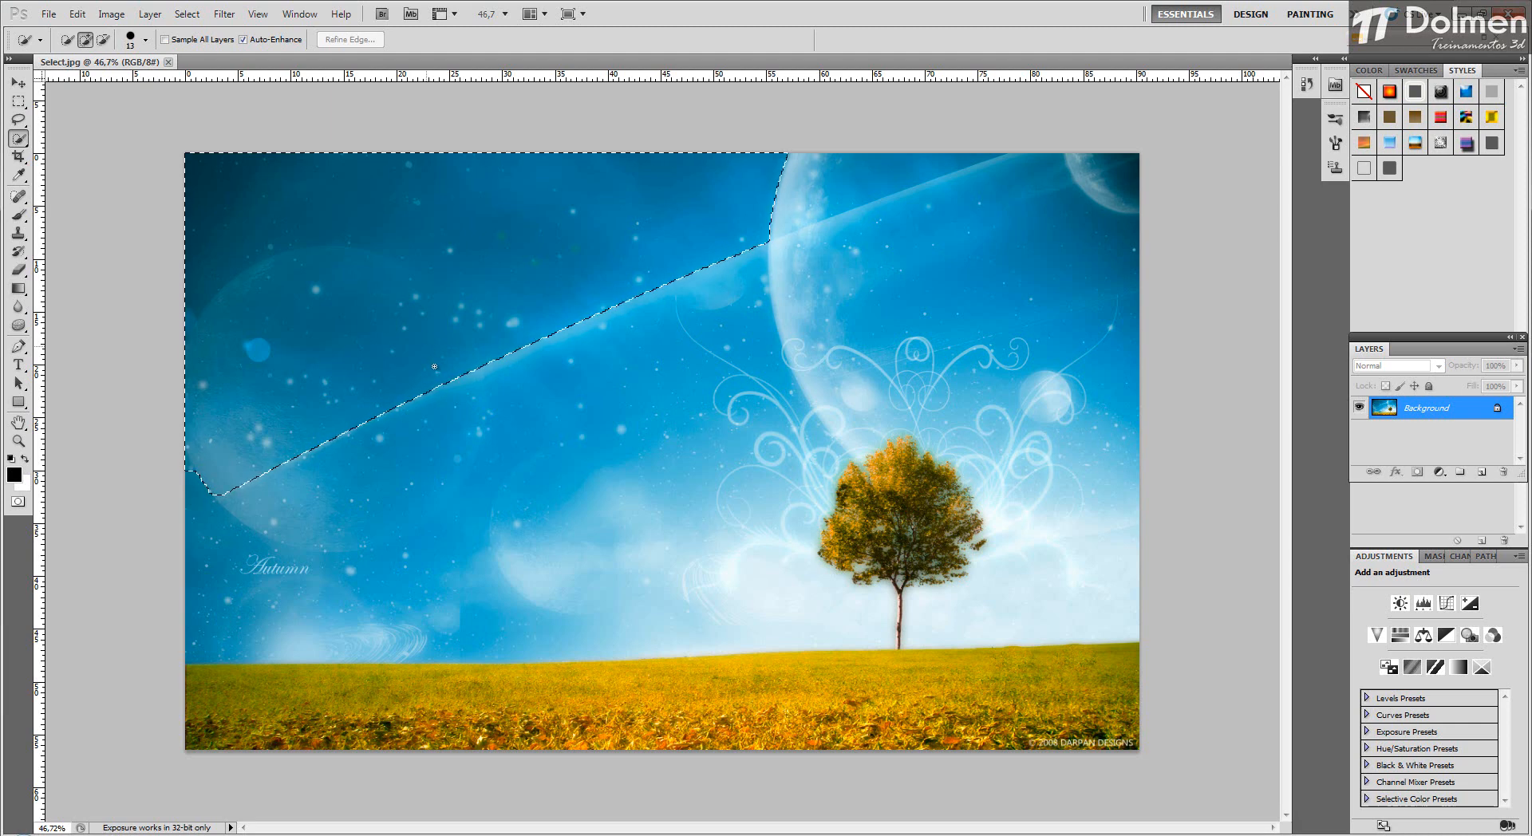
{"action": "mouse_move", "coordinate": [436, 382]}
{"action": "left_mouse_down"}
{"action": "mouse_move", "coordinate": [448, 473]}
{"action": "mouse_move", "coordinate": [403, 526]}
{"action": "mouse_move", "coordinate": [323, 571]}
{"action": "left_mouse_up"}
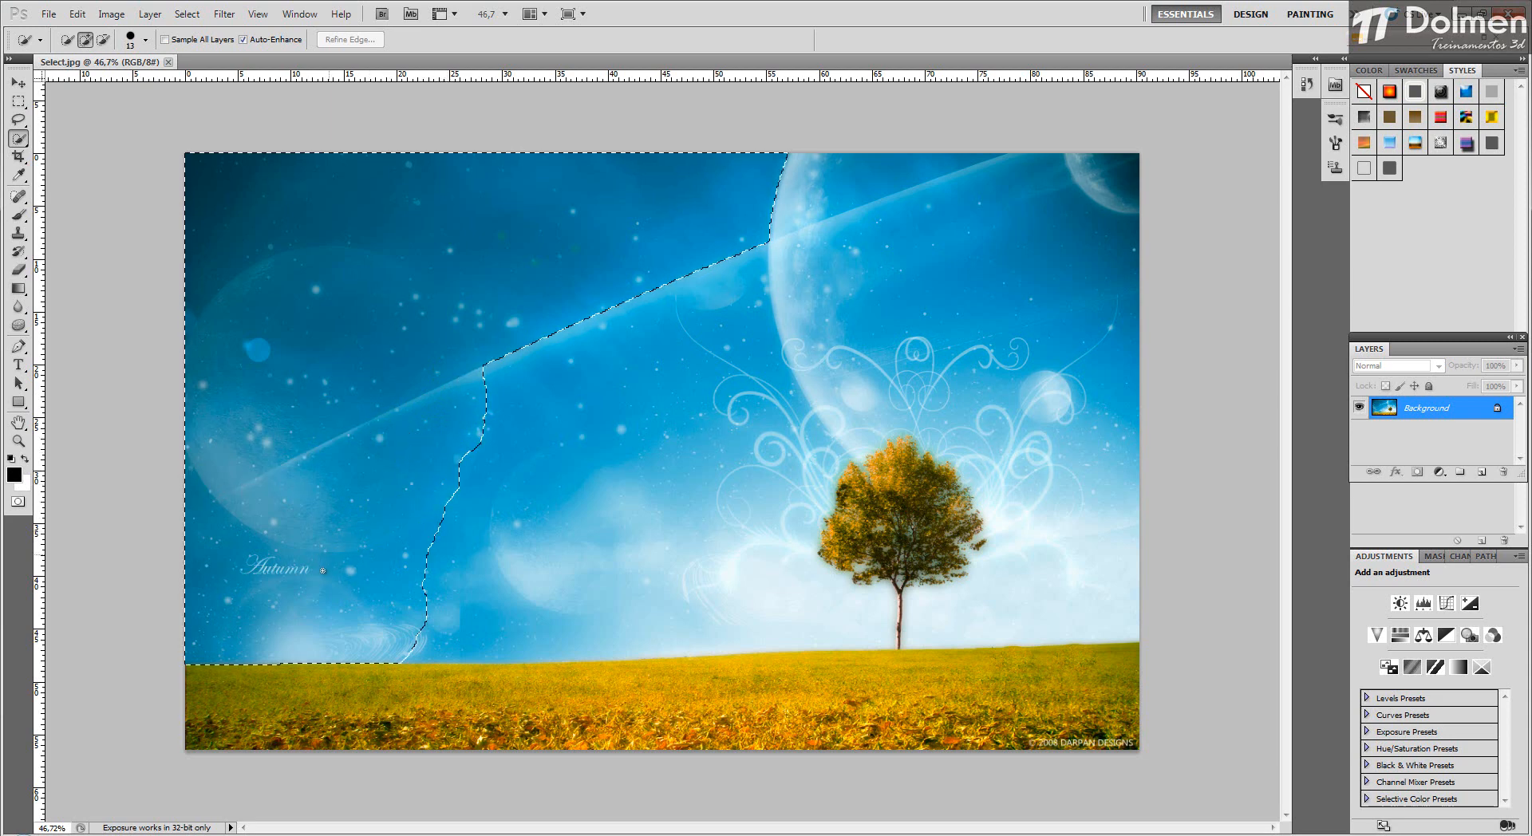
{"action": "mouse_move", "coordinate": [451, 498]}
{"action": "left_mouse_down"}
{"action": "mouse_move", "coordinate": [468, 573]}
{"action": "mouse_move", "coordinate": [758, 559]}
{"action": "mouse_move", "coordinate": [790, 479]}
{"action": "mouse_move", "coordinate": [790, 305]}
{"action": "mouse_move", "coordinate": [942, 200]}
{"action": "mouse_move", "coordinate": [964, 255]}
{"action": "mouse_move", "coordinate": [1029, 327]}
{"action": "mouse_move", "coordinate": [1067, 437]}
{"action": "mouse_move", "coordinate": [1063, 352]}
{"action": "left_mouse_up"}
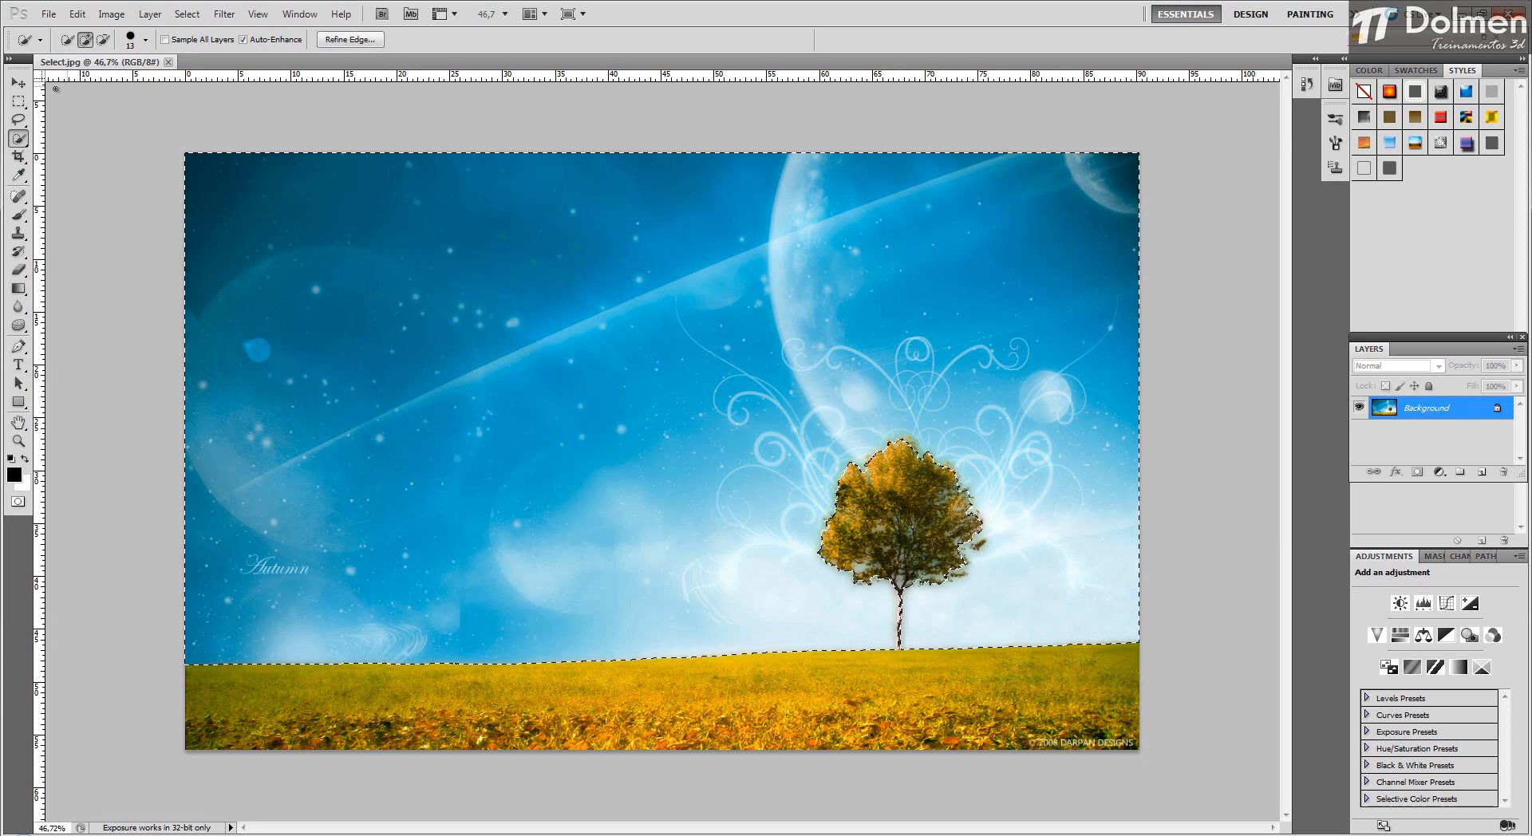
Try shifting the quick-selected sky around the canvas with the Move tool, undo the shift and clear the selection.
{"action": "left_click", "coordinate": [18, 82]}
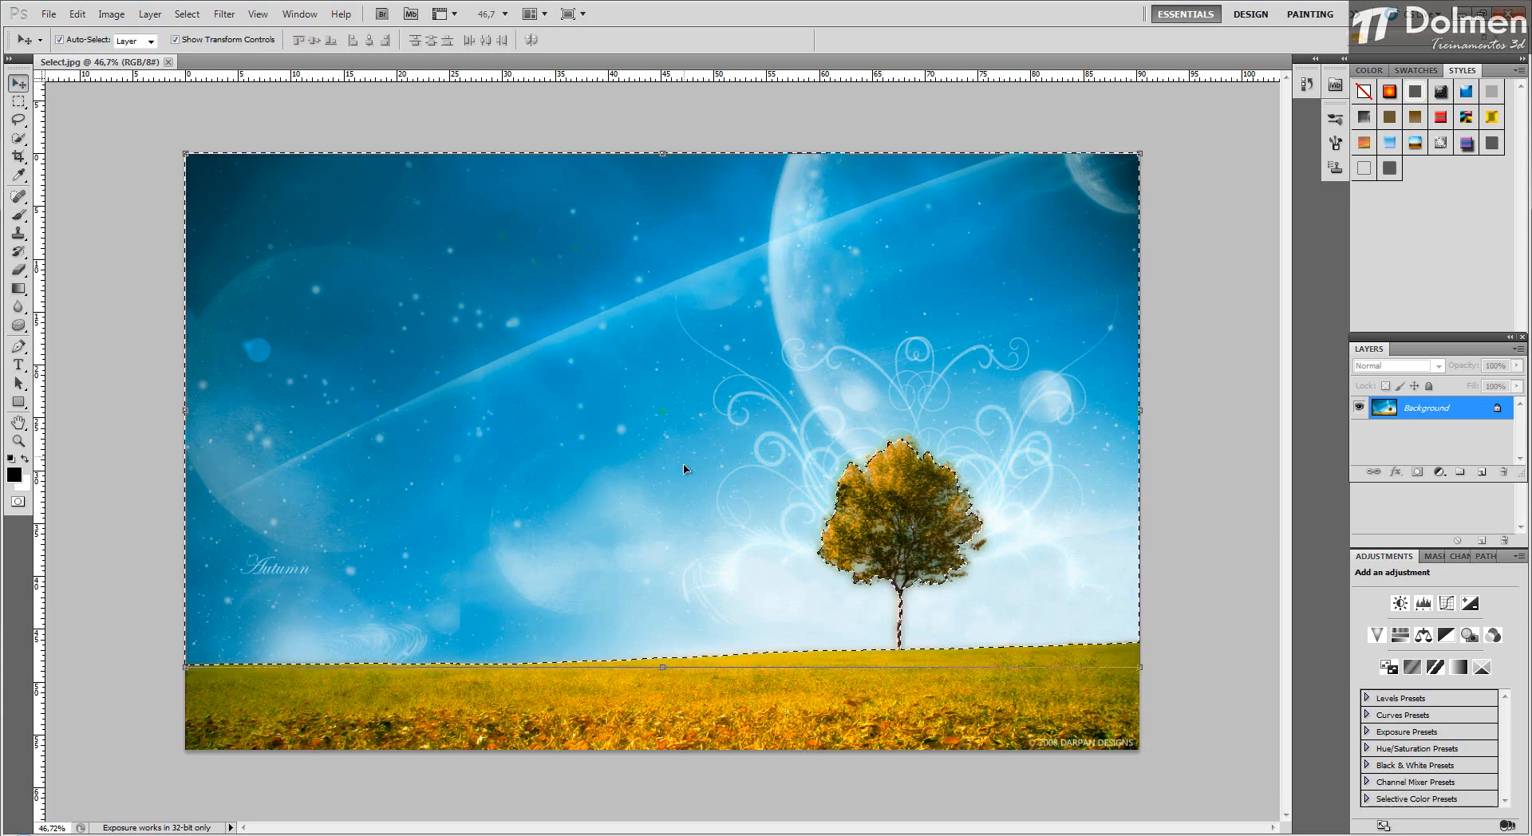
{"action": "left_click_drag", "start_coordinate": [684, 469], "coordinate": [404, 334]}
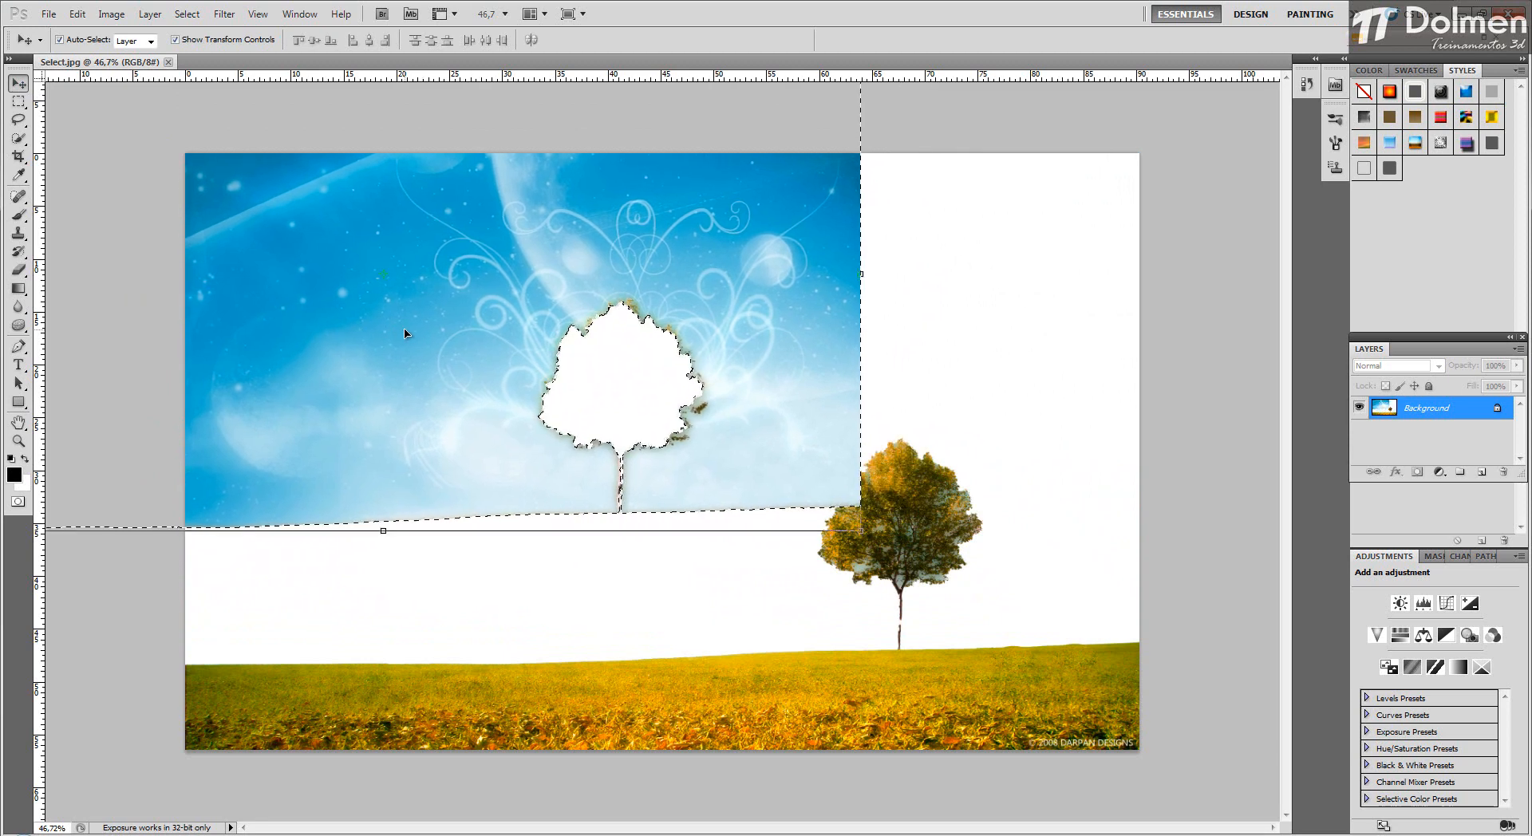
{"action": "left_click_drag", "start_coordinate": [540, 366], "coordinate": [451, 356]}
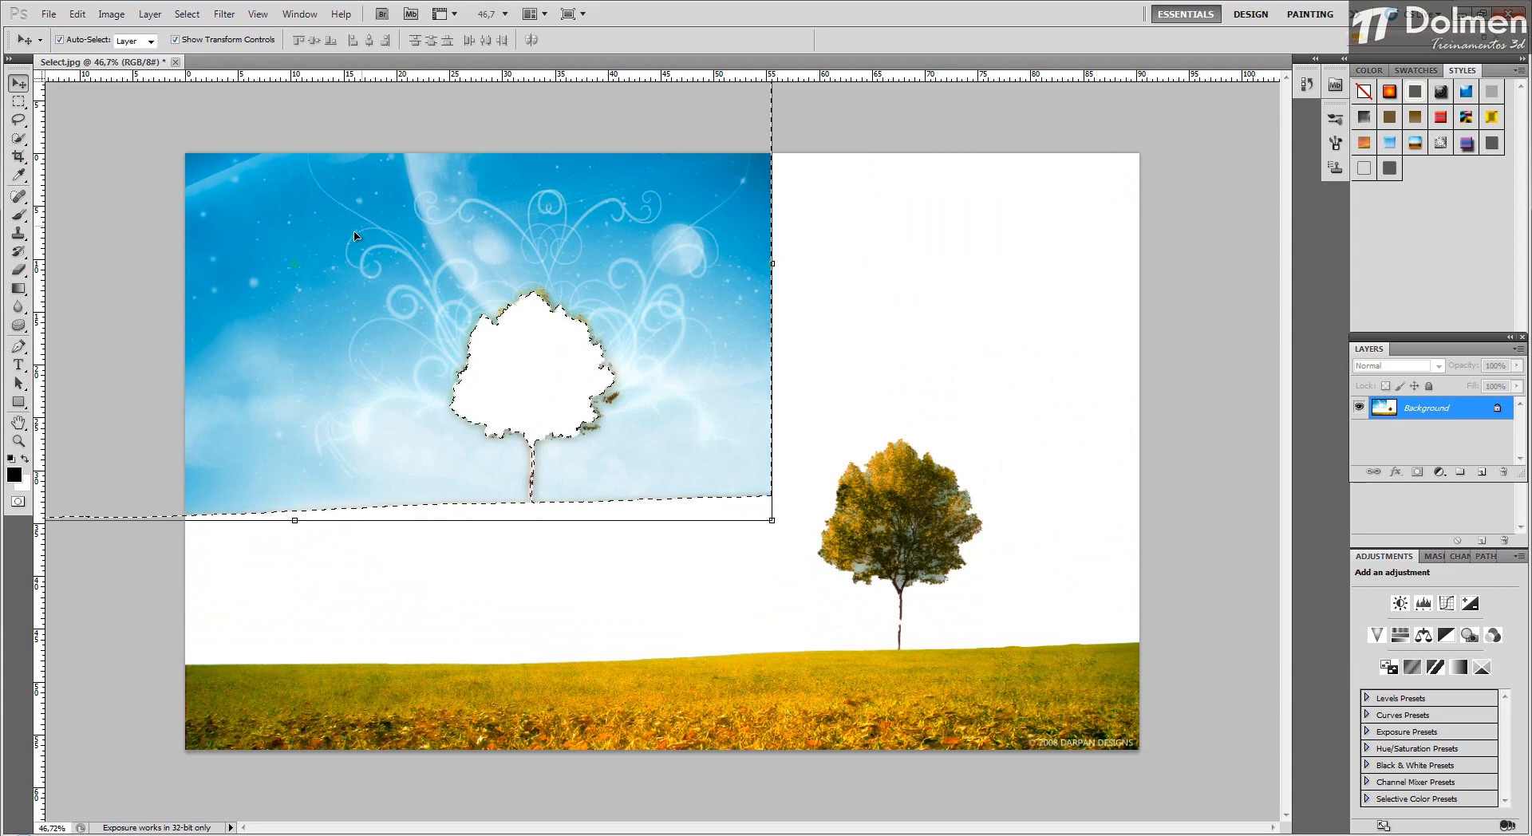
{"action": "left_click_drag", "start_coordinate": [357, 241], "coordinate": [697, 352]}
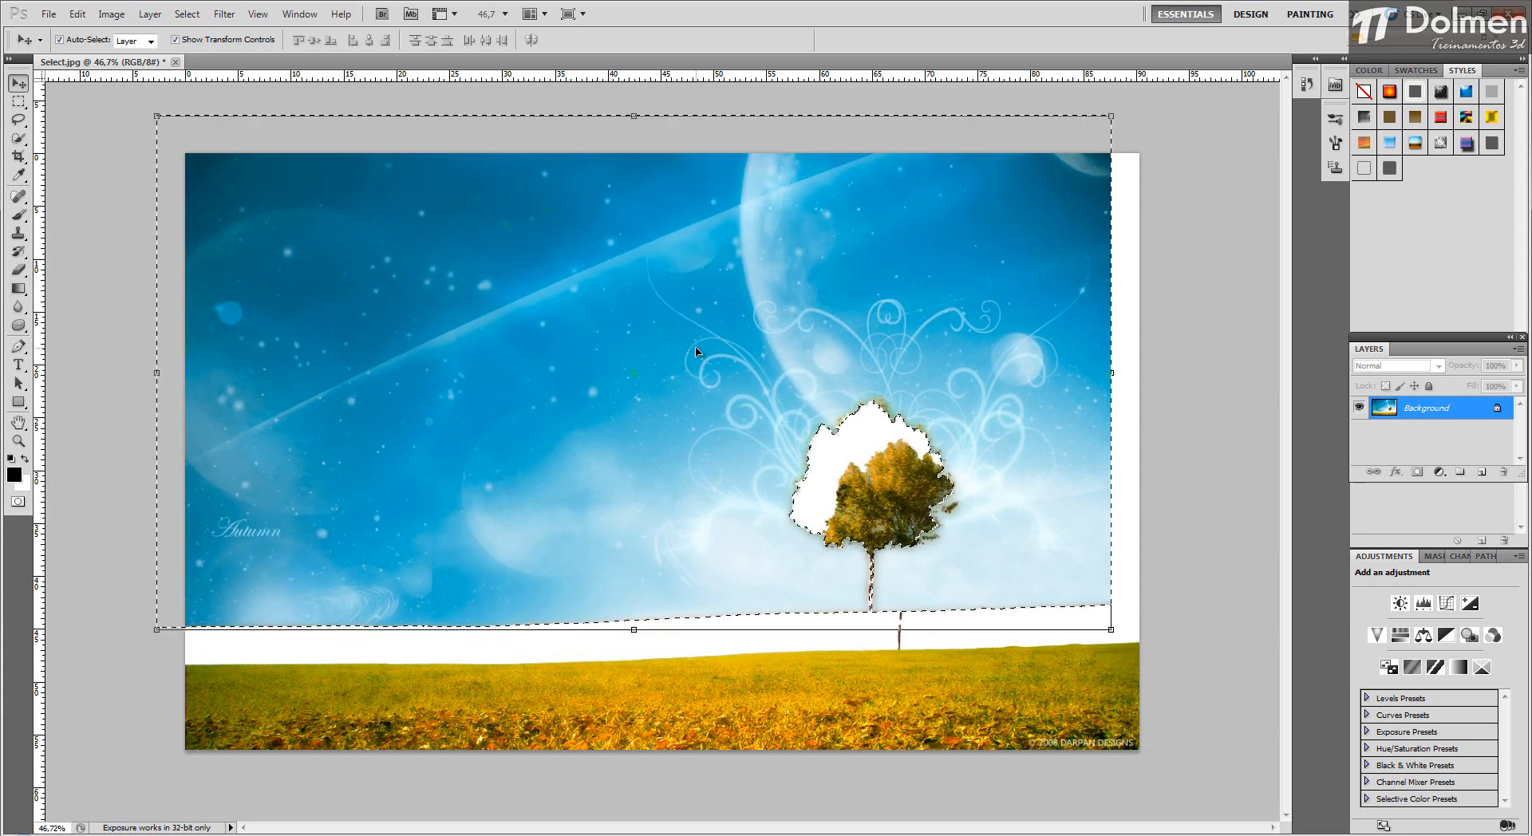
{"action": "key", "text": "ctrl+z"}
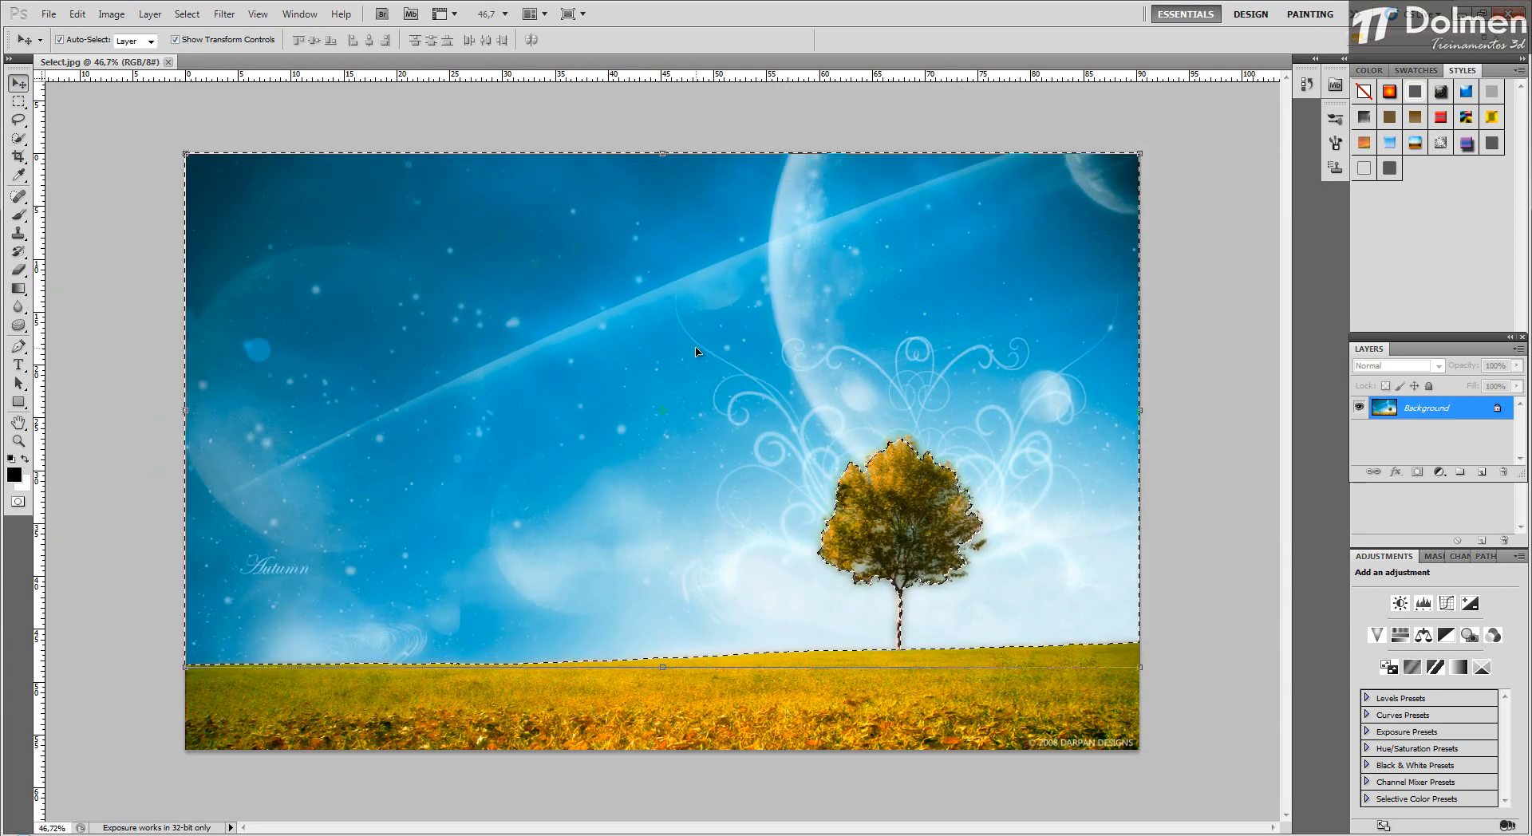
{"action": "key", "text": "ctrl+d"}
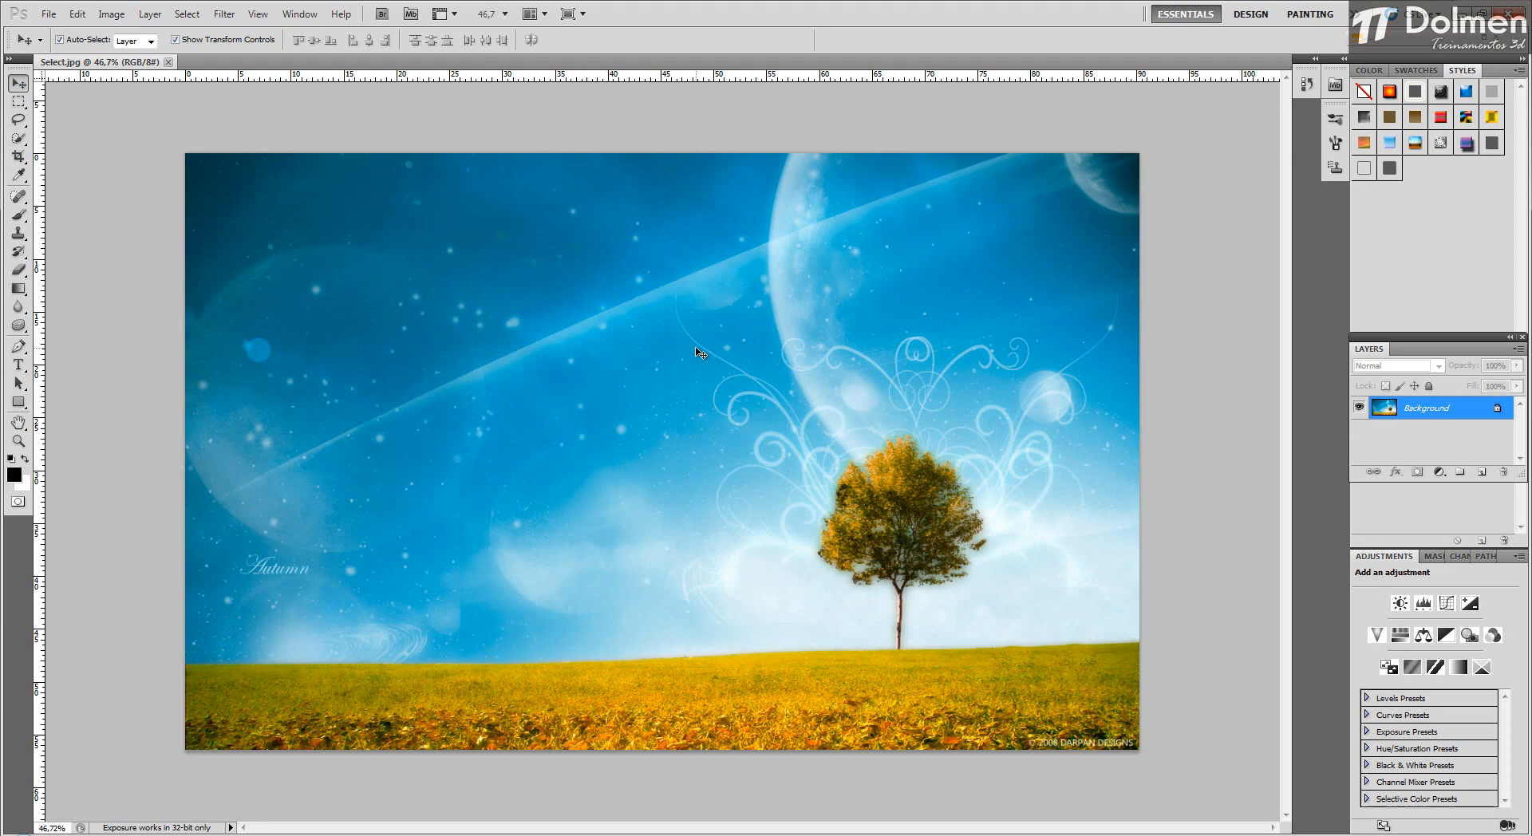
Reselect the entire sky around the tree with two Quick Selection strokes, leaving out the tree and grass.
{"action": "left_click", "coordinate": [20, 140]}
{"action": "mouse_move", "coordinate": [245, 220]}
{"action": "left_mouse_down"}
{"action": "mouse_move", "coordinate": [279, 271]}
{"action": "mouse_move", "coordinate": [471, 375]}
{"action": "mouse_move", "coordinate": [963, 325]}
{"action": "mouse_move", "coordinate": [1053, 575]}
{"action": "left_mouse_up"}
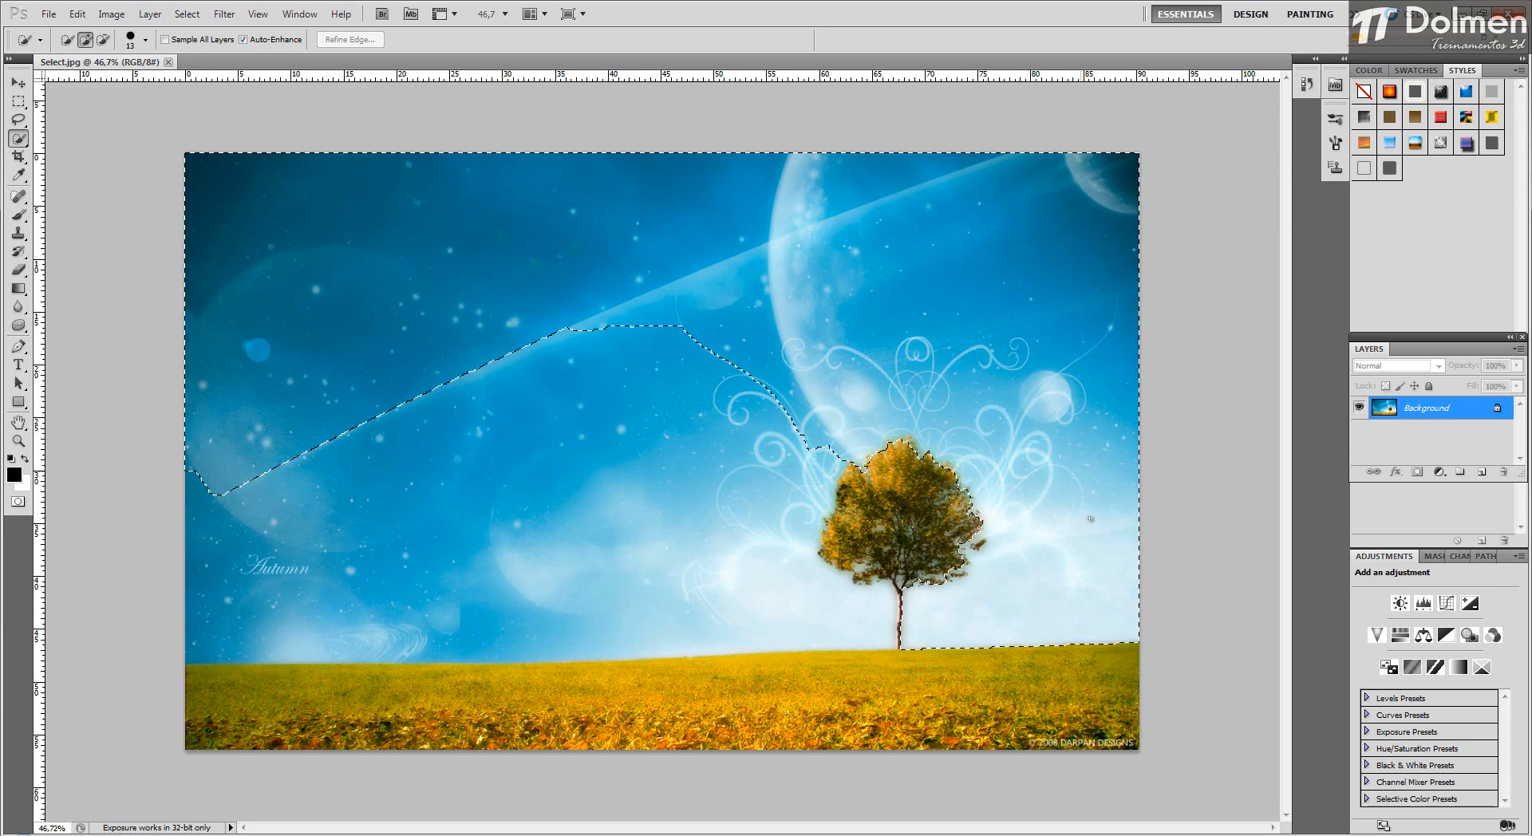
{"action": "left_click_drag", "start_coordinate": [588, 500], "coordinate": [570, 335]}
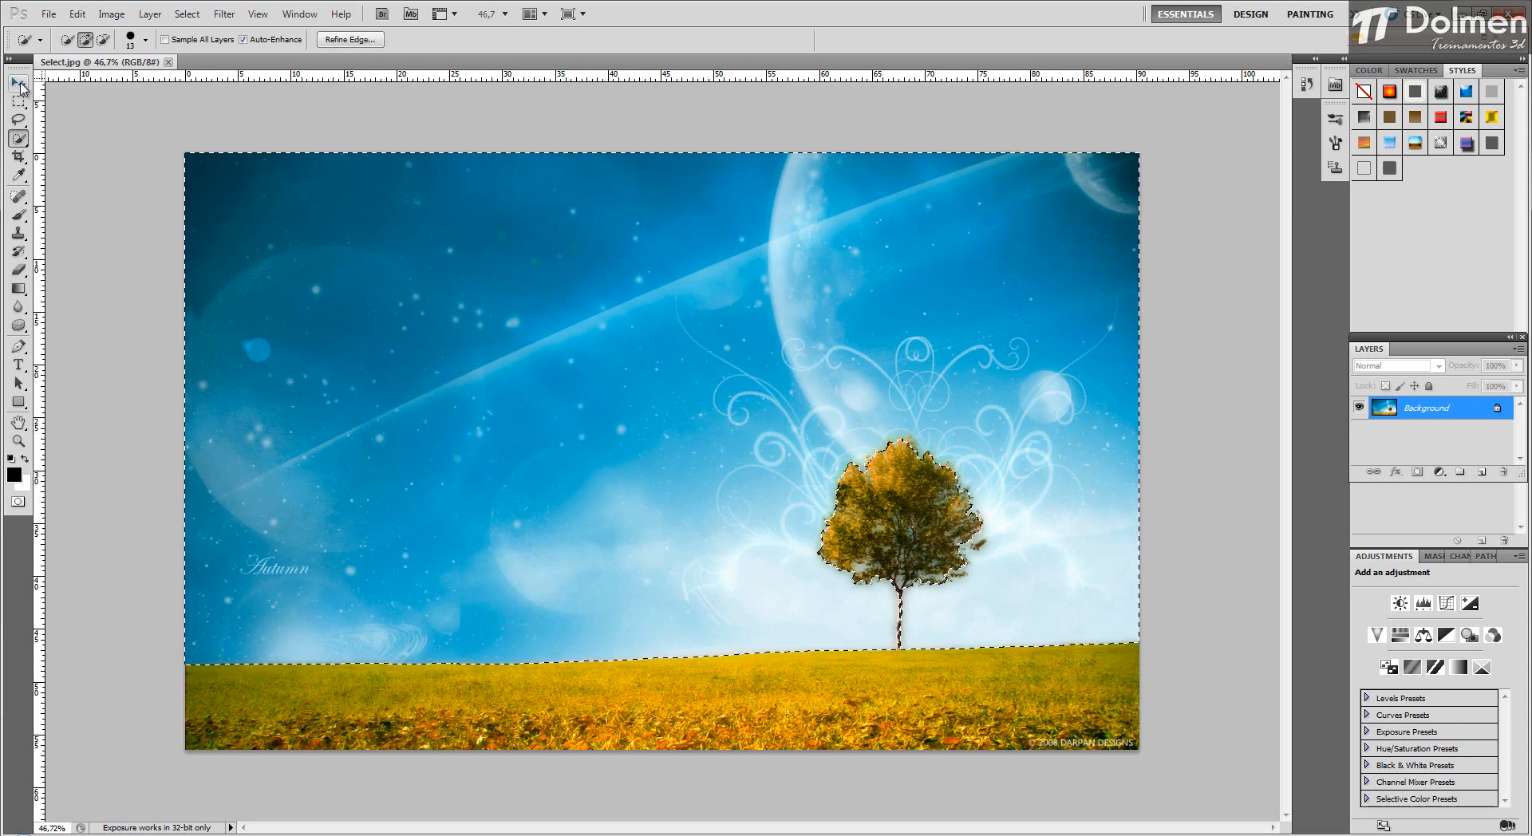
Try moving the reselected sky away from the tree, undo the move and deselect.
{"action": "key", "text": "v"}
{"action": "left_click_drag", "start_coordinate": [588, 393], "coordinate": [476, 320]}
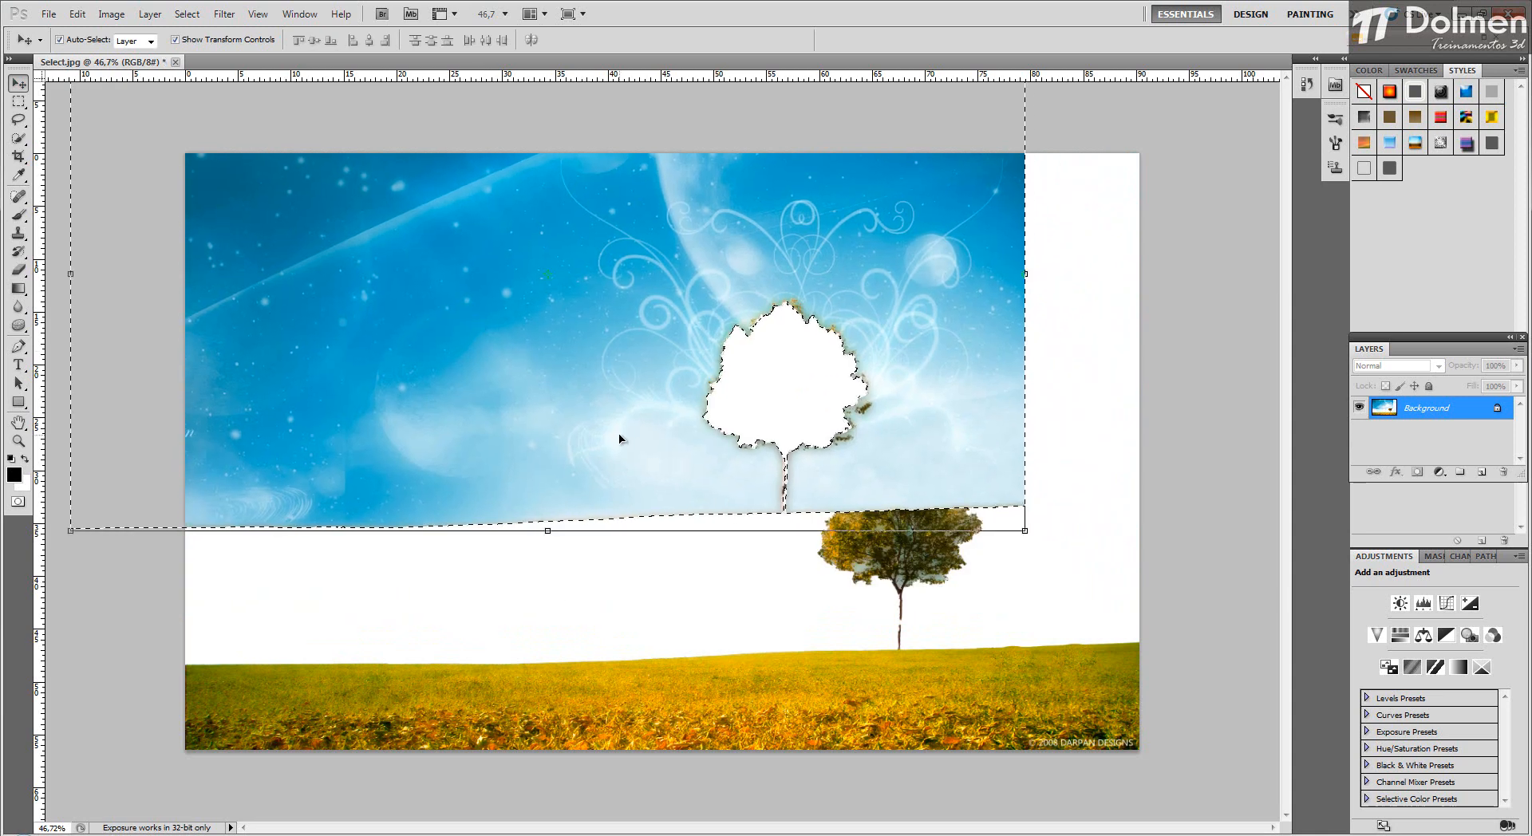
{"action": "key", "text": "ctrl+alt+z"}
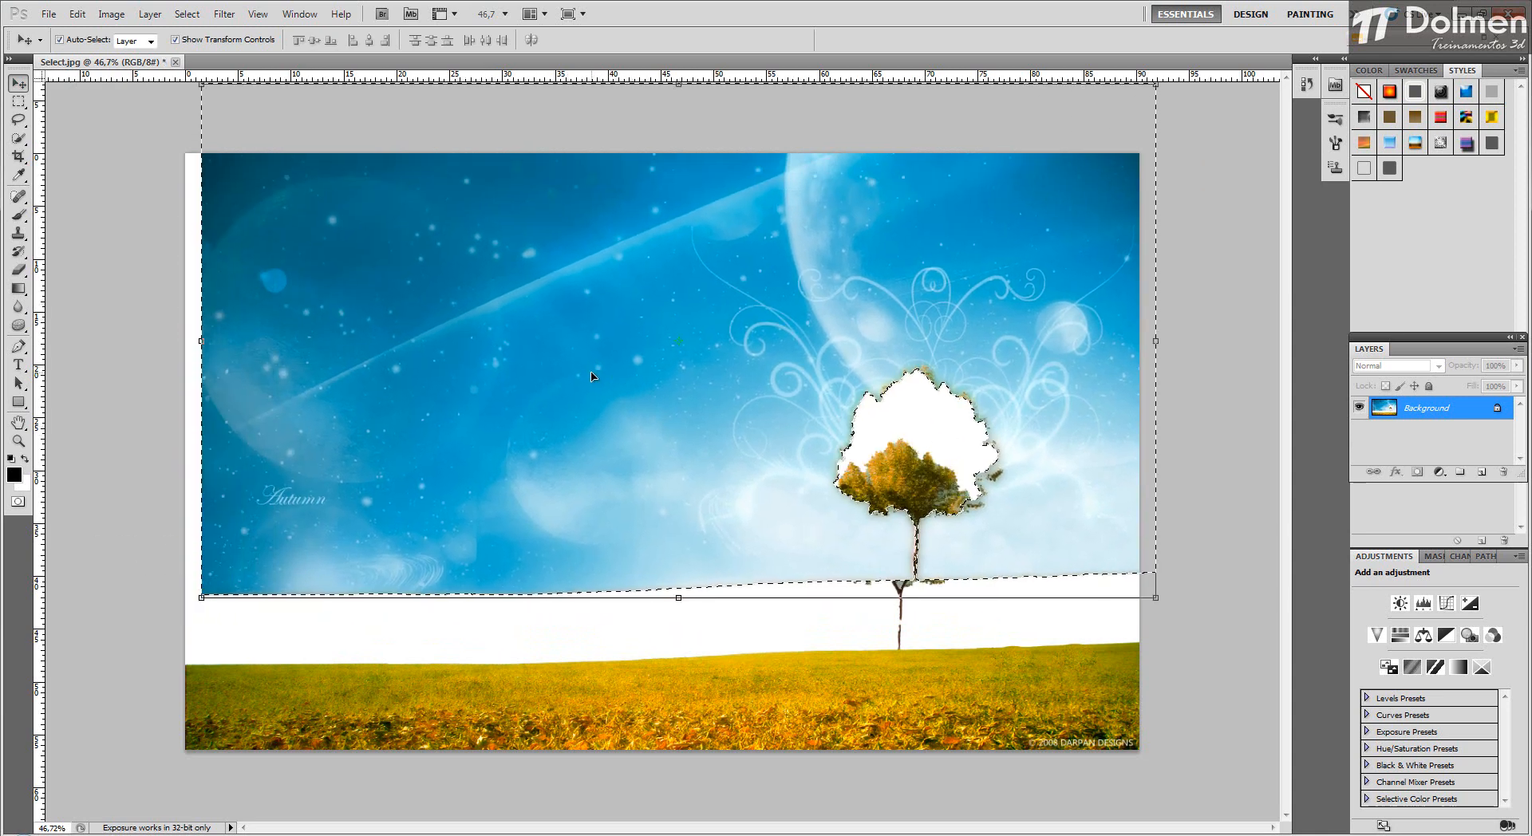
{"action": "key", "text": "ctrl+alt+z"}
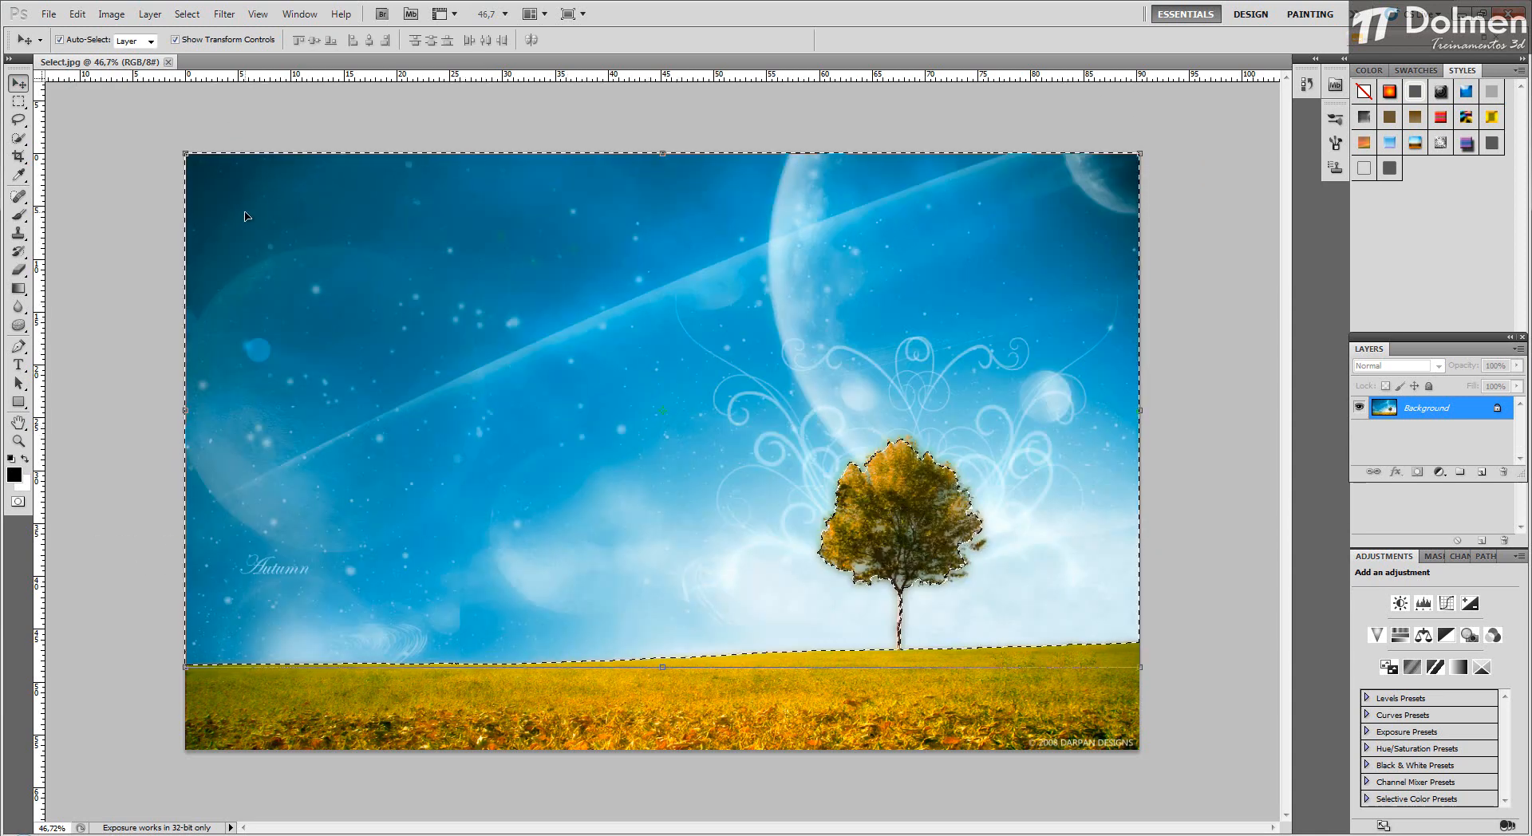
{"action": "key", "text": "ctrl+d"}
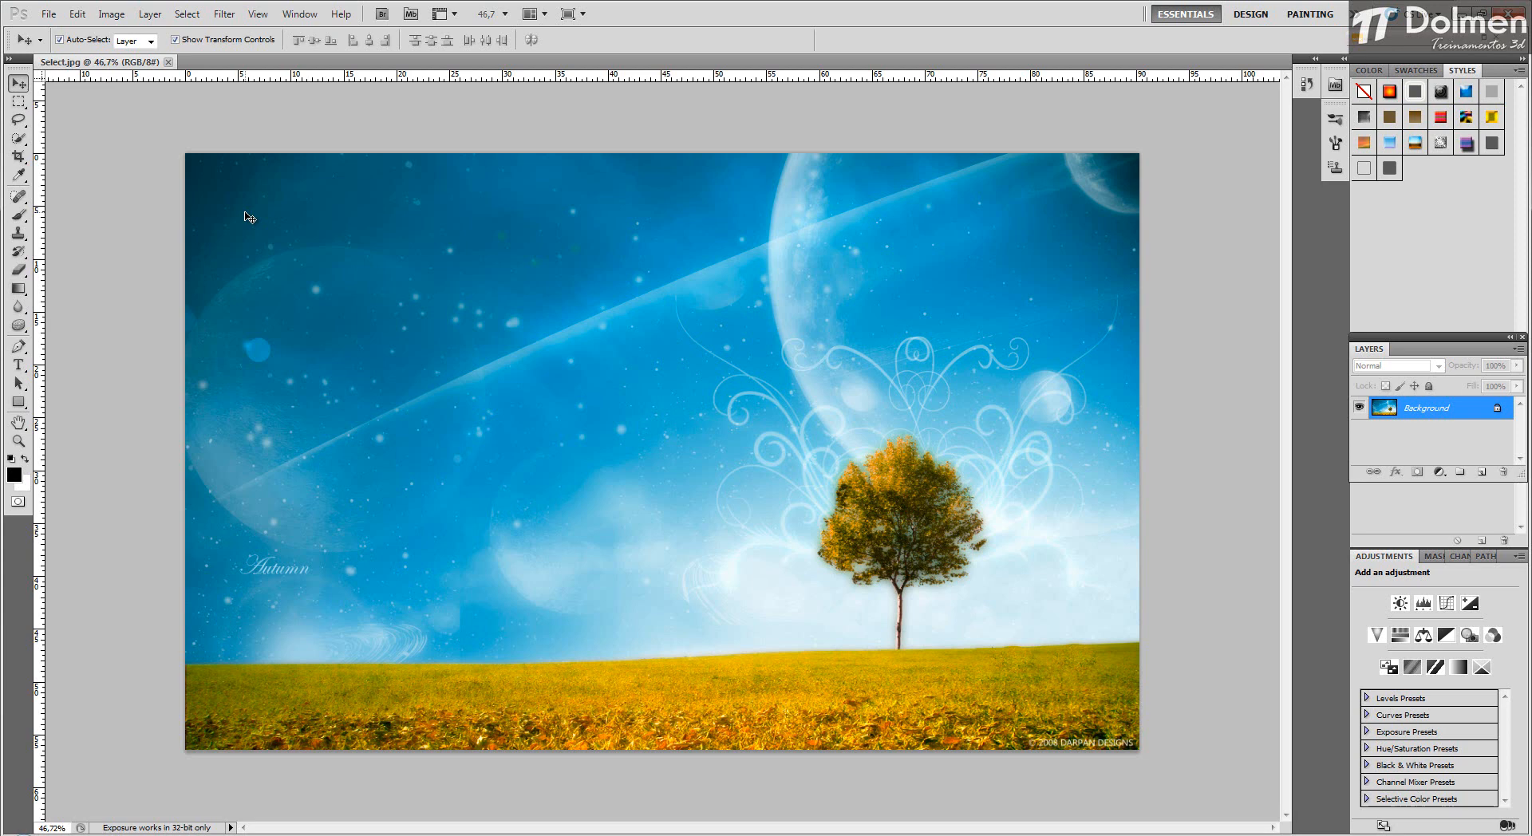
Select the full width of the grass field with one Quick Selection stroke.
{"action": "left_click_drag", "start_coordinate": [18, 138], "coordinate": [74, 146]}
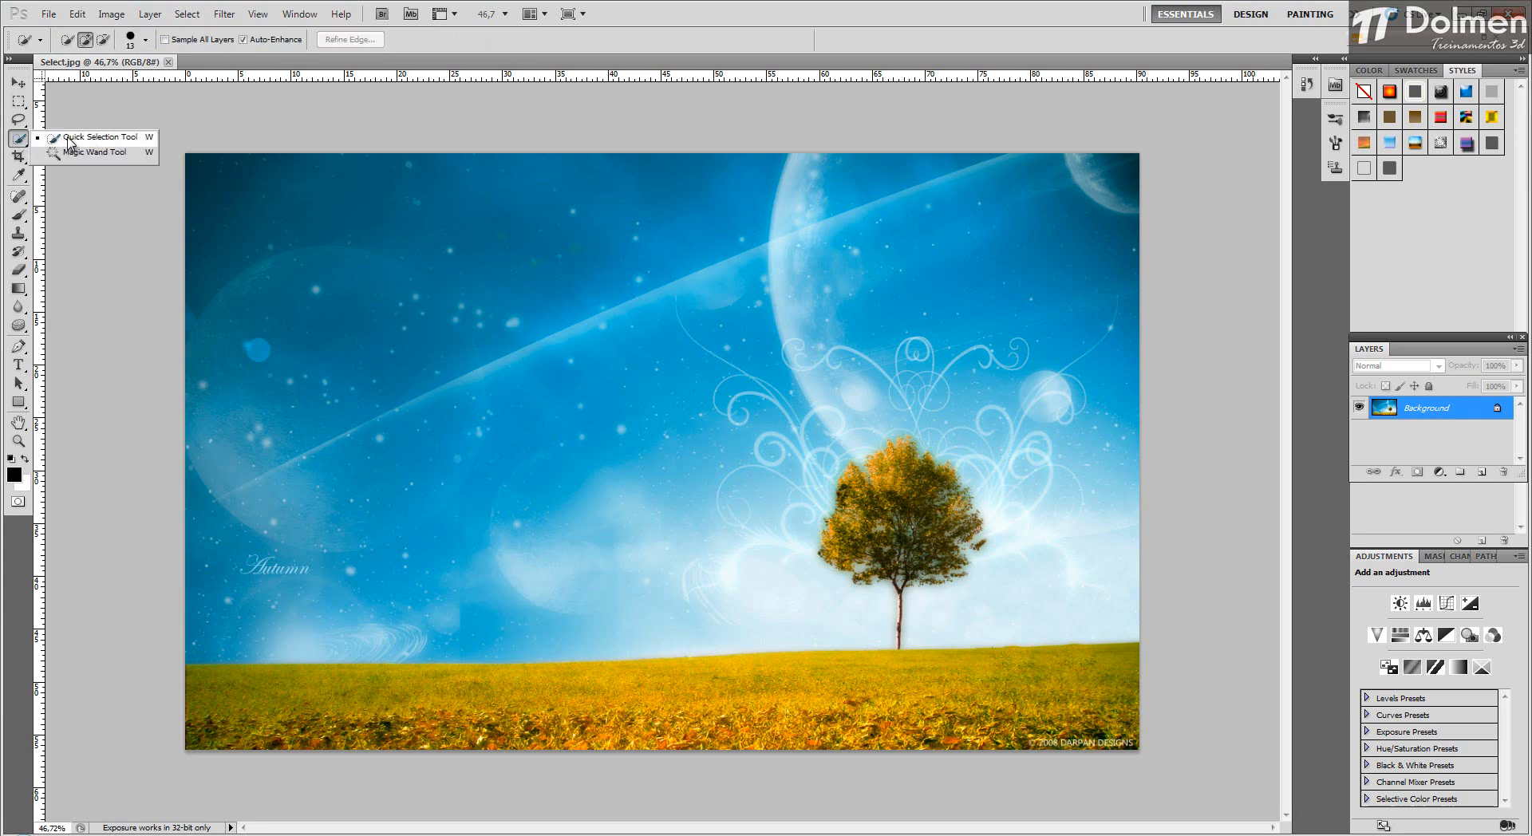
{"action": "left_click", "coordinate": [68, 139]}
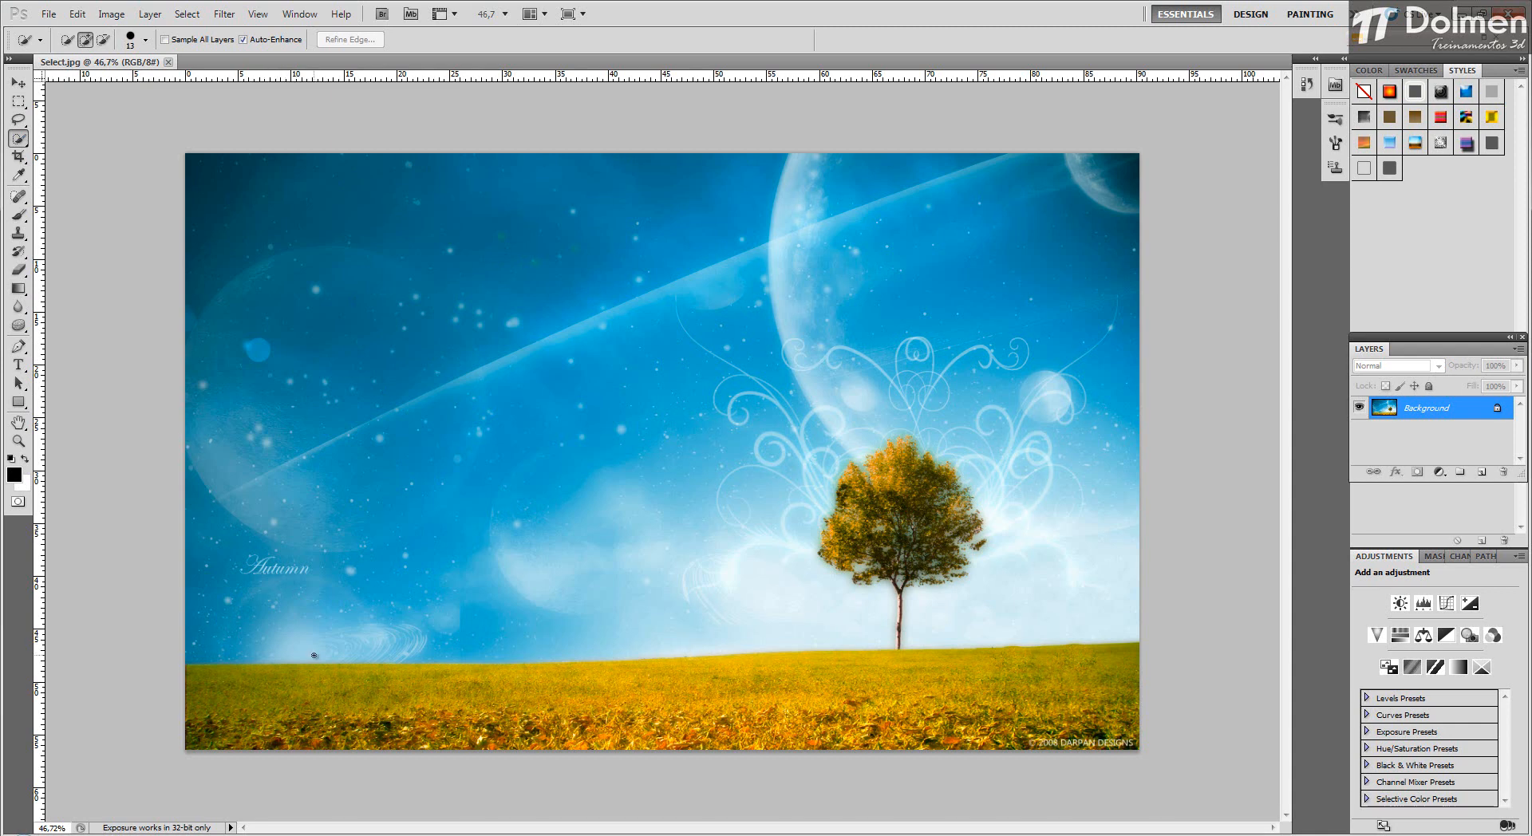
{"action": "left_click_drag", "start_coordinate": [281, 703], "coordinate": [1093, 718]}
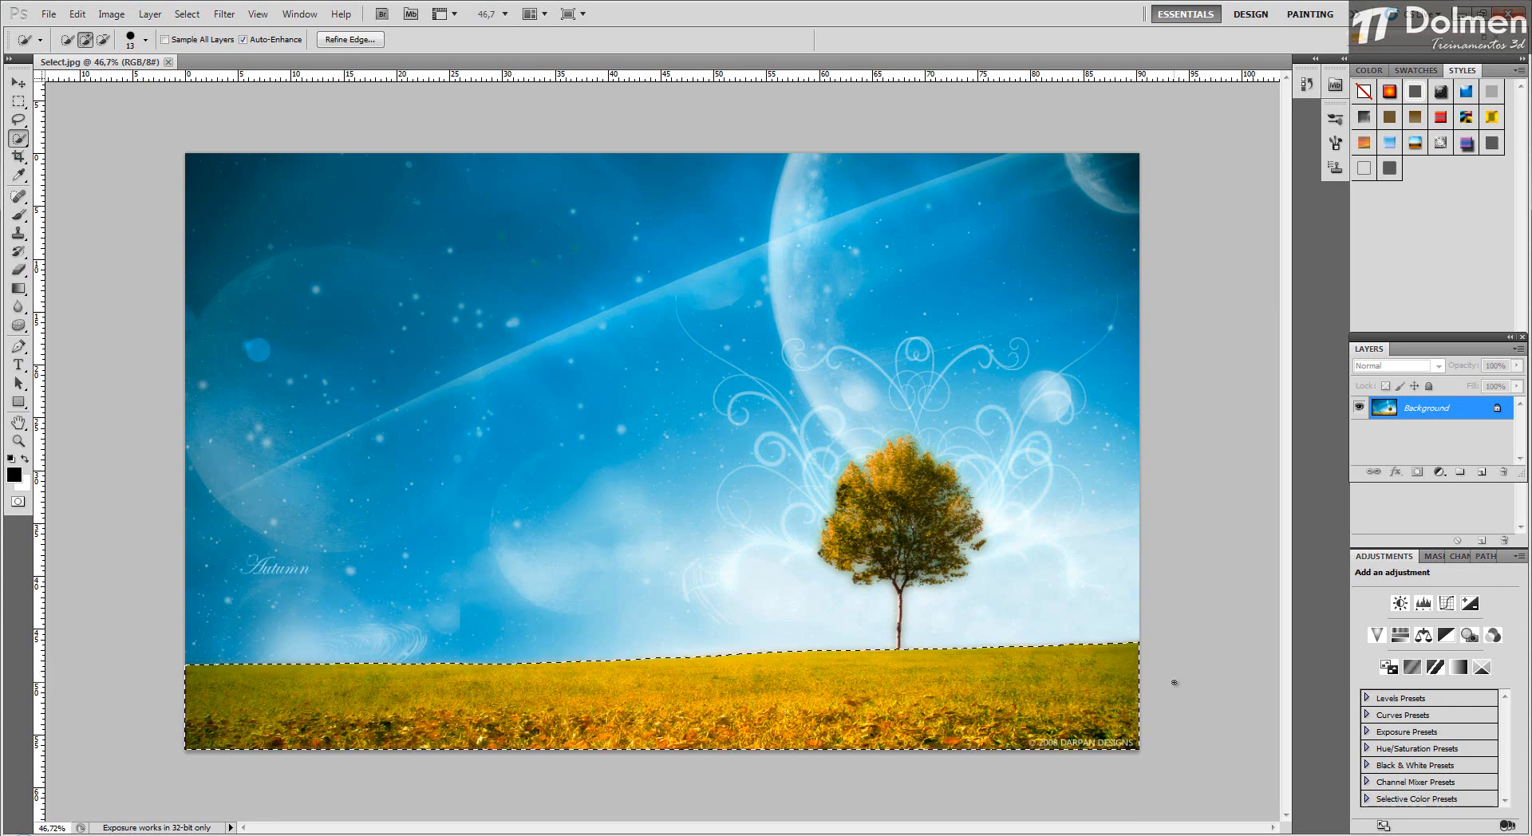
Try moving the quick-selected grass field up over the treetop, undo the move and deselect.
{"action": "left_click", "coordinate": [17, 83]}
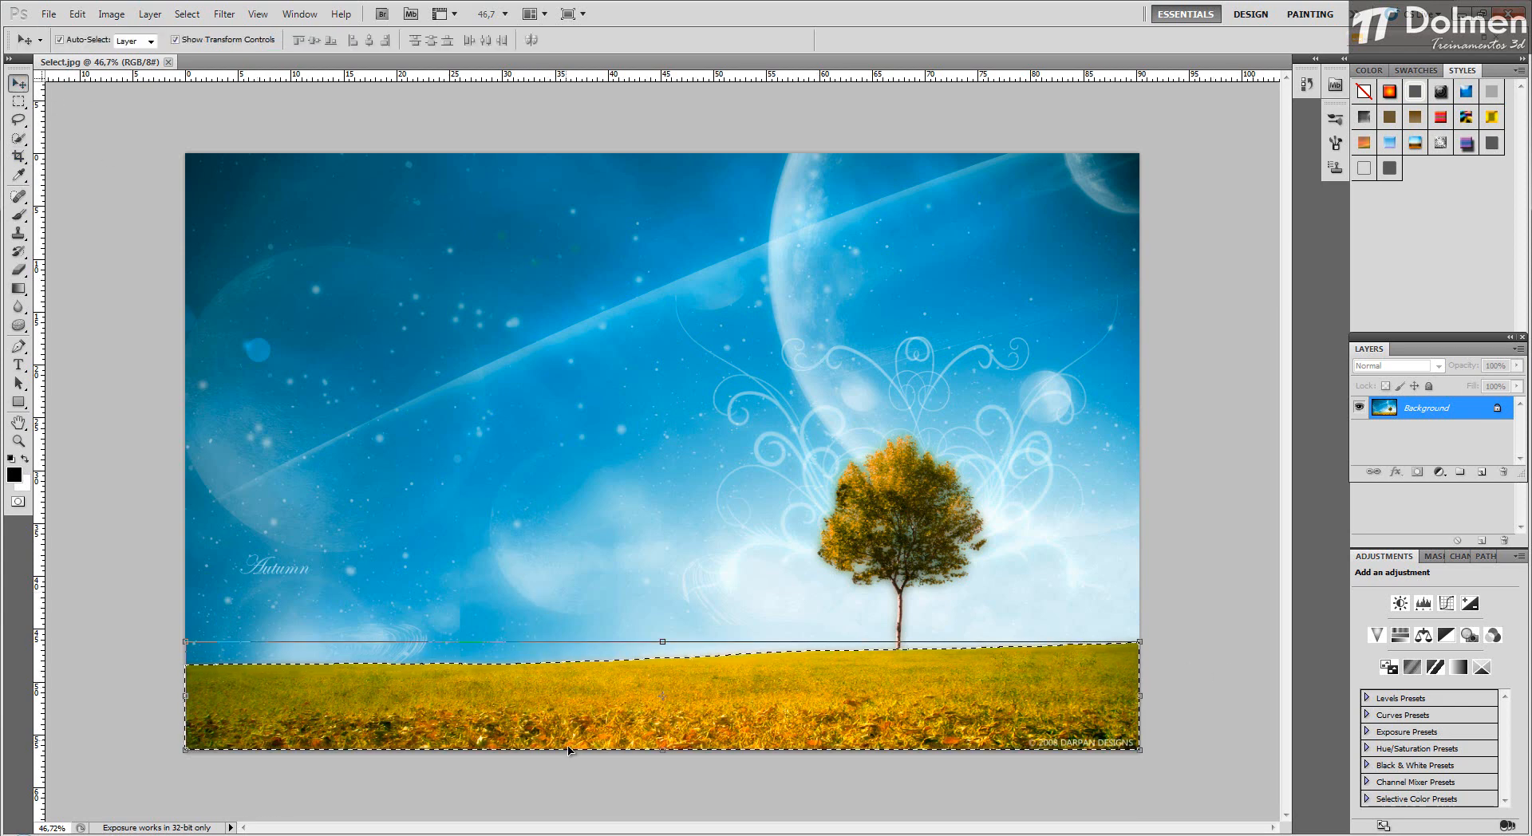
{"action": "left_click_drag", "start_coordinate": [568, 748], "coordinate": [562, 452]}
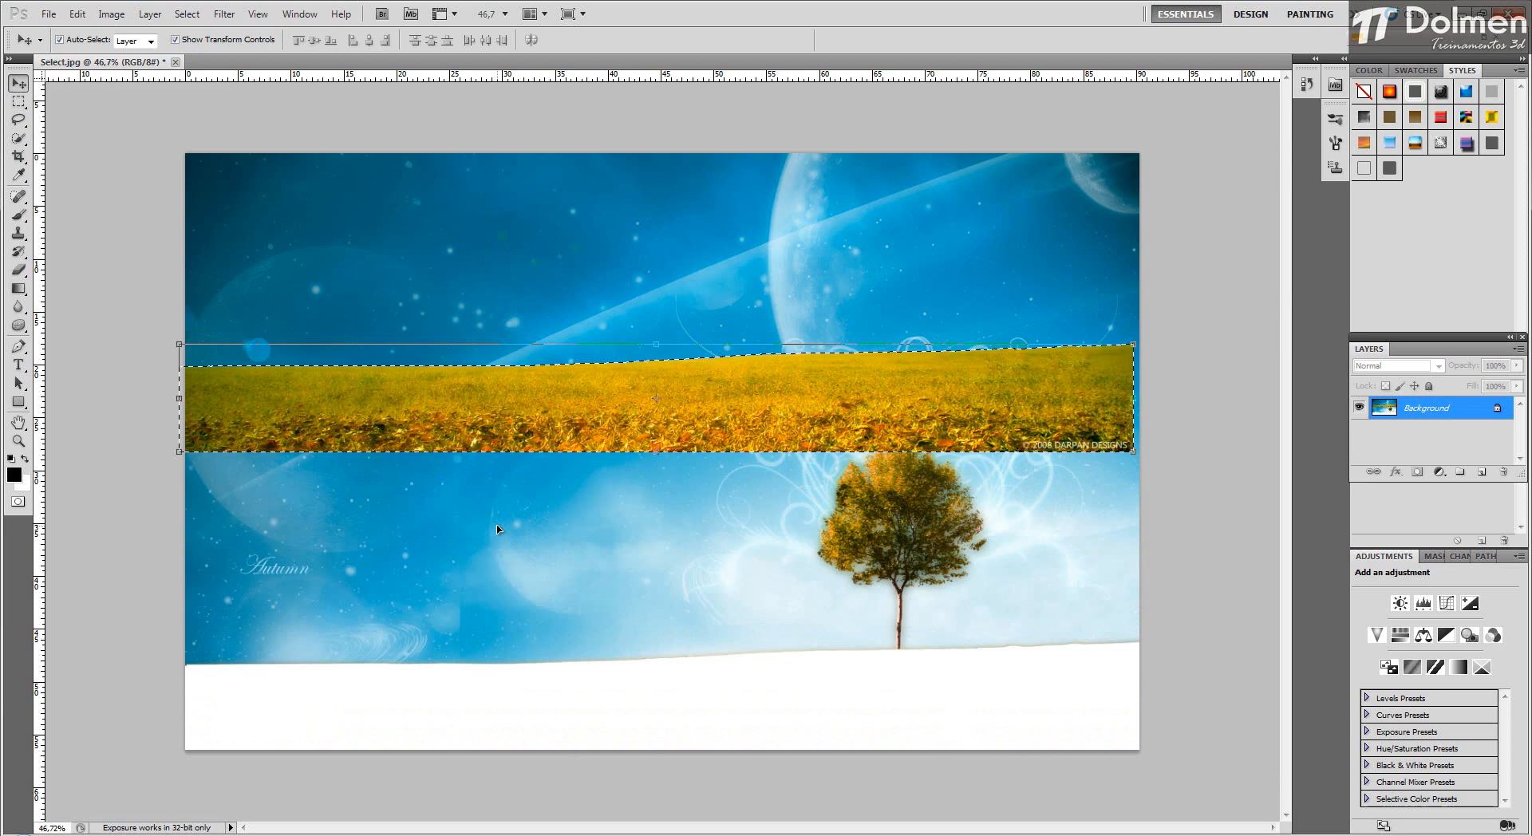
{"action": "key", "text": "ctrl+z"}
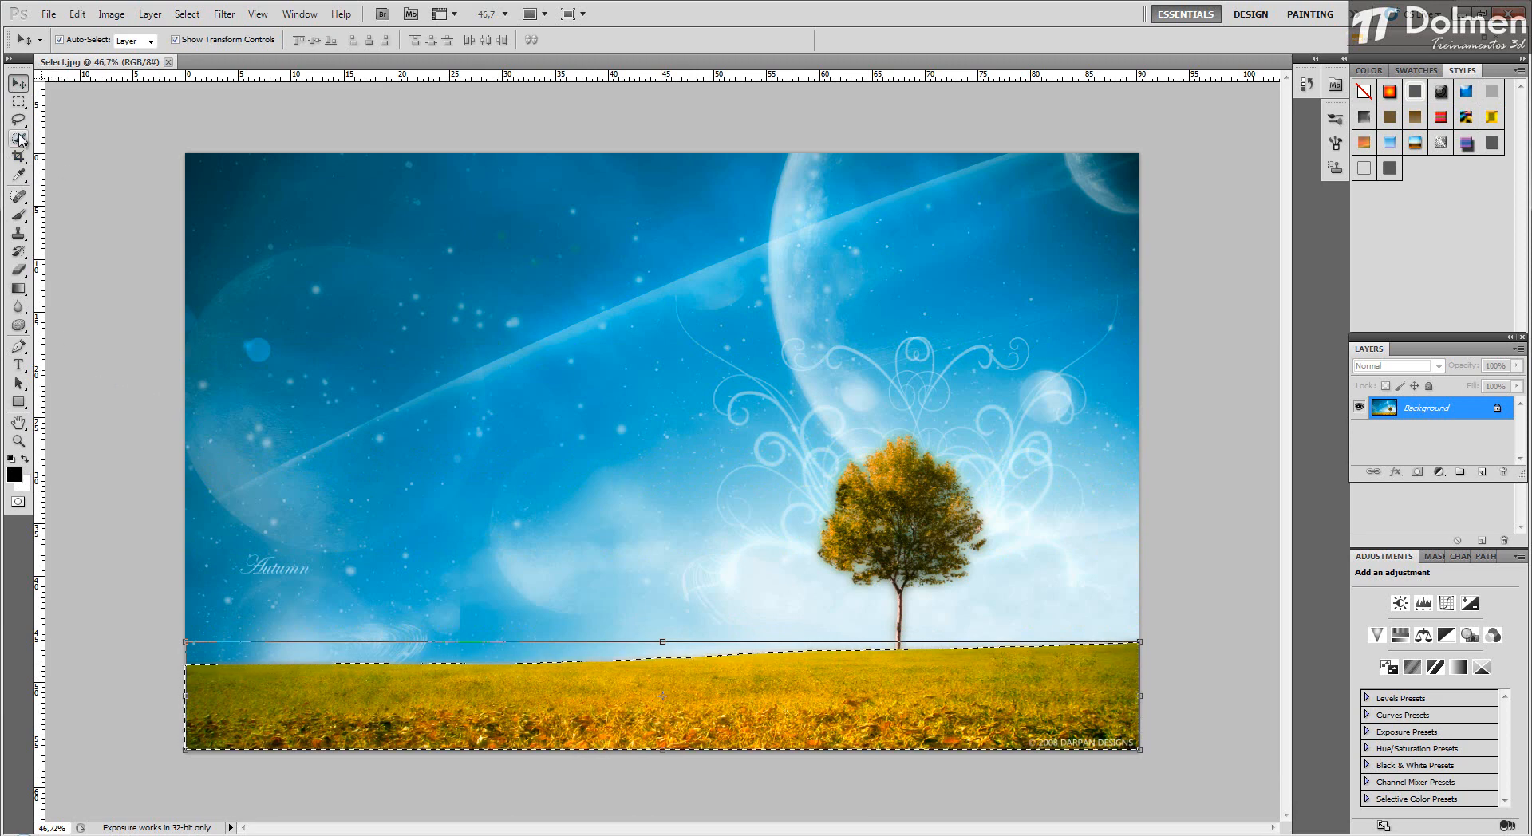
{"action": "key", "text": "ctrl+d"}
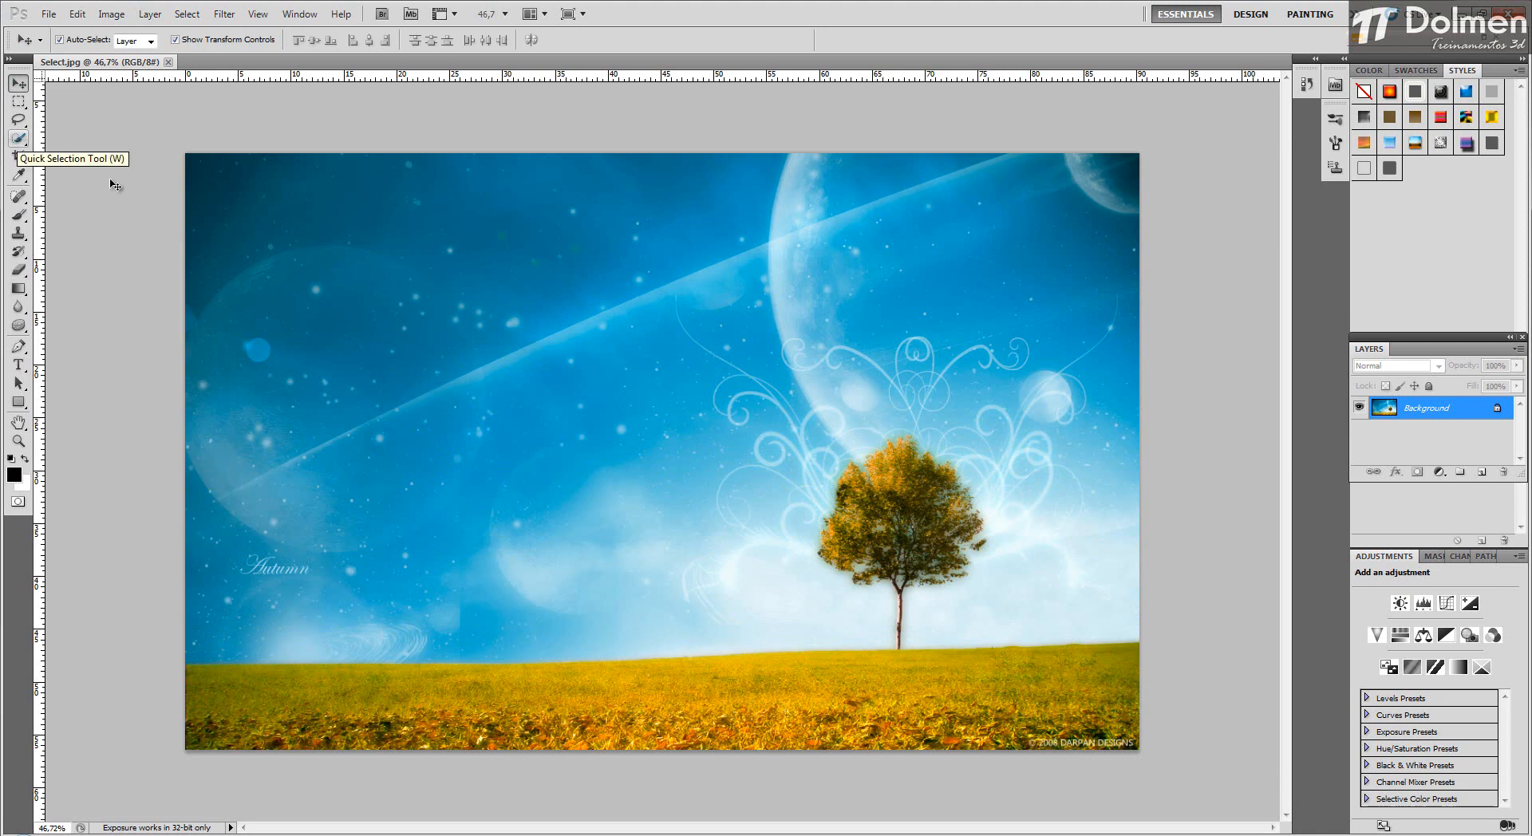
{"action": "left_click", "coordinate": [19, 138]}
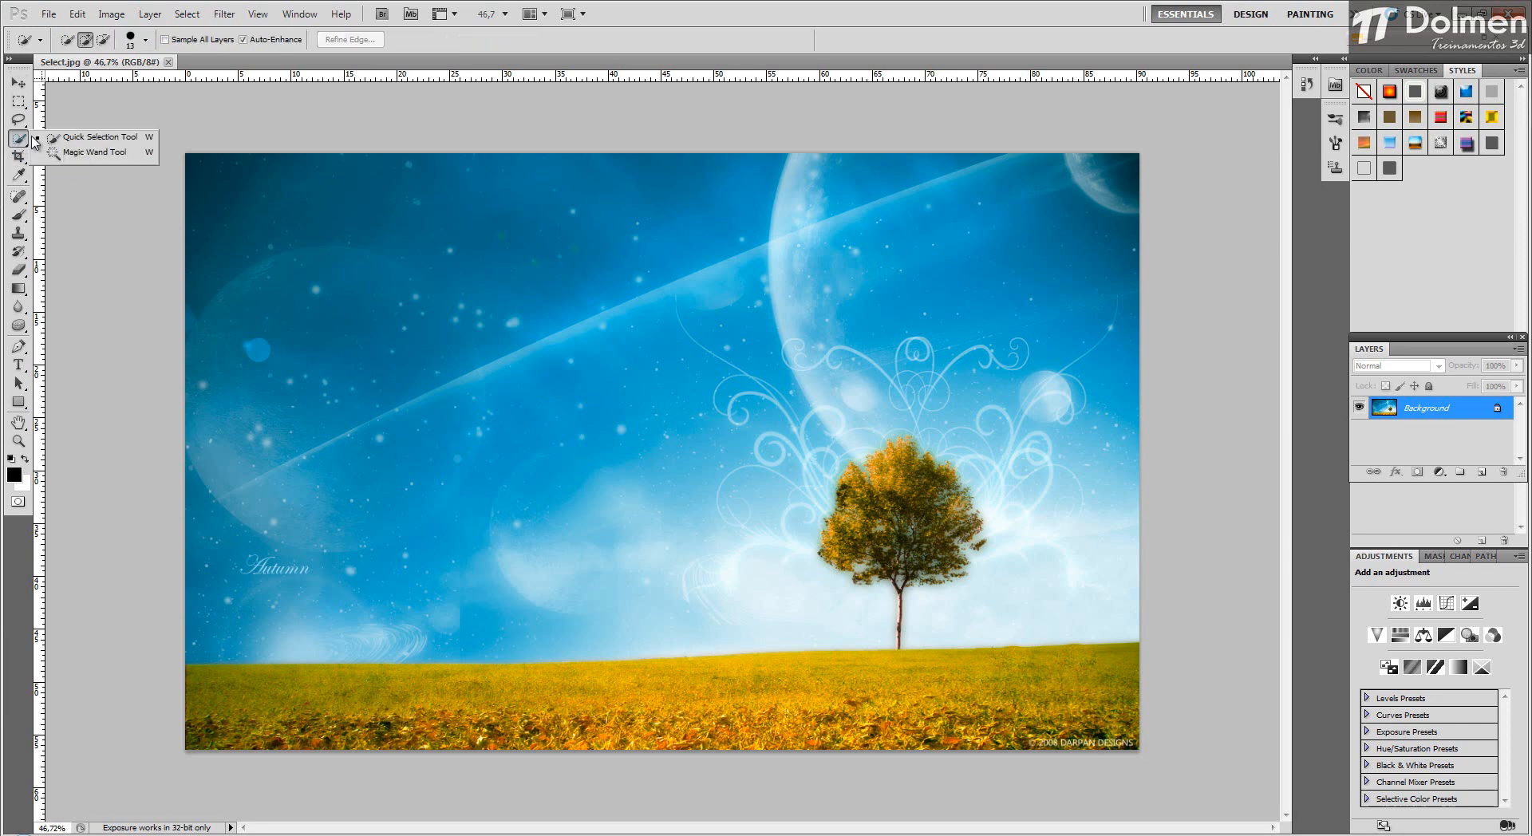
{"action": "left_click", "coordinate": [86, 153]}
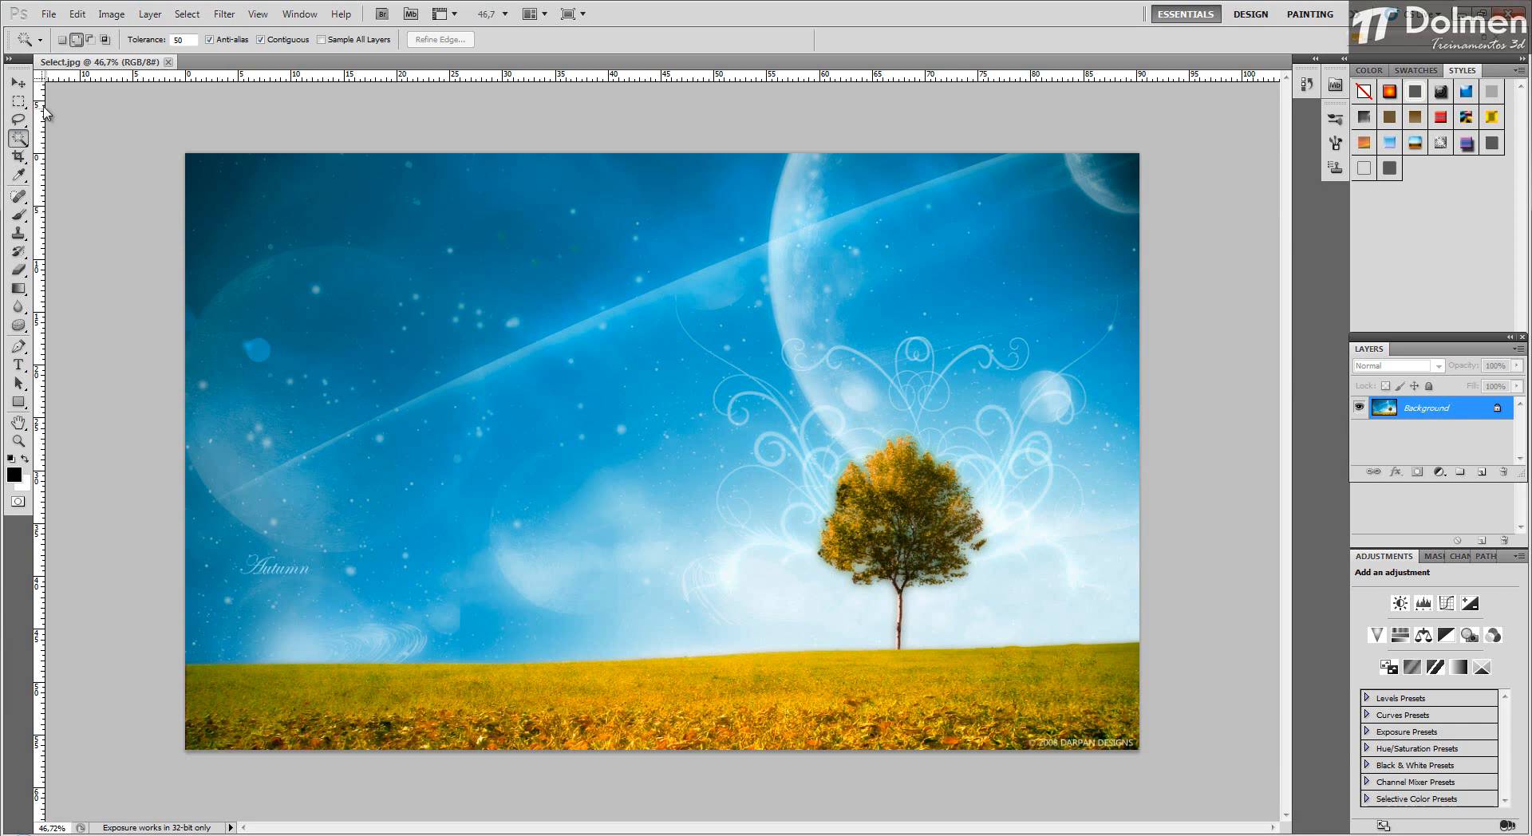
{"action": "left_click", "coordinate": [18, 83]}
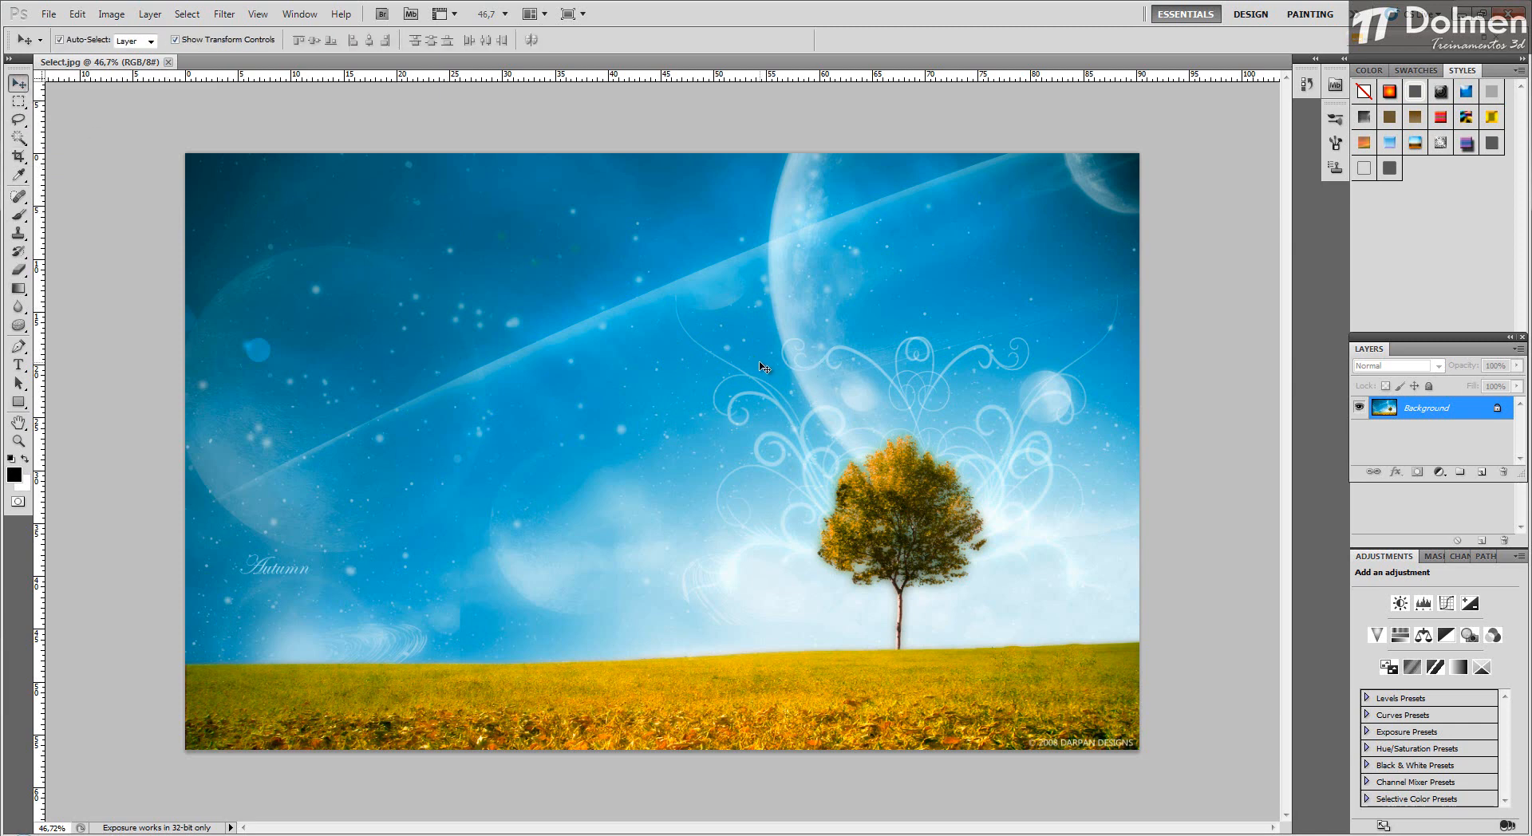
Select the darker blue sky tones with Color Range by sampling the upper sky as Sampled Colors, and clear the selection.
{"action": "left_click", "coordinate": [198, 16]}
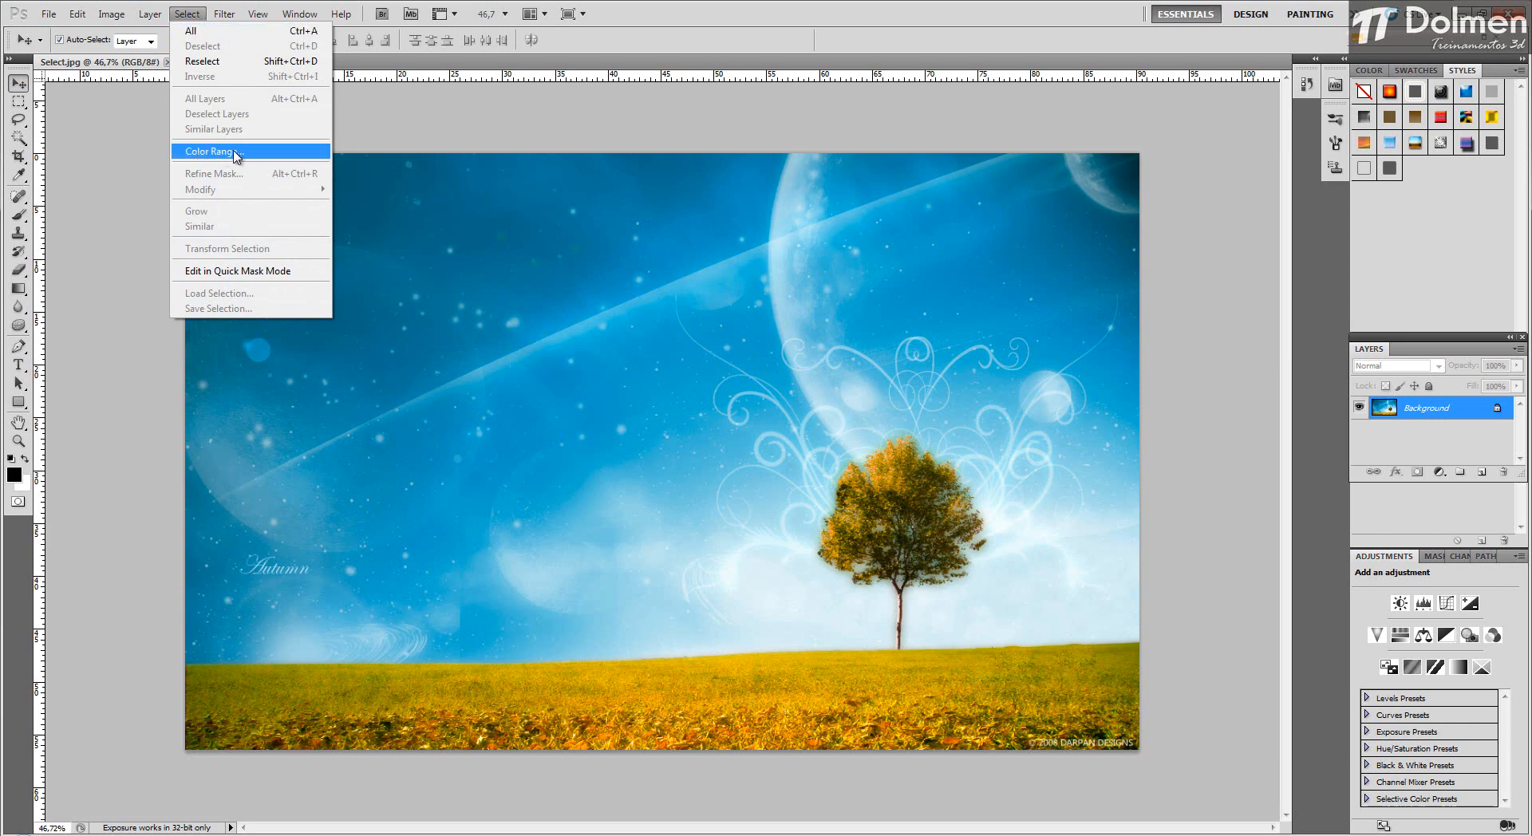
{"action": "left_click", "coordinate": [269, 154]}
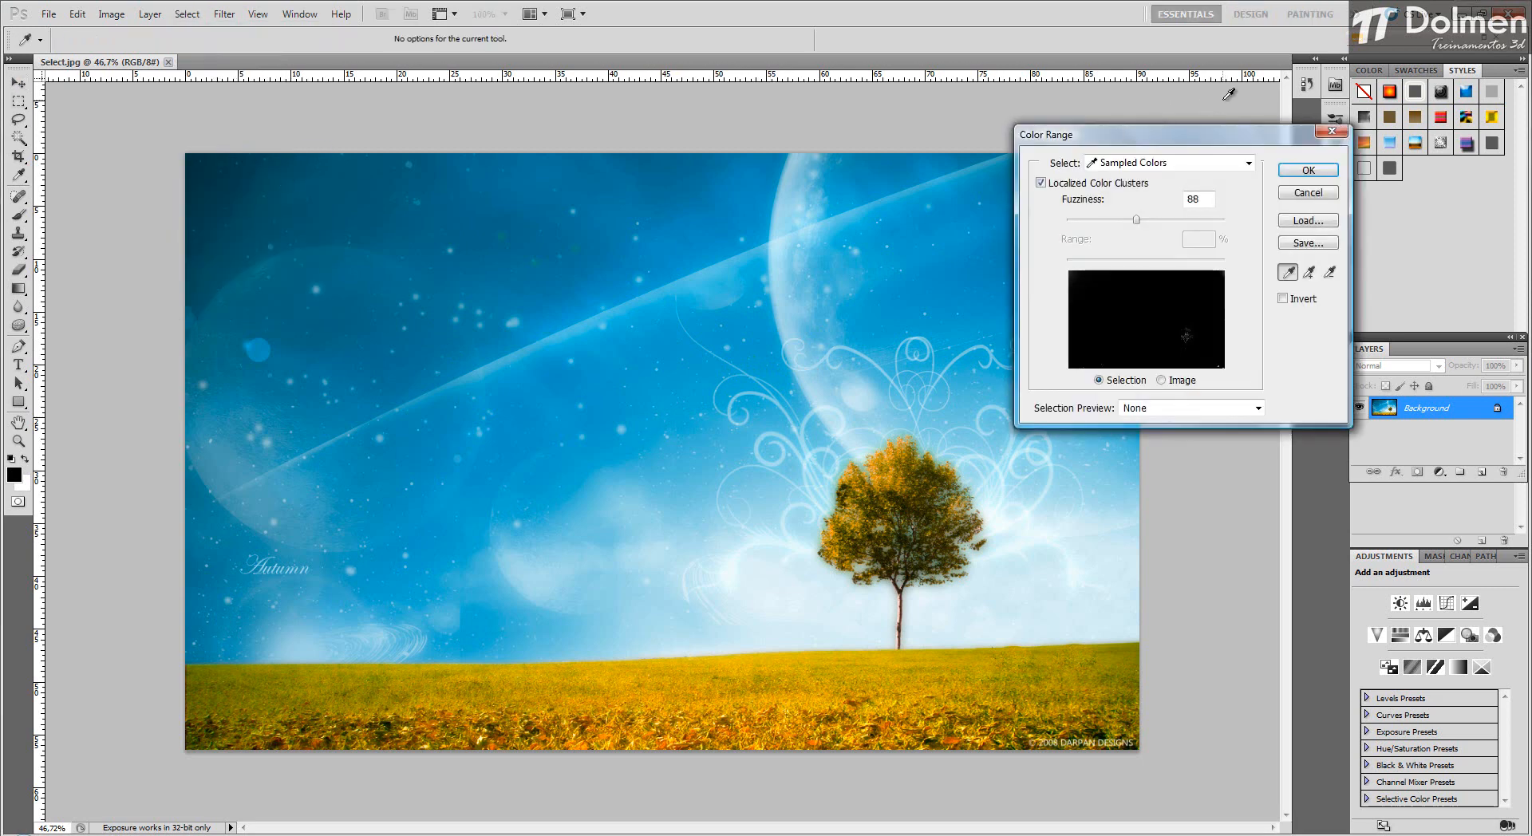
{"action": "left_click_drag", "start_coordinate": [1190, 140], "coordinate": [1316, 118]}
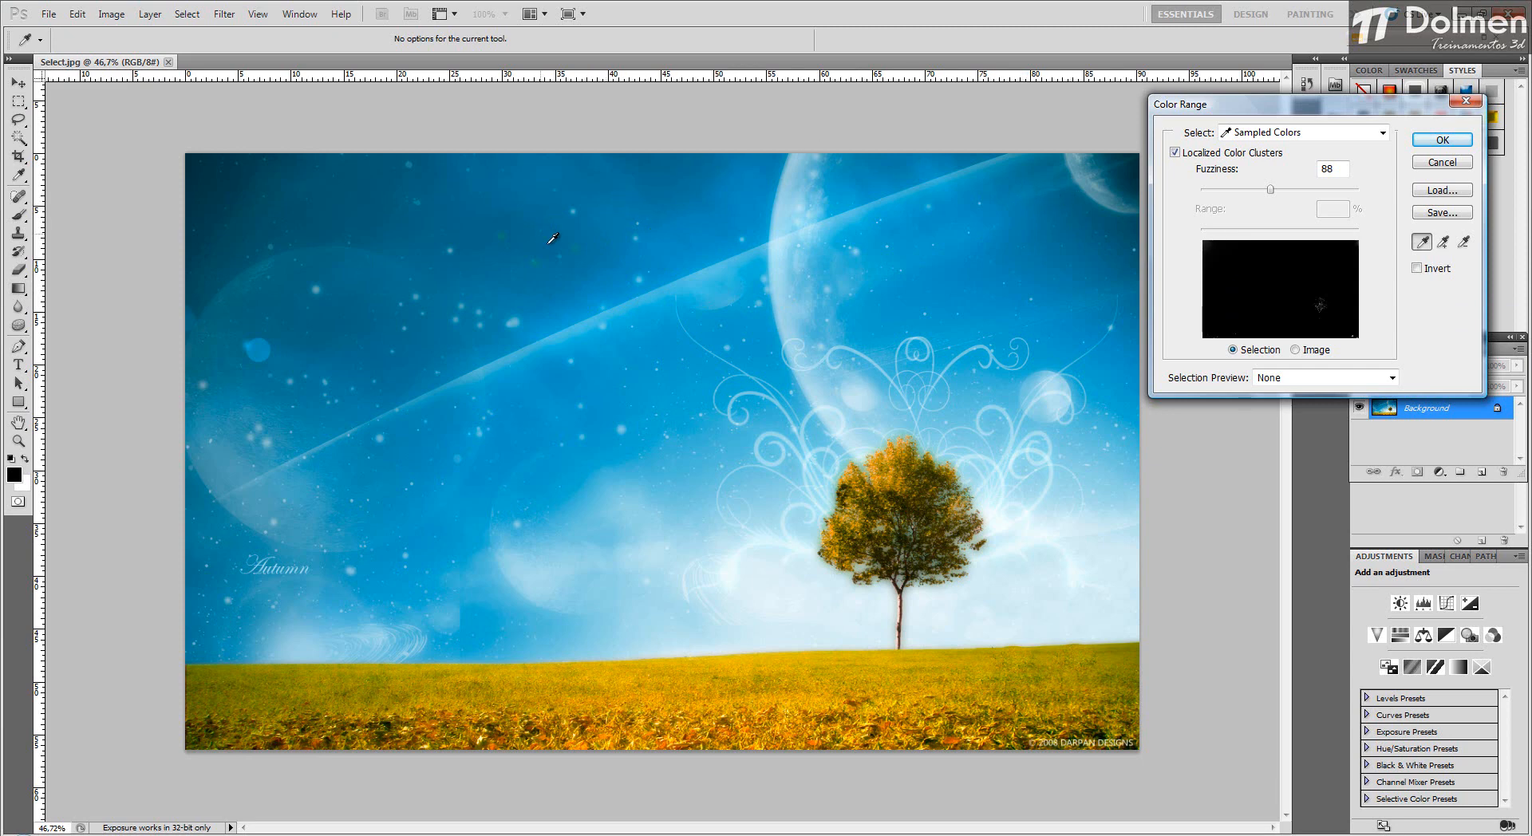
{"action": "left_click", "coordinate": [610, 211]}
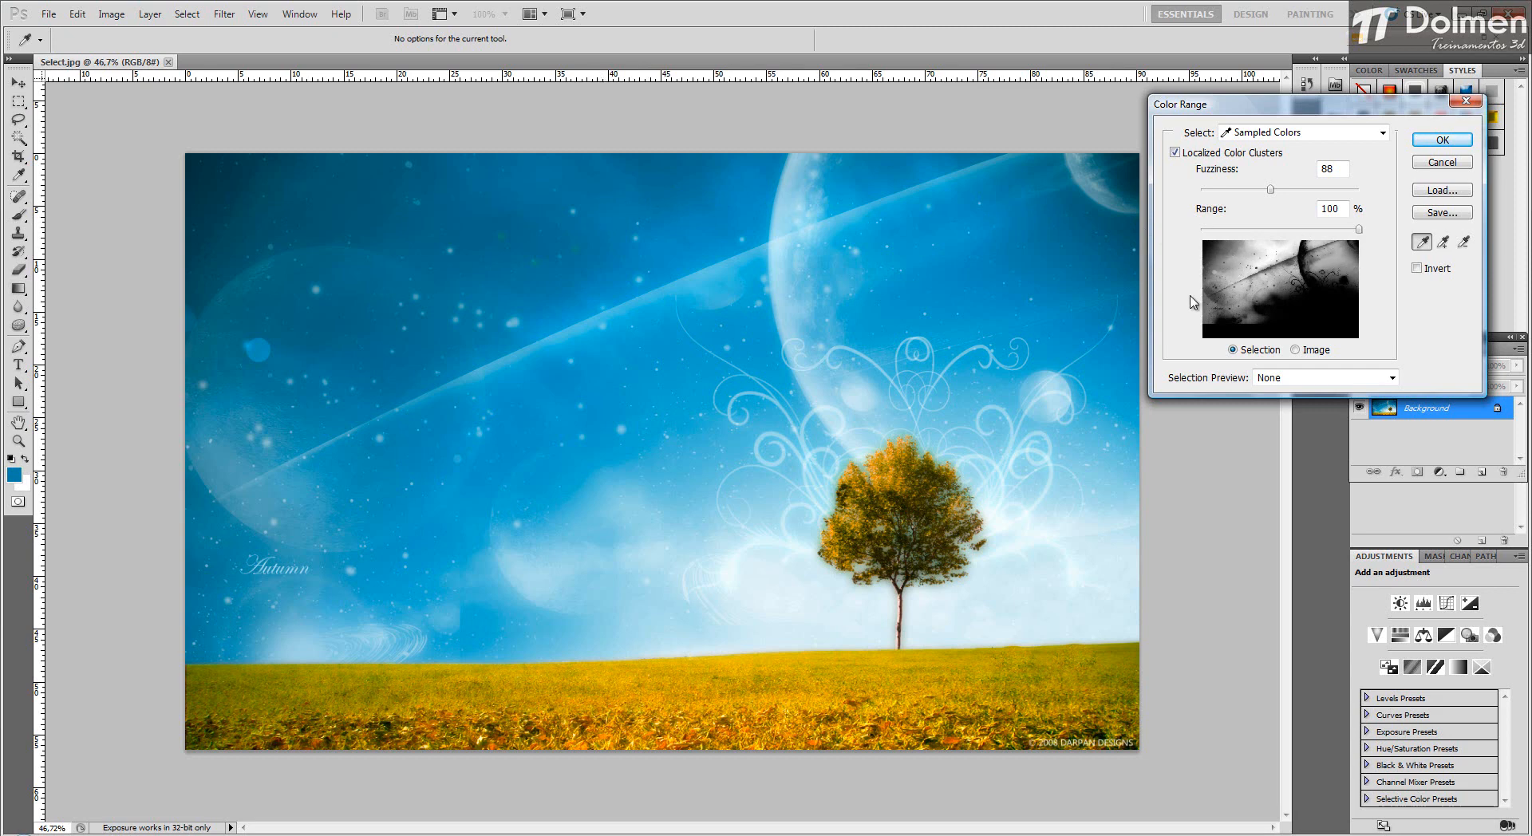
{"action": "left_click", "coordinate": [1441, 142]}
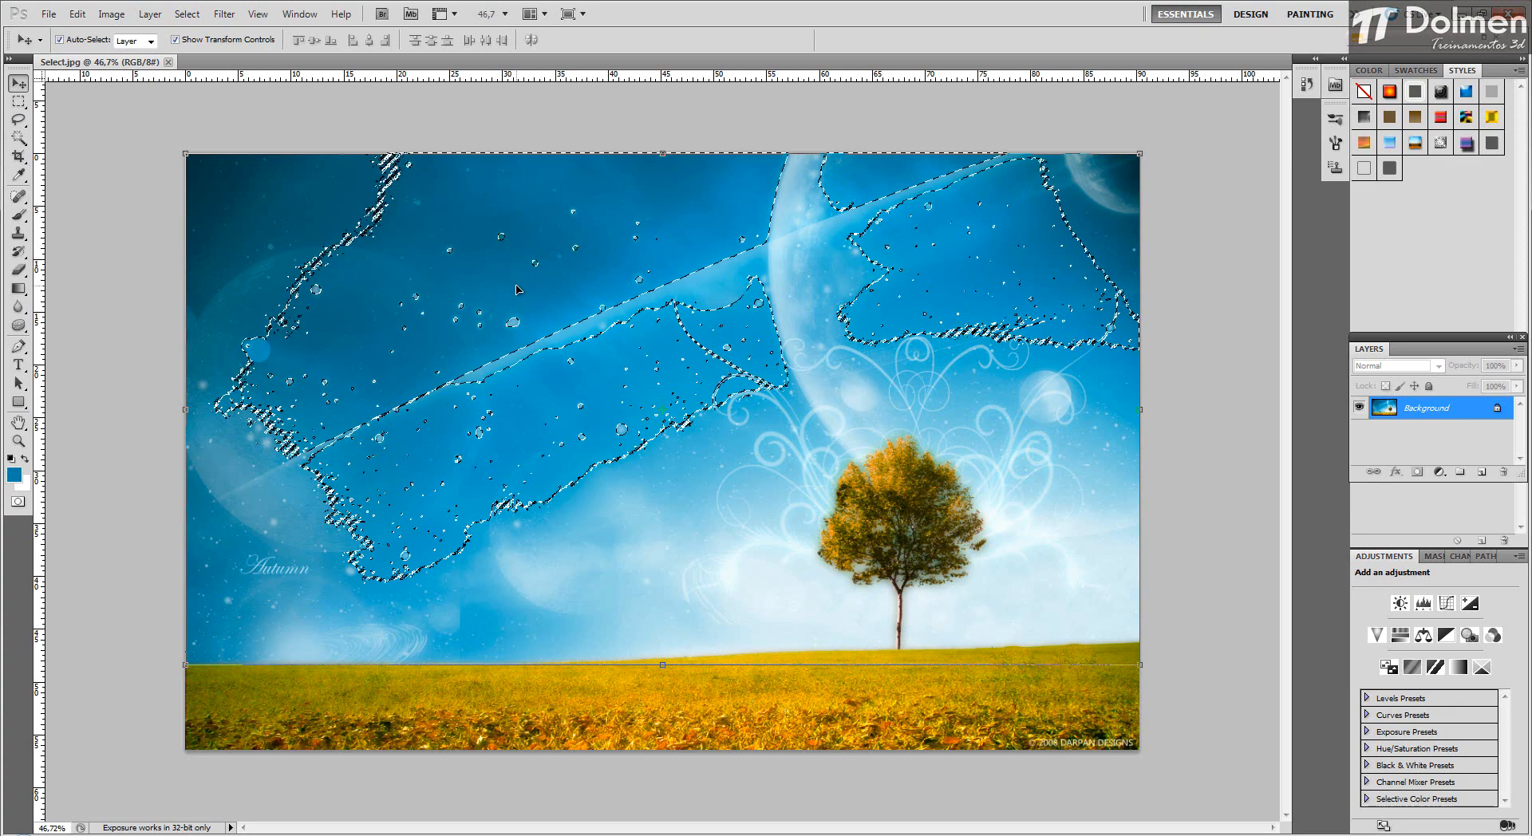
{"action": "key", "text": "ctrl+d"}
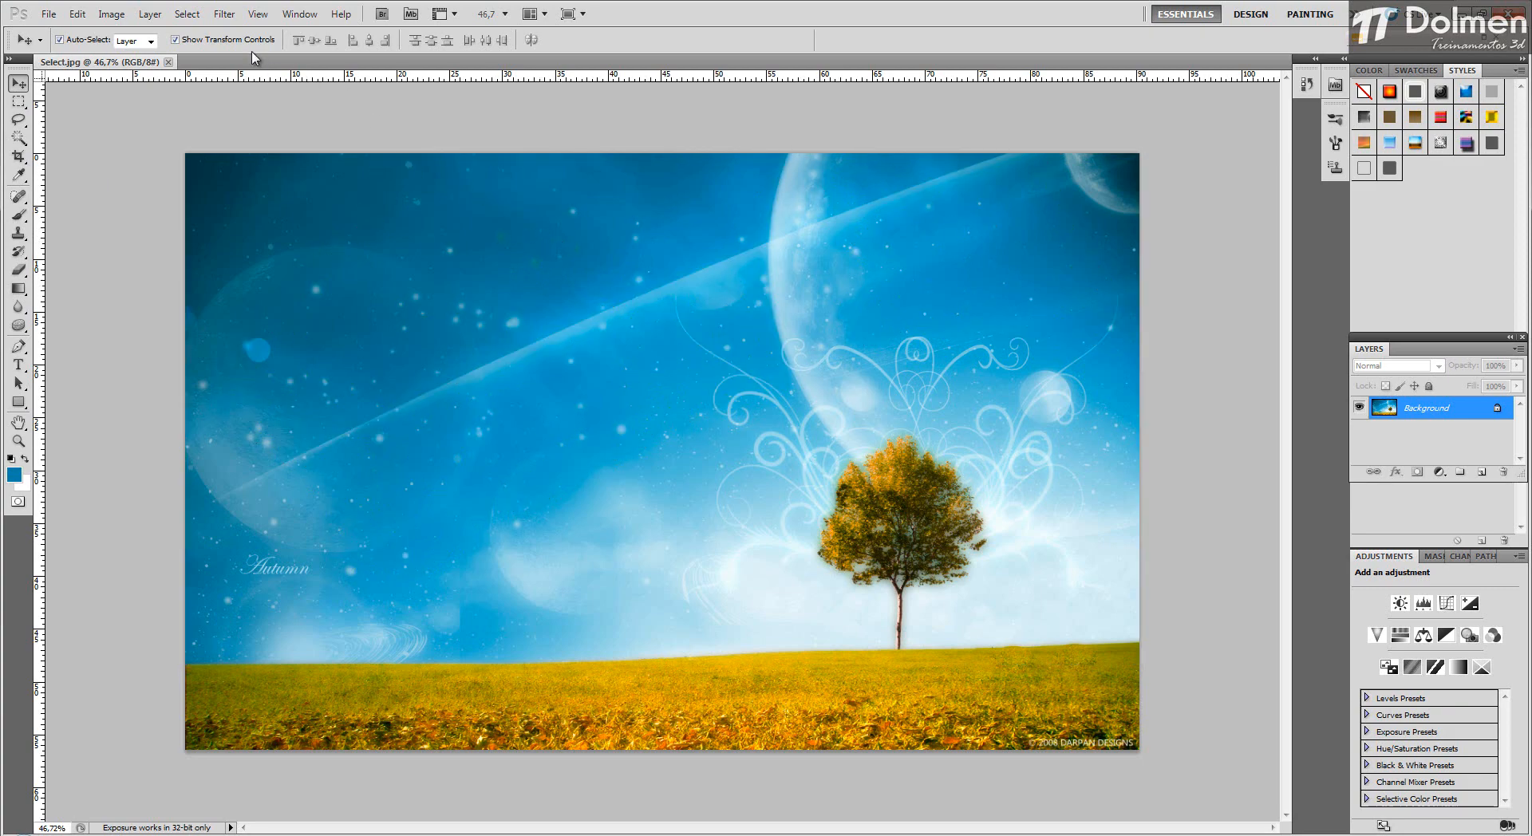
Start a Color Range selection from the upper blue sky, with Fuzziness 200 and Range 100%.
{"action": "left_click", "coordinate": [187, 13]}
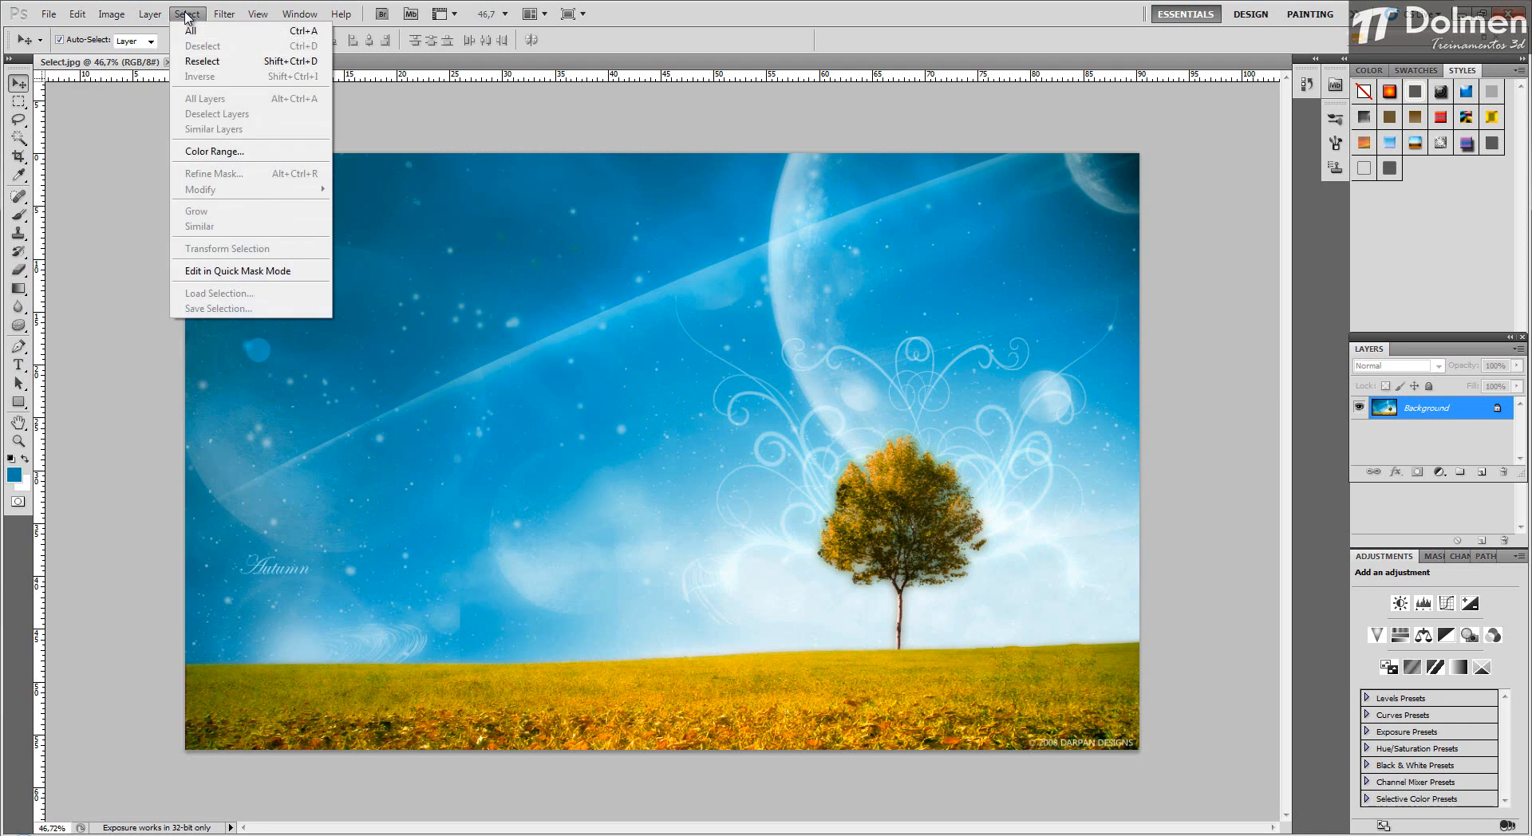
{"action": "left_click", "coordinate": [279, 152]}
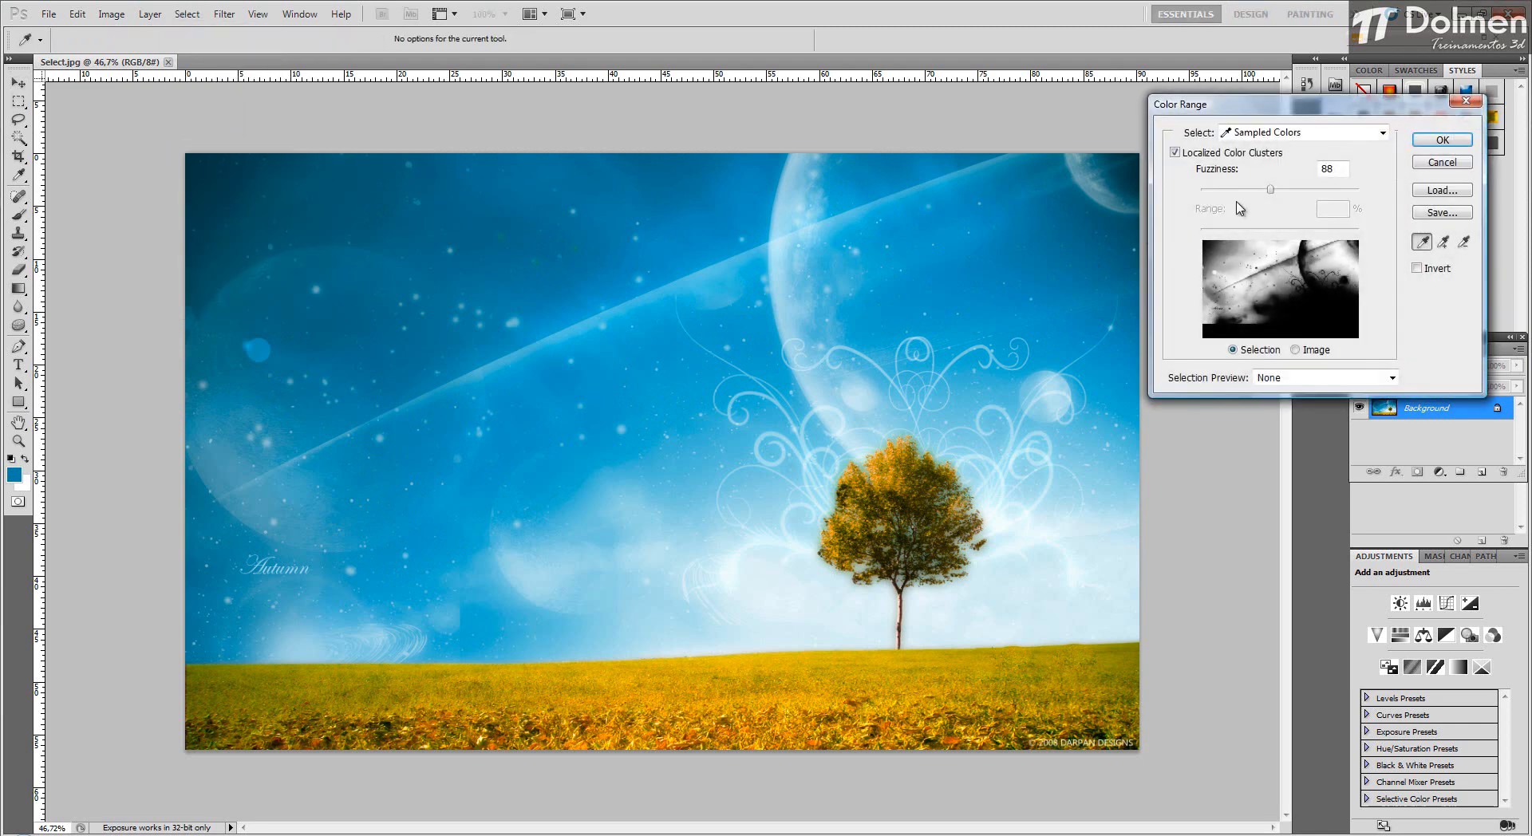
{"action": "left_click", "coordinate": [636, 209]}
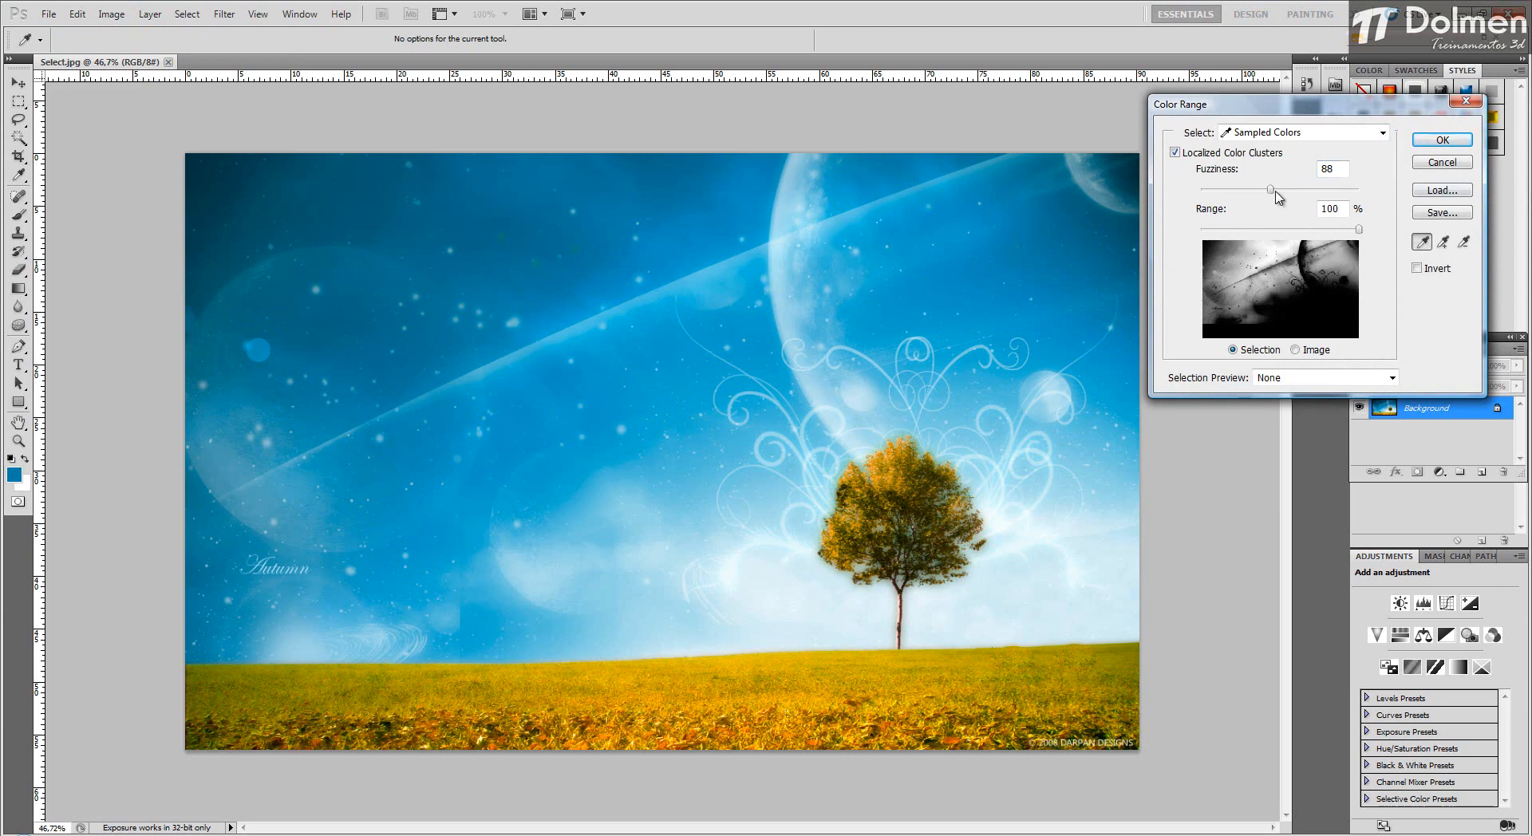
{"action": "left_click_drag", "start_coordinate": [1359, 231], "coordinate": [1307, 241]}
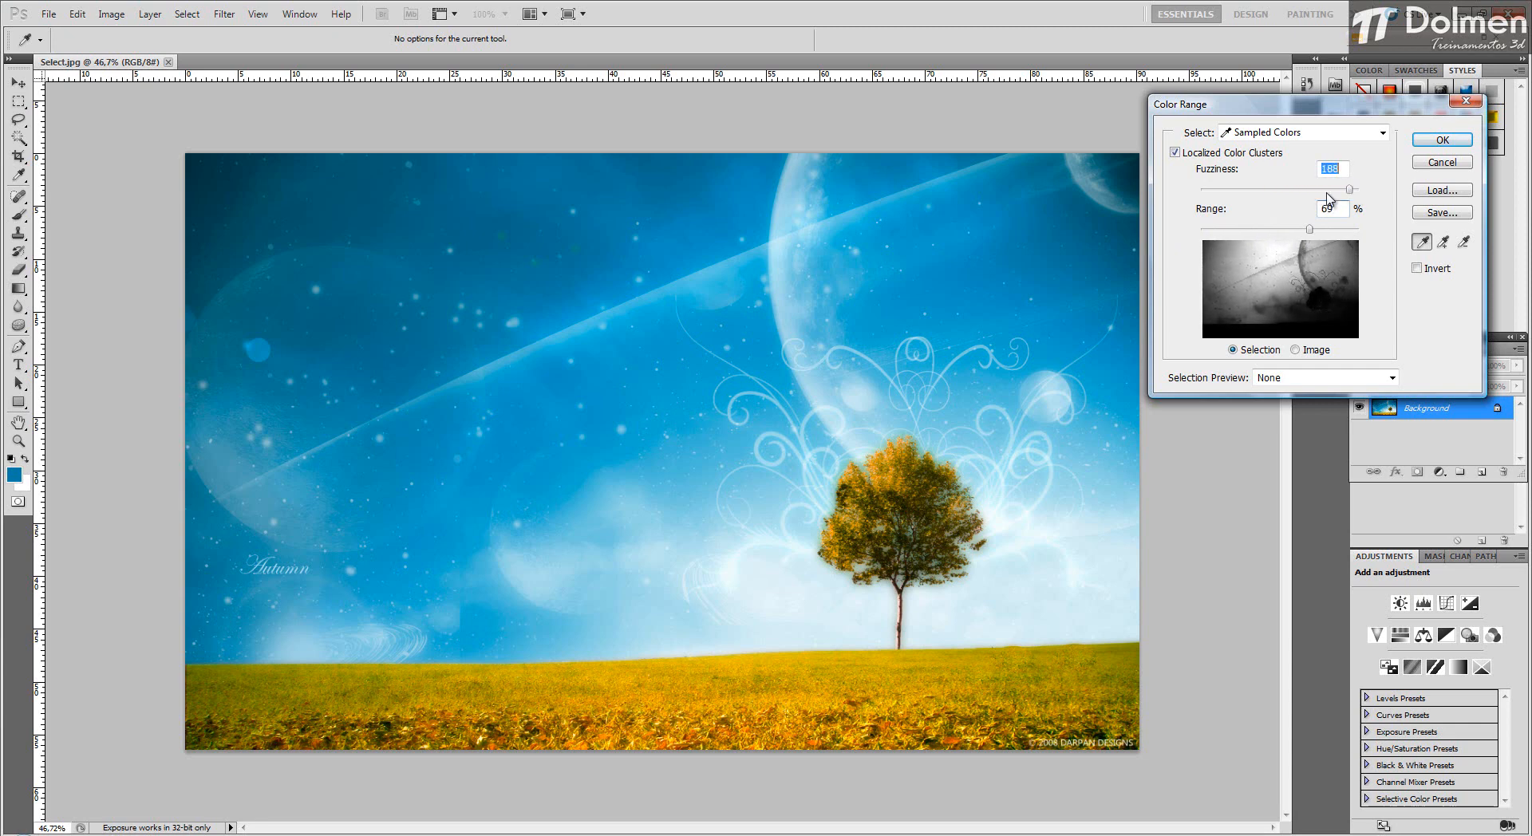
{"action": "left_click_drag", "start_coordinate": [1236, 193], "coordinate": [1408, 239]}
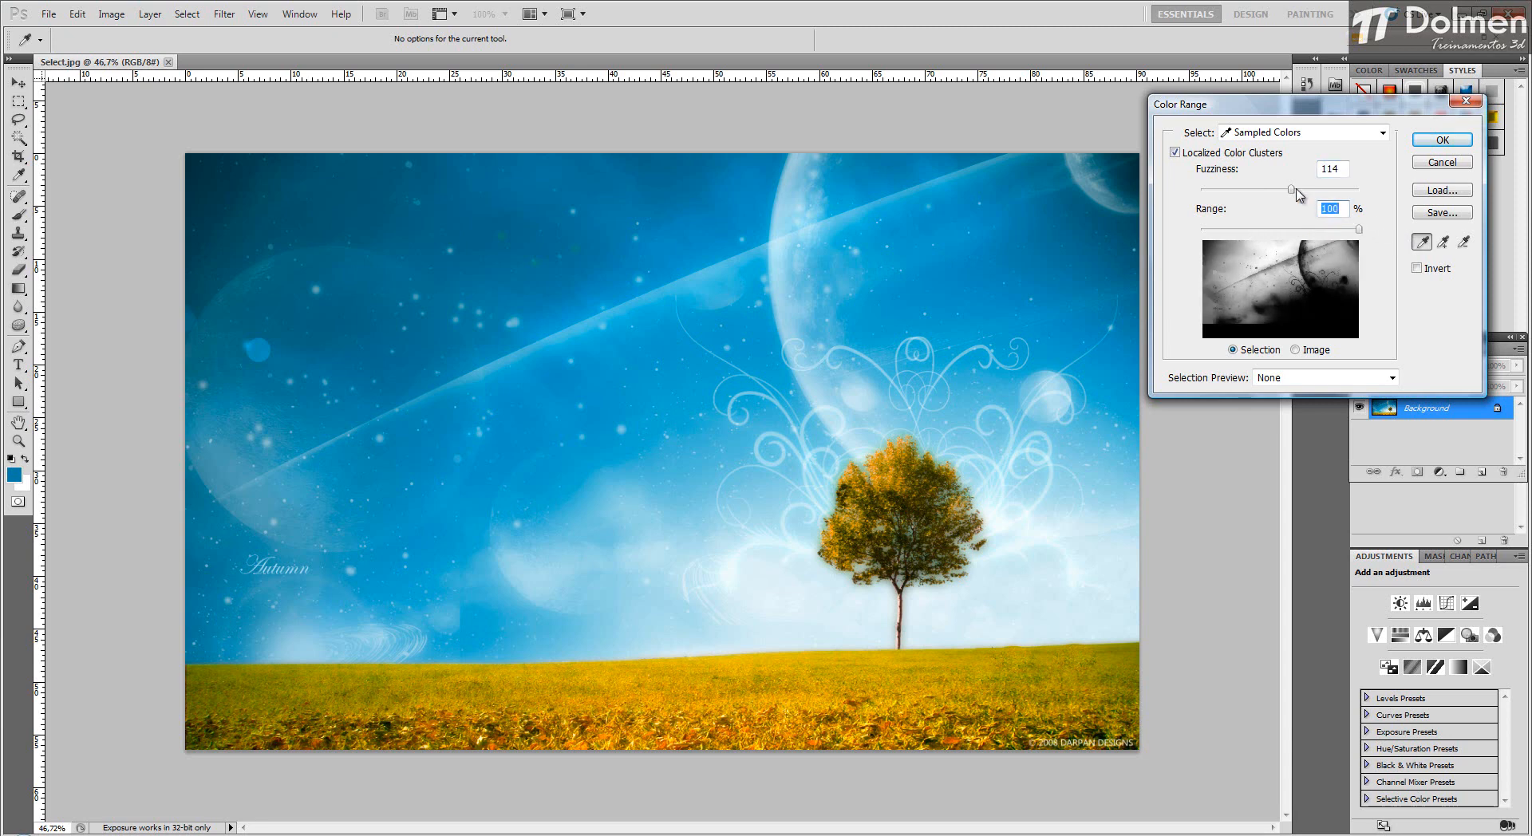
{"action": "left_click_drag", "start_coordinate": [1292, 194], "coordinate": [1369, 201]}
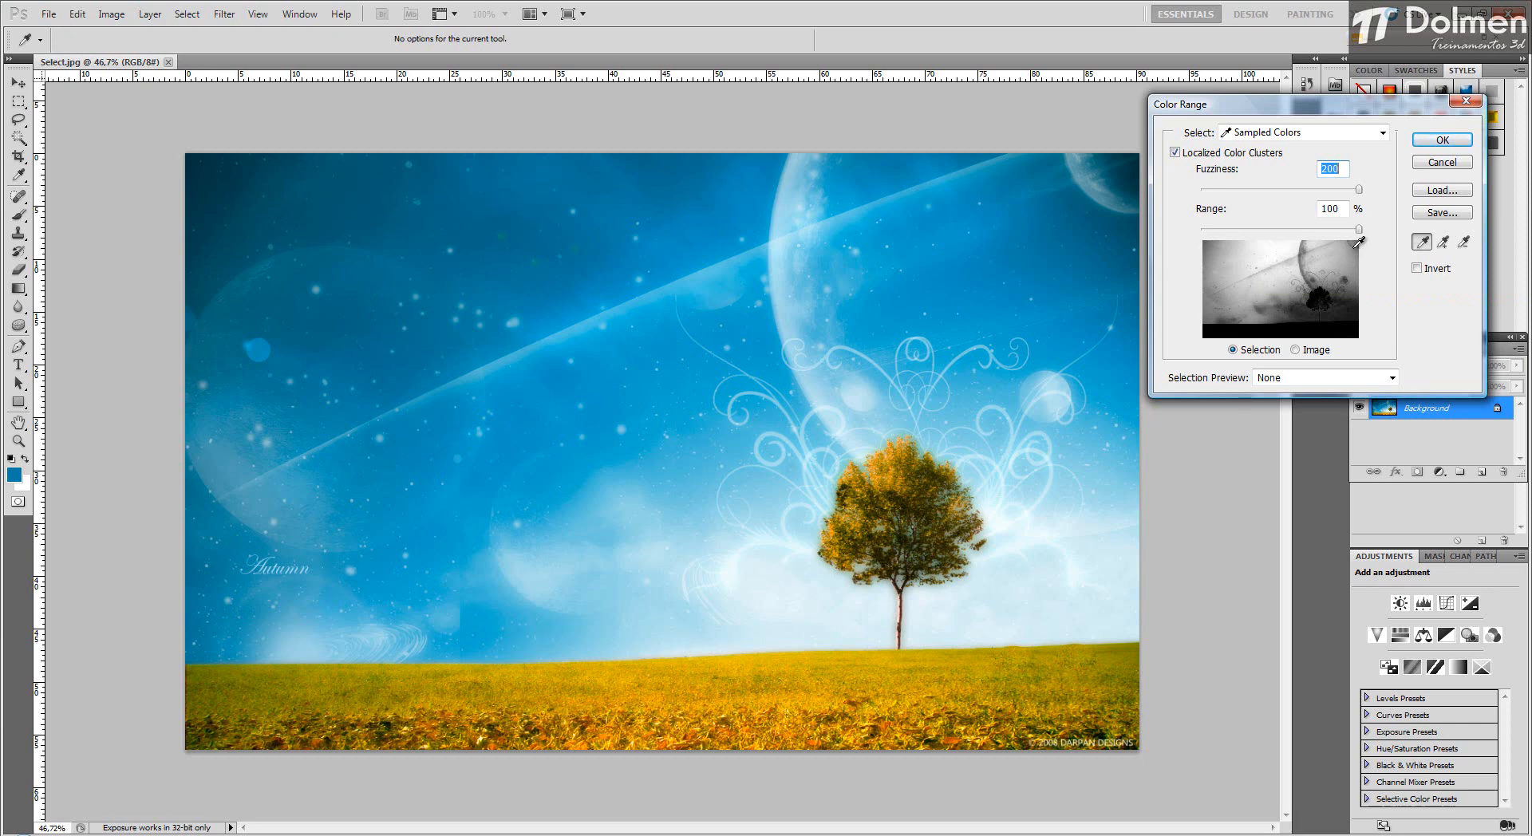
Add the remaining sky tones to the Color Range sample, from the dark upper corner to the planets and pale swirls around the tree.
{"action": "left_click", "coordinate": [1448, 245]}
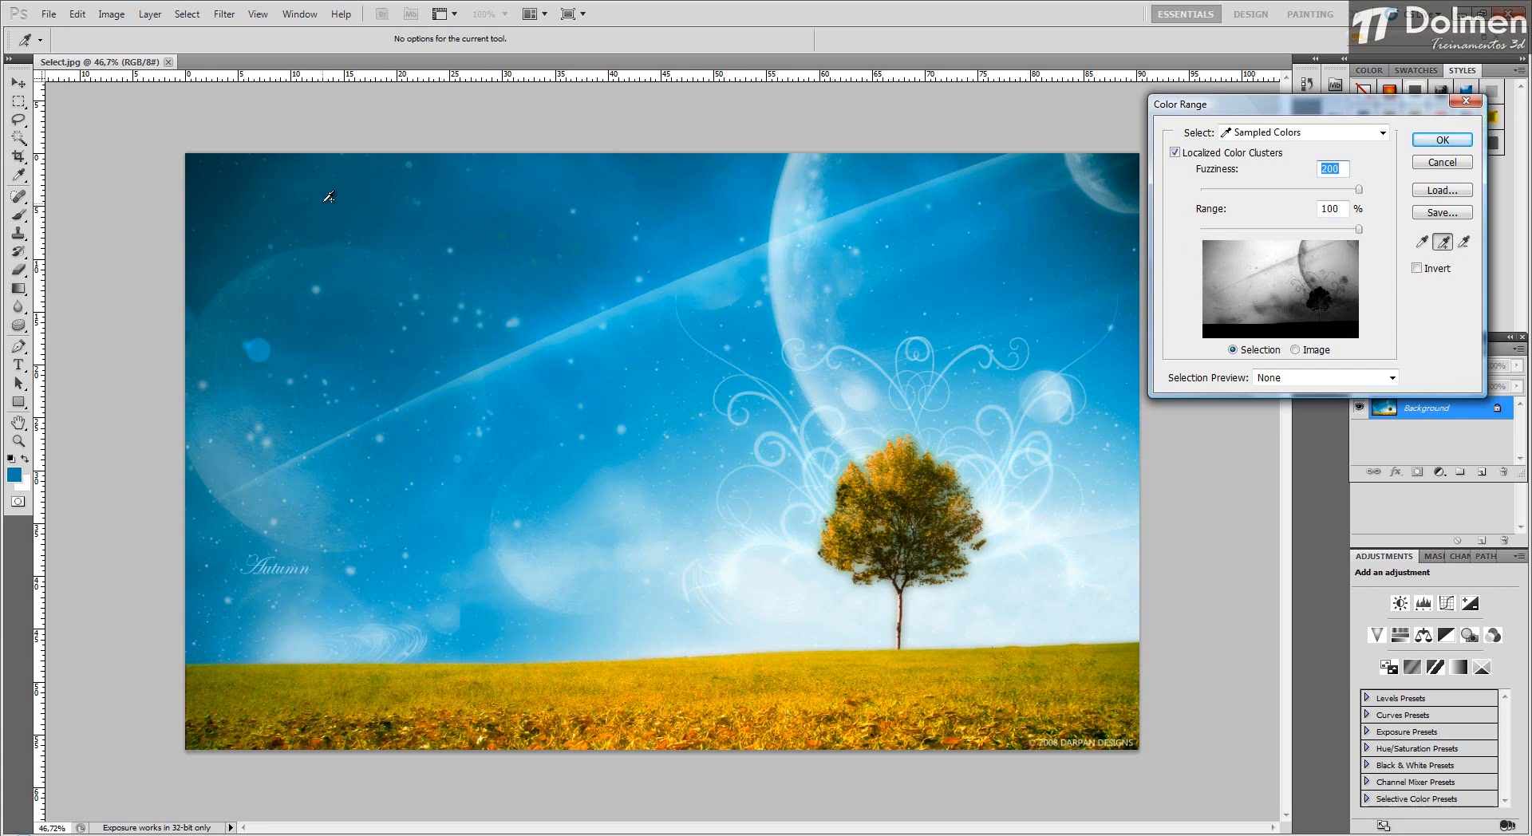
{"action": "left_click", "coordinate": [358, 207]}
{"action": "left_click", "coordinate": [244, 172]}
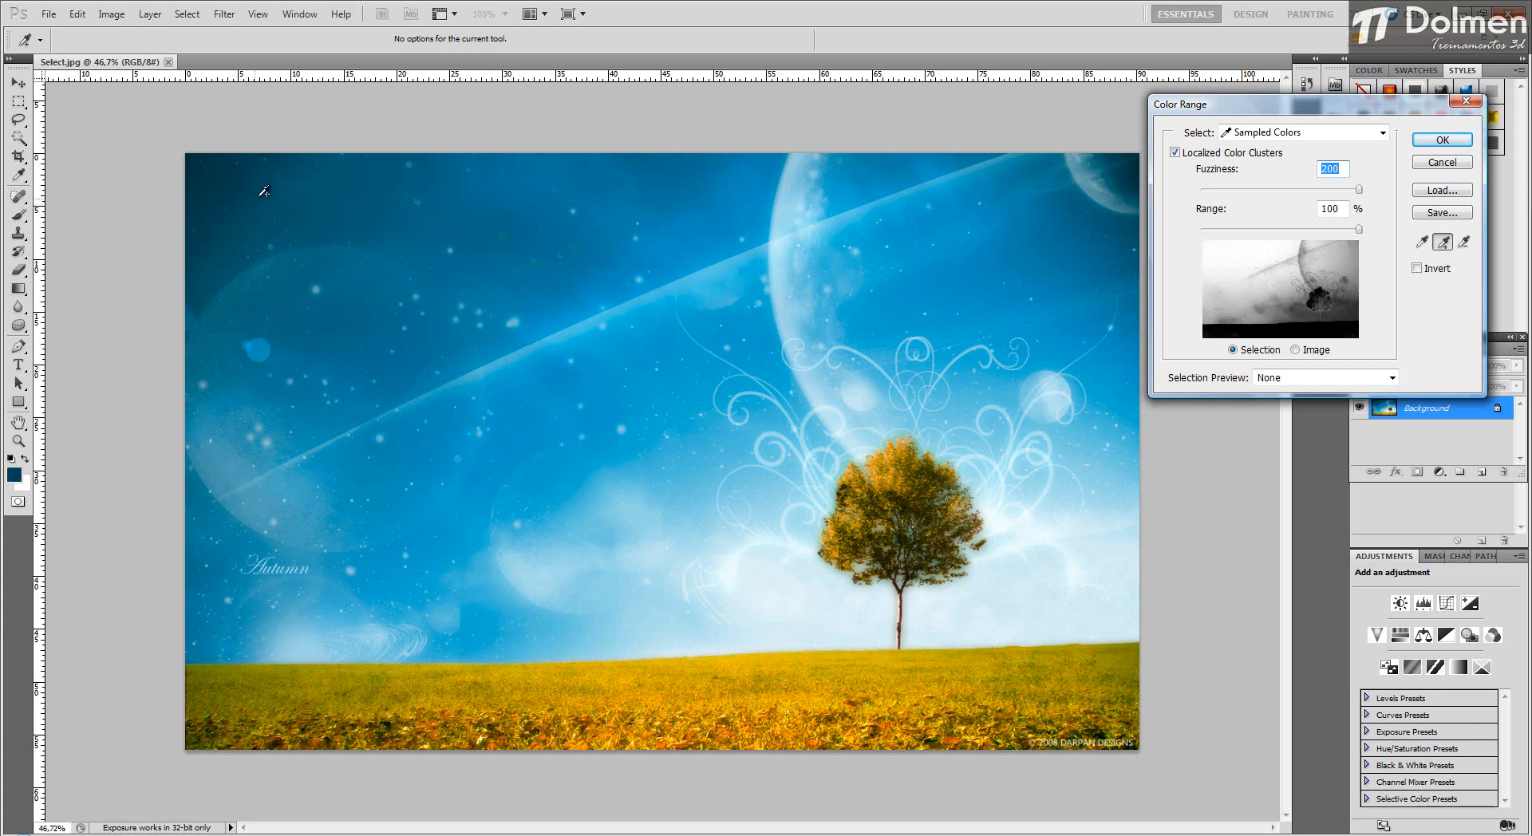
{"action": "left_click", "coordinate": [369, 330]}
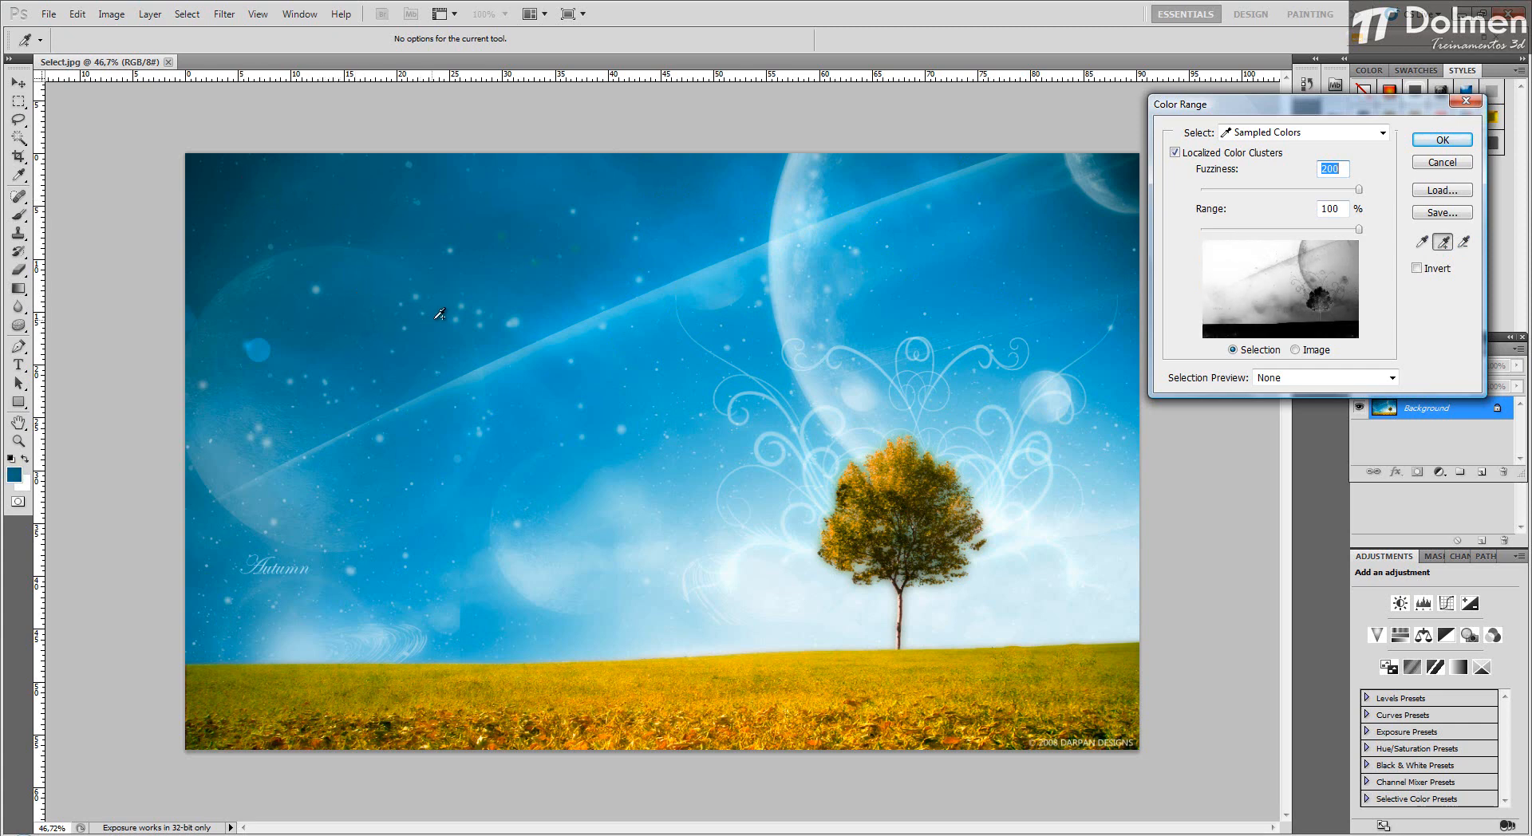
{"action": "left_click", "coordinate": [703, 278]}
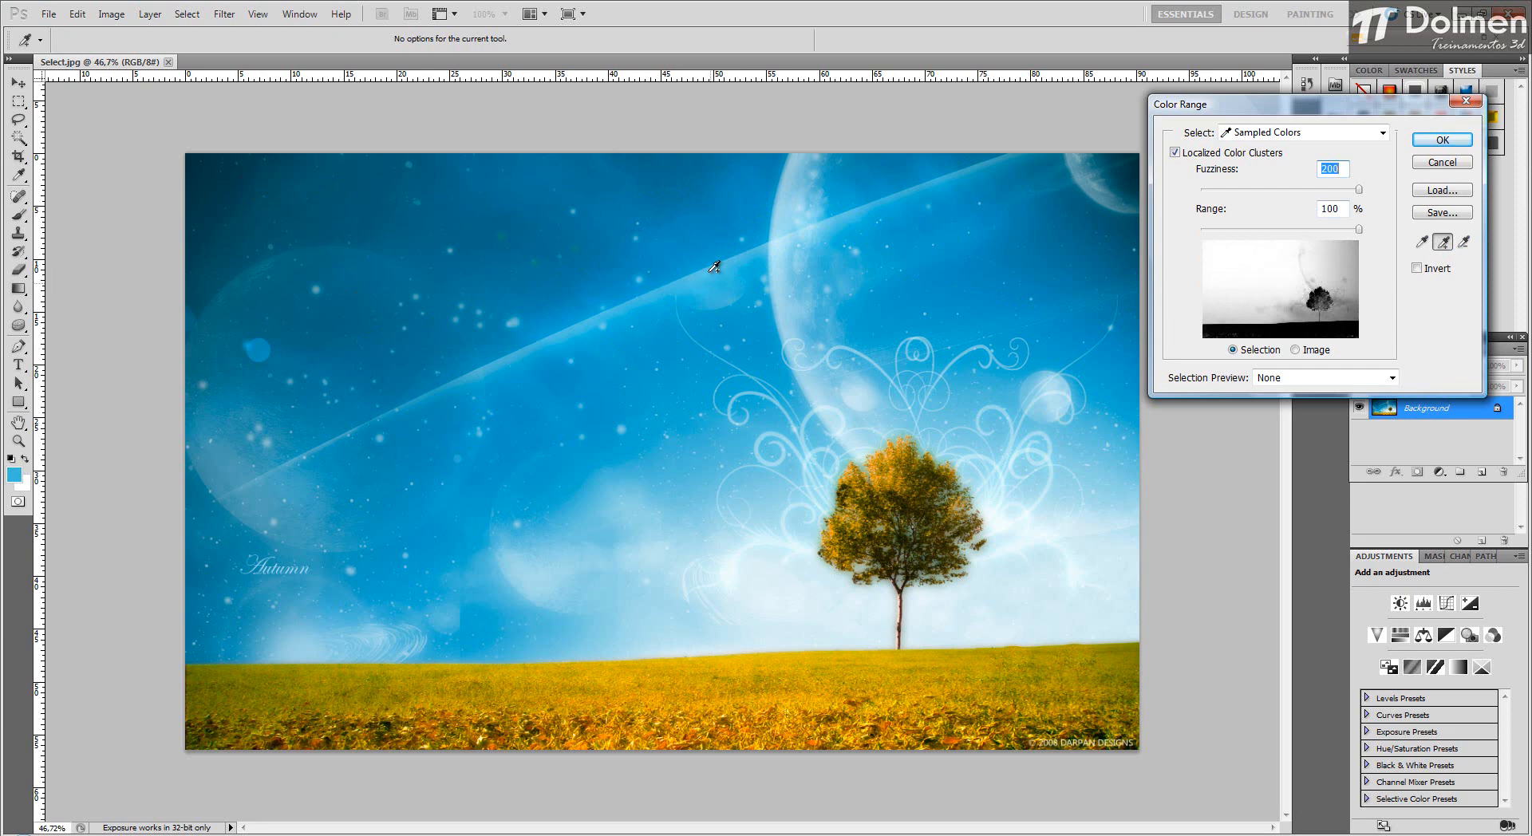
{"action": "left_click", "coordinate": [803, 249]}
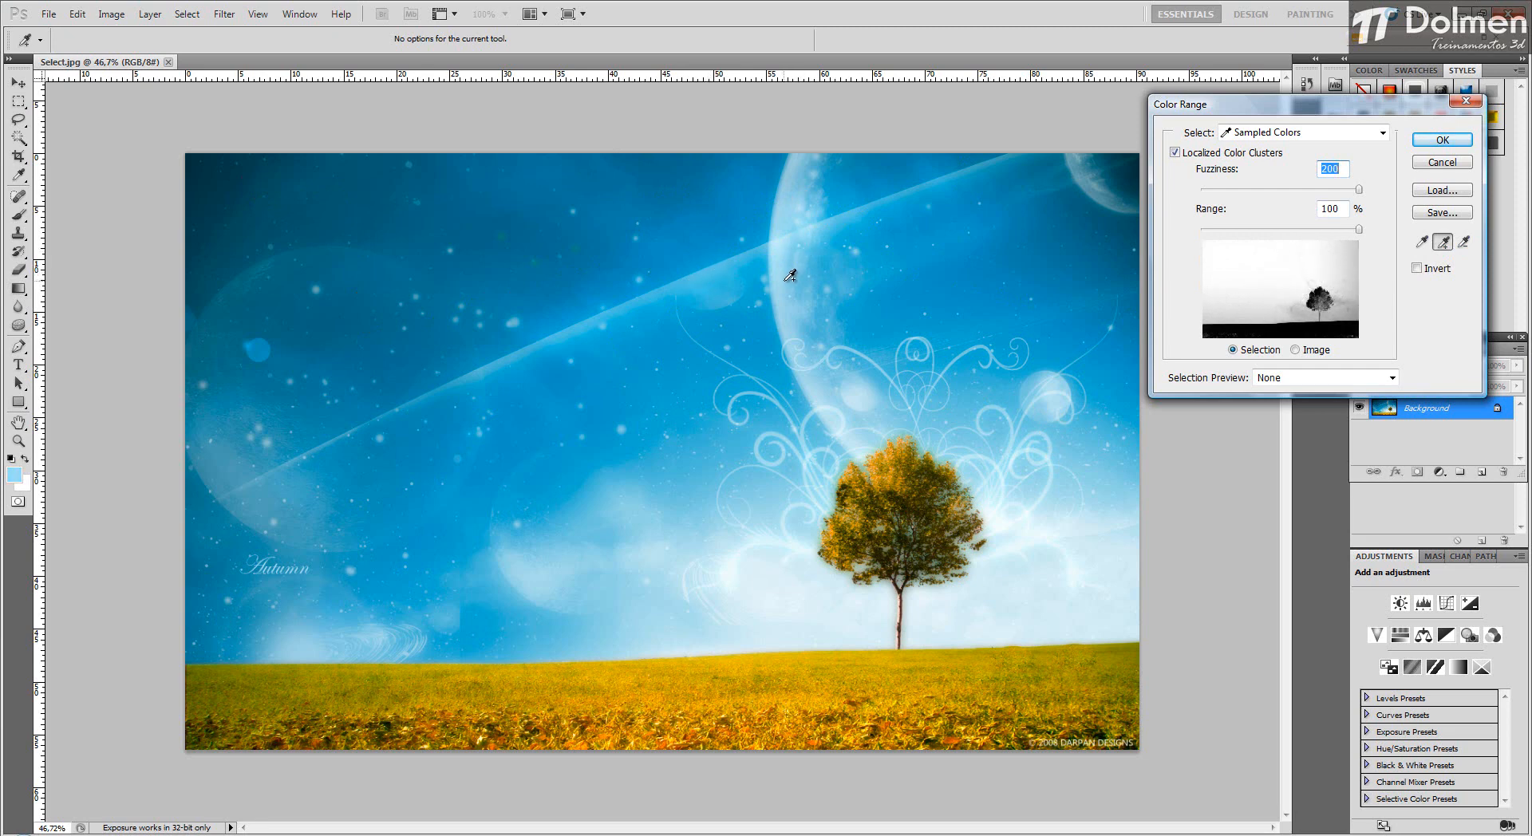
{"action": "left_click", "coordinate": [804, 372]}
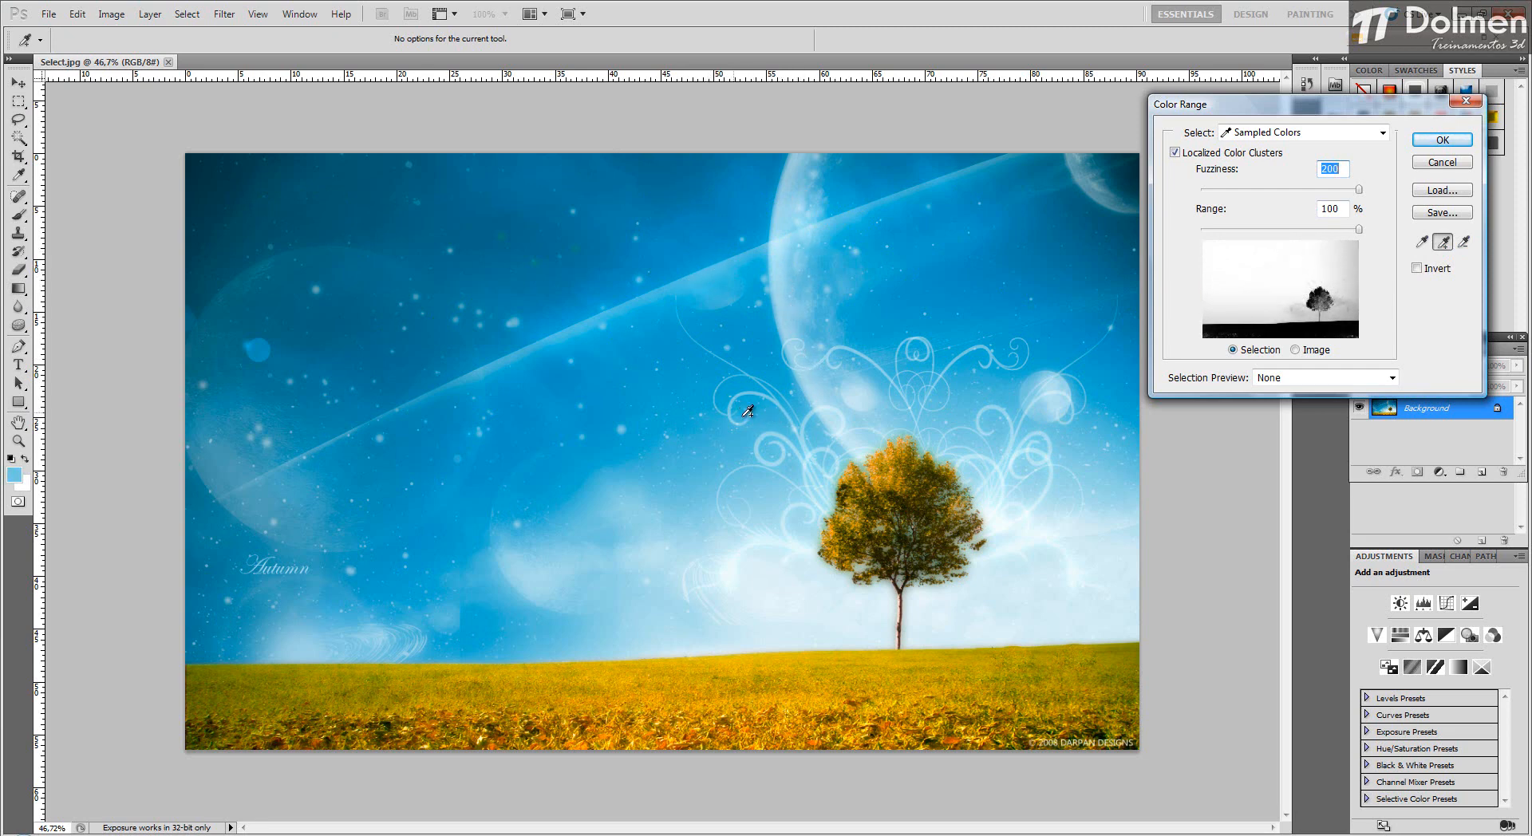
{"action": "left_click", "coordinate": [745, 412]}
{"action": "left_click", "coordinate": [1054, 394]}
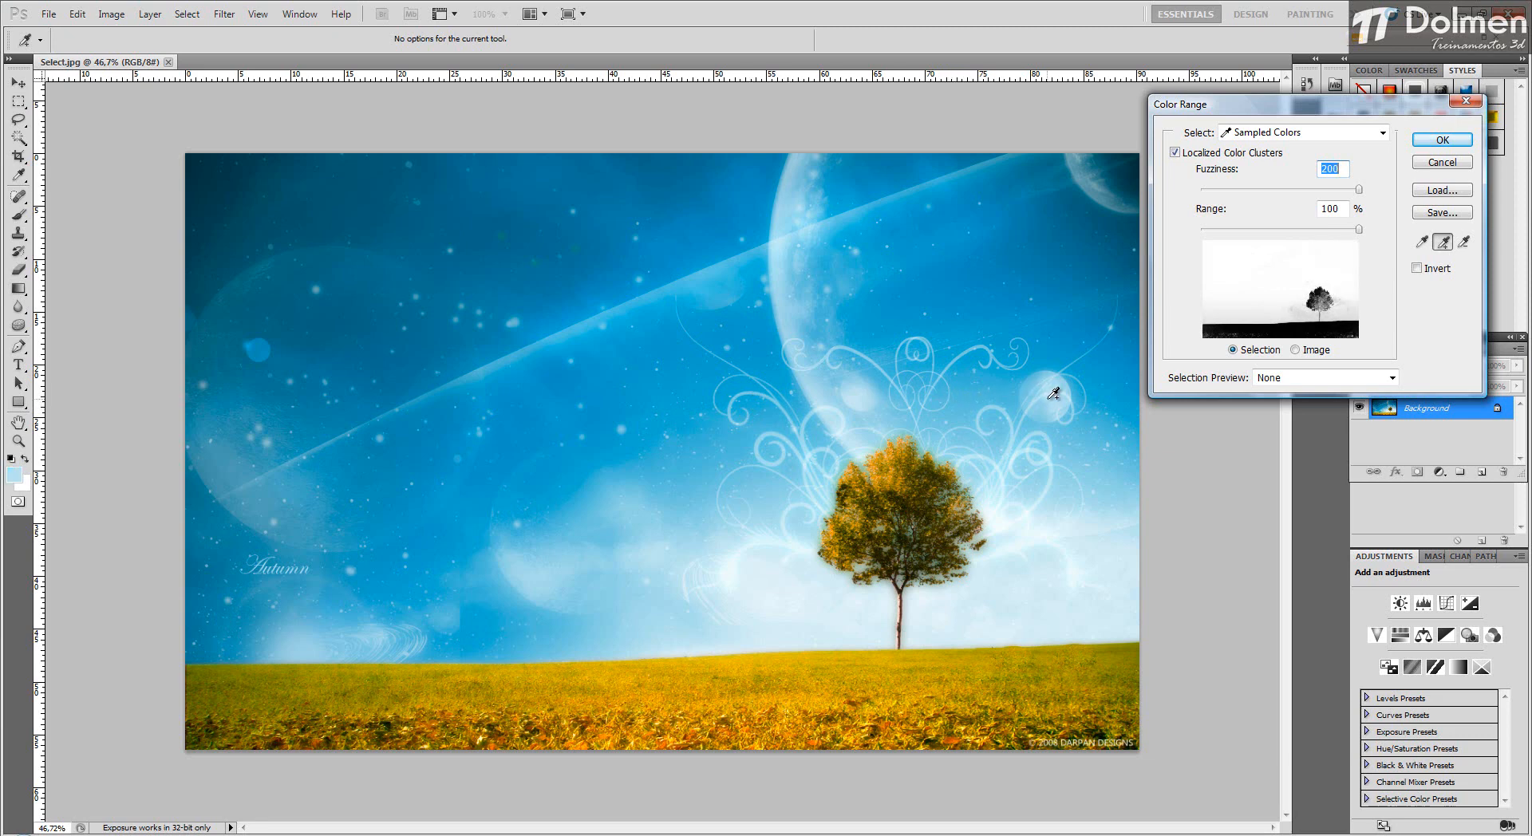
{"action": "left_click", "coordinate": [1071, 408]}
{"action": "left_click", "coordinate": [1062, 470]}
{"action": "left_click", "coordinate": [1031, 480]}
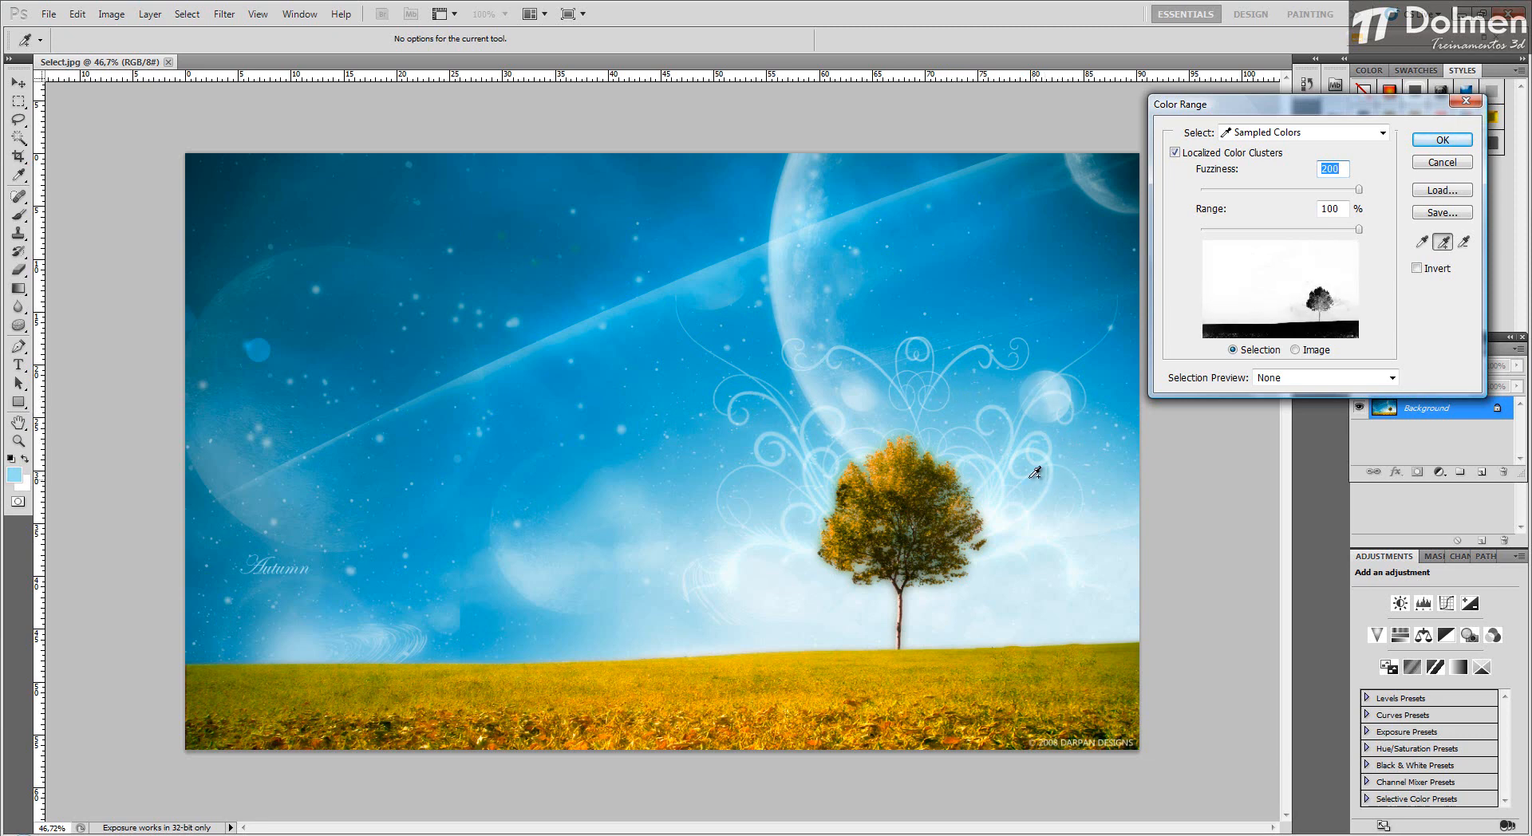
{"action": "left_click", "coordinate": [992, 475]}
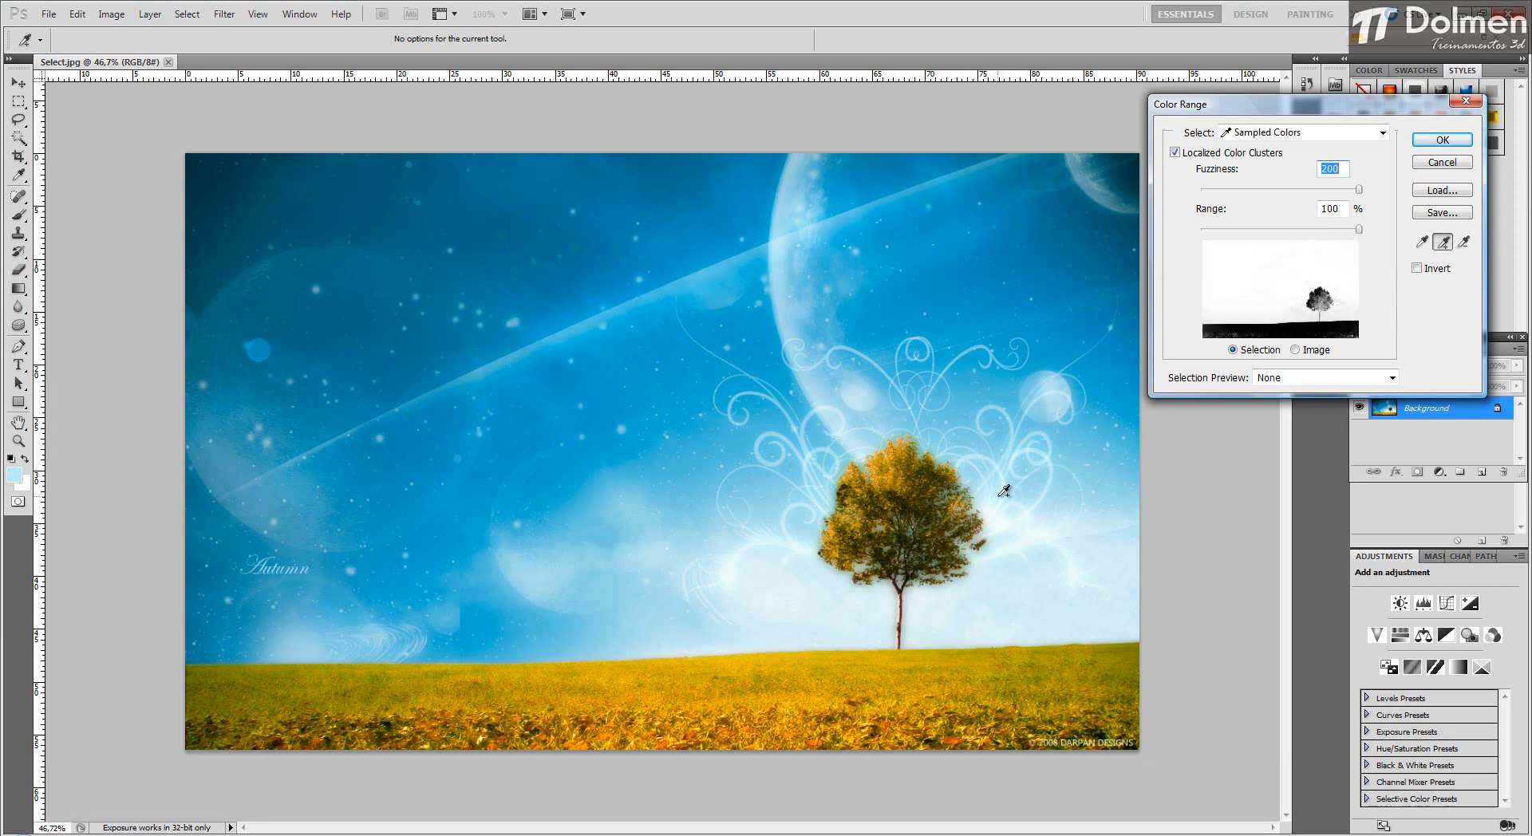
{"action": "left_click", "coordinate": [778, 512]}
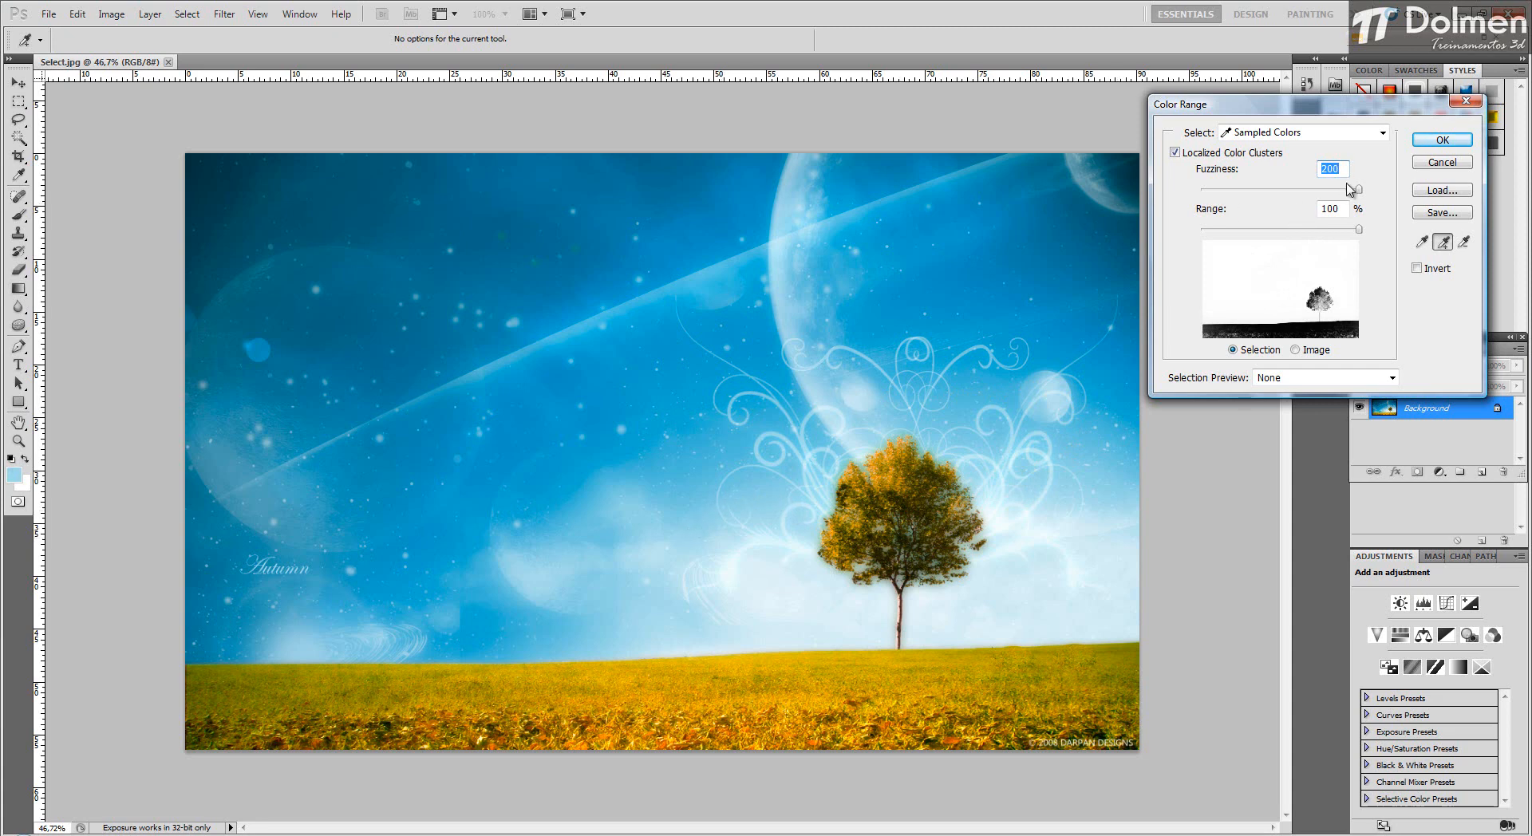
Try lower Color Range tolerances, ending with Fuzziness 117 and Range 99%.
{"action": "mouse_move", "coordinate": [1362, 193]}
{"action": "left_mouse_down"}
{"action": "mouse_move", "coordinate": [1256, 195]}
{"action": "mouse_move", "coordinate": [1335, 196]}
{"action": "left_mouse_up"}
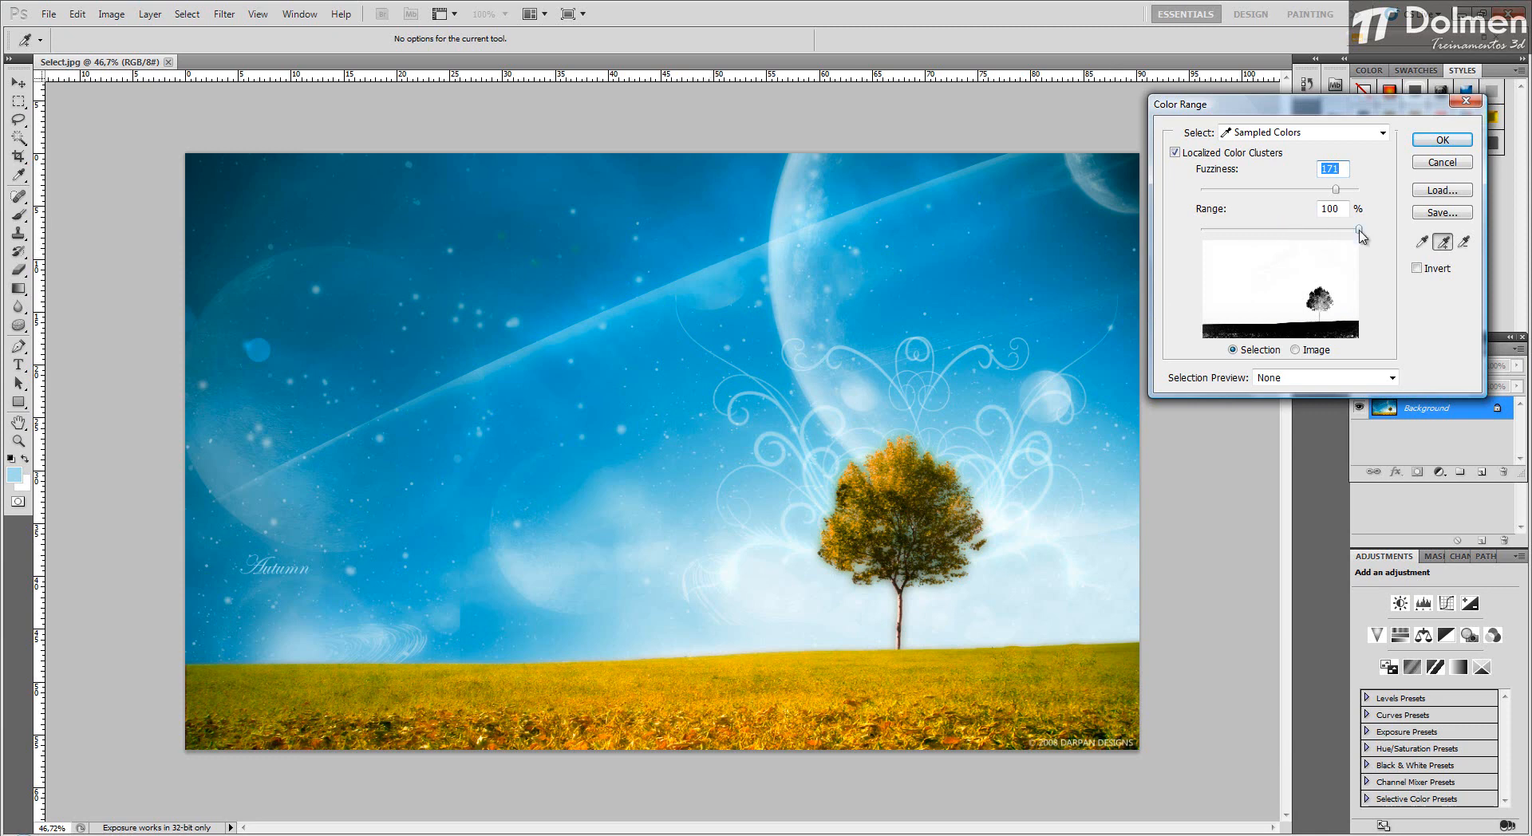
{"action": "mouse_move", "coordinate": [1358, 230]}
{"action": "left_mouse_down"}
{"action": "mouse_move", "coordinate": [1232, 237]}
{"action": "mouse_move", "coordinate": [1344, 240]}
{"action": "left_mouse_up"}
{"action": "left_click_drag", "start_coordinate": [1336, 191], "coordinate": [1237, 194]}
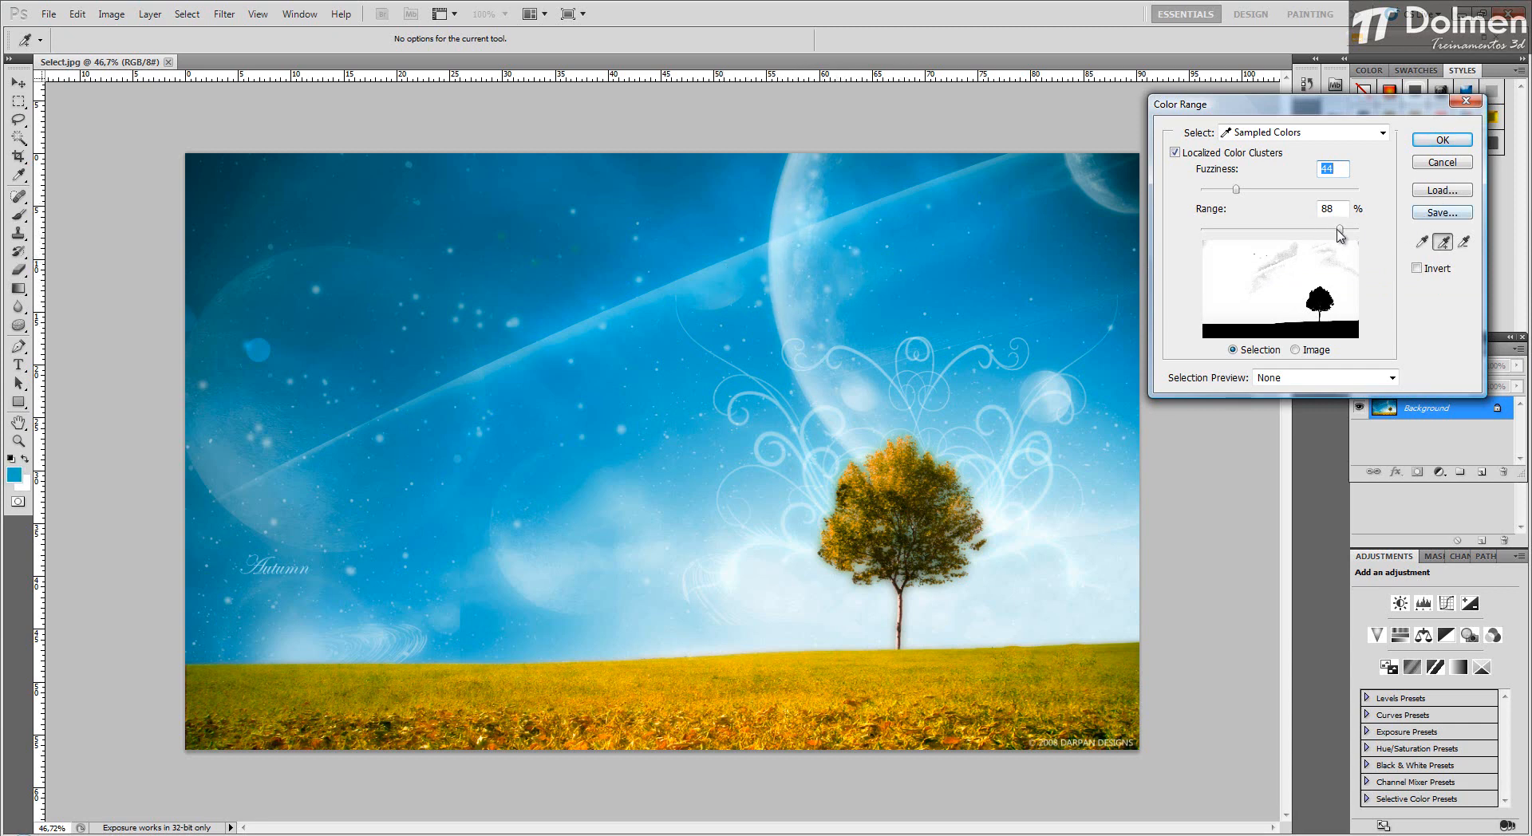
{"action": "mouse_move", "coordinate": [1339, 230]}
{"action": "left_mouse_down"}
{"action": "mouse_move", "coordinate": [1291, 233]}
{"action": "mouse_move", "coordinate": [1357, 231]}
{"action": "left_mouse_up"}
{"action": "left_click_drag", "start_coordinate": [1237, 190], "coordinate": [1296, 196]}
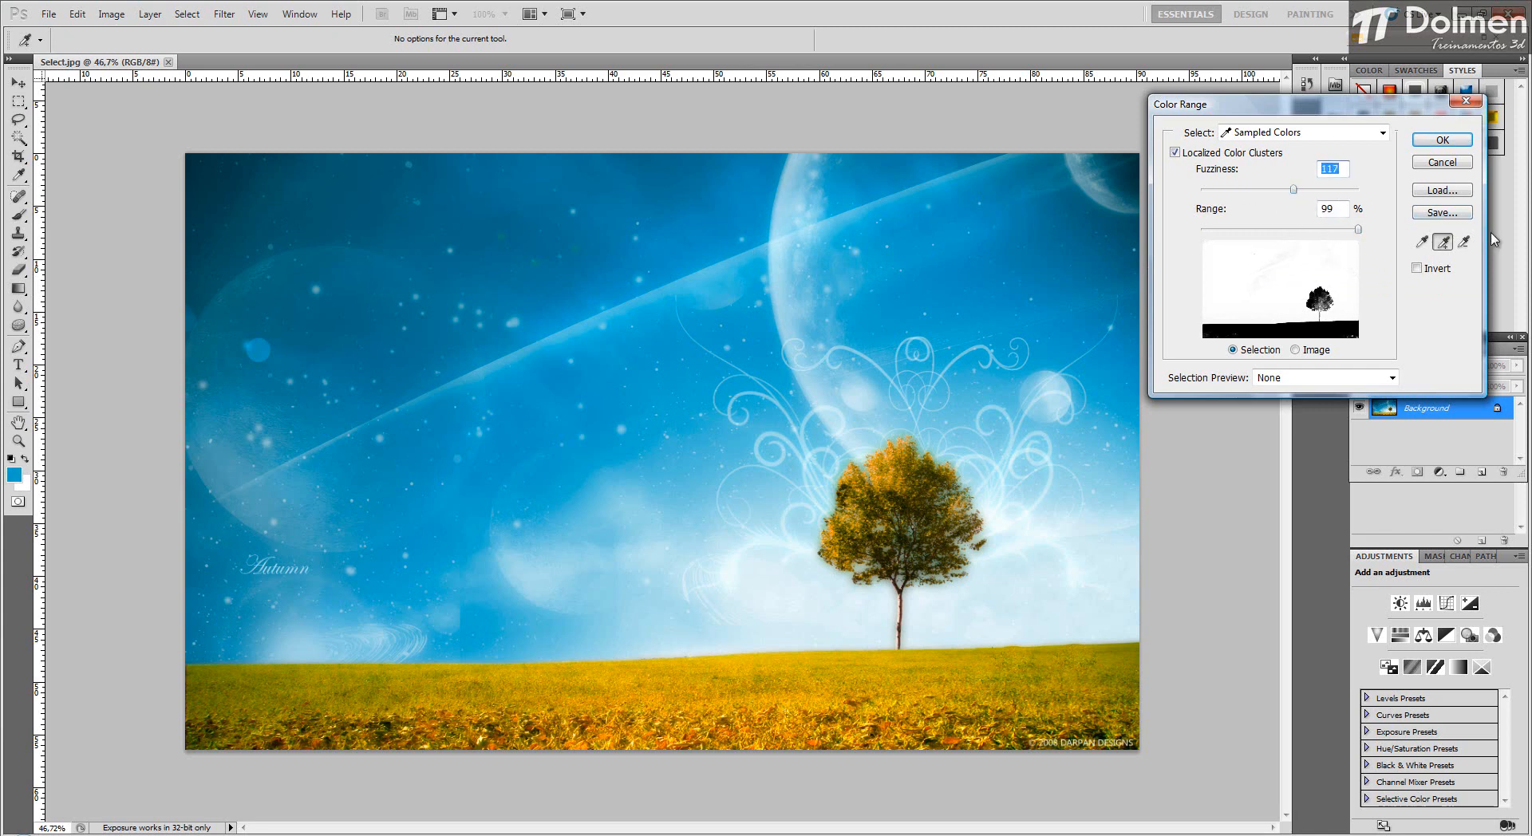
Subtract the tree's tones and the dark sky in the upper-right corner of the image from the Color Range sample.
{"action": "left_click", "coordinate": [1464, 242]}
{"action": "left_click", "coordinate": [1319, 306]}
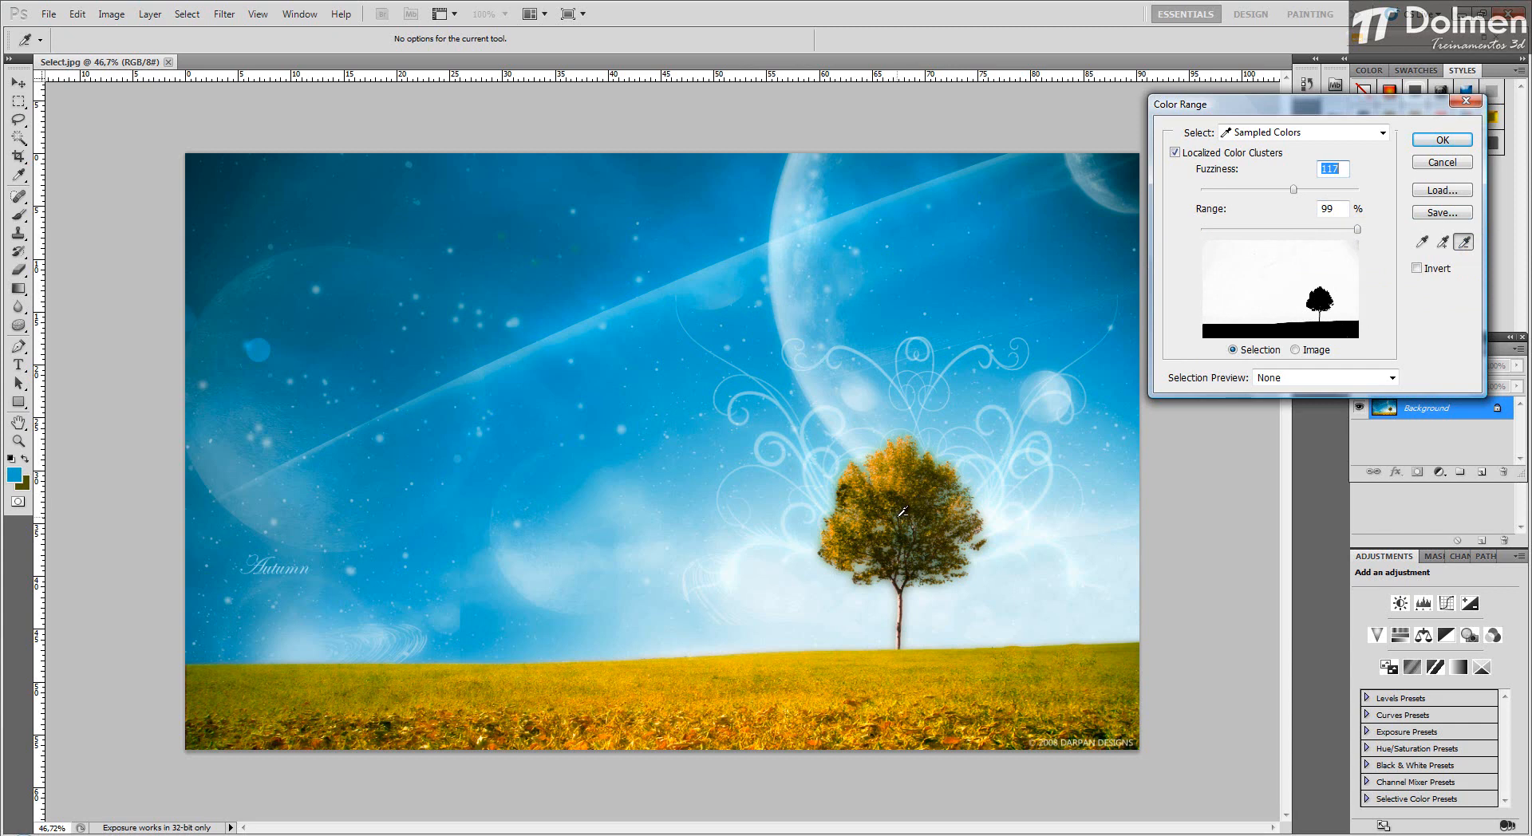
{"action": "left_click", "coordinate": [1356, 243]}
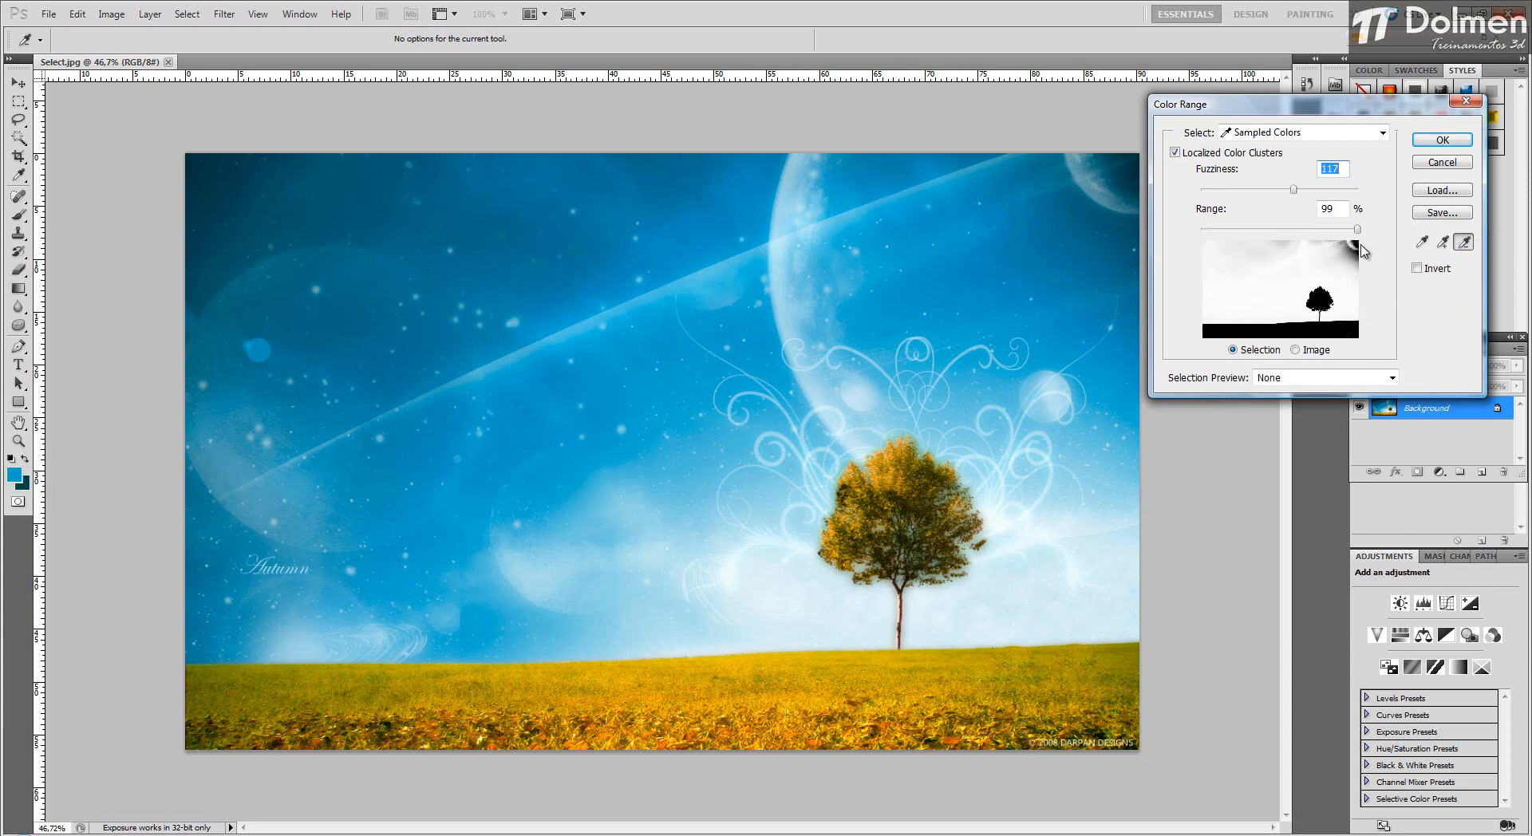
Add the dark sky in the image's upper-right corner back to the Color Range sample.
{"action": "left_click", "coordinate": [1442, 242]}
{"action": "left_click", "coordinate": [1356, 245]}
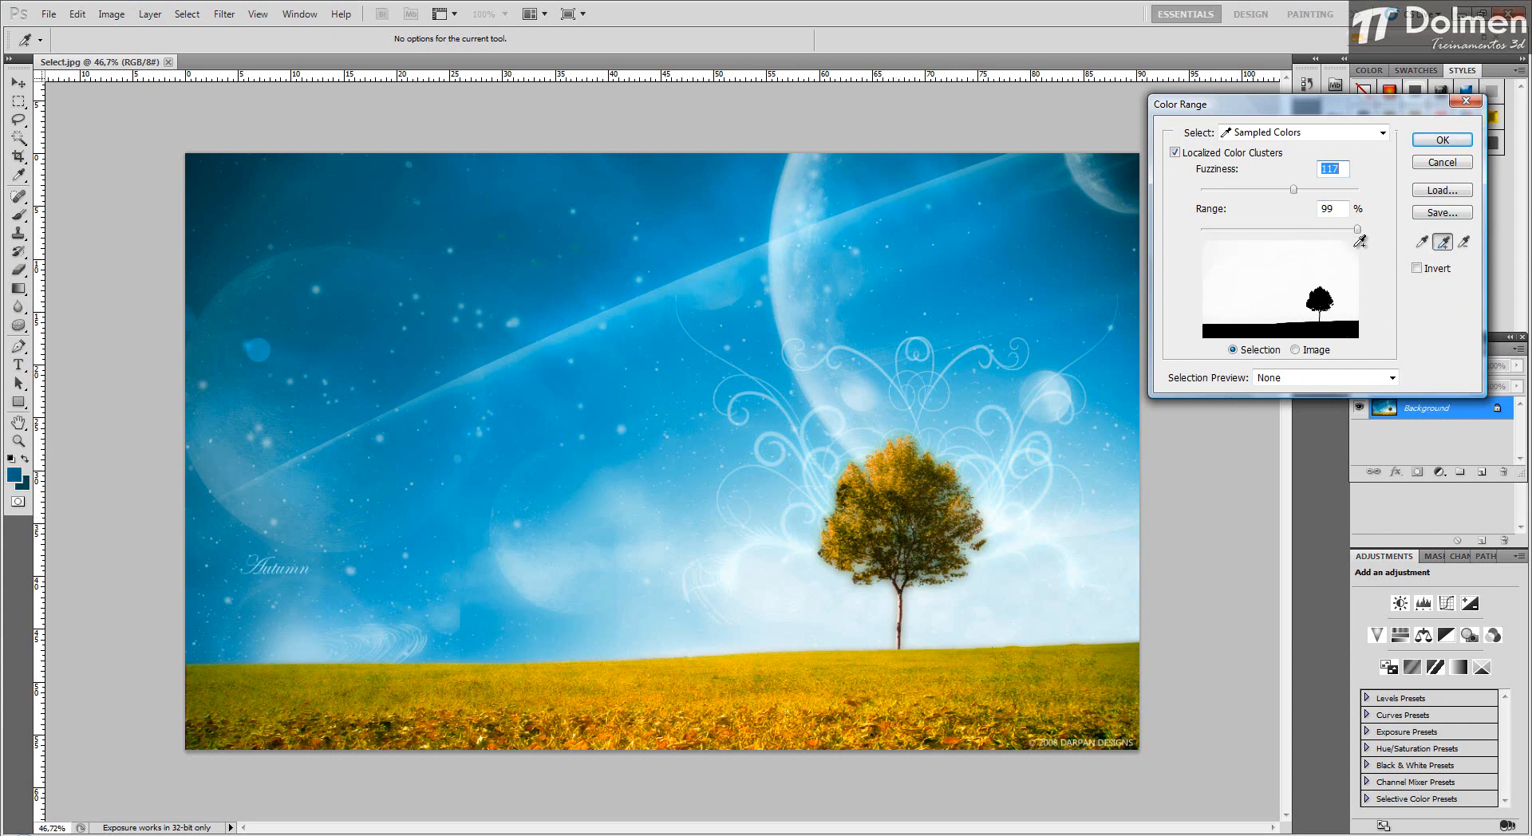
{"action": "left_click", "coordinate": [1356, 246]}
{"action": "left_click", "coordinate": [1356, 243]}
Set the Color Range Fuzziness to 200 and Range to 100%.
{"action": "mouse_move", "coordinate": [1294, 189]}
{"action": "left_mouse_down"}
{"action": "mouse_move", "coordinate": [1381, 193]}
{"action": "mouse_move", "coordinate": [1275, 201]}
{"action": "left_mouse_up"}
{"action": "left_click_drag", "start_coordinate": [1362, 235], "coordinate": [1362, 232]}
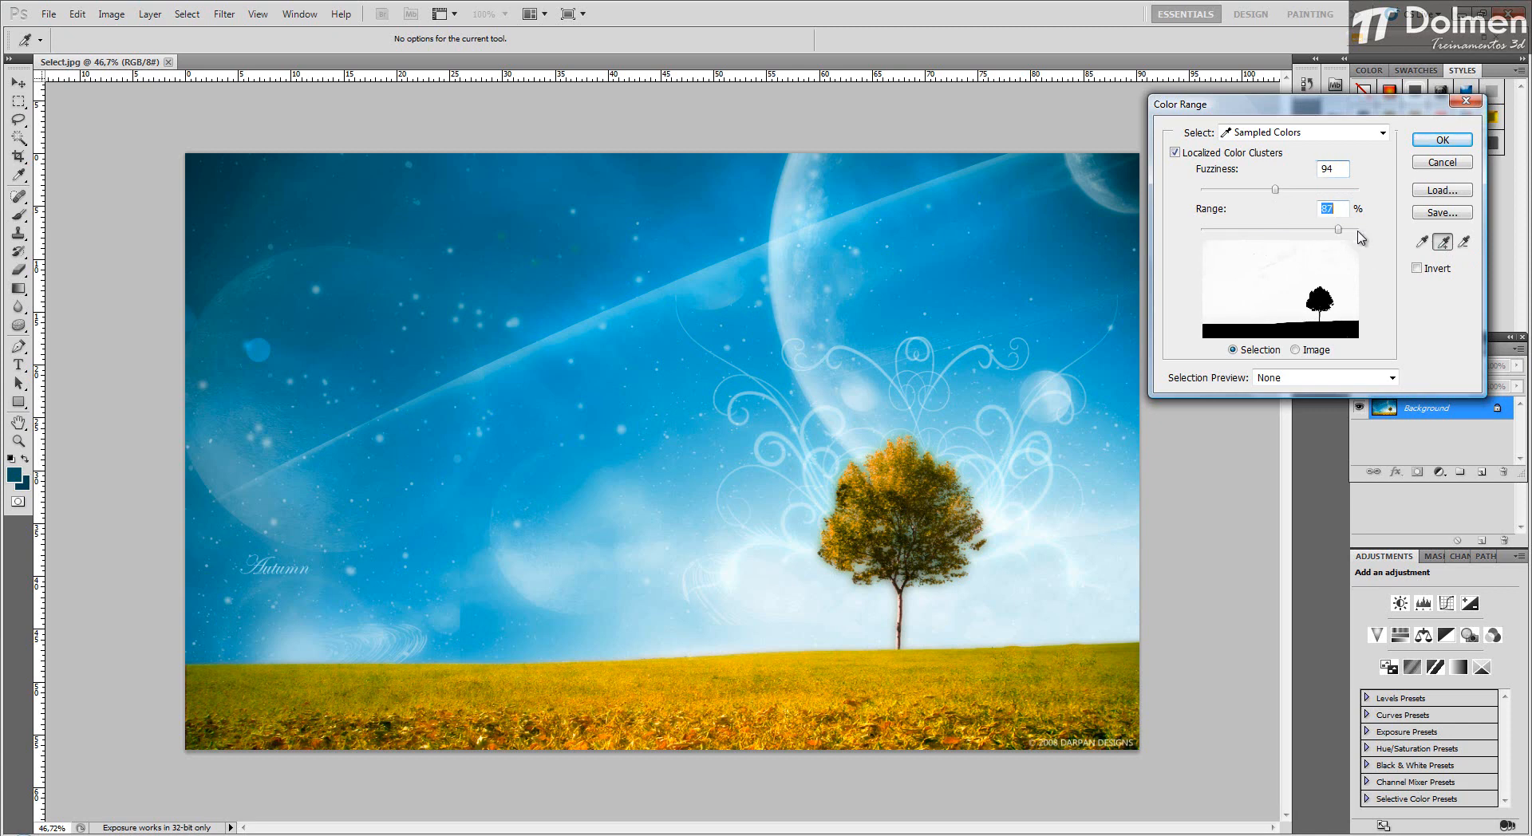
{"action": "left_click", "coordinate": [1422, 241]}
{"action": "left_click_drag", "start_coordinate": [1277, 192], "coordinate": [1361, 225]}
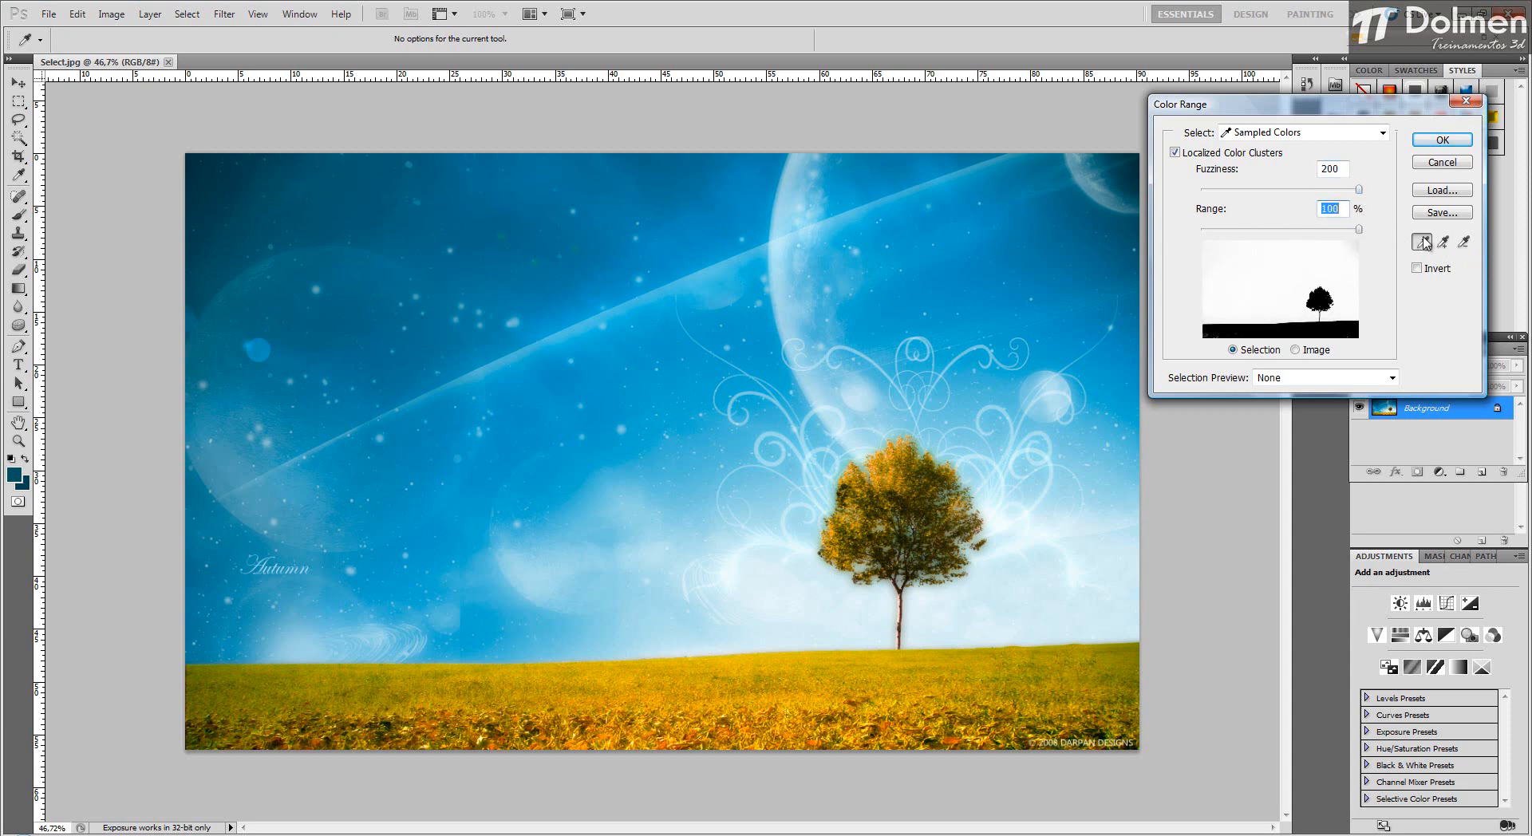
Subtract the grass tones from the Color Range sample, add the sky tones again and apply the selection.
{"action": "left_click", "coordinate": [1463, 242]}
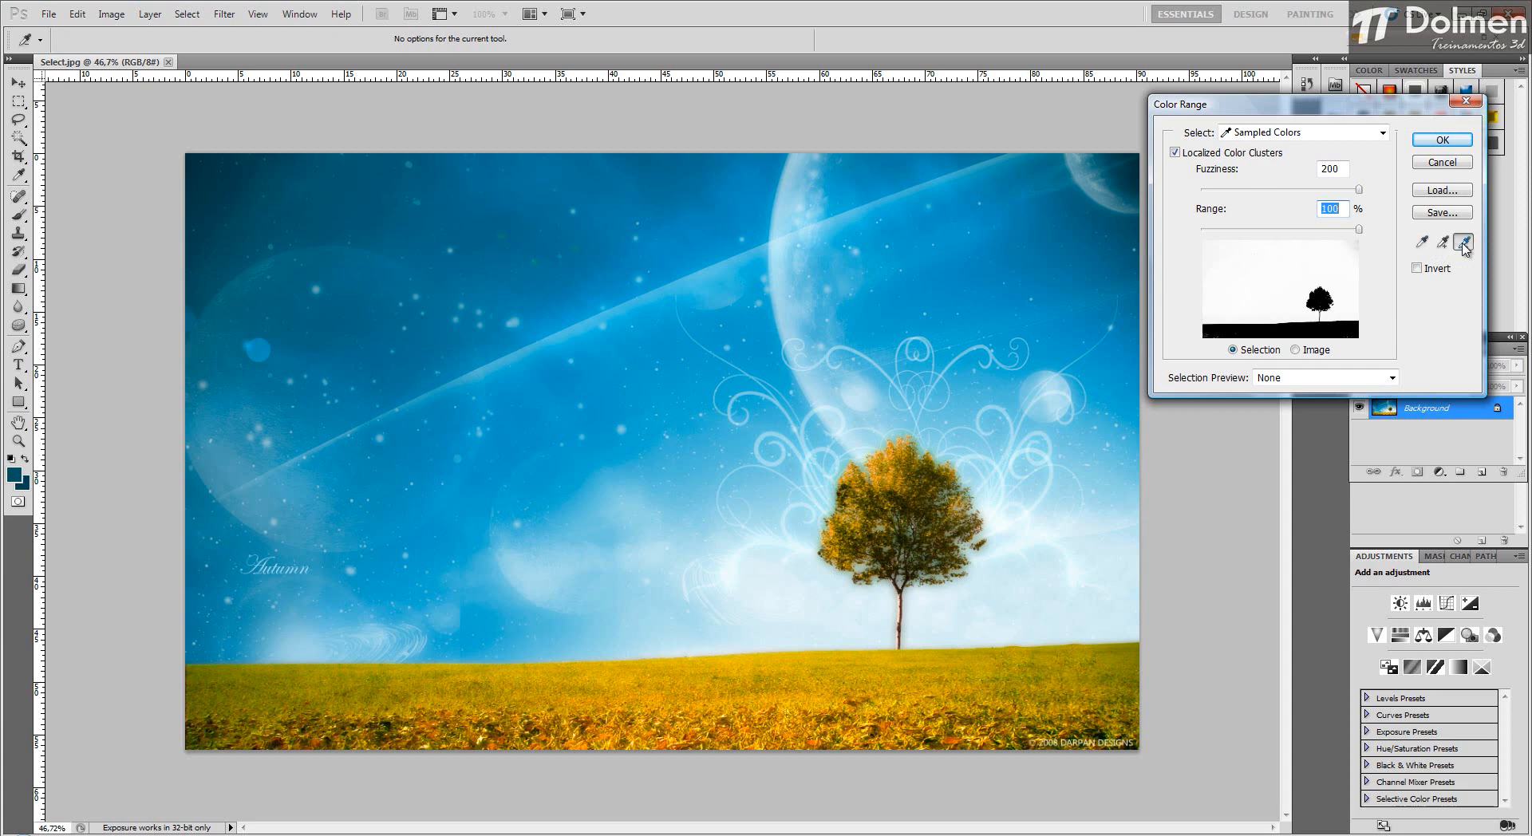
{"action": "left_click", "coordinate": [1217, 327]}
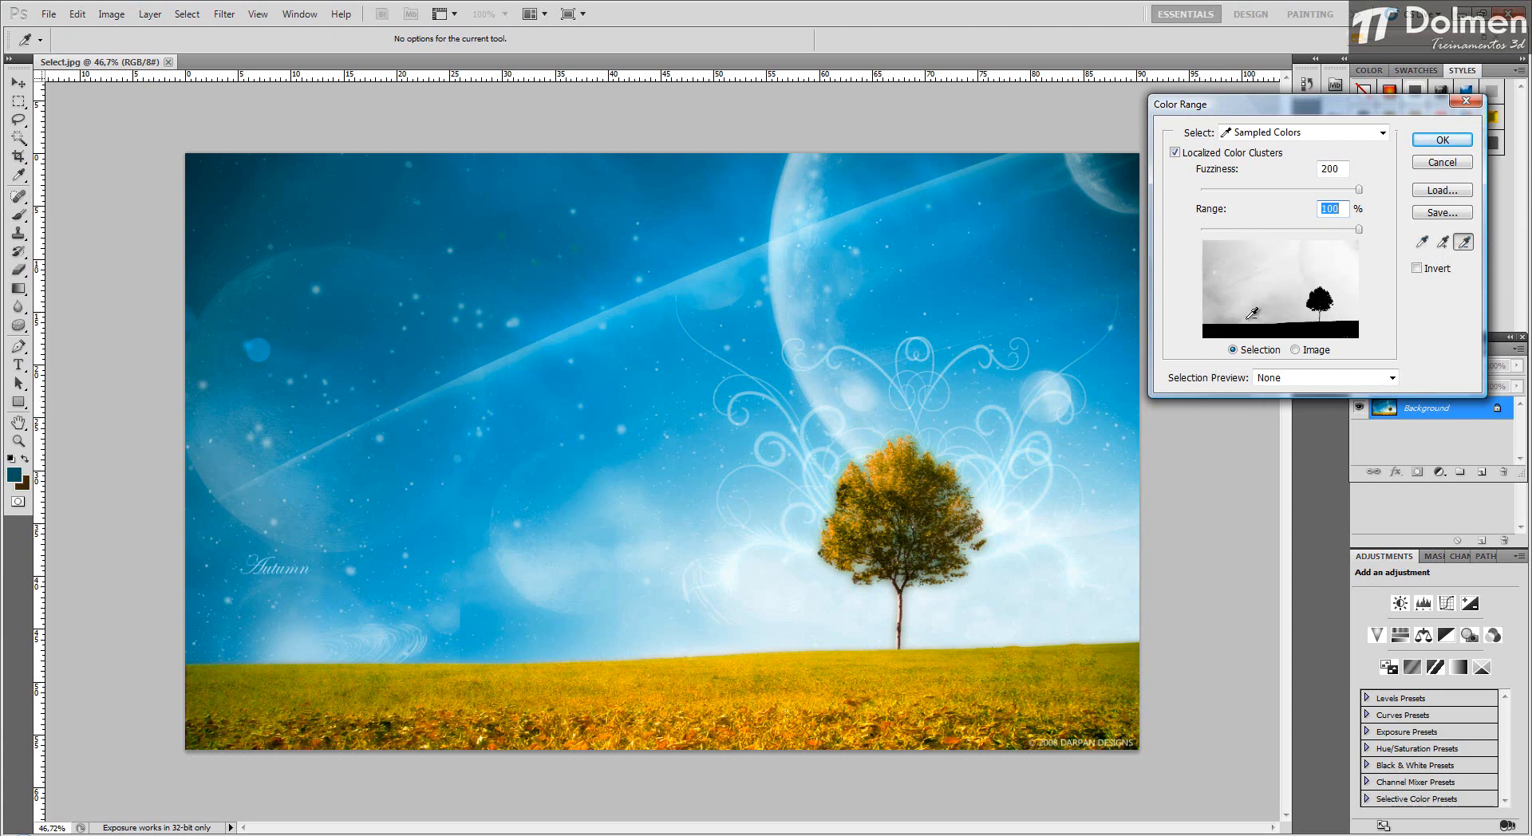
{"action": "left_click", "coordinate": [1443, 242]}
{"action": "left_click", "coordinate": [1242, 262]}
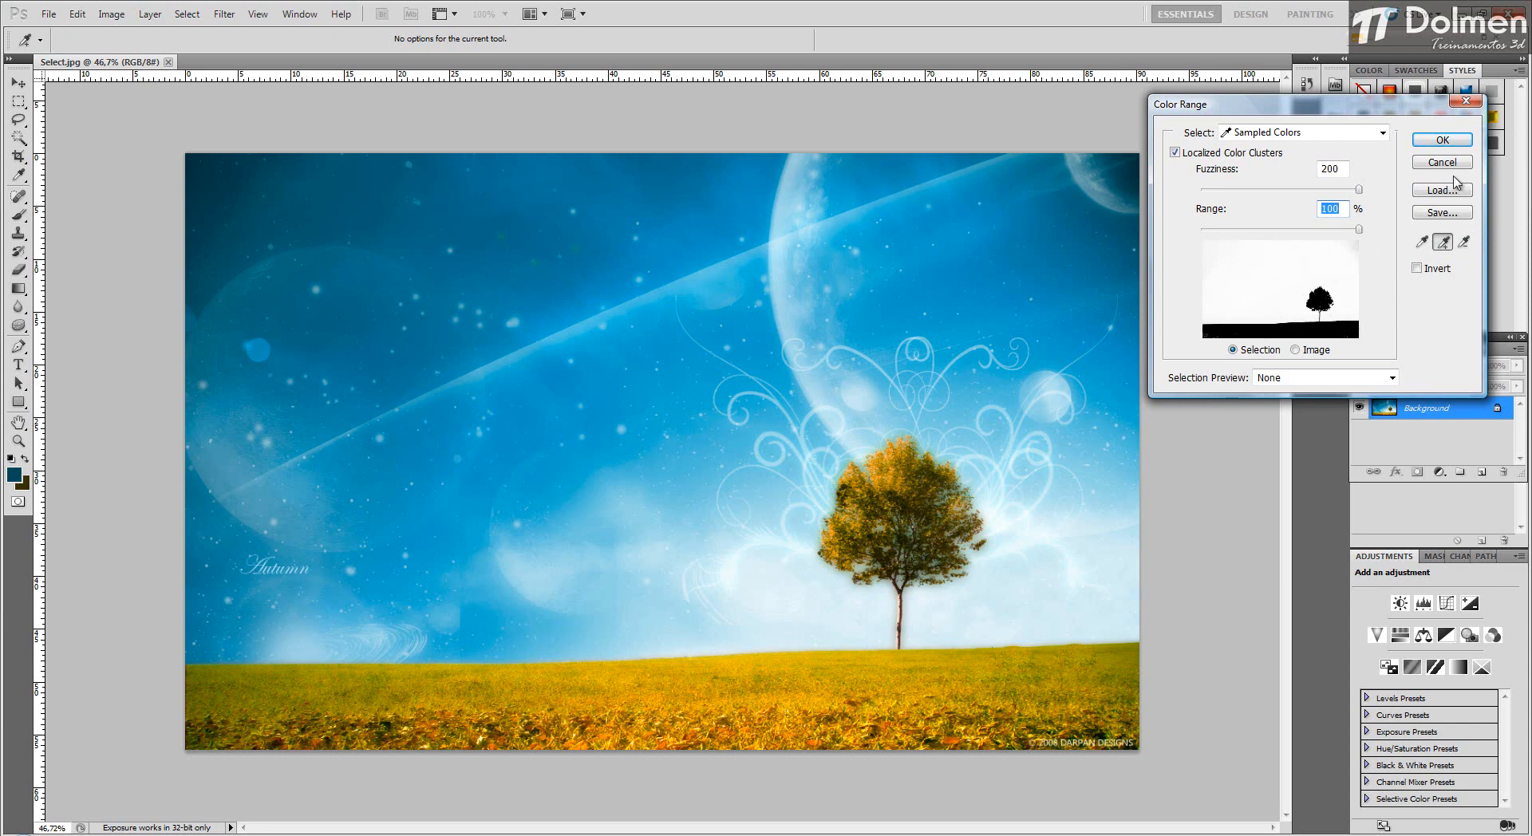
{"action": "left_click", "coordinate": [1442, 139]}
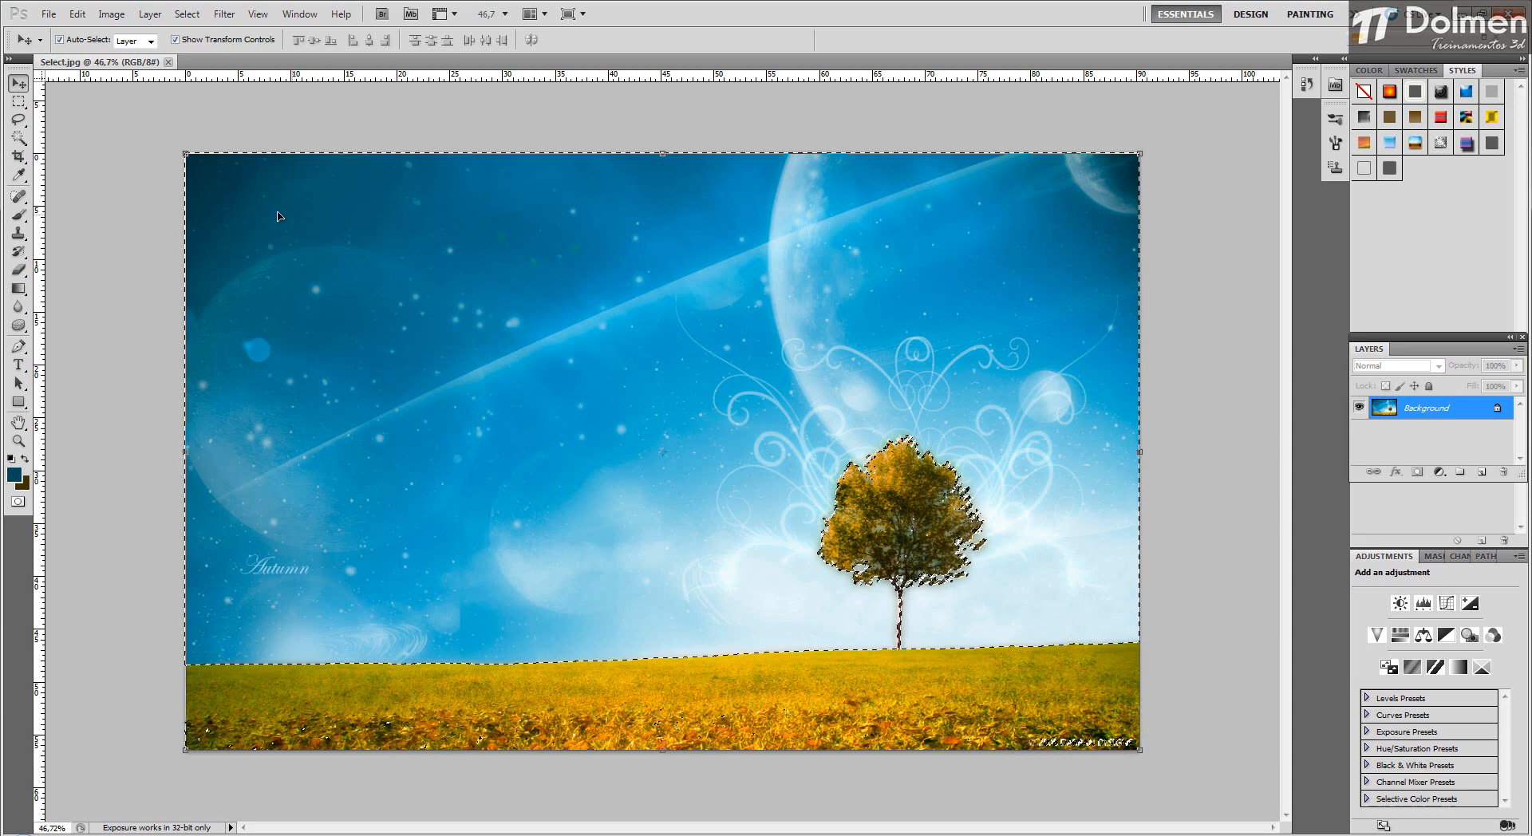
Remove the copyright text in the grass from the selection by subtracting a rectangular marquee around it.
{"action": "left_click", "coordinate": [19, 102]}
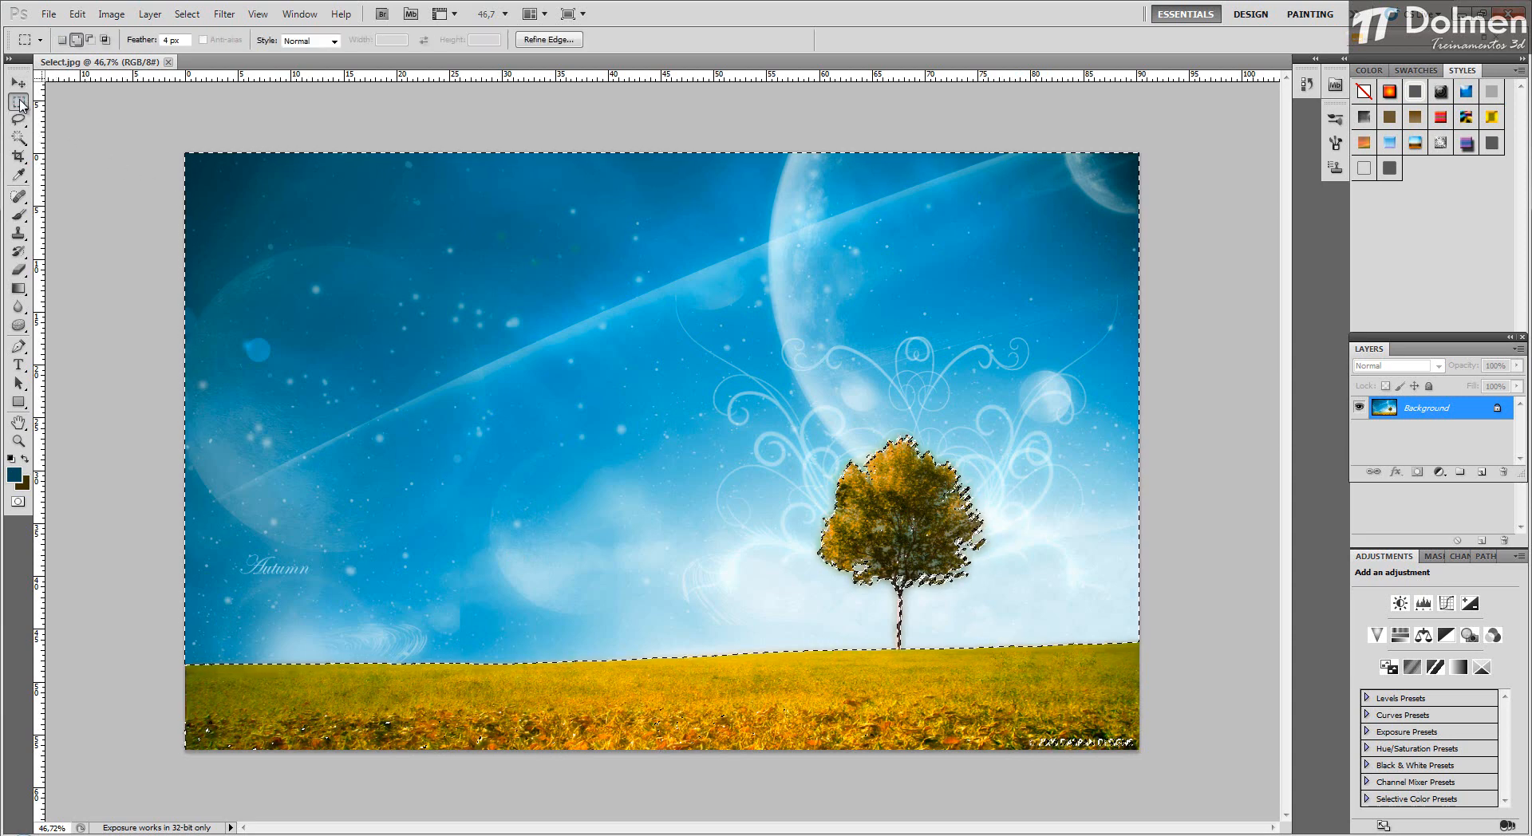
{"action": "left_click", "coordinate": [90, 40]}
{"action": "left_click_drag", "start_coordinate": [479, 791], "coordinate": [832, 832]}
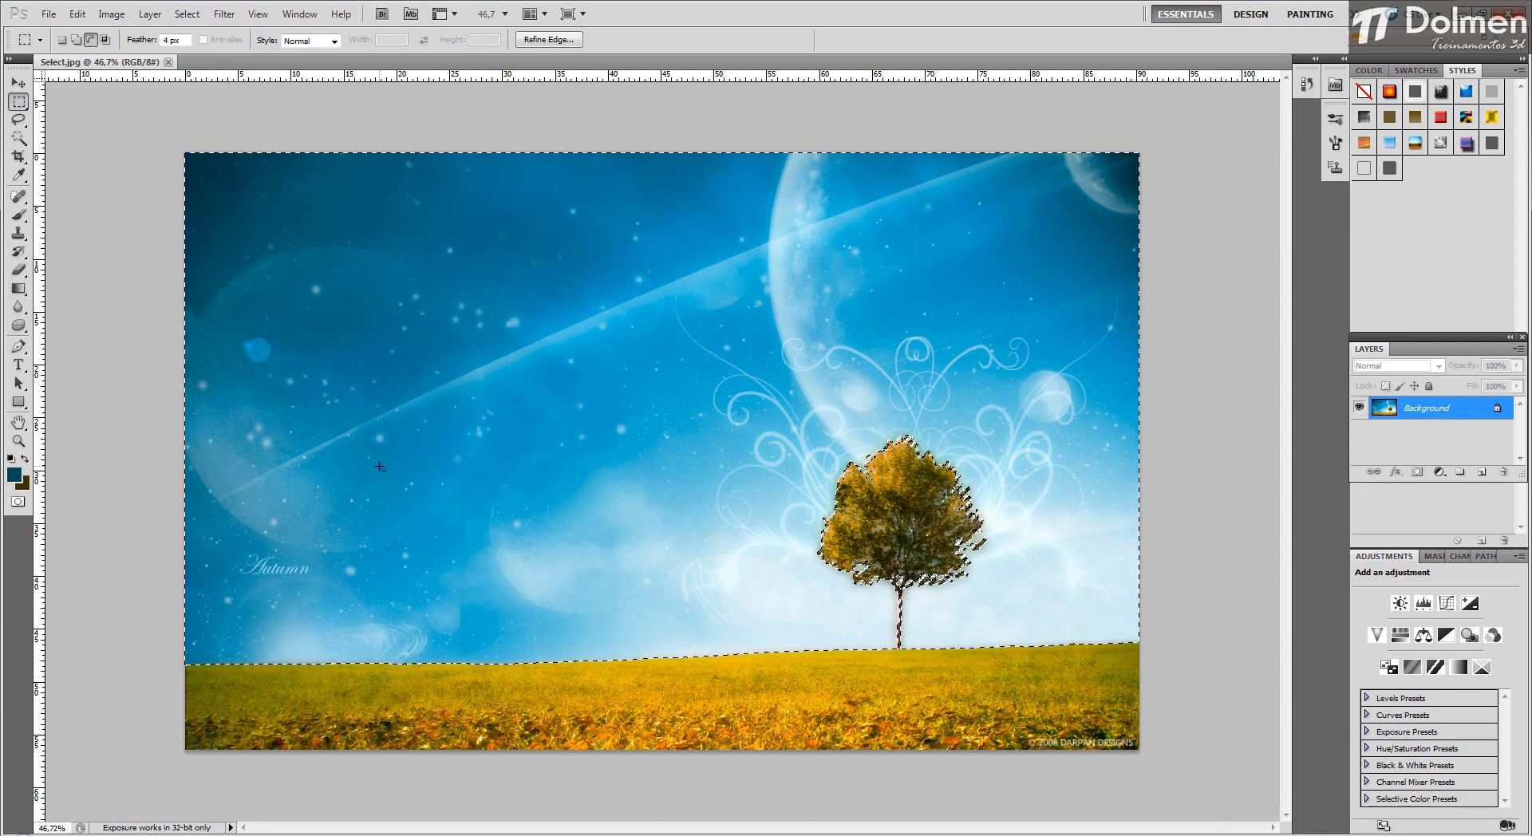
Try moving the selected sky slightly up and to the right, and undo the move.
{"action": "left_click", "coordinate": [20, 83]}
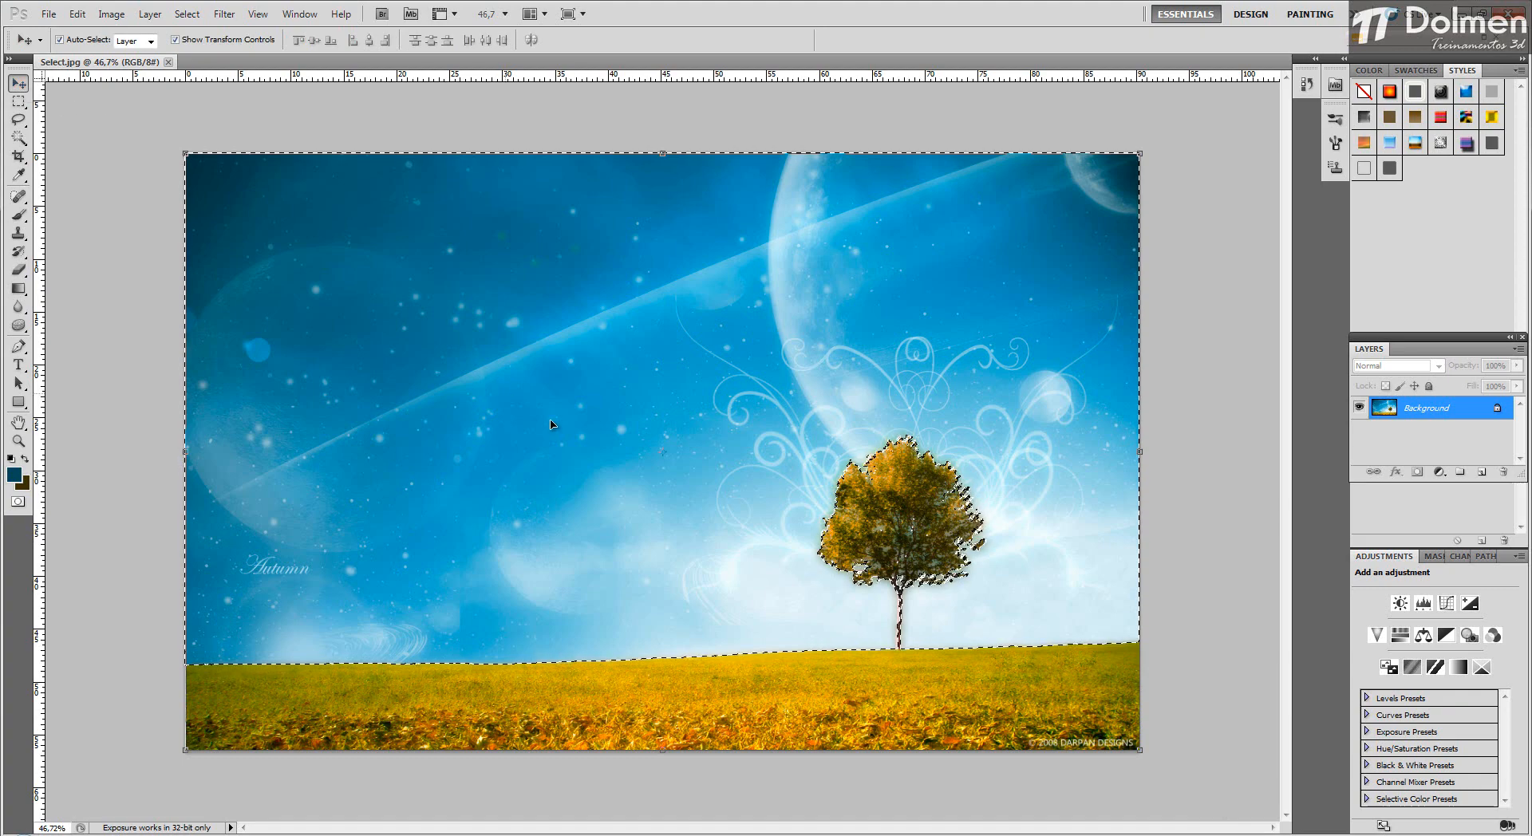
{"action": "left_click_drag", "start_coordinate": [553, 424], "coordinate": [614, 422]}
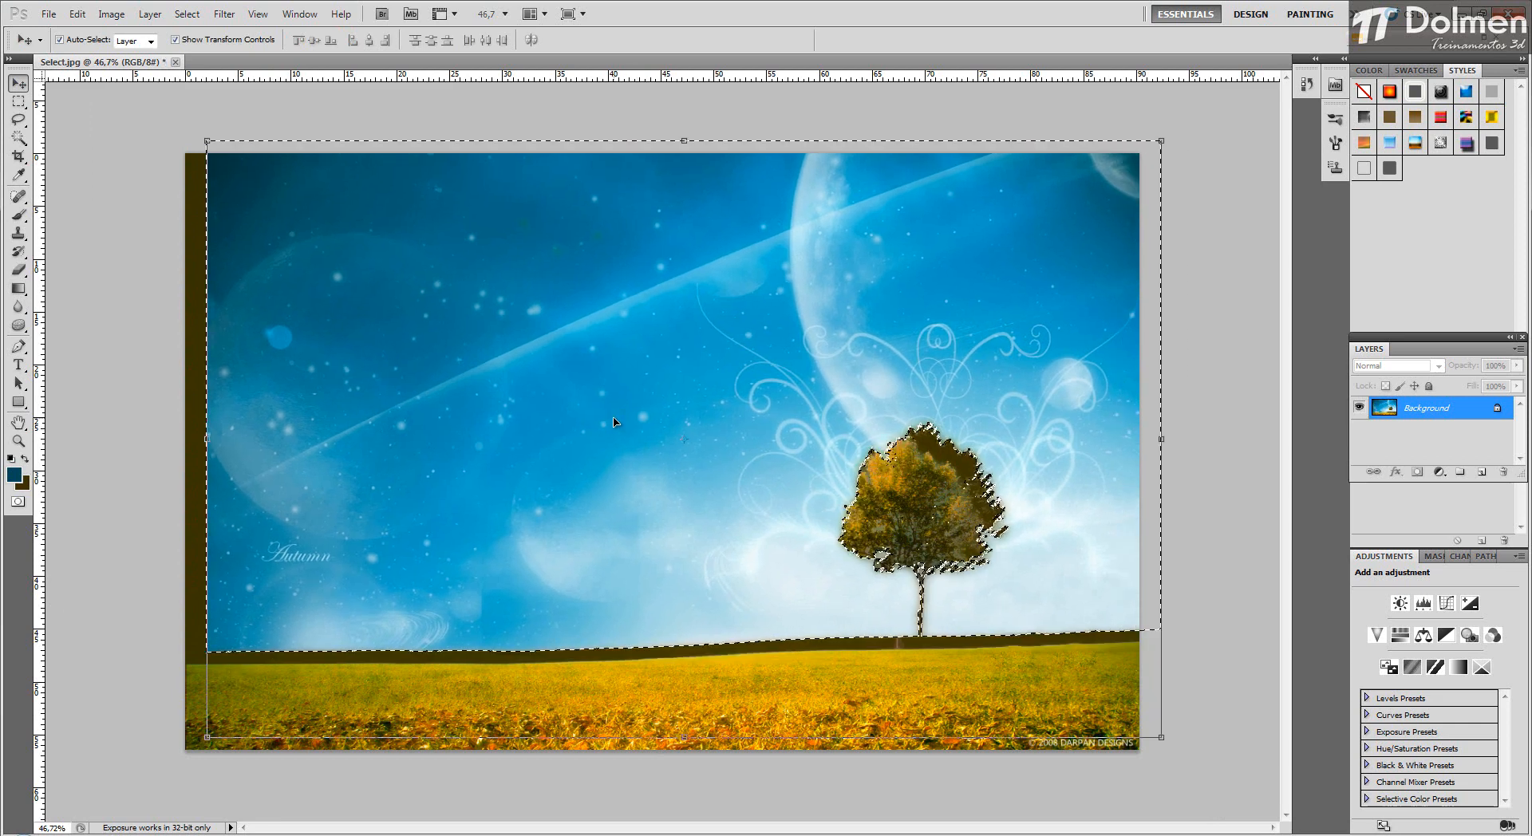
{"action": "key", "text": "ctrl+z"}
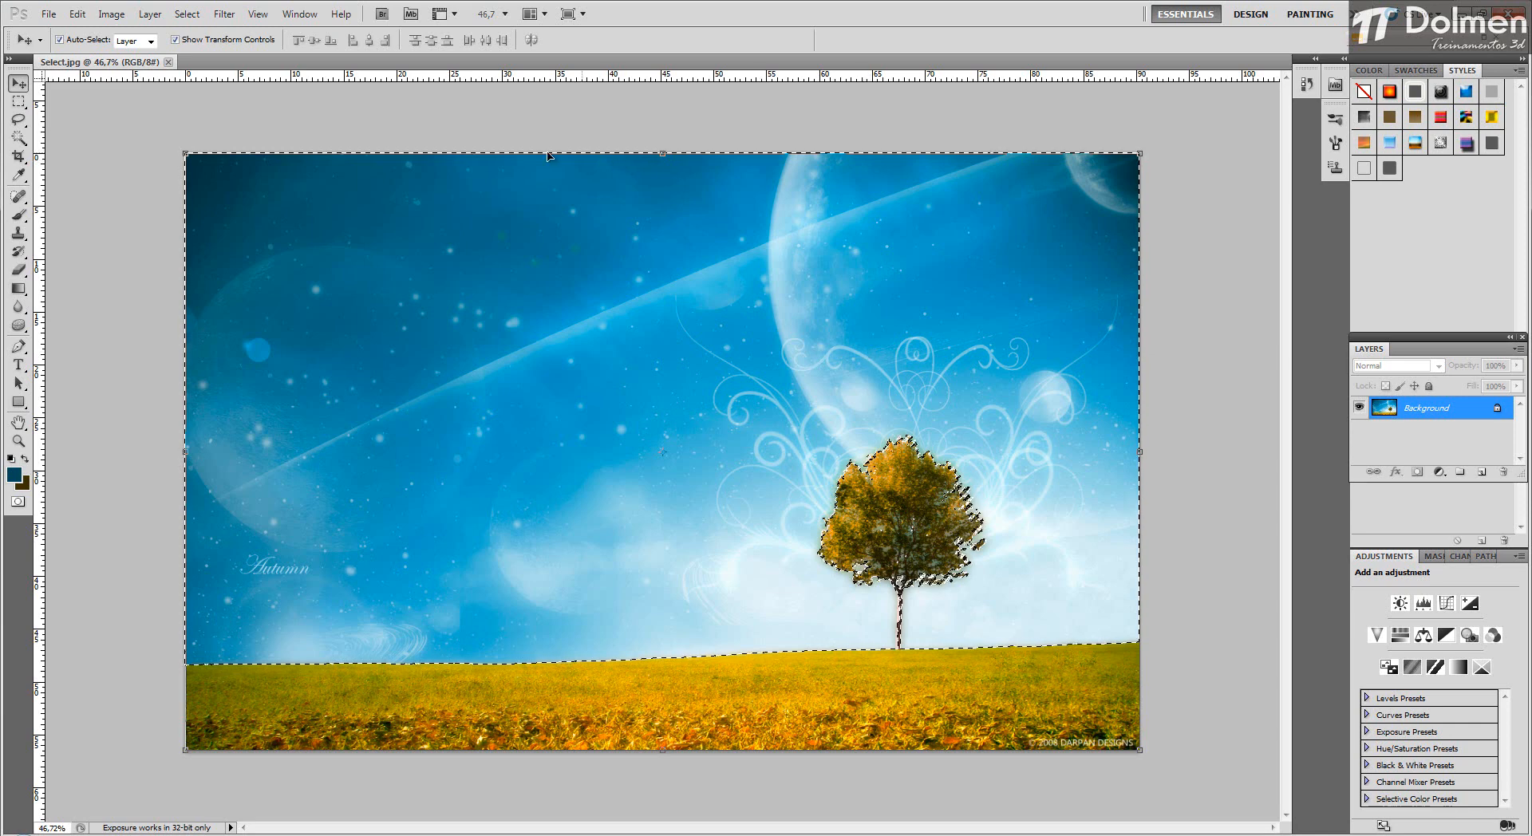
{"action": "left_click", "coordinate": [18, 137]}
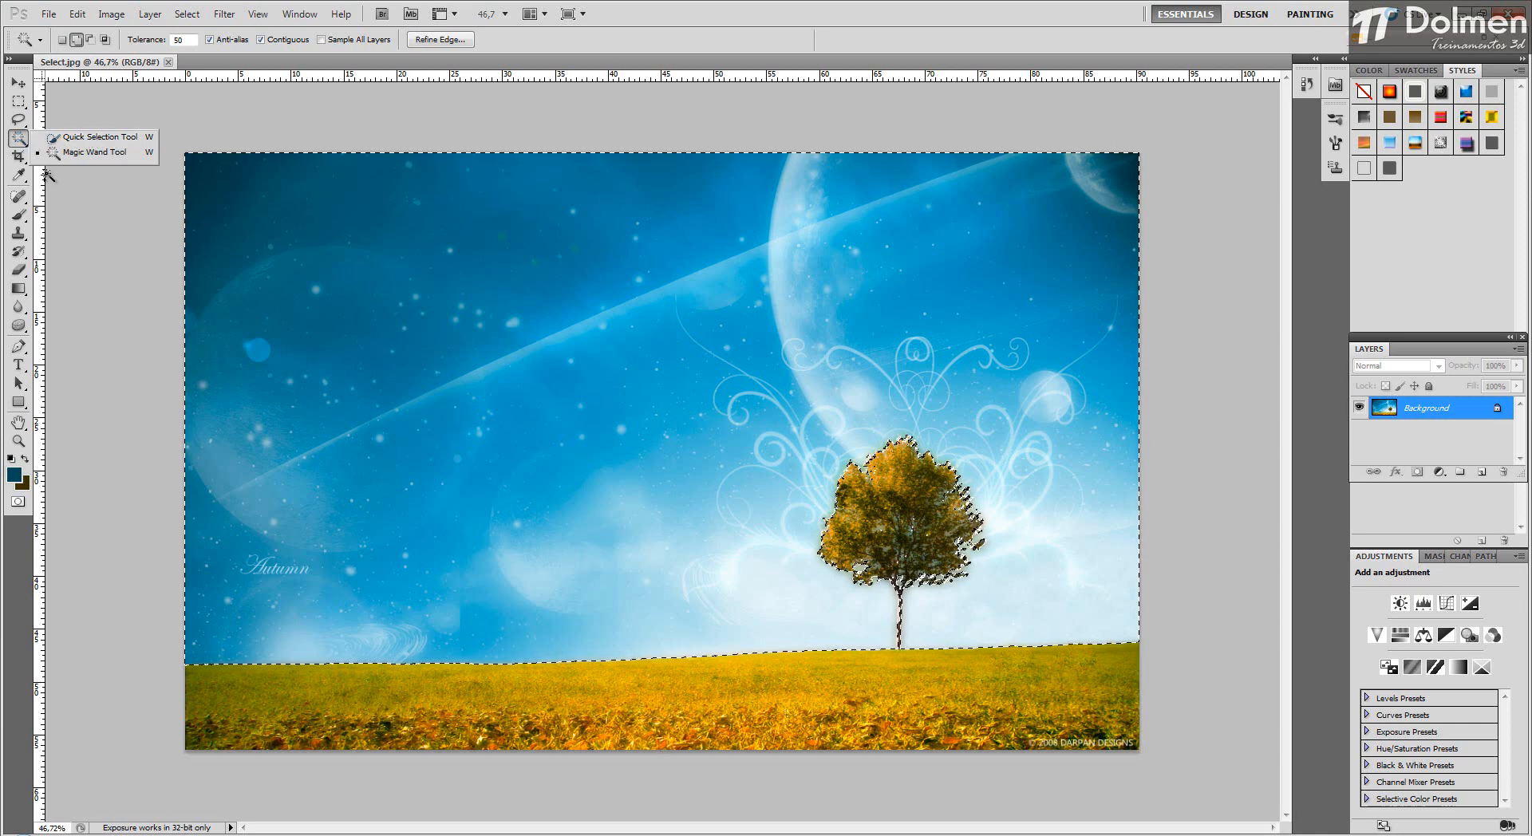
{"action": "key", "text": "v"}
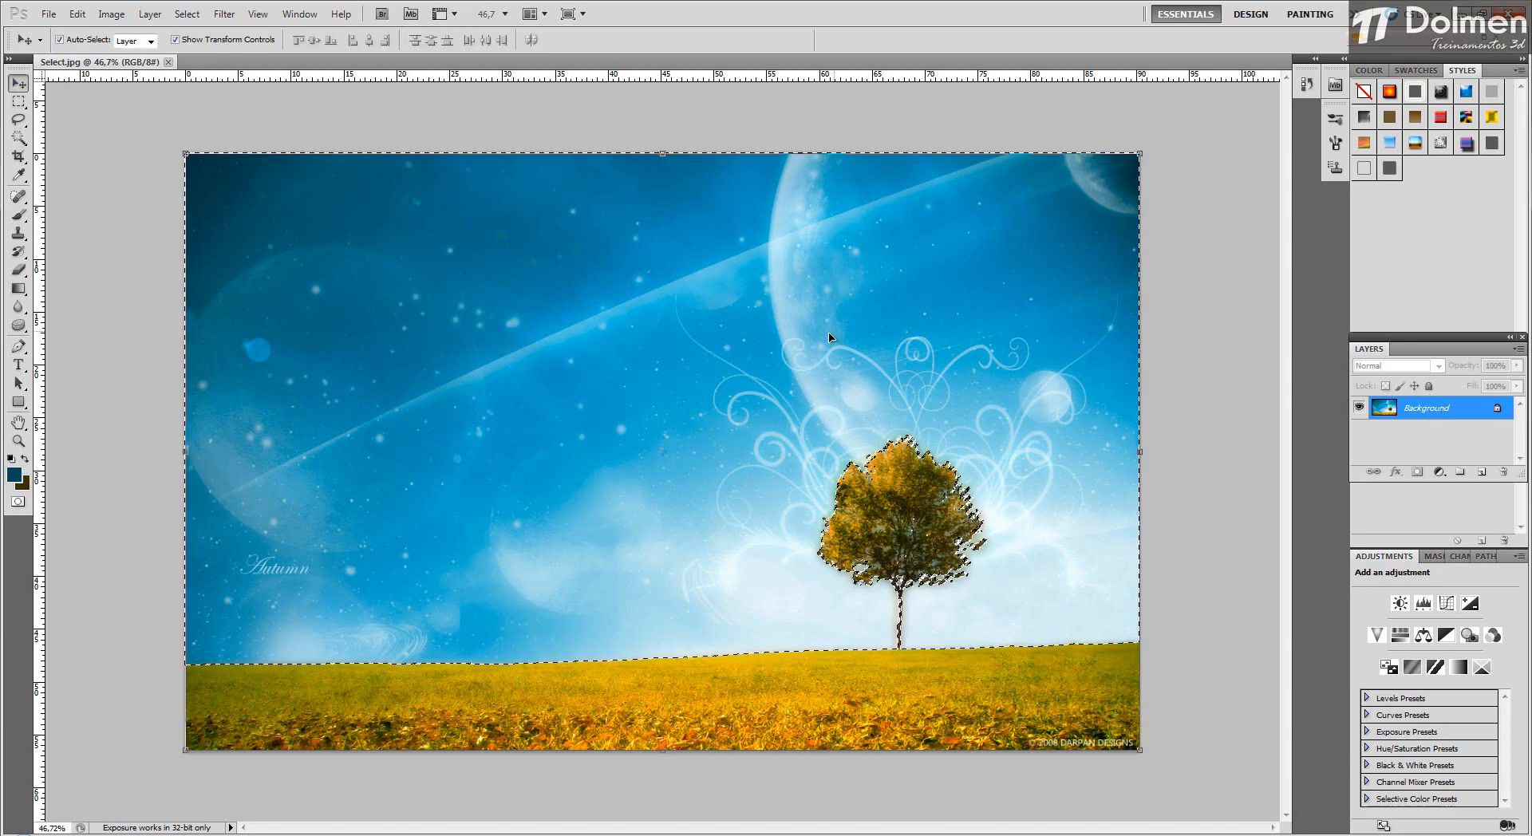
Deselect the sky and reset the foreground and background colors to the default black and white.
{"action": "key", "text": "ctrl+d"}
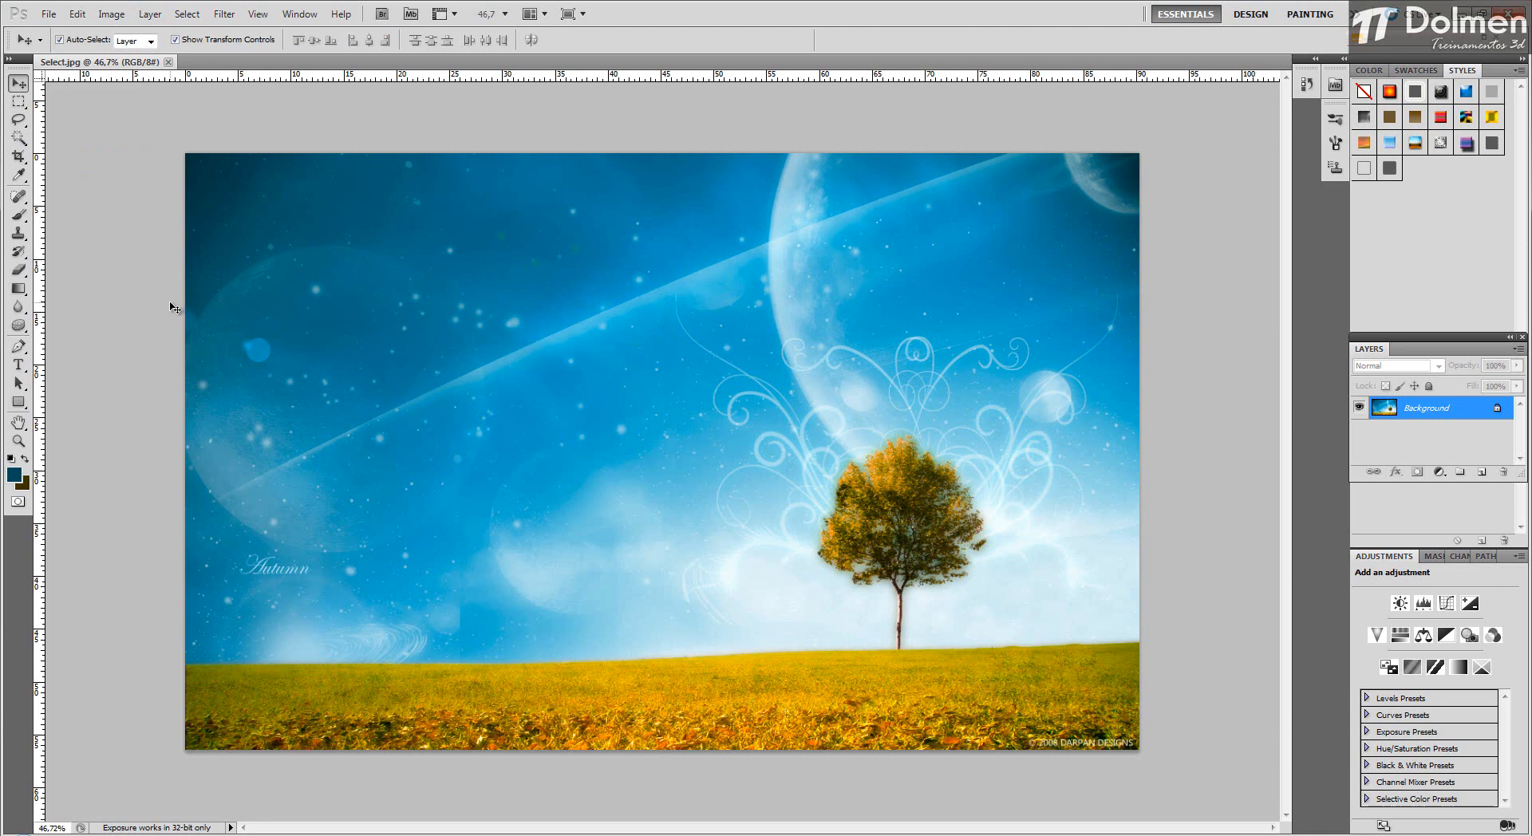
{"action": "left_click", "coordinate": [8, 460]}
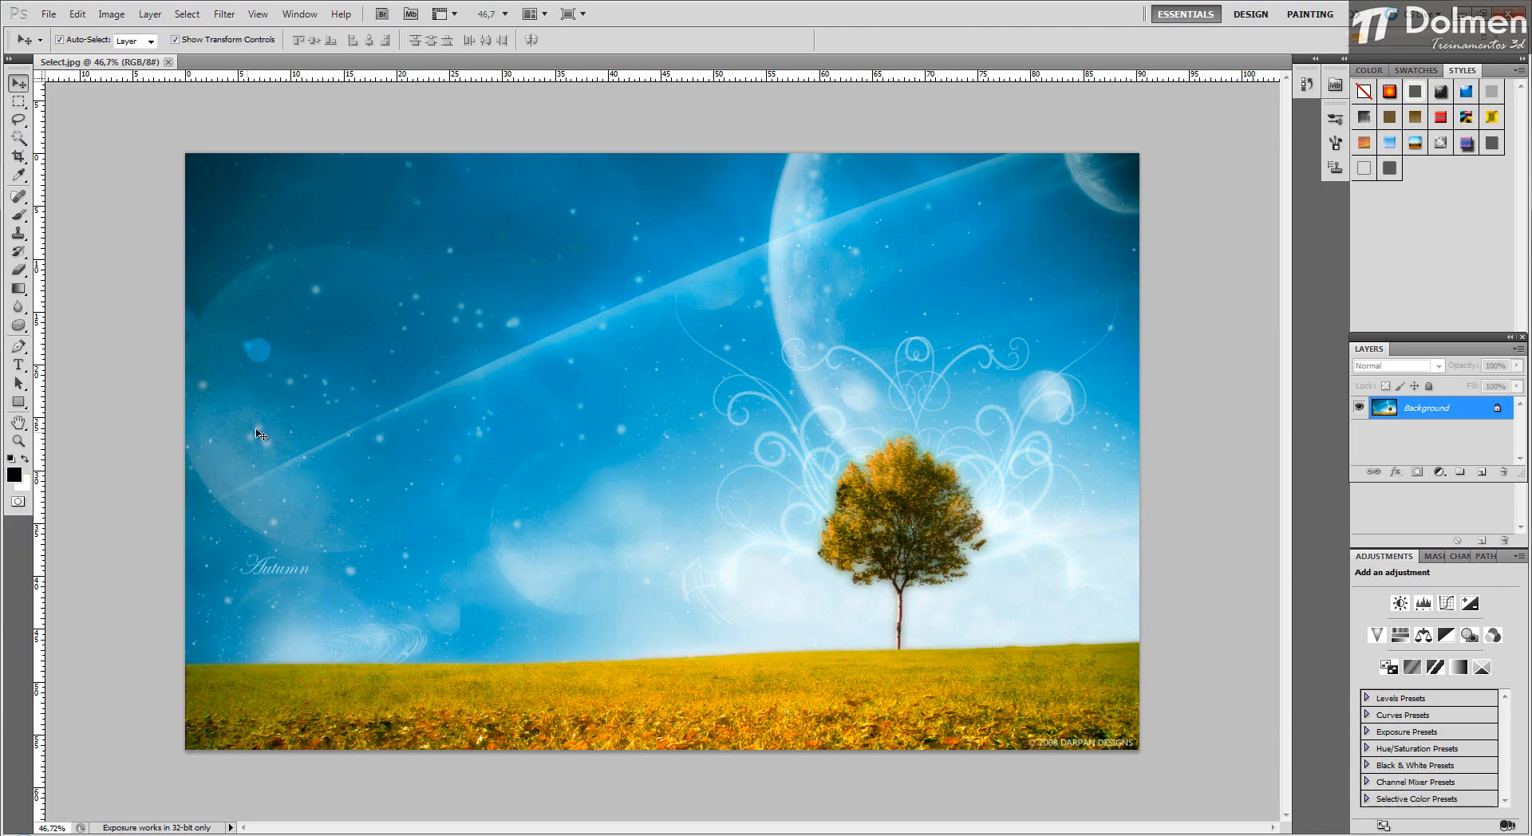
Try covering the whole image with a Quick Mask by filling it with black using the Paint Bucket.
{"action": "left_click", "coordinate": [18, 503]}
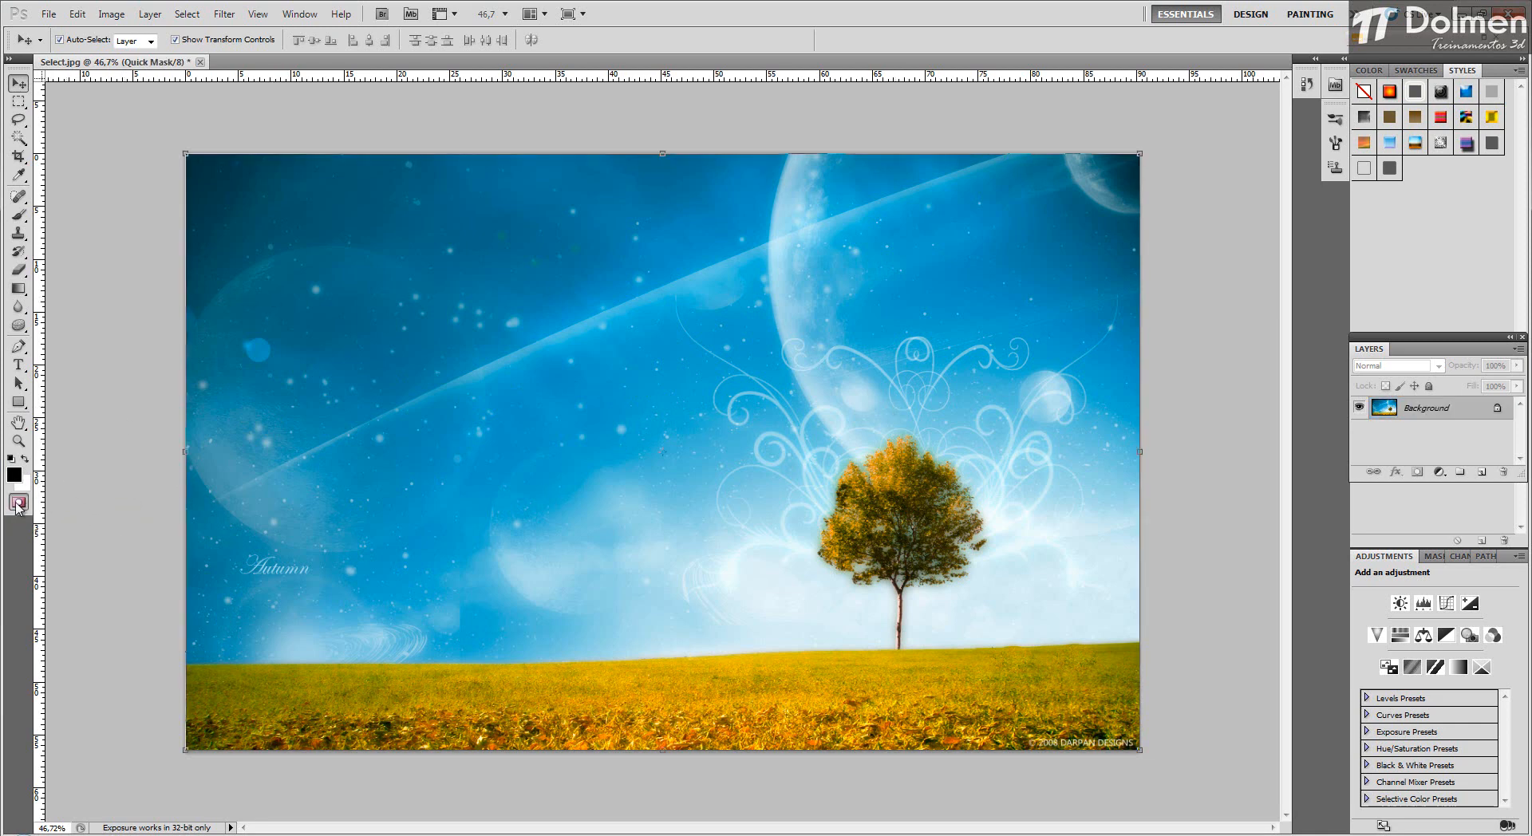
{"action": "left_click", "coordinate": [18, 288]}
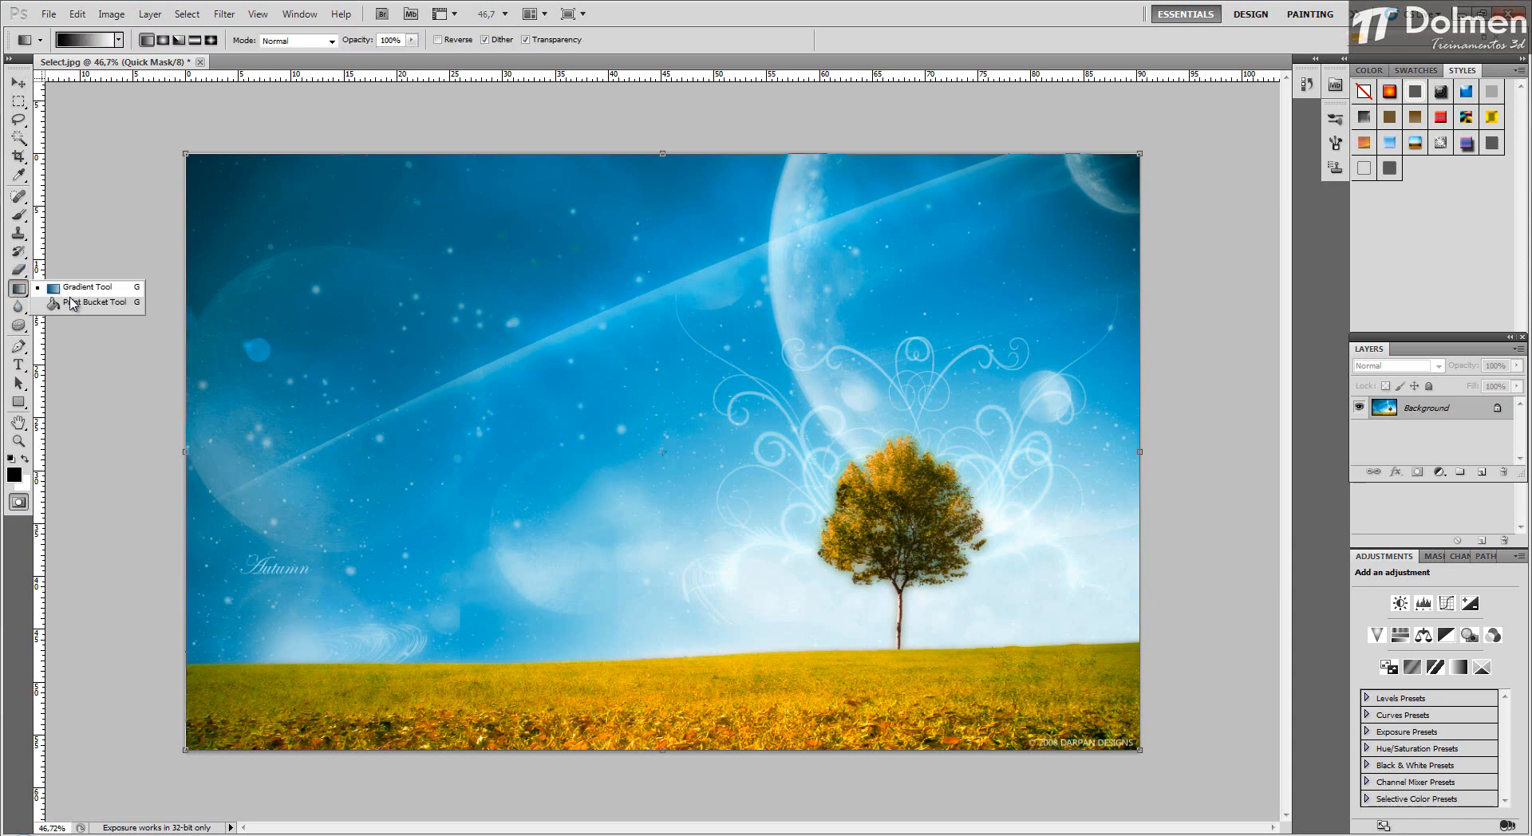
{"action": "left_click", "coordinate": [77, 307]}
{"action": "left_click", "coordinate": [313, 304]}
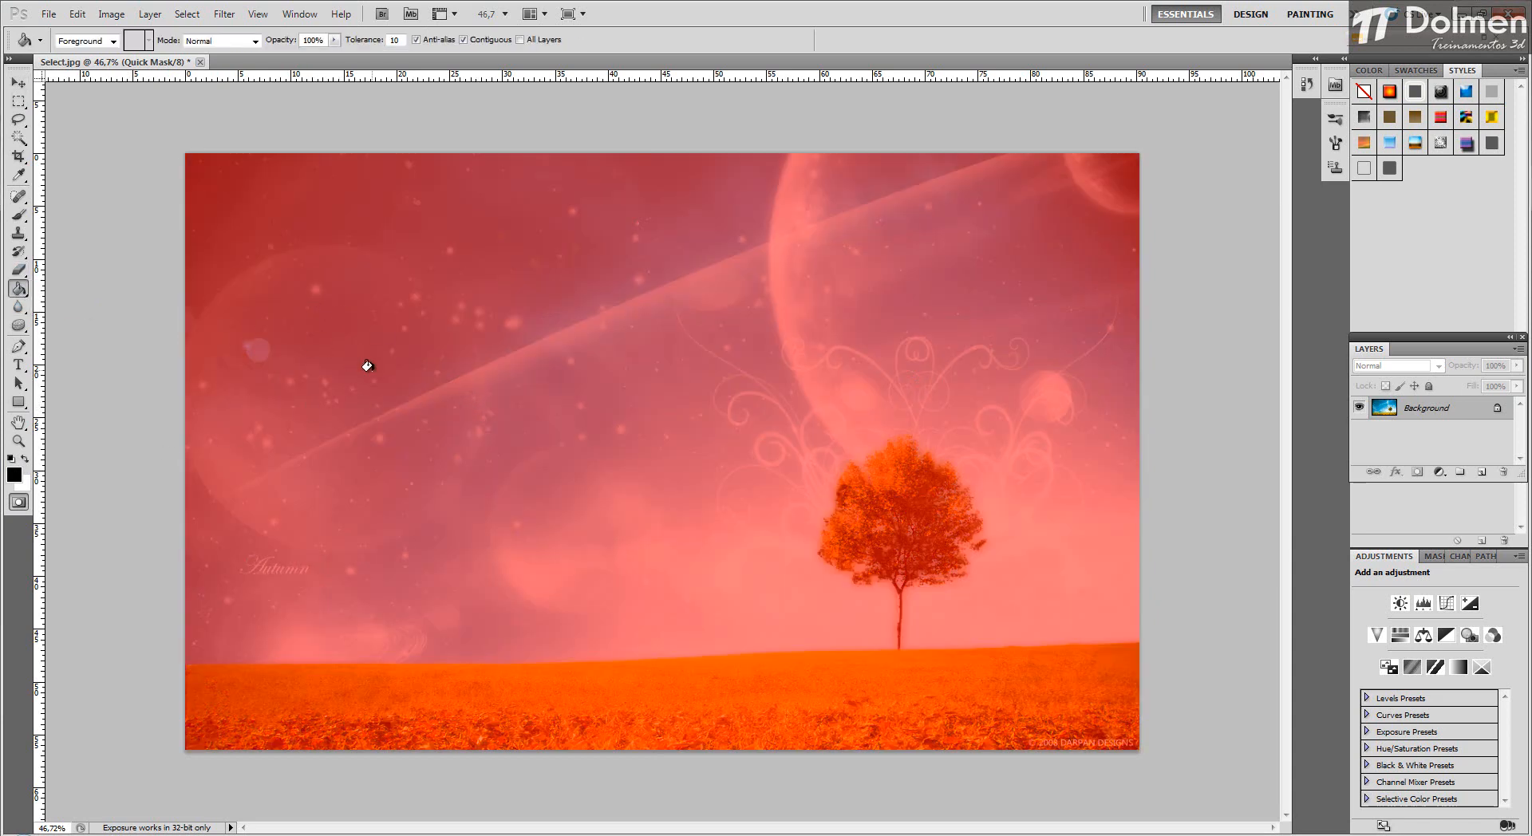
Set the Paint Bucket tolerance to 2 and leave Quick Mask mode.
{"action": "left_click", "coordinate": [399, 40]}
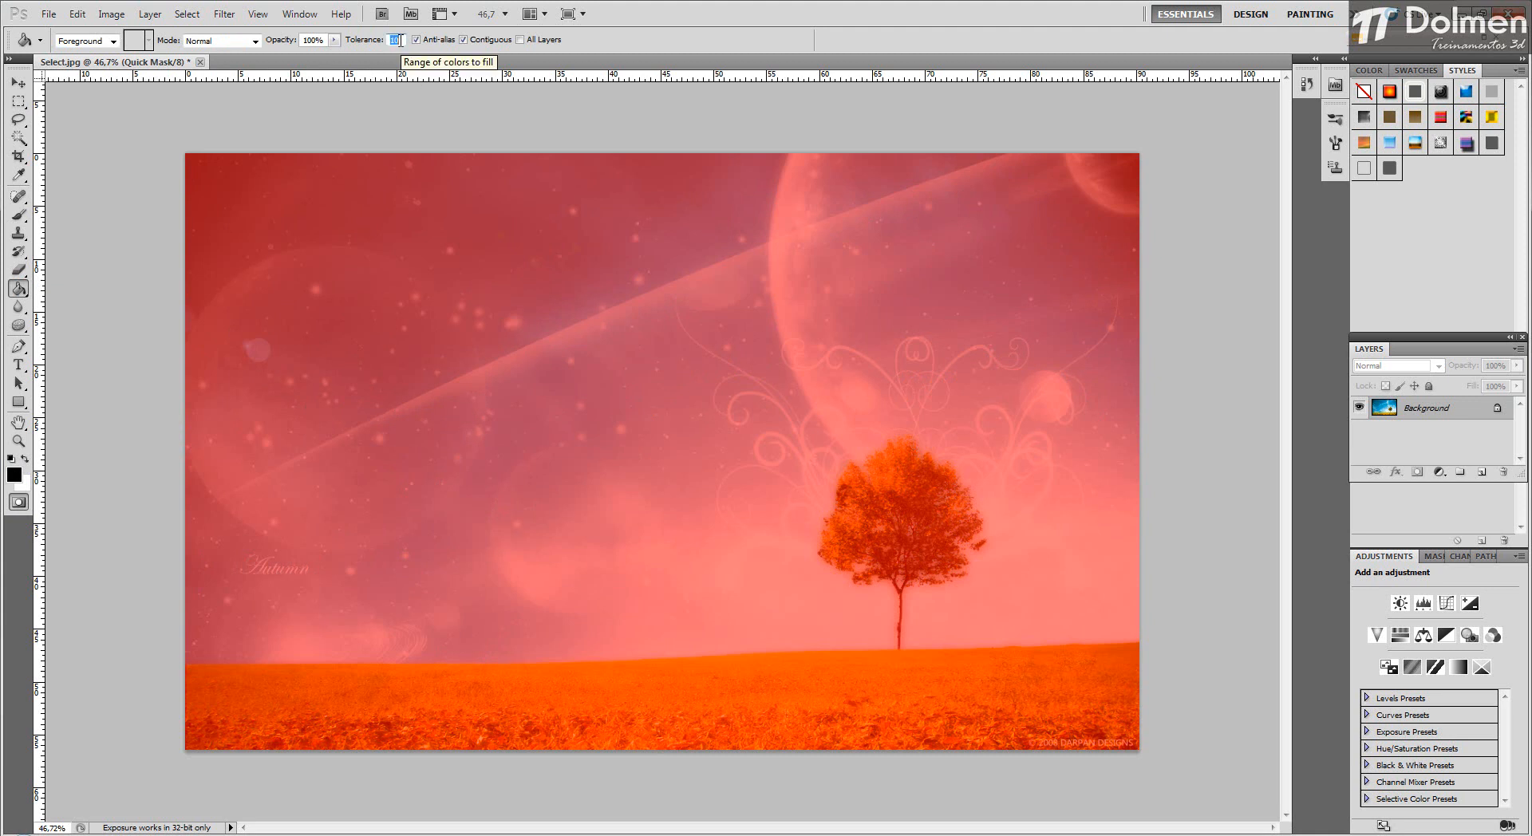
{"action": "type", "text": "2"}
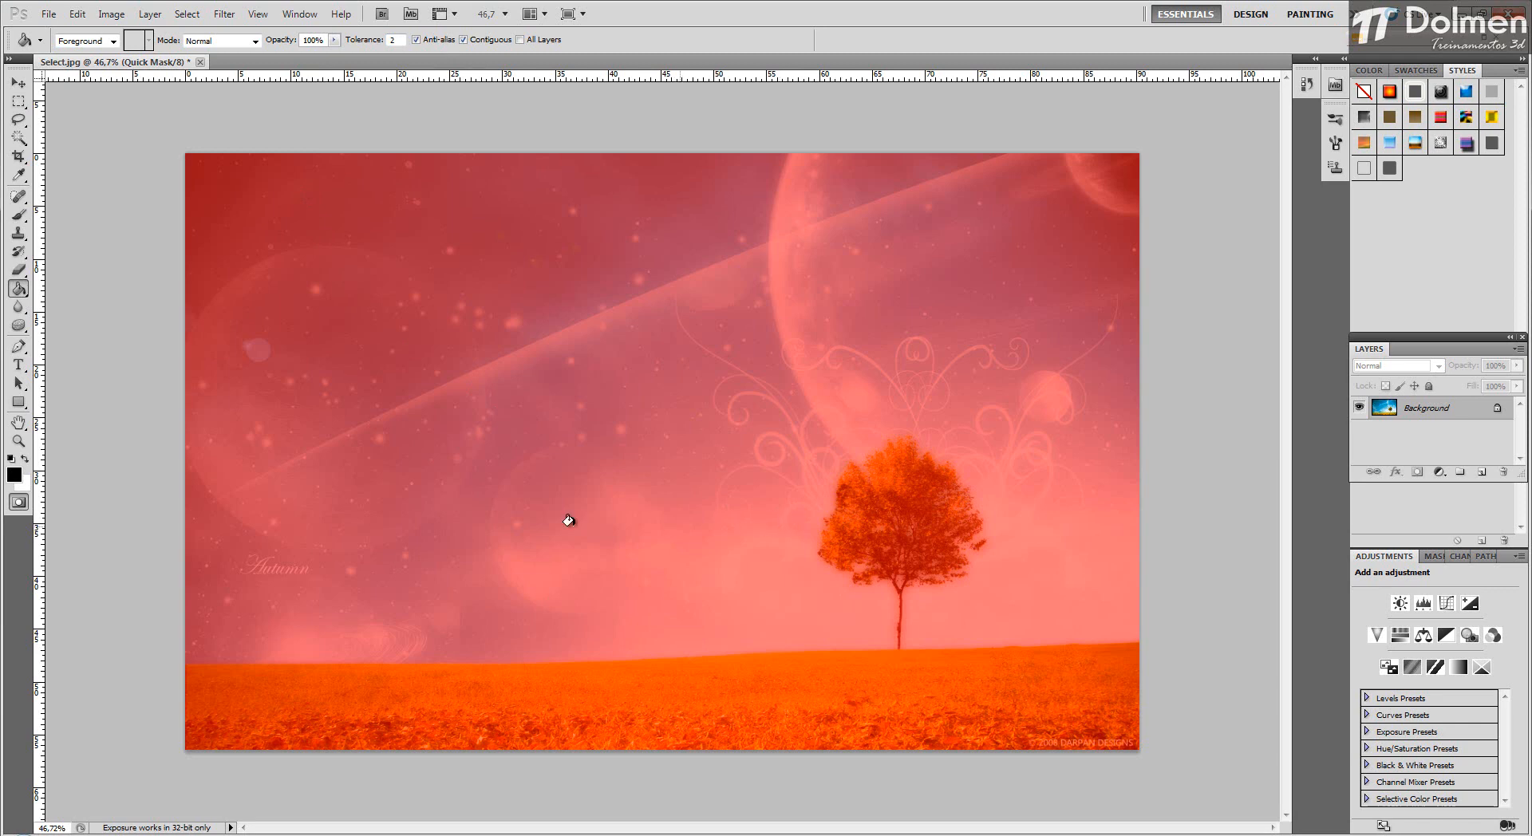
{"action": "left_click", "coordinate": [17, 503]}
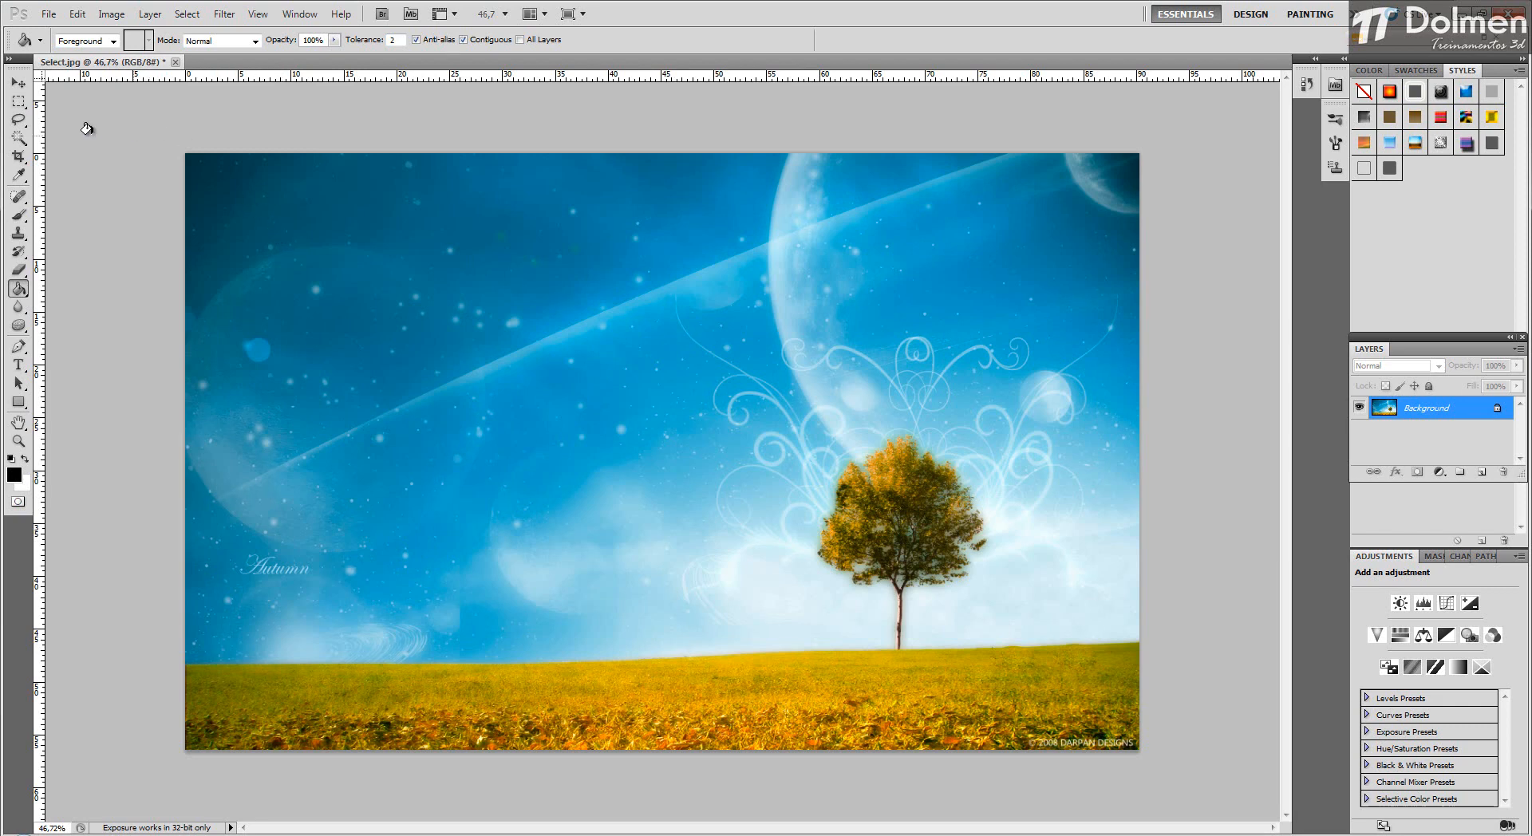
{"action": "left_click", "coordinate": [17, 82]}
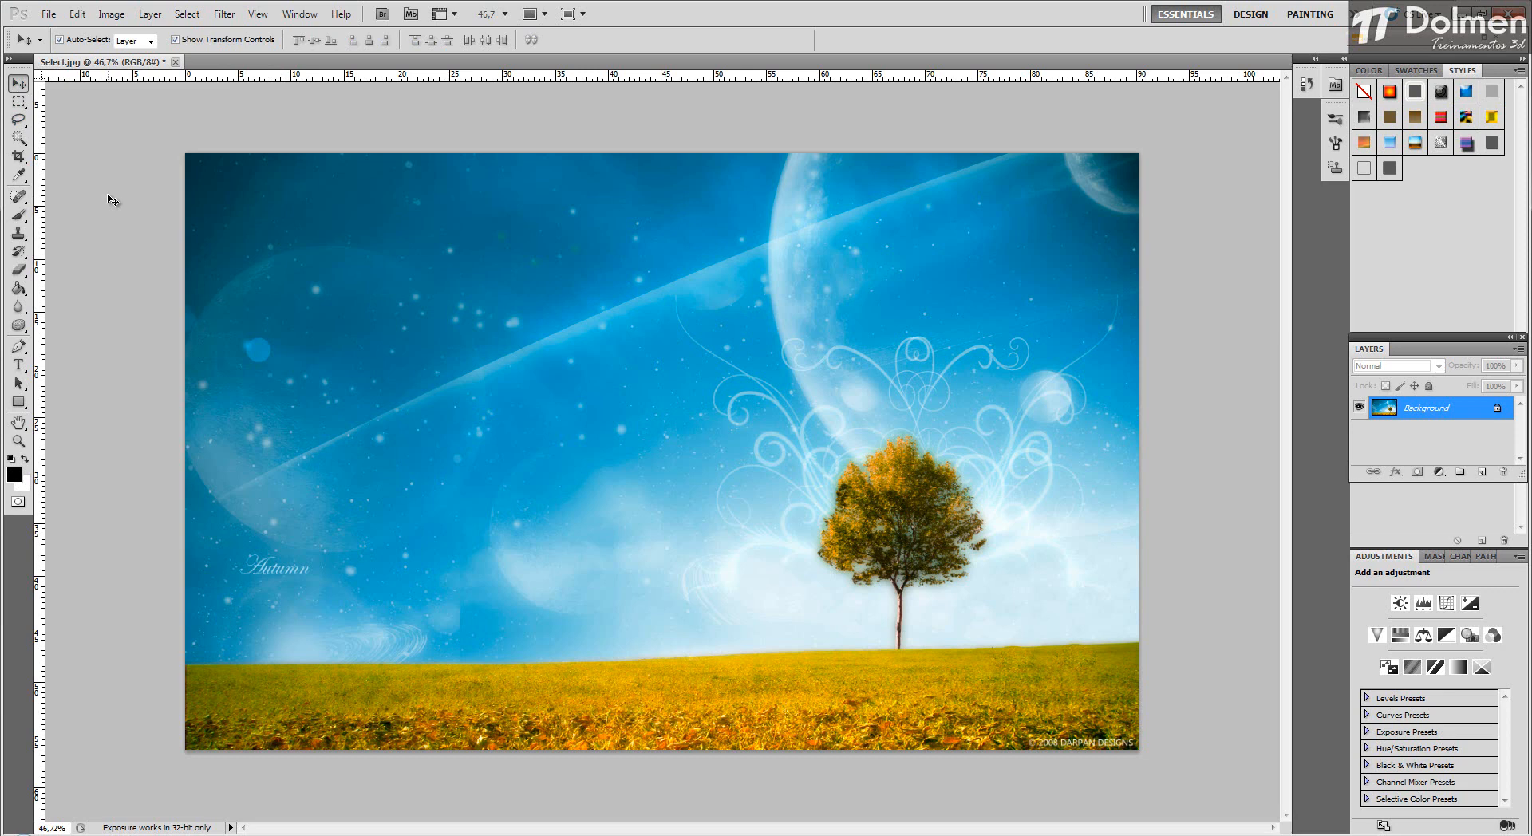
{"action": "left_click", "coordinate": [19, 501]}
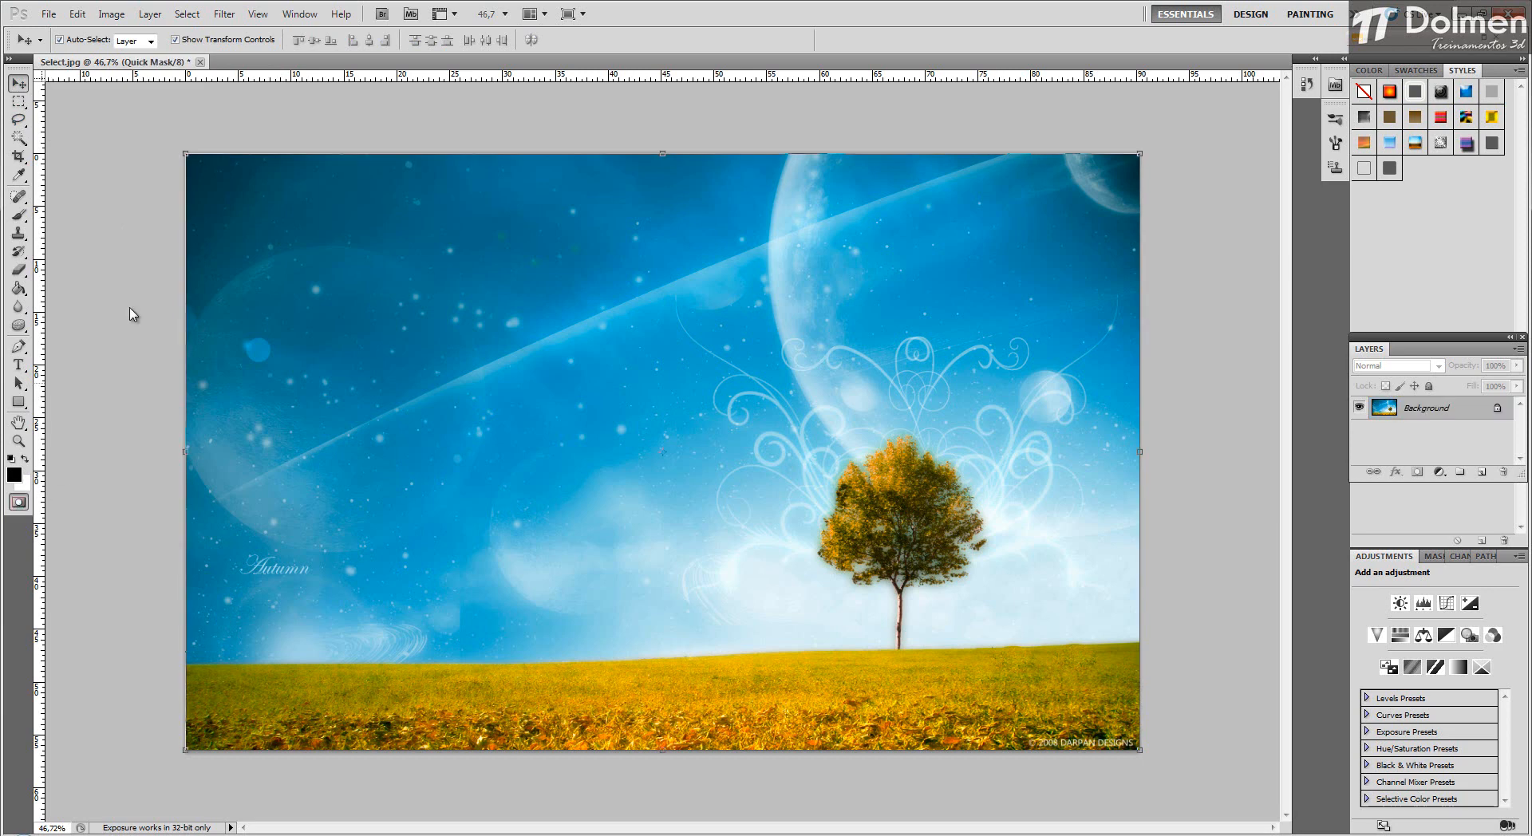
{"action": "left_click", "coordinate": [19, 214]}
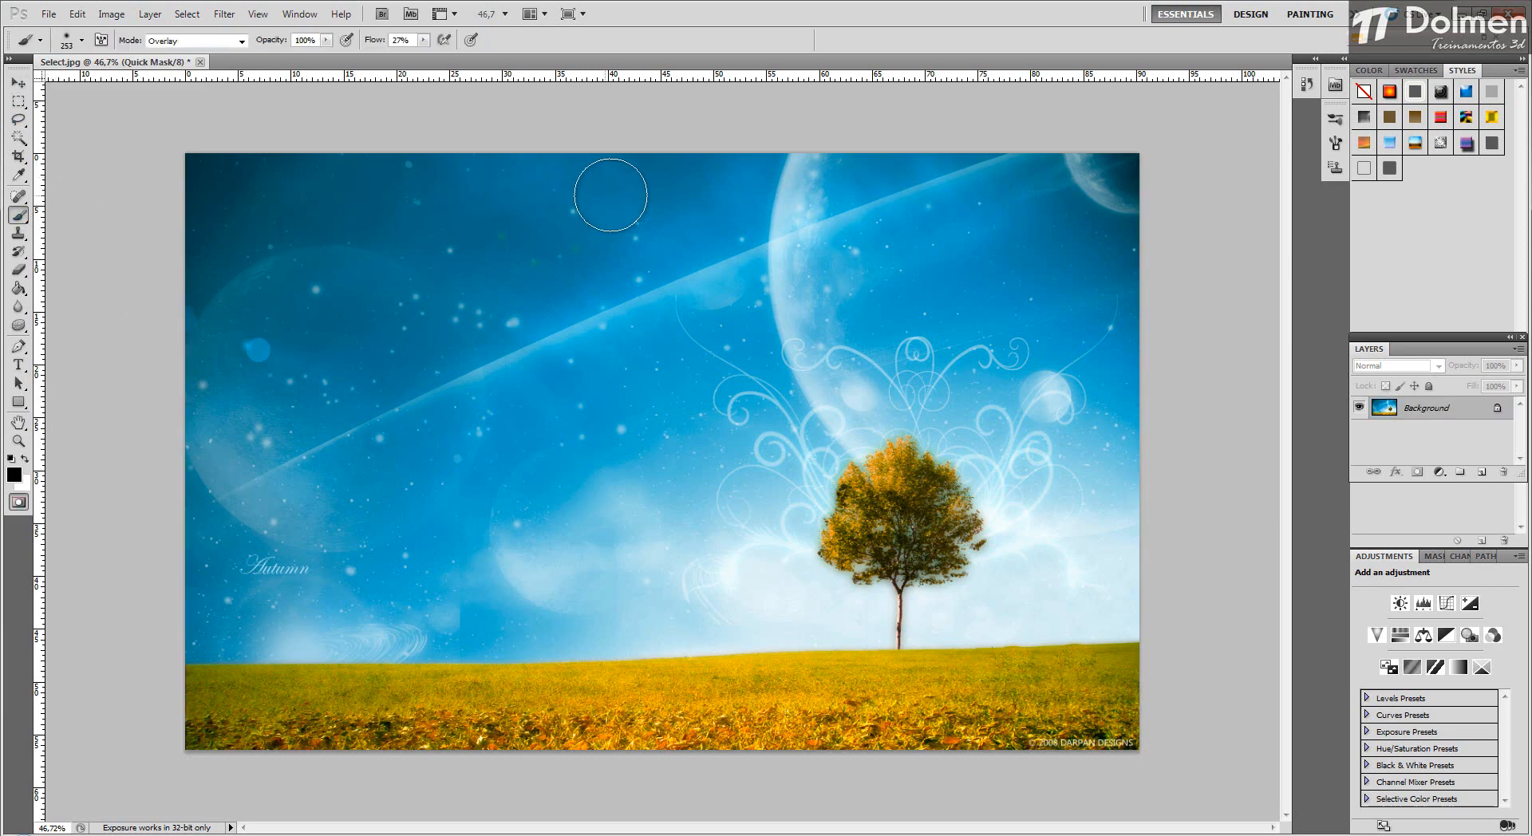
{"action": "left_click", "coordinate": [18, 502]}
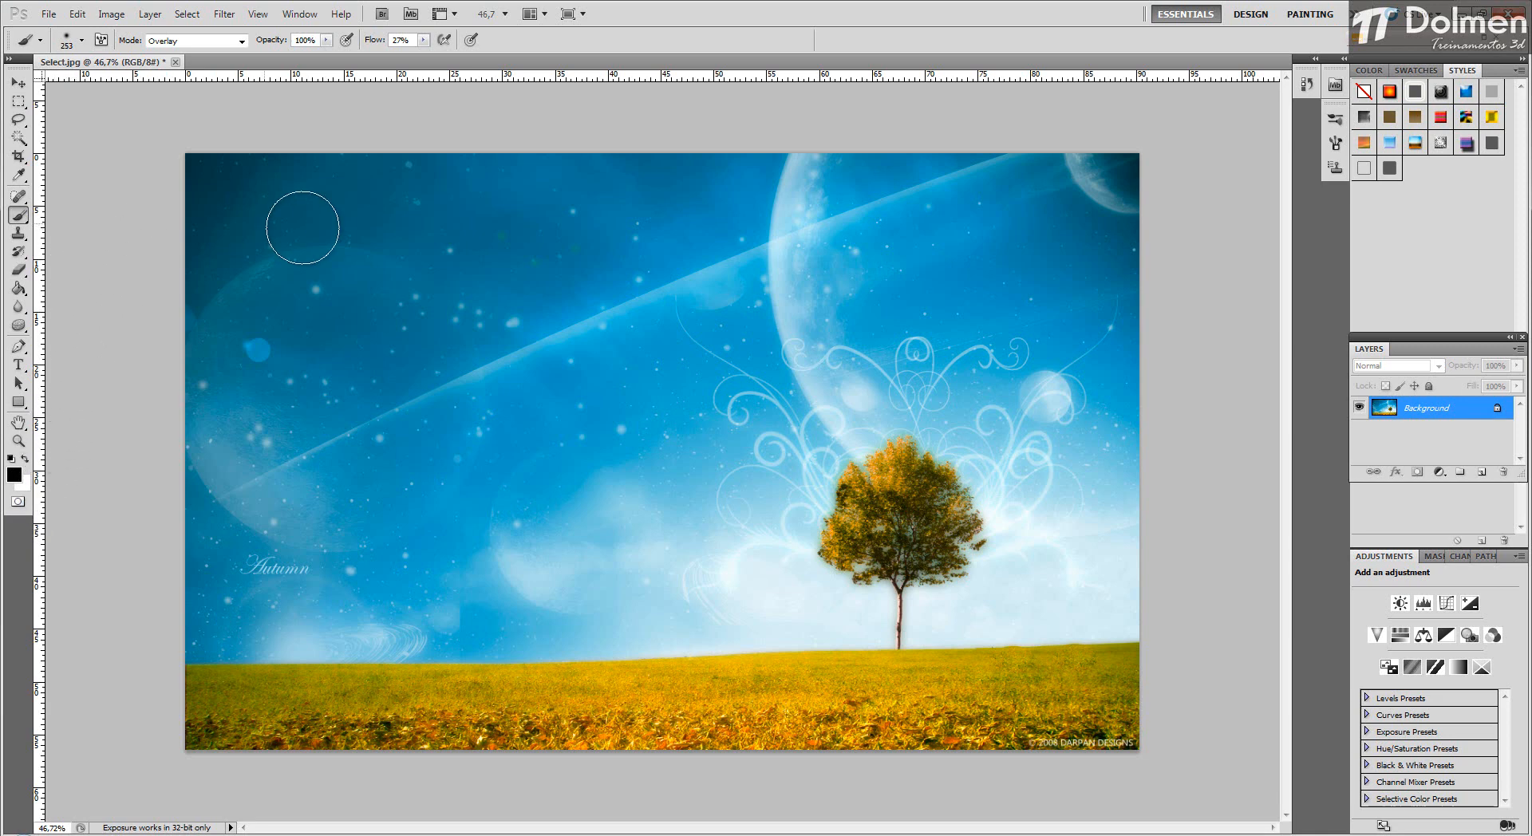
{"action": "left_click", "coordinate": [19, 82]}
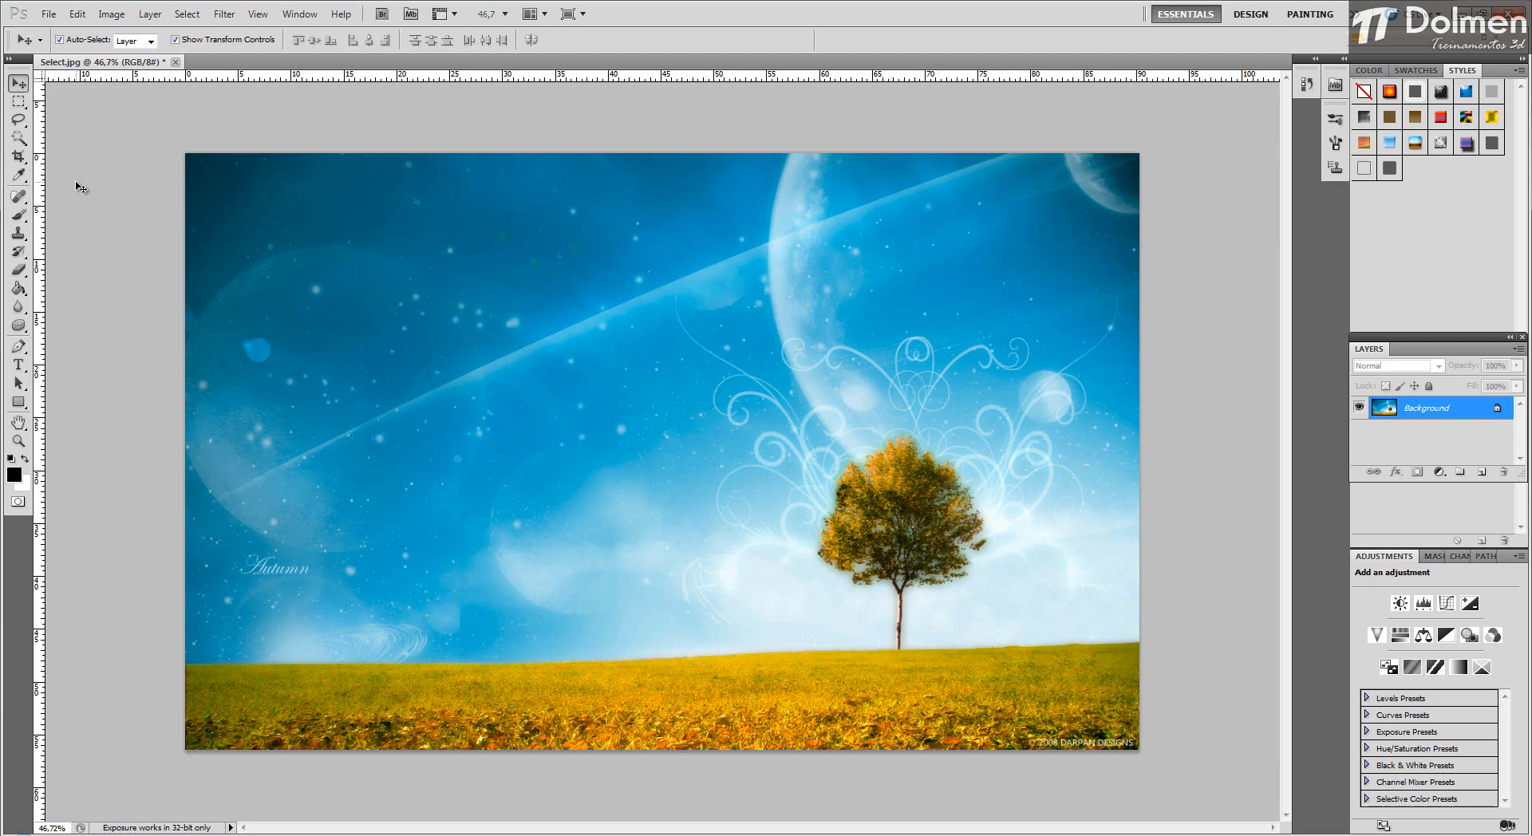
Open the Crop image from the Aula01 folder.
{"action": "left_click", "coordinate": [49, 13]}
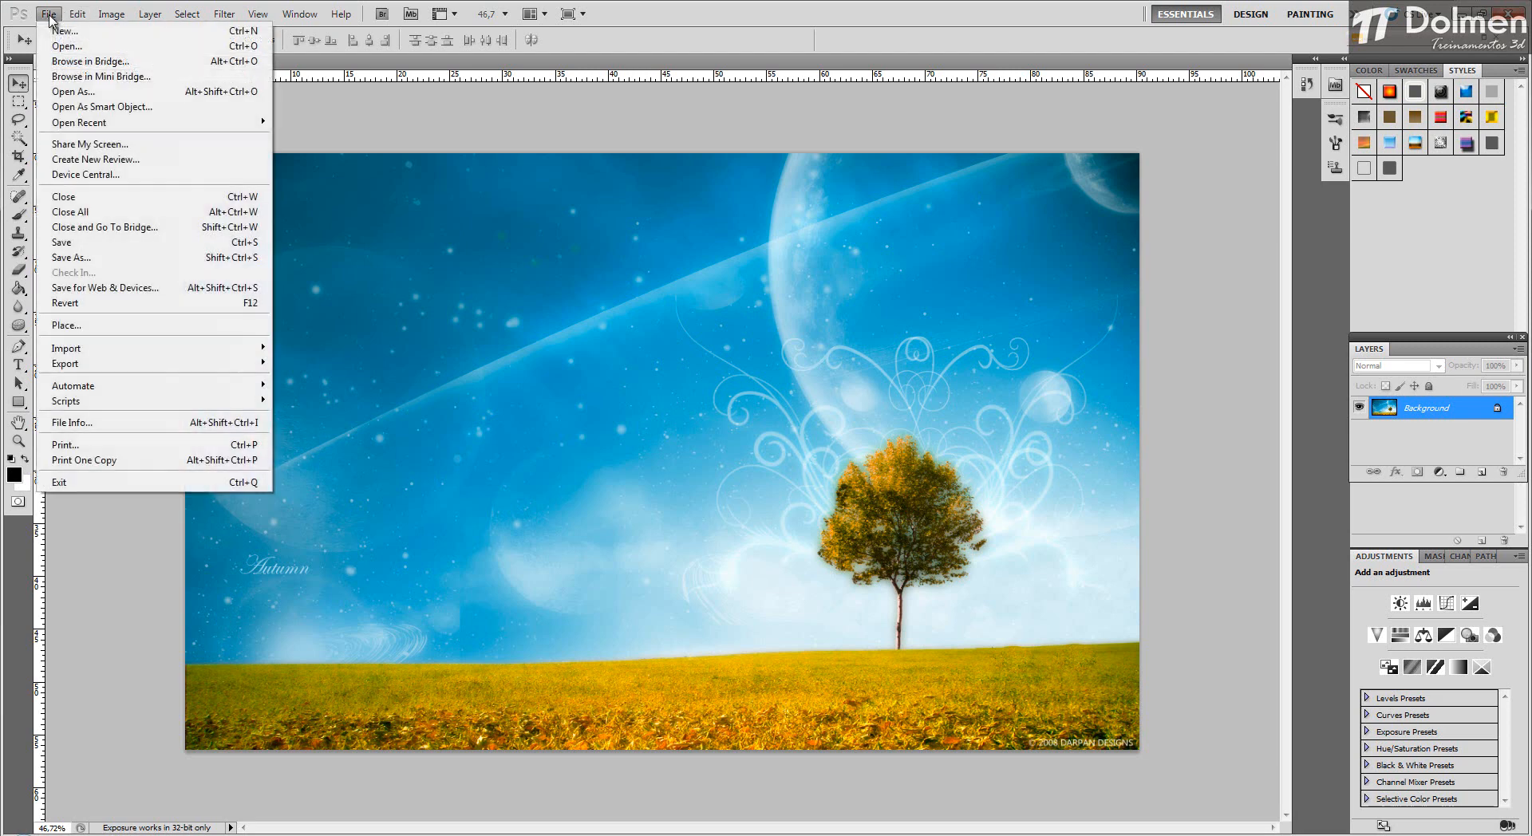
{"action": "left_click", "coordinate": [84, 45]}
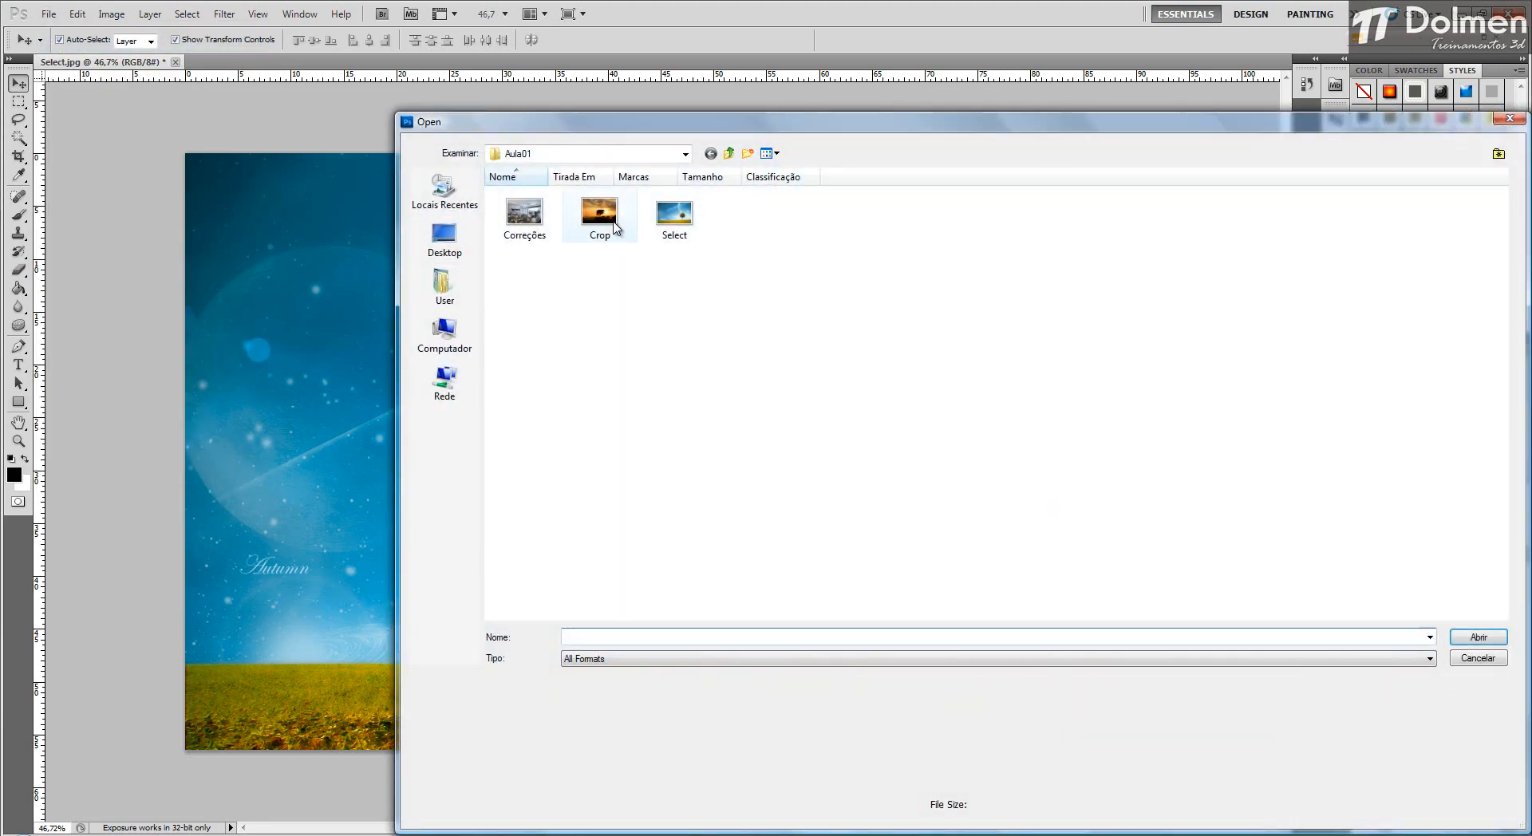
{"action": "double_click", "coordinate": [609, 227]}
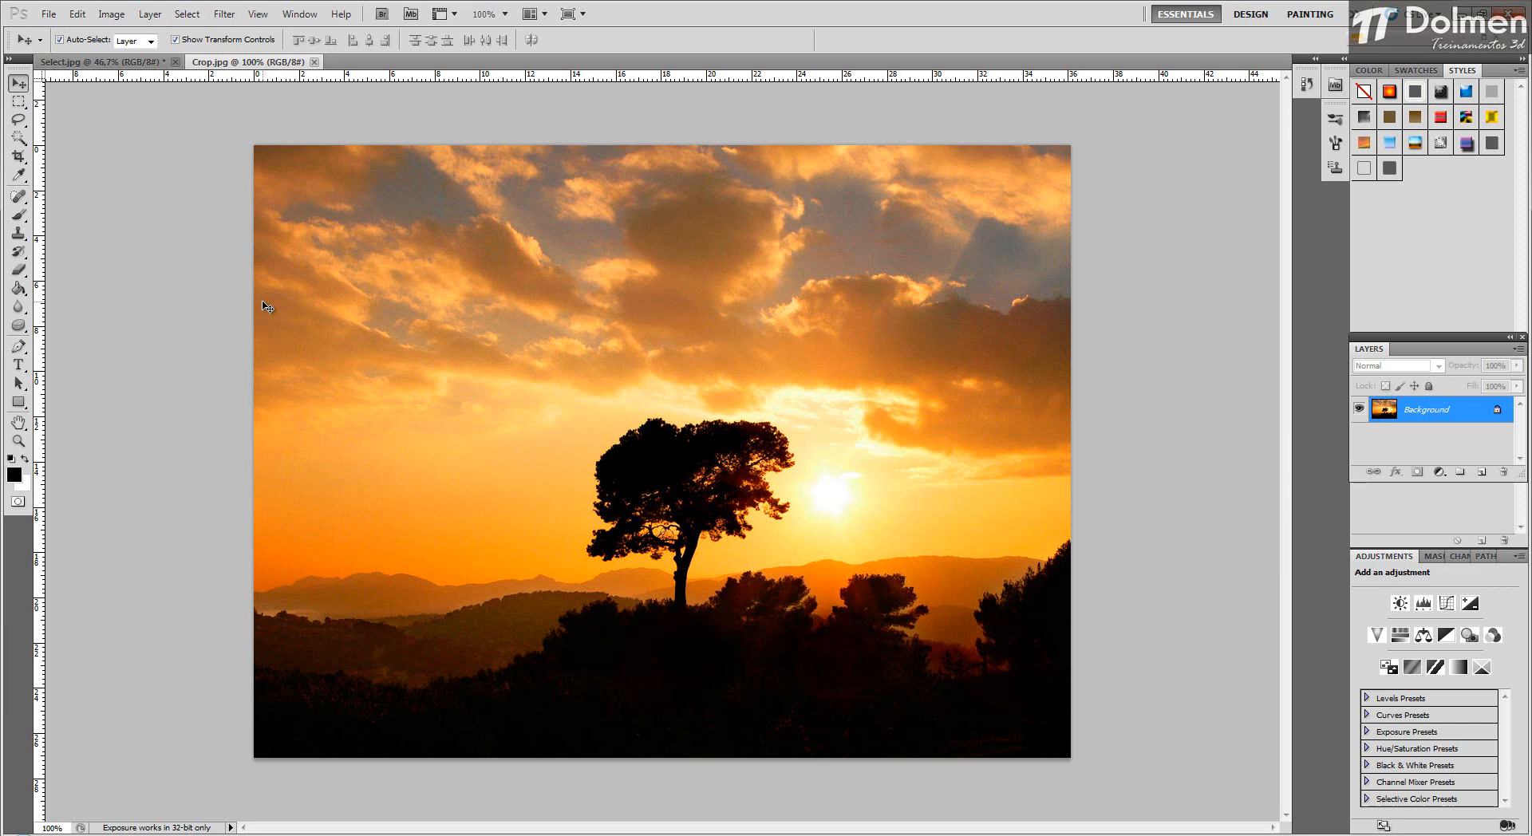
Try cropping away the outer margins of the sunset image on all four sides, and undo the crop.
{"action": "left_click", "coordinate": [19, 157]}
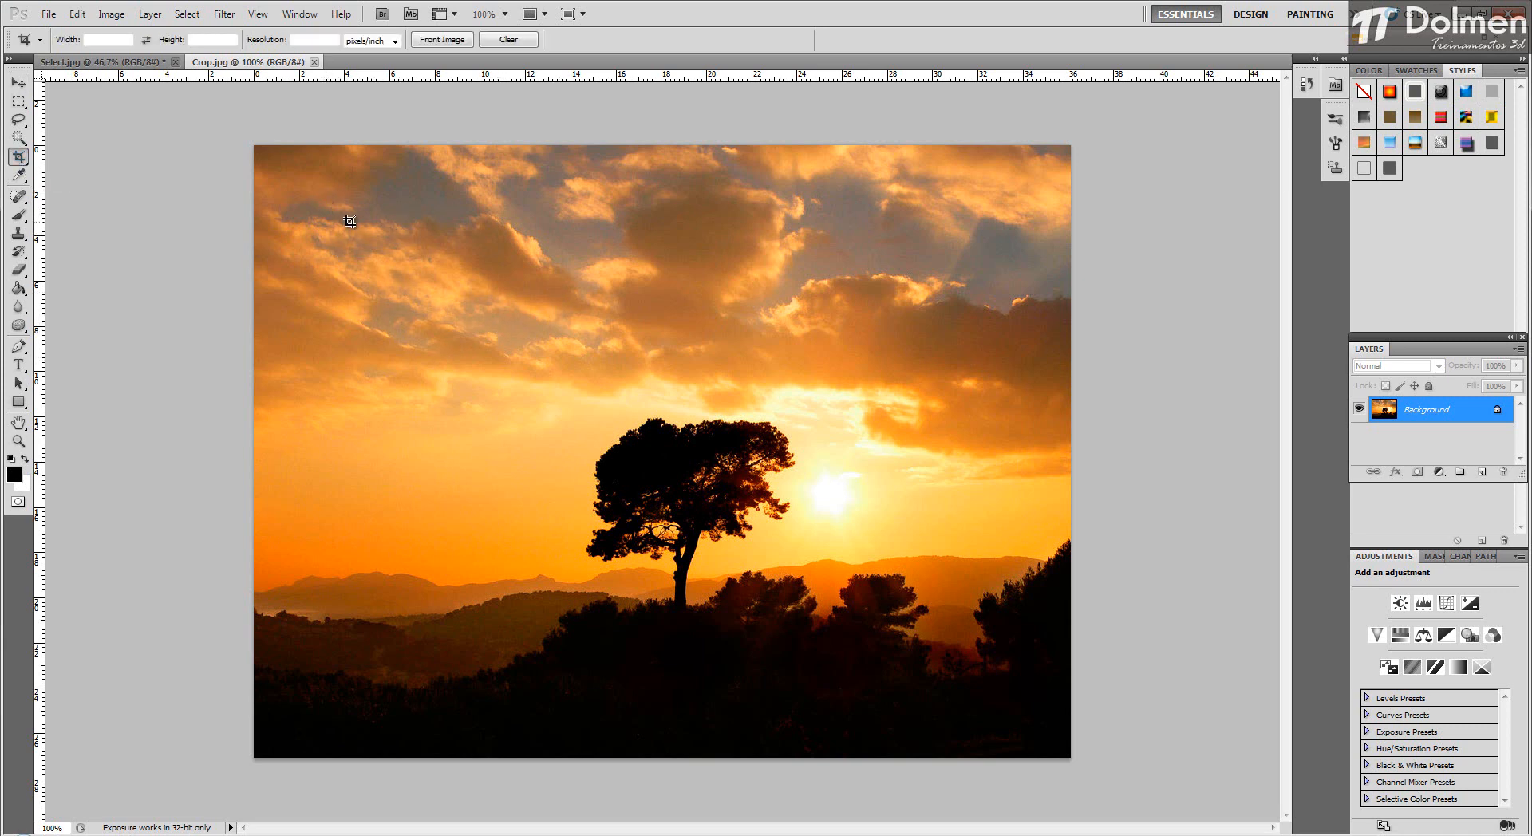
{"action": "left_click_drag", "start_coordinate": [338, 214], "coordinate": [993, 702]}
{"action": "left_click_drag", "start_coordinate": [839, 618], "coordinate": [1014, 692]}
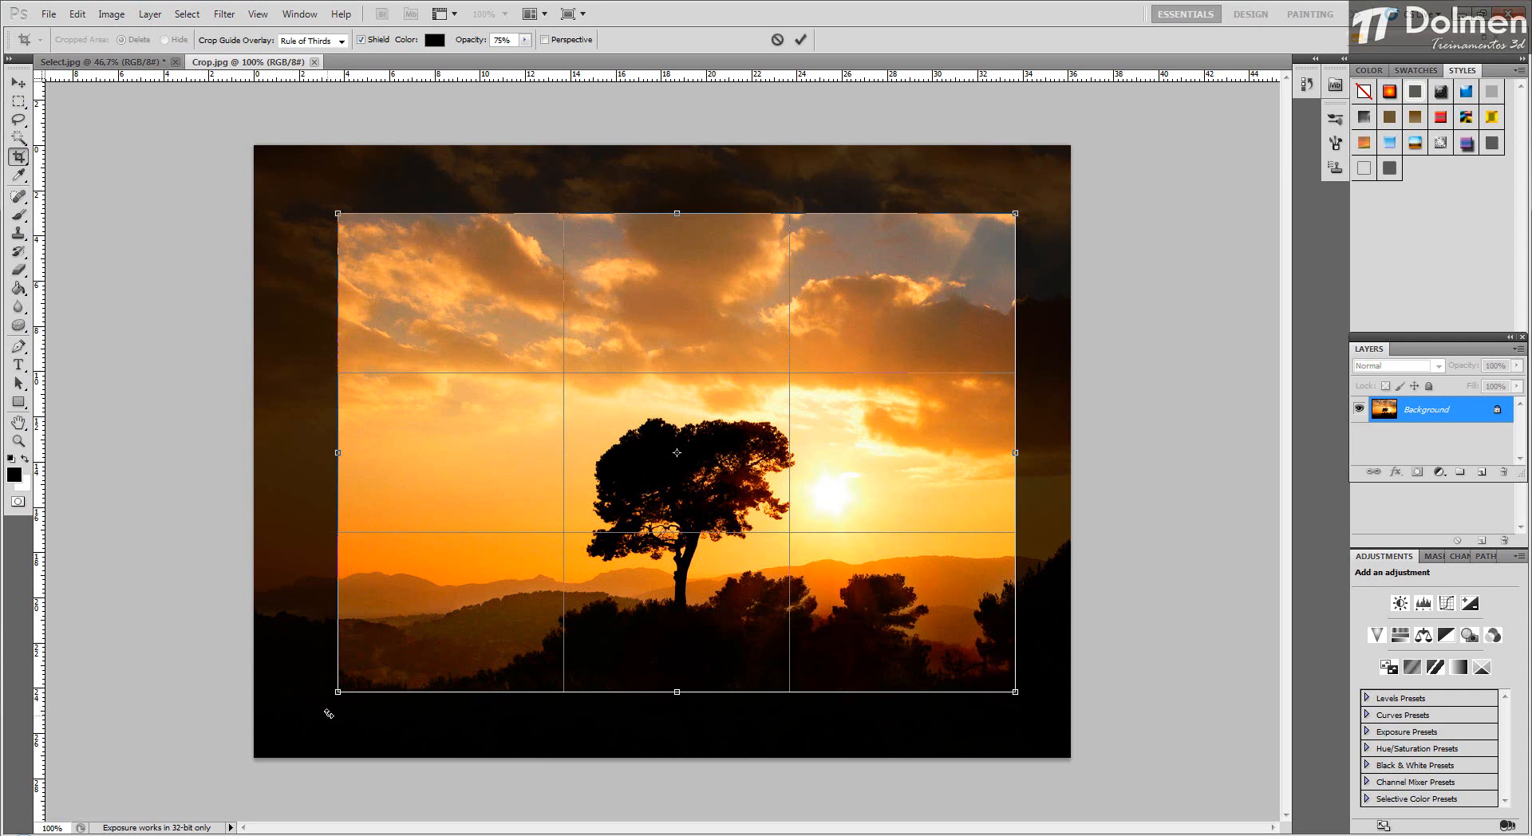
{"action": "double_click", "coordinate": [498, 557]}
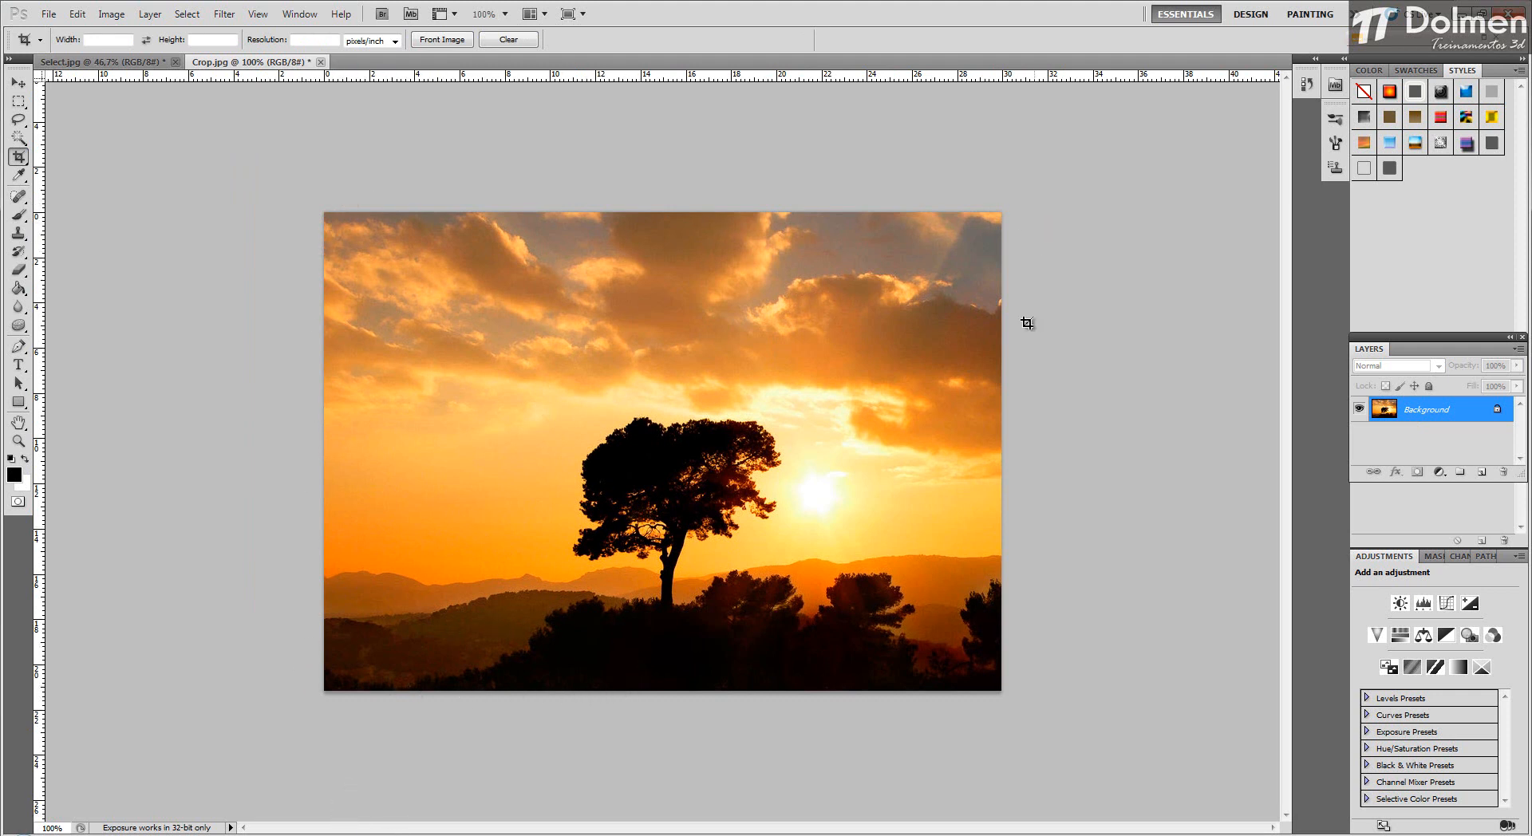
{"action": "key", "text": "ctrl+z"}
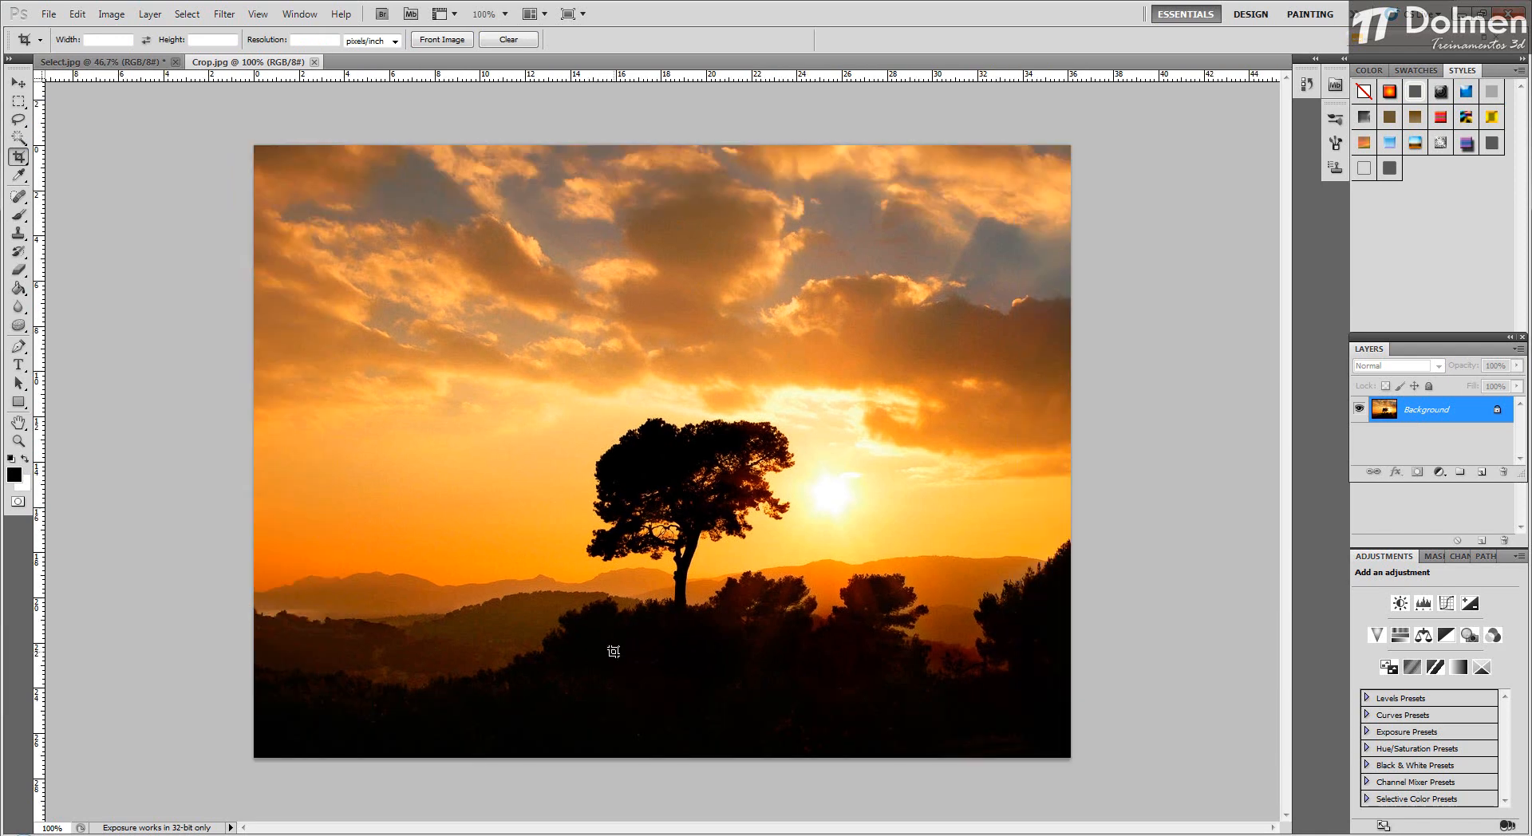
Crop the sunset image to its lower-right area, with the tree left of center and the sun inside the frame.
{"action": "left_click_drag", "start_coordinate": [349, 206], "coordinate": [1016, 715]}
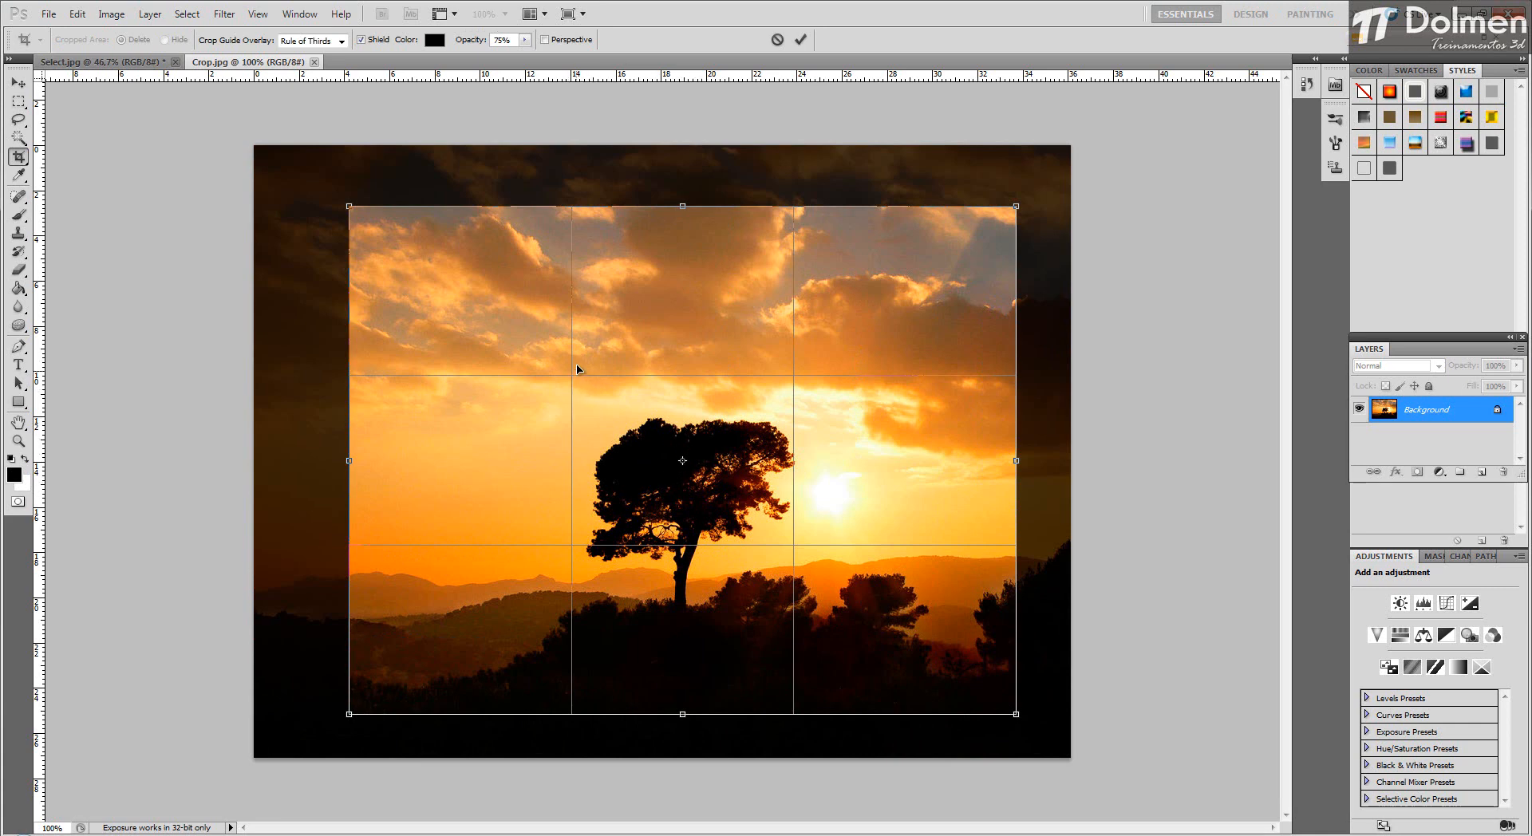
{"action": "mouse_move", "coordinate": [595, 360]}
{"action": "left_mouse_down"}
{"action": "mouse_move", "coordinate": [763, 448]}
{"action": "mouse_move", "coordinate": [433, 342]}
{"action": "mouse_move", "coordinate": [724, 423]}
{"action": "mouse_move", "coordinate": [582, 362]}
{"action": "left_mouse_up"}
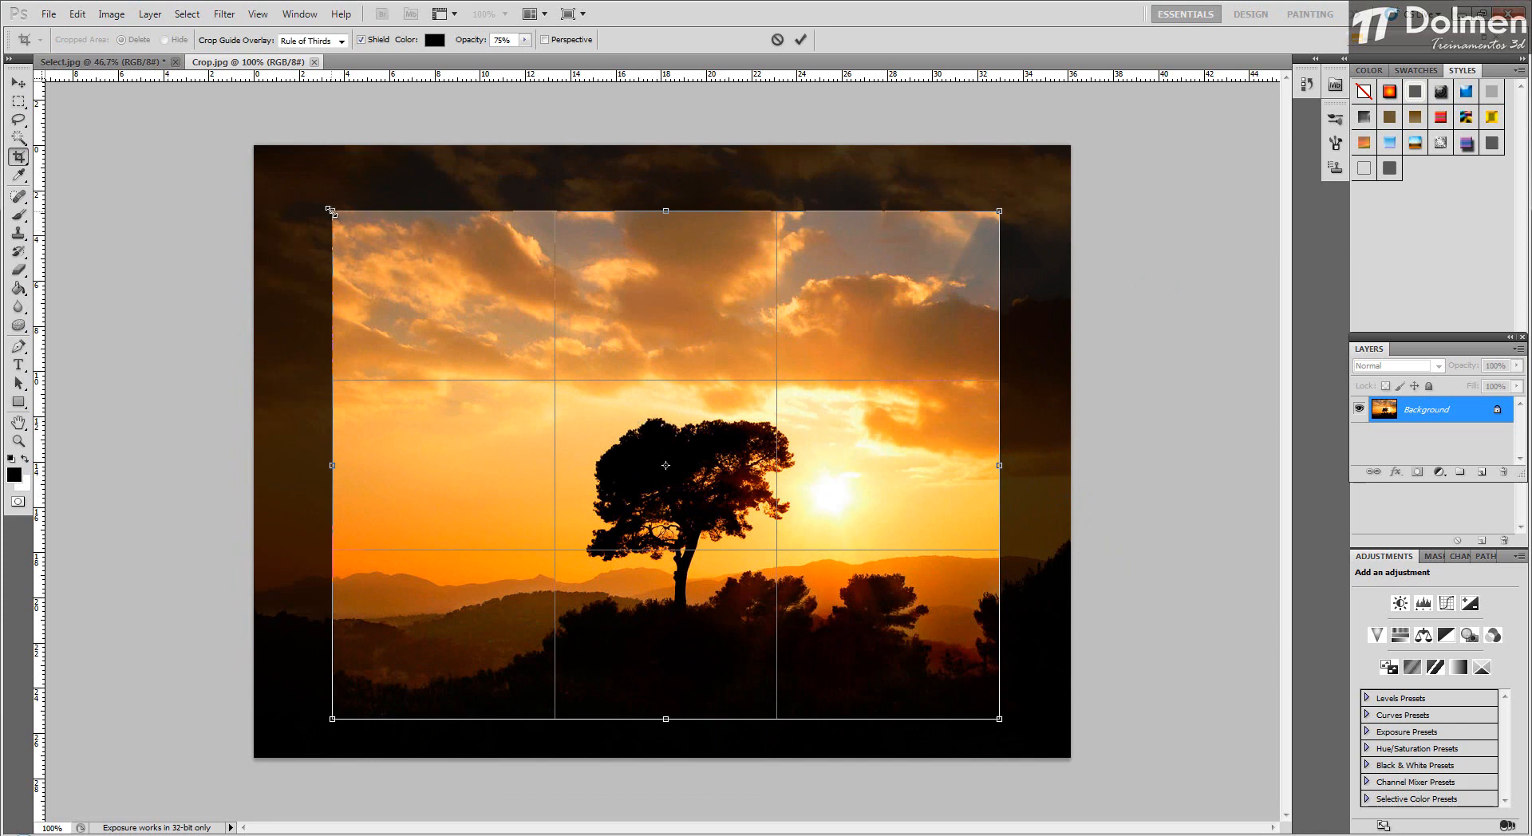
{"action": "left_click_drag", "start_coordinate": [332, 211], "coordinate": [408, 308]}
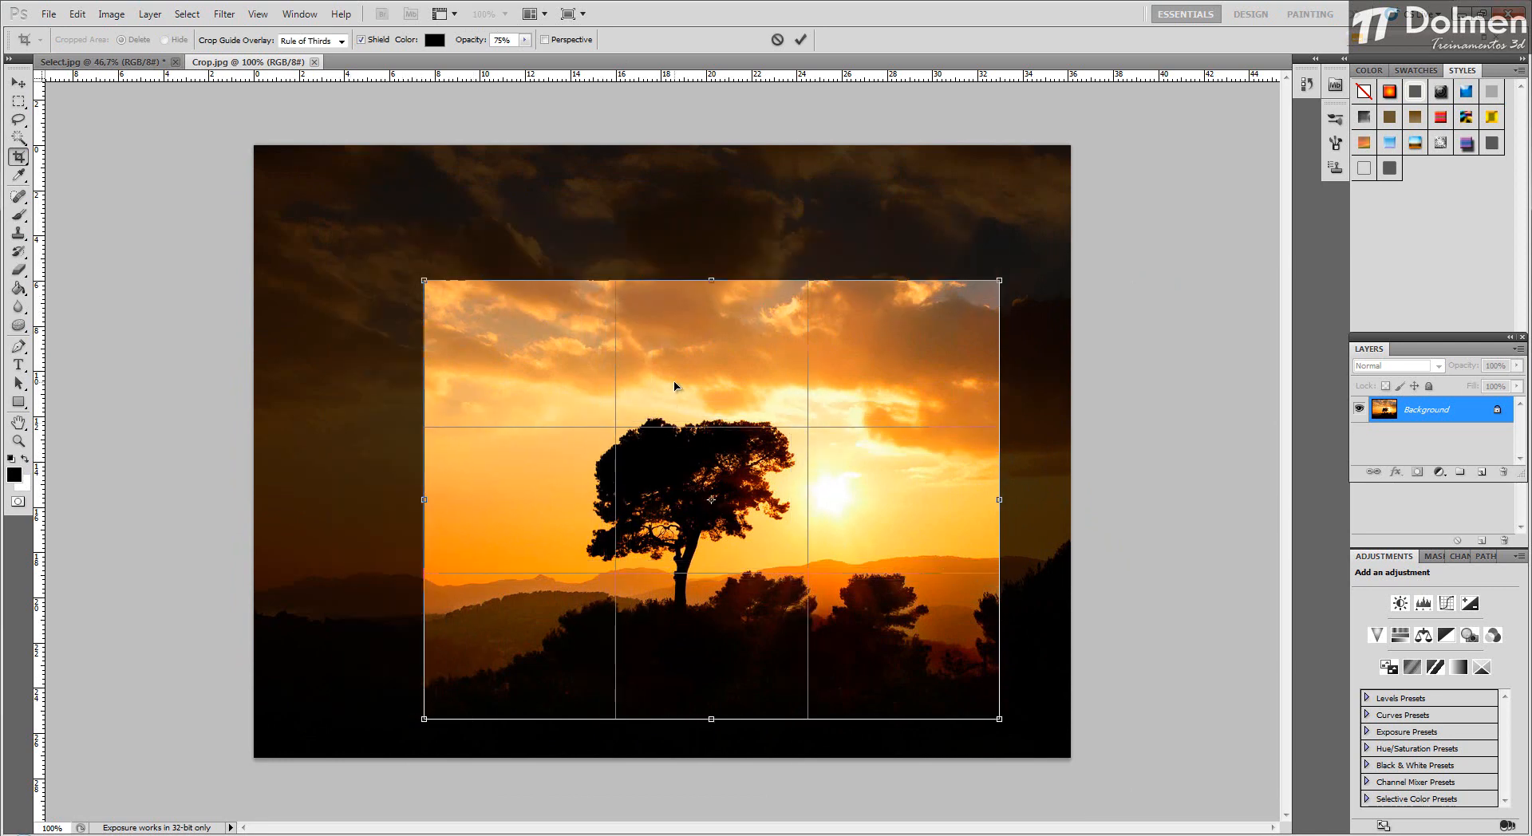
{"action": "left_click_drag", "start_coordinate": [677, 387], "coordinate": [744, 407]}
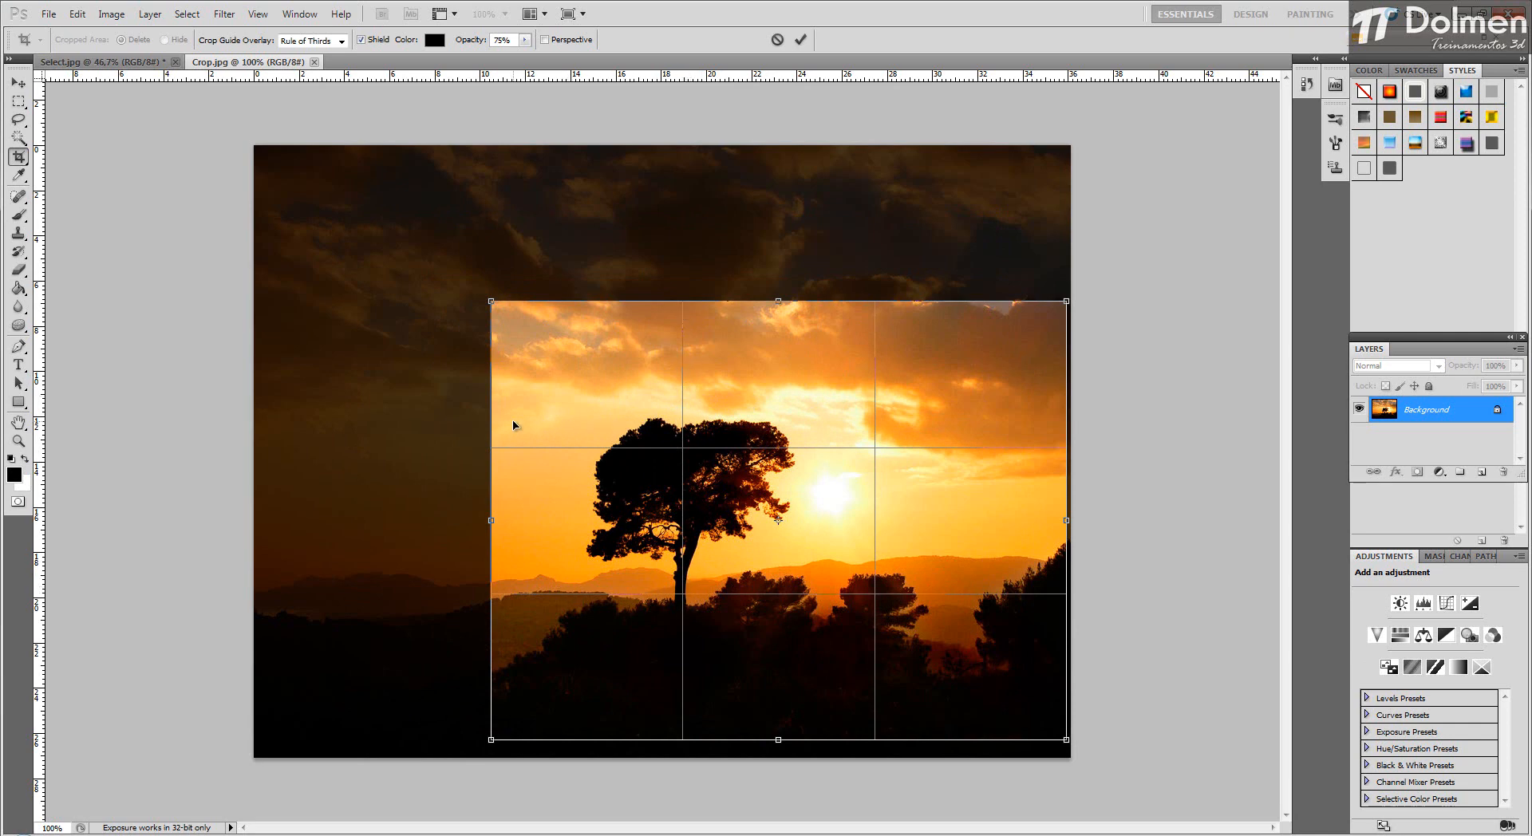
{"action": "key", "text": "Return"}
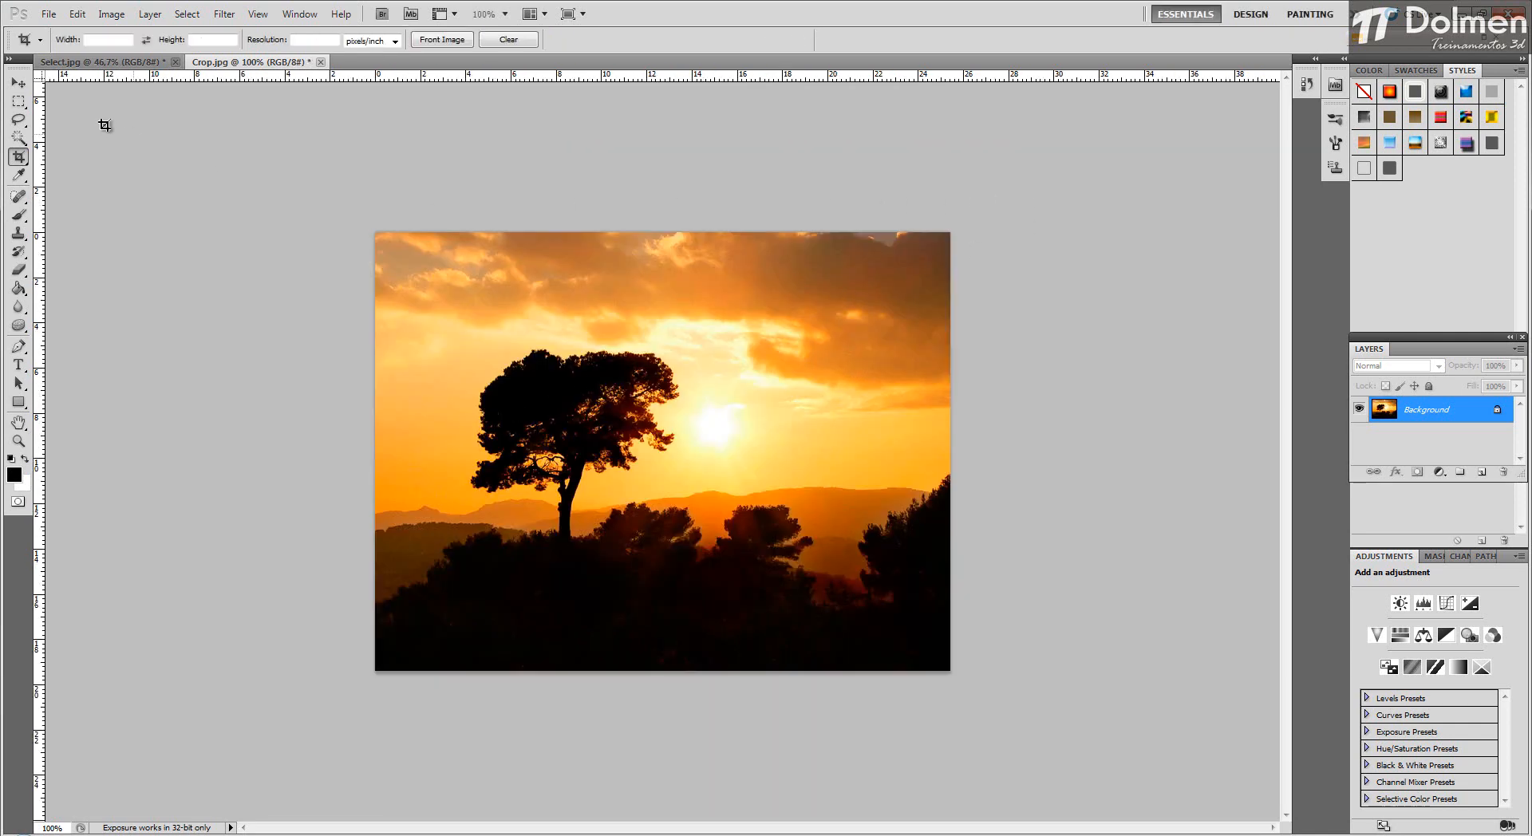
Crop the image again with a tighter frame around the tree and sun, trimming all four edges.
{"action": "key", "text": "v"}
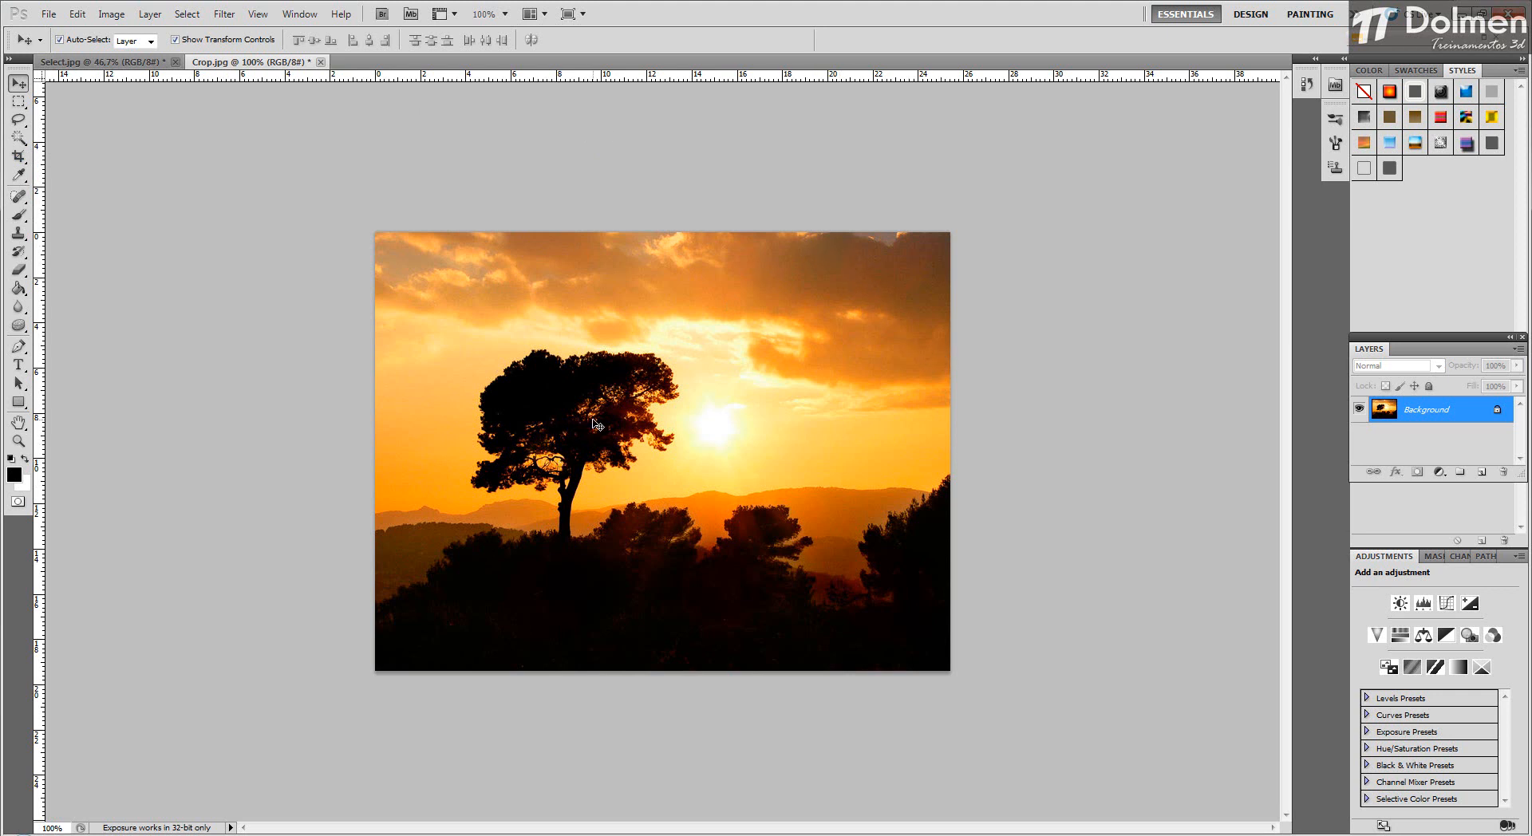
{"action": "left_click", "coordinate": [18, 157]}
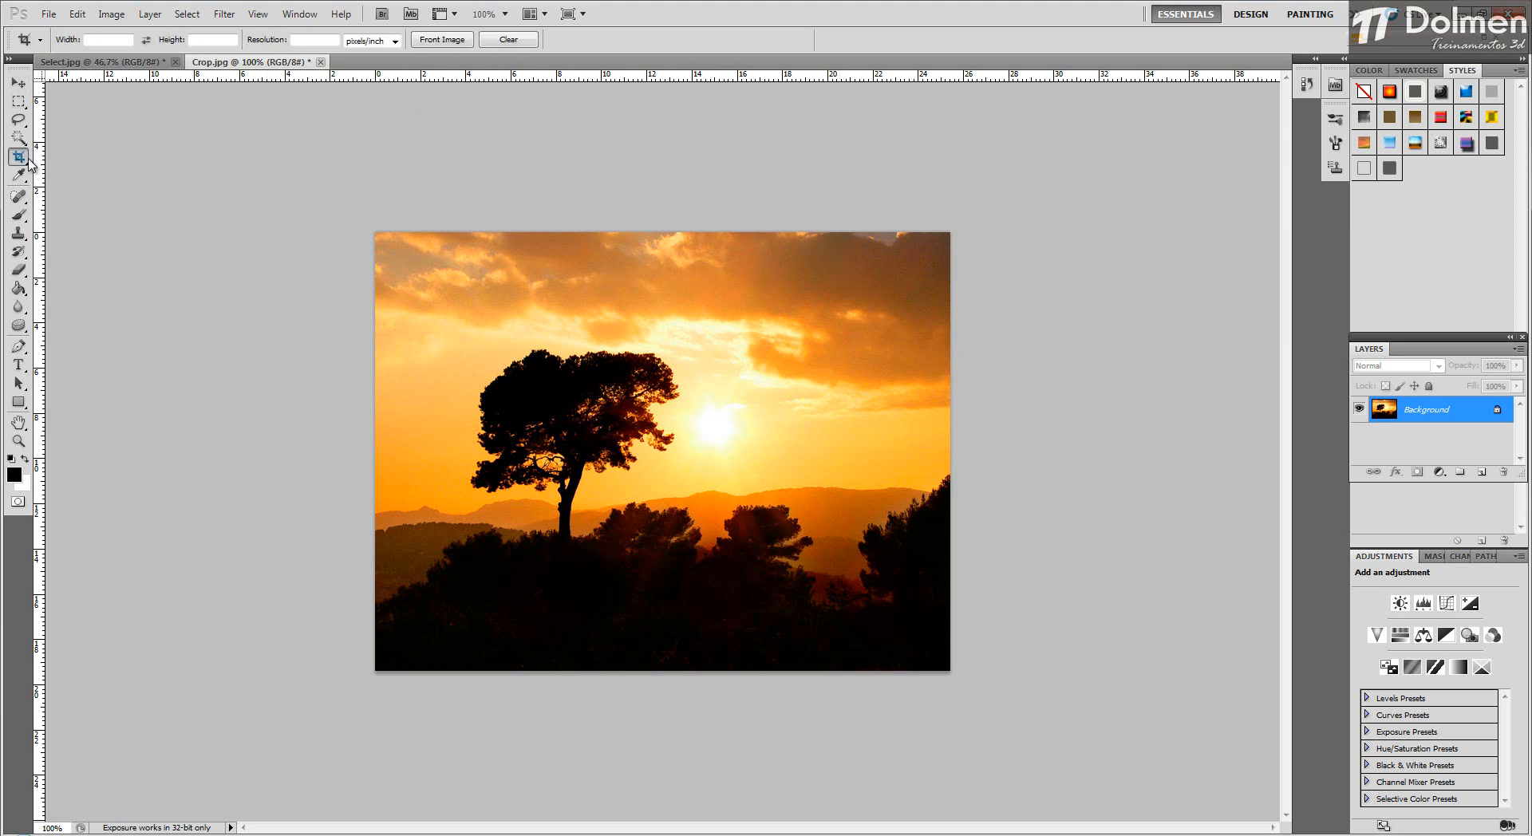
{"action": "left_click_drag", "start_coordinate": [459, 281], "coordinate": [900, 612]}
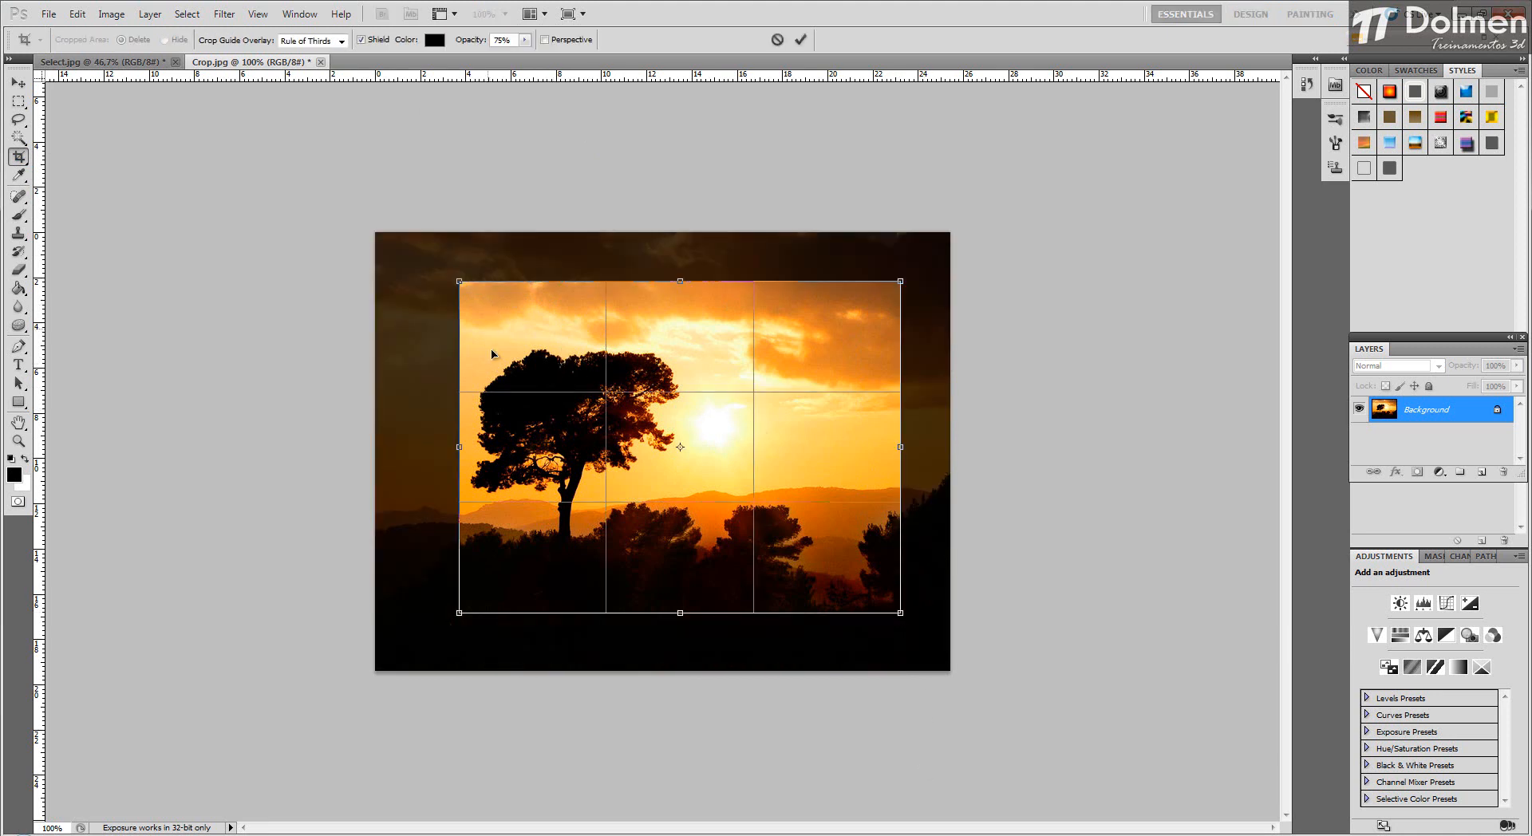
{"action": "left_click_drag", "start_coordinate": [452, 273], "coordinate": [428, 258]}
{"action": "left_click_drag", "start_coordinate": [607, 380], "coordinate": [586, 398]}
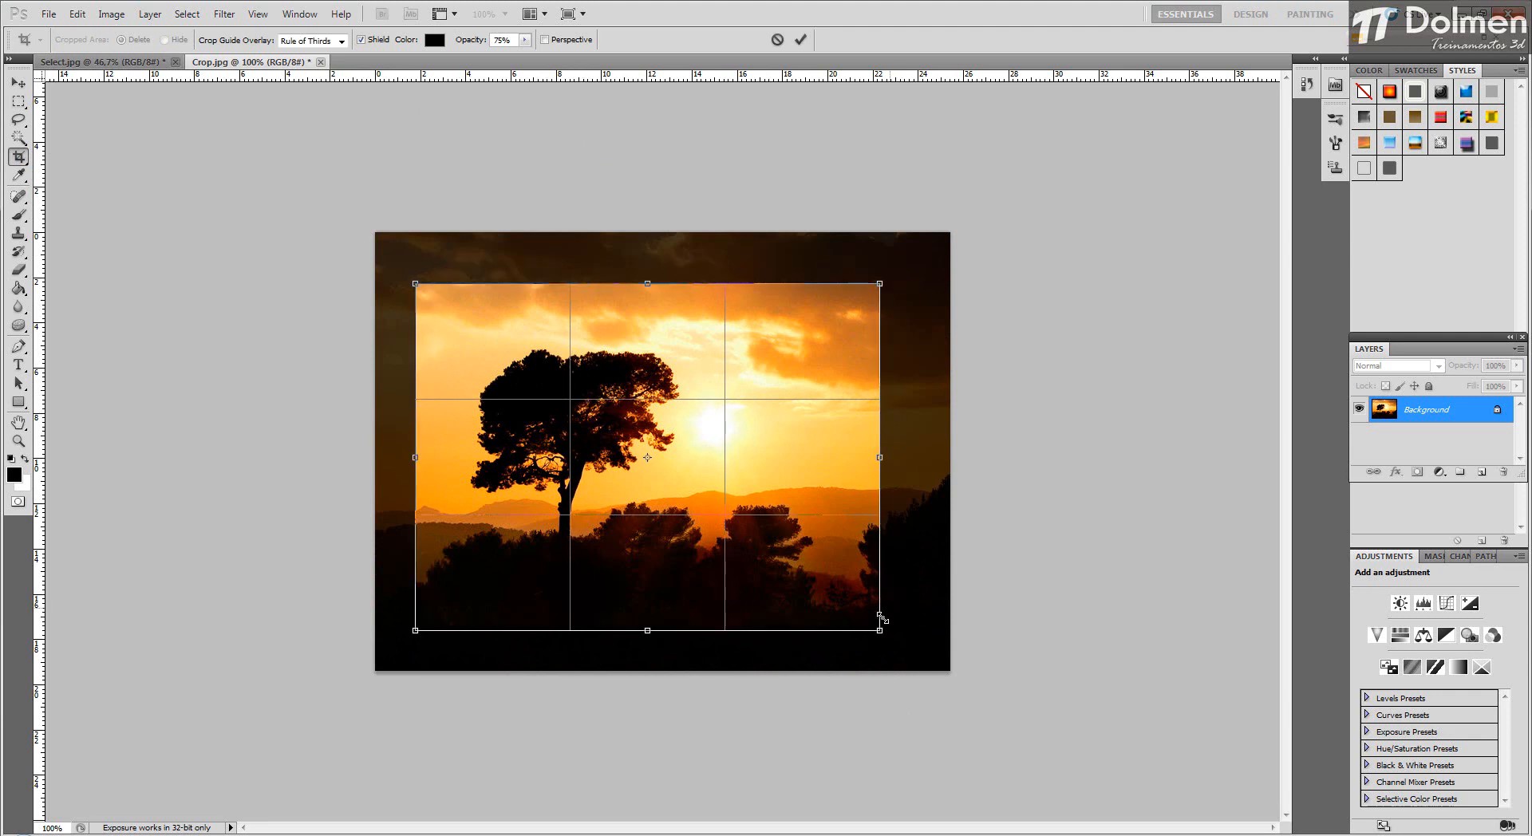
{"action": "left_click_drag", "start_coordinate": [881, 634], "coordinate": [878, 593]}
{"action": "key", "text": "Return"}
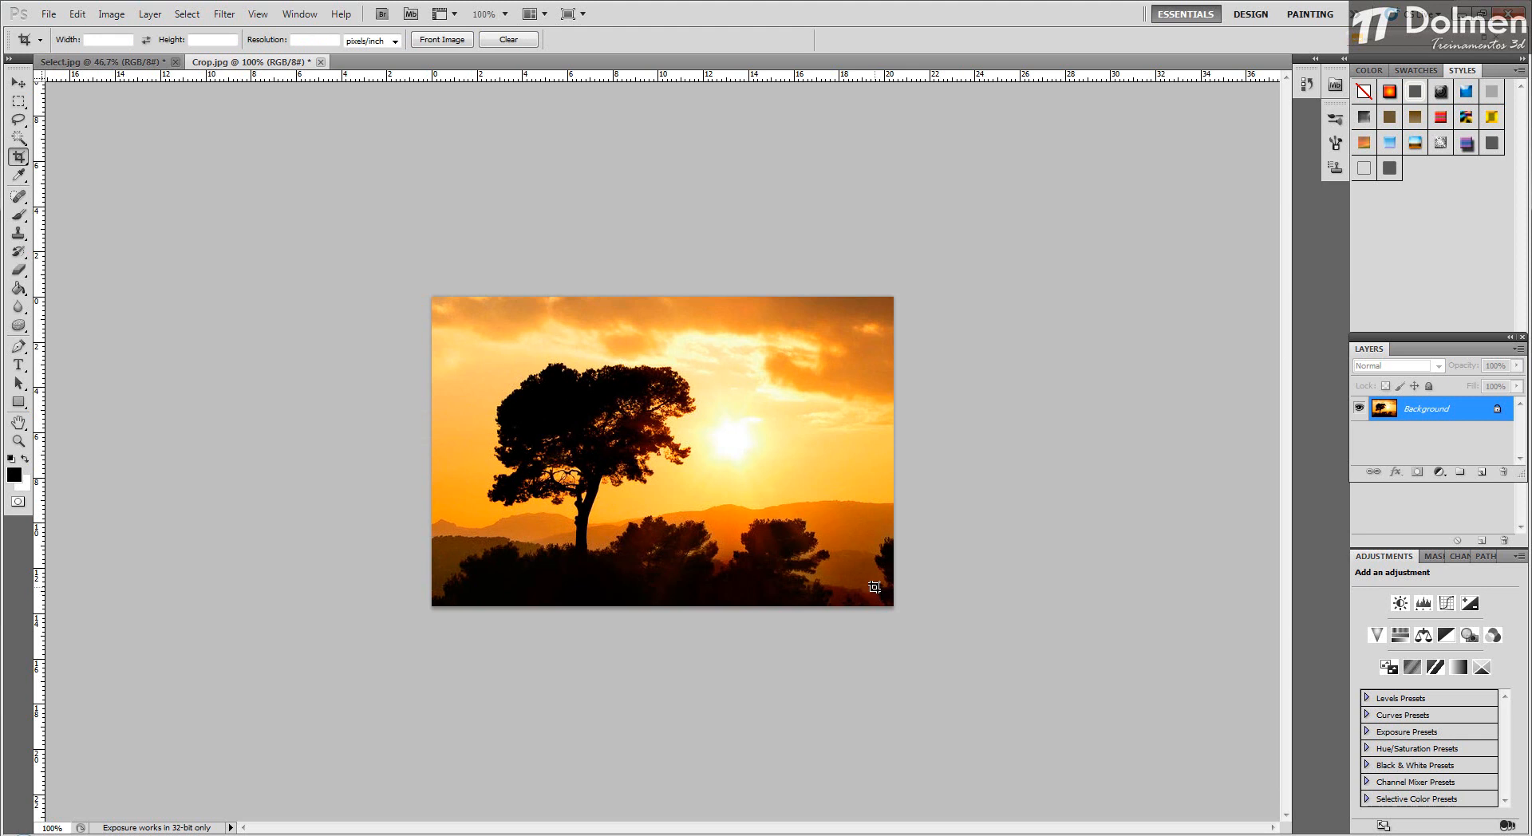
{"action": "left_click", "coordinate": [16, 85]}
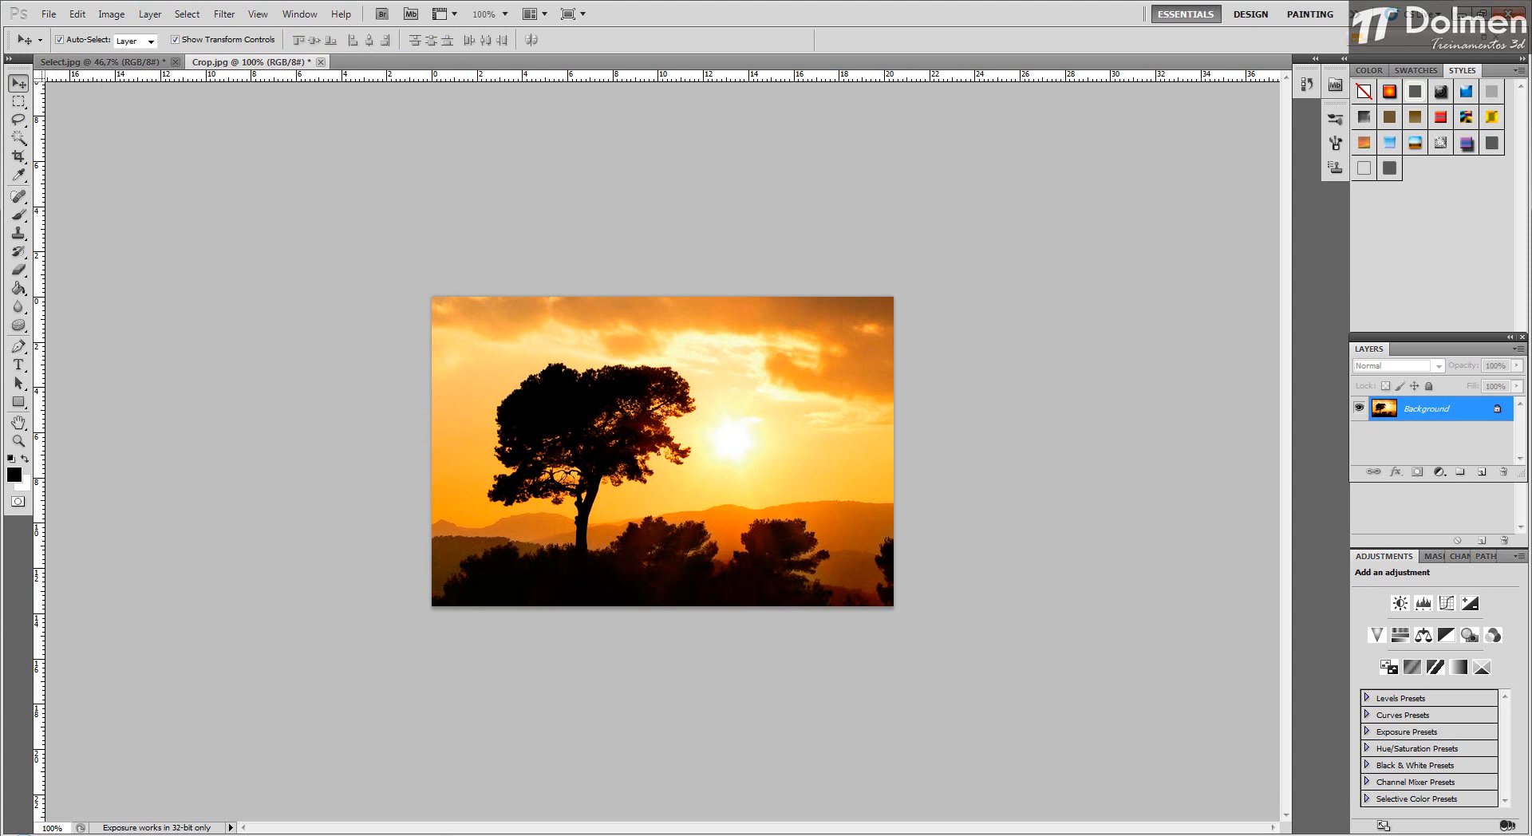
{"action": "mouse_move", "coordinate": [575, 835]}
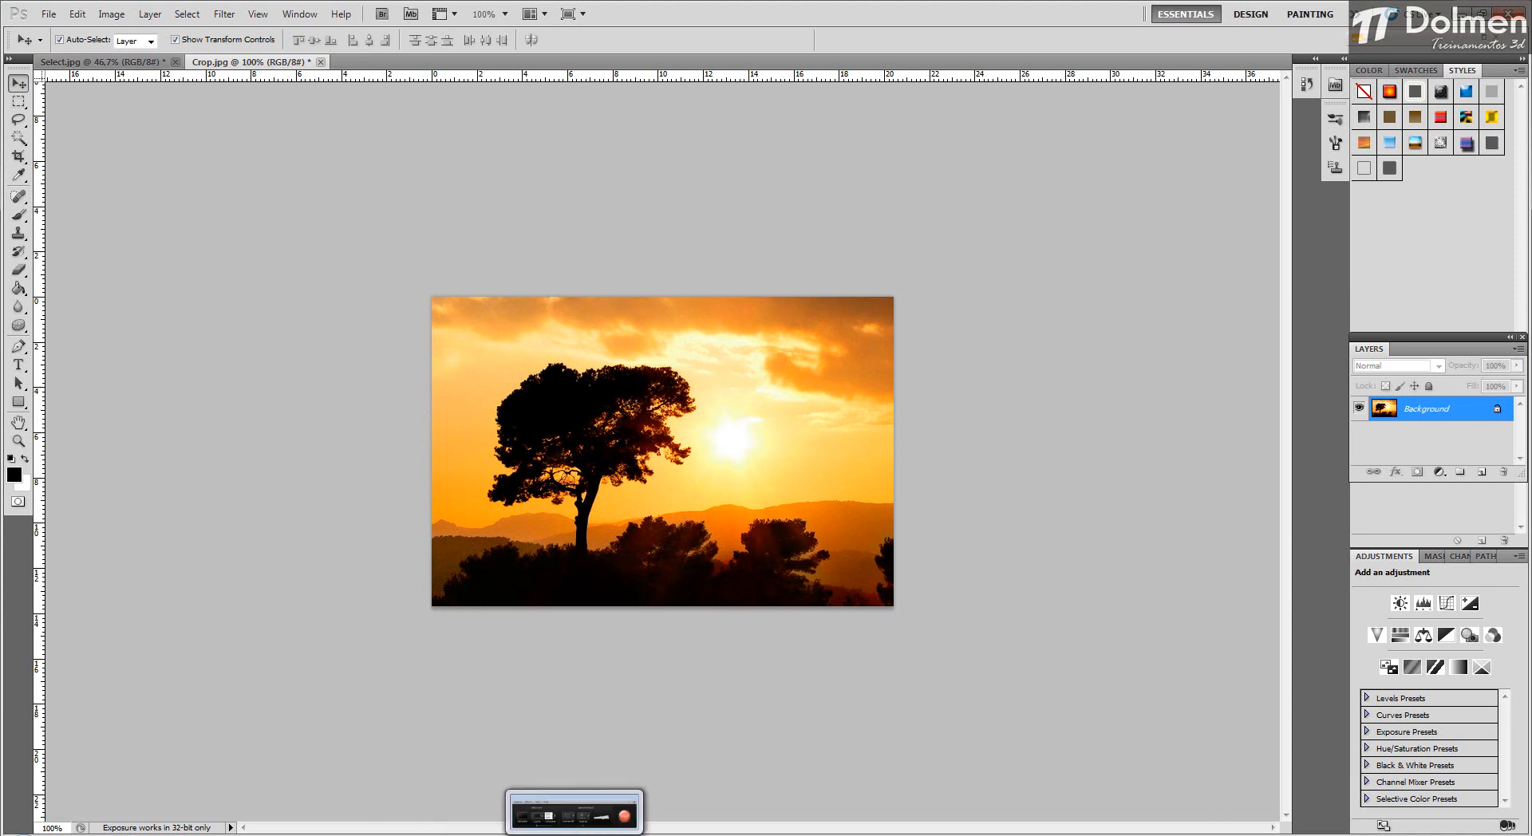
{"action": "left_click", "coordinate": [575, 835]}
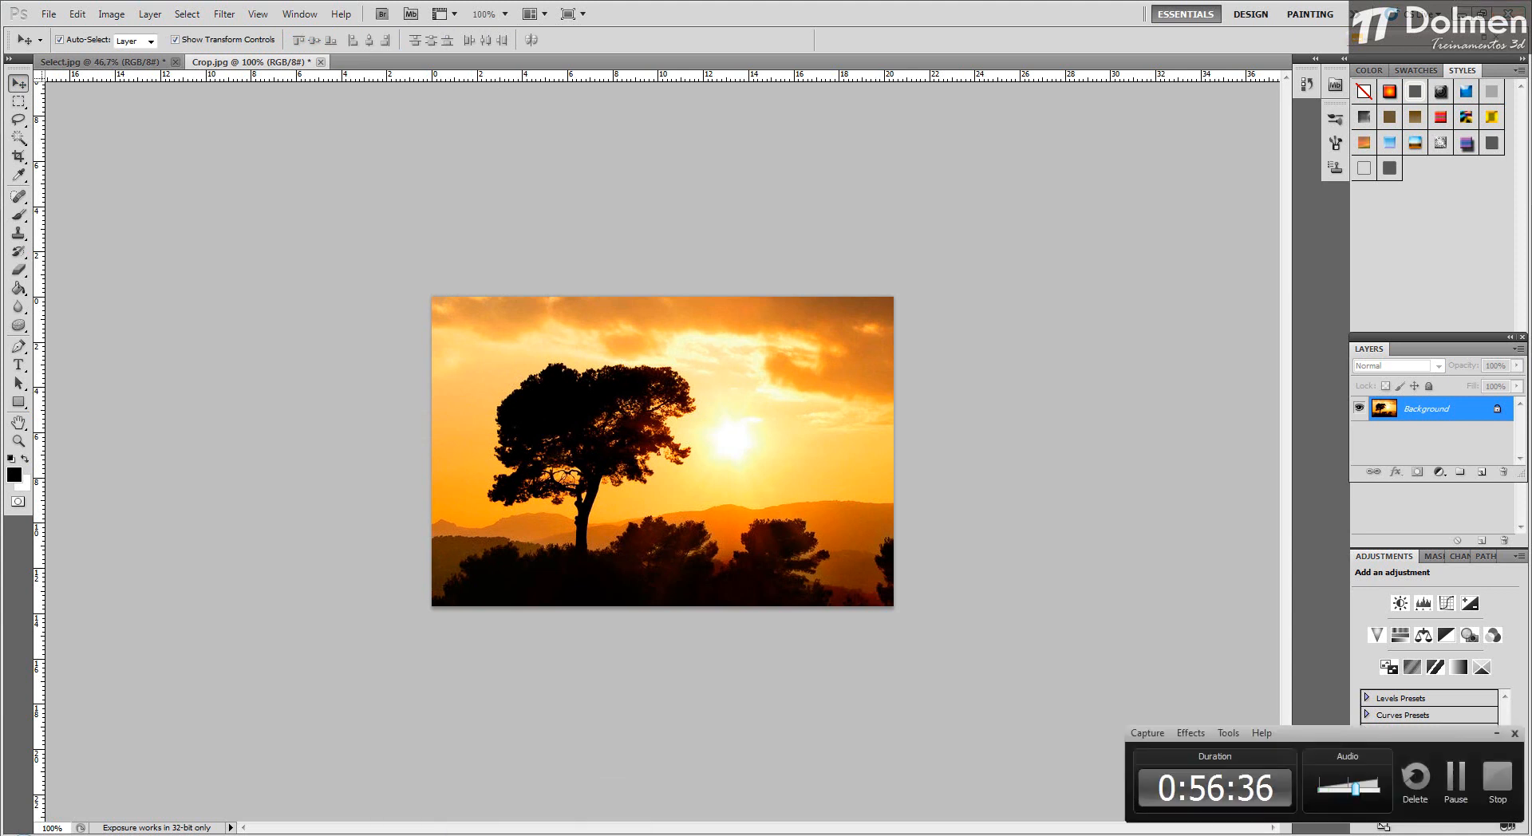
{"action": "left_click", "coordinate": [696, 834]}
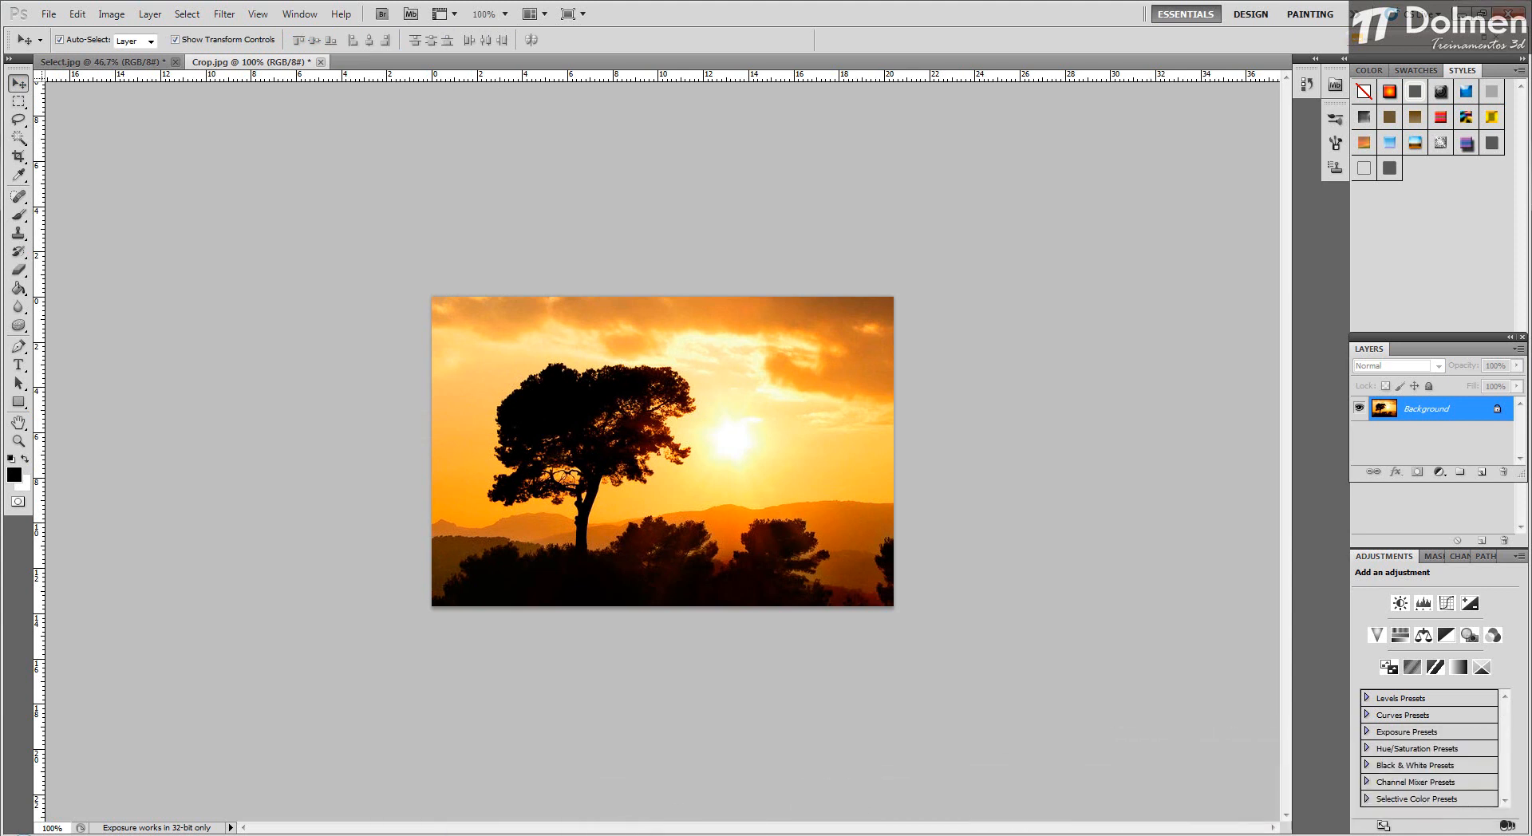